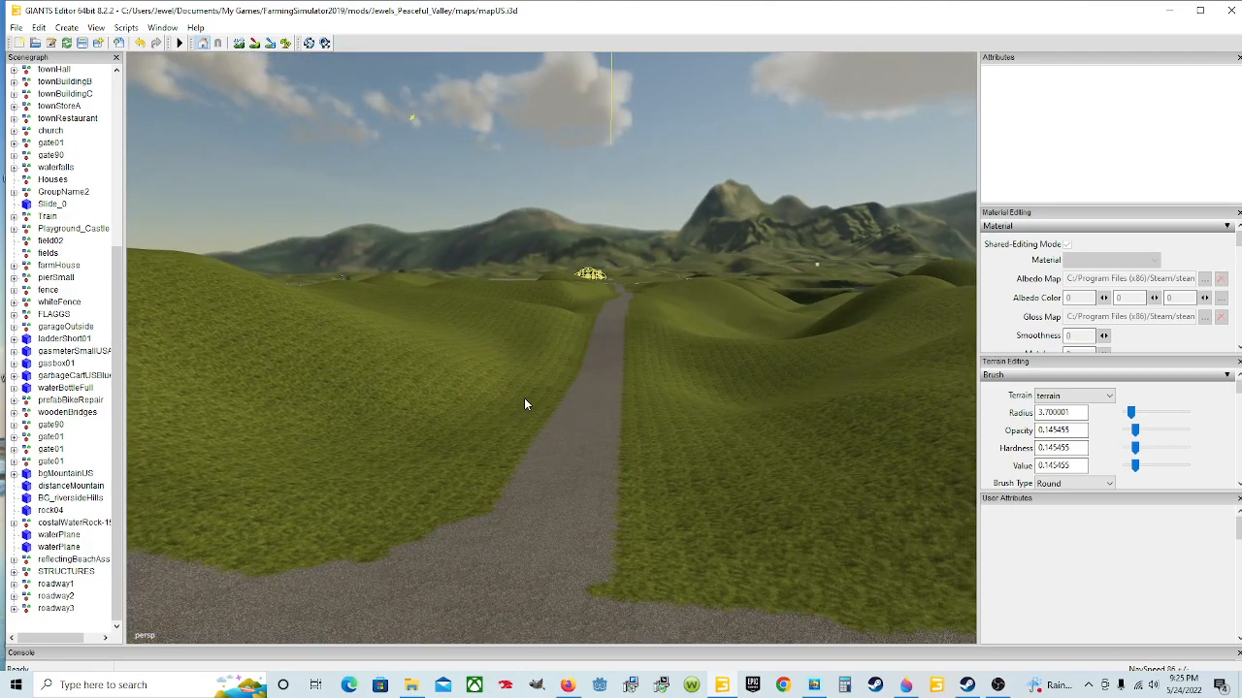
alt+drag(549, 421, 486, 341)
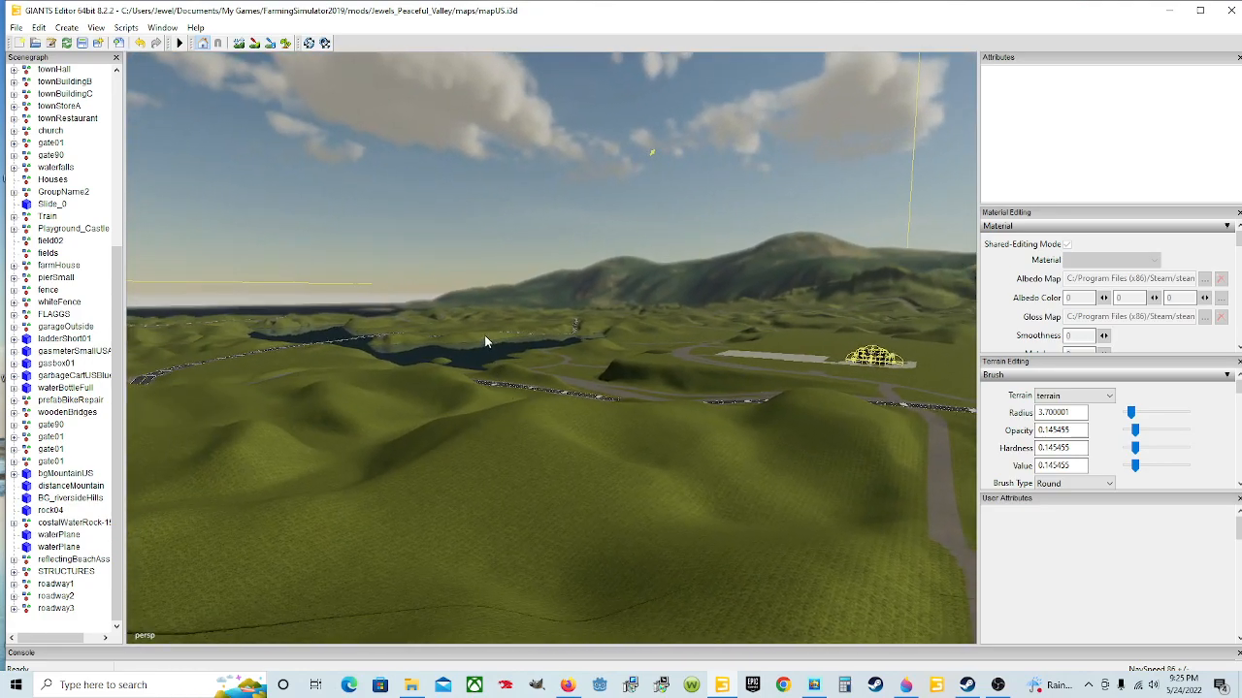
alt+drag(313, 353, 278, 365)
alt+drag(610, 410, 534, 407)
alt+drag(493, 249, 515, 456)
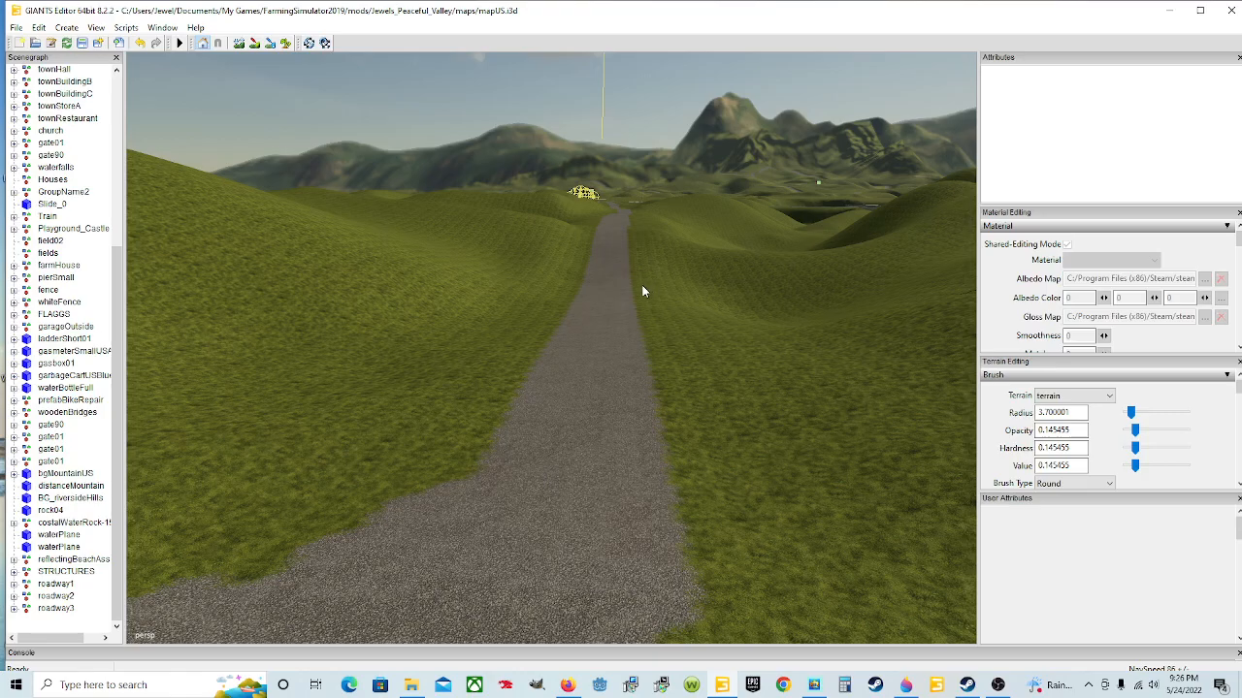
right_drag(638, 310, 677, 332)
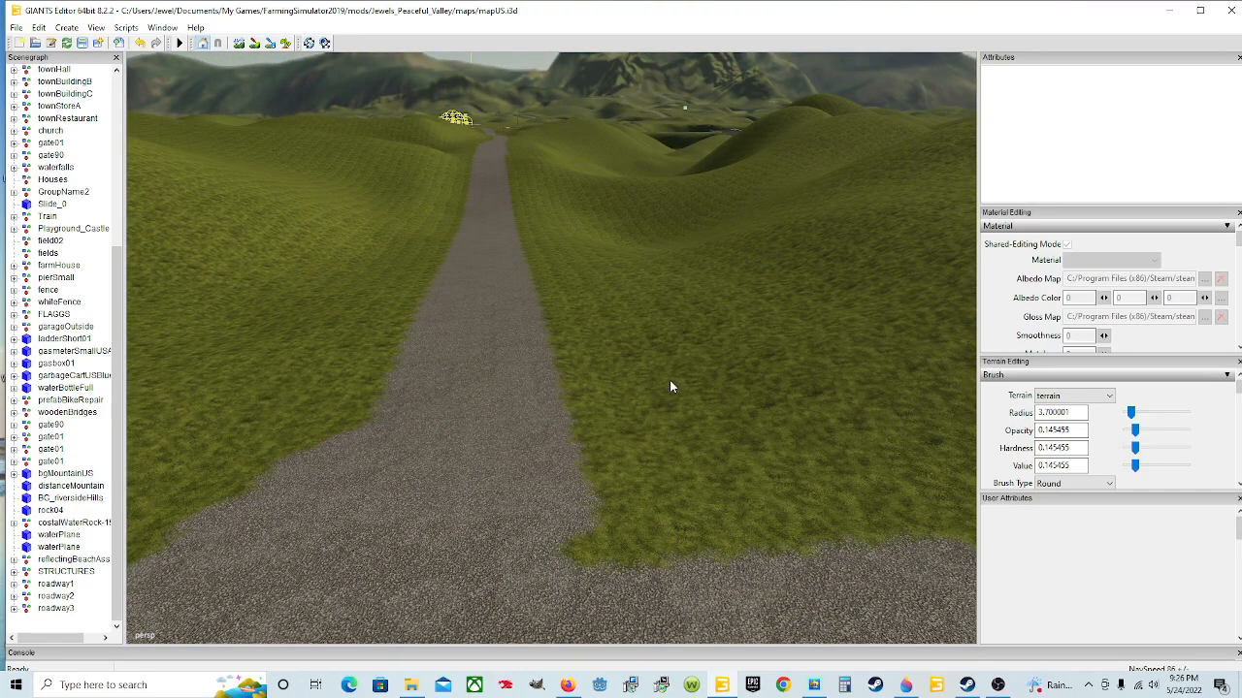
right_drag(667, 377, 655, 352)
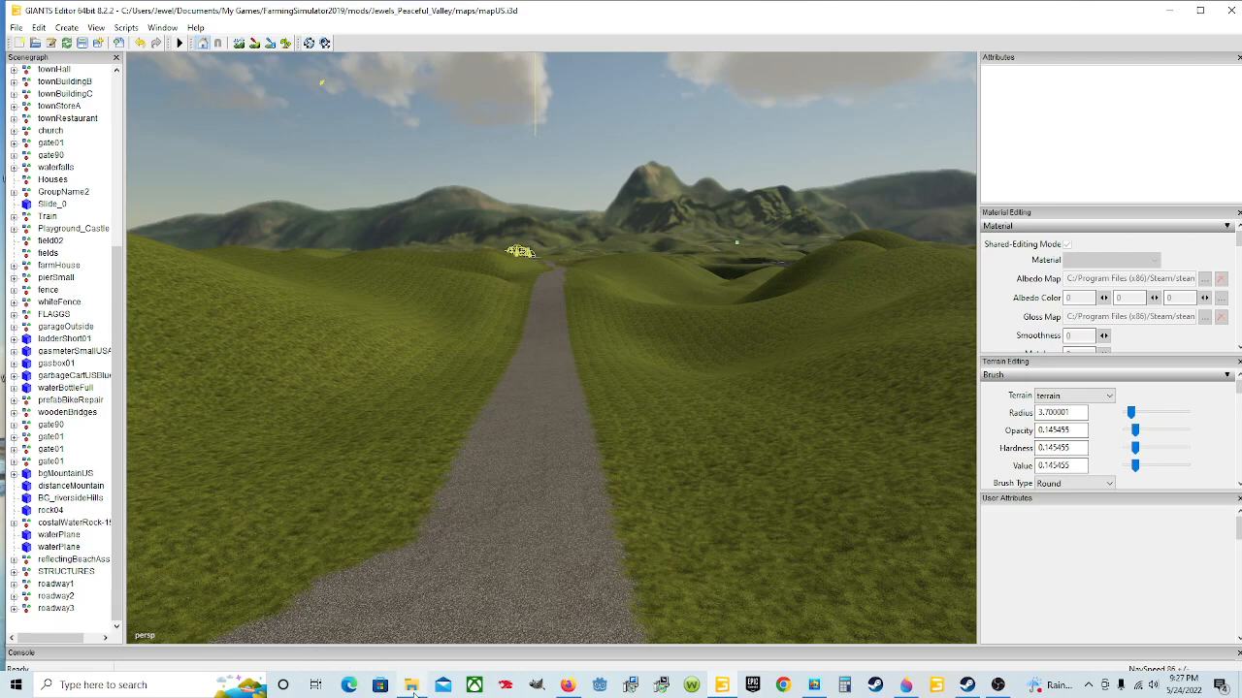
- Switch to File Explorer and look through the marker folder inside marker main one in Downloads
mouse_move(411, 685)
click(406, 601)
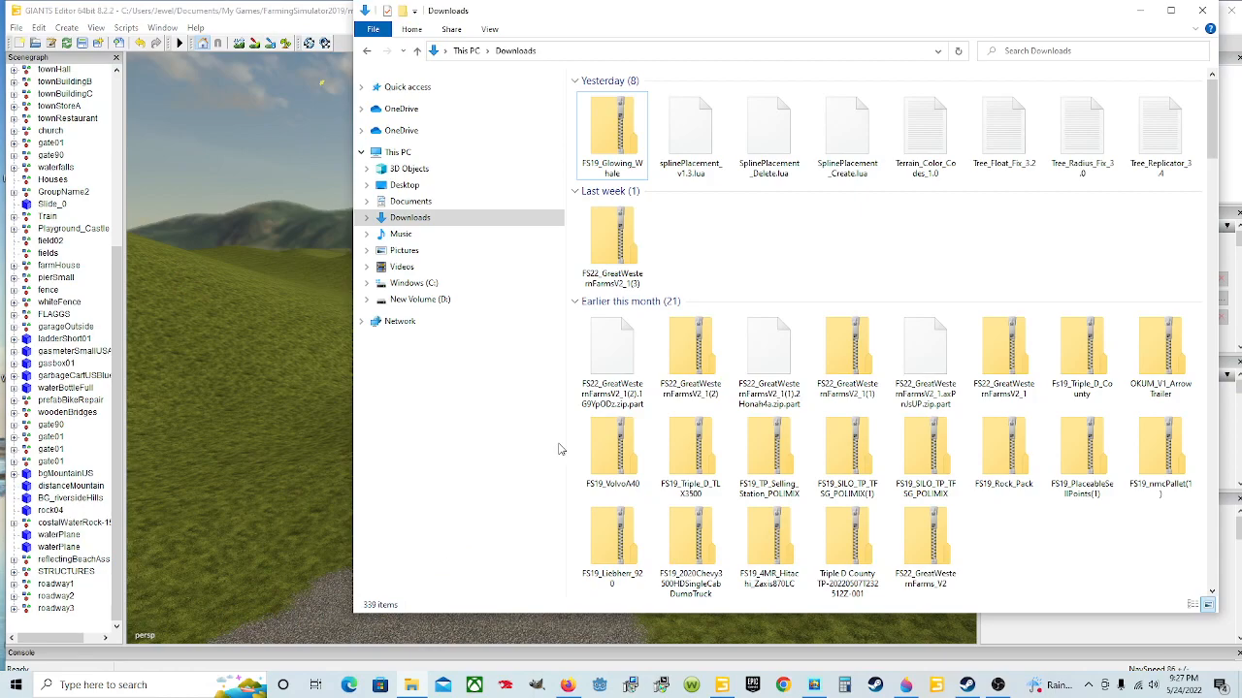
scroll(766, 374, down, 10)
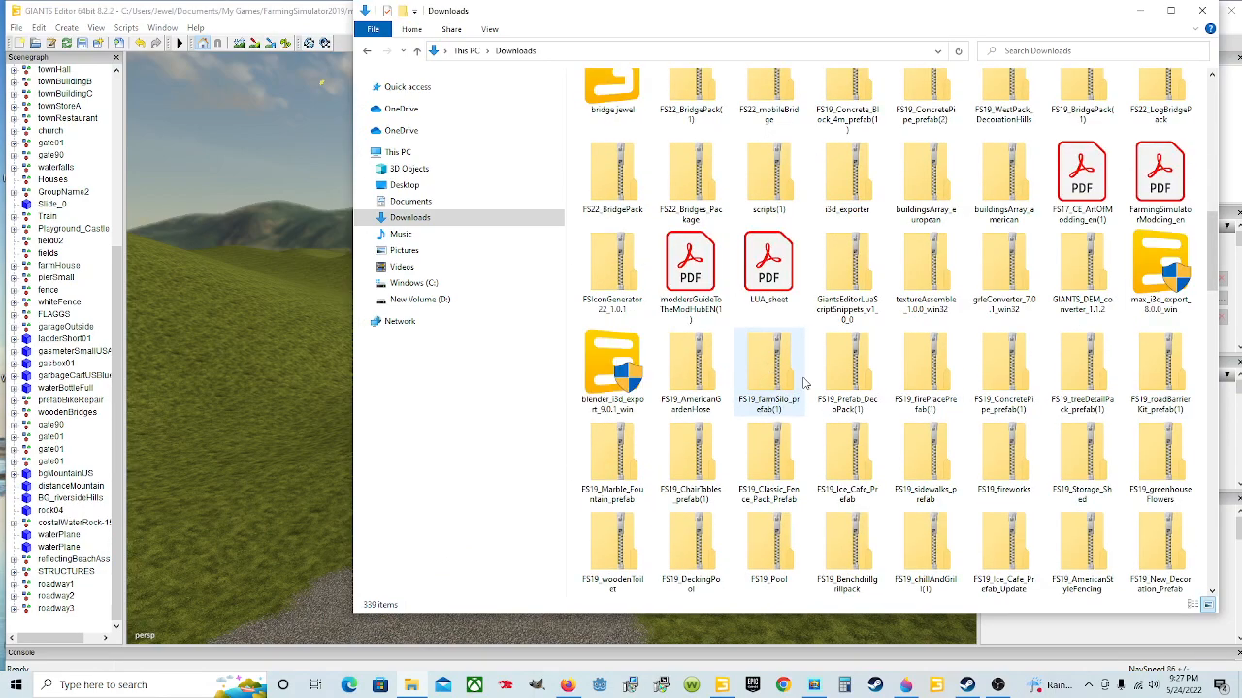
scroll(803, 383, up, 4)
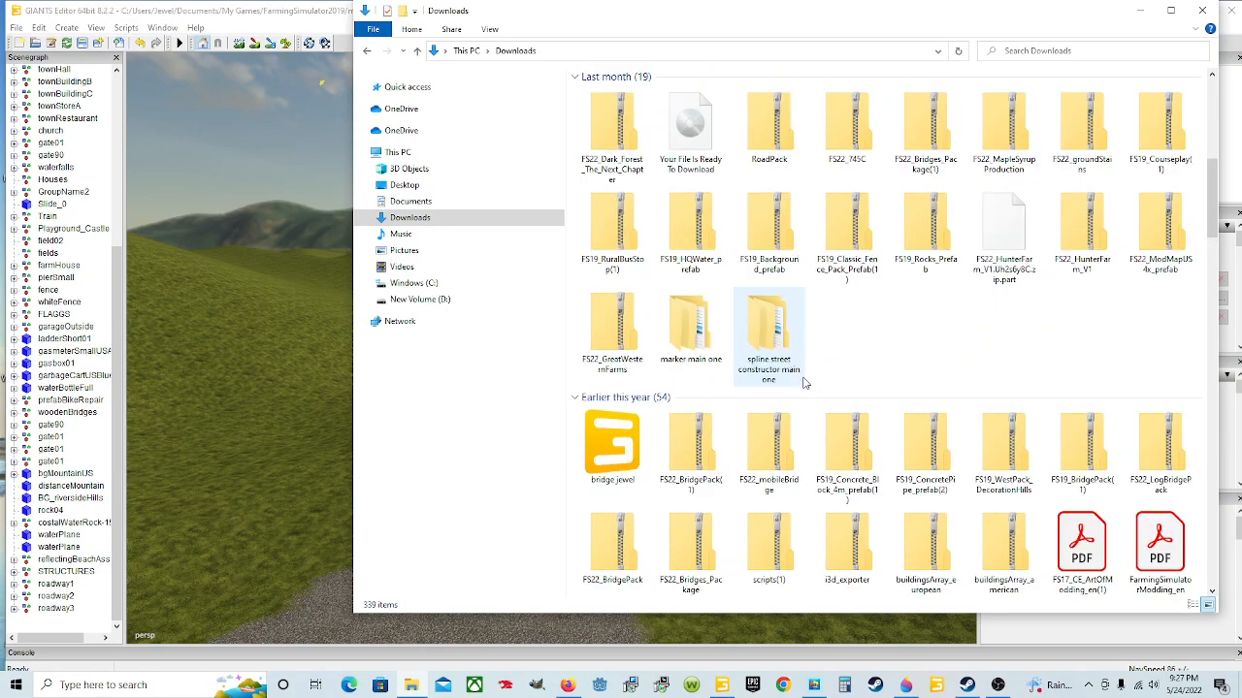
double_click(690, 357)
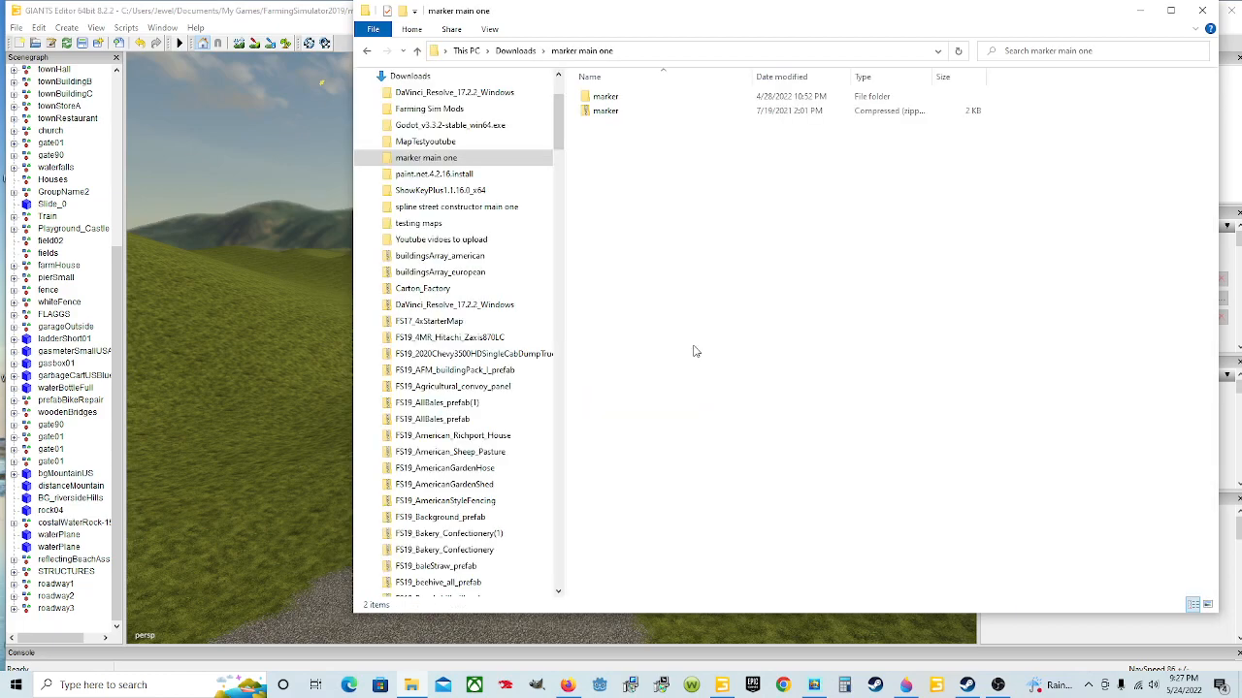
double_click(607, 97)
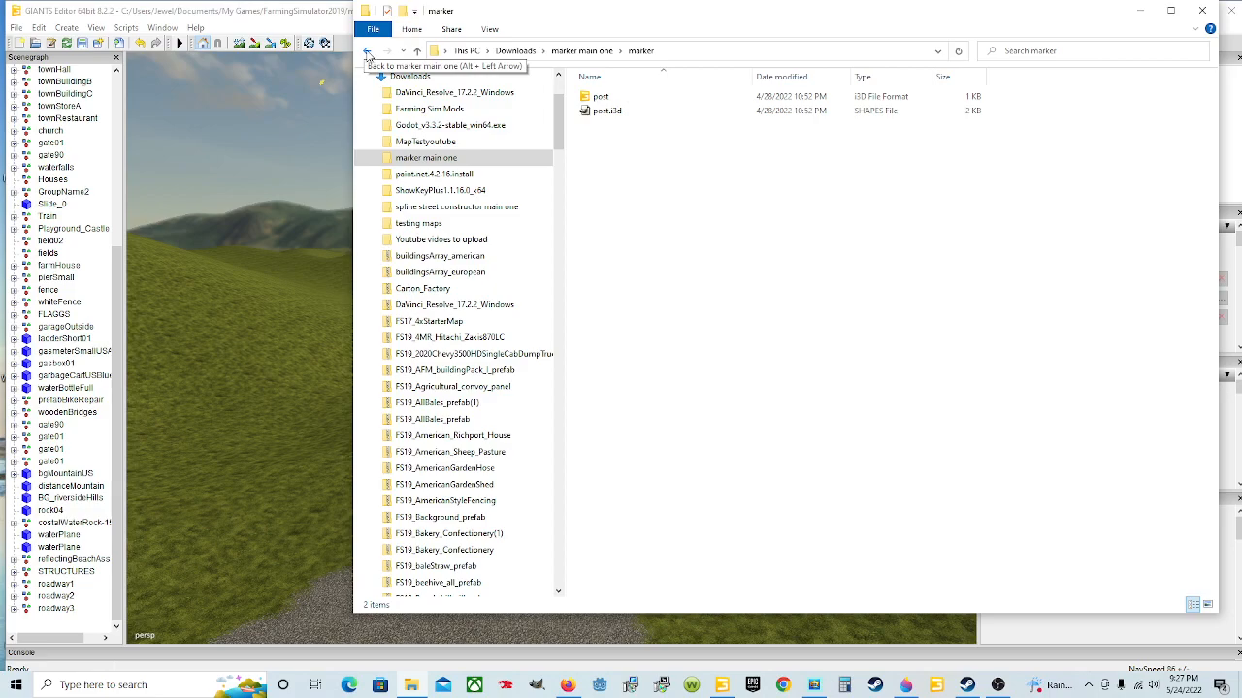
click(368, 54)
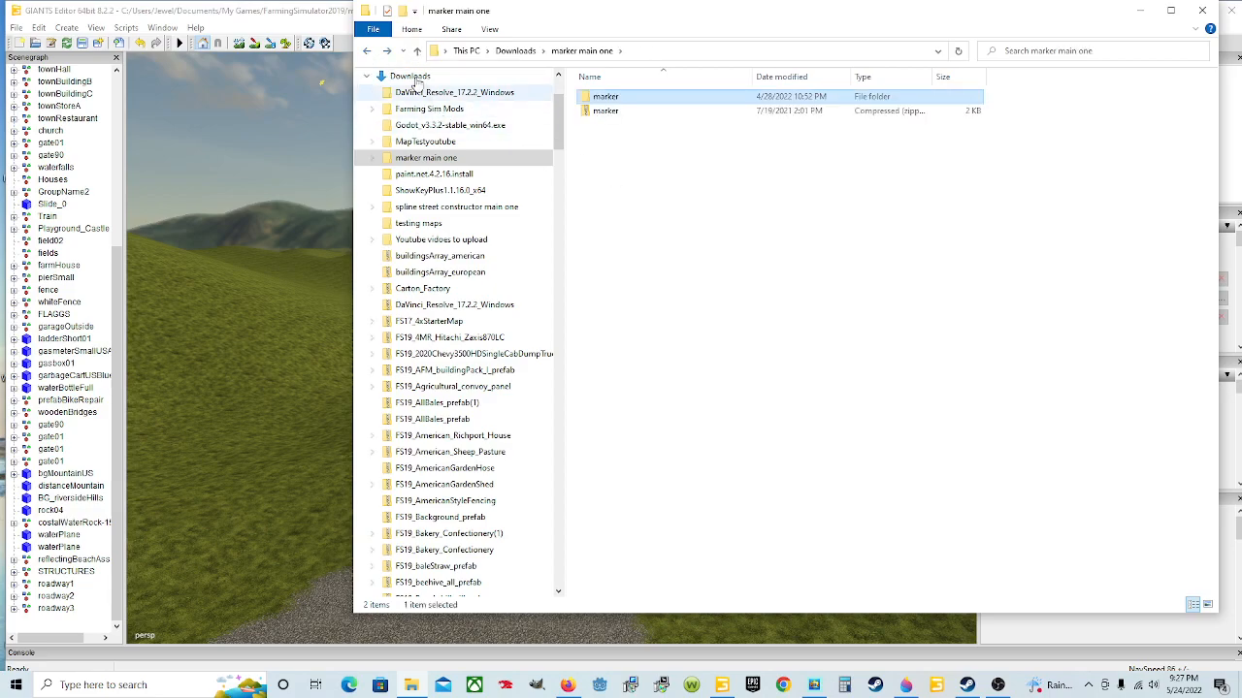
click(366, 51)
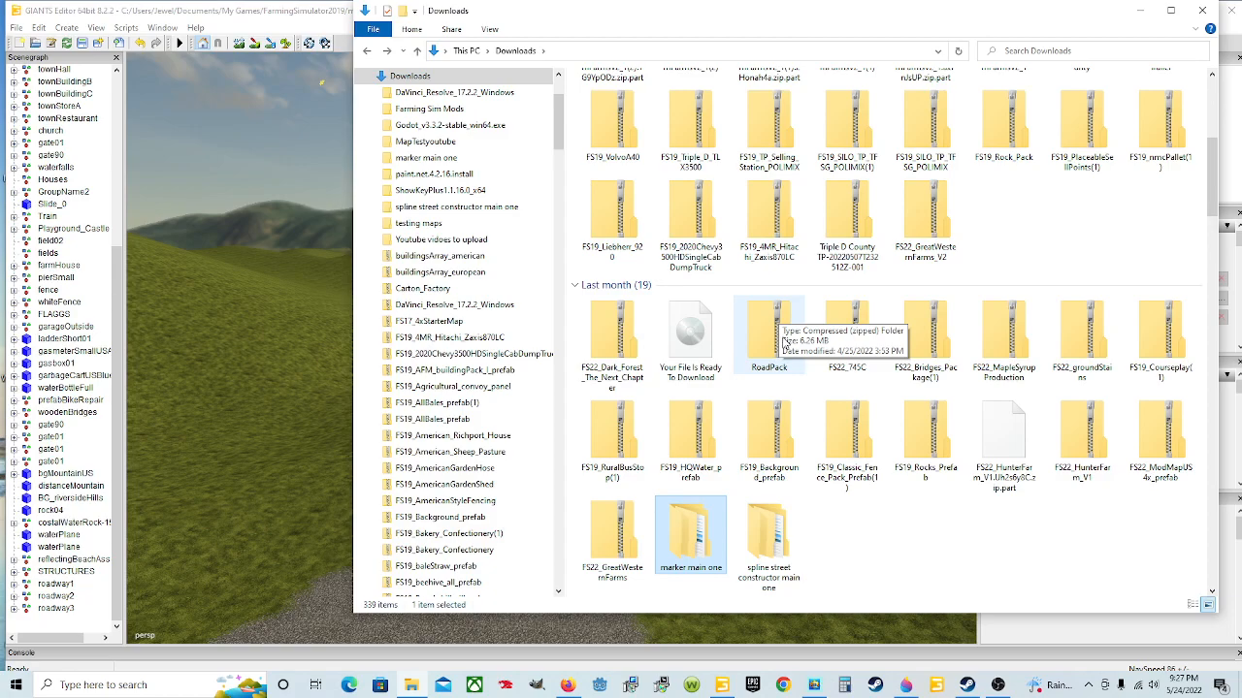
- Review the contents of the SplineStreetConstructor_1.64 folder inside spline street constructor main one, then return to GIANTS Editor
scroll(784, 342, down, 3)
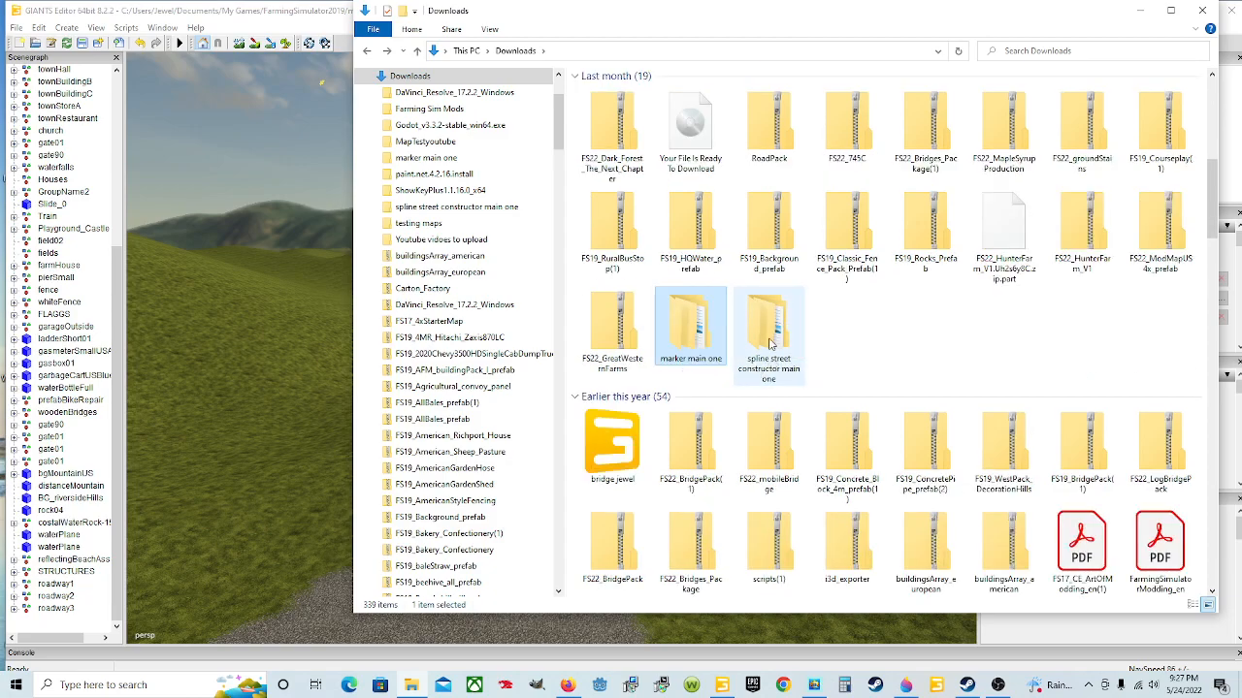
double_click(771, 366)
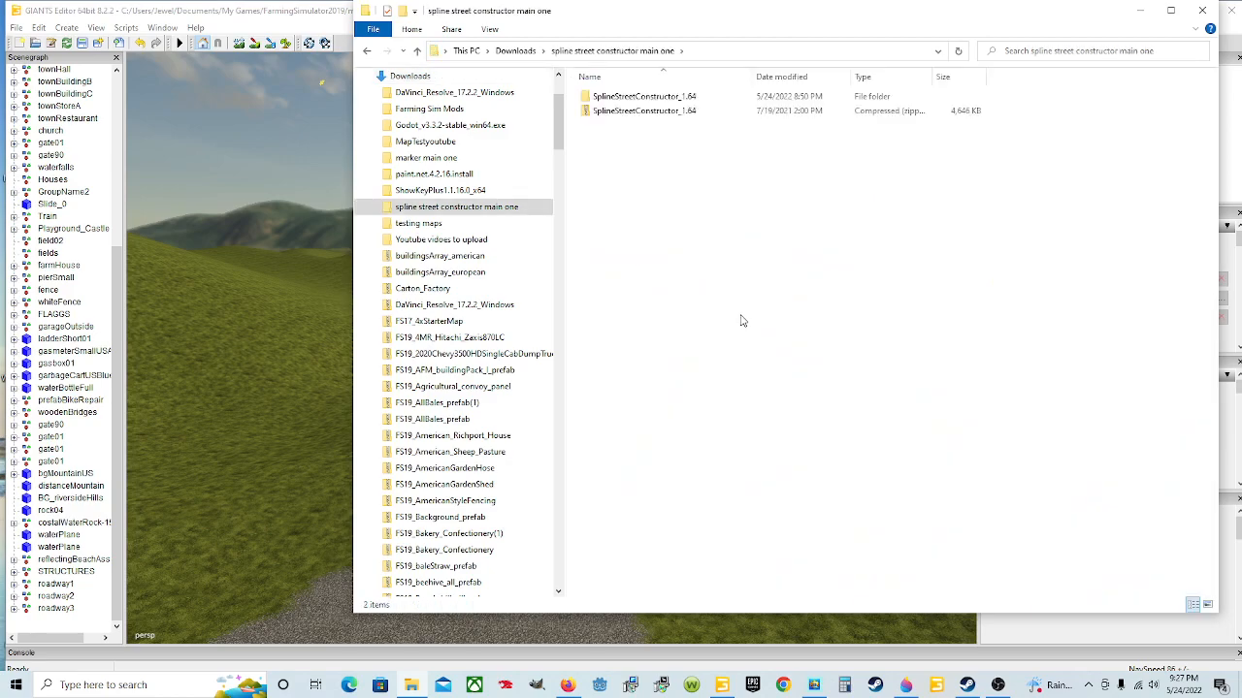
click(650, 99)
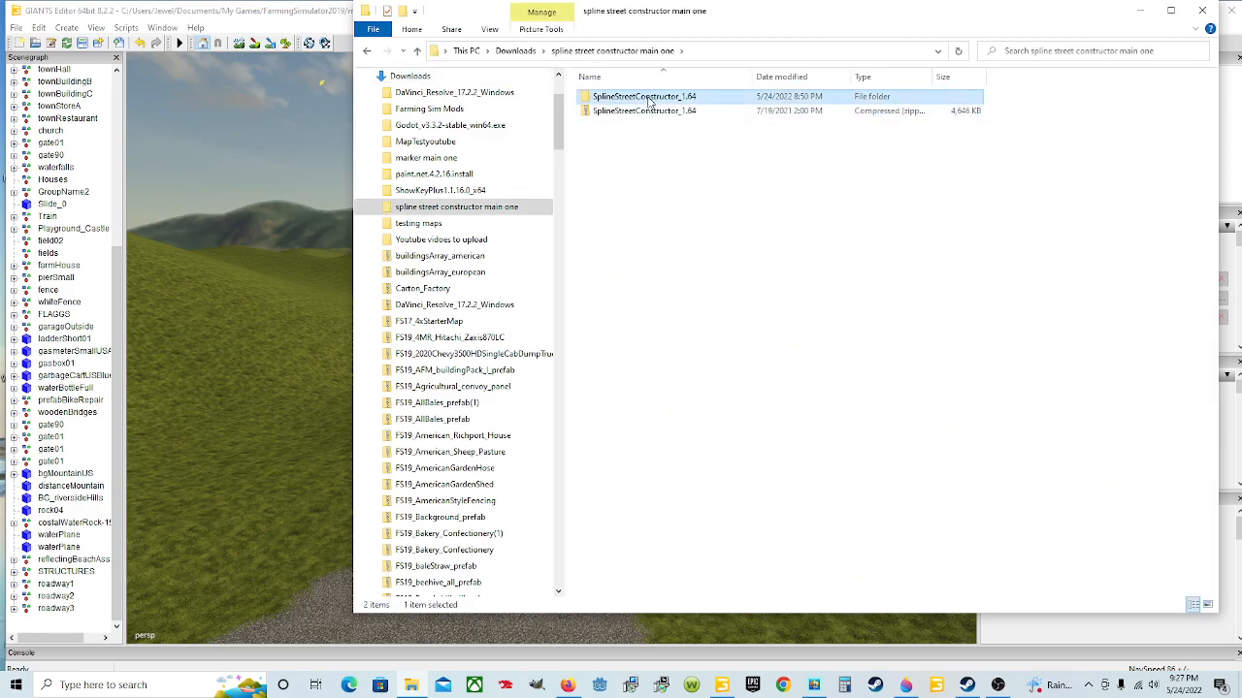
double_click(650, 101)
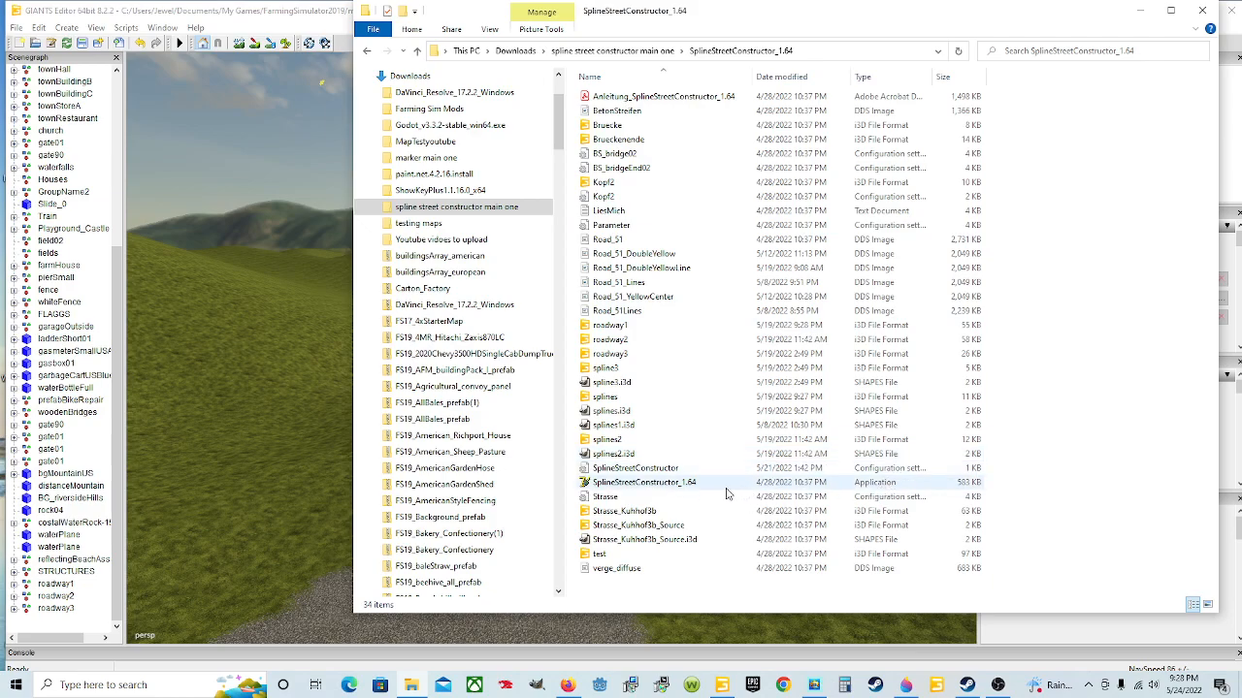
click(1145, 14)
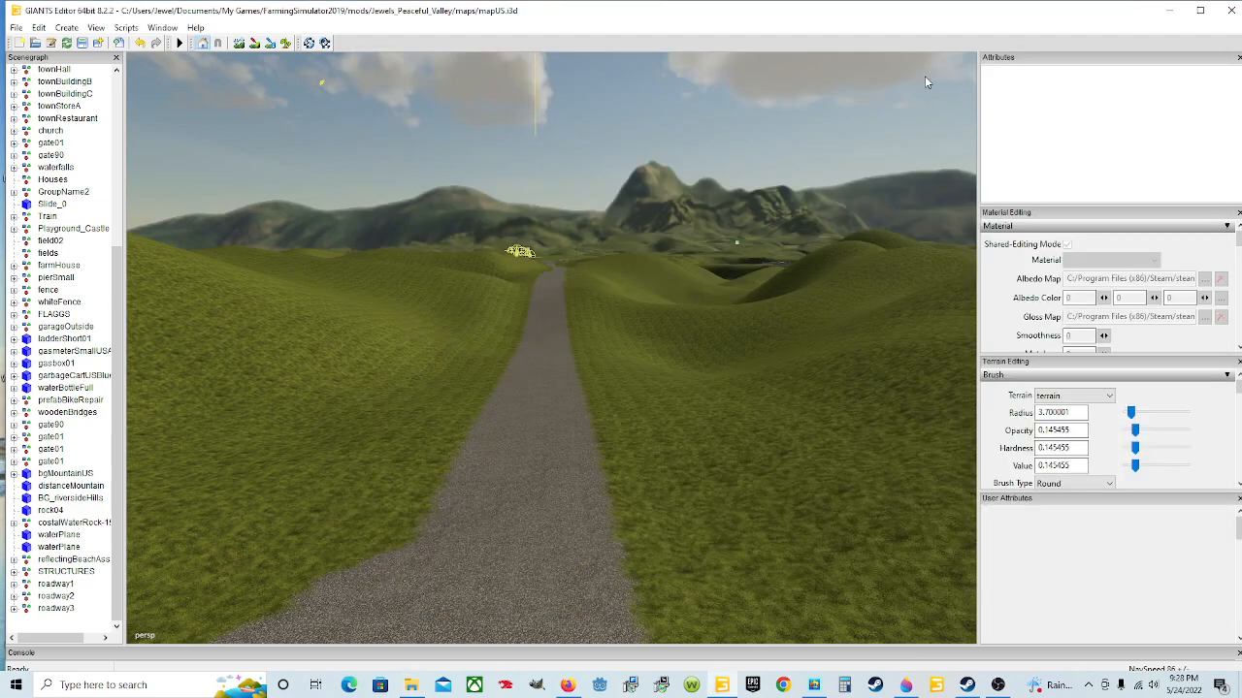
- Create a new transform group in the scene and rename it roadway4
click(62, 28)
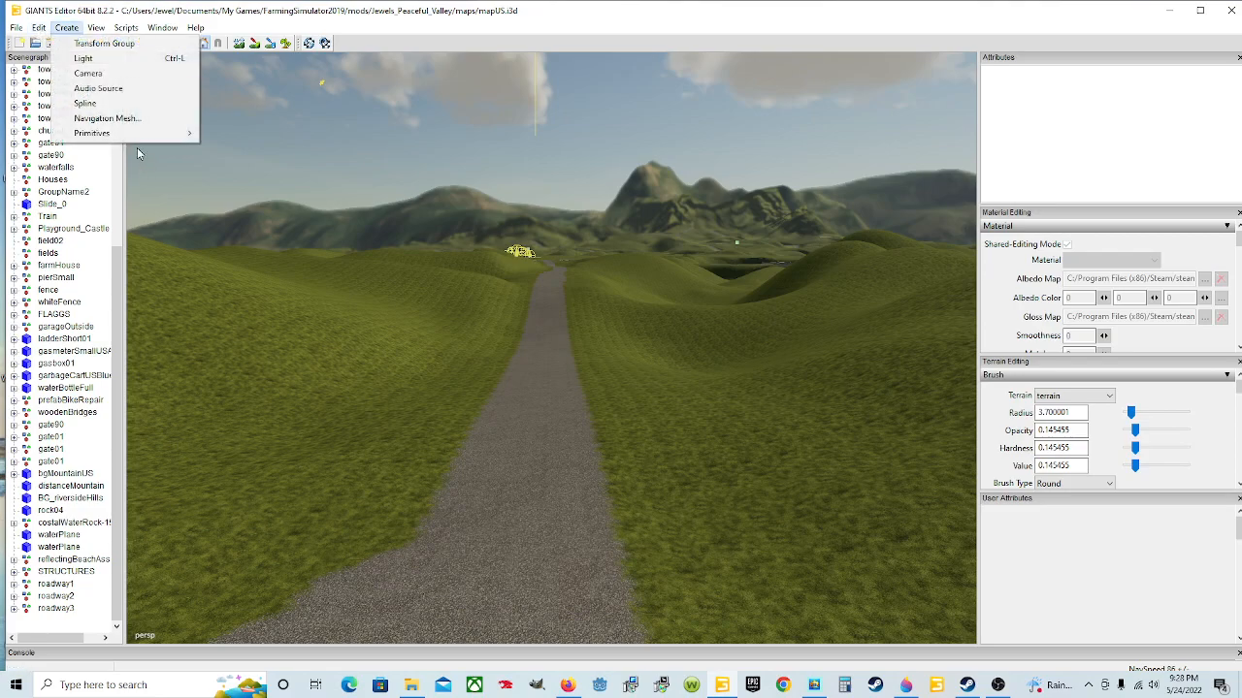
click(124, 46)
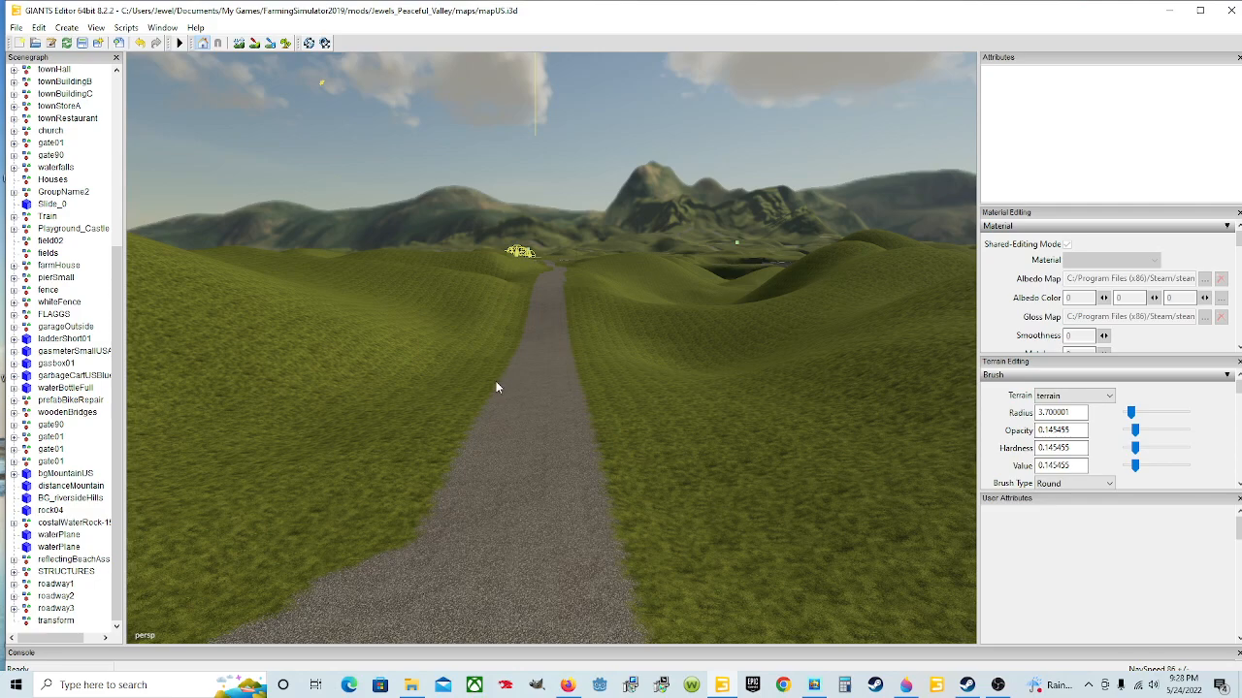
click(58, 621)
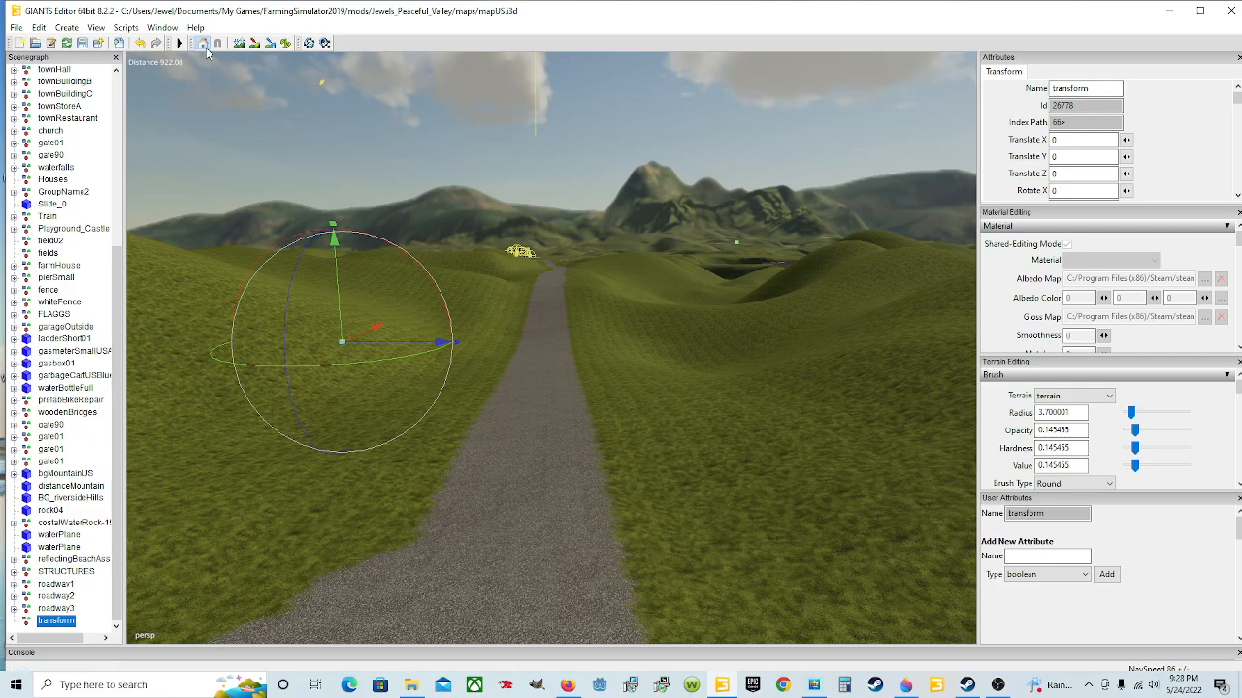
click(162, 28)
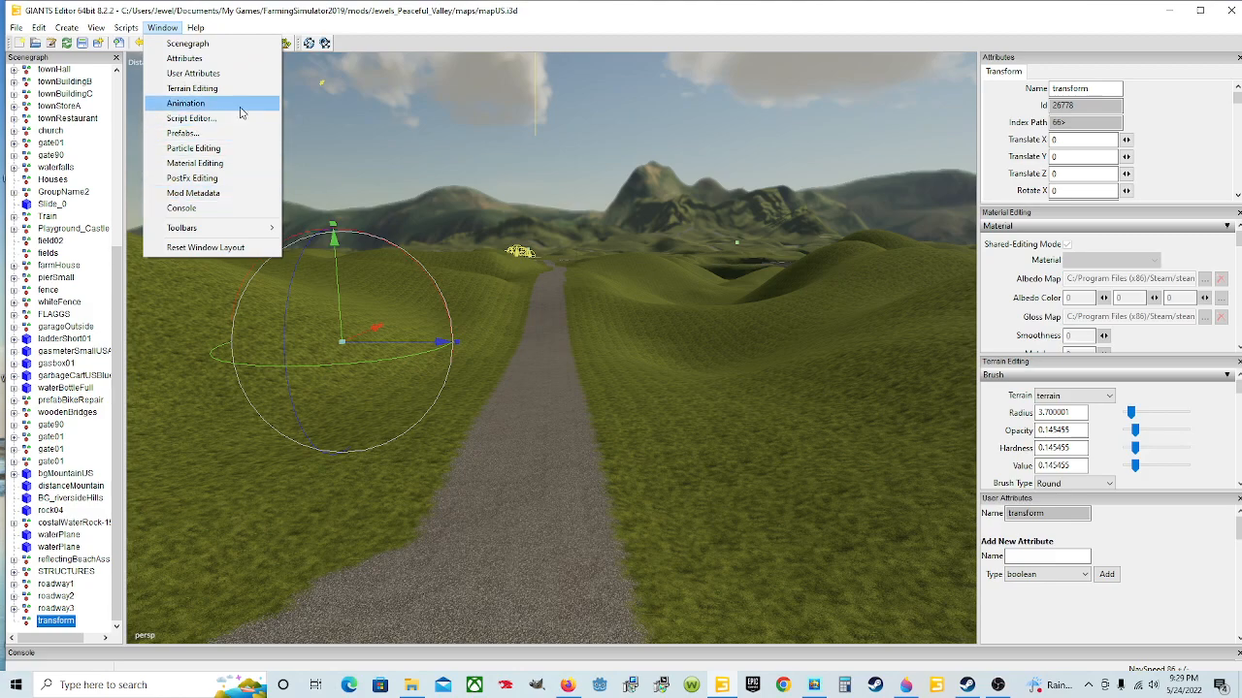
click(1159, 83)
double_click(1106, 87)
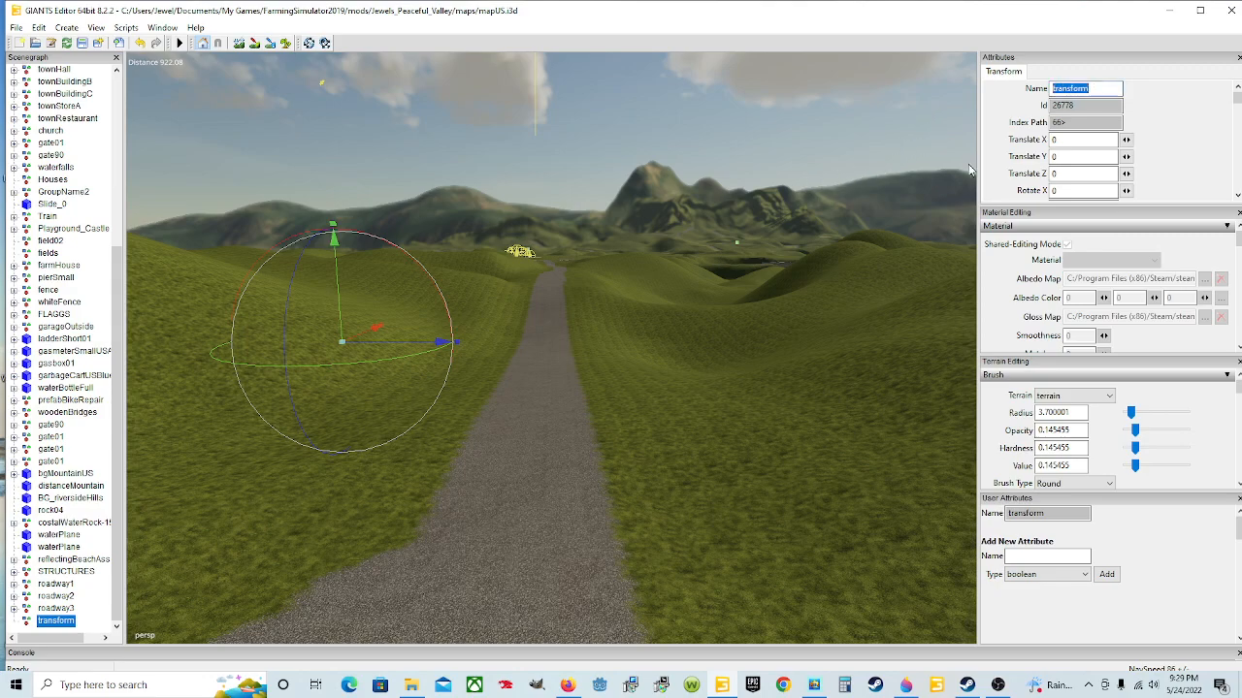
text(roadway4)
key(Return)
click(622, 118)
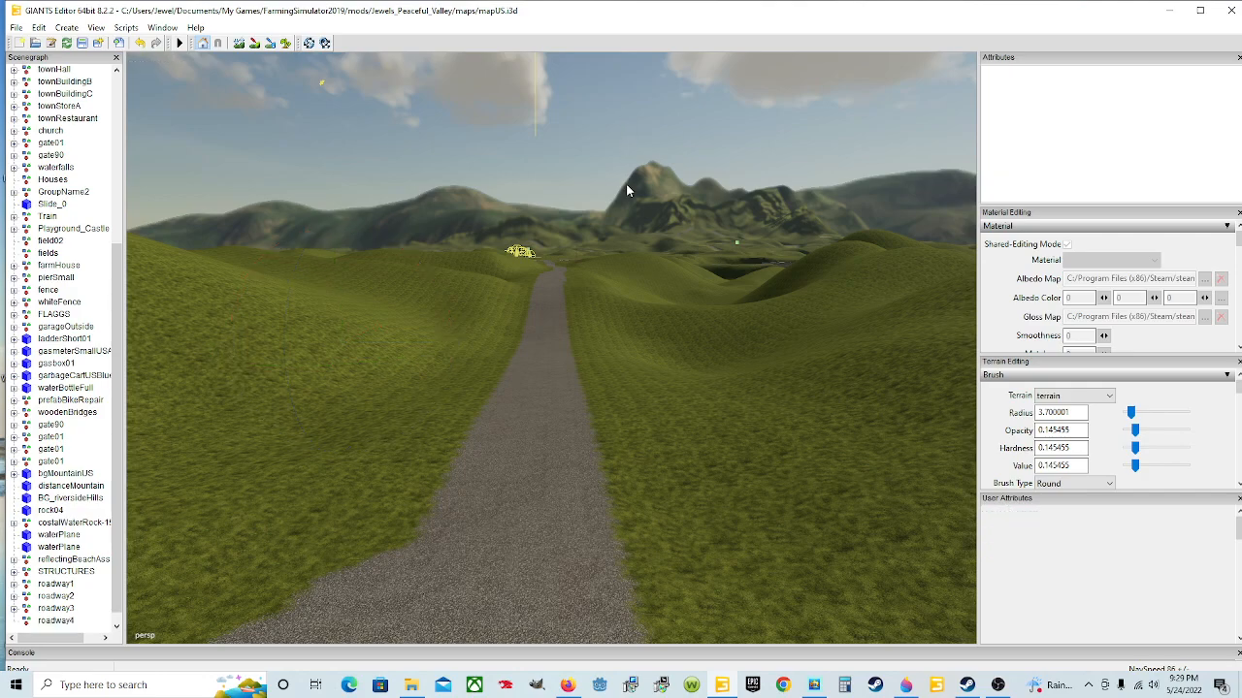
- Export only the roadway4 group as an i3D file named roadway4 into the SplineStreetConstructor_1.64 folder
scroll(80, 527, down, 1)
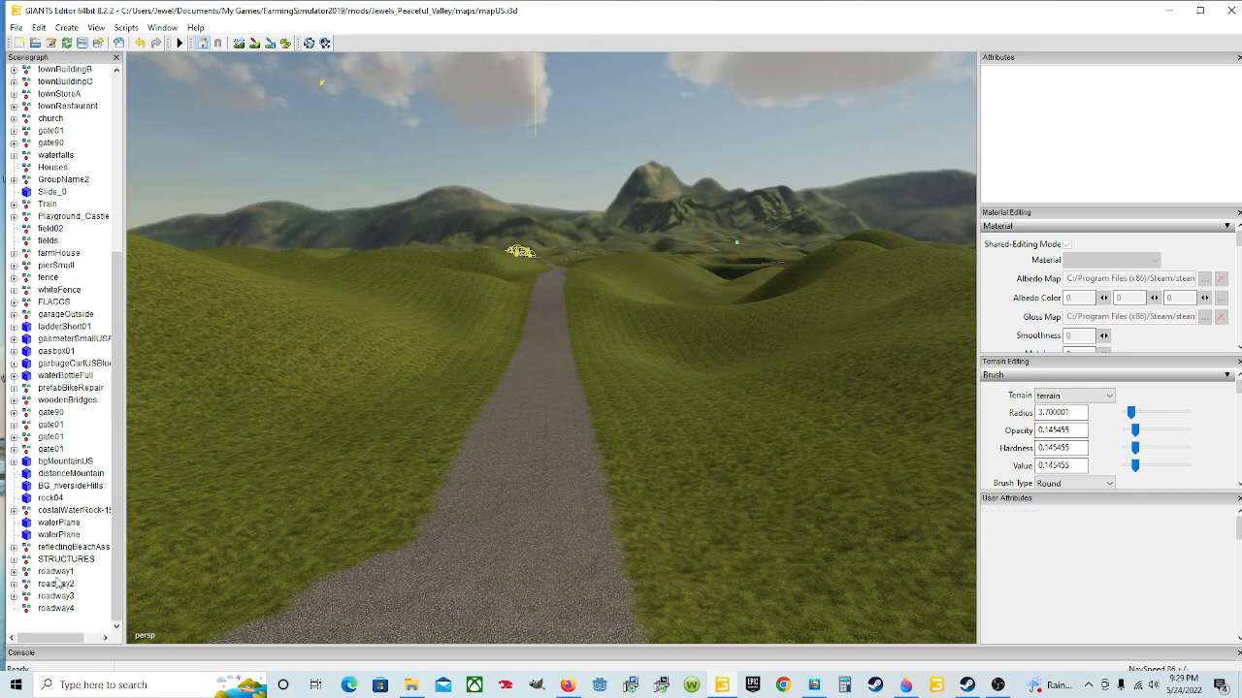
click(68, 608)
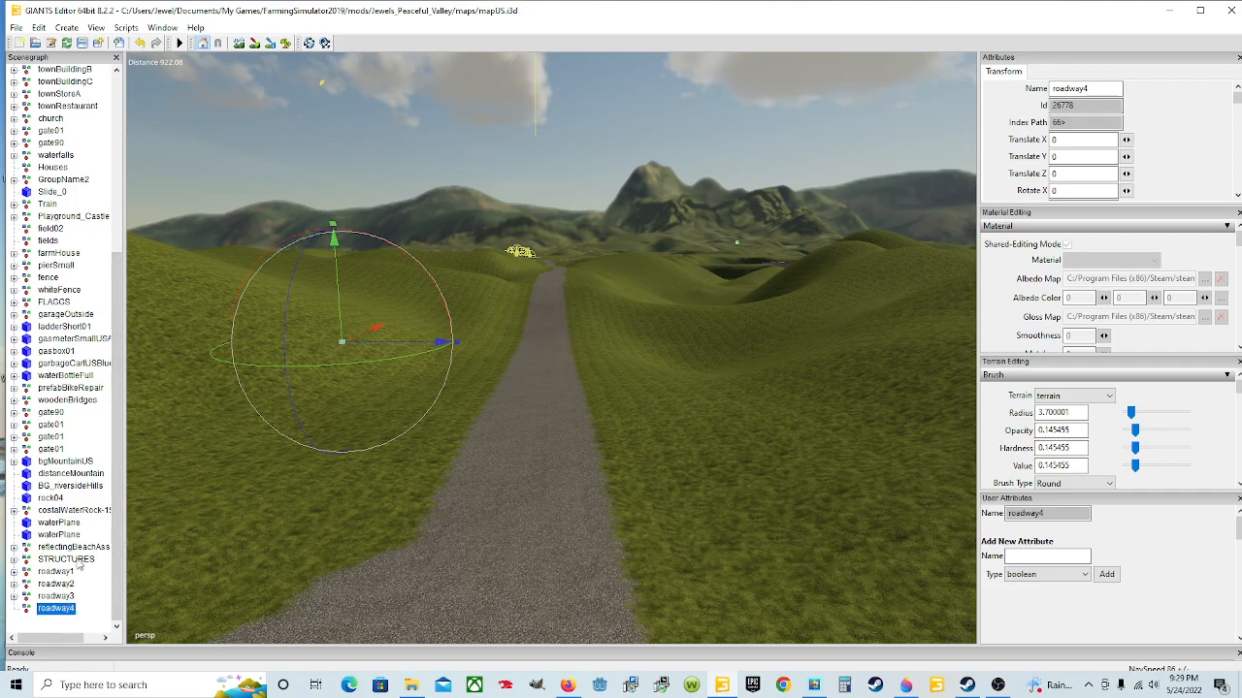
scroll(76, 233, up, 1)
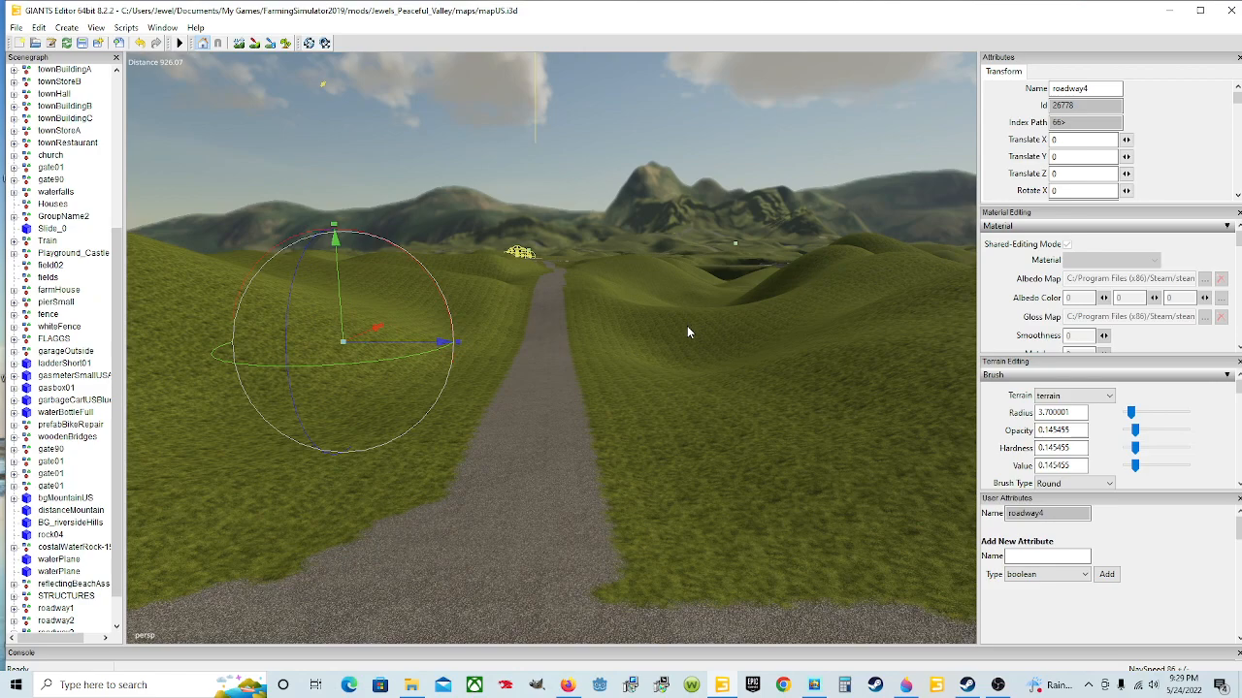
right_drag(687, 327, 685, 355)
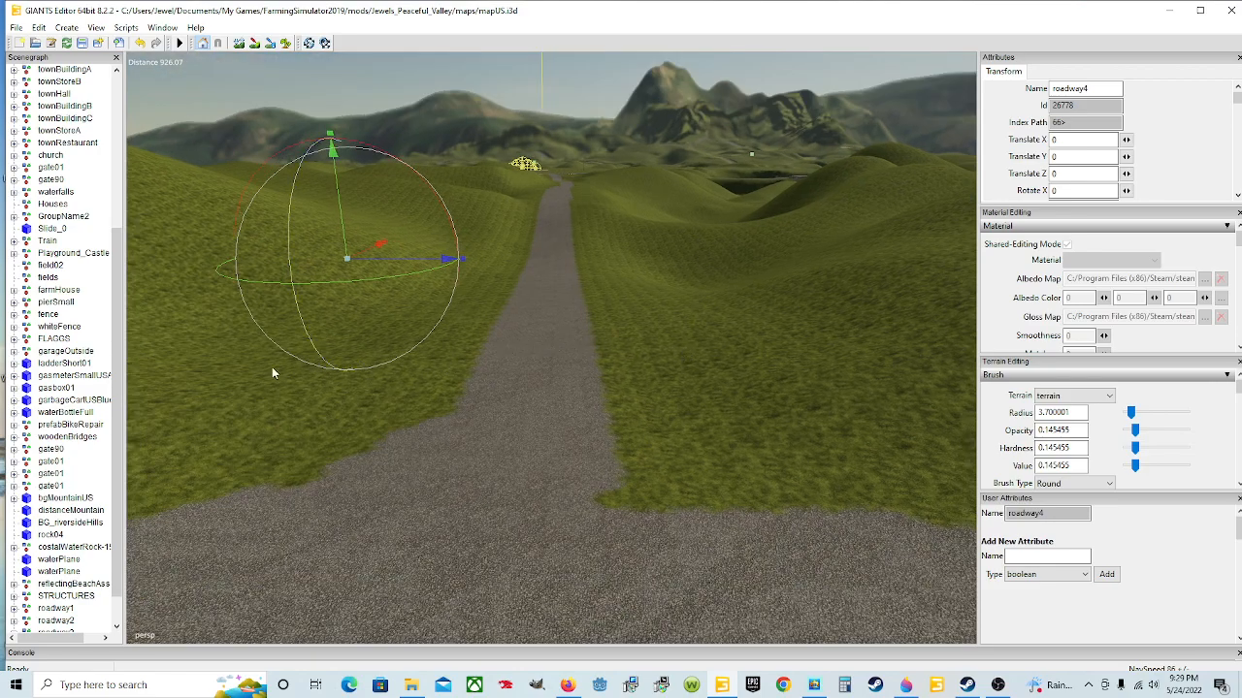
scroll(139, 388, down, 2)
scroll(87, 377, down, 1)
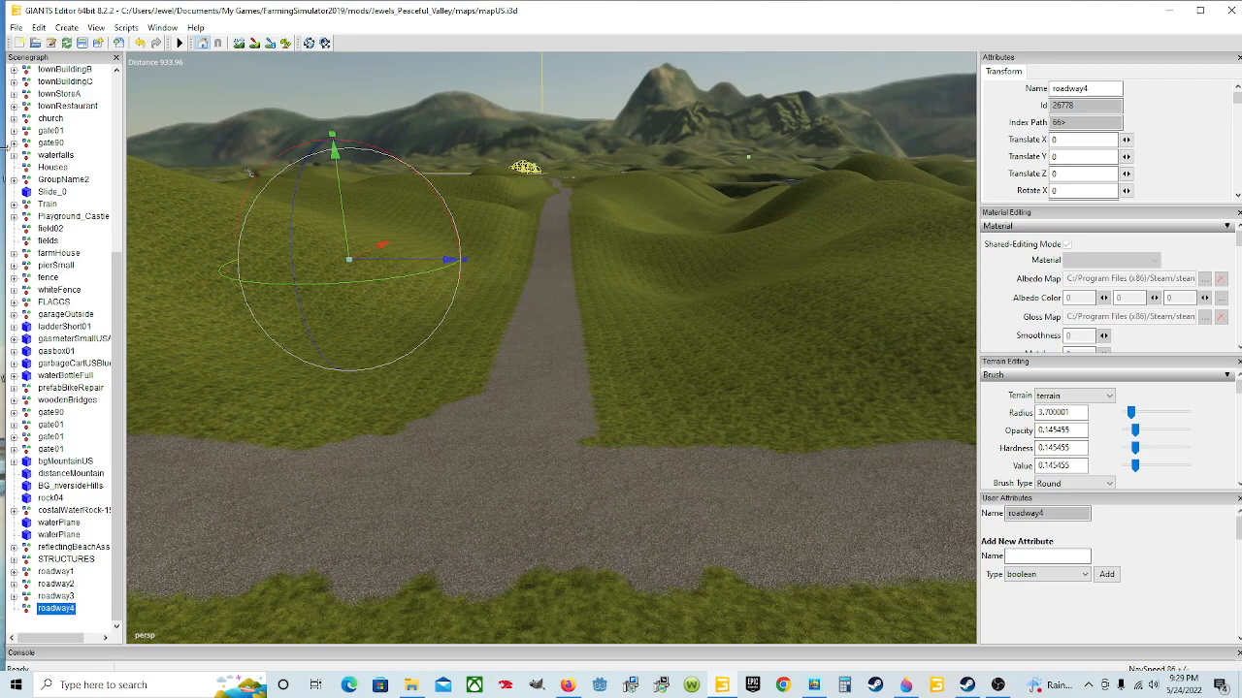
click(17, 27)
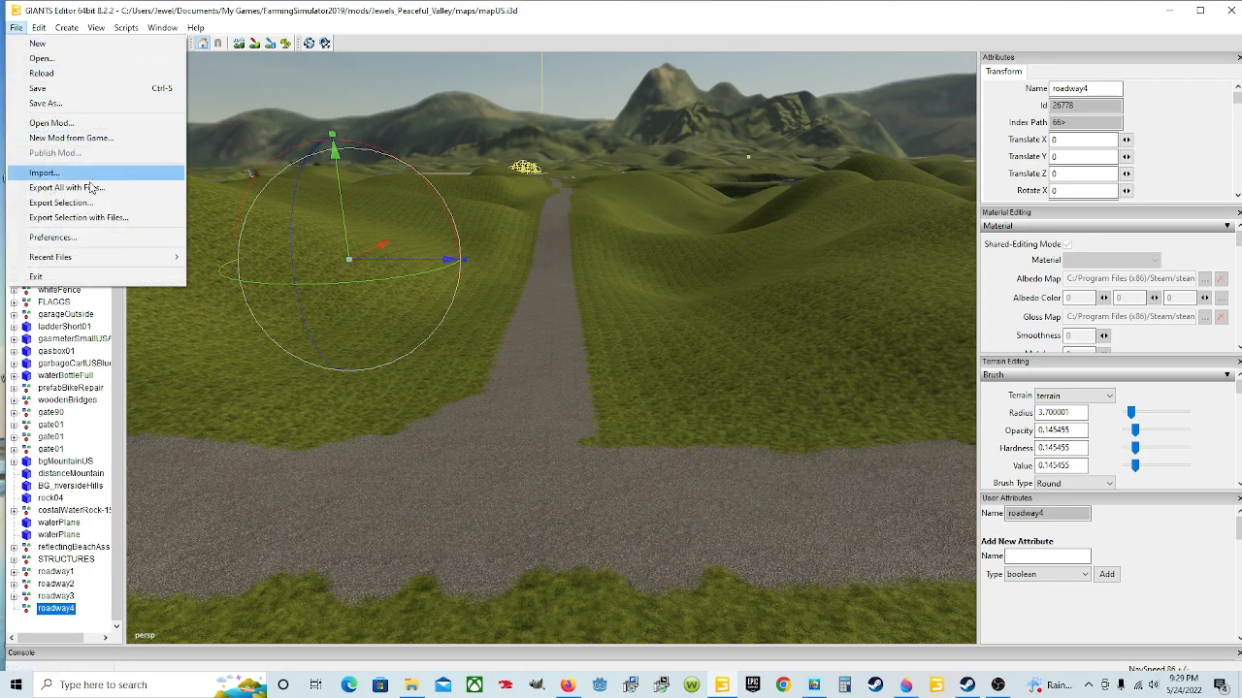
click(88, 203)
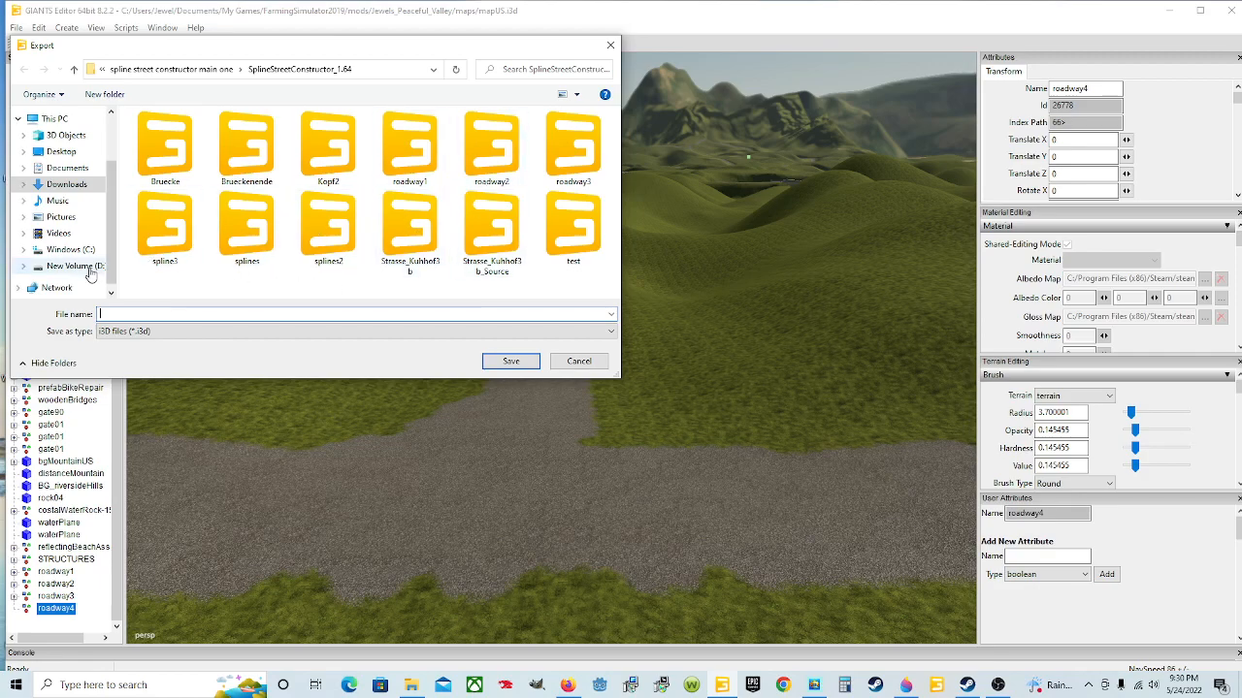
click(66, 184)
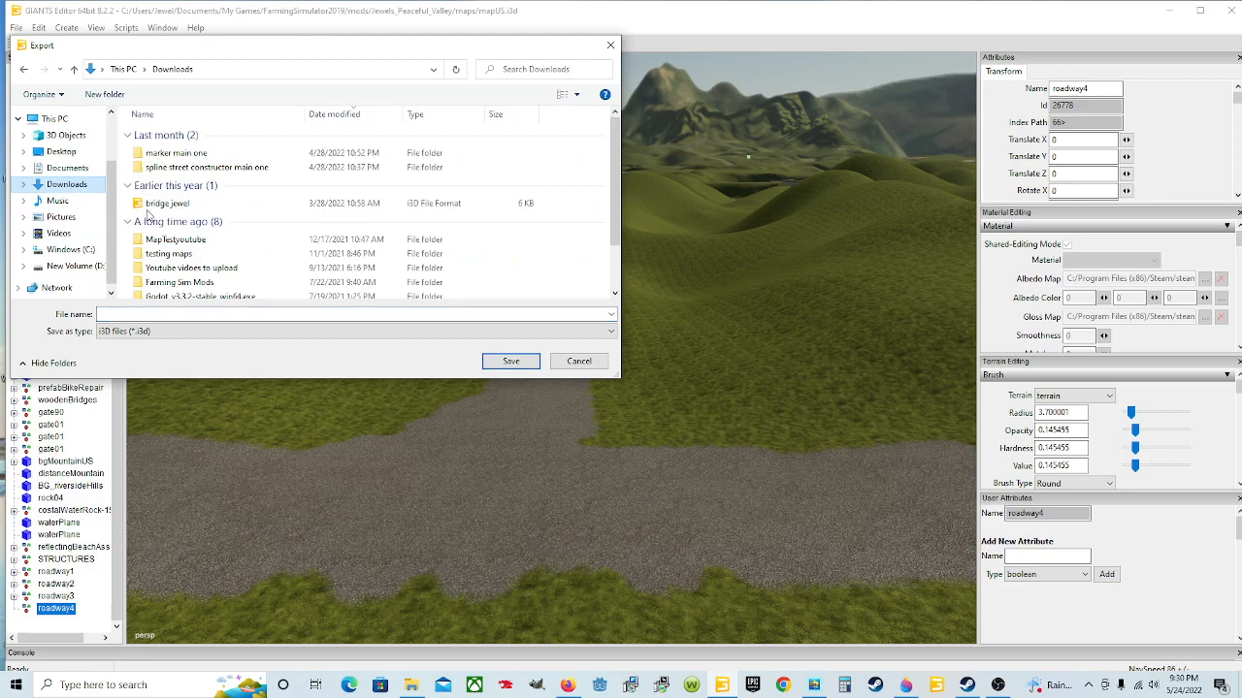
double_click(190, 169)
double_click(196, 136)
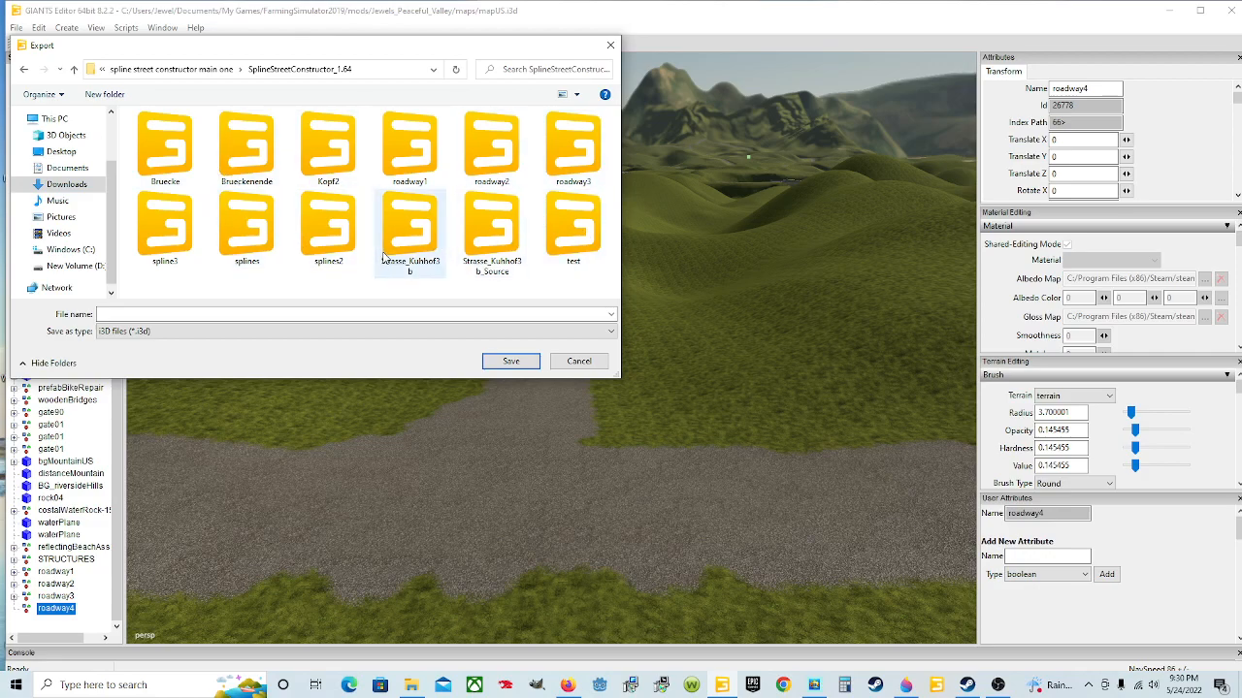
click(238, 313)
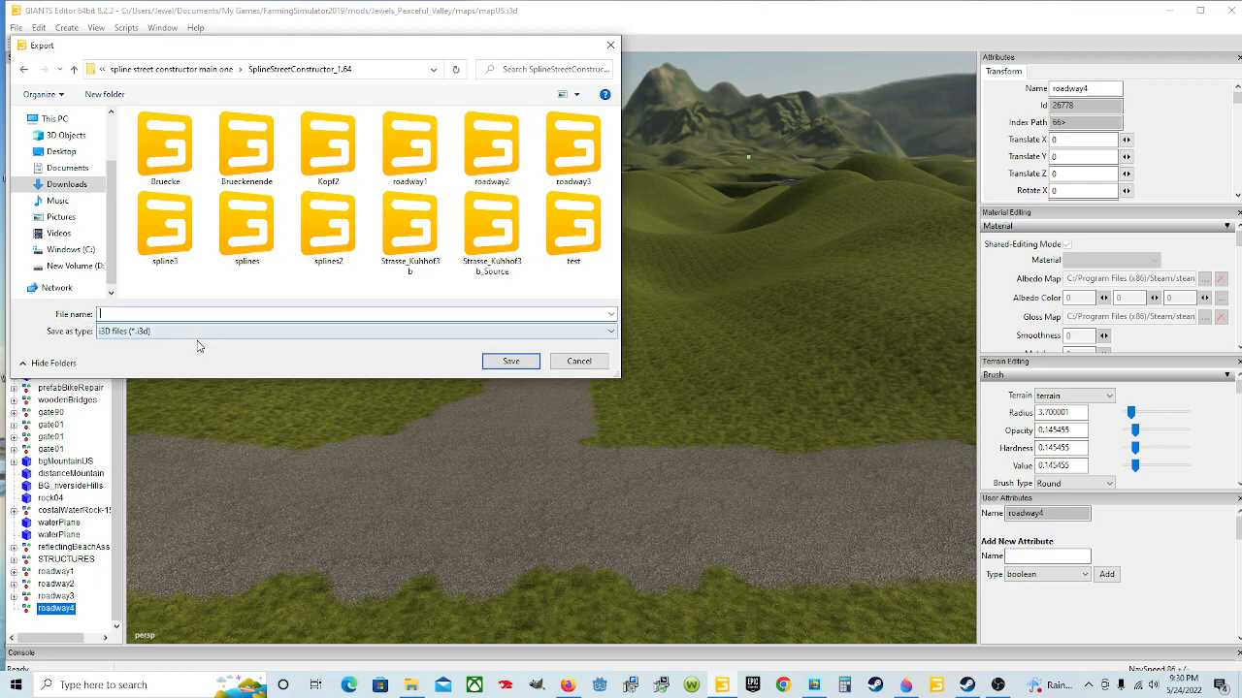
text(r)
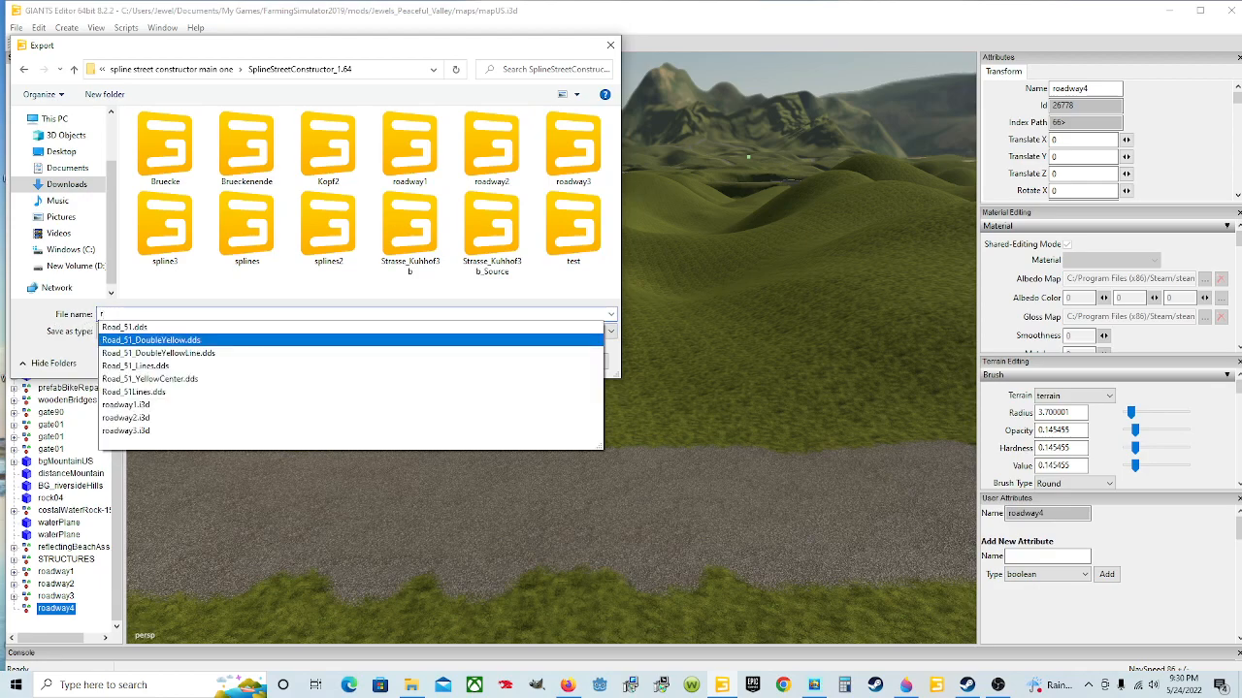
text(oadway4)
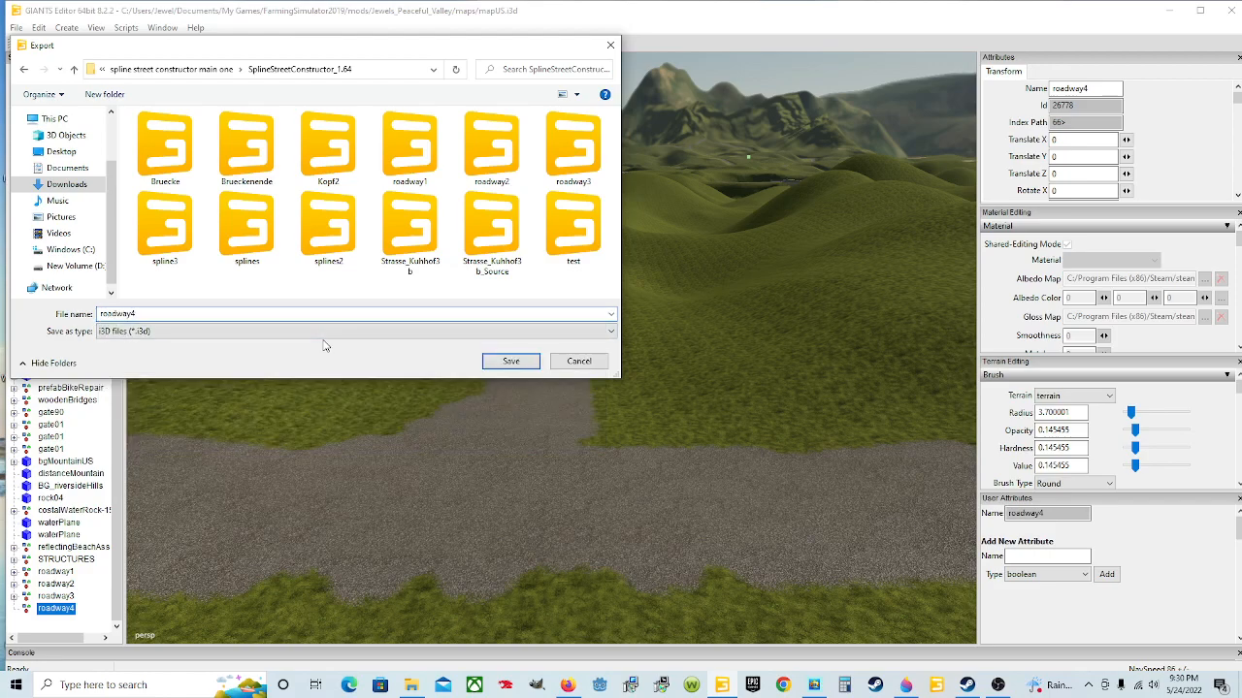
click(499, 362)
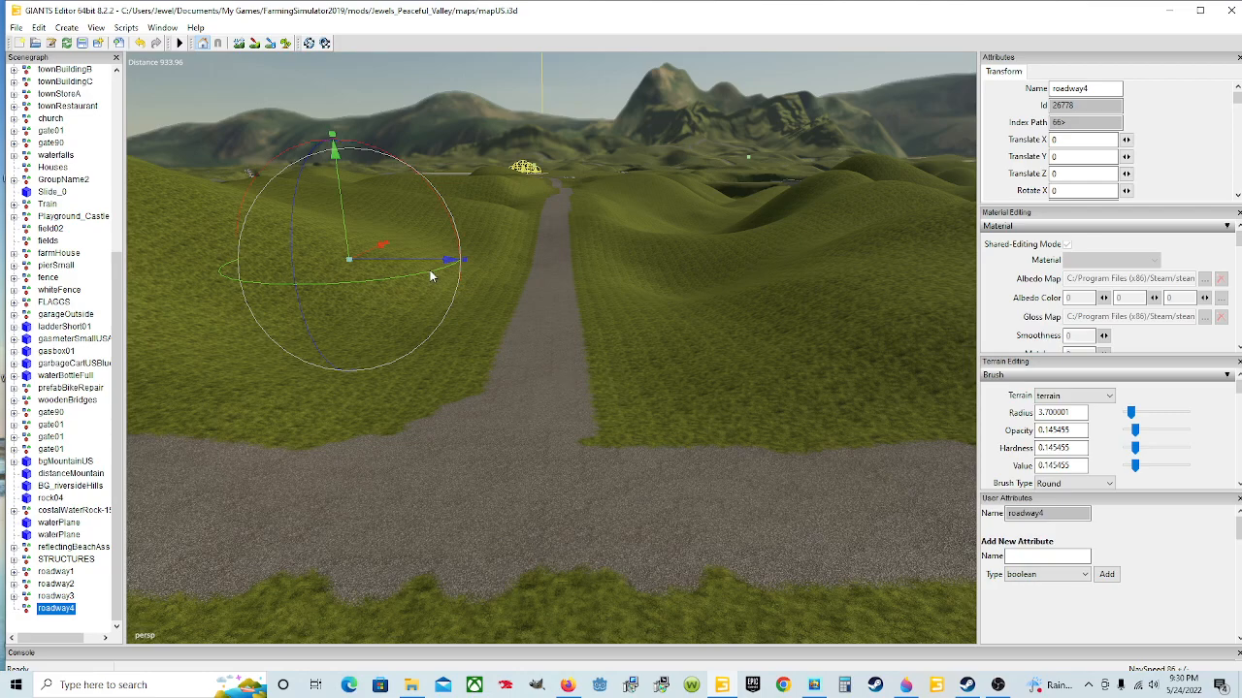
- Set the Y rotation of the roadway4 group to 90 degrees
mouse_move(503, 361)
alt+mouse_down()
mouse_move(636, 431)
mouse_move(657, 392)
mouse_move(524, 362)
alt+mouse_up()
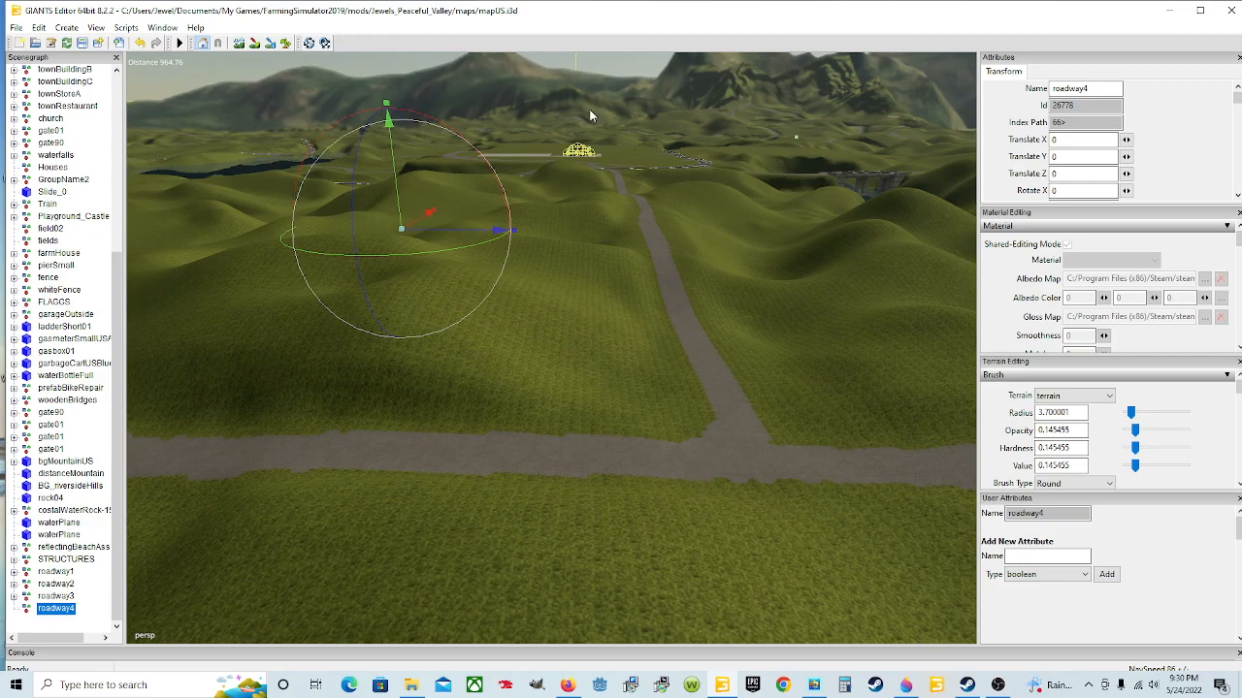
alt+drag(650, 330, 529, 401)
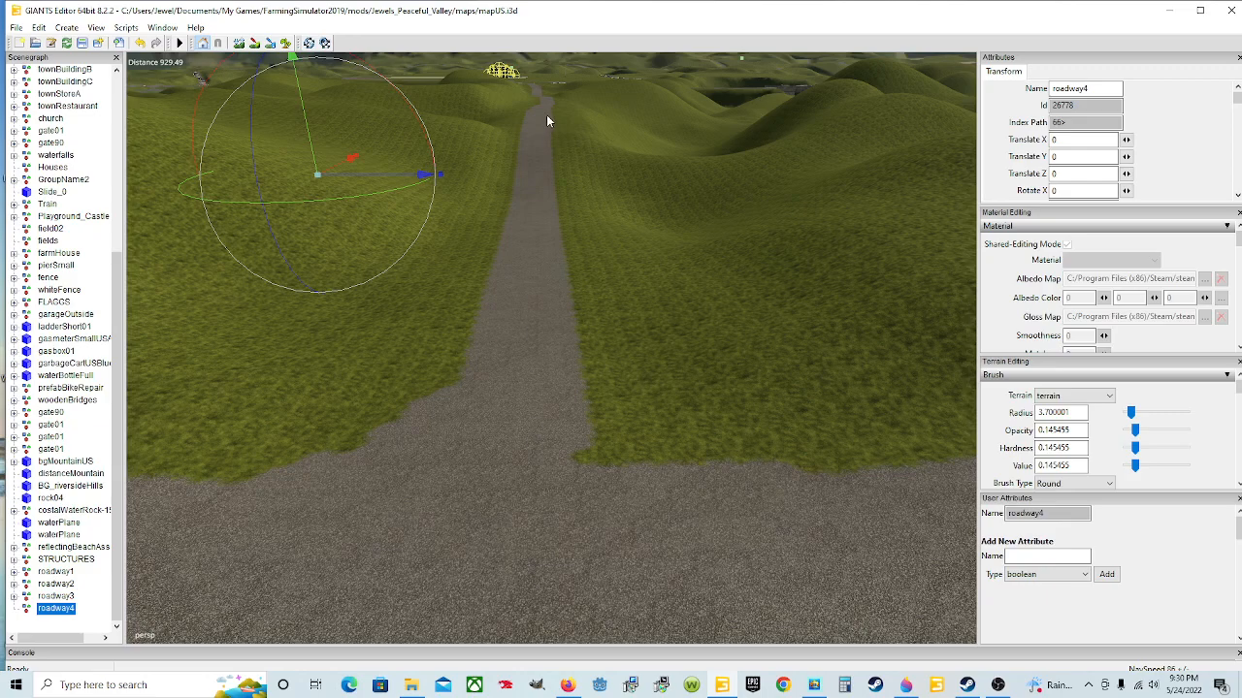
middle_drag(471, 431, 477, 415)
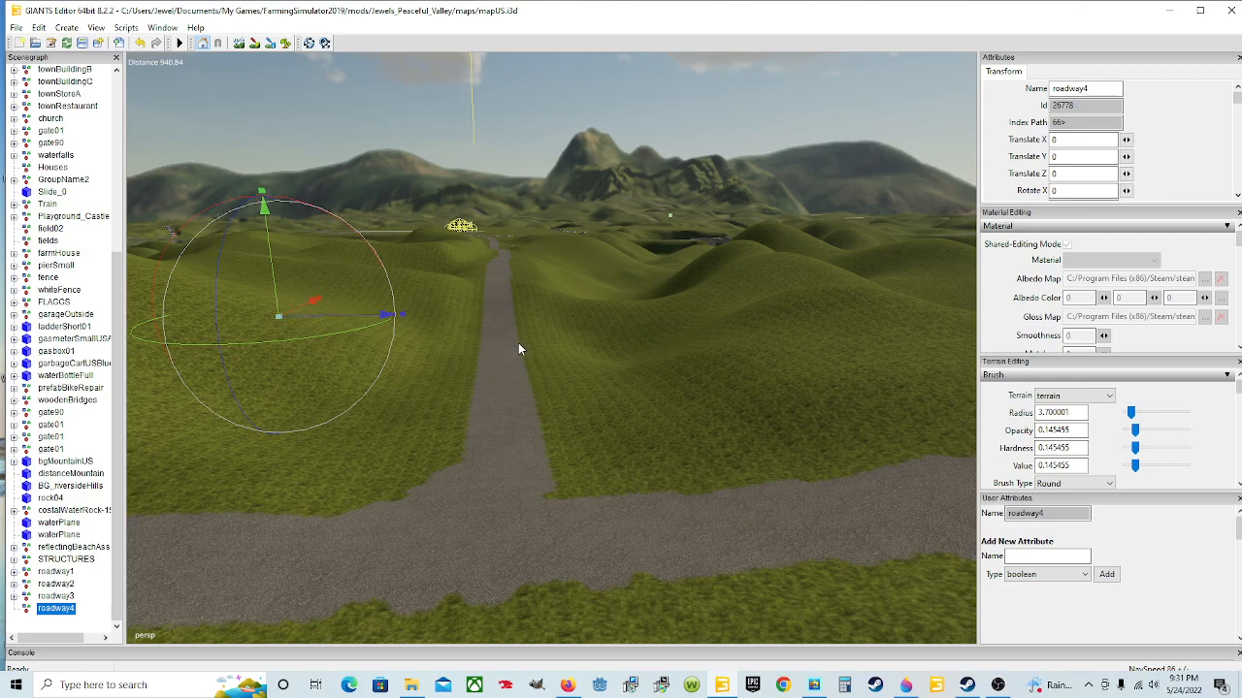
double_click(1062, 156)
scroll(1071, 174, down, 1)
double_click(1063, 167)
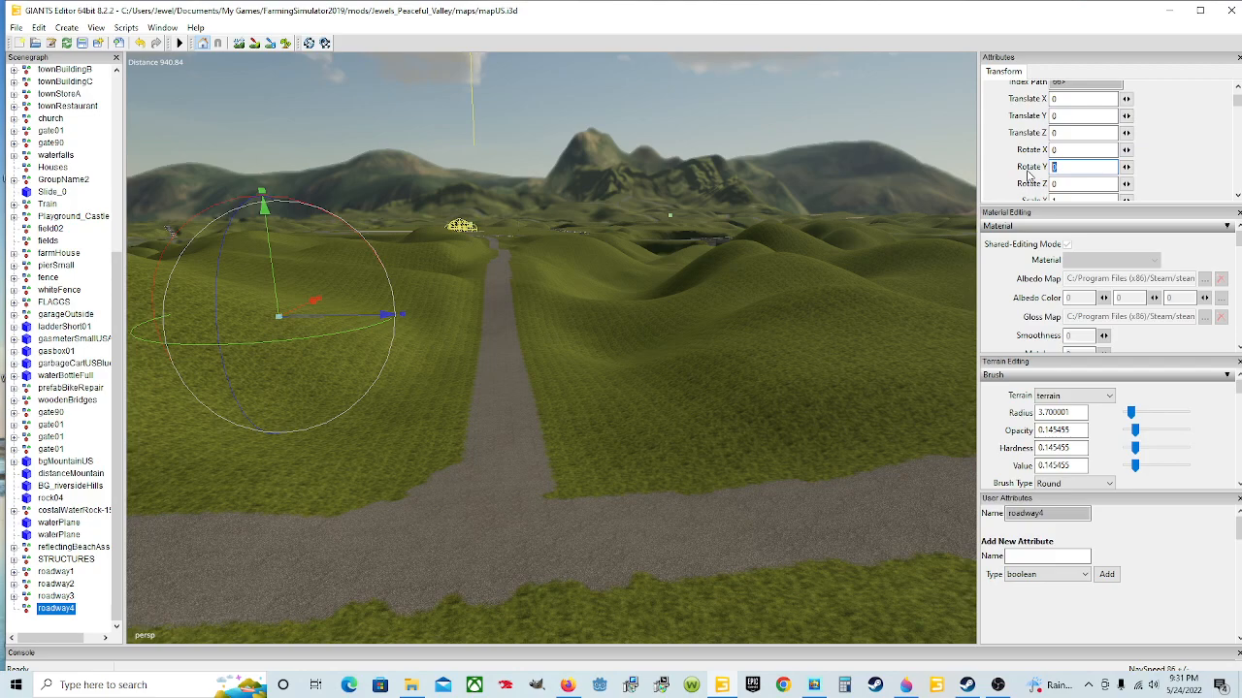
text(90)
key(Return)
right_drag(582, 229, 563, 265)
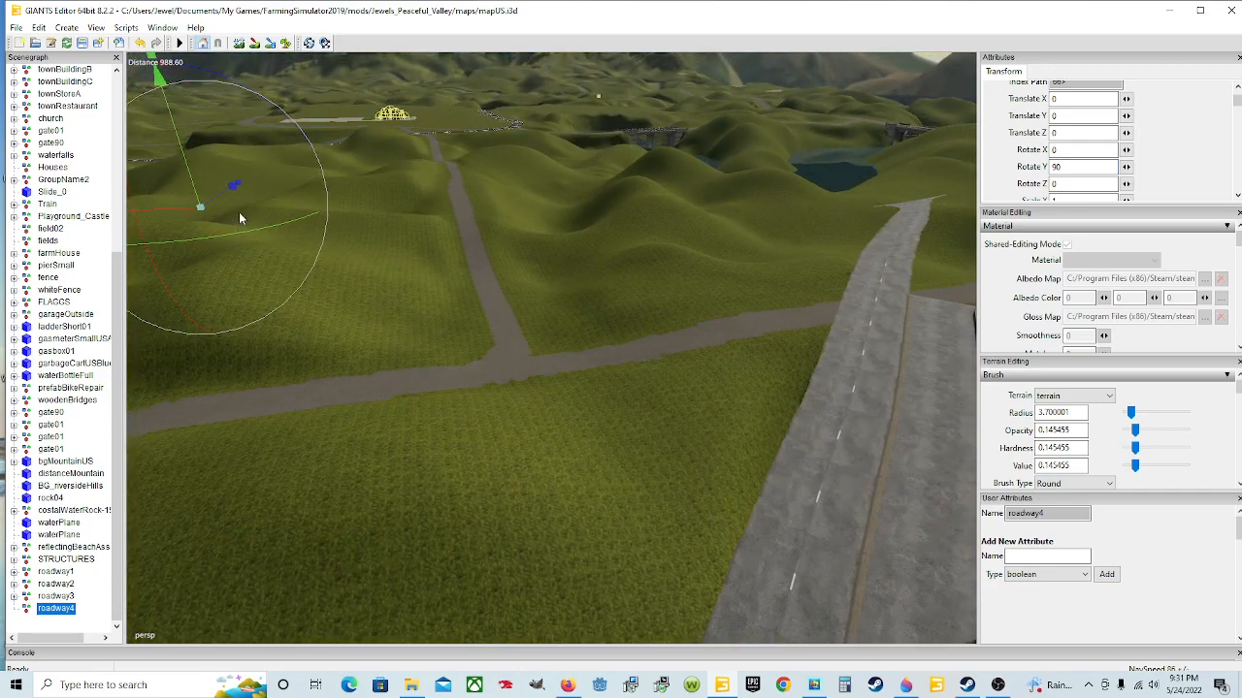
right_drag(563, 353, 515, 343)
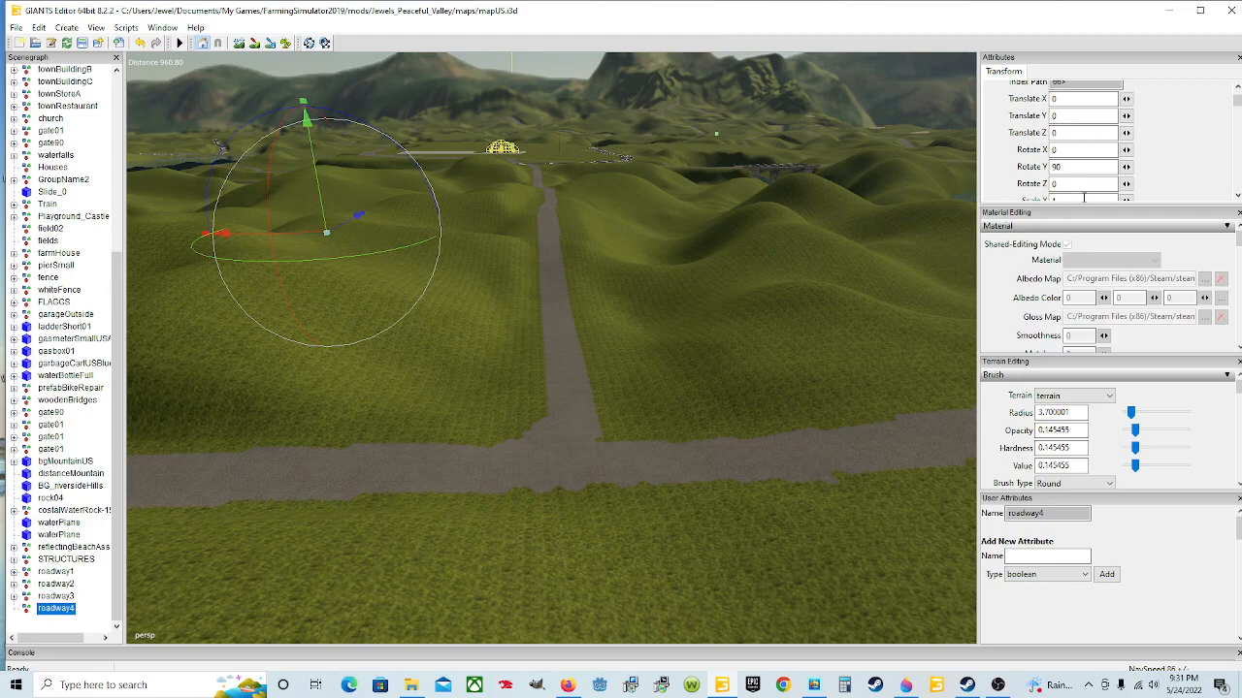
- Try a negative value for the Y rotation of the roadway4 group
click(1051, 167)
text(-)
scroll(561, 349, up, 3)
alt+drag(607, 294, 649, 326)
scroll(624, 335, up, 1)
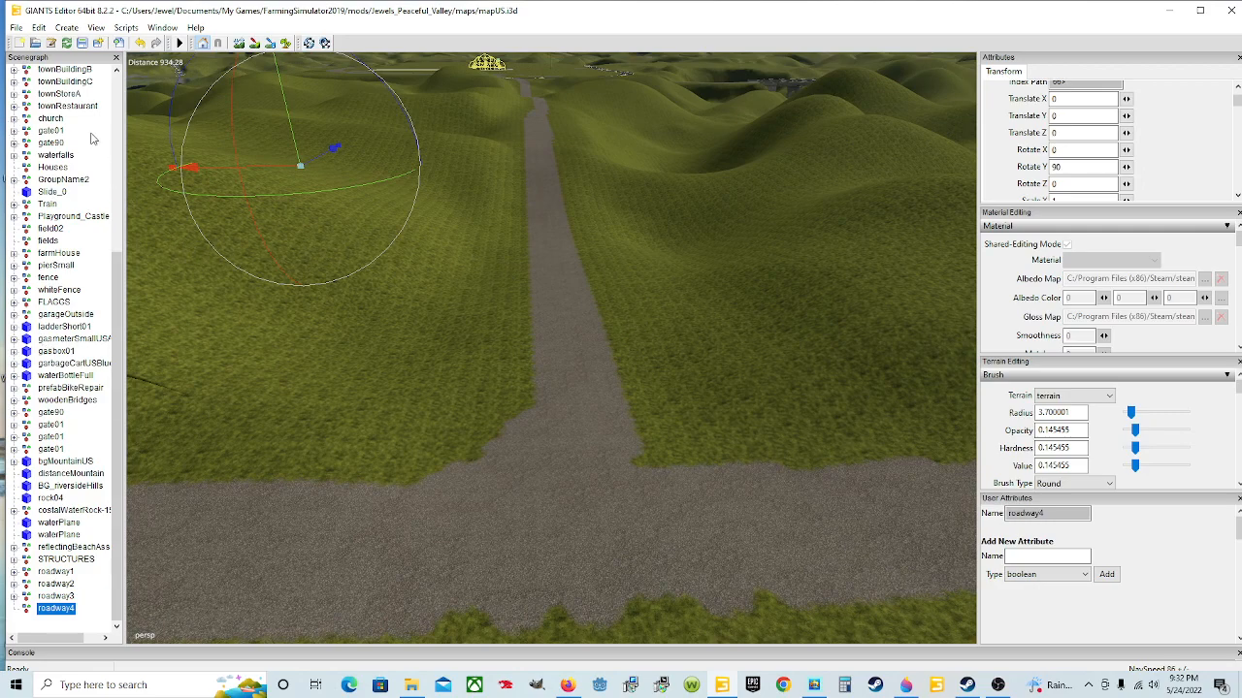
- Create a new spline in the scene and rename it spline4
click(66, 27)
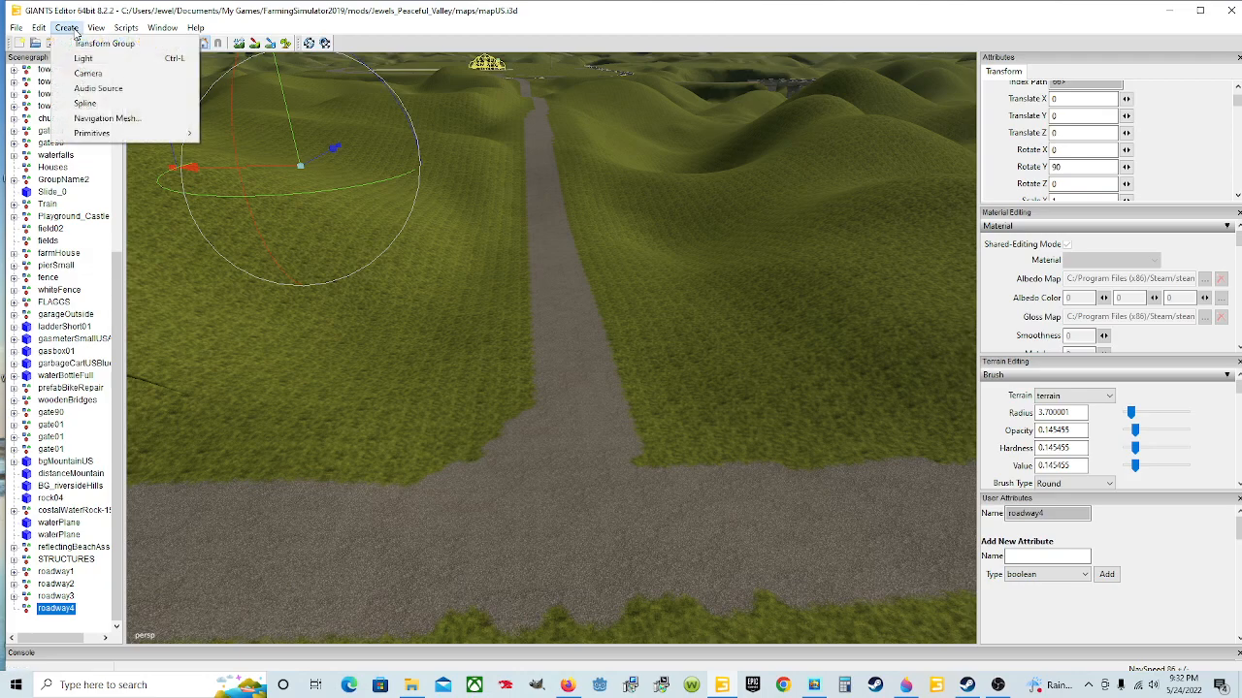
click(109, 105)
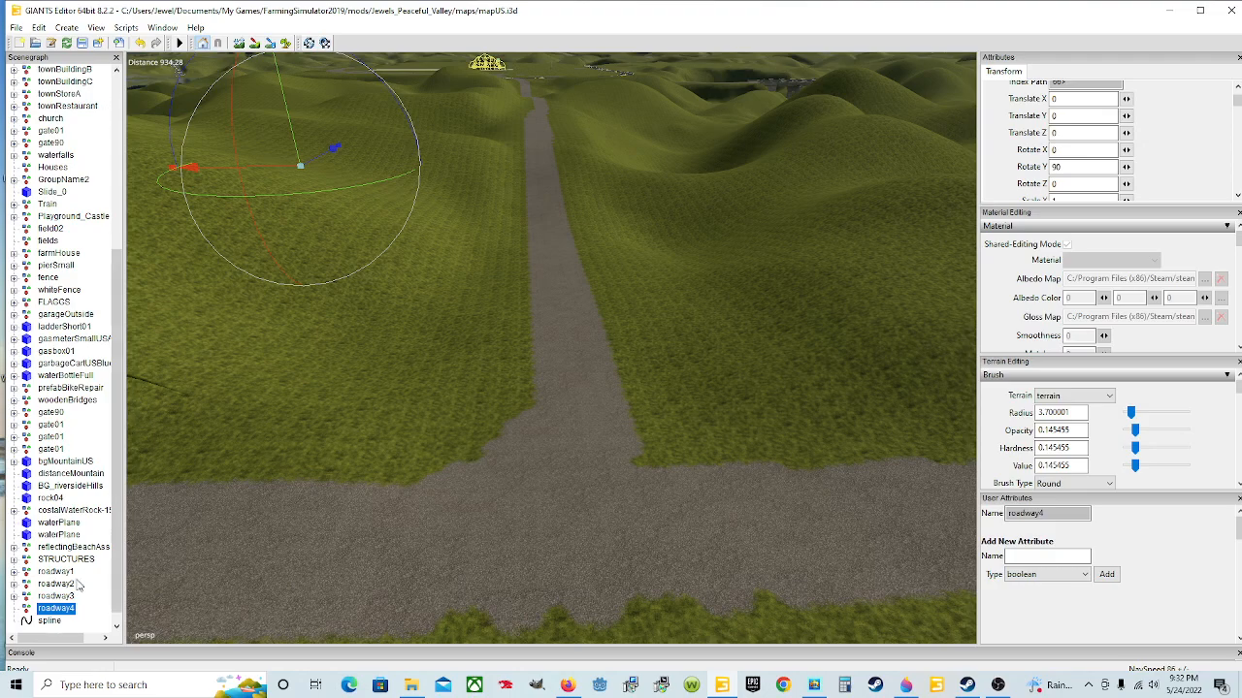
click(51, 621)
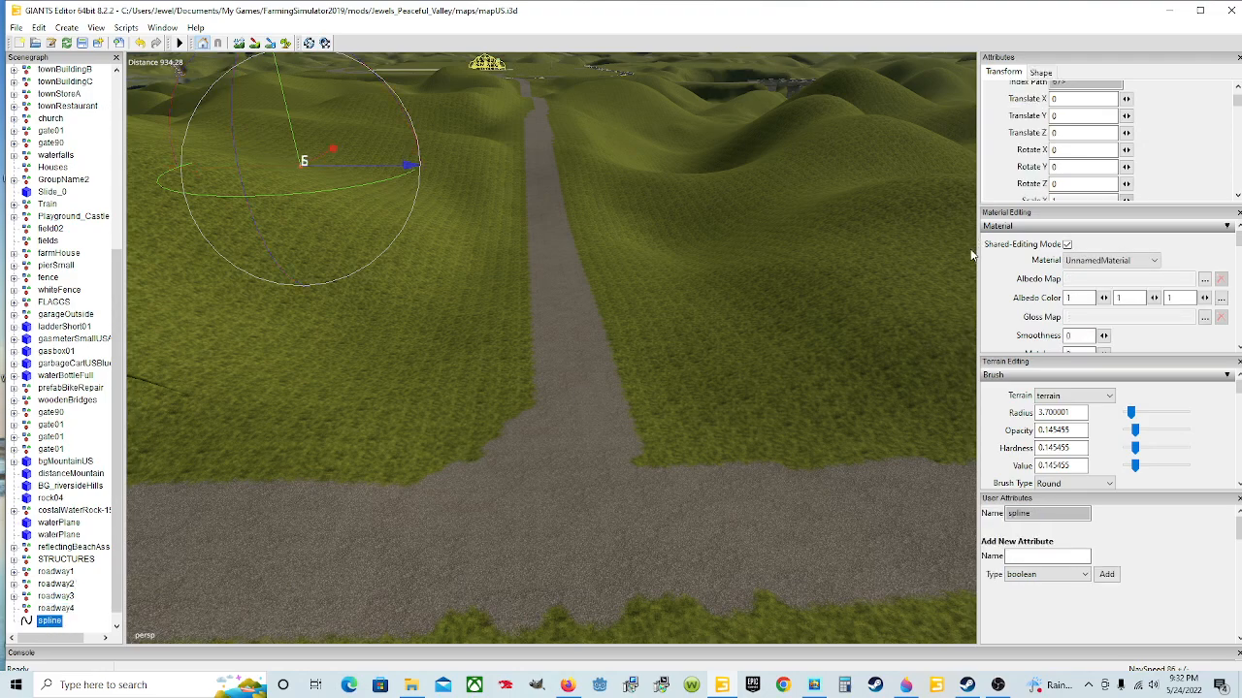
scroll(1131, 116, up, 1)
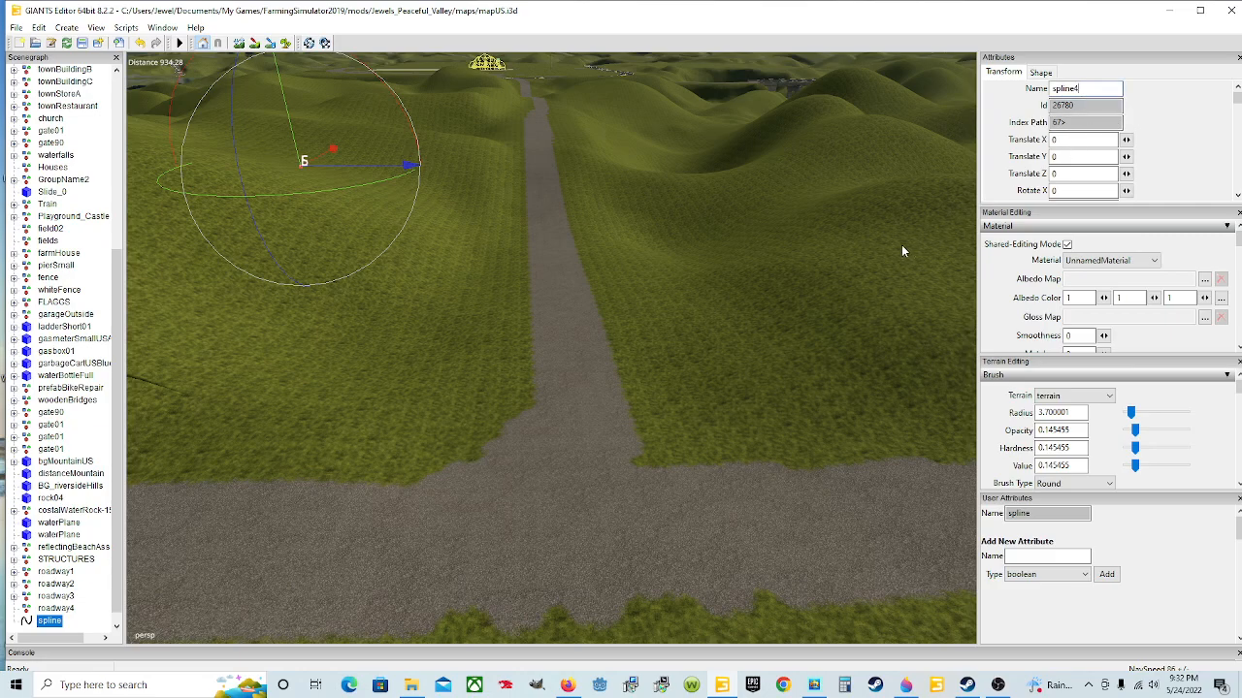
key(Return)
- Export only the spline4 object as an i3D file named spline4 into the SplineStreetConstructor_1.64 folder
click(15, 27)
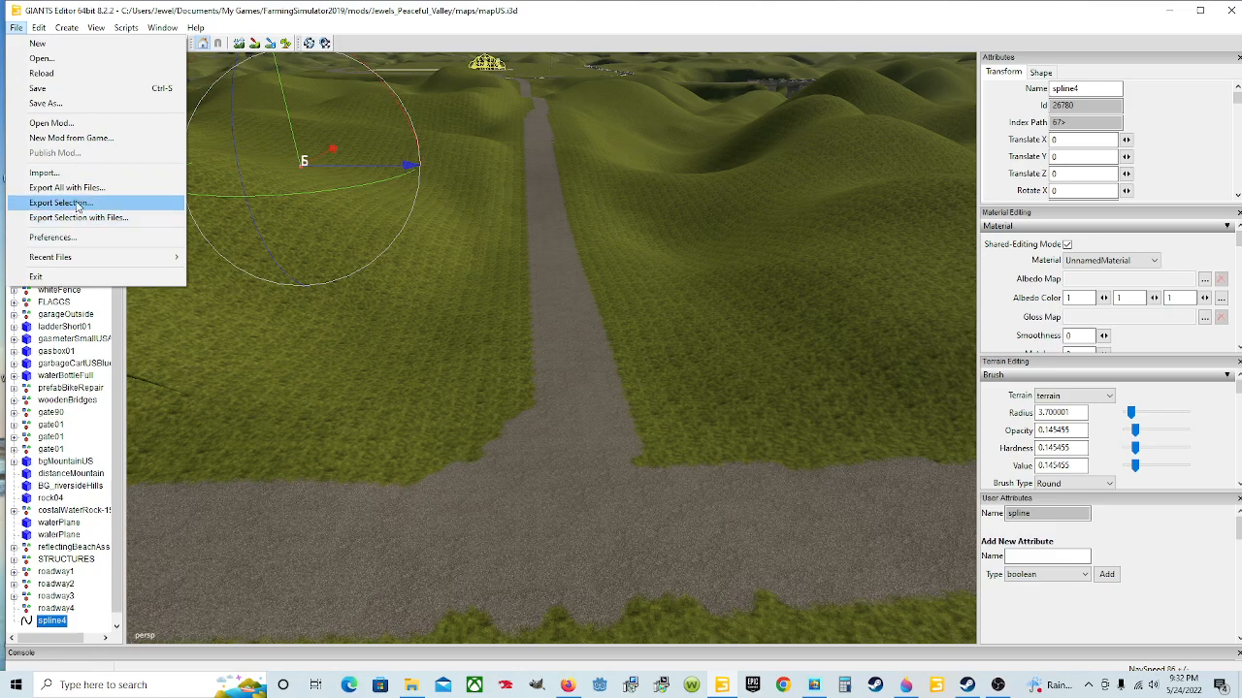
click(77, 206)
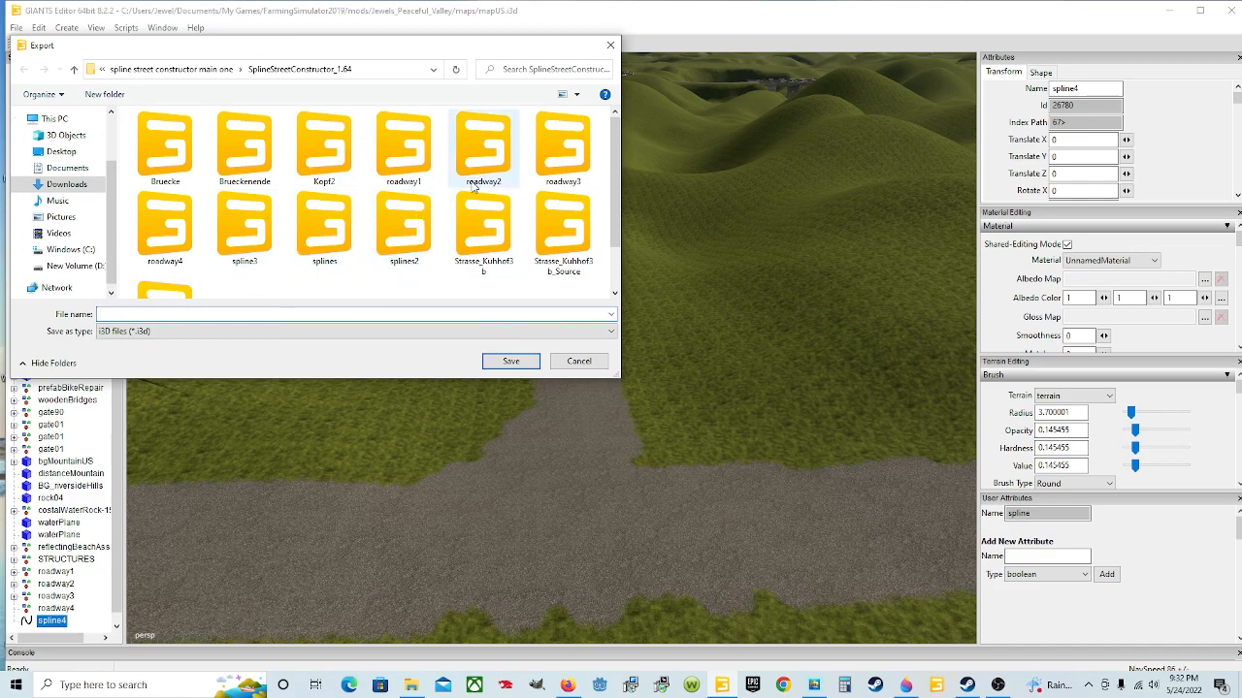
scroll(320, 235, down, 1)
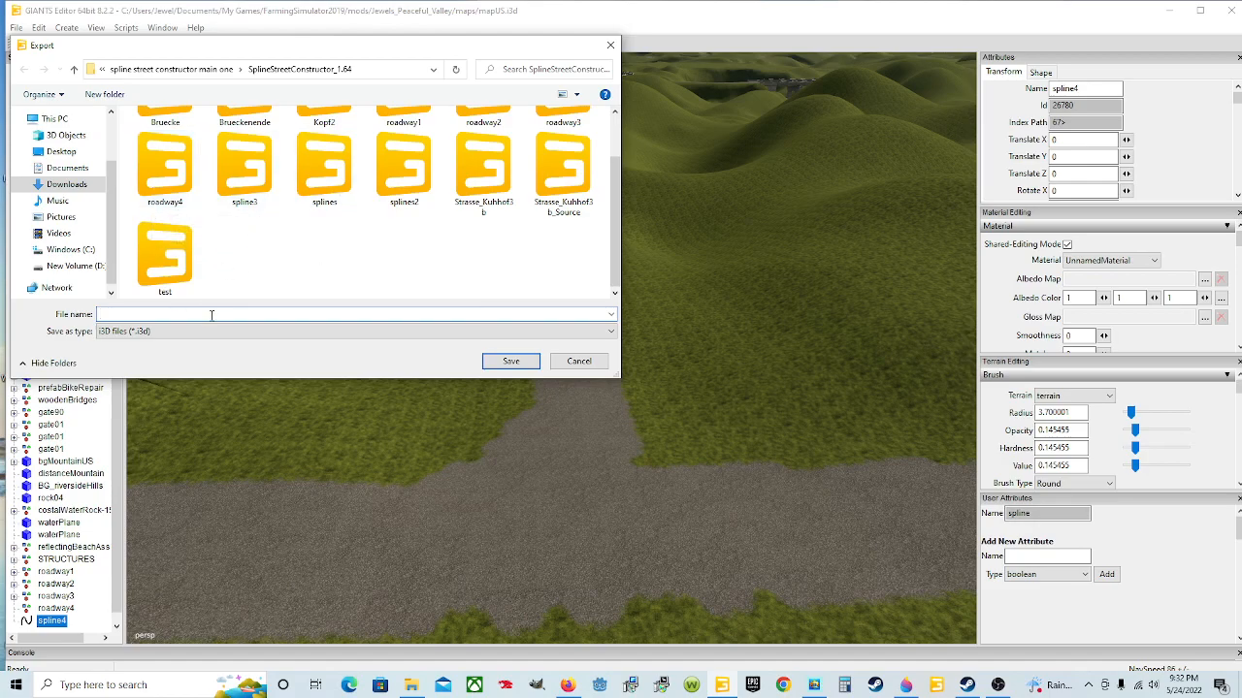
text(spline)
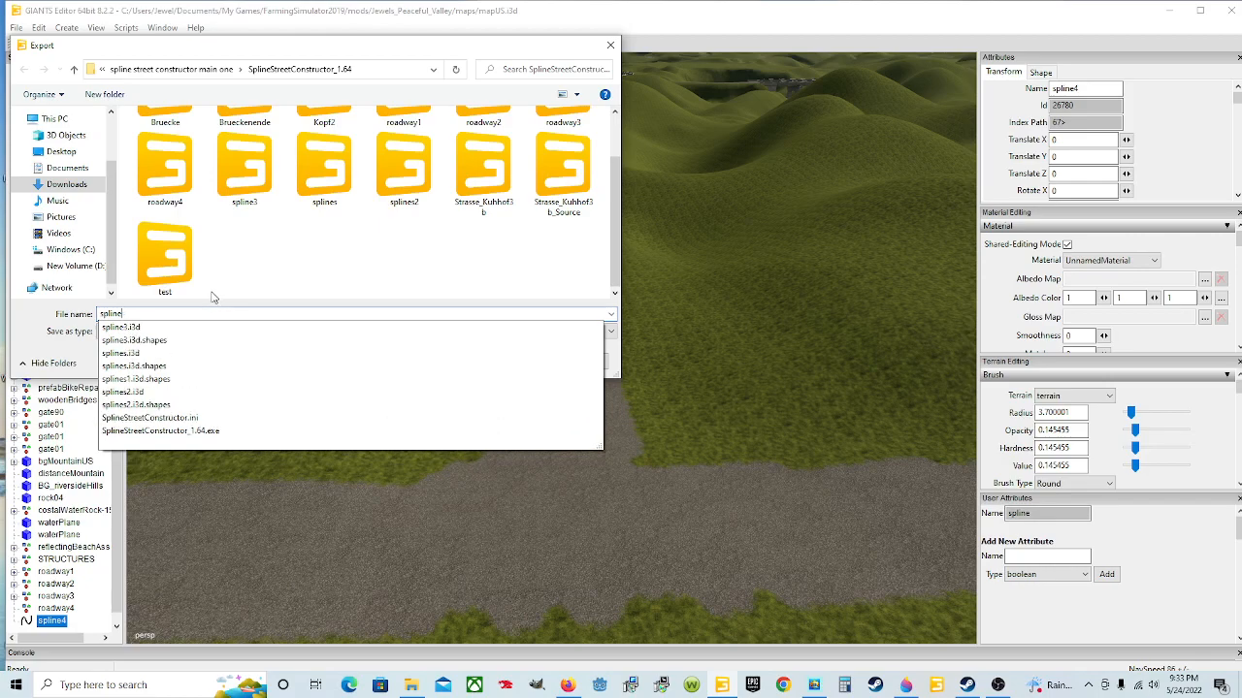
text(4)
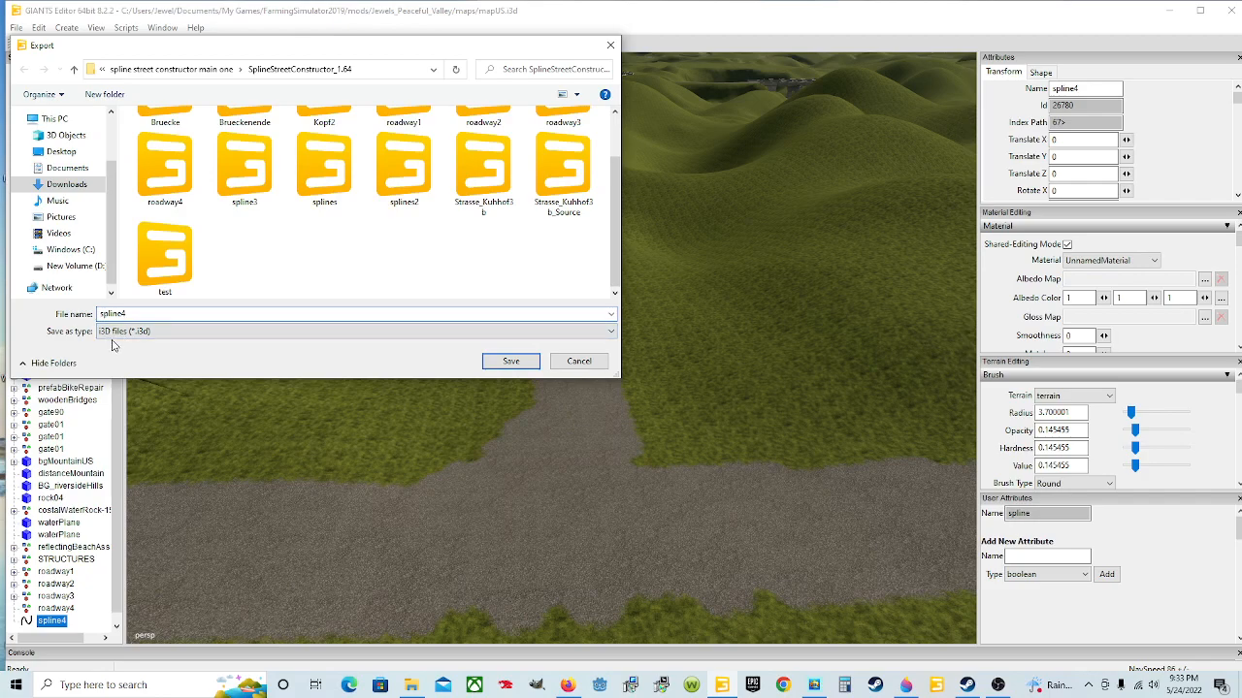
click(509, 362)
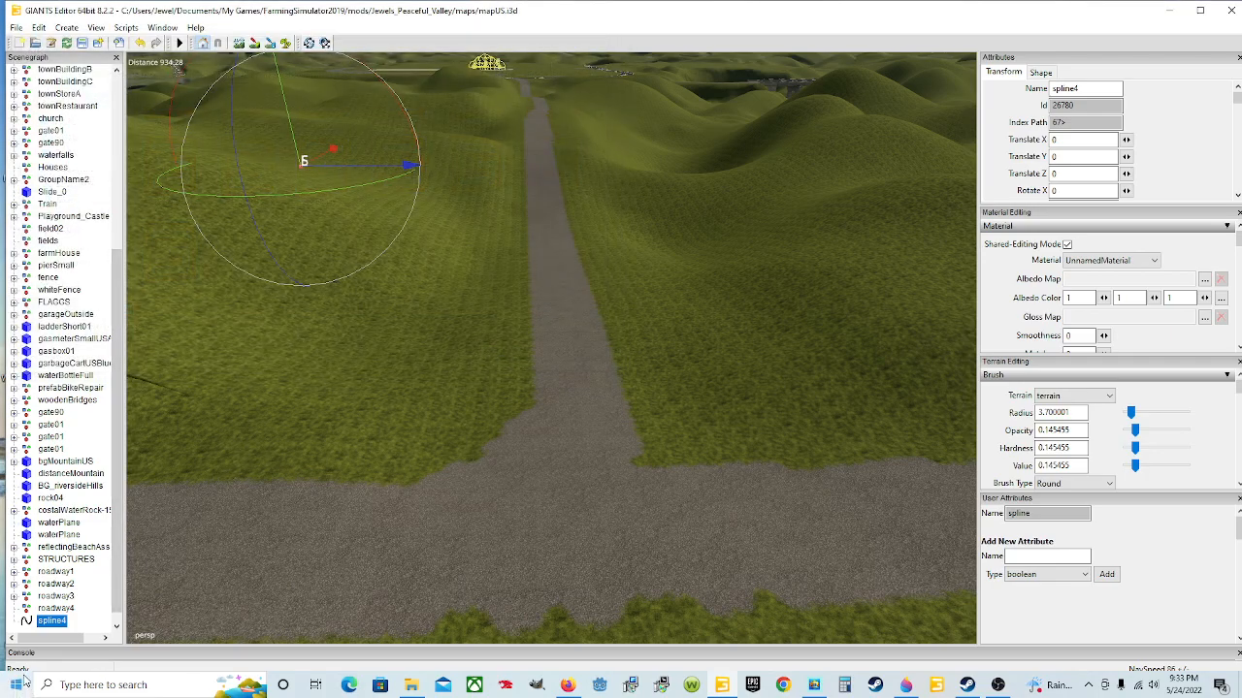
- Delete the exported spline4 object from the scene and select the roadway4 group
scroll(62, 626, down, 1)
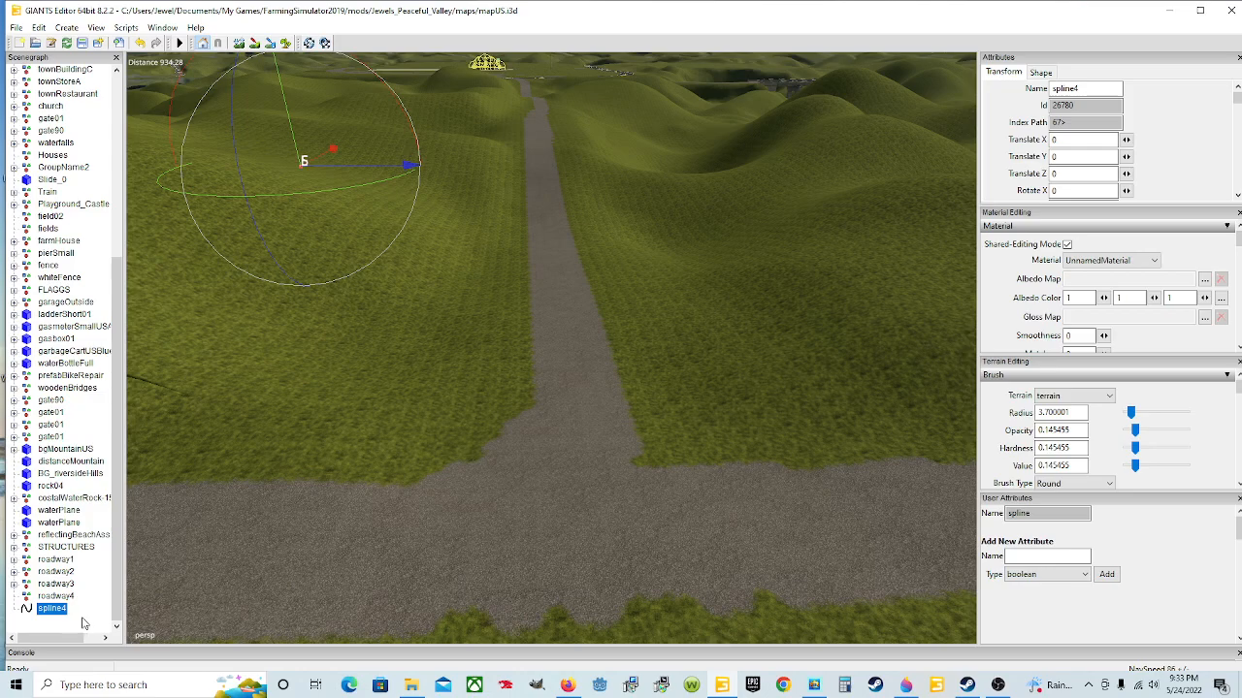
key(Delete)
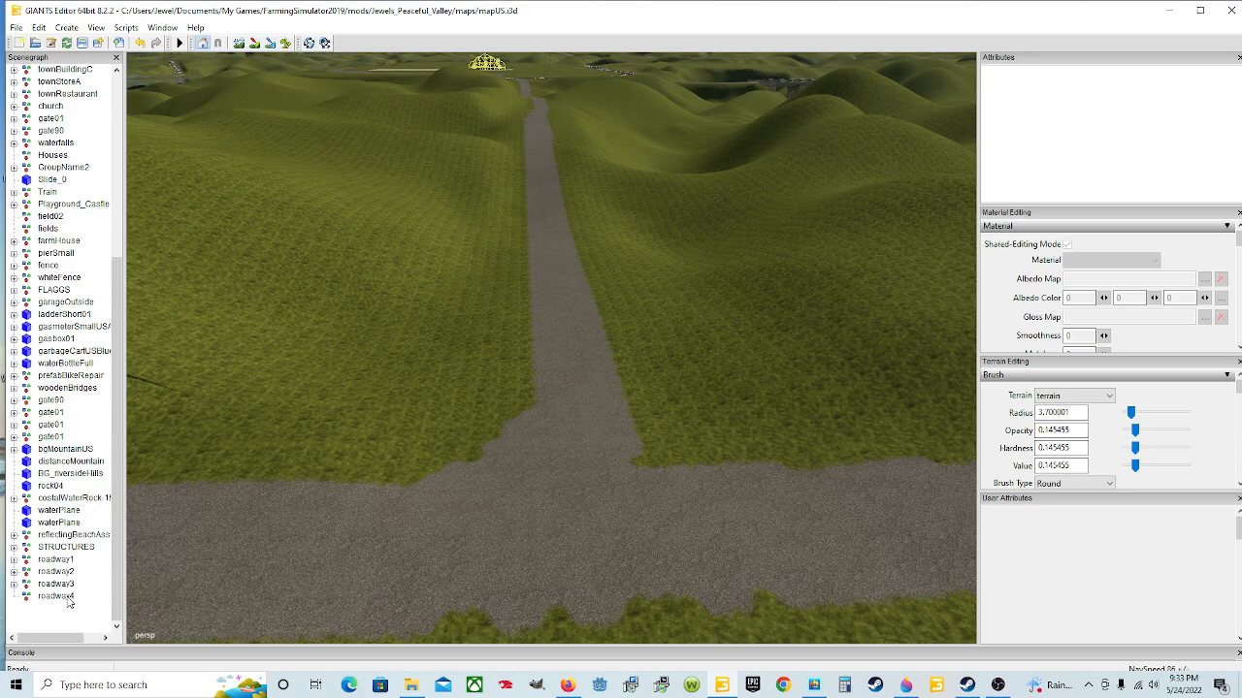
click(56, 596)
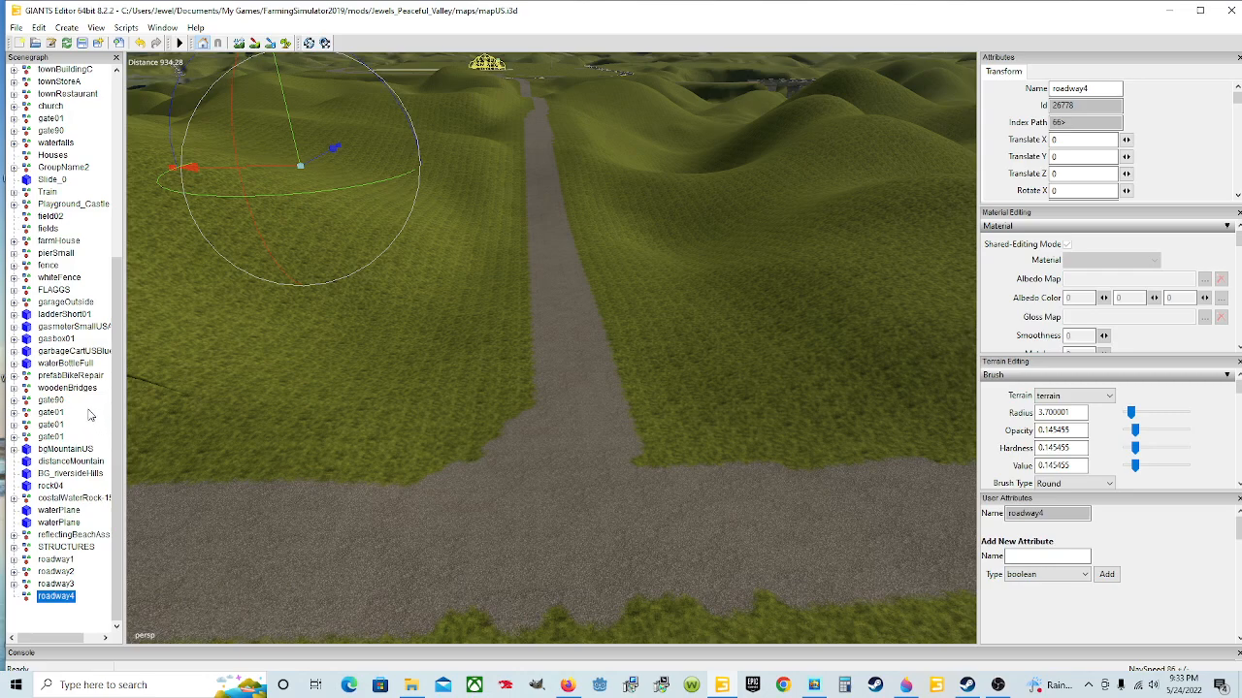
- Import the post i3D file from the marker folder inside marker main one in Downloads
click(15, 29)
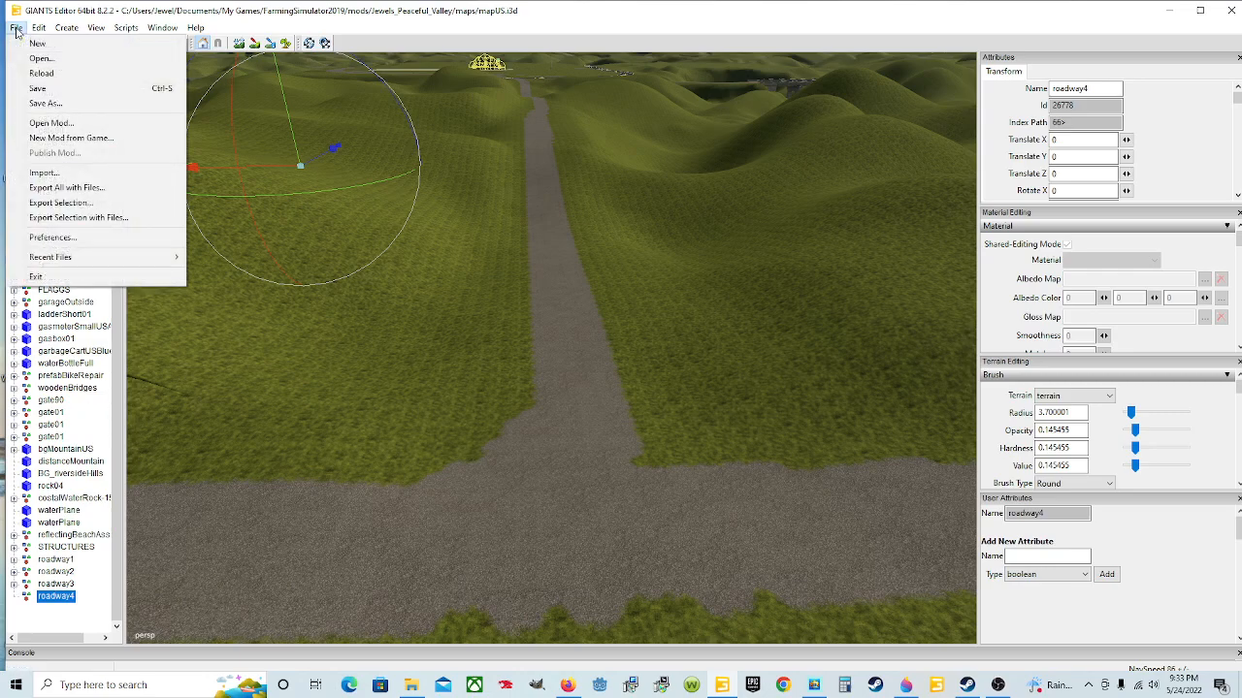
click(39, 175)
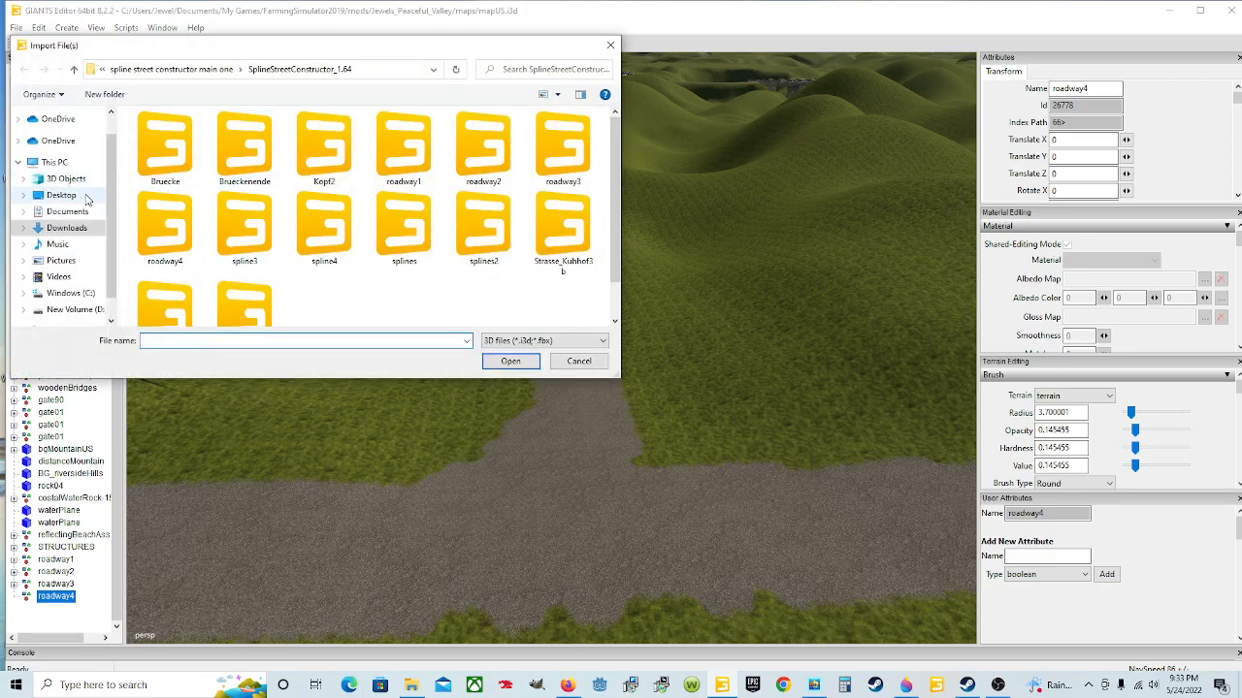
click(75, 228)
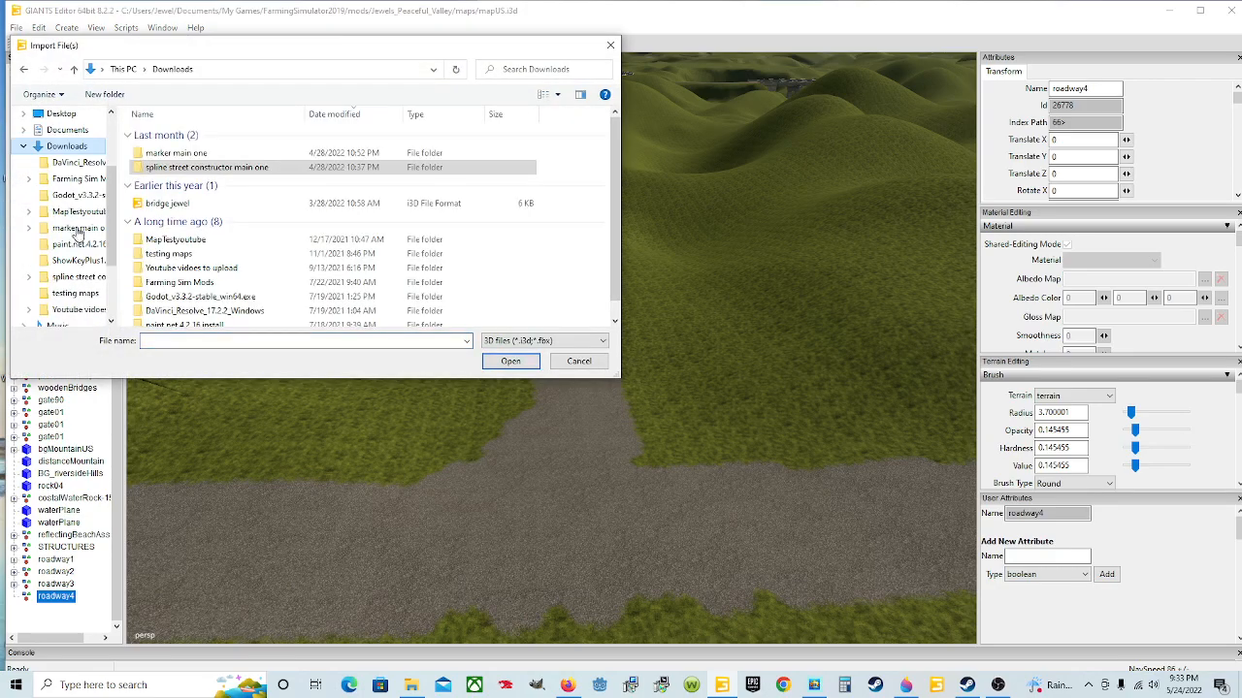
double_click(217, 155)
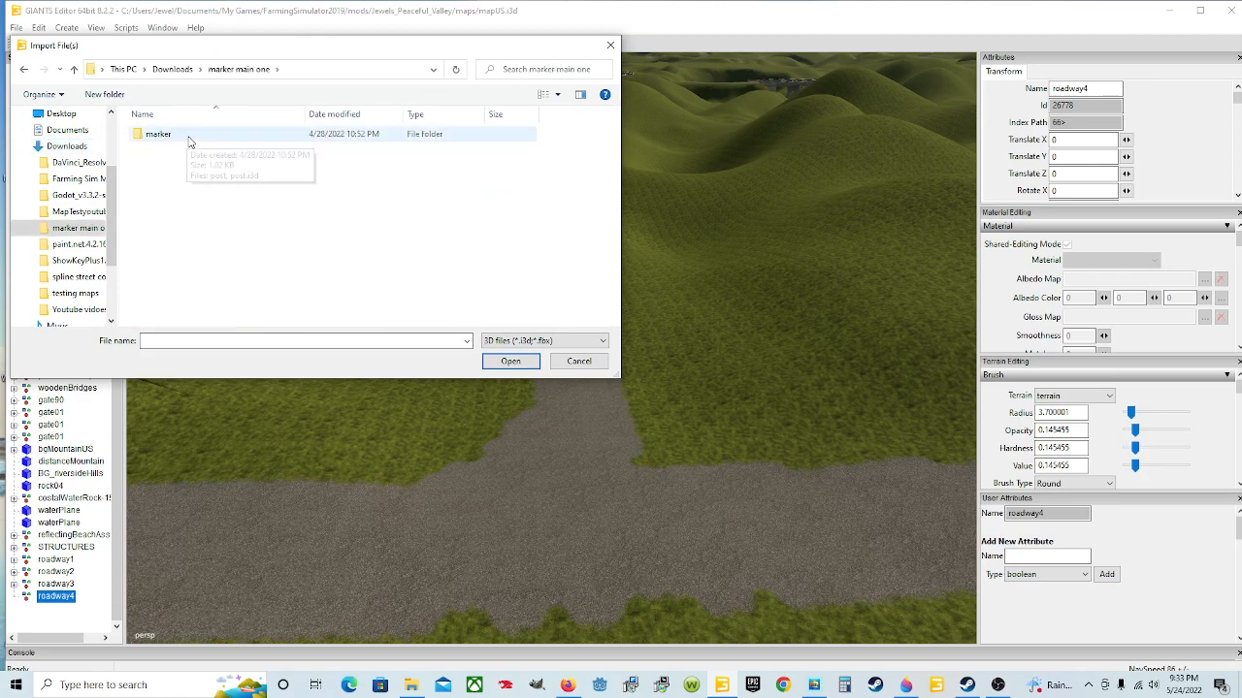
click(190, 139)
double_click(190, 140)
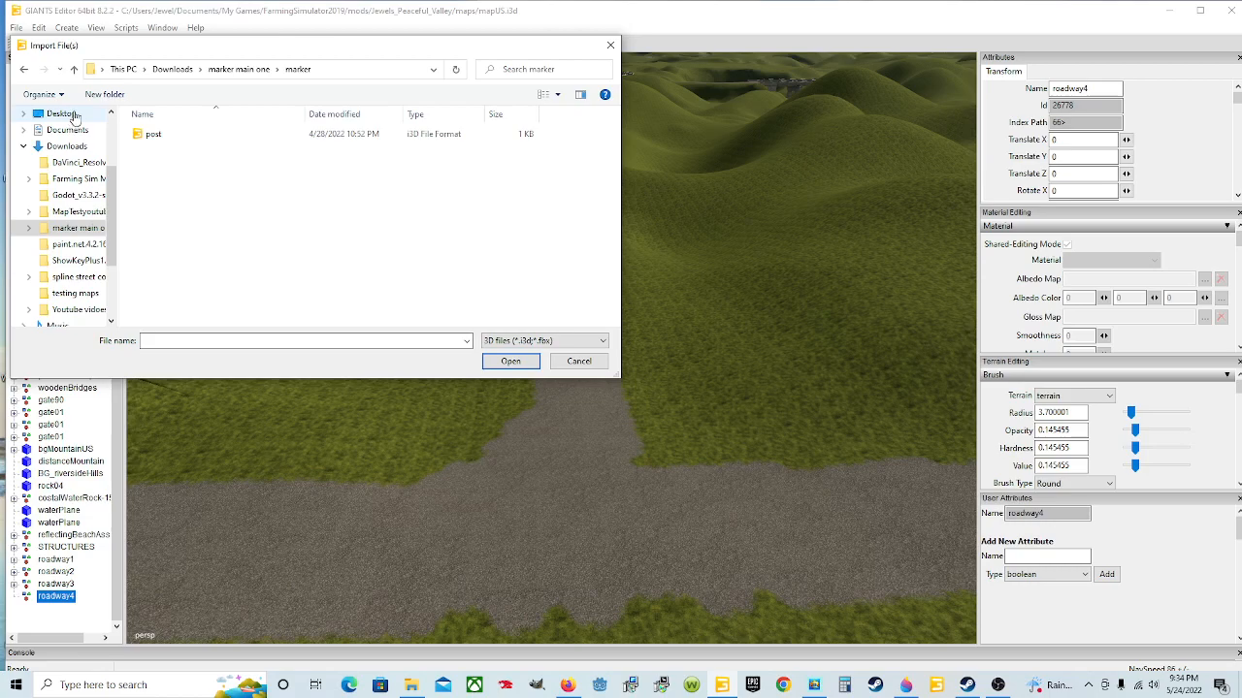
click(187, 140)
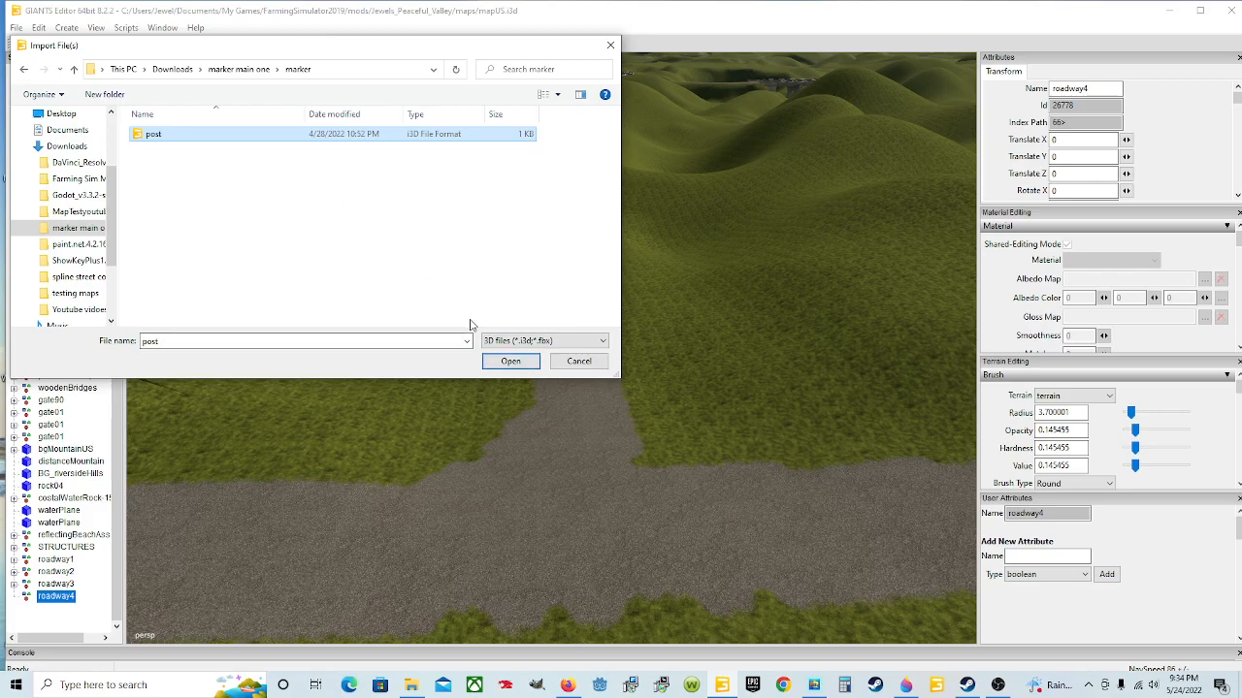
click(502, 364)
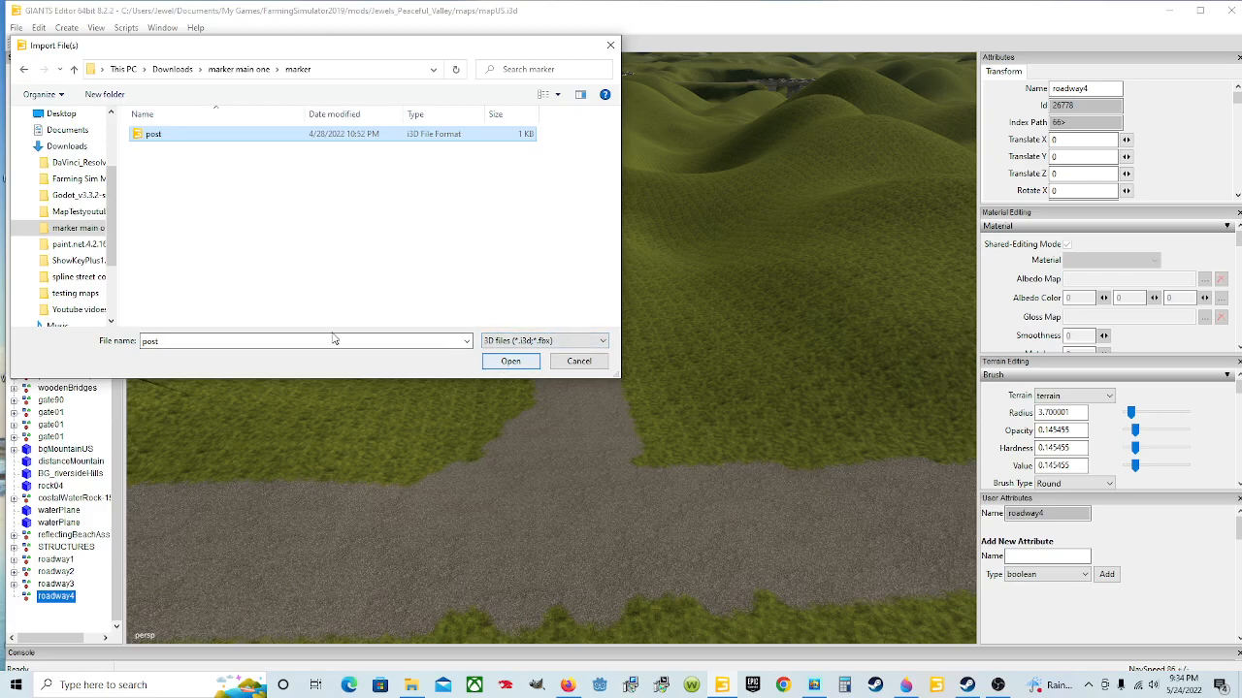
click(503, 366)
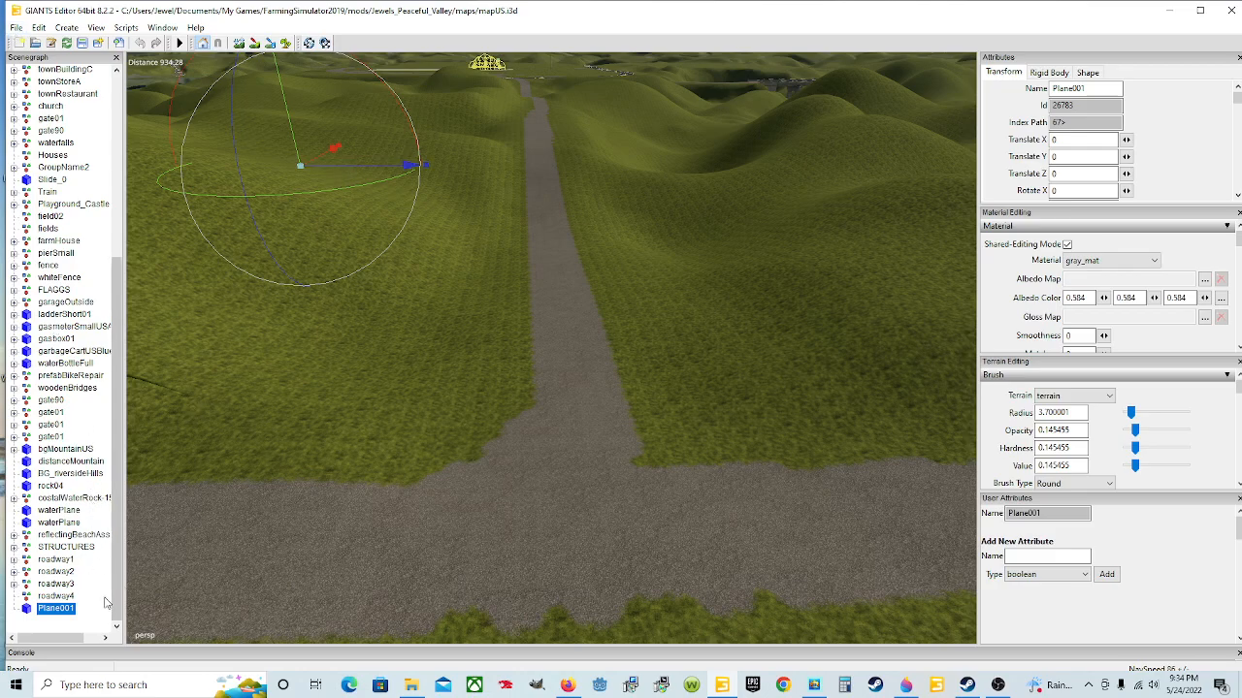
- Cut the imported Plane001 marker object and paste it into the roadway4 transform group
click(55, 595)
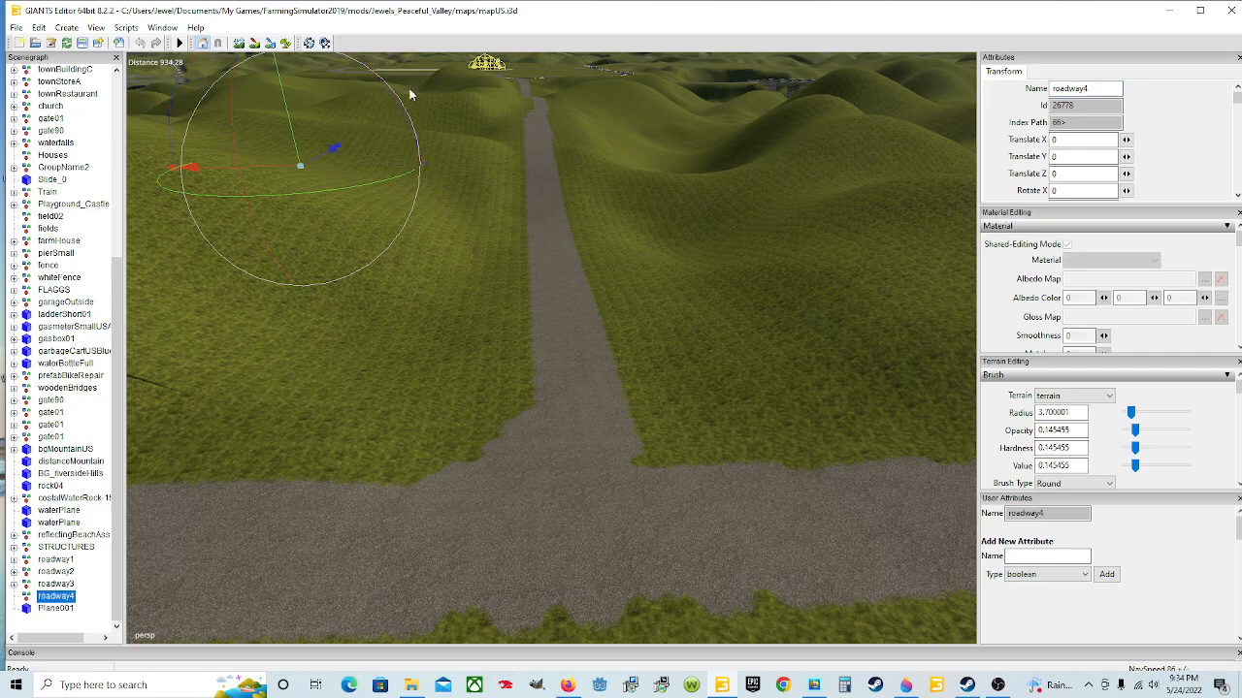
click(55, 608)
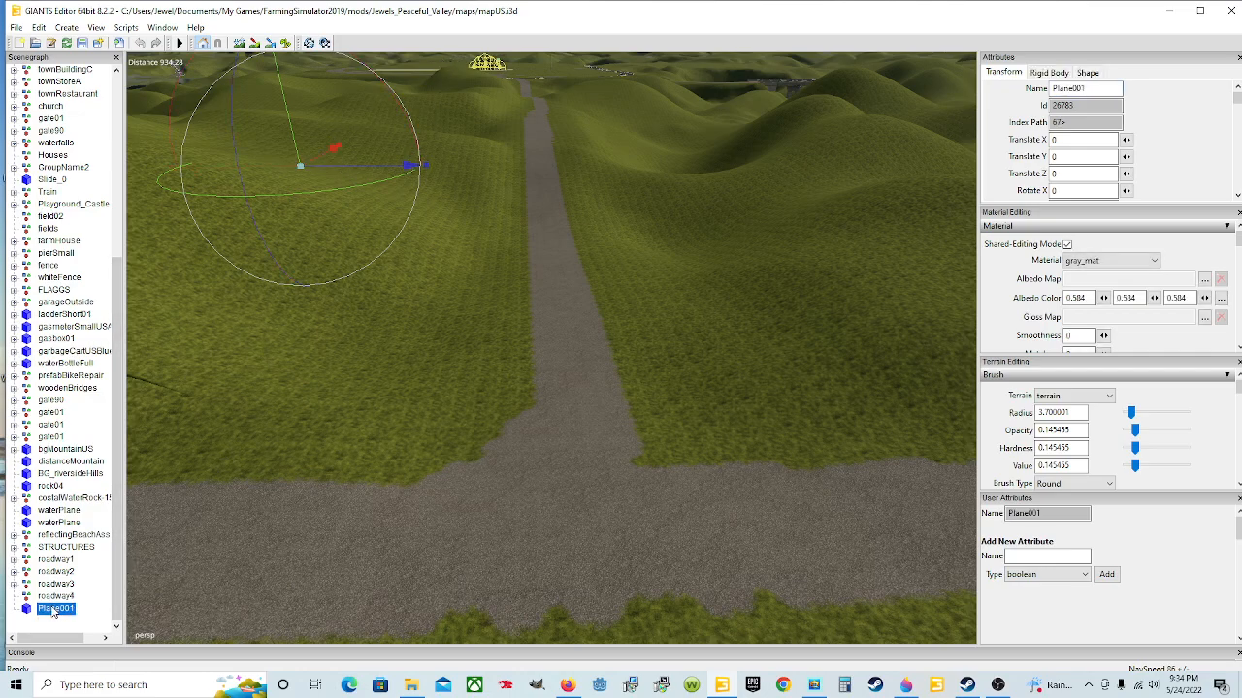
click(38, 28)
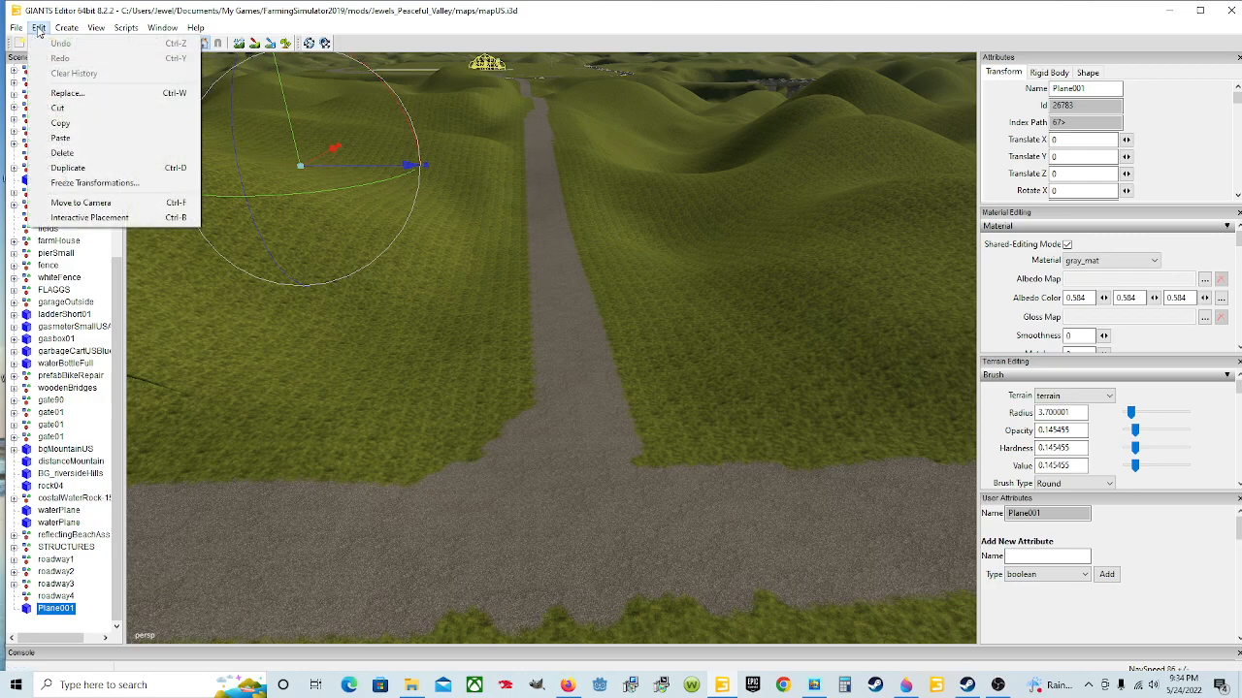
click(78, 108)
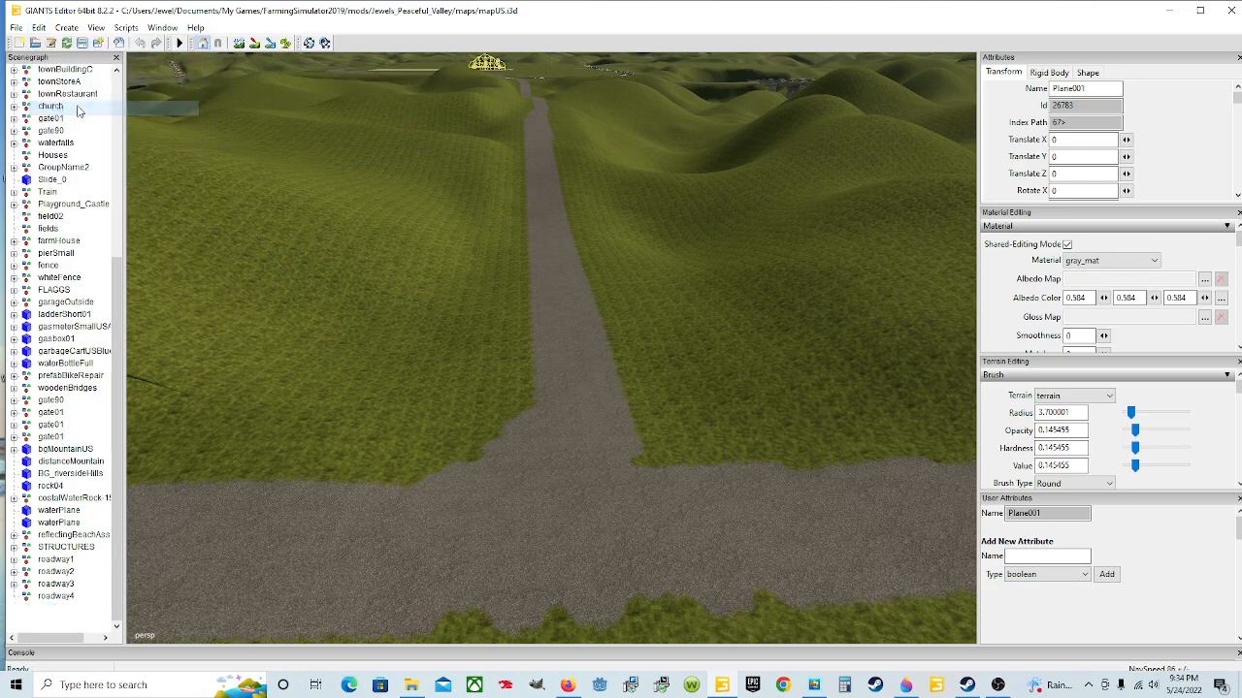
click(57, 601)
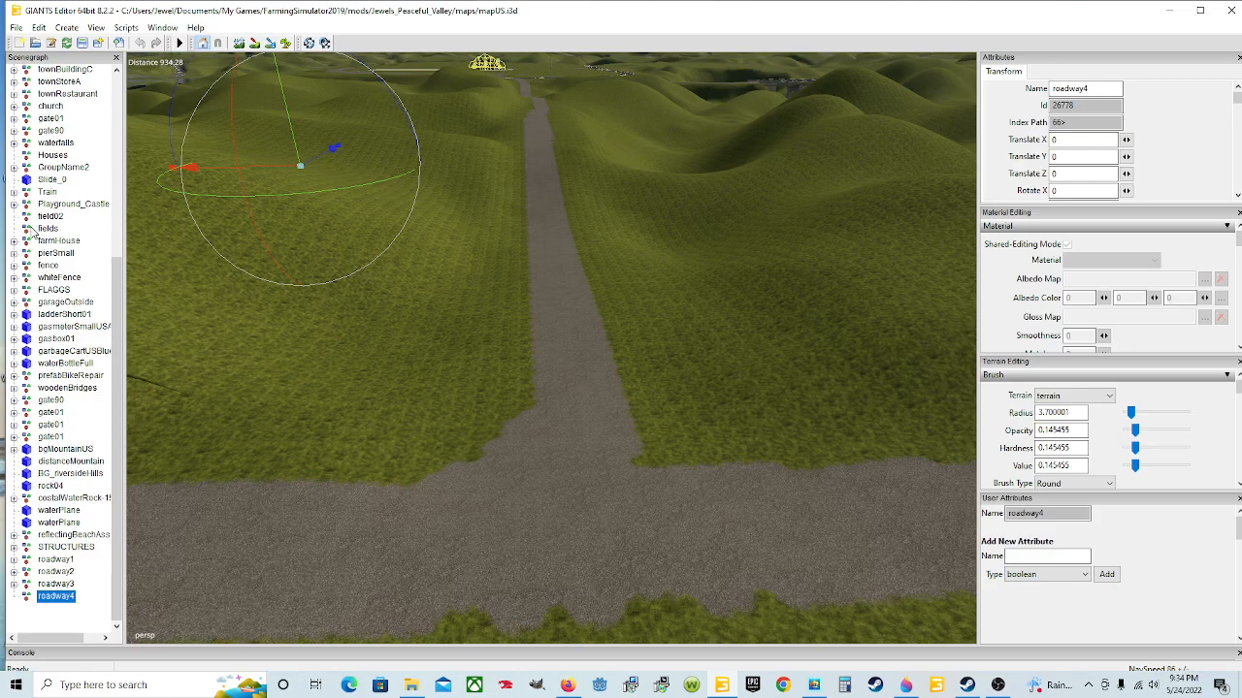
click(39, 27)
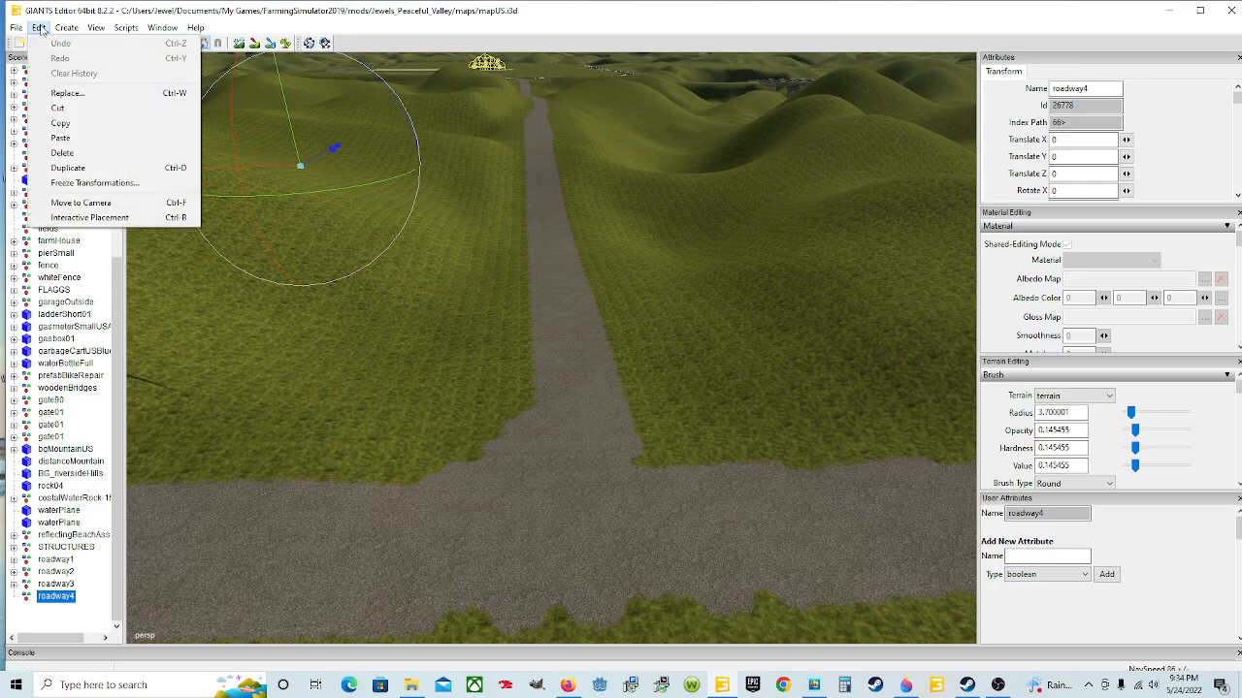
click(93, 140)
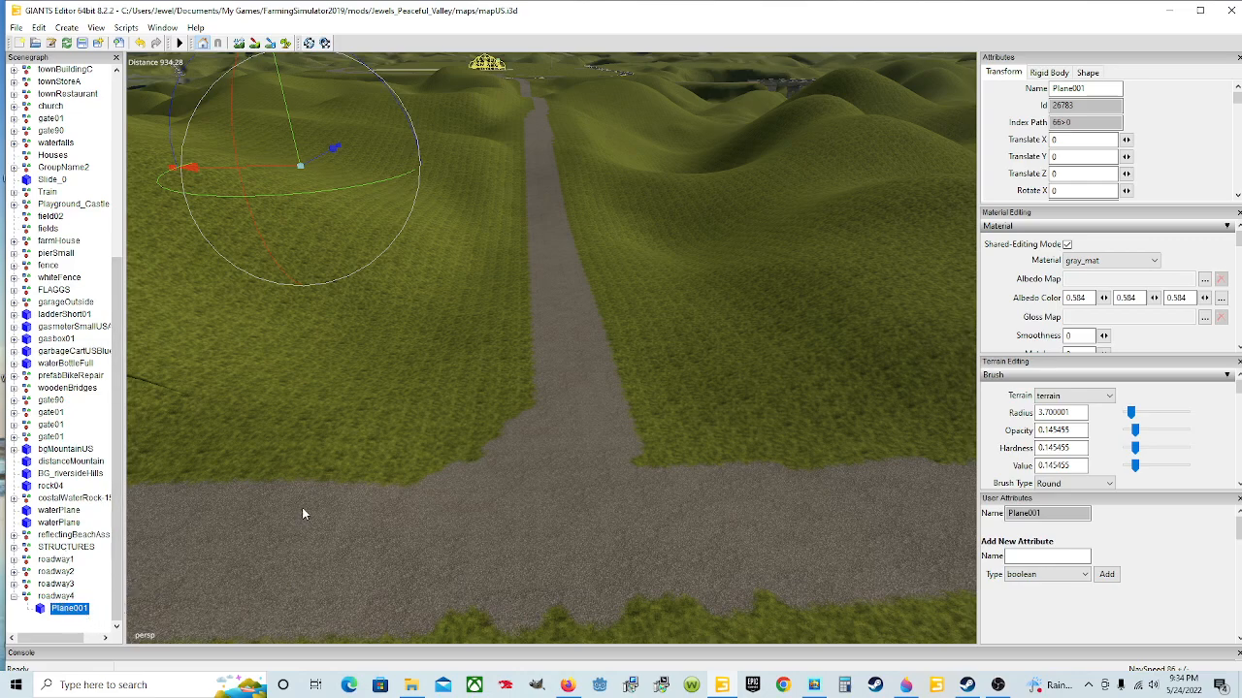
- Place the Plane001 marker on the road junction at about X -348.802, Y 141.918, Z -833.981
middle_click(547, 476)
middle_click(555, 499)
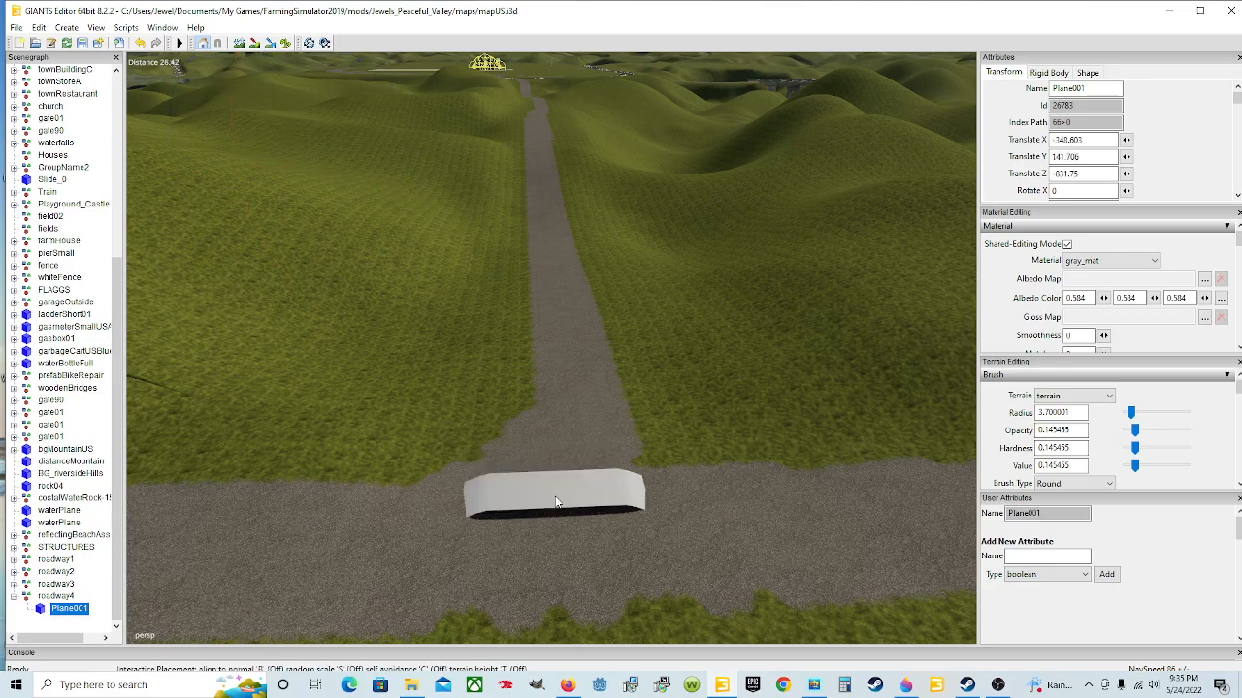
right_drag(547, 507, 574, 462)
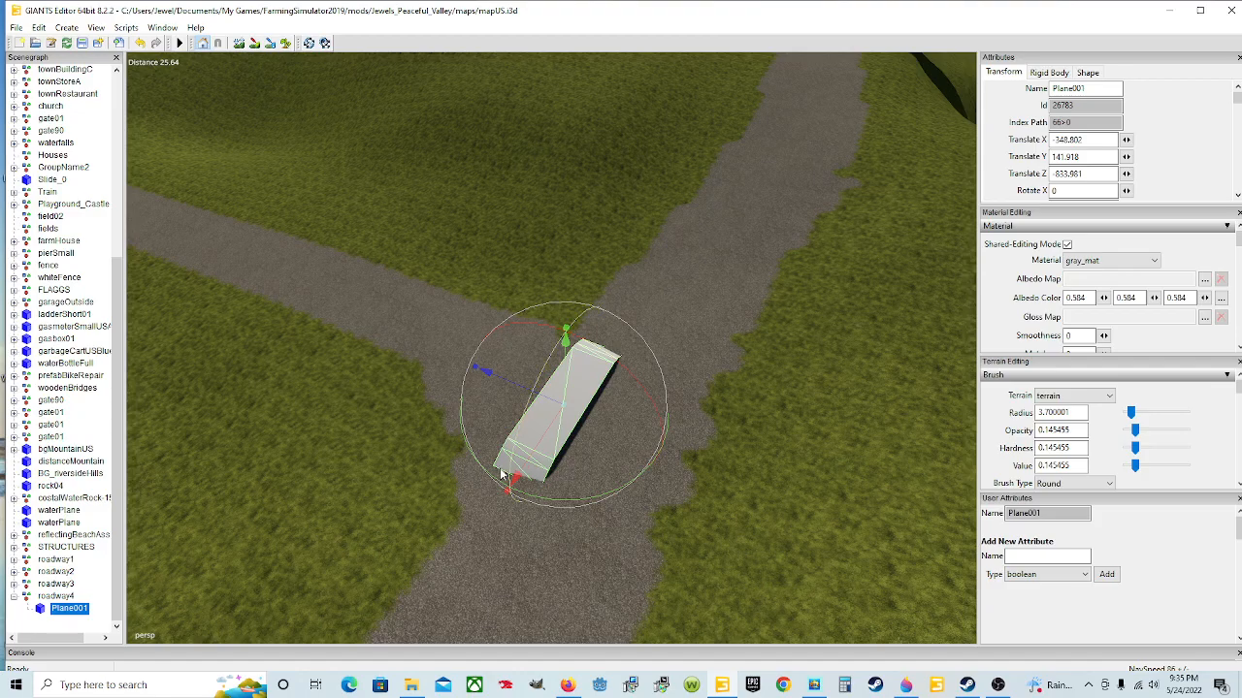
- Slide the marker along the Z axis toward the side road entrance, to about Z -832.209
right_drag(535, 475, 441, 476)
scroll(418, 489, up, 5)
right_drag(523, 460, 554, 457)
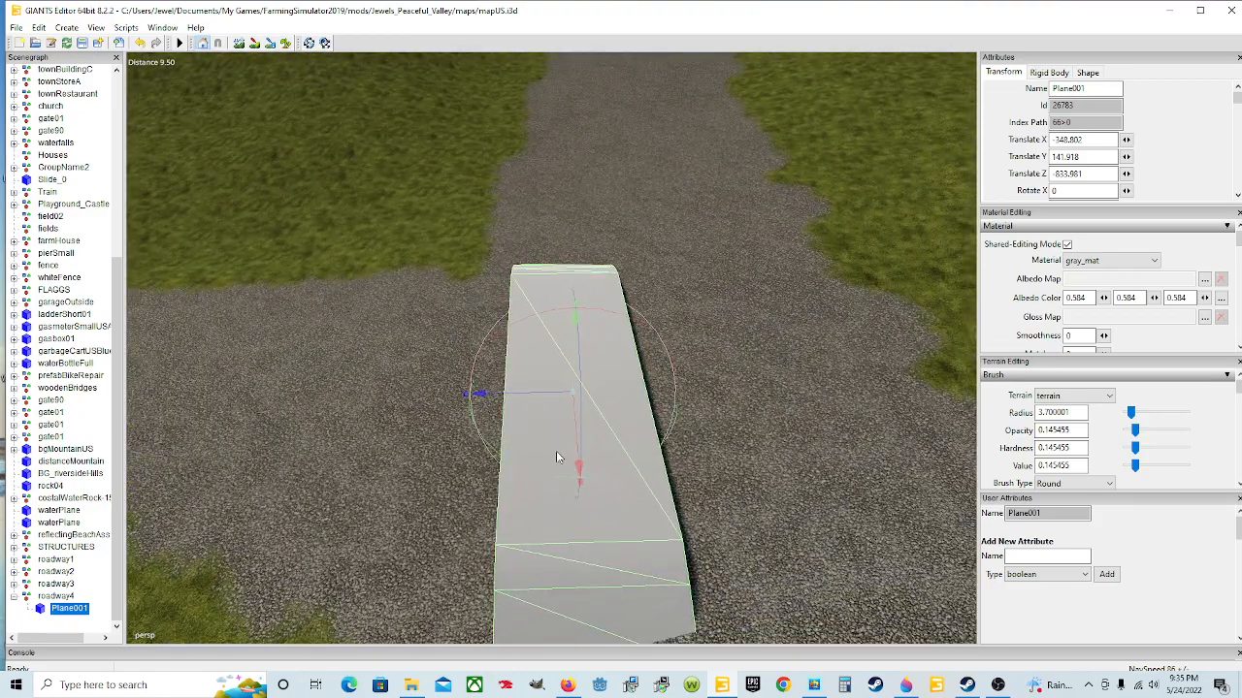
scroll(554, 457, down, 3)
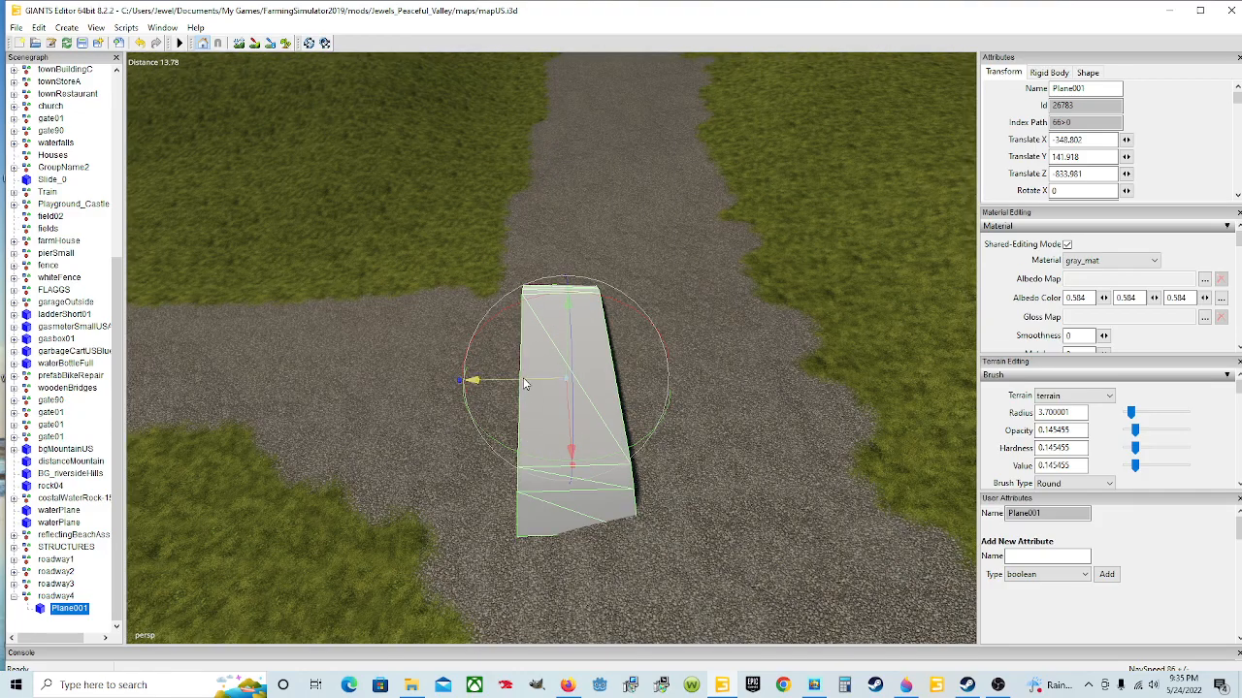
drag(522, 377, 446, 380)
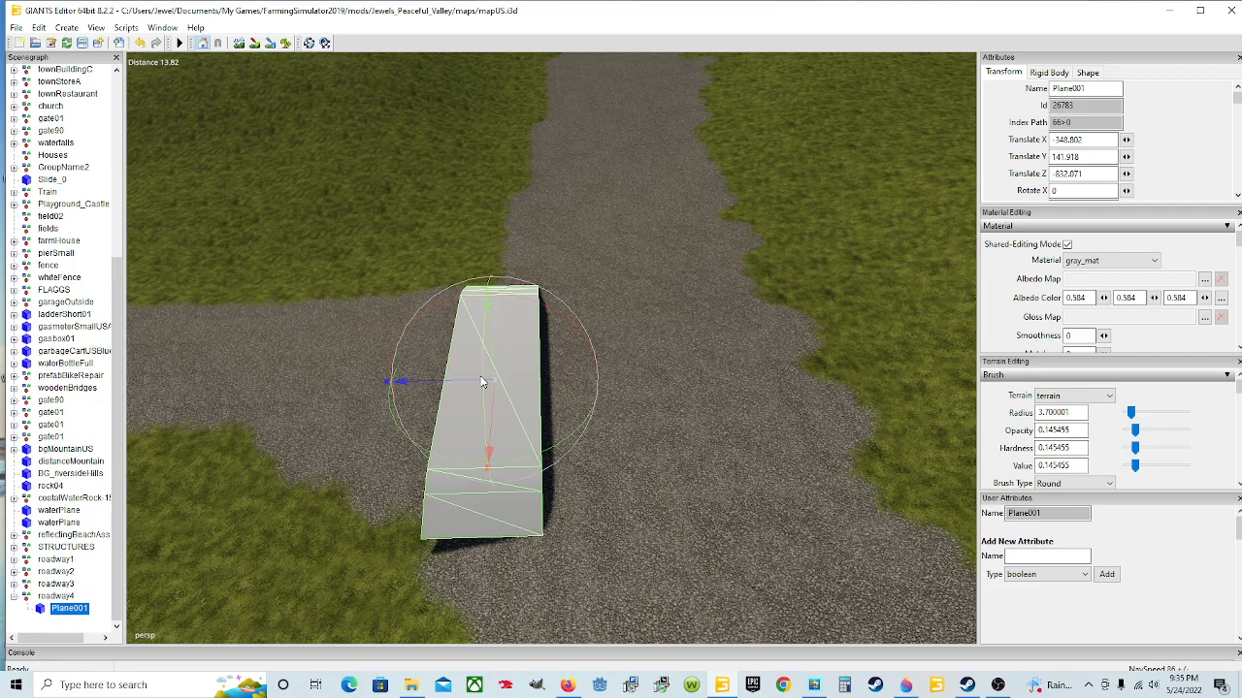
drag(459, 379, 468, 384)
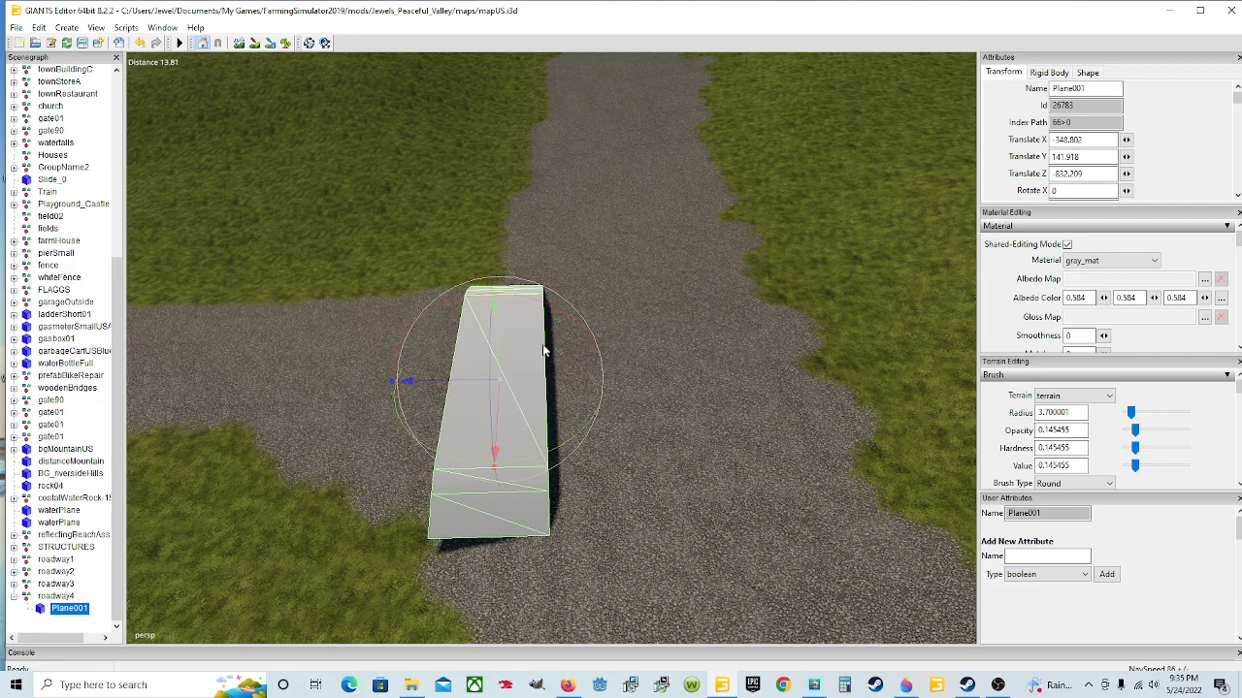
- Nudge the marker at the side road entrance to about X -349.21, Z -832.338
scroll(611, 335, down, 5)
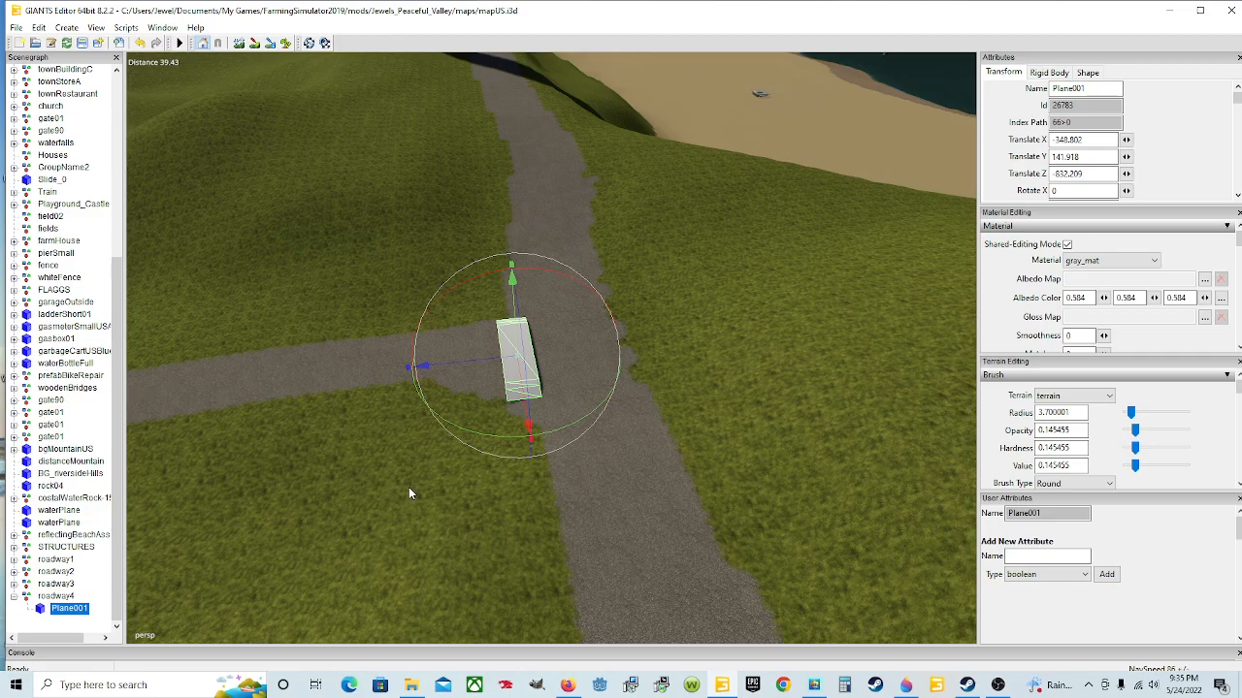
scroll(411, 490, up, 3)
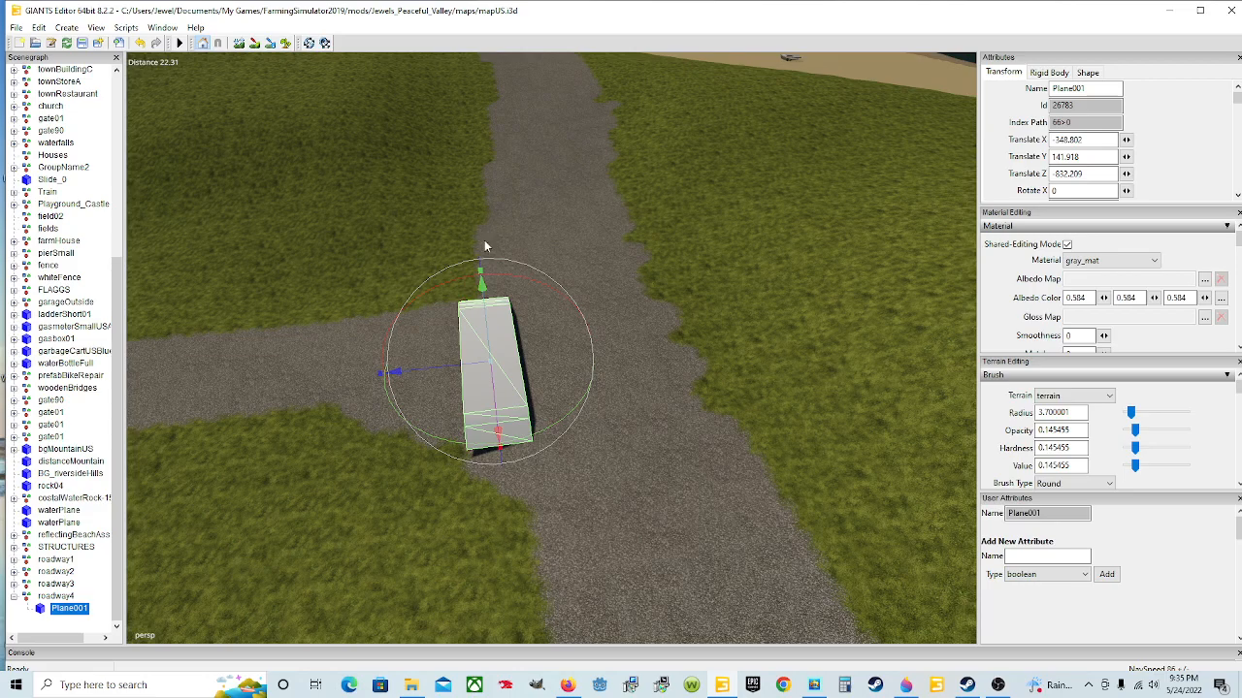
drag(469, 366, 472, 365)
drag(473, 444, 476, 445)
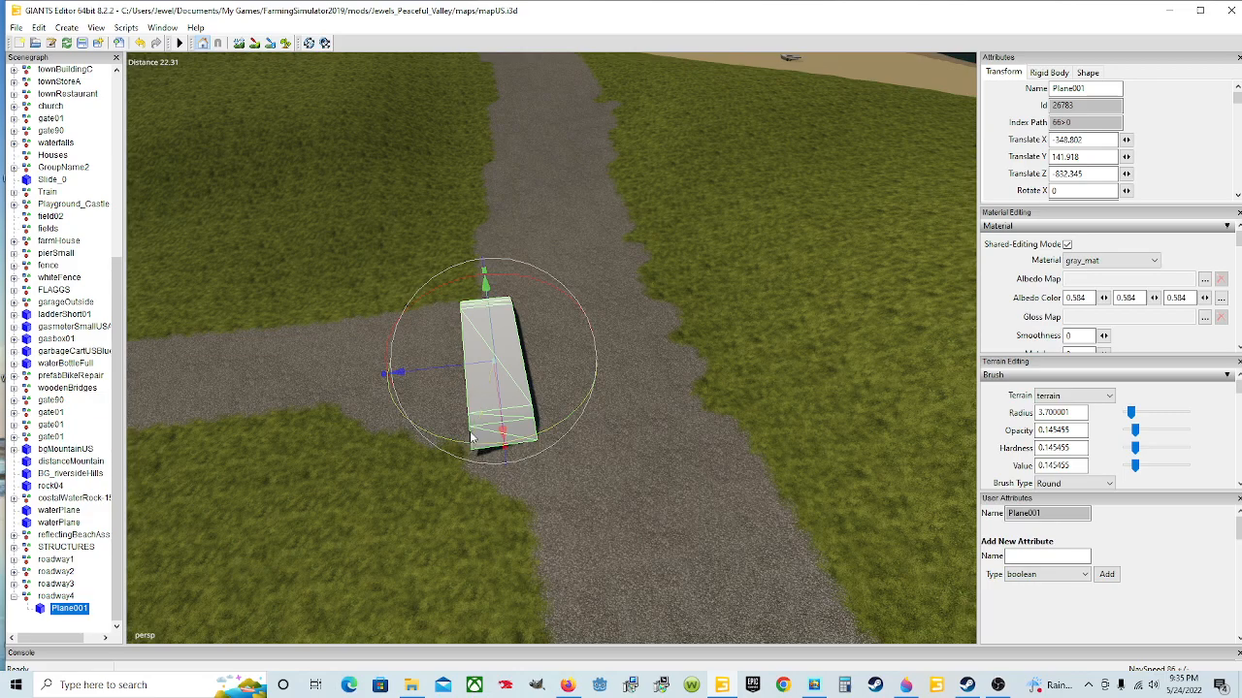
drag(495, 398, 567, 398)
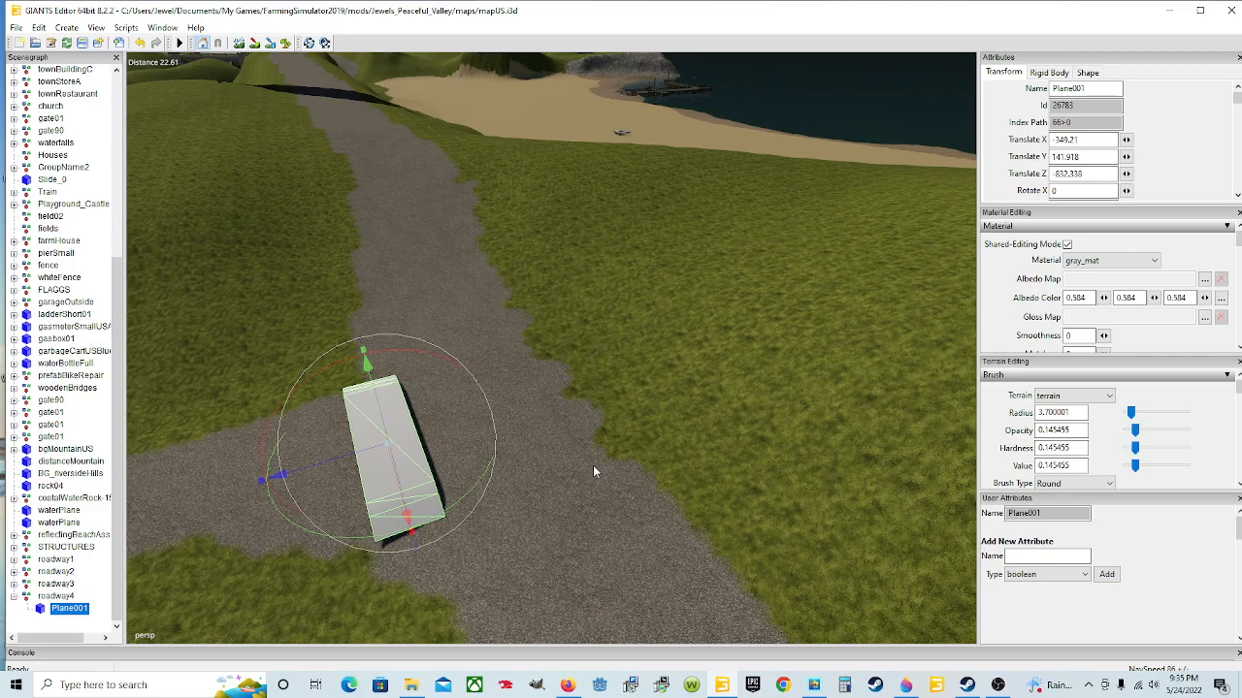
- Lower the marker to about Y 141.504 and tilt it to the road slope with an X rotation of about 5.513
key(f)
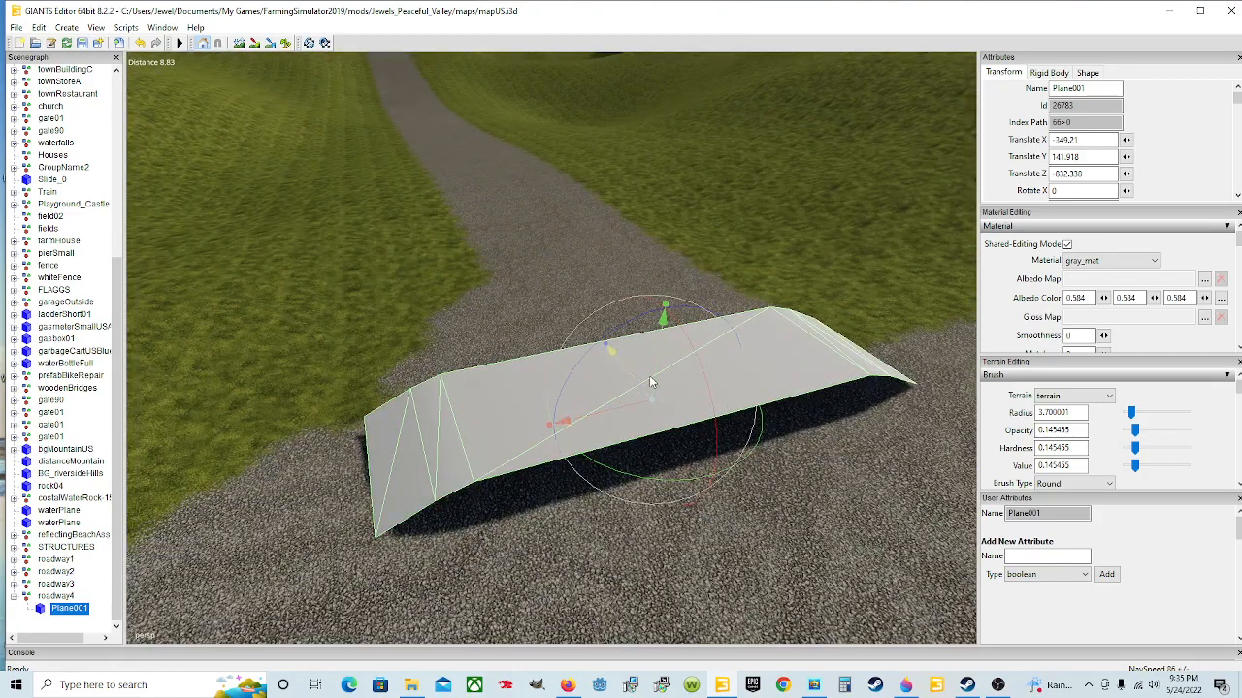
drag(660, 362, 649, 391)
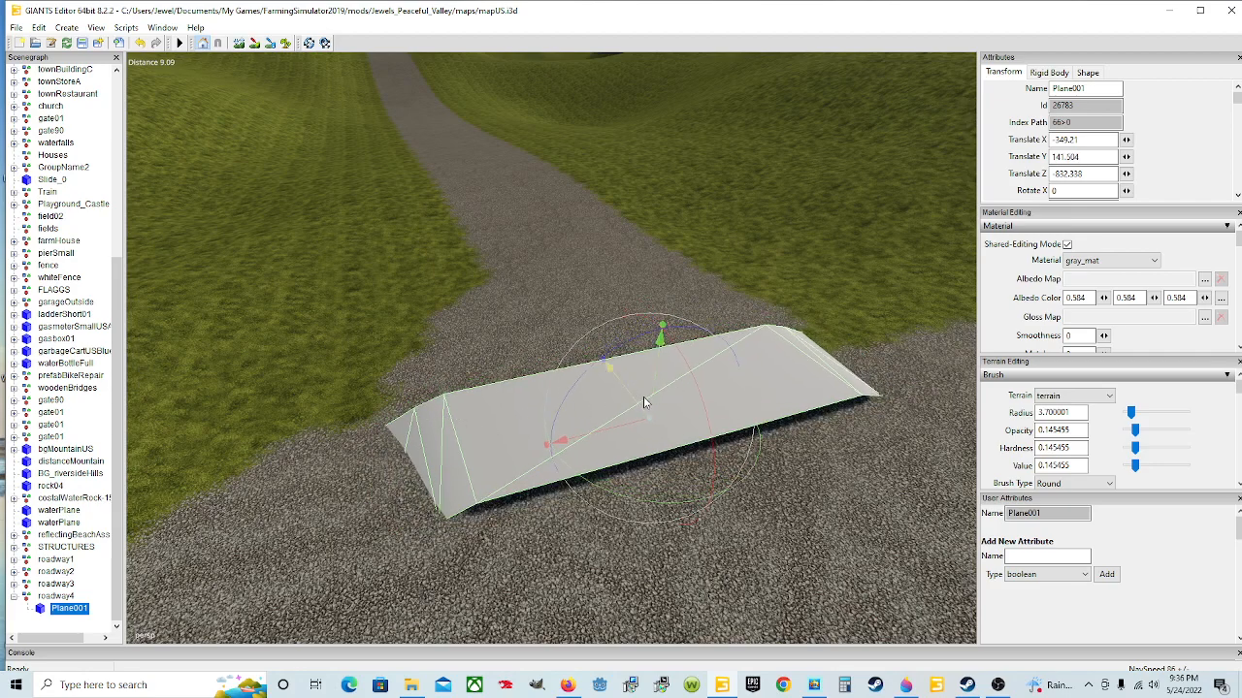
drag(693, 380, 649, 389)
middle_drag(507, 463, 531, 412)
scroll(628, 486, up, 5)
scroll(616, 468, down, 4)
scroll(530, 412, down, 3)
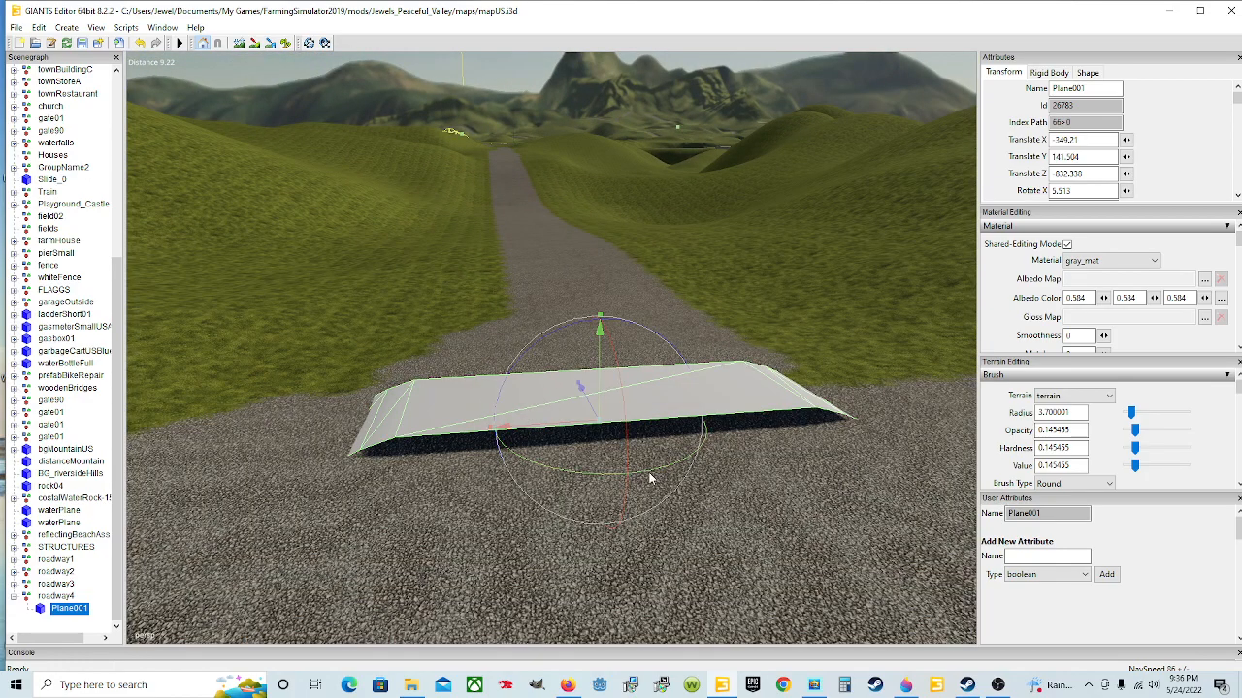
- Sink the marker closer to the road surface at about Y 141.389 and adjust its X rotation to about 5.519
scroll(761, 498, up, 8)
scroll(760, 501, down, 8)
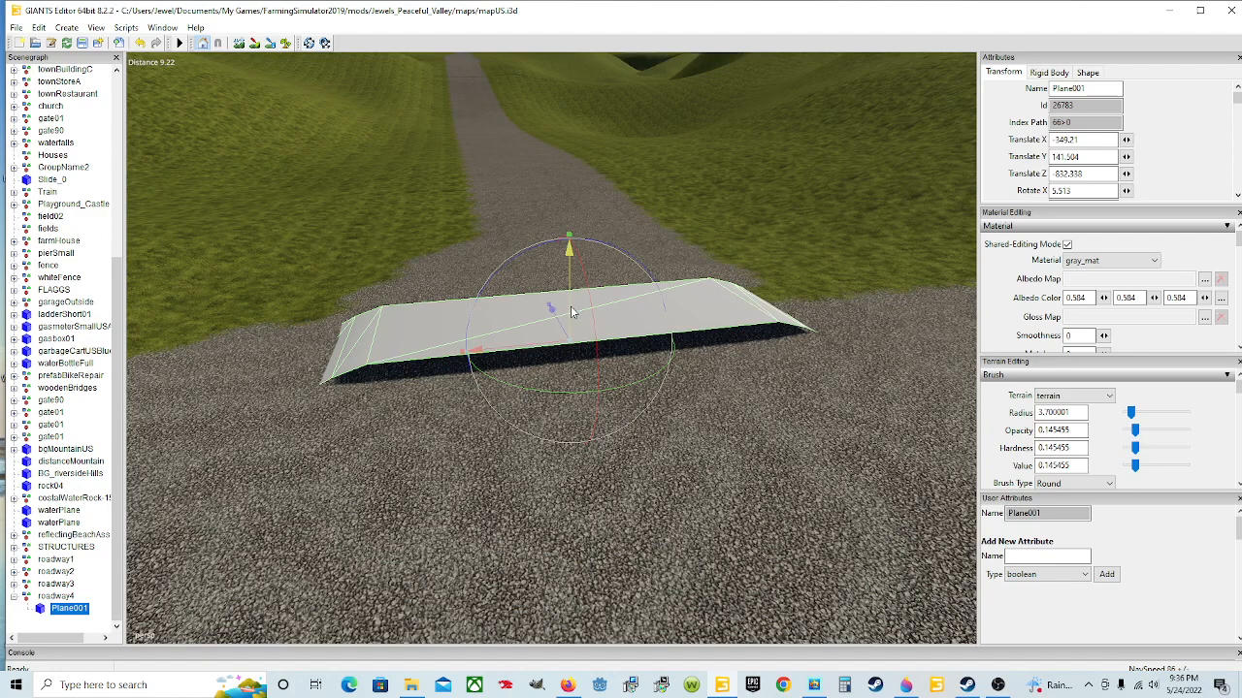
drag(571, 311, 569, 319)
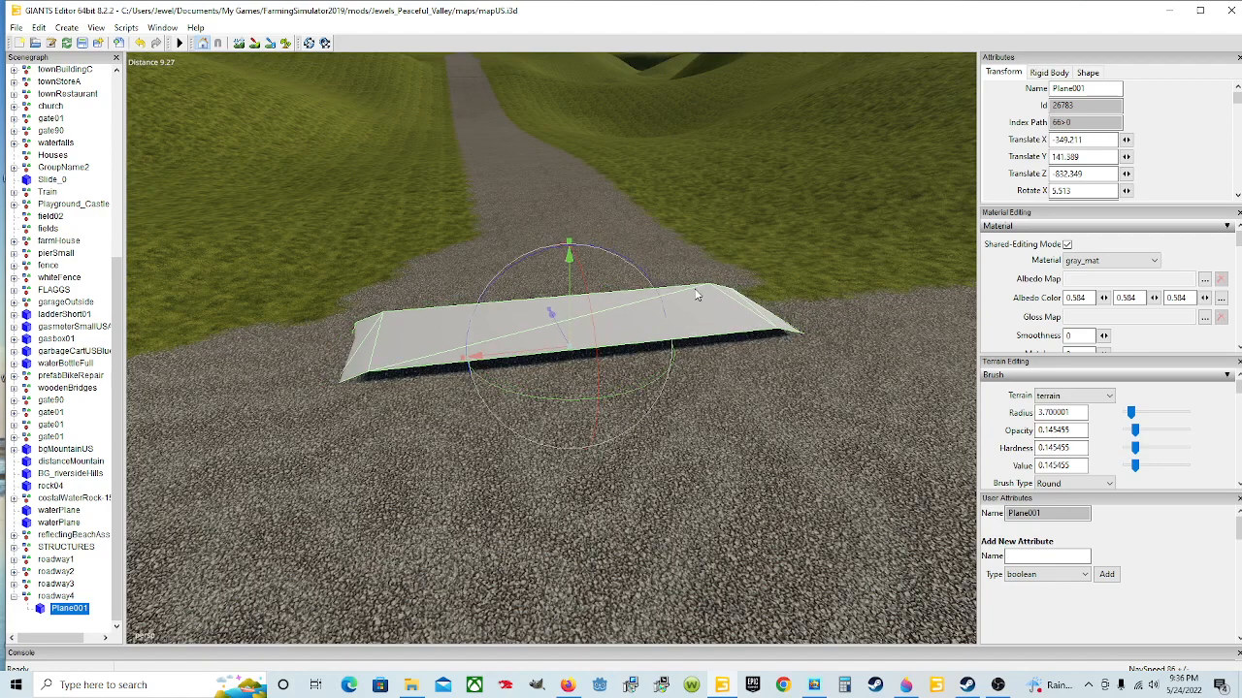
drag(631, 274, 636, 269)
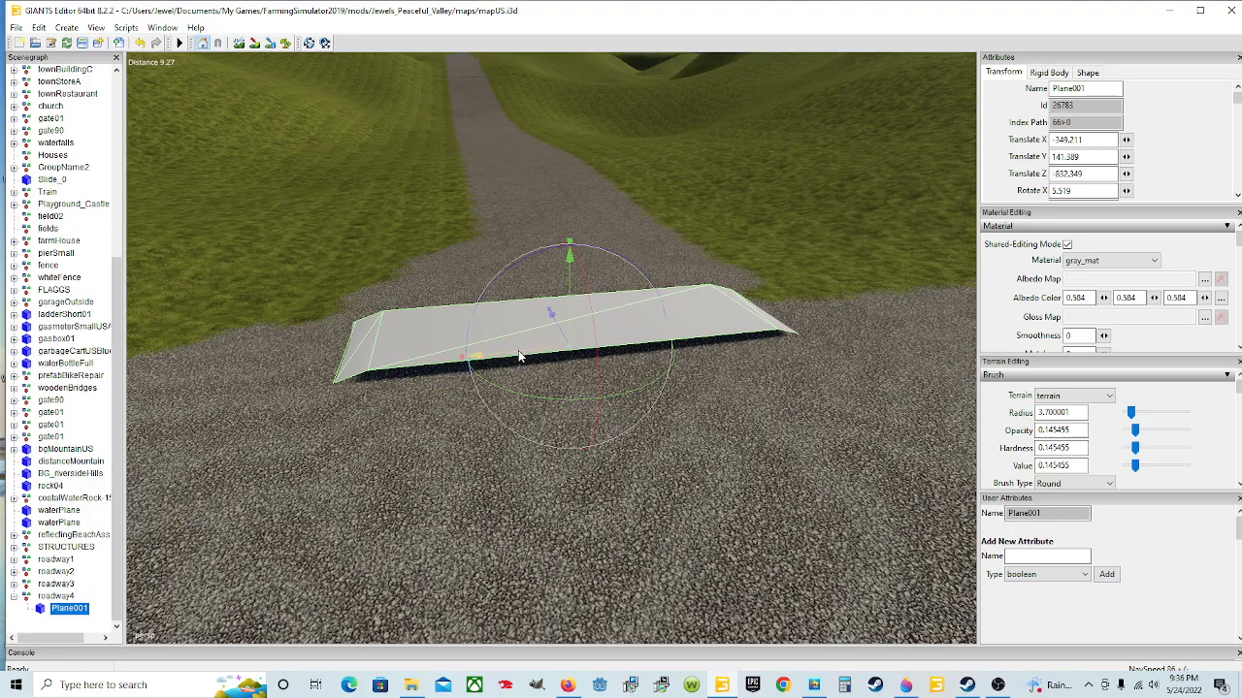
- Shift the marker sideways to about X -350.731 so it sits centered across the side road entrance
drag(518, 350, 582, 351)
right_drag(582, 351, 565, 417)
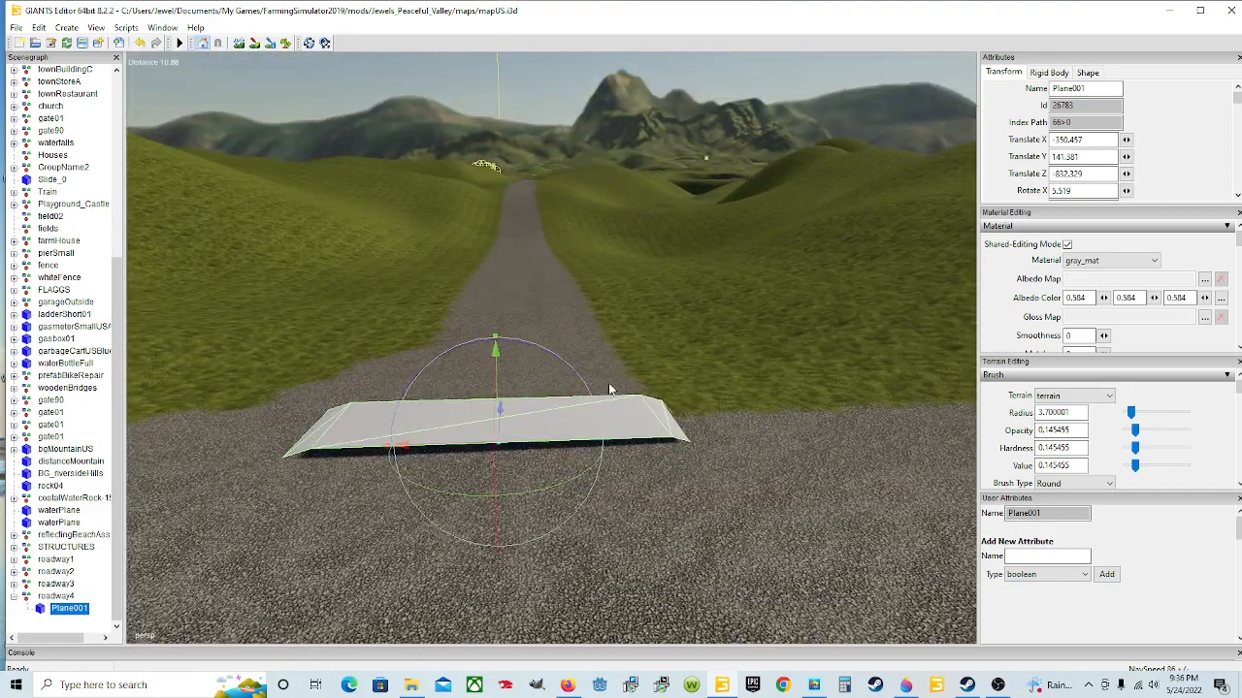
drag(446, 449, 460, 447)
right_drag(410, 448, 429, 348)
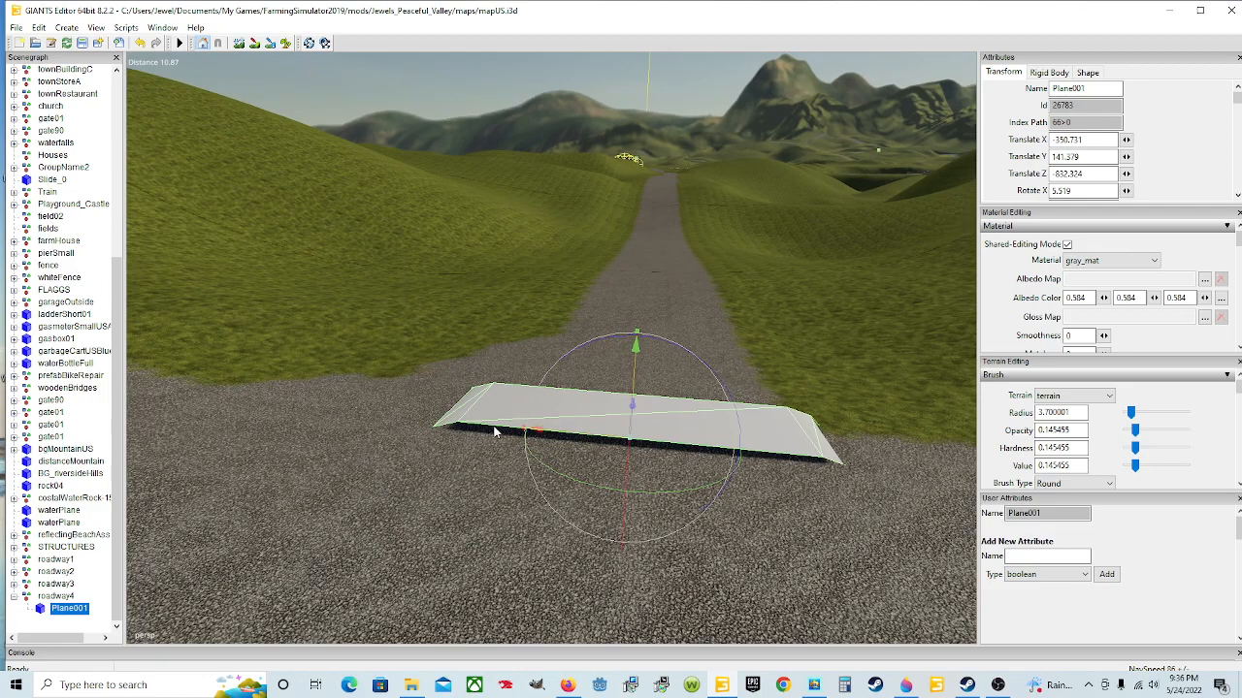
right_drag(397, 456, 514, 481)
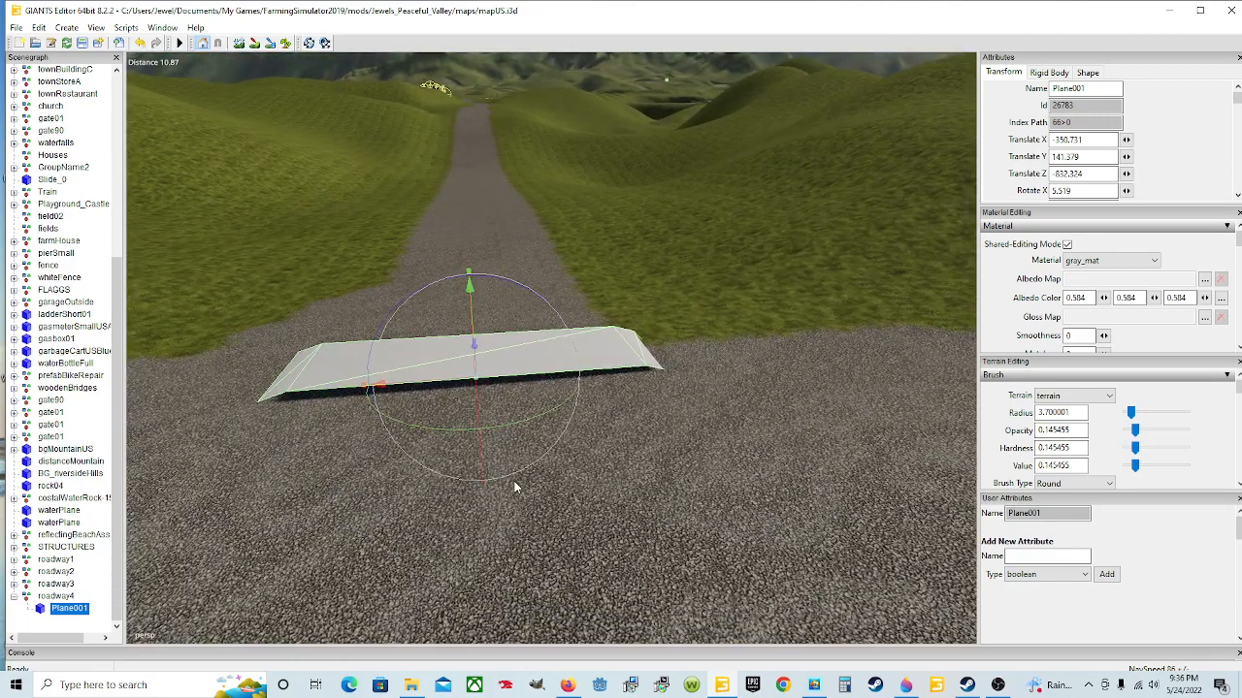
- Fine-tune the marker's height to about Y 141.341 and its X rotation to about 5.508
drag(473, 313, 515, 293)
scroll(499, 427, up, 5)
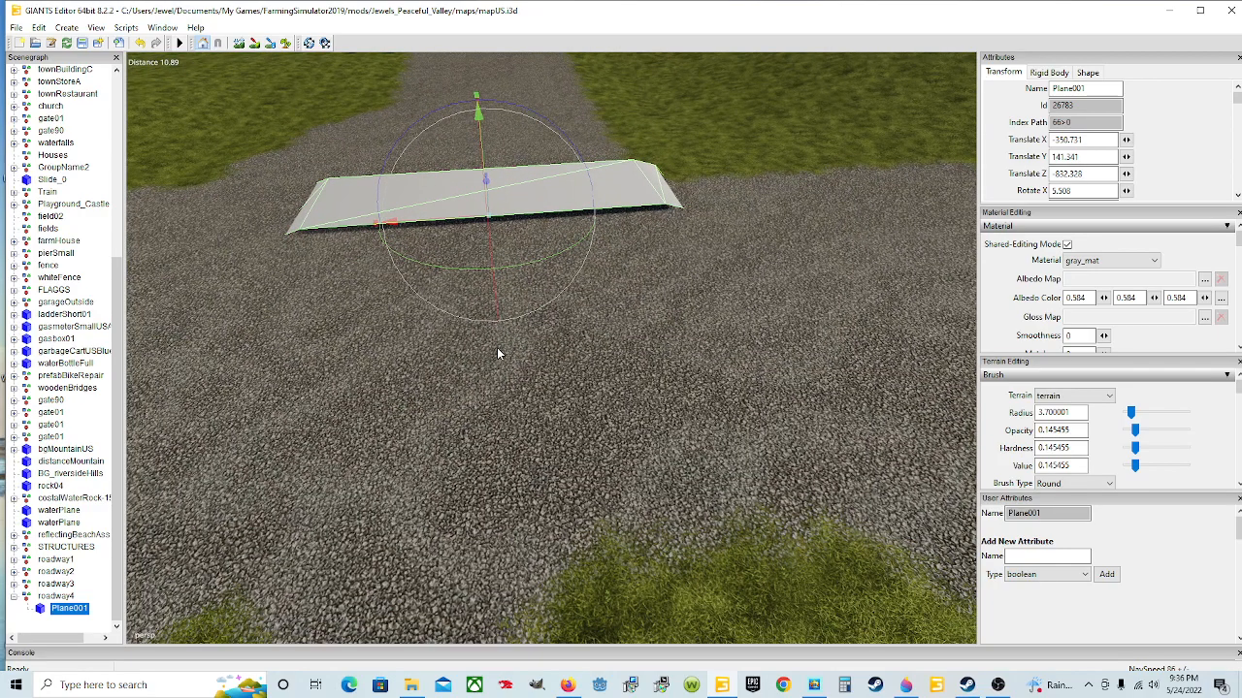
middle_drag(497, 354, 503, 318)
scroll(555, 359, down, 4)
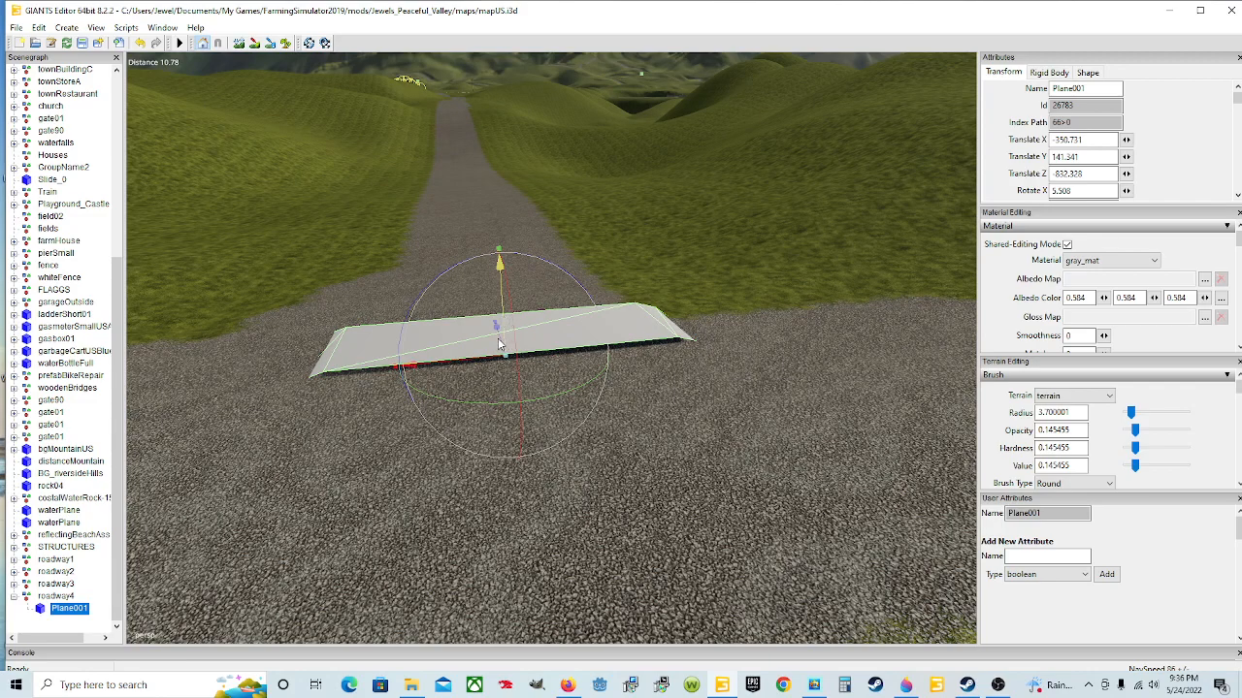
- Duplicate the marker in roadway4 and move the copy up the side road to about X -350.426, Y 140.867, Z -813.994
key(ctrl+d)
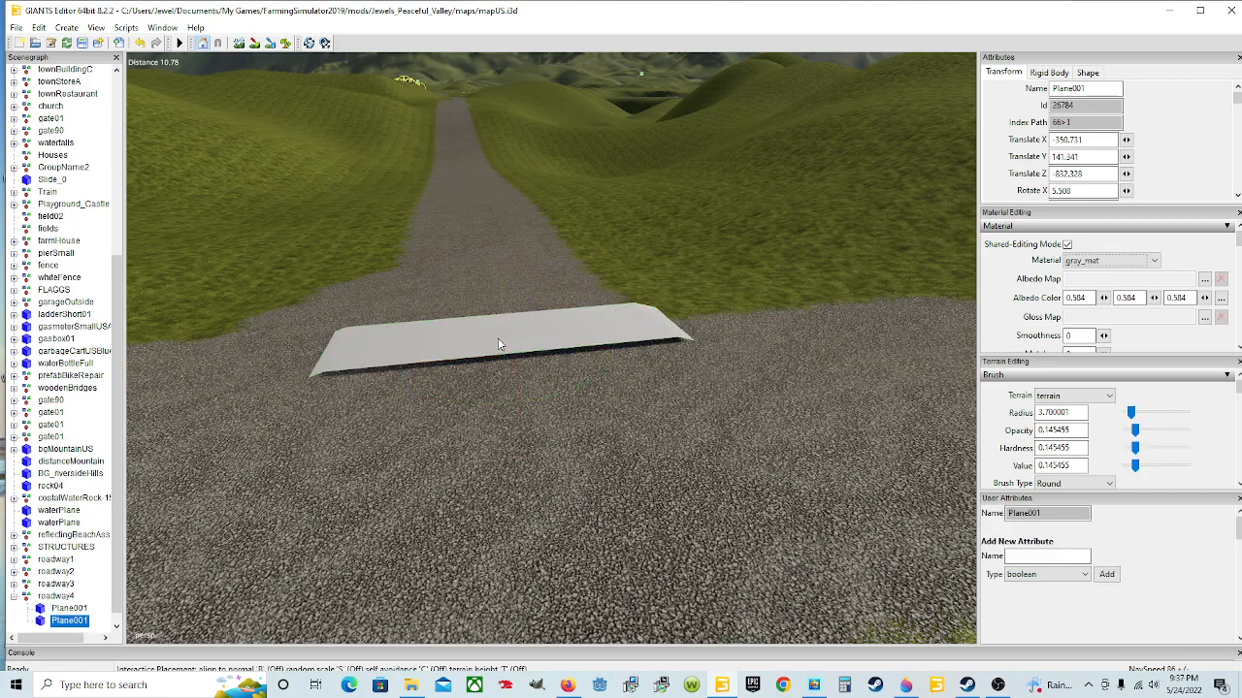
click(76, 622)
scroll(515, 312, down, 5)
drag(564, 311, 492, 250)
click(492, 250)
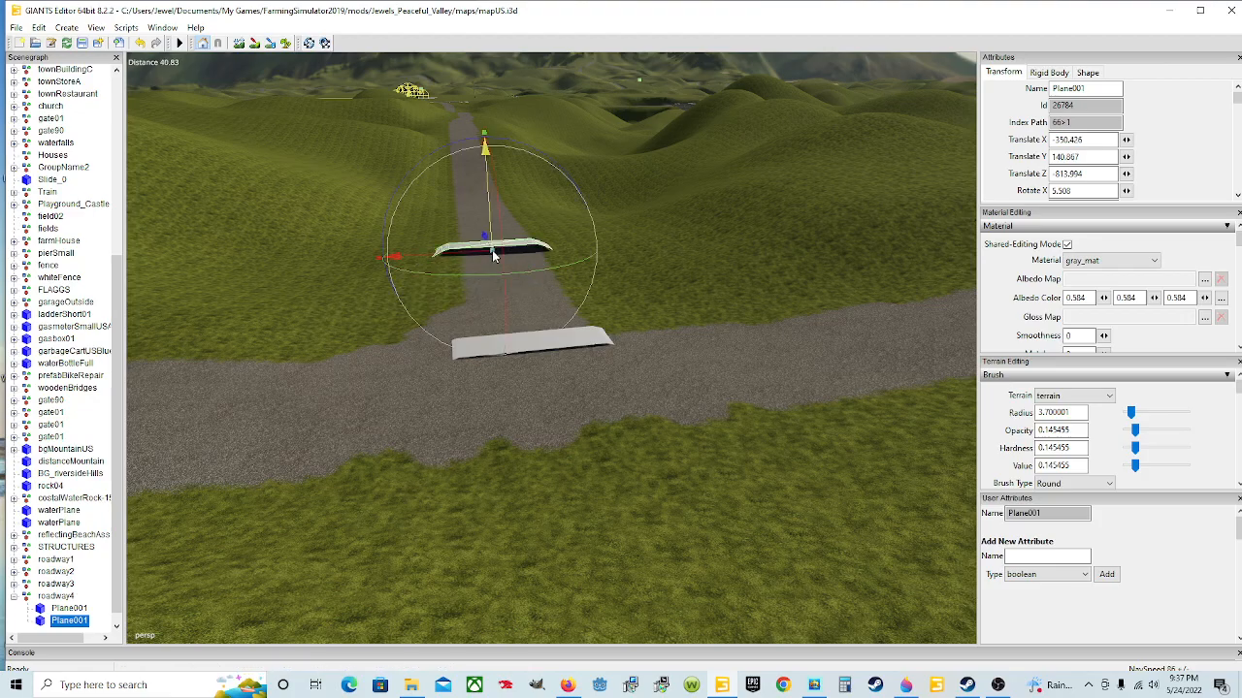
- Shift the second marker sideways to about X -350.99 to center it on the side road
alt+drag(548, 378, 562, 412)
scroll(544, 337, up, 7)
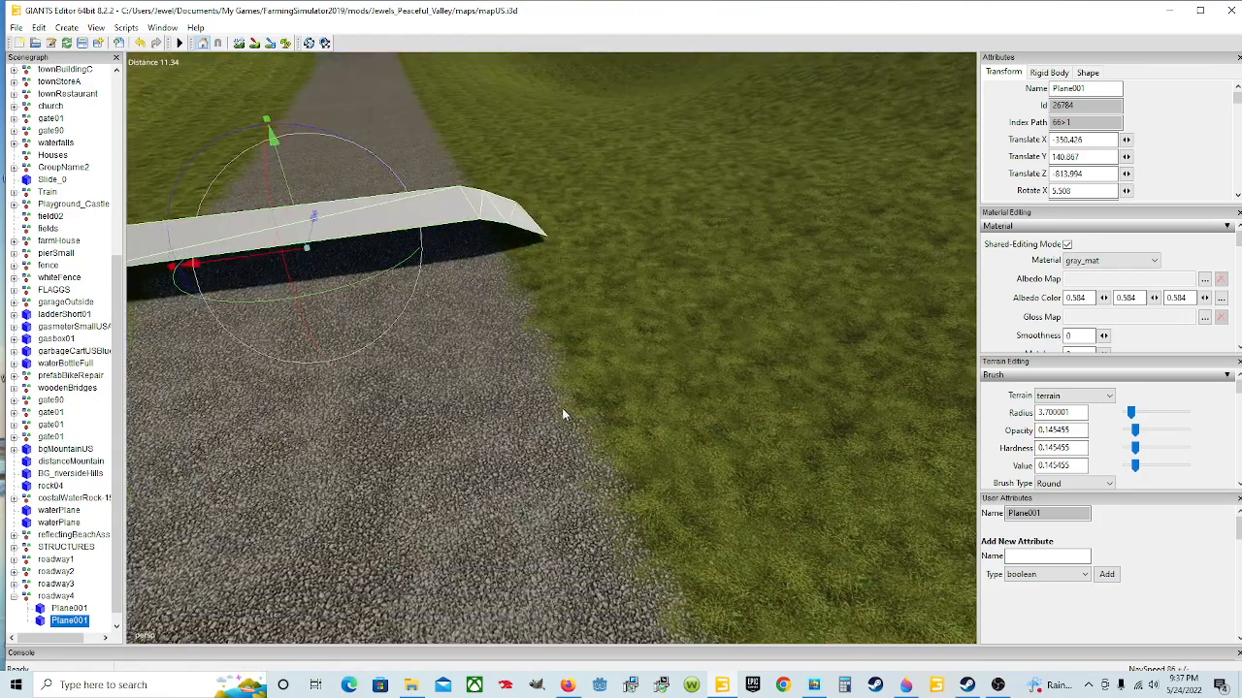
scroll(549, 386, down, 8)
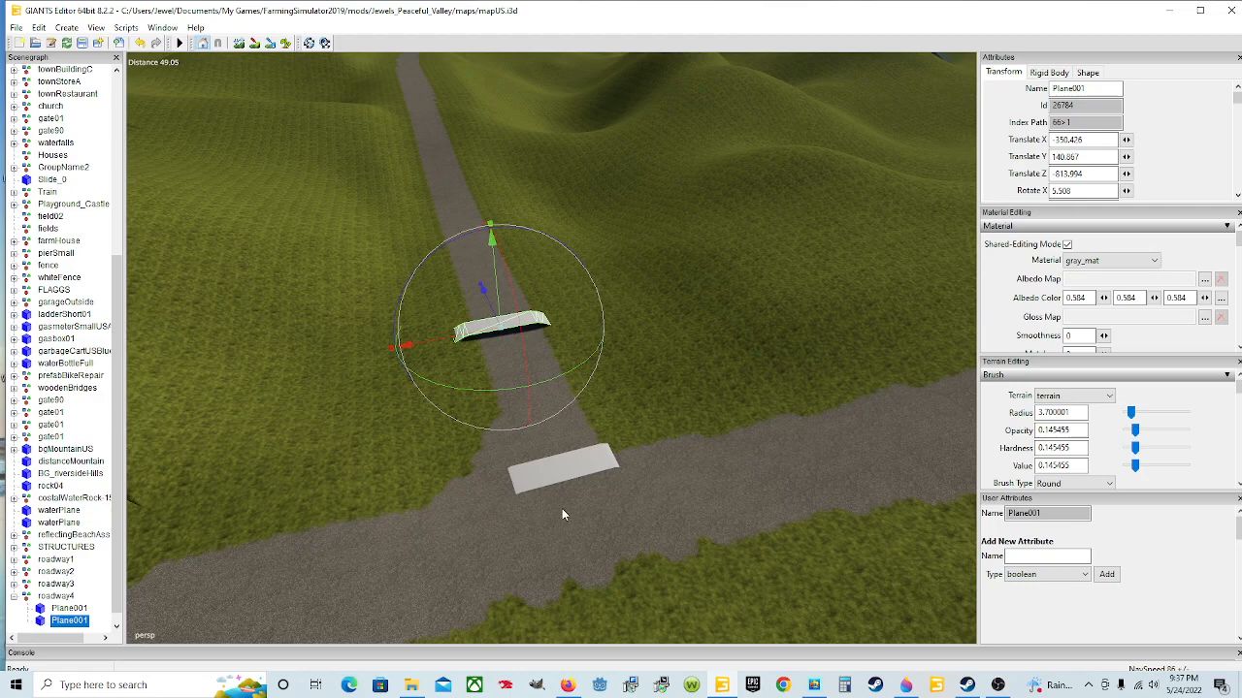
scroll(561, 508, up, 4)
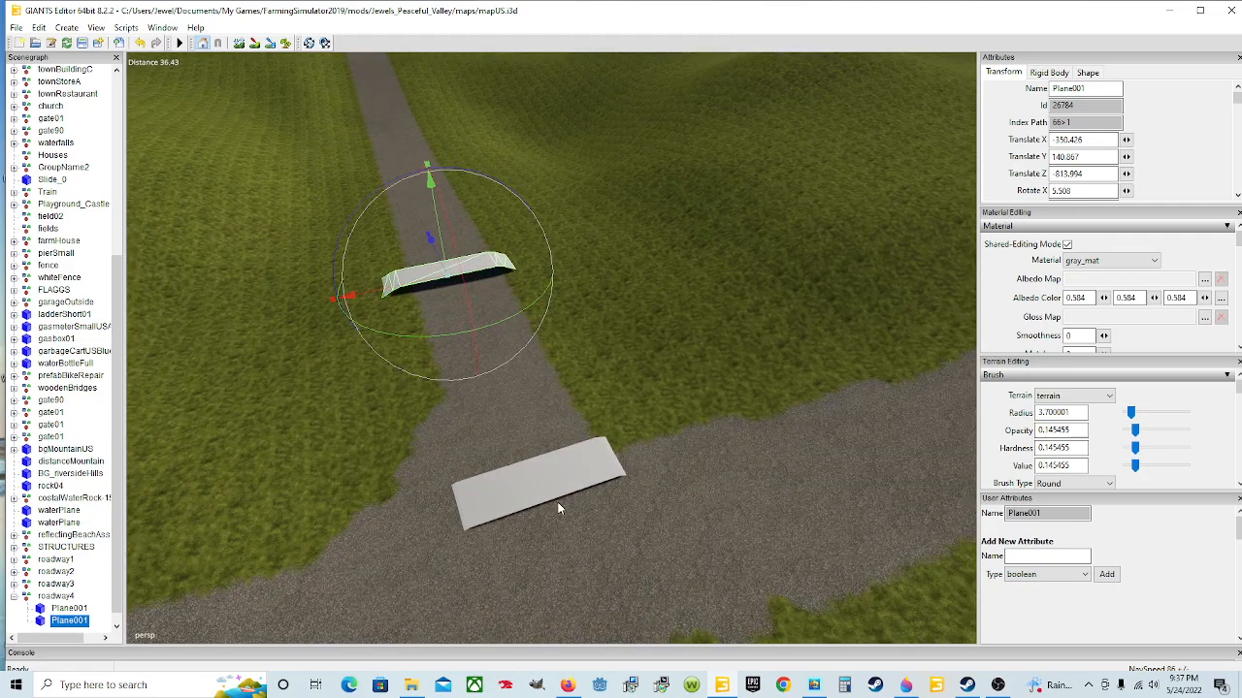
alt+drag(538, 513, 477, 430)
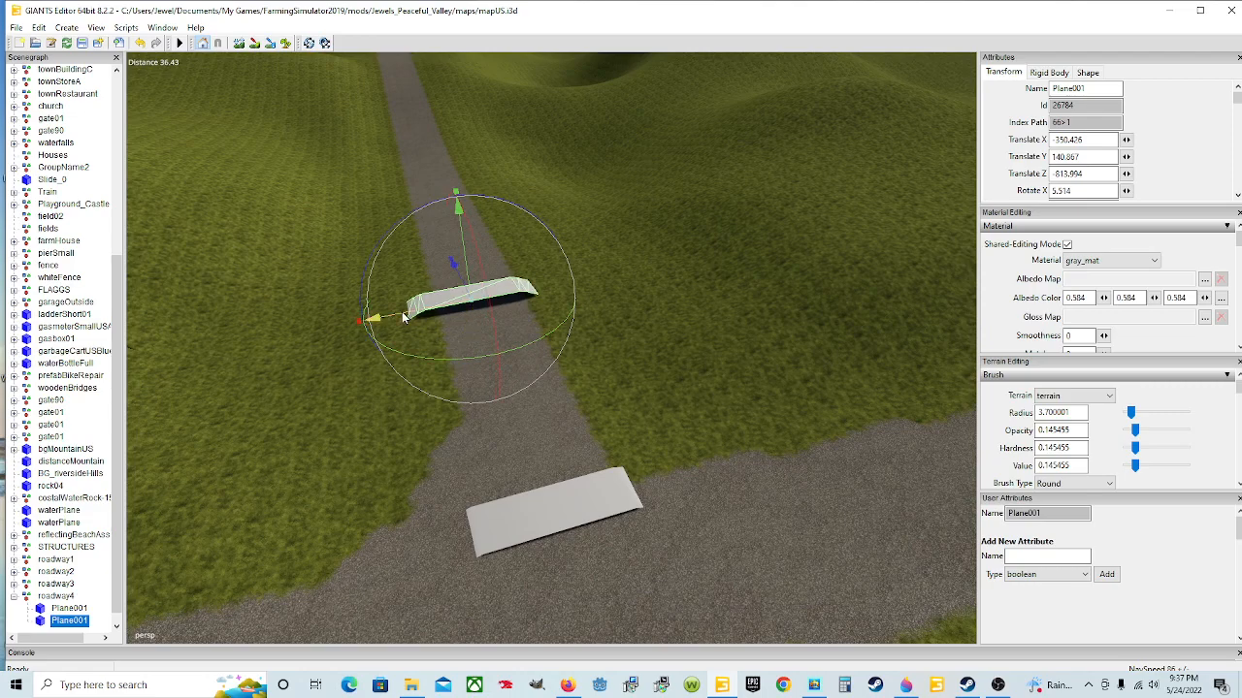
drag(404, 316, 412, 314)
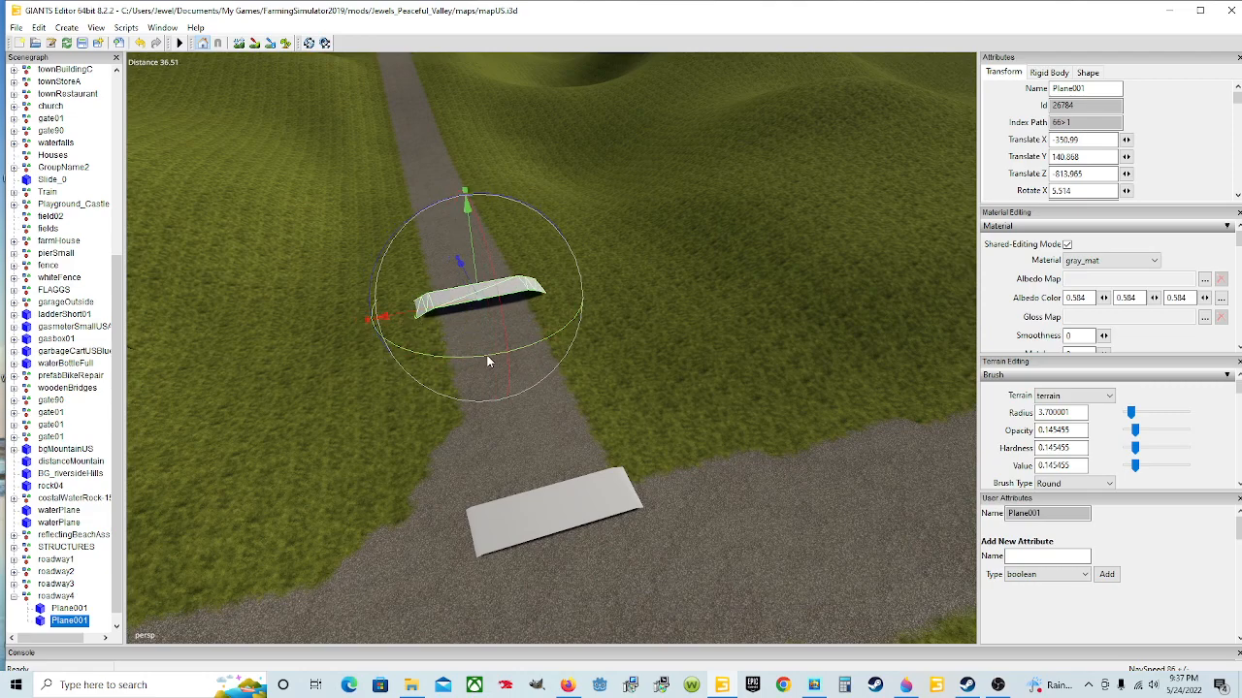
- Lower the second marker to about Y 140.443 and match the road slope with an X rotation of about 4.524
scroll(476, 345, up, 5)
drag(467, 281, 469, 294)
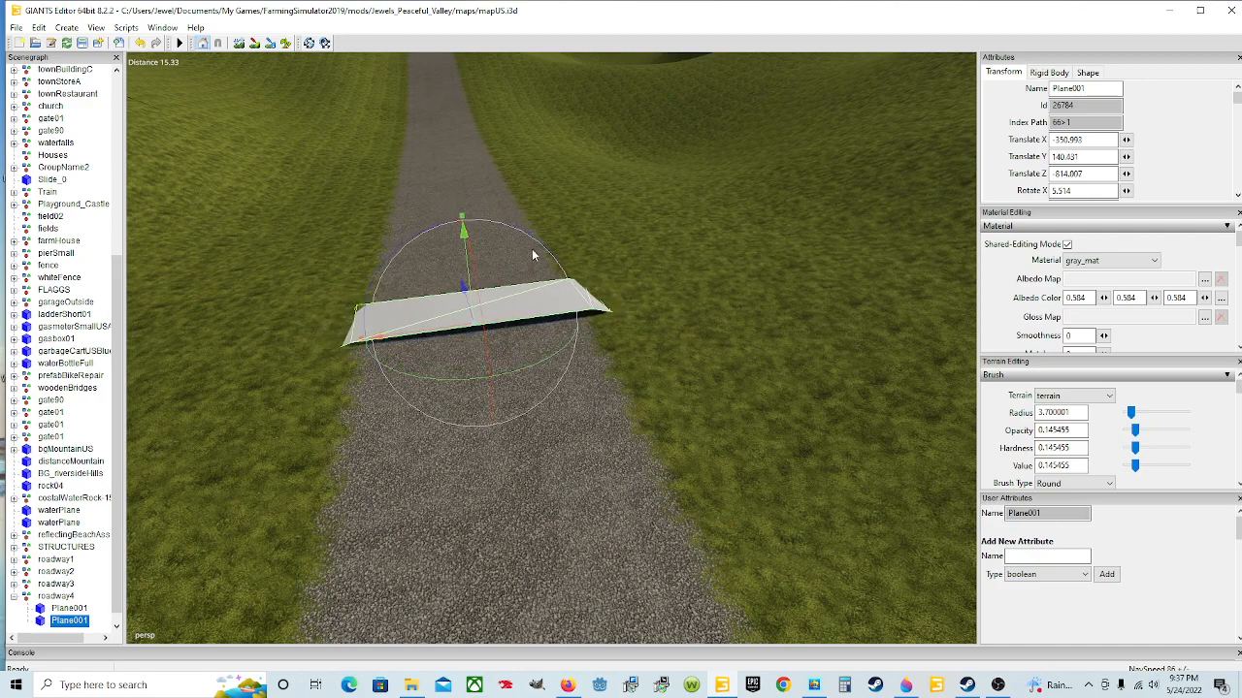
drag(539, 243, 530, 246)
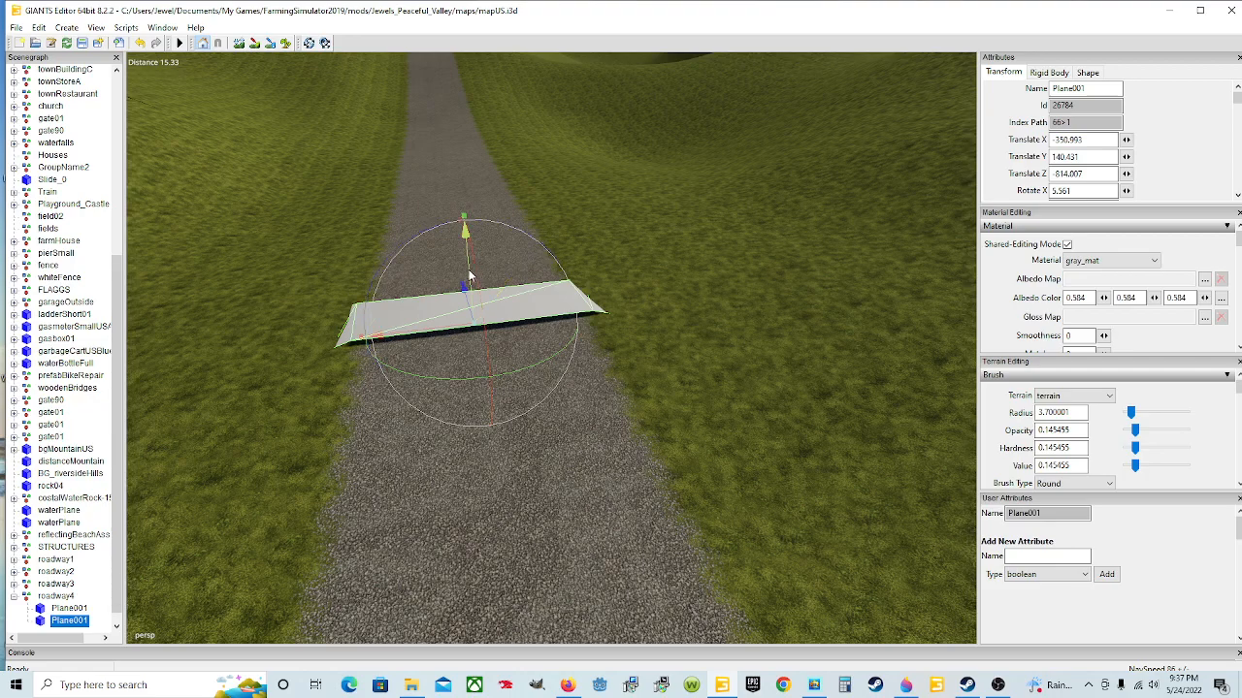
drag(466, 280, 479, 281)
drag(485, 339, 482, 330)
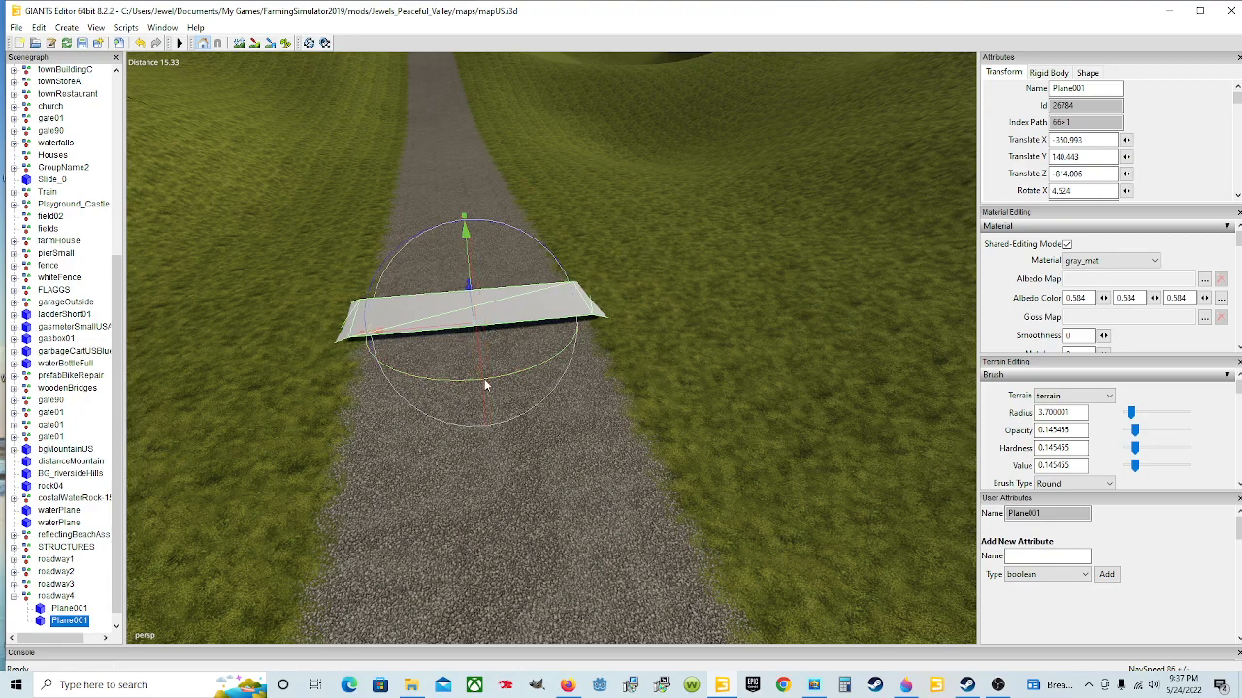
- Rotate the second marker slightly about its vertical axis to square it across the road, and inspect its fit
scroll(478, 380, down, 3)
scroll(528, 384, down, 4)
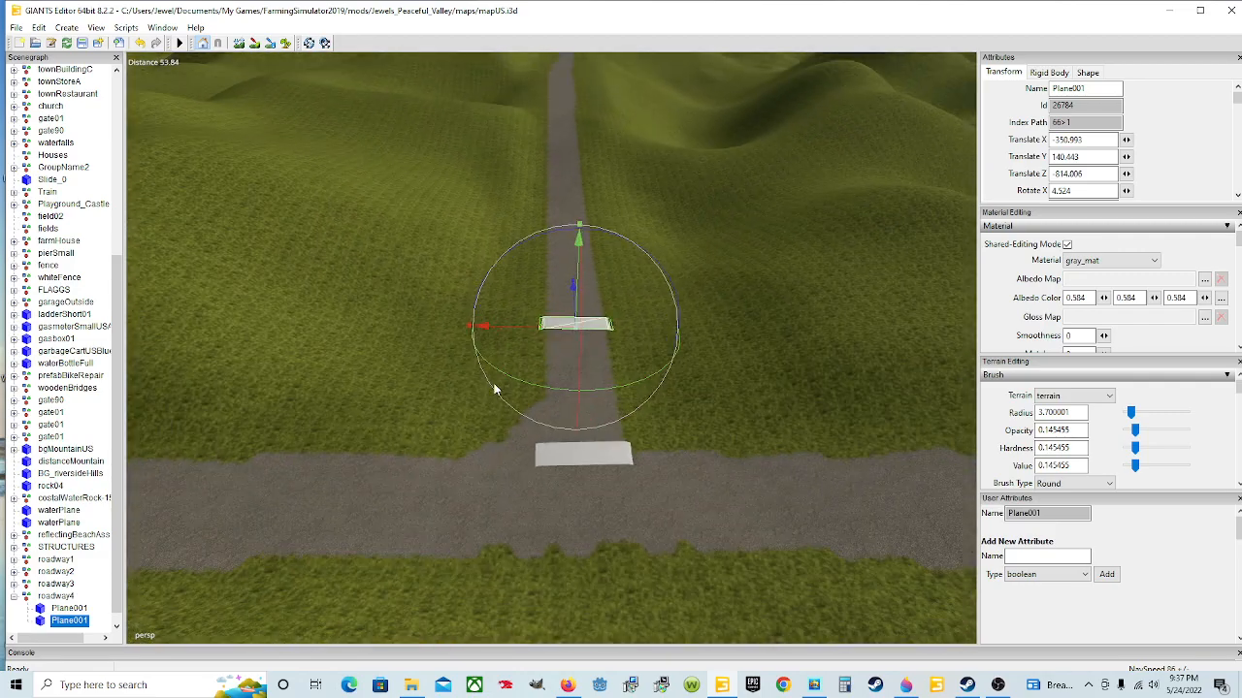
scroll(564, 402, up, 3)
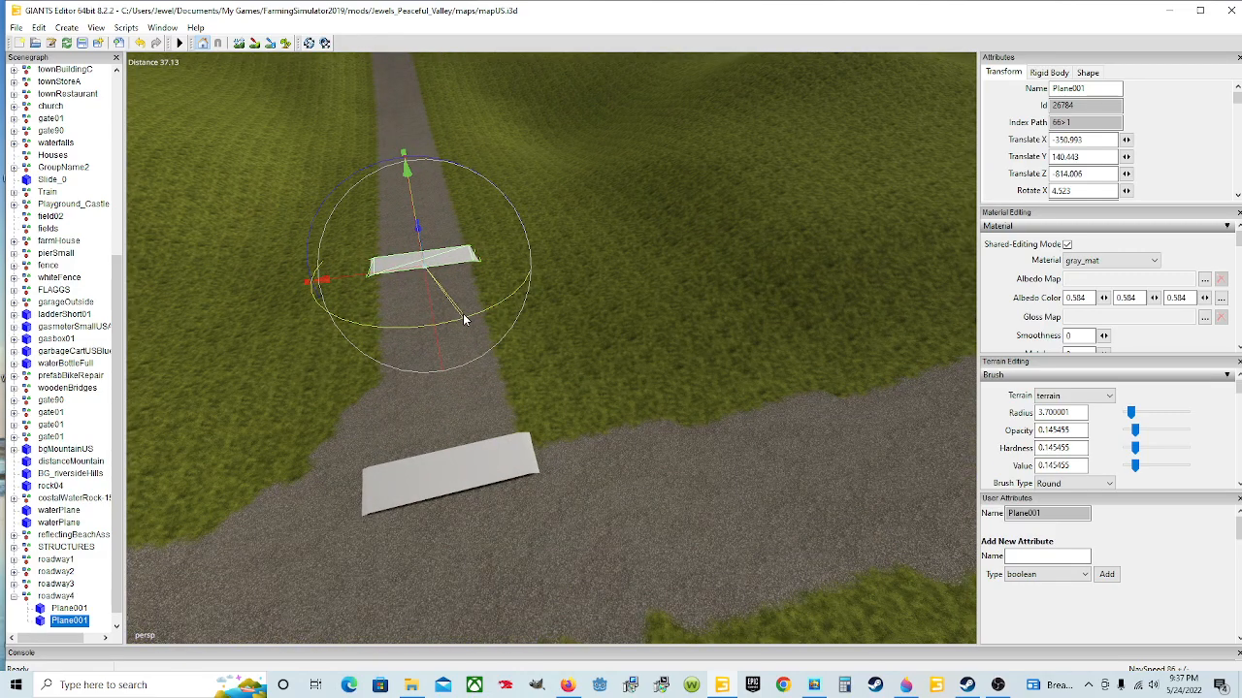
middle_drag(463, 314, 473, 362)
scroll(472, 367, up, 4)
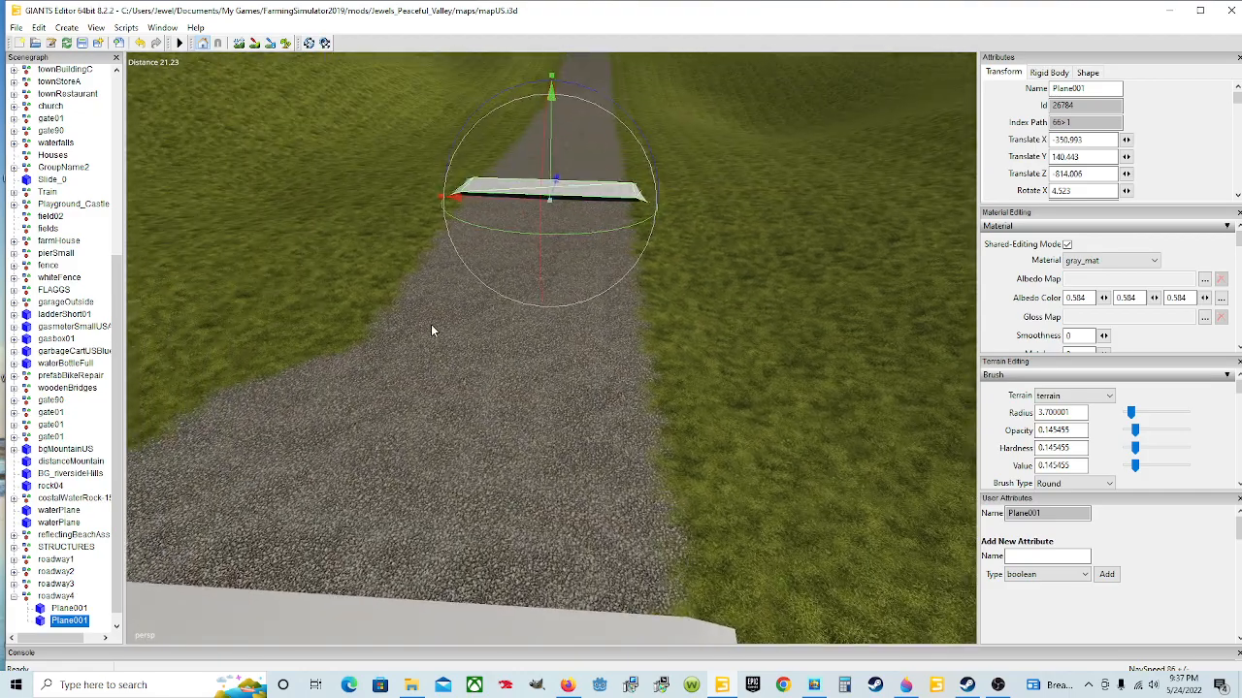
right_drag(430, 324, 515, 336)
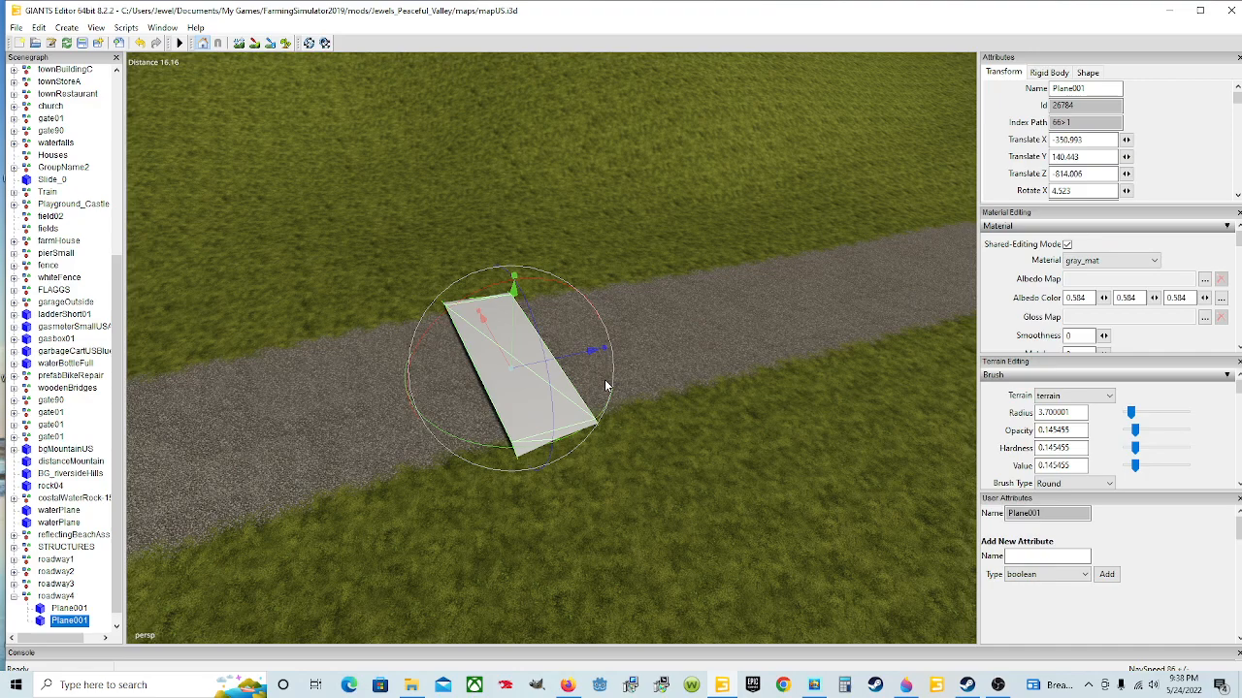
- Duplicate the second marker, move the copy up the road to about X -350.826, Y 139.103, Z -793.834, and set its X rotation to about 0.977
key(ctrl+d)
drag(580, 348, 1094, 258)
right_drag(776, 466, 713, 396)
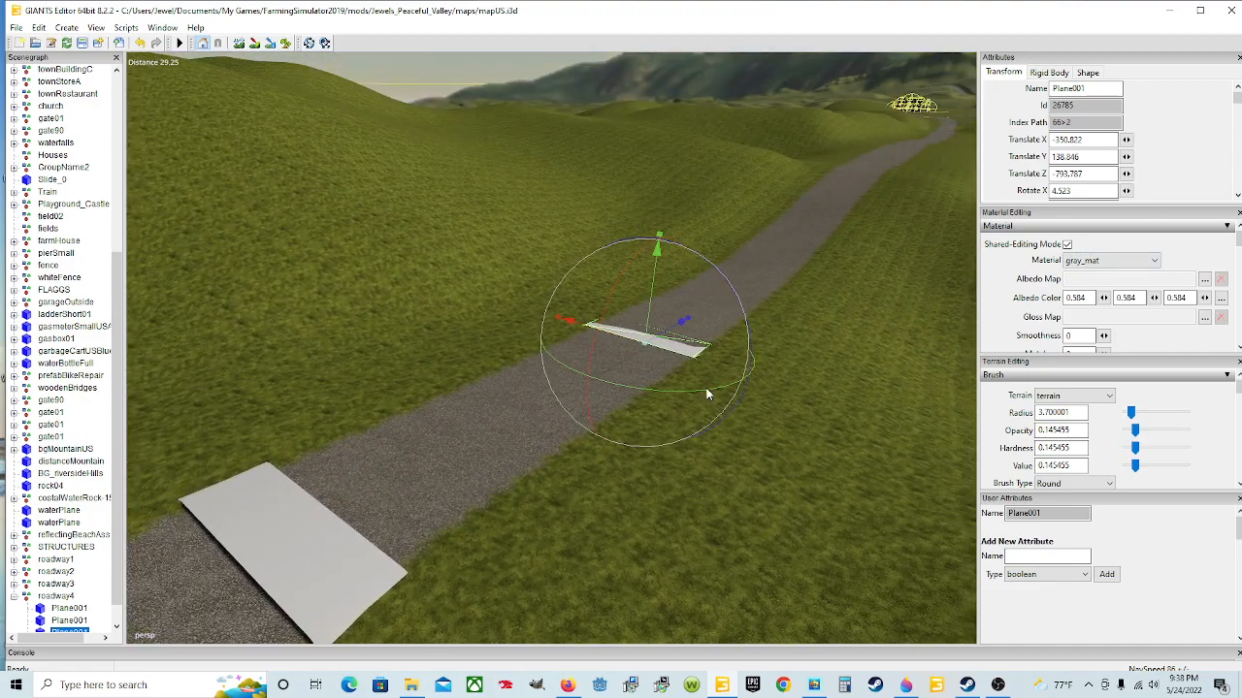
drag(672, 329, 598, 330)
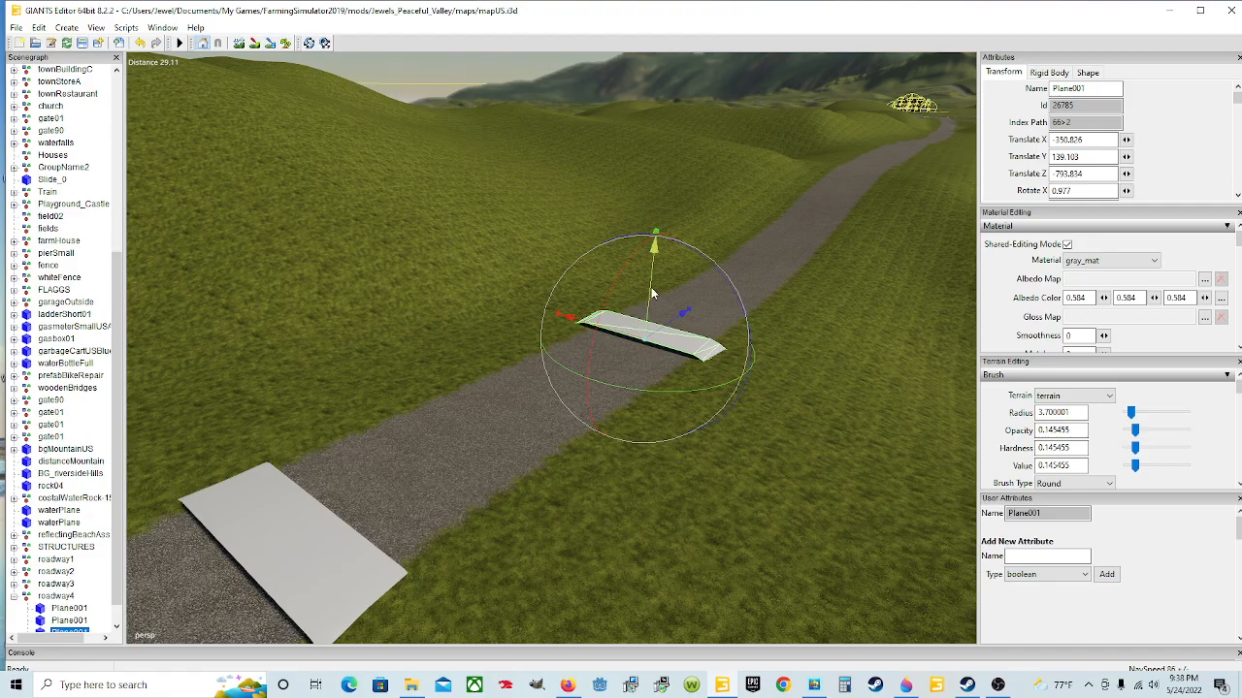
- Shift the third marker sideways to about X -351.055 to center it on the road, and lower it to about Y 139.022
right_drag(651, 287, 599, 333)
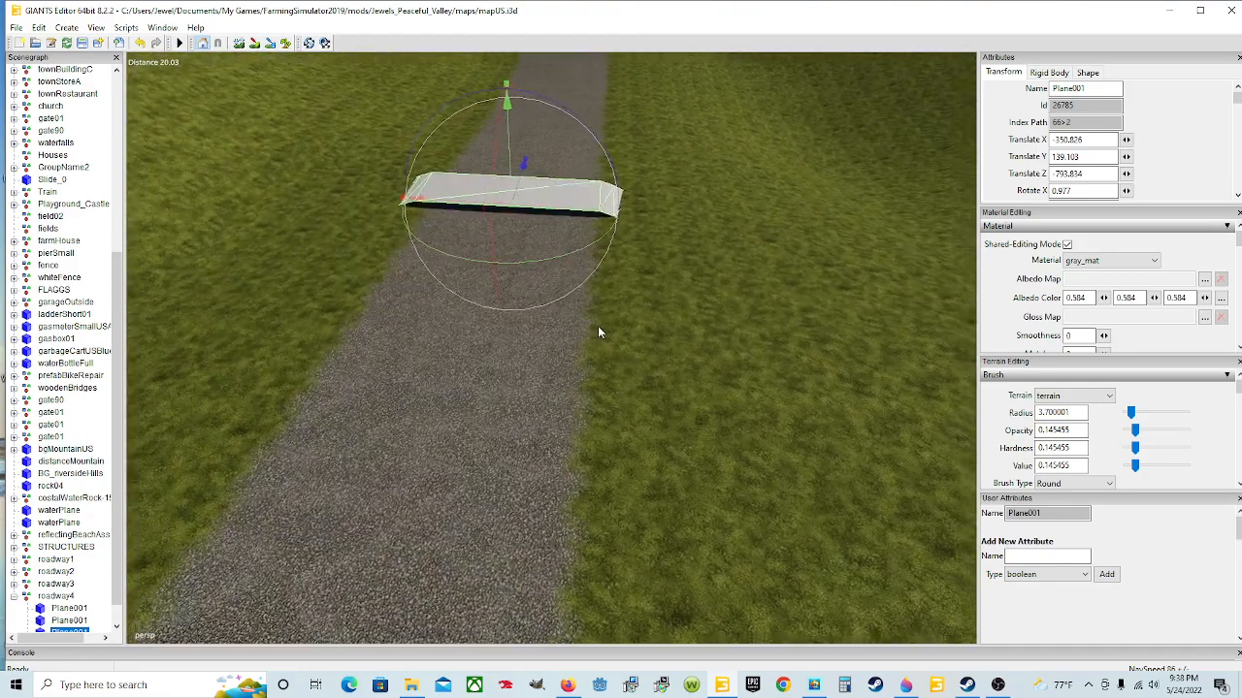
scroll(599, 332, down, 3)
drag(493, 278, 494, 281)
scroll(524, 283, up, 5)
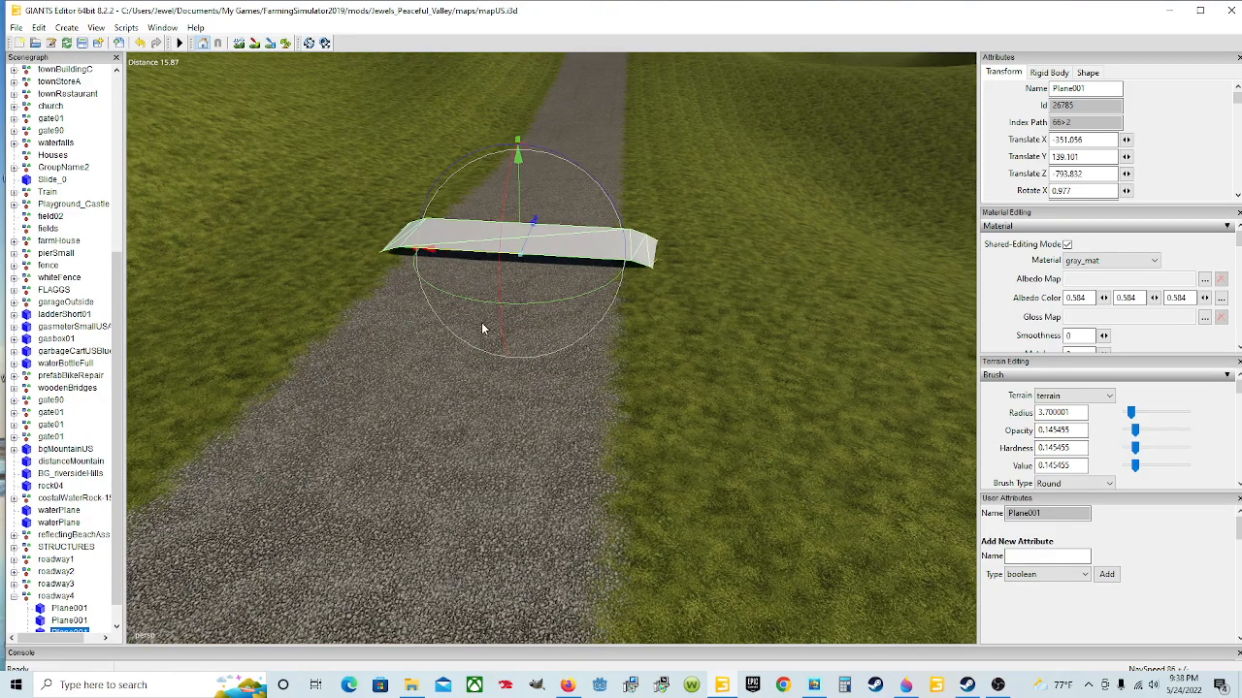
middle_drag(482, 328, 447, 383)
drag(345, 393, 344, 397)
middle_drag(344, 397, 411, 356)
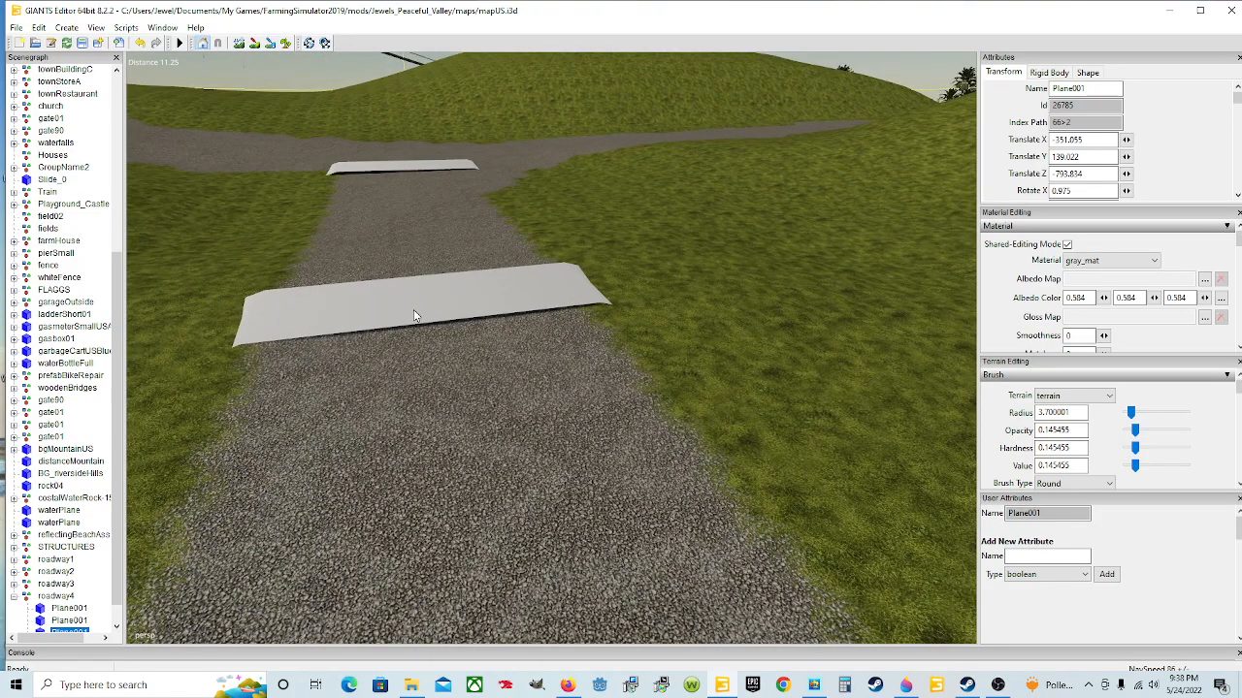
- Tilt the second marker to an X rotation of about 1.908 so it follows the road slope
click(413, 316)
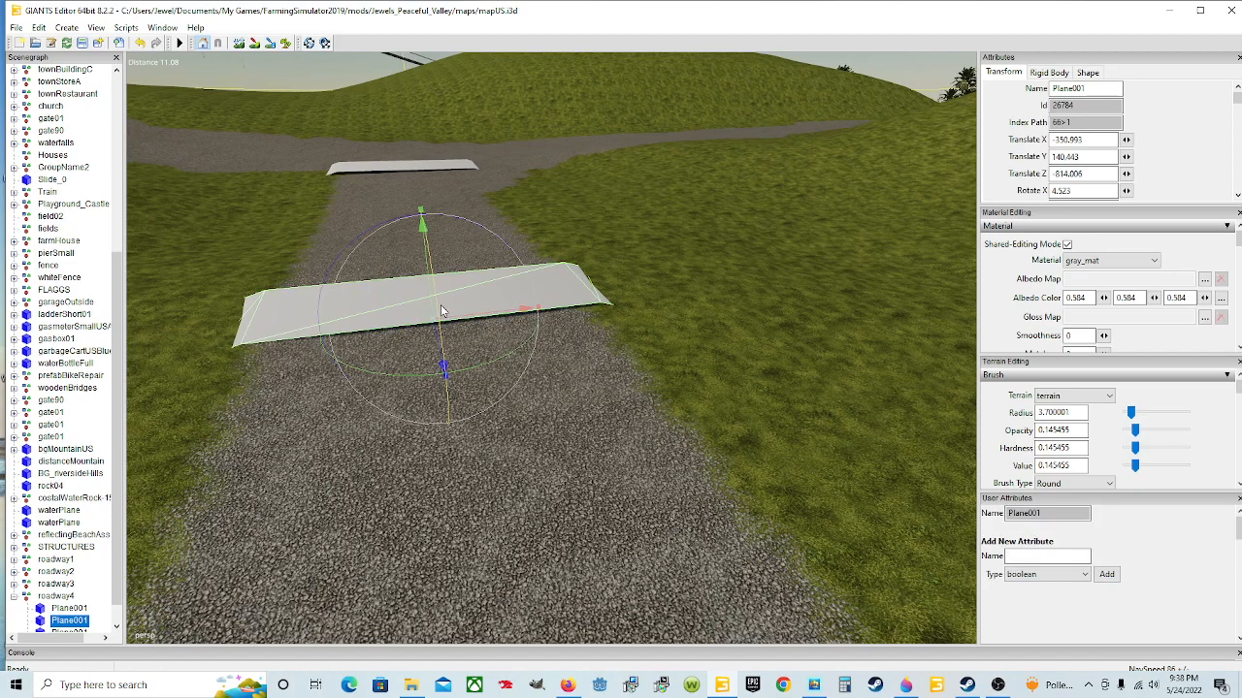
drag(442, 309, 860, 337)
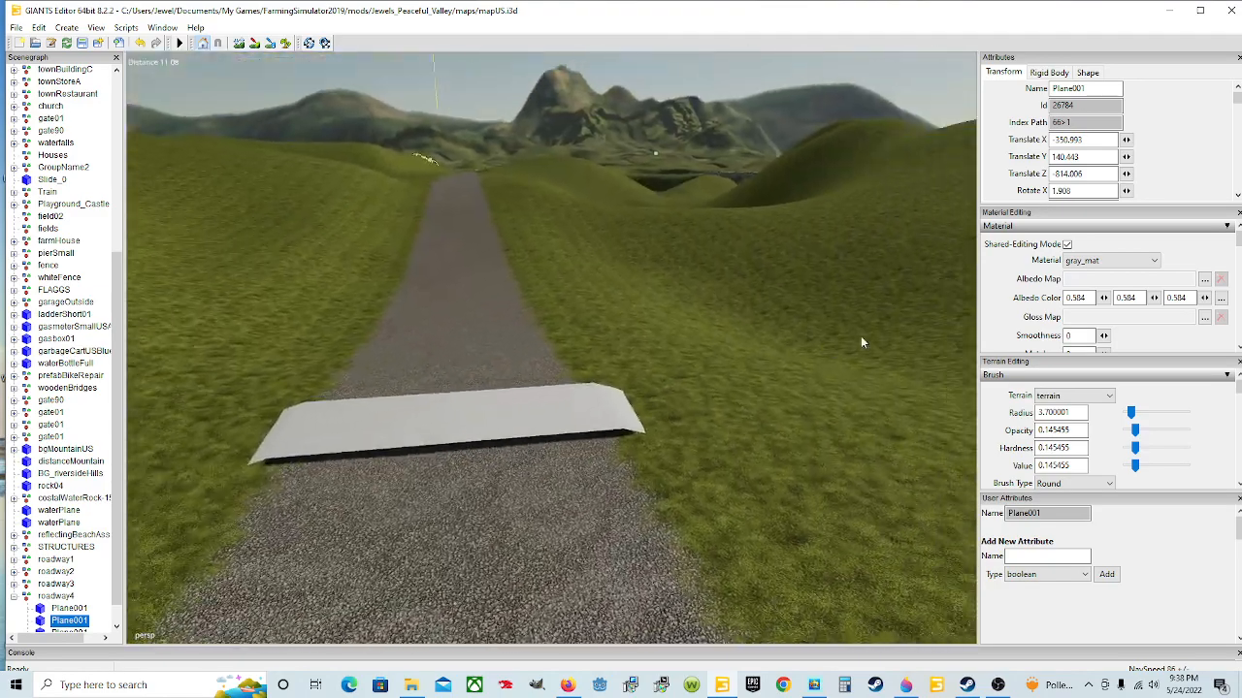
- Duplicate the third marker and move the copy along the road to about X -350.95, Y 138.526, Z -780.43
click(470, 423)
alt+drag(508, 476, 378, 458)
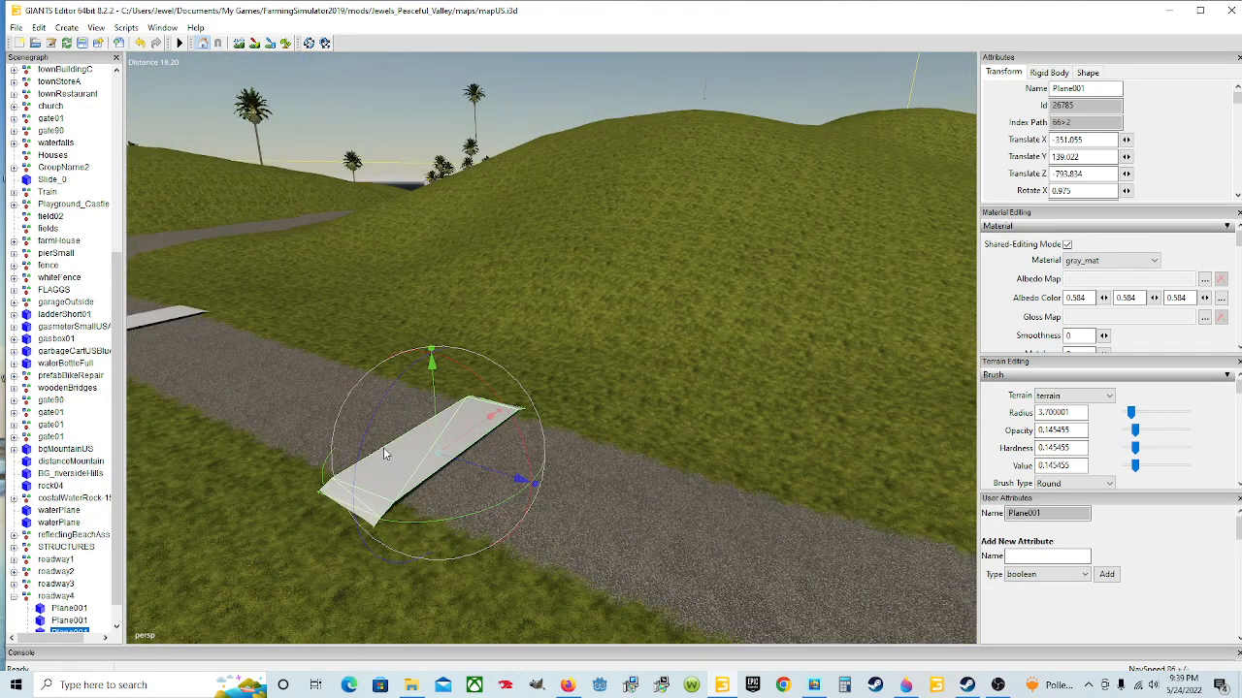
key(ctrl+d)
drag(519, 479, 914, 588)
alt+drag(427, 418, 553, 484)
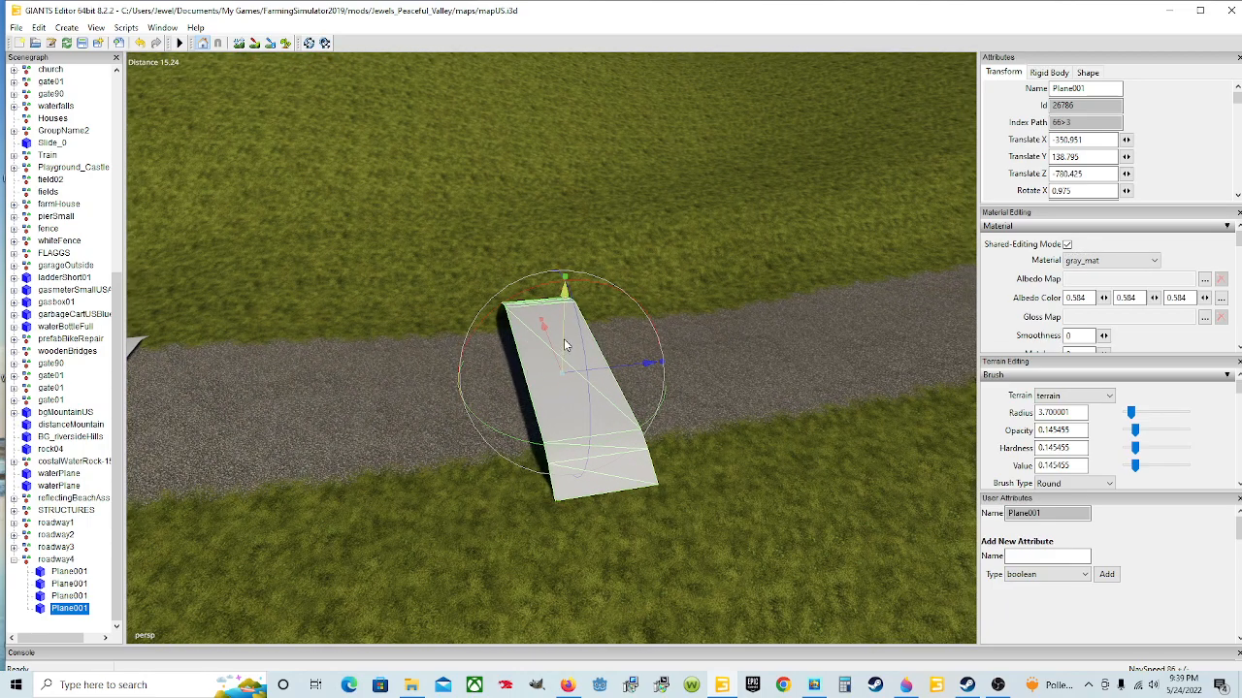
drag(563, 340, 430, 382)
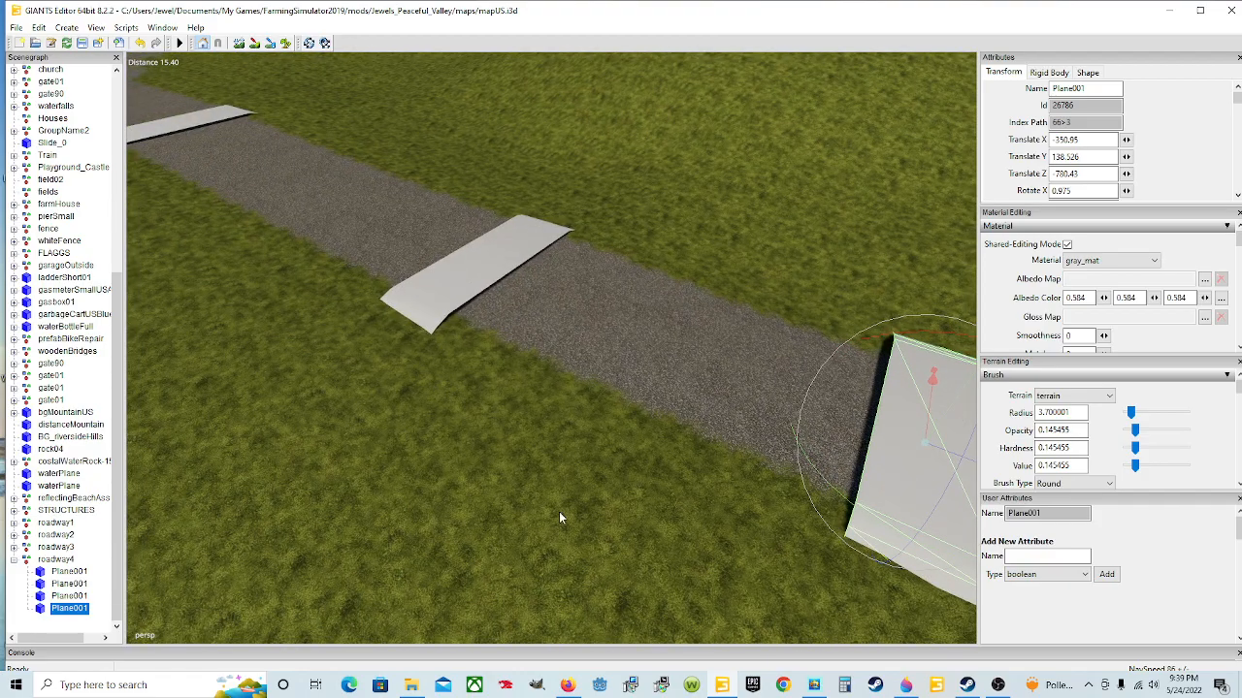
- Lower the fourth marker to about Y 138.351 with an X rotation of about 0.961, and inspect its fit on the road
scroll(590, 497, up, 5)
alt+drag(448, 461, 828, 426)
scroll(694, 426, down, 5)
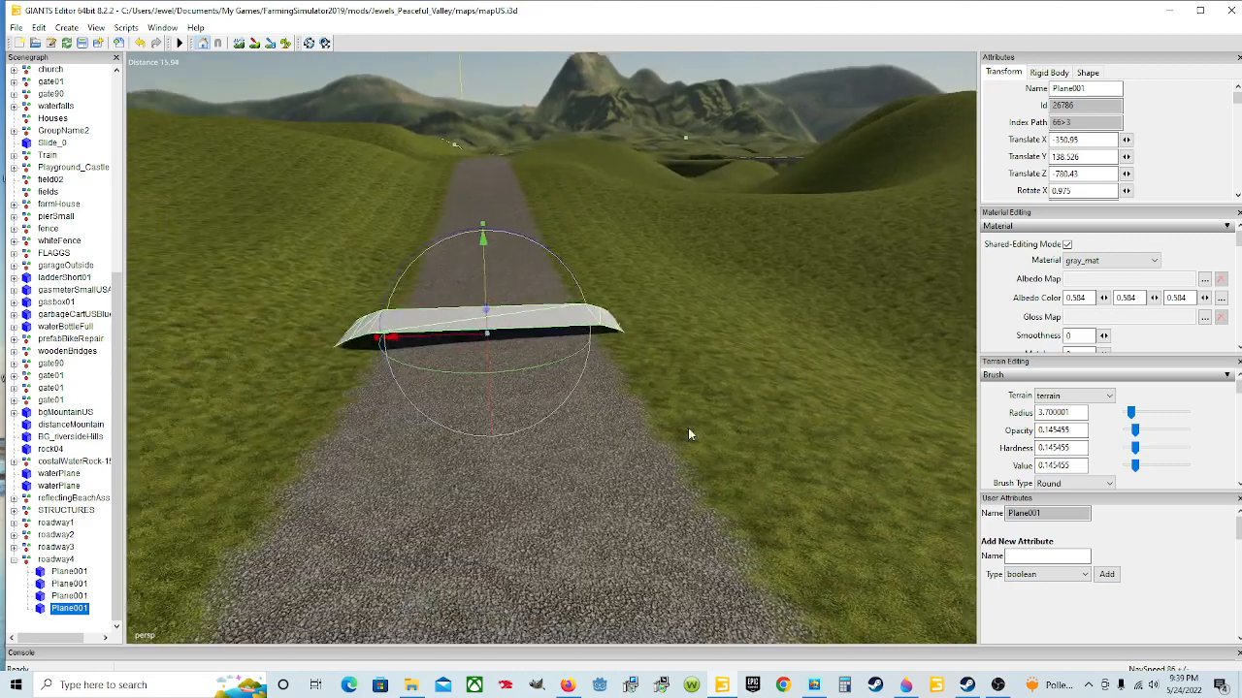
alt+drag(693, 427, 599, 318)
alt+drag(605, 245, 549, 300)
scroll(666, 310, up, 5)
scroll(673, 315, down, 3)
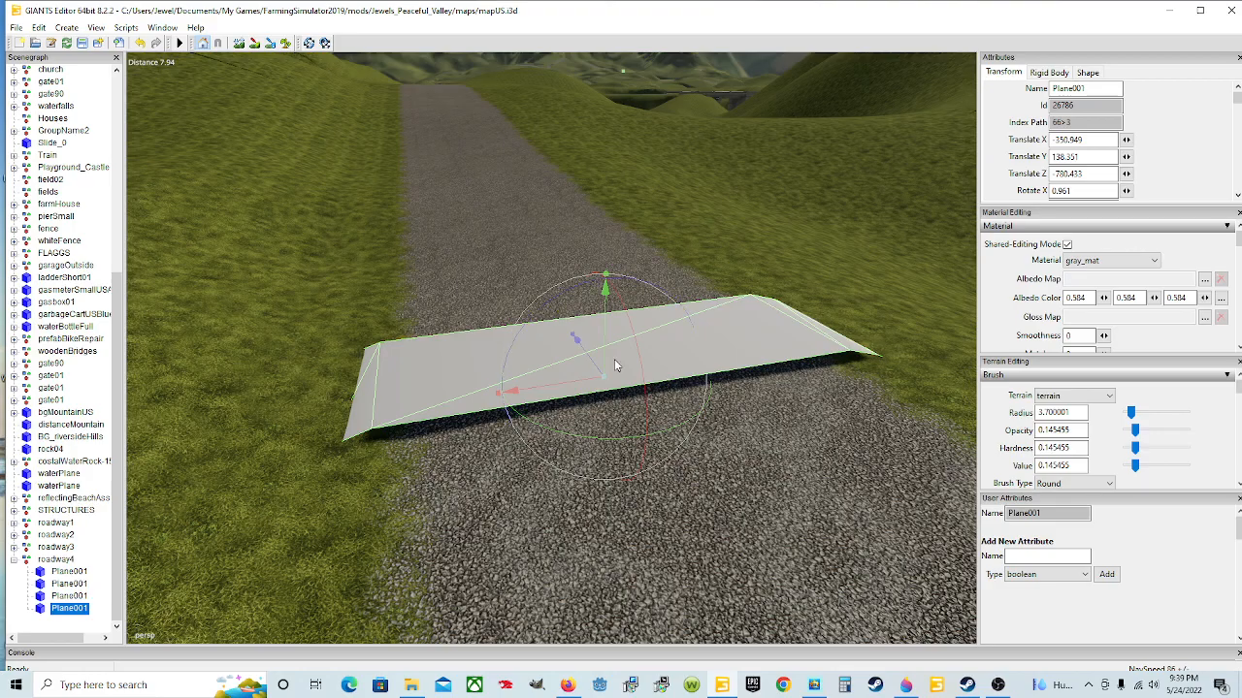
mouse_move(629, 411)
alt+mouse_down()
mouse_move(654, 455)
mouse_move(591, 382)
mouse_move(576, 391)
mouse_move(637, 398)
alt+mouse_up()
scroll(641, 422, down, 4)
scroll(654, 453, up, 4)
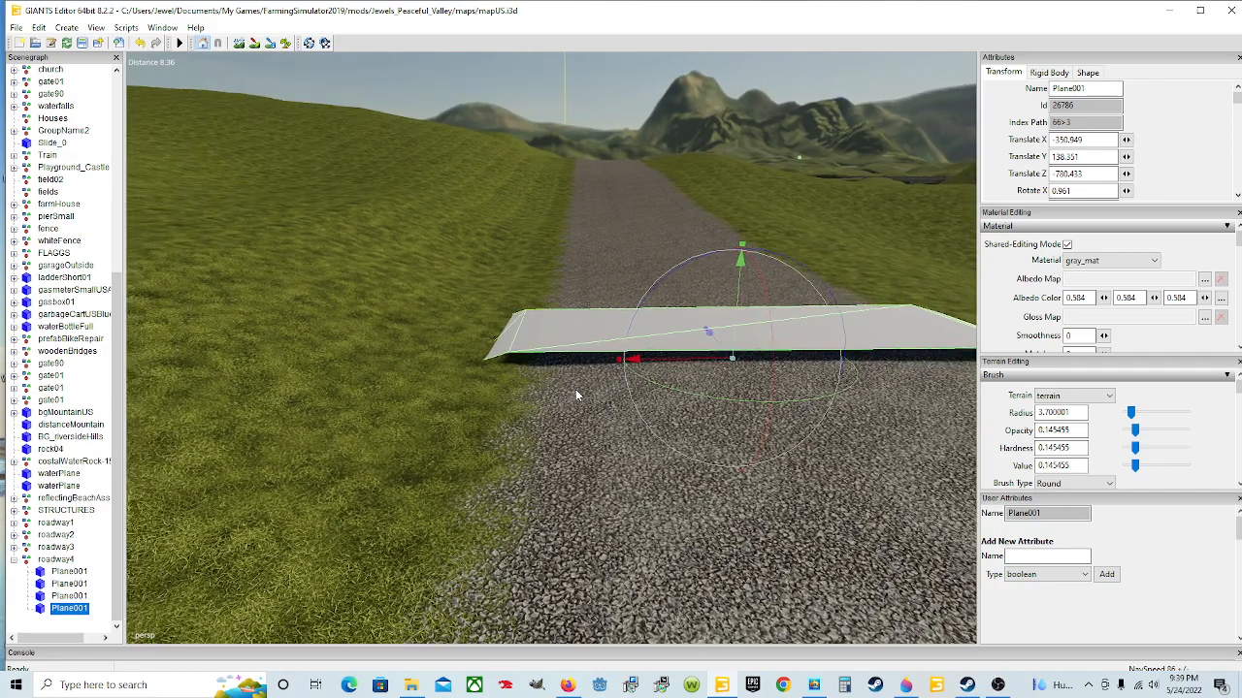
scroll(577, 392, down, 4)
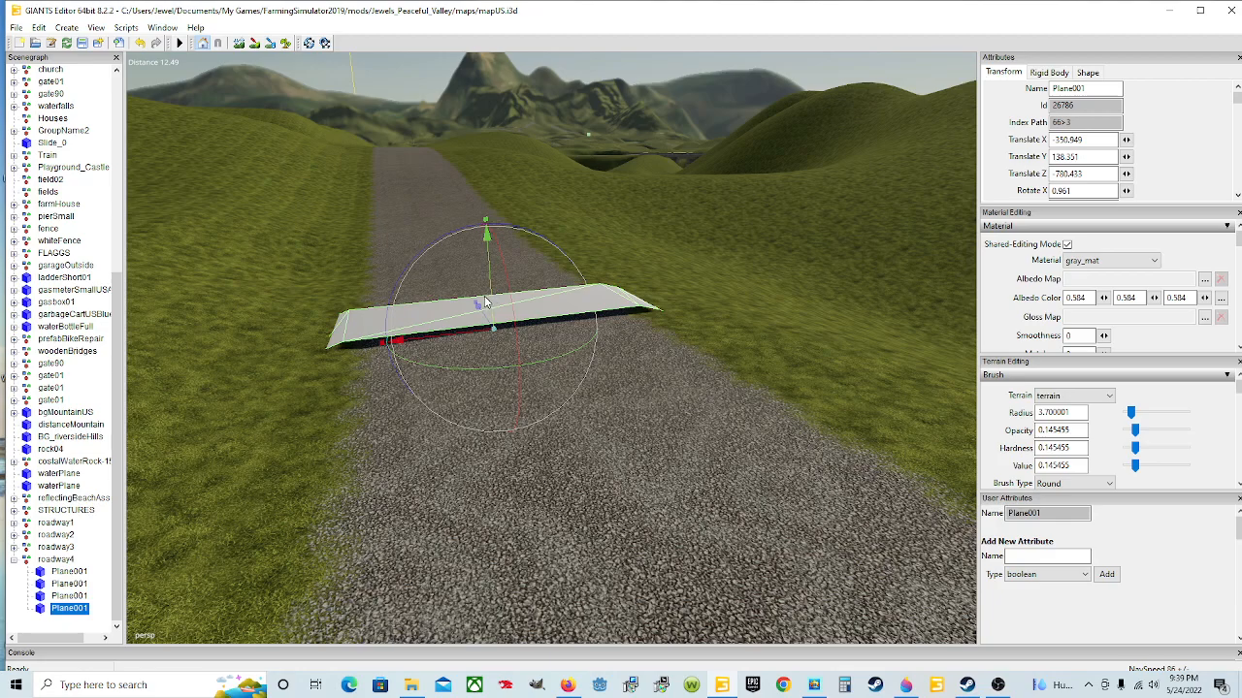
- Duplicate the fourth marker and move the copy along the road to about X -350.878, Y 138.438, Z -771.997
right_drag(483, 300, 687, 540)
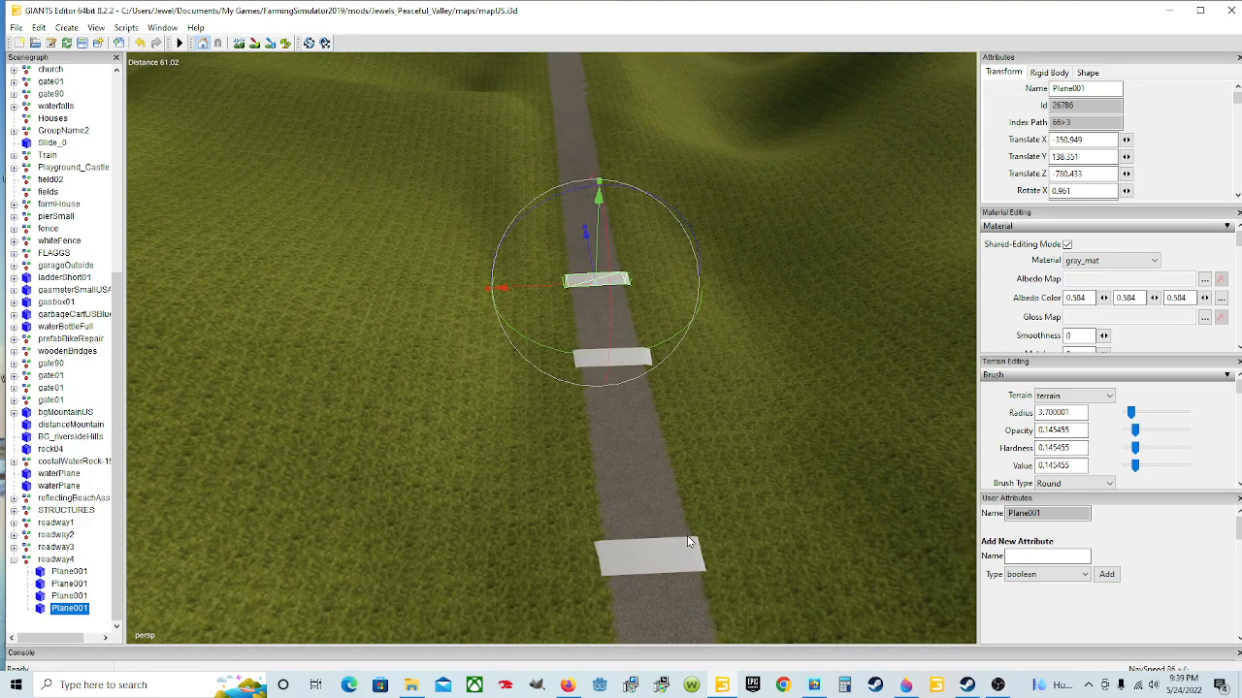
scroll(687, 535, up, 10)
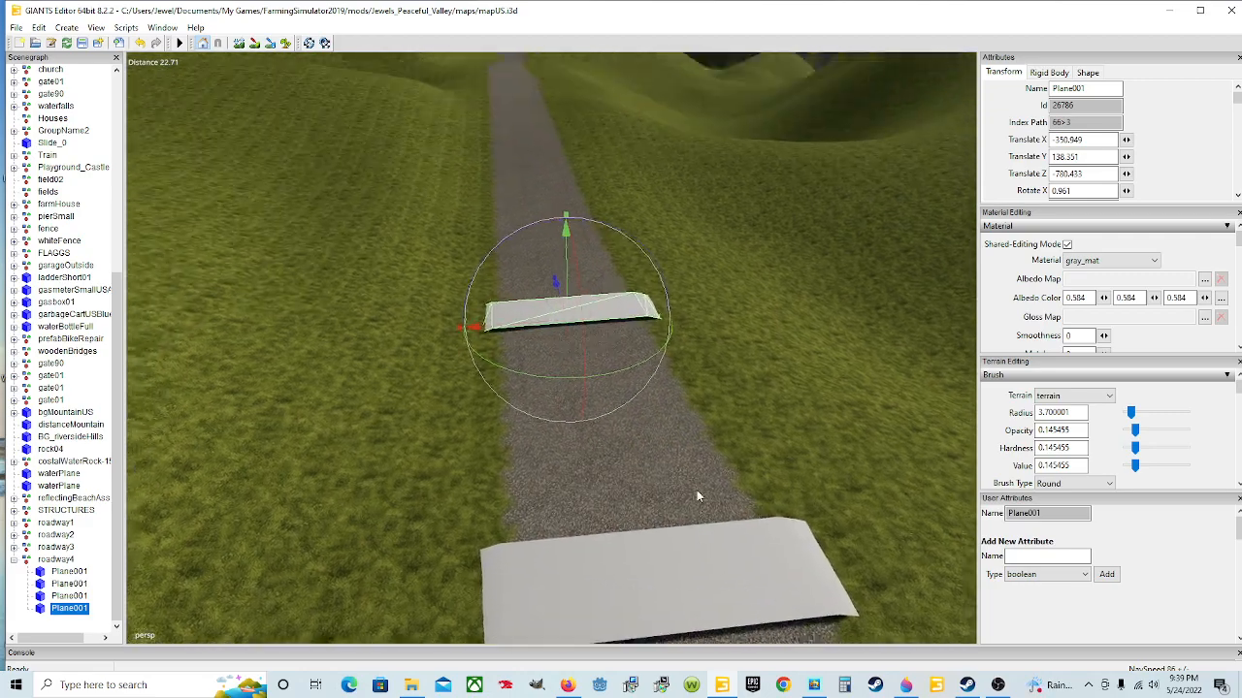
scroll(697, 501, up, 5)
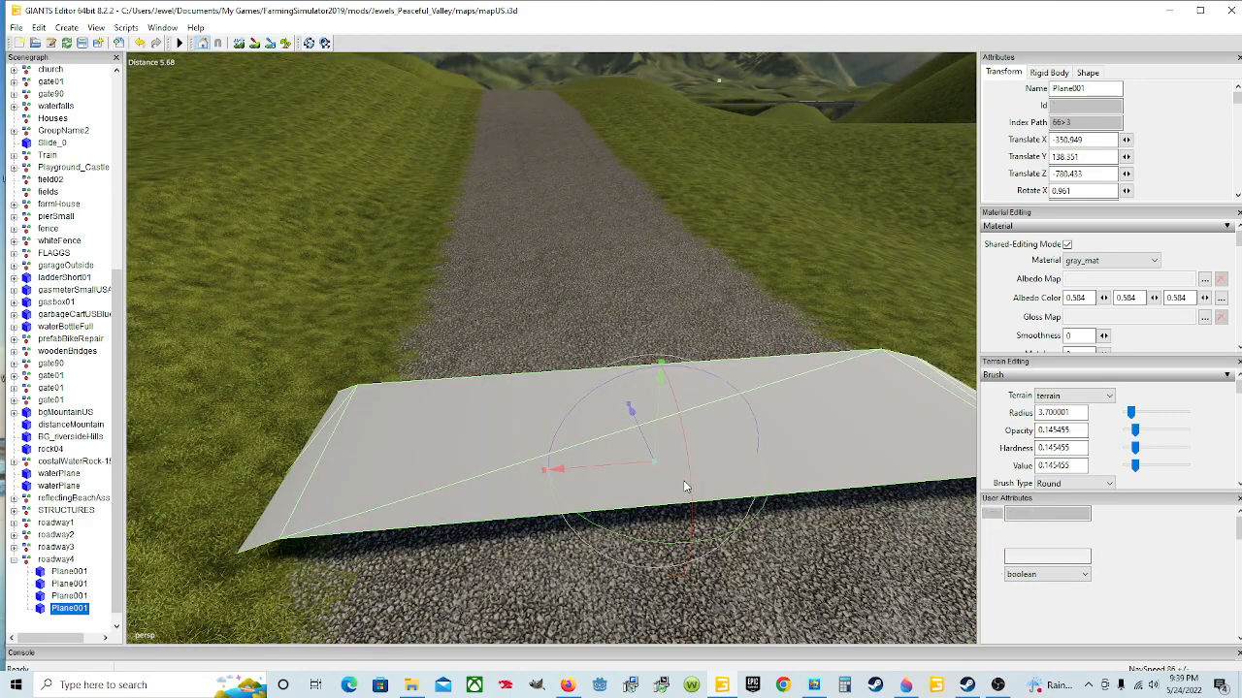
key(ctrl+d)
drag(640, 447, 519, 5)
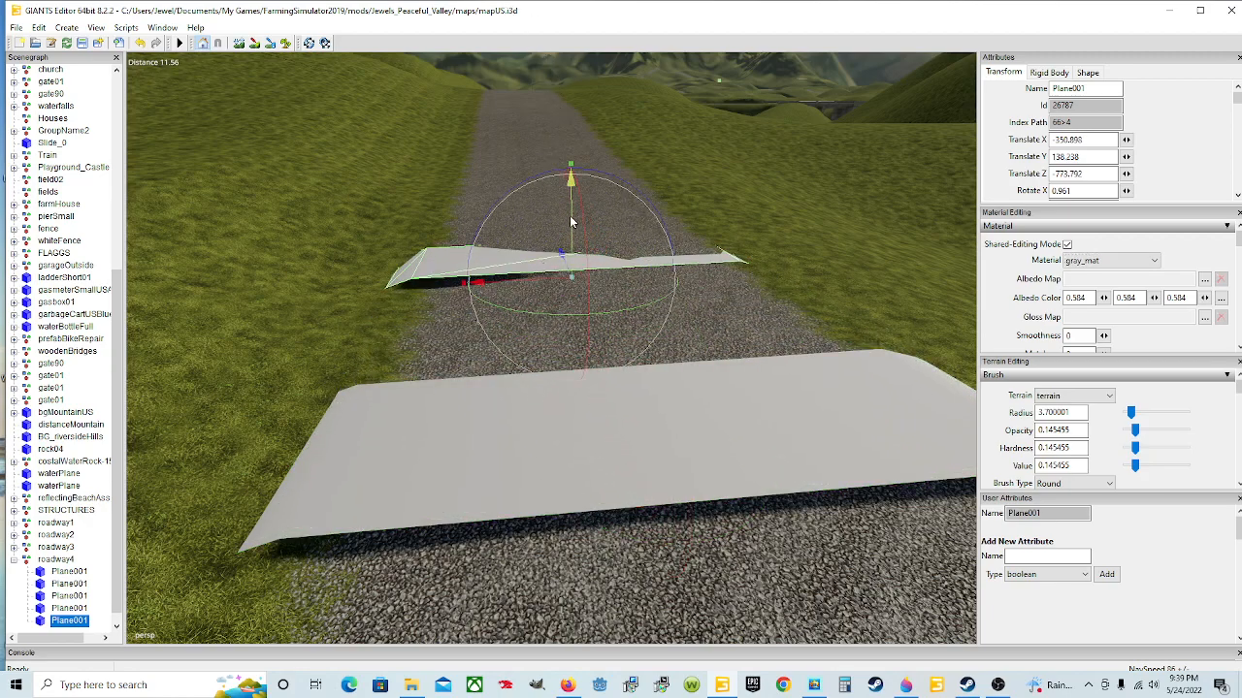
drag(570, 223, 570, 180)
scroll(548, 291, up, 5)
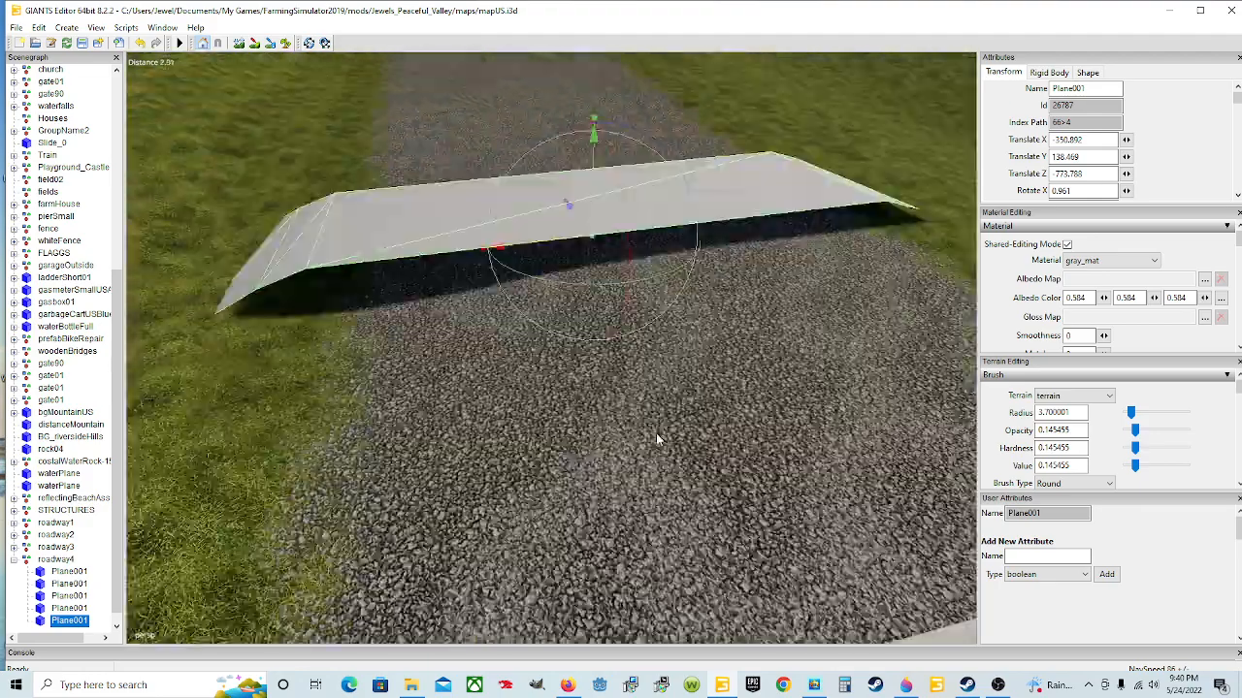
scroll(656, 432, down, 5)
middle_drag(656, 433, 618, 447)
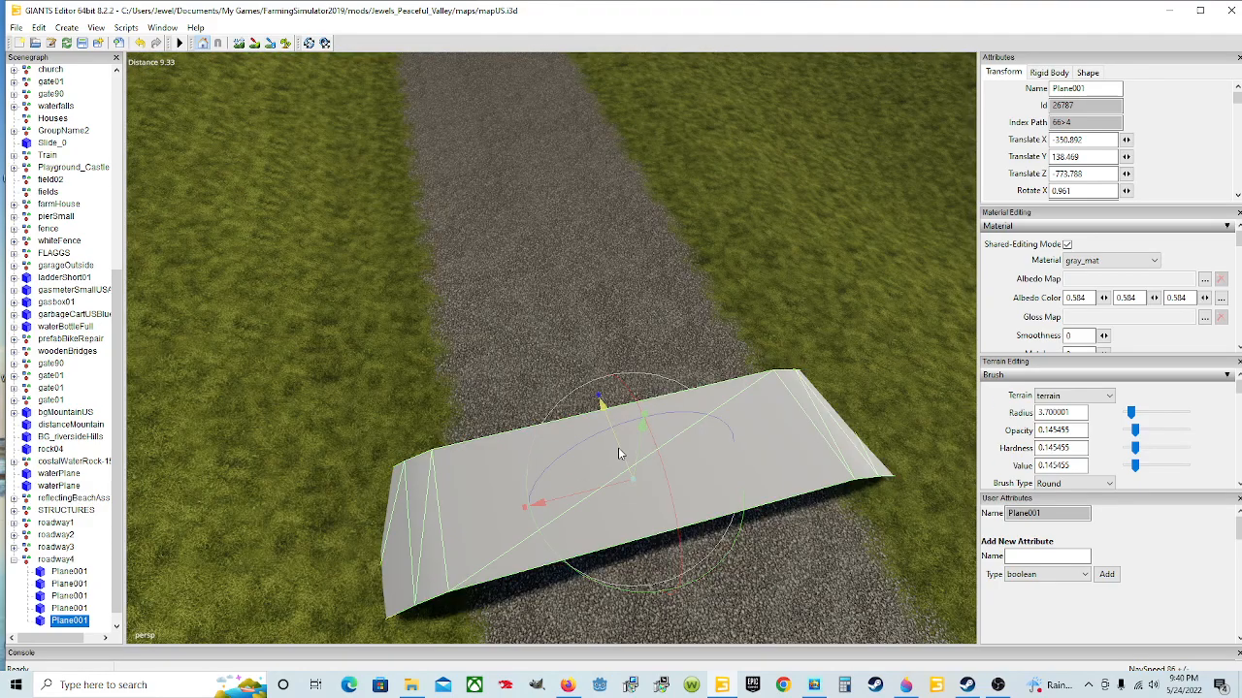
drag(618, 448, 593, 350)
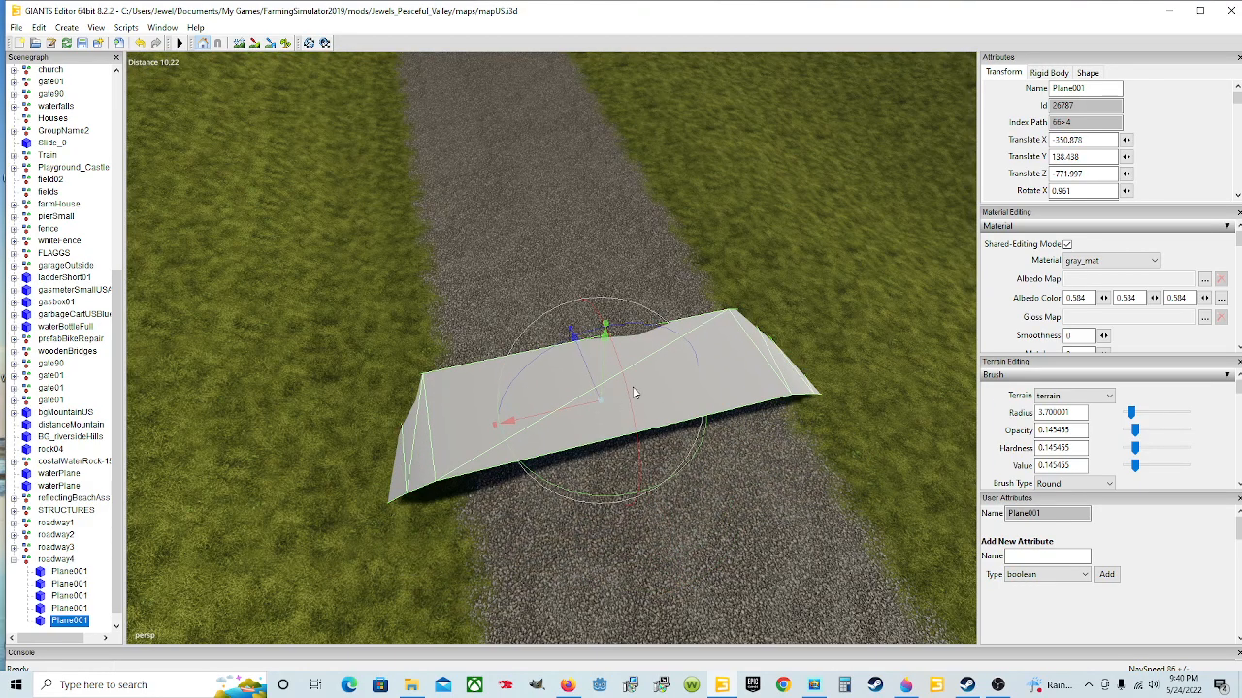
- Center the fifth marker at about X -351.112, tilt it to an X rotation of about -5.647, and raise it to about Y 138.509
drag(632, 387, 625, 493)
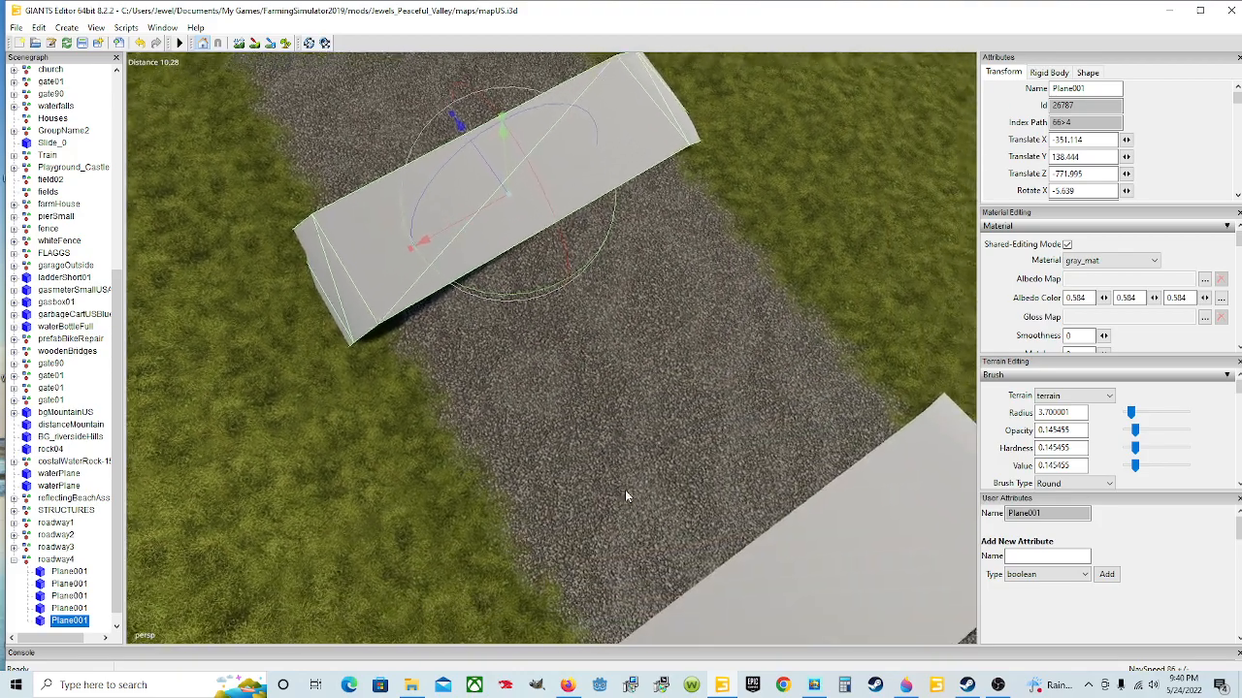
scroll(626, 476, up, 5)
scroll(521, 320, down, 5)
key(f)
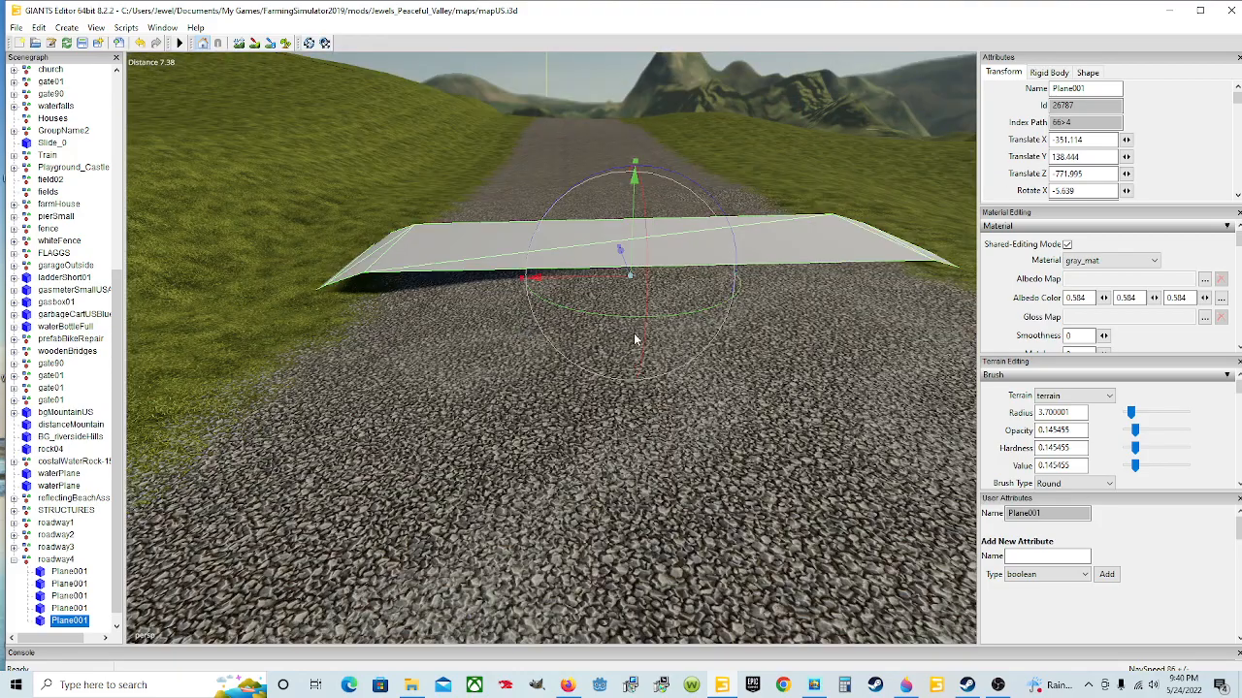
drag(631, 216, 676, 176)
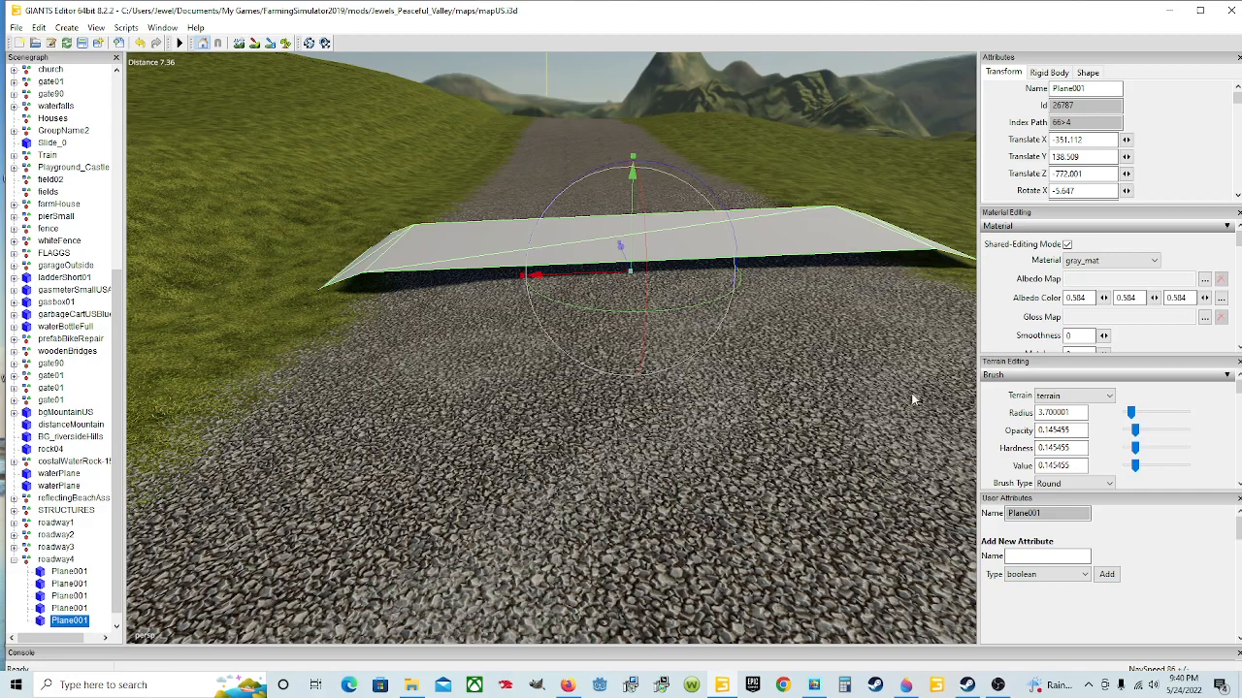
- Move the fifth marker farther along the road to about X -351.071, Y 138.841, Z -767.854
scroll(655, 400, down, 5)
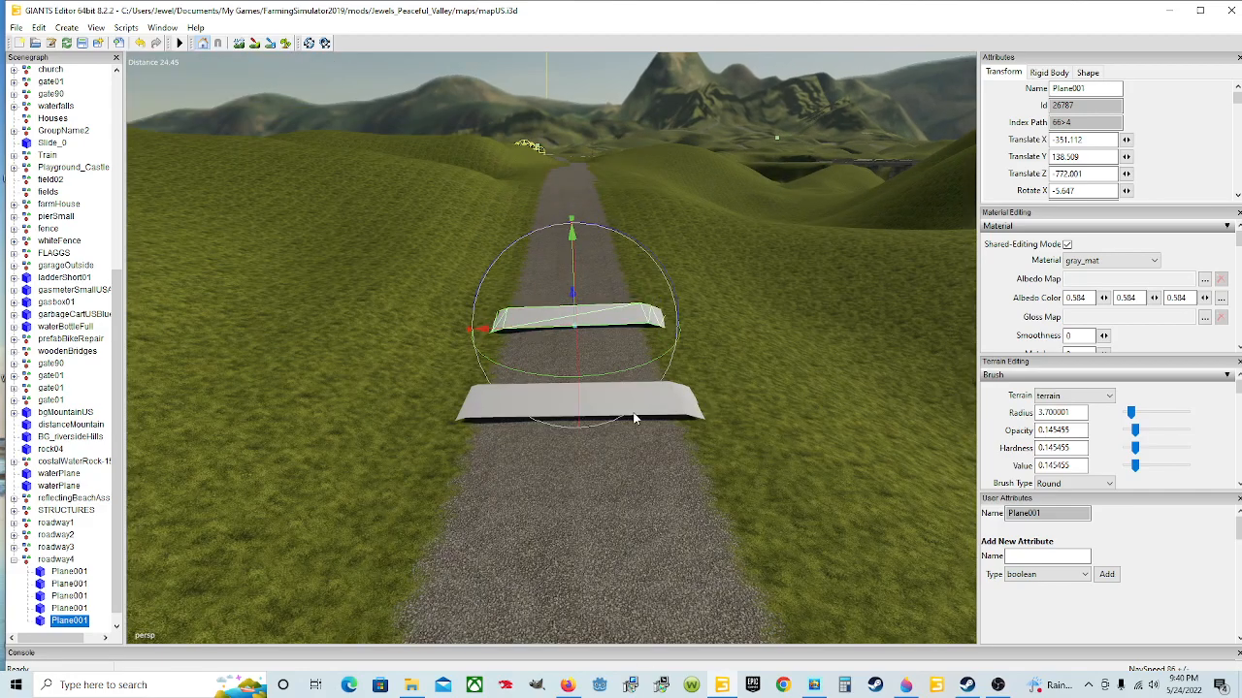
scroll(577, 443, down, 2)
alt+drag(577, 444, 626, 454)
scroll(599, 426, up, 5)
scroll(637, 411, down, 5)
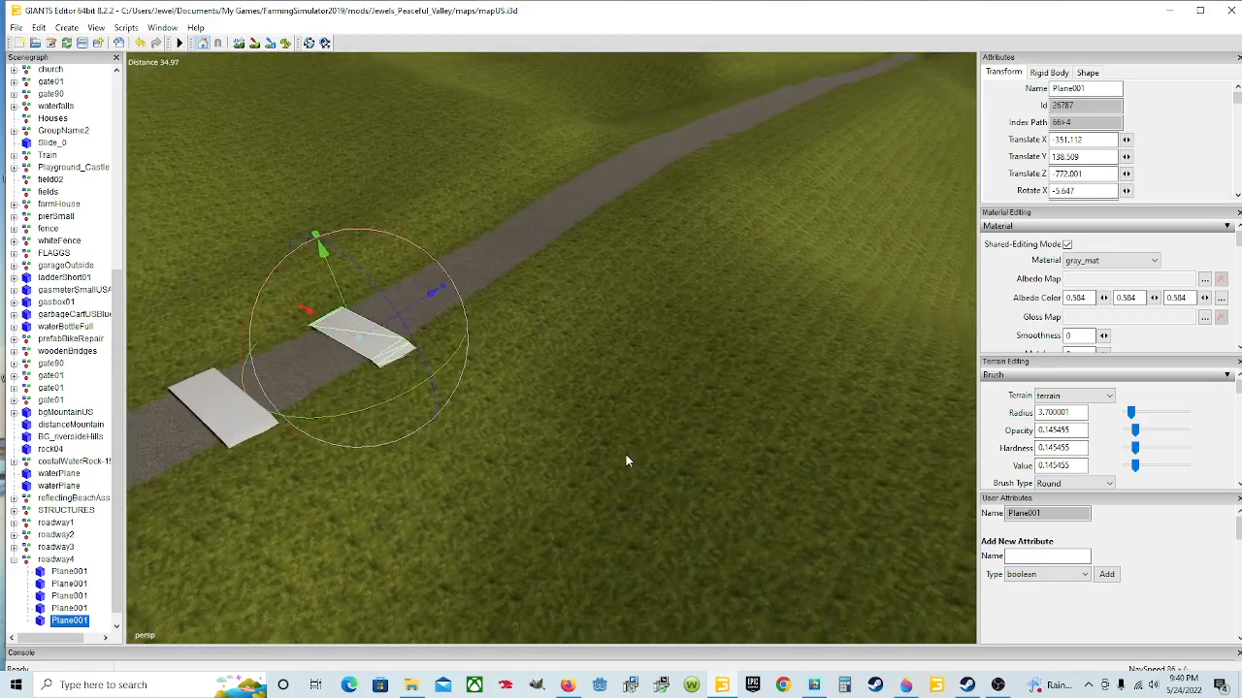
scroll(564, 450, up, 3)
alt+drag(502, 446, 362, 411)
drag(596, 366, 709, 361)
drag(666, 325, 610, 378)
scroll(608, 377, down, 3)
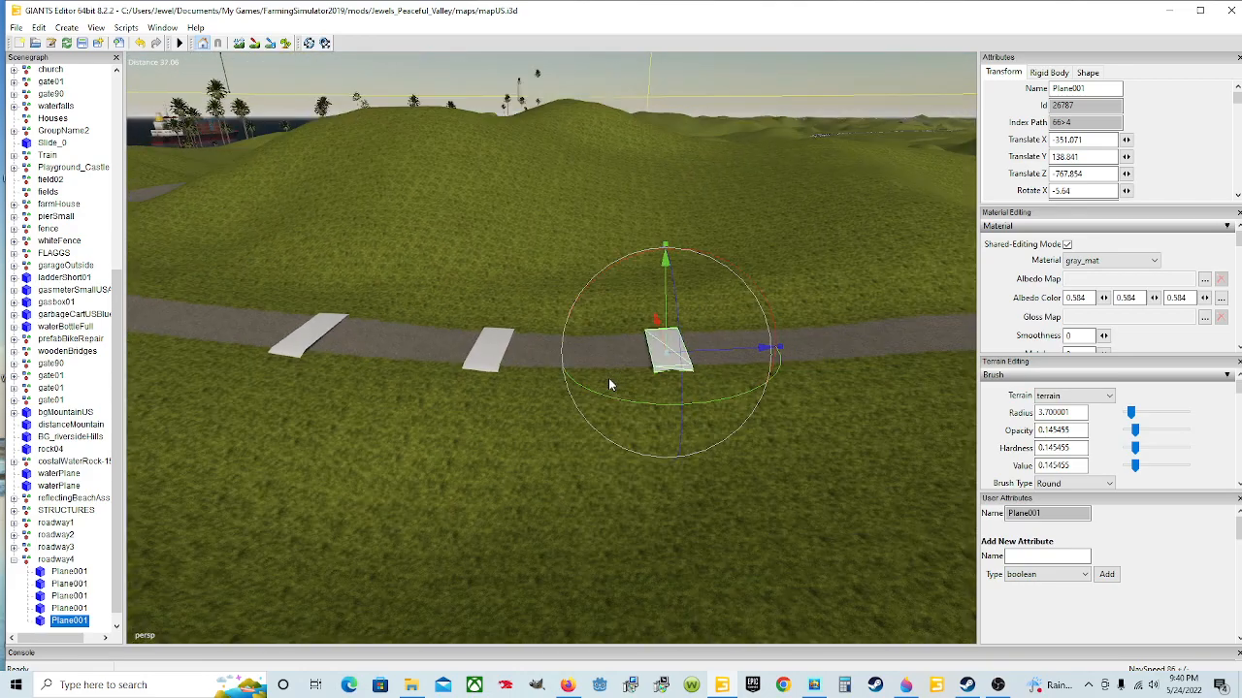
- Duplicate the fifth marker, move the copy to about X -350.916, Y 140.289, Z -753.449, and tilt it to an X rotation of about -8.357
alt+drag(506, 419, 472, 434)
scroll(579, 385, up, 3)
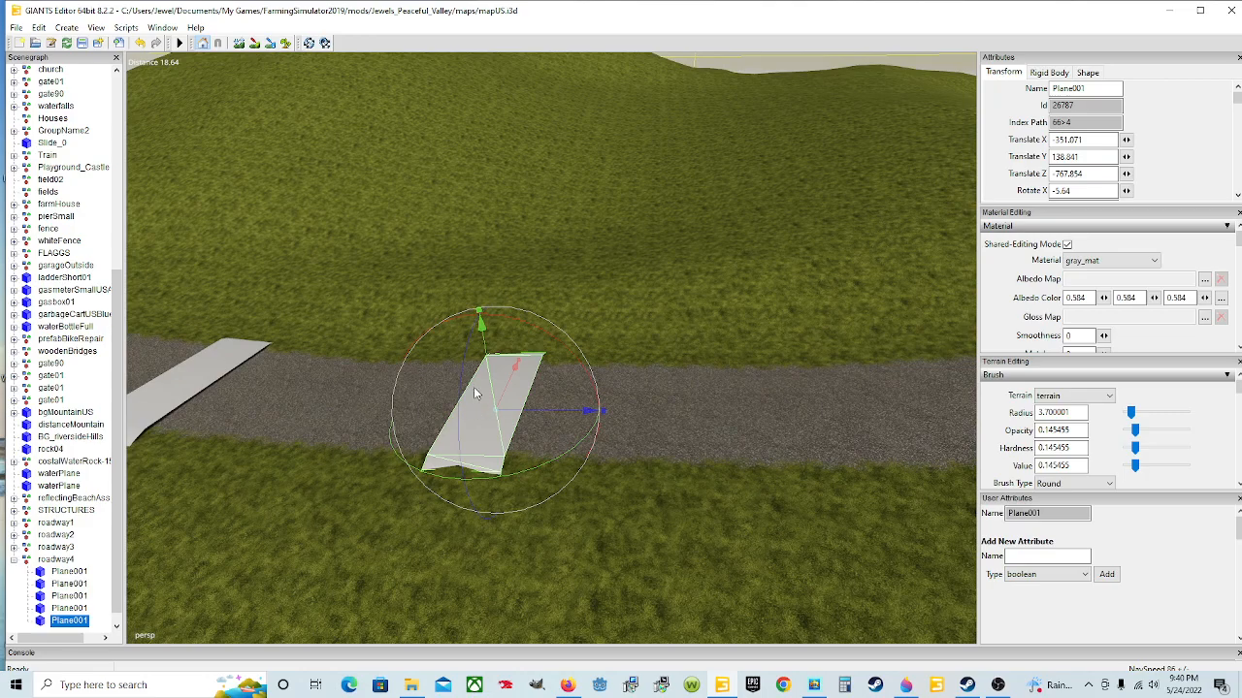
key(ctrl+d)
drag(549, 417, 973, 442)
key(f)
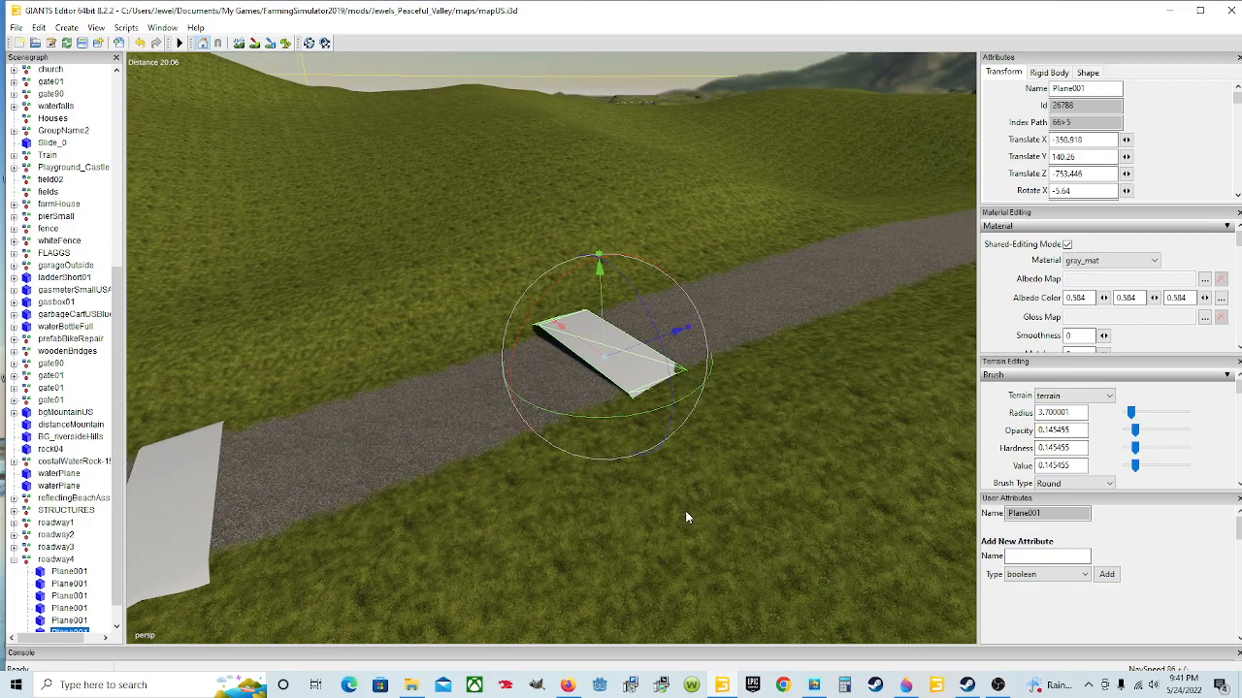
drag(615, 264, 543, 295)
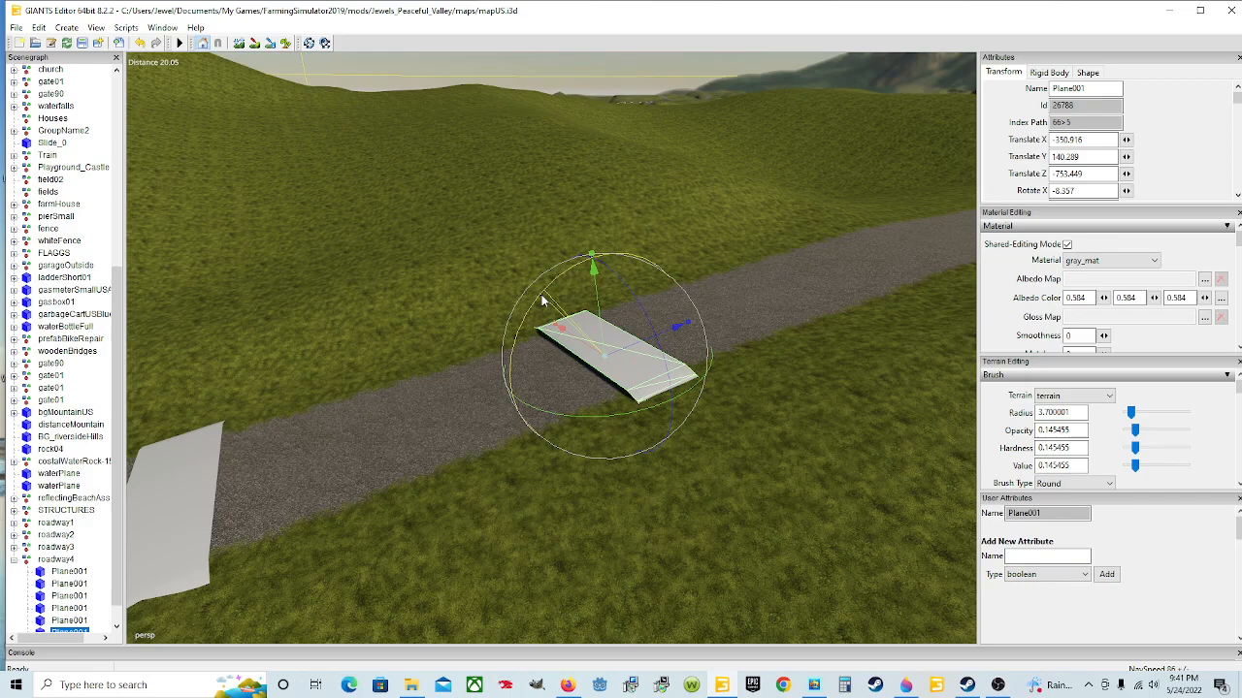
- Duplicate the sixth marker and move the copy farther up the road to about X -350.679, Y 142.812, Z -736.207
key(ctrl+d)
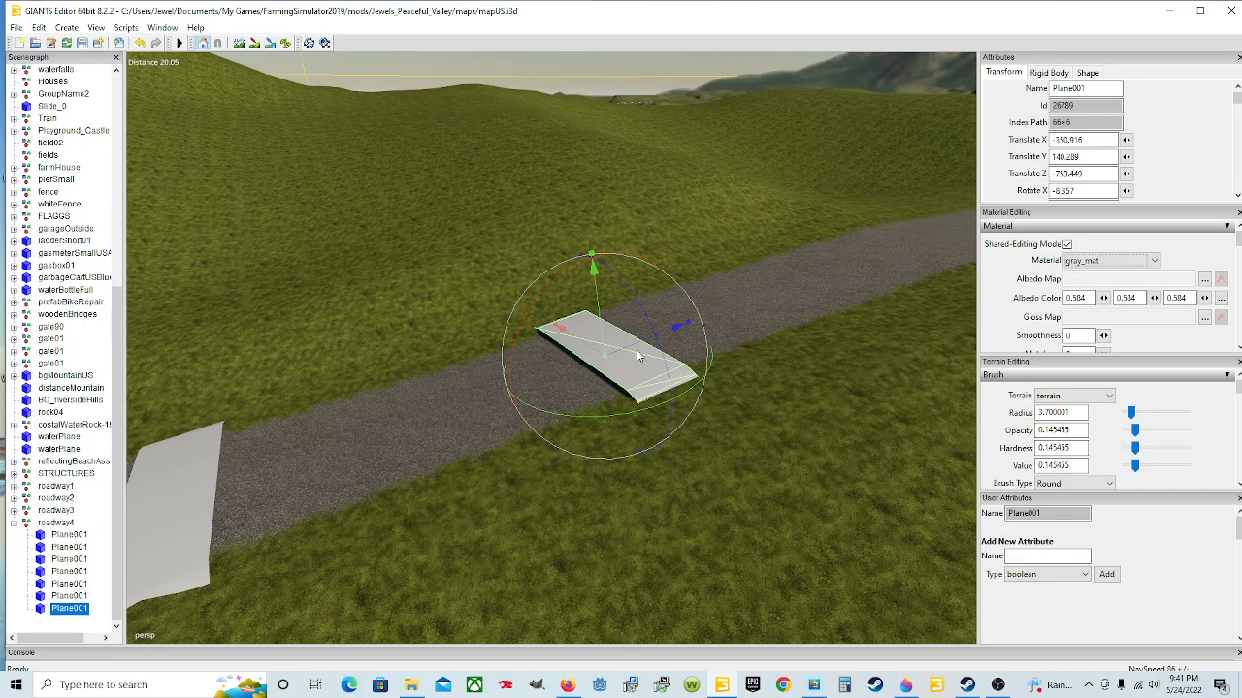
drag(636, 349, 936, 221)
right_drag(848, 365, 527, 411)
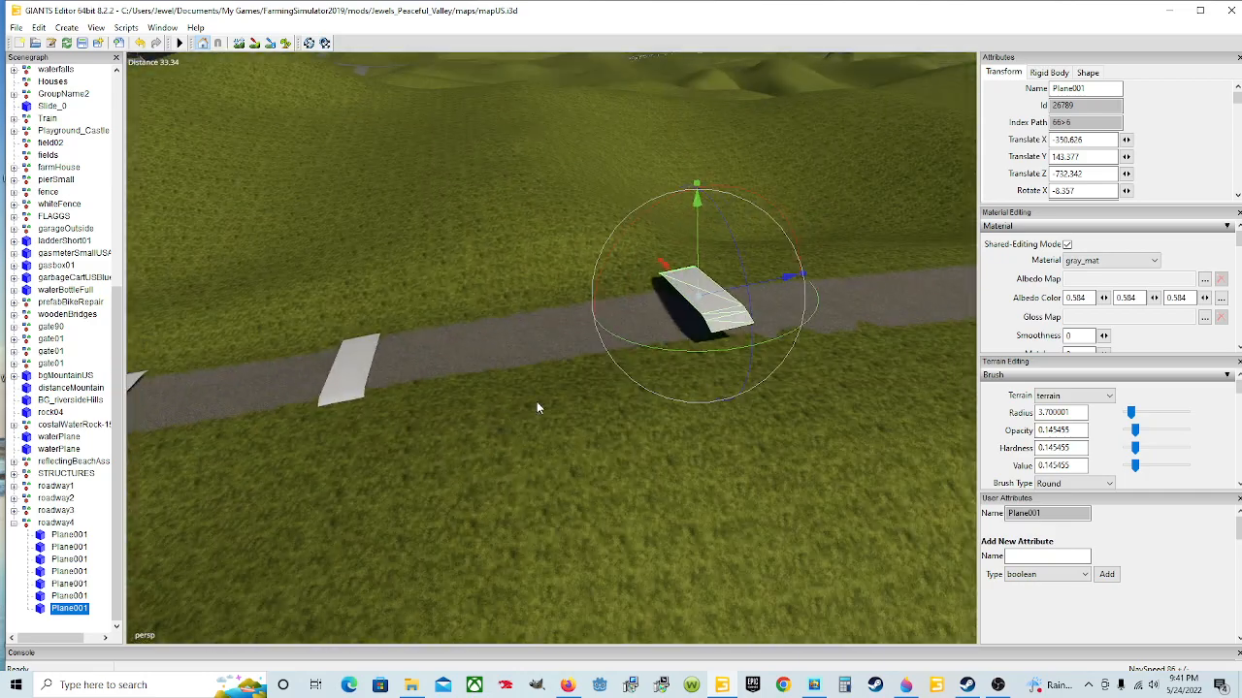
drag(737, 301, 628, 284)
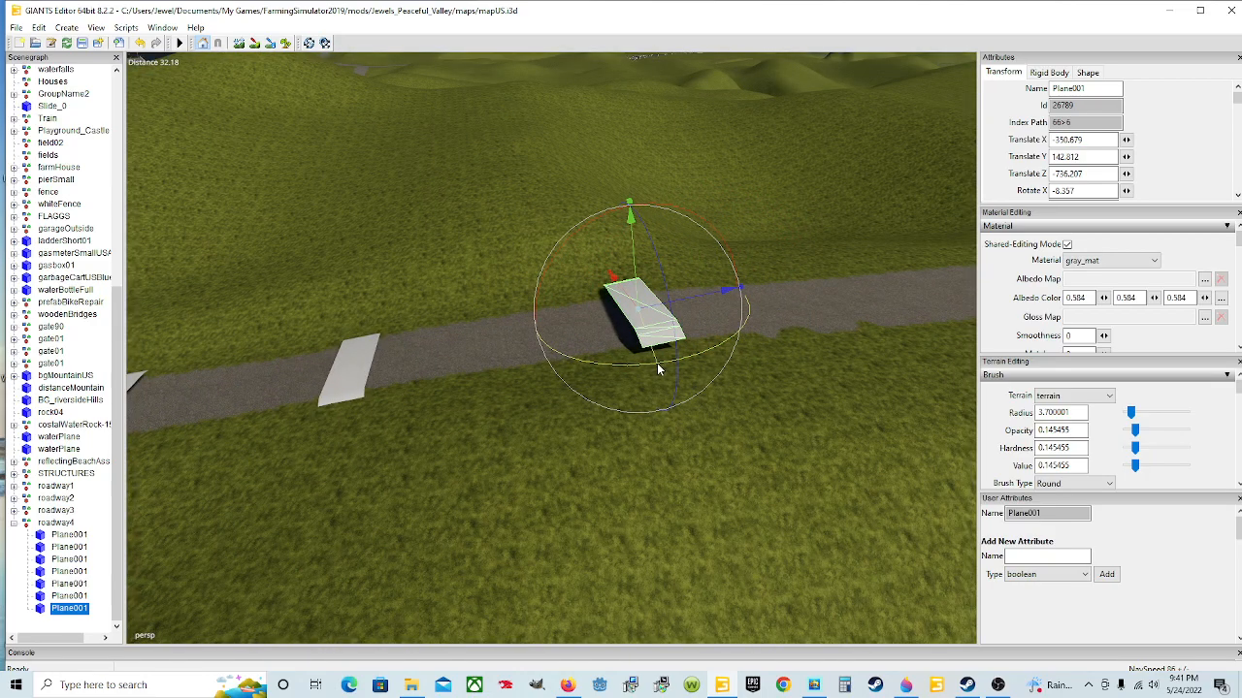
- Lower the seventh marker to about Y 142.265 and match the road slope with an X rotation of about -5.314
mouse_move(629, 270)
mouse_down()
mouse_move(631, 281)
mouse_move(632, 271)
mouse_up()
drag(679, 224, 660, 281)
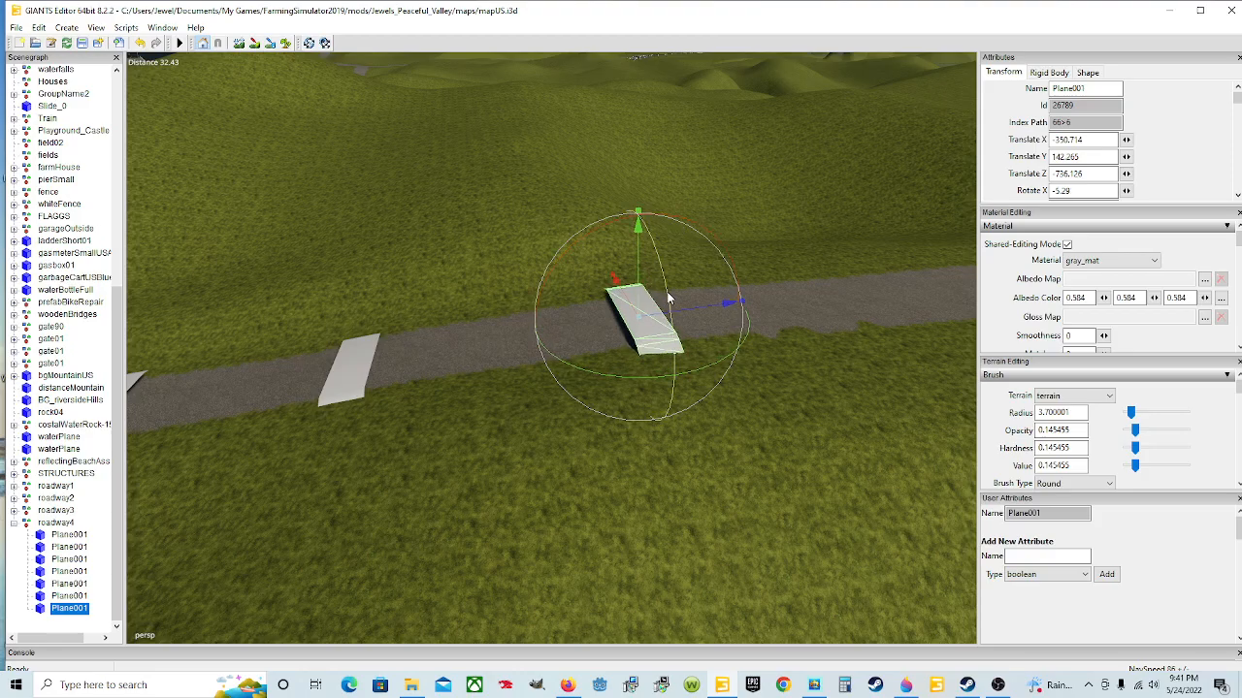
right_drag(667, 299, 629, 370)
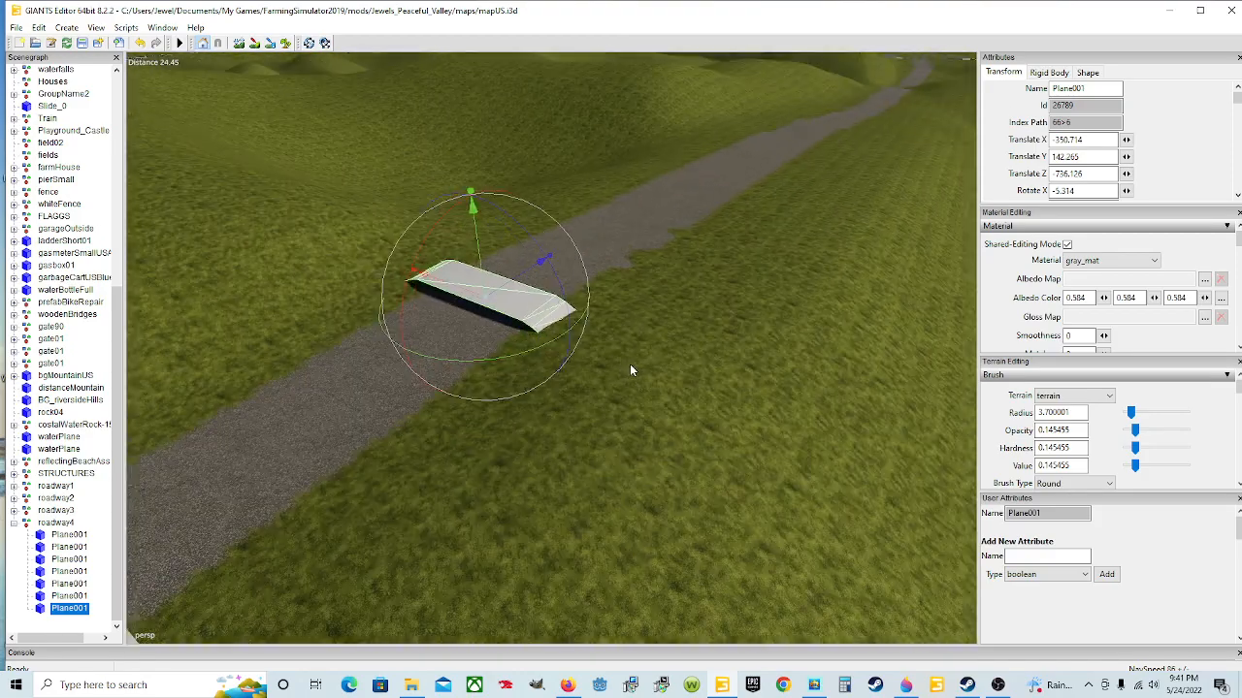
- Lower the seventh marker to about Y 141.961 and tilt it to an X rotation of about -6.751 to follow the road
drag(482, 254, 505, 287)
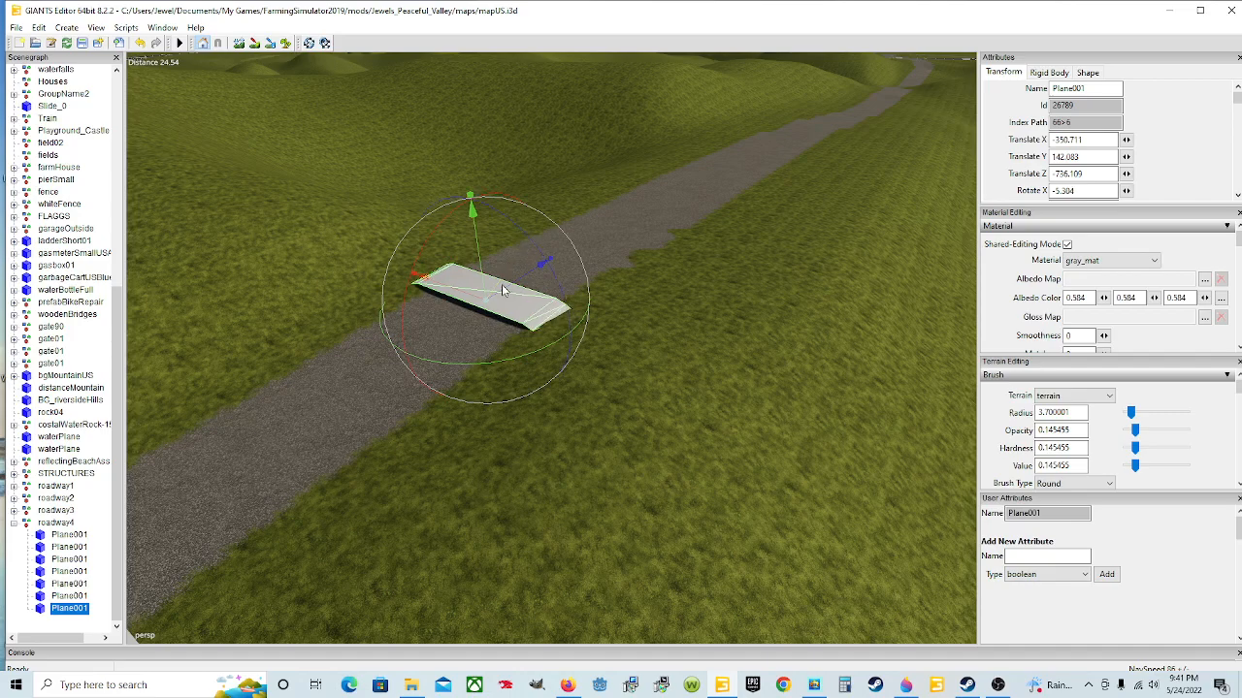
key(f)
scroll(452, 286, up, 3)
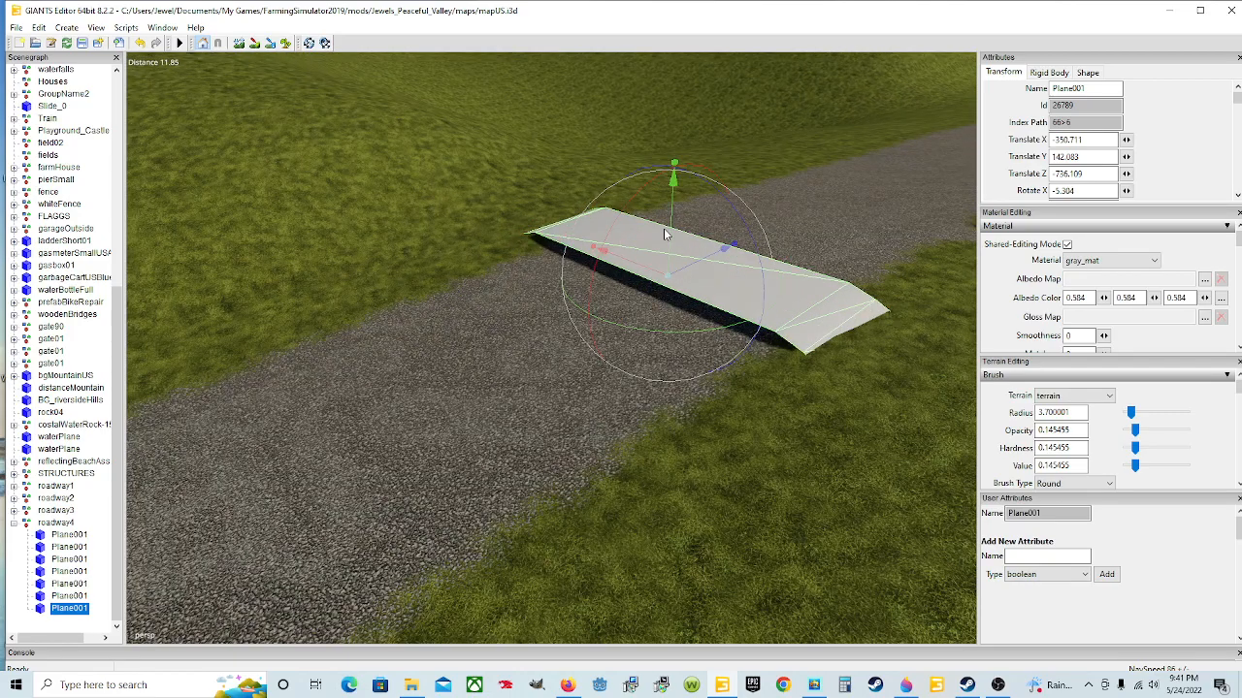
drag(663, 233, 668, 236)
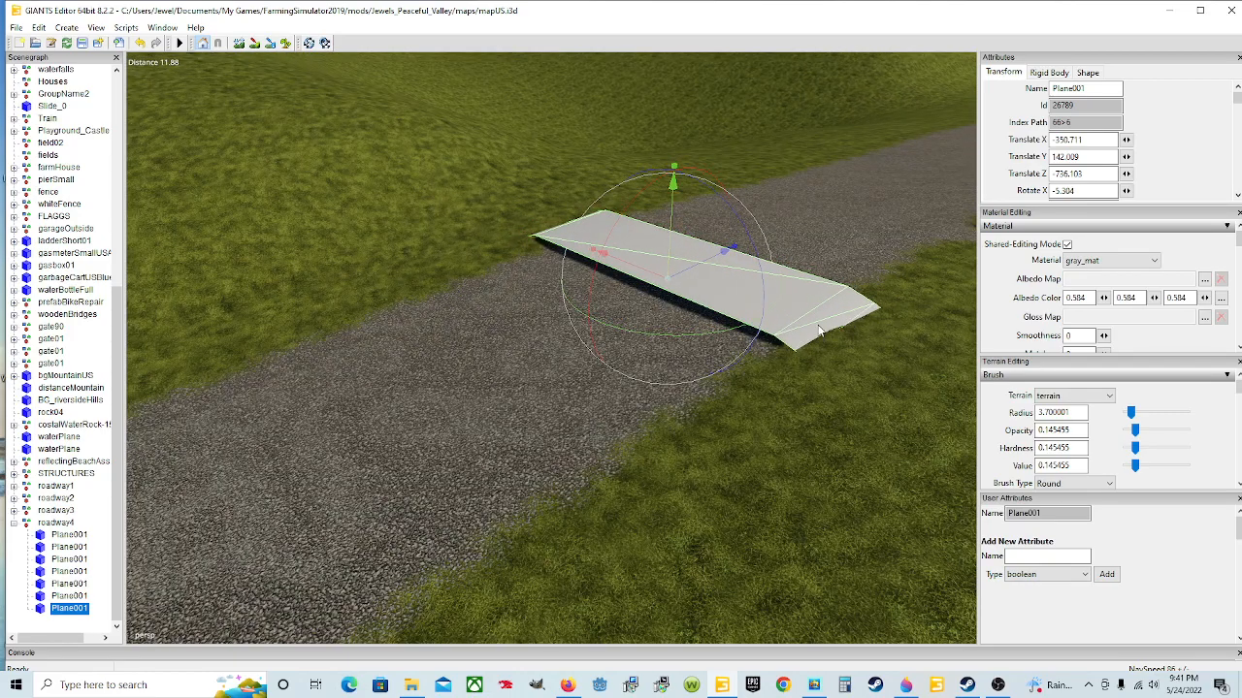
drag(674, 233, 671, 237)
right_drag(671, 236, 275, 355)
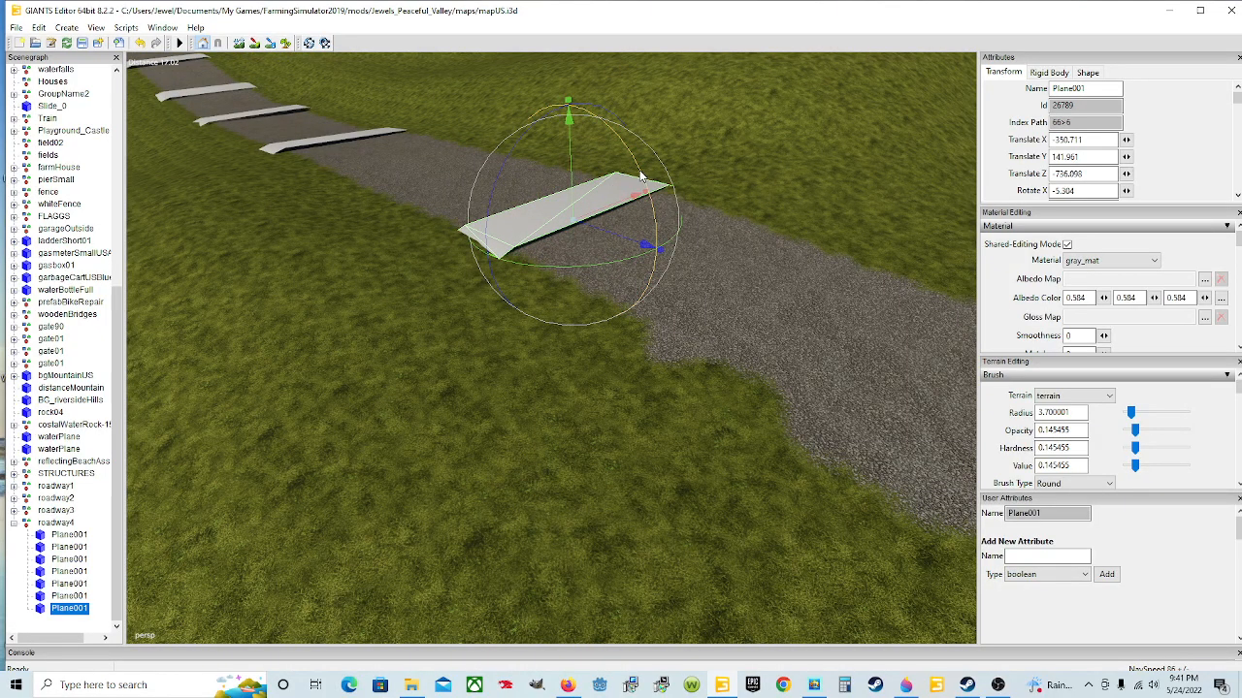
drag(640, 177, 618, 187)
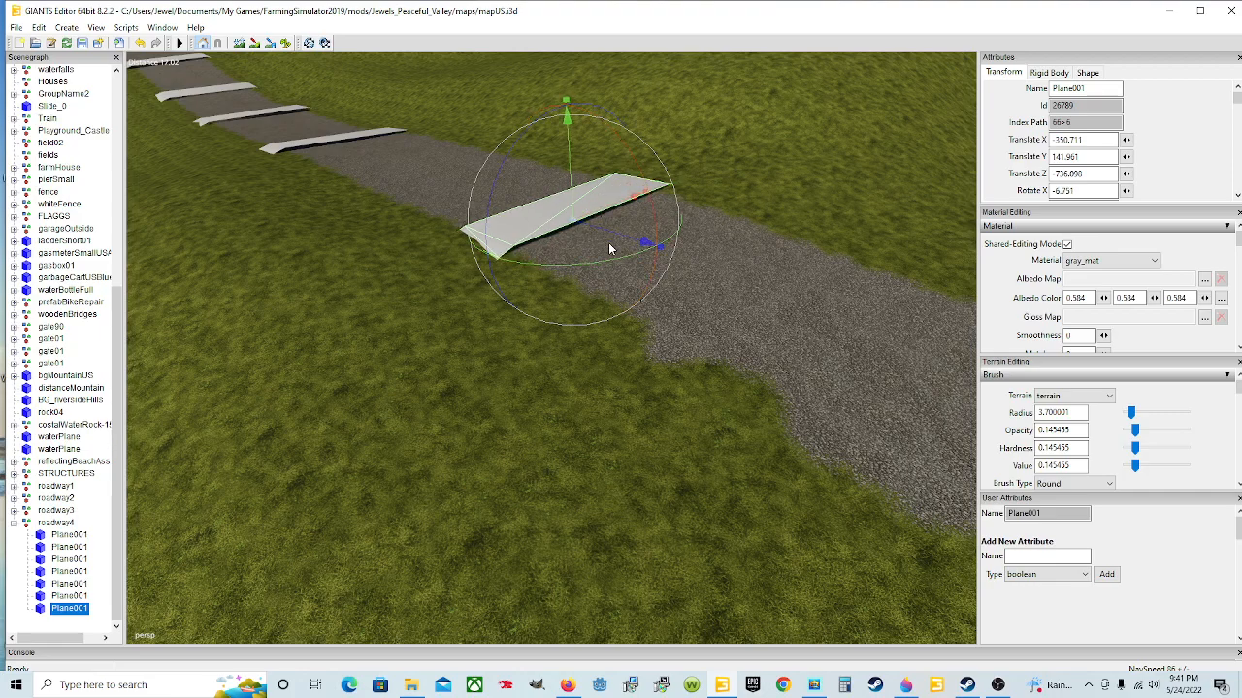
- Duplicate the seventh marker, move the copy to about X -350.813, Y 142.268, Z -729.554, and set its X rotation to about 3.027
key(ctrl+d)
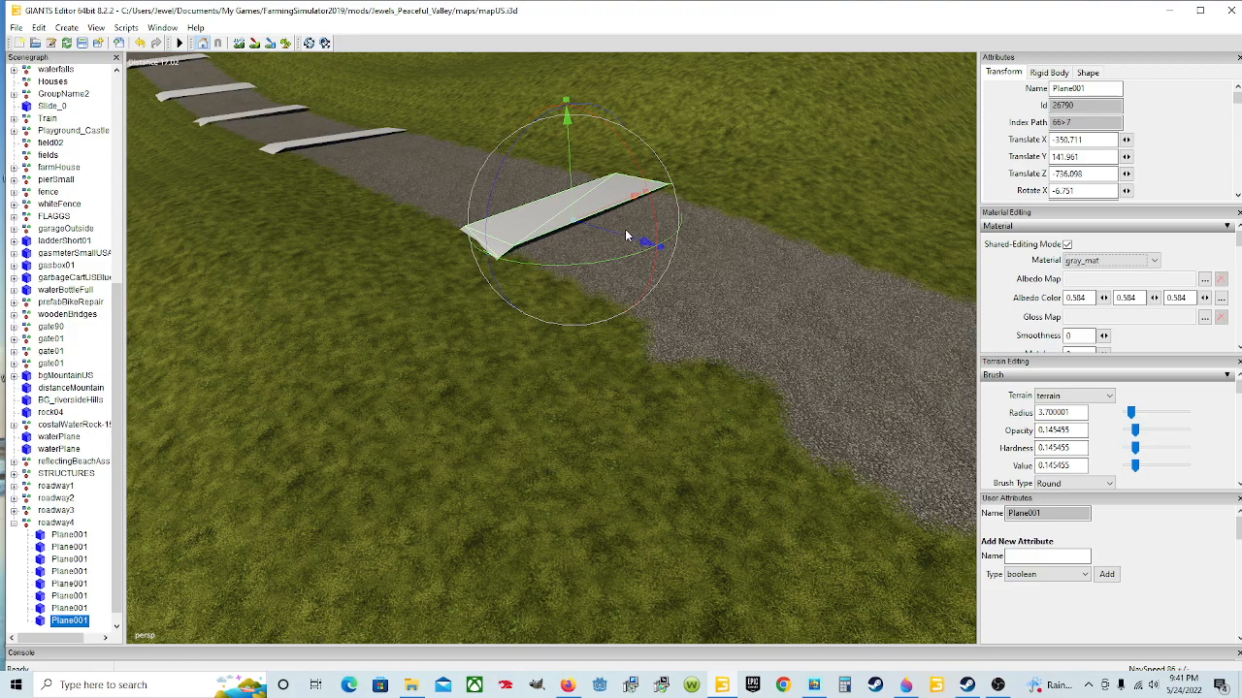
drag(623, 243, 851, 246)
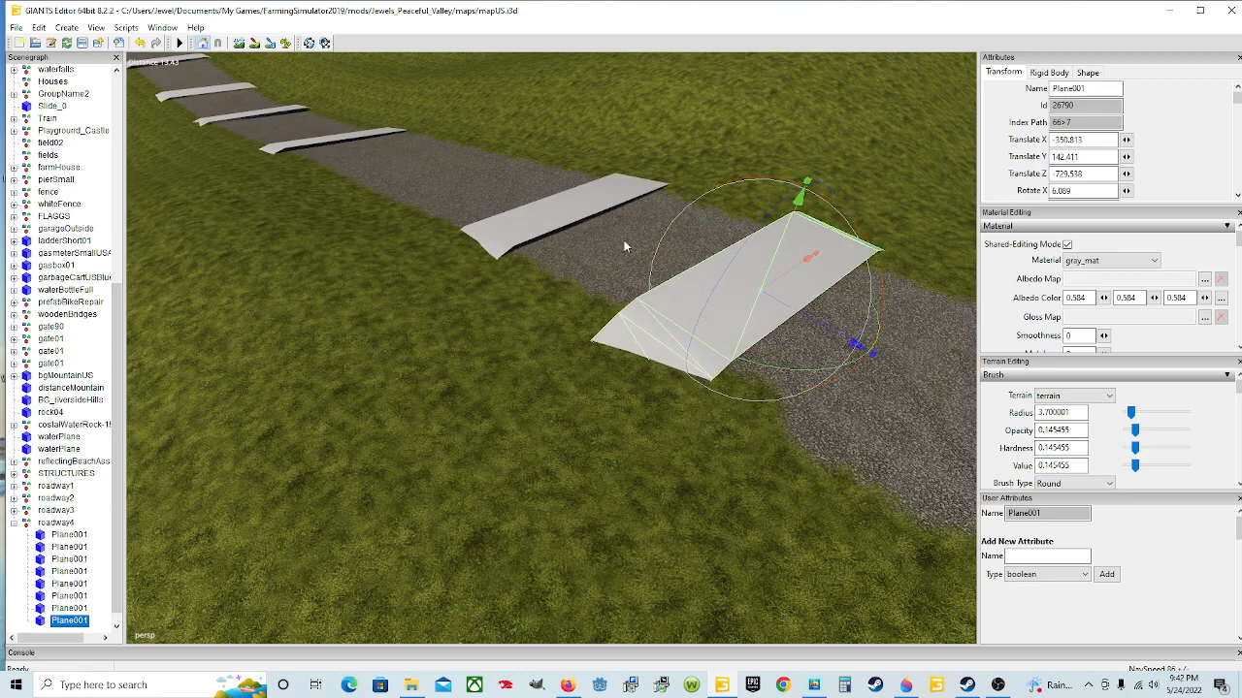
drag(789, 229, 780, 234)
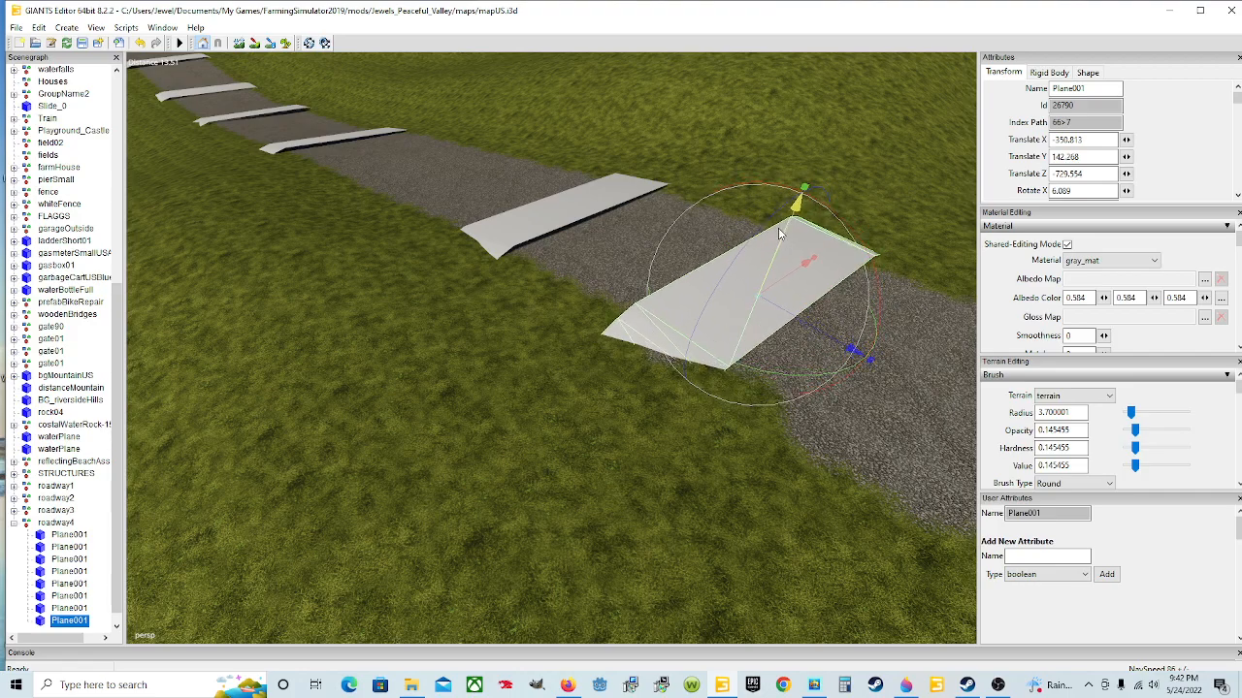
drag(825, 221, 822, 217)
- Lower the eighth marker to about Y 142.09 and level it to an X rotation of about 0.872
alt+drag(634, 254, 779, 291)
scroll(581, 248, up, 5)
scroll(779, 291, down, 3)
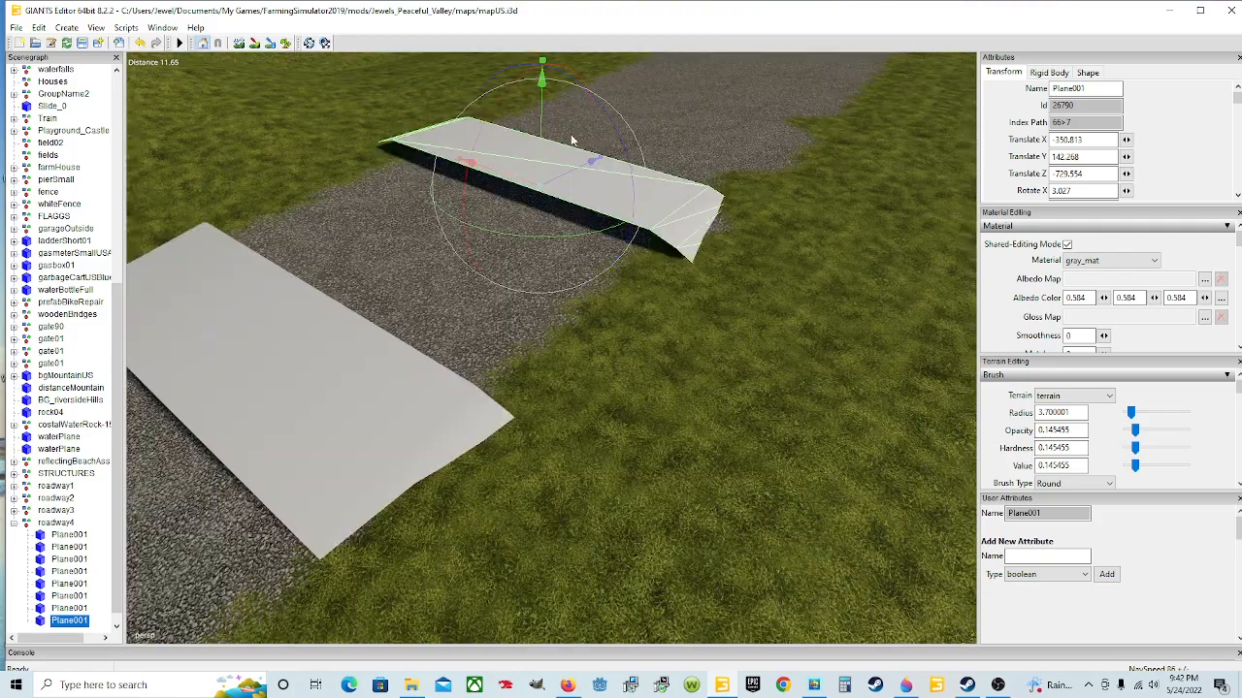
drag(539, 131, 494, 121)
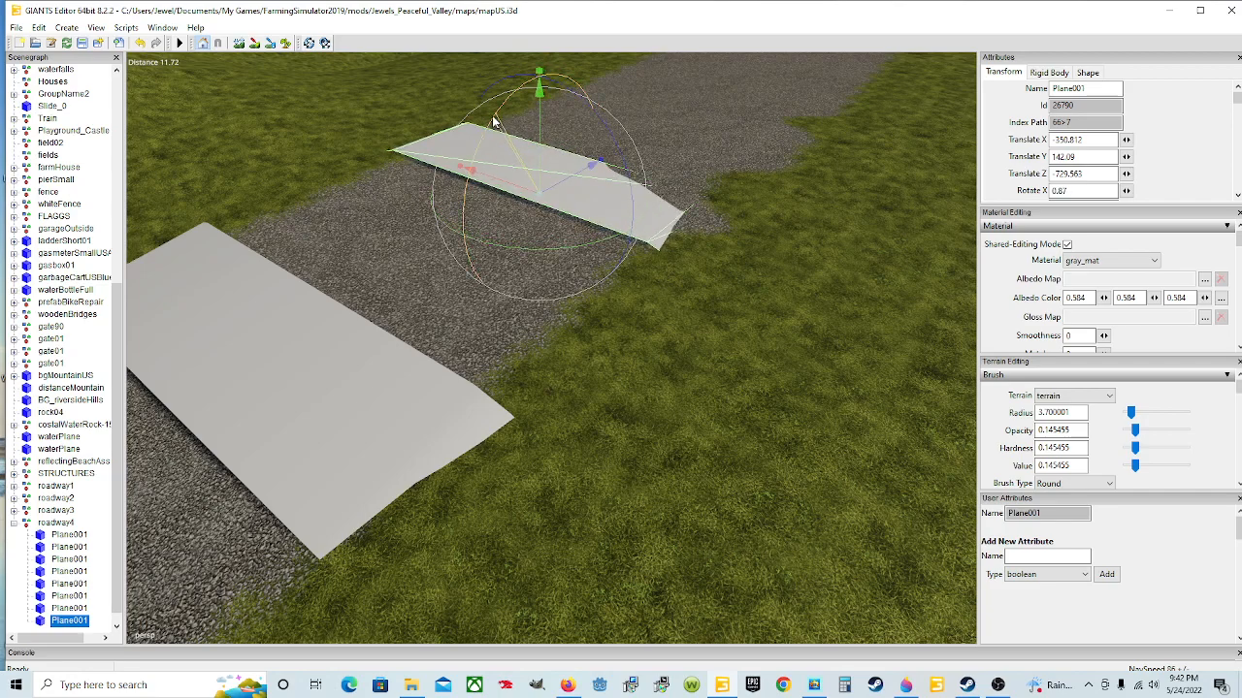
mouse_move(618, 147)
mouse_down()
mouse_move(562, 161)
mouse_move(604, 132)
mouse_up()
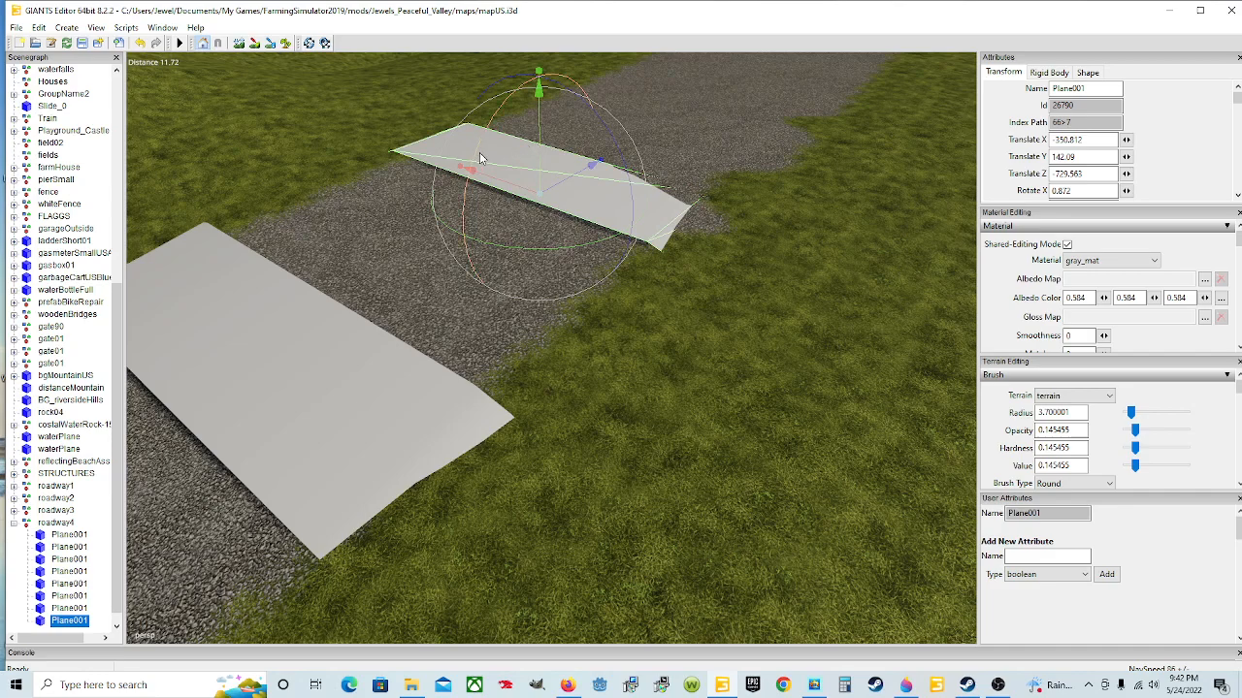
- Move the eighth marker to about X -351.472, Y 142.193, Z -726.124 and adjust its X rotation to about -0.719
drag(483, 152, 728, 146)
key(f)
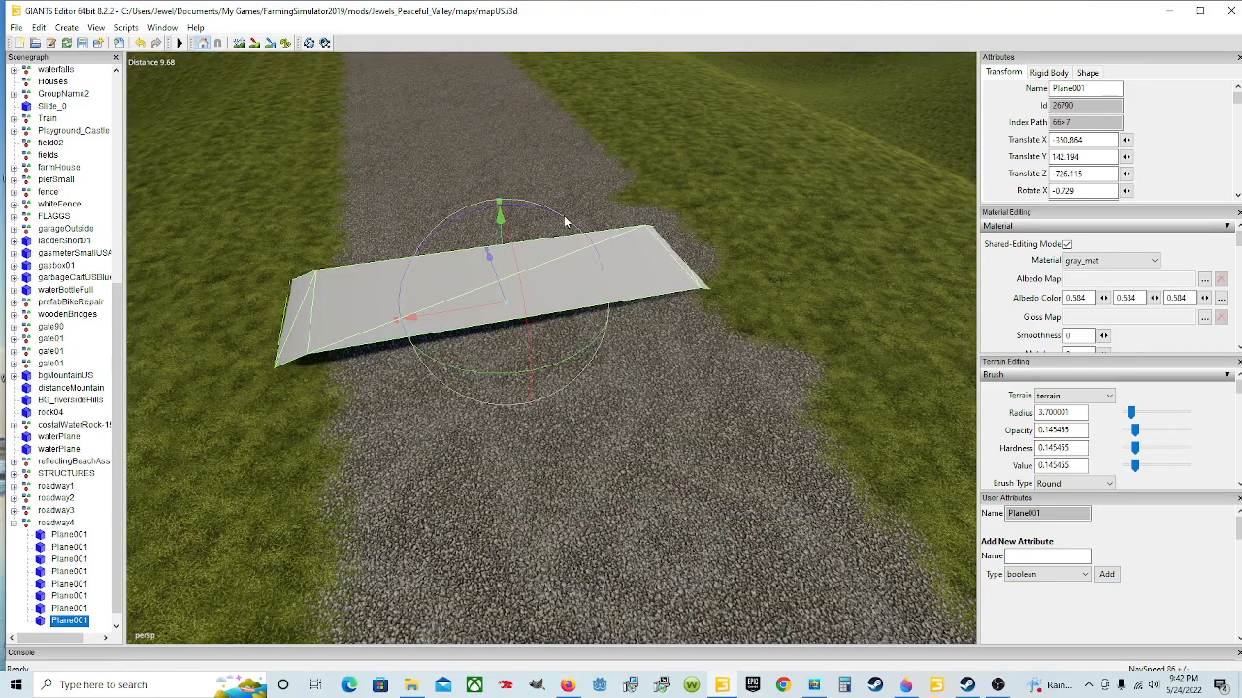
drag(463, 309, 504, 301)
drag(511, 208, 511, 209)
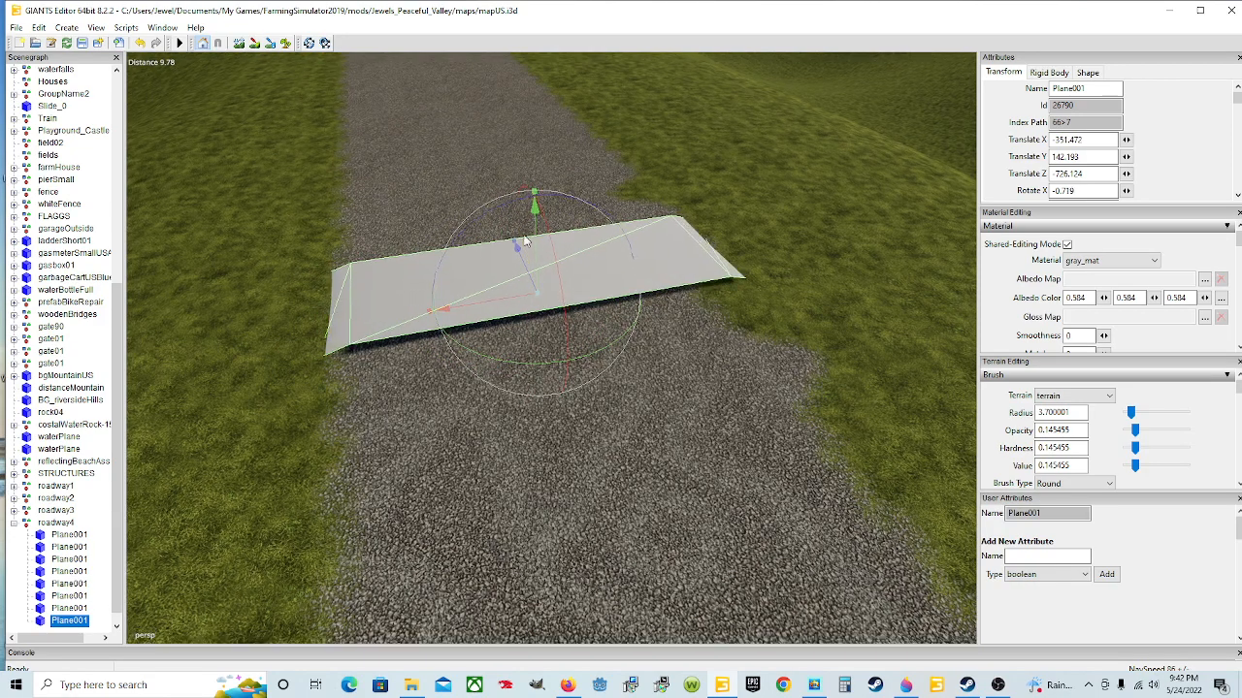
- Duplicate the eighth marker and move the copy along the road to about X -351.703, Y 142.385, Z -711.03
scroll(514, 260, down, 8)
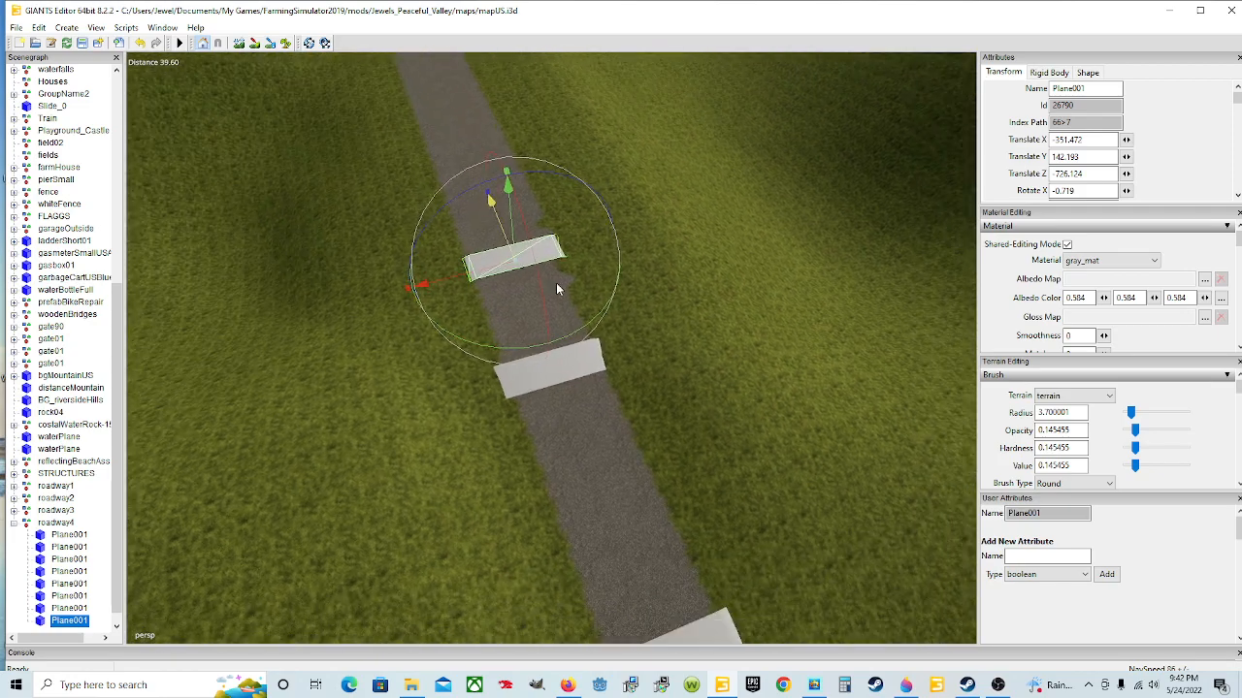
scroll(557, 283, up, 6)
alt+drag(557, 283, 517, 203)
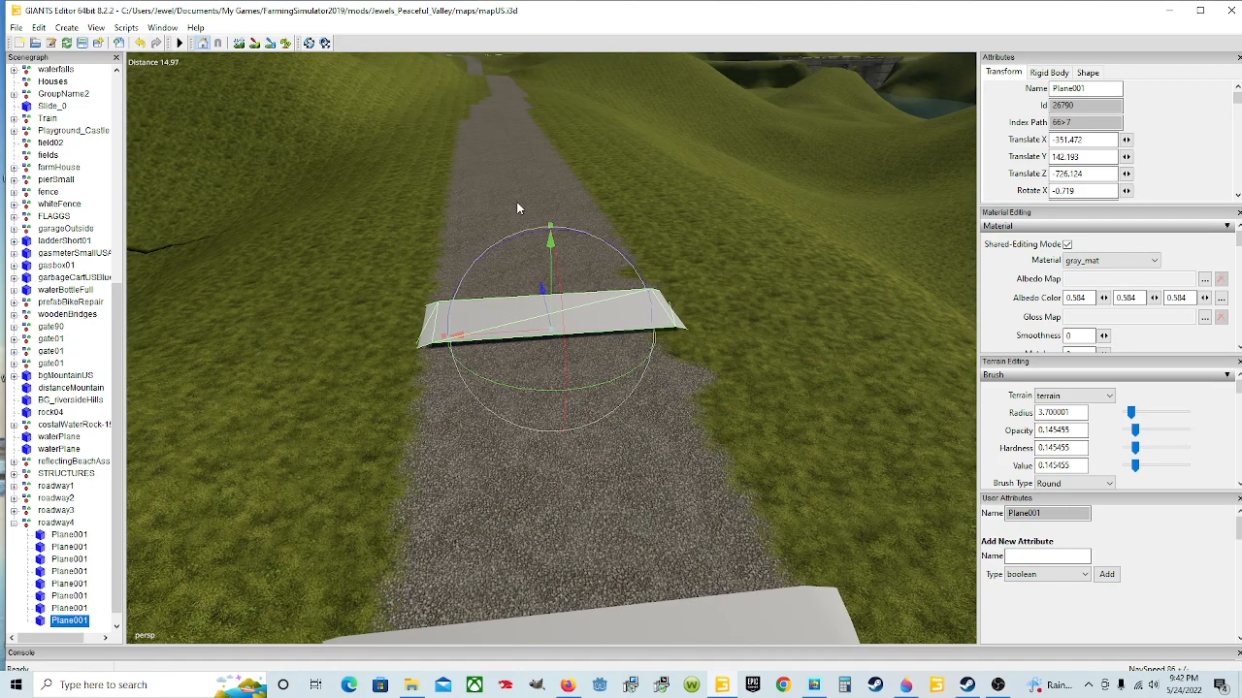
key(ctrl+d)
drag(542, 291, 374, 25)
mouse_move(612, 332)
alt+mouse_down()
mouse_move(598, 285)
mouse_move(620, 335)
mouse_move(605, 324)
alt+mouse_up()
scroll(599, 285, up, 6)
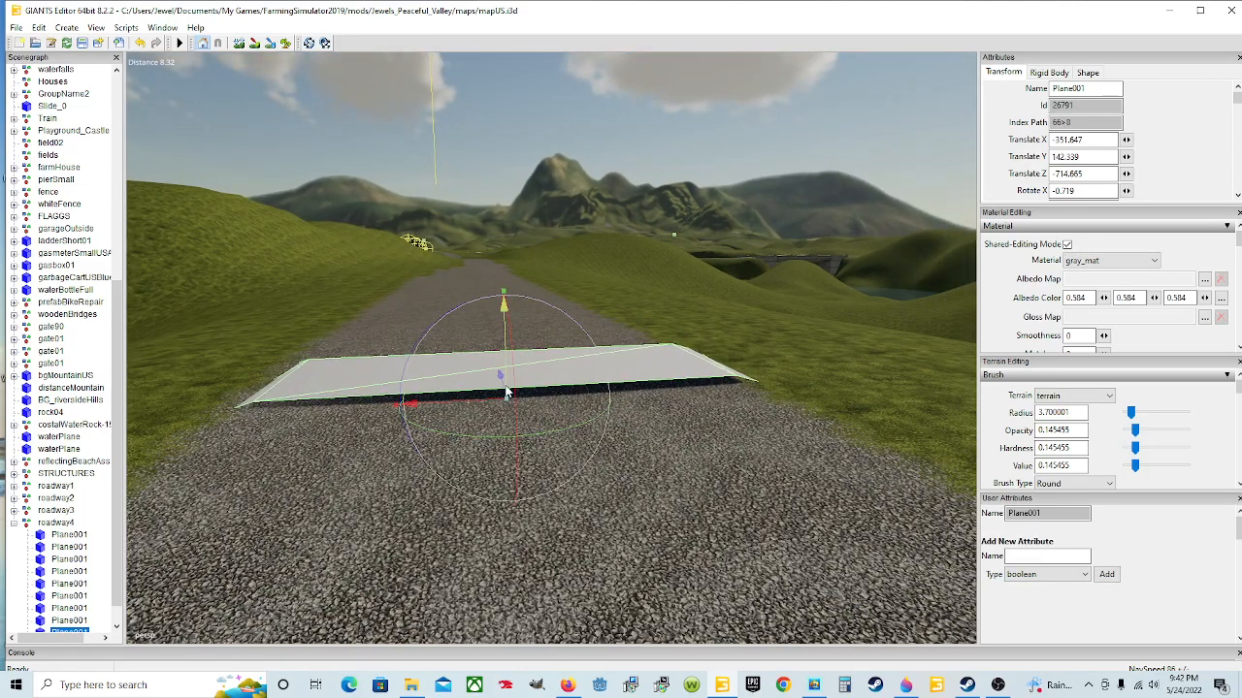
drag(504, 392, 442, 204)
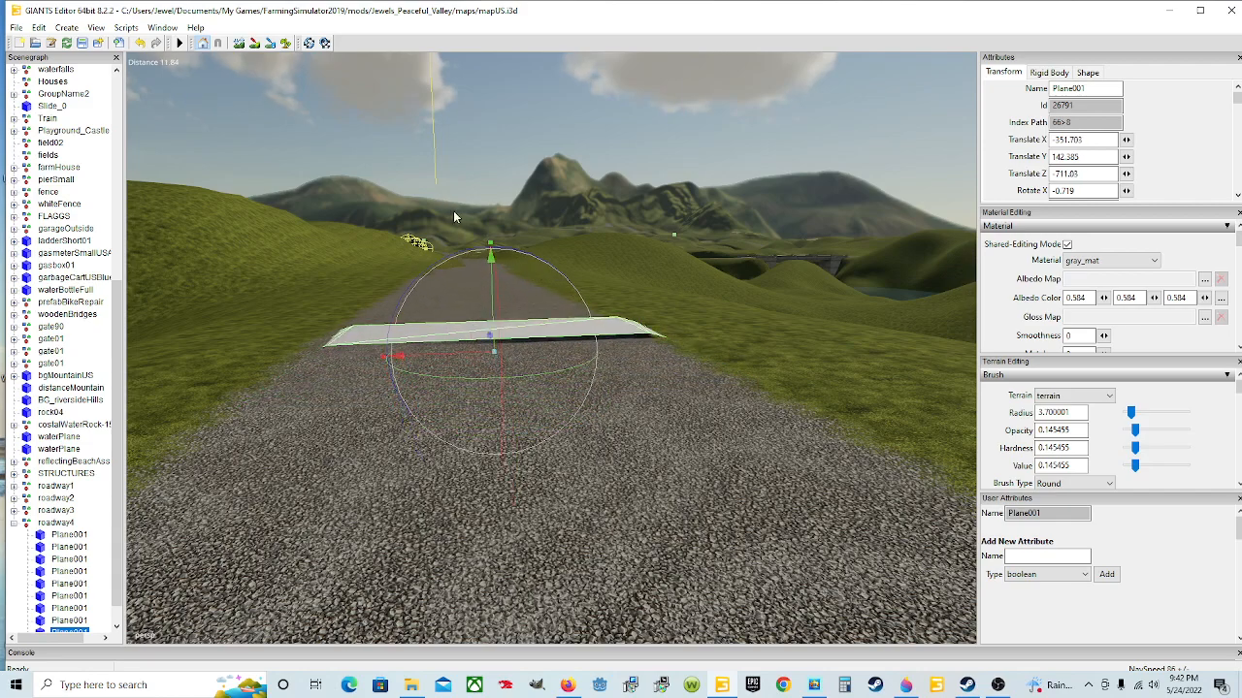
- Raise the ninth marker to about Y 142.432, center it on the road at about X -351.47, and rotate it to about X -0.724
mouse_move(490, 292)
mouse_down()
mouse_move(487, 280)
mouse_move(487, 291)
mouse_up()
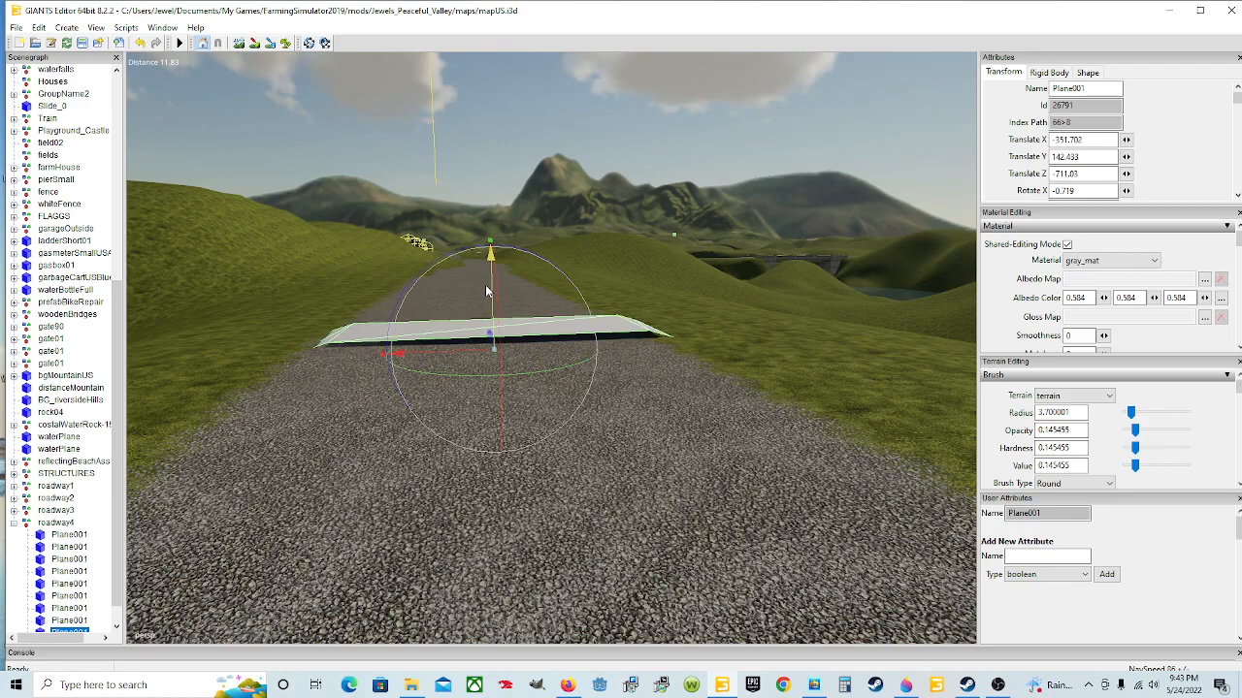
drag(523, 252, 529, 255)
scroll(558, 359, down, 4)
scroll(582, 369, up, 10)
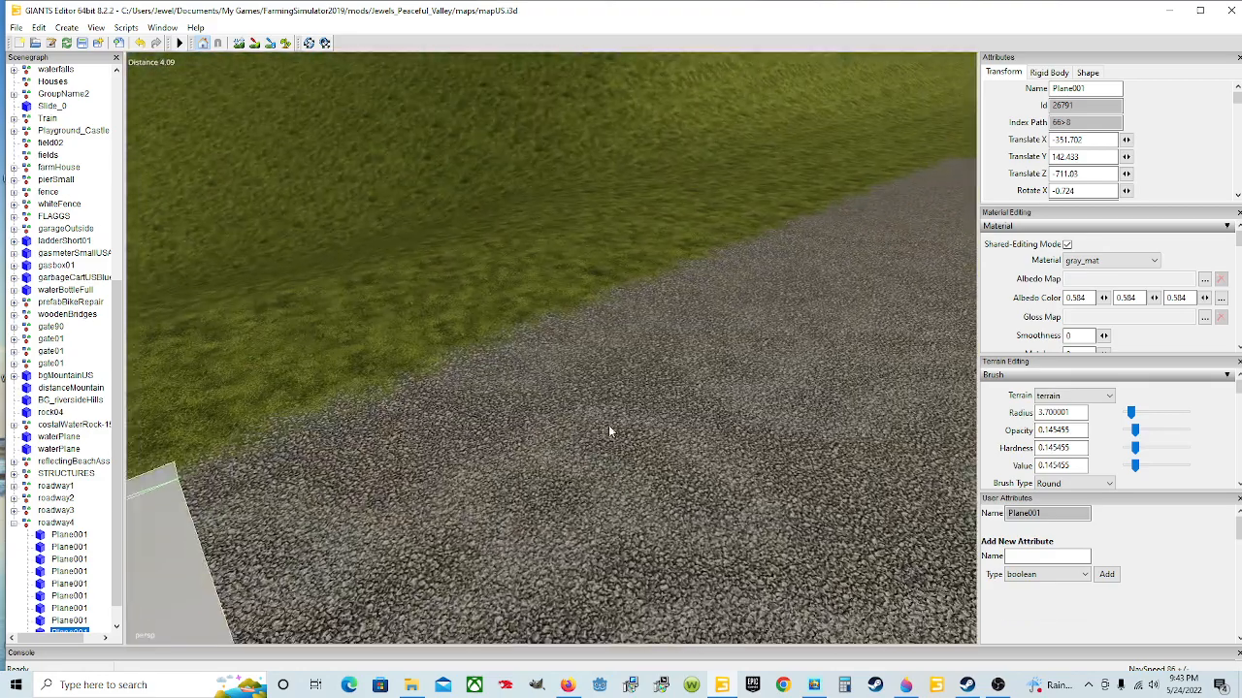
right_drag(608, 425, 246, 424)
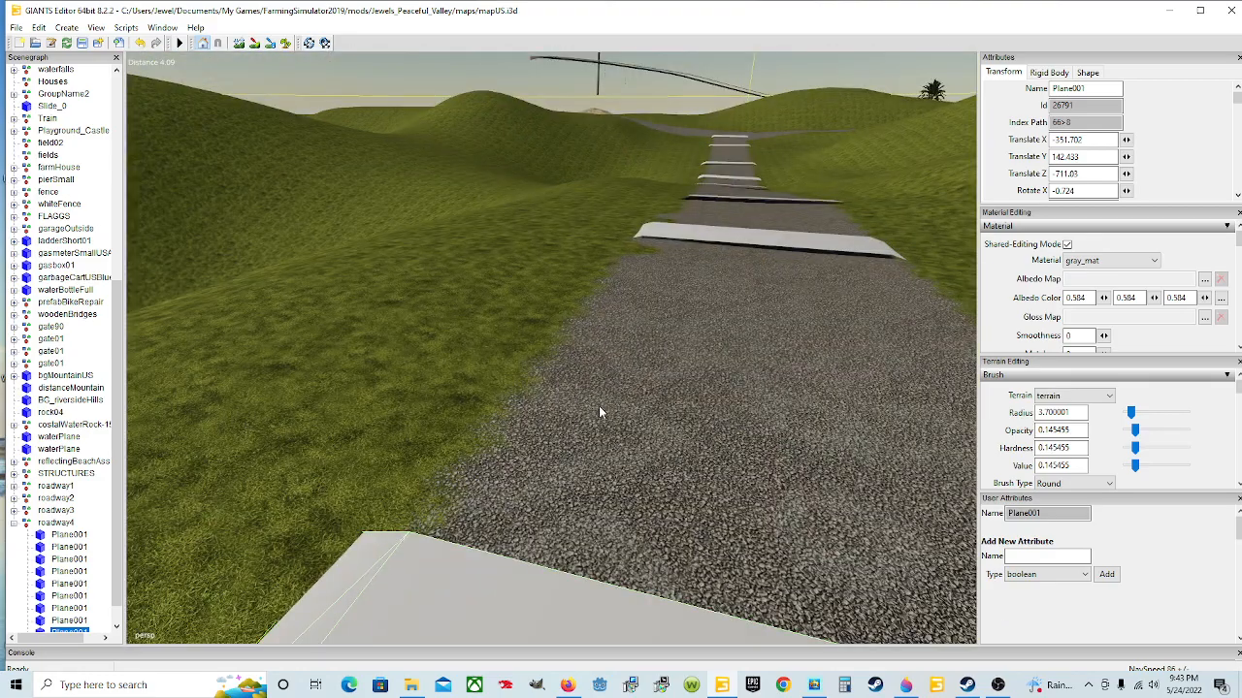
scroll(596, 405, down, 6)
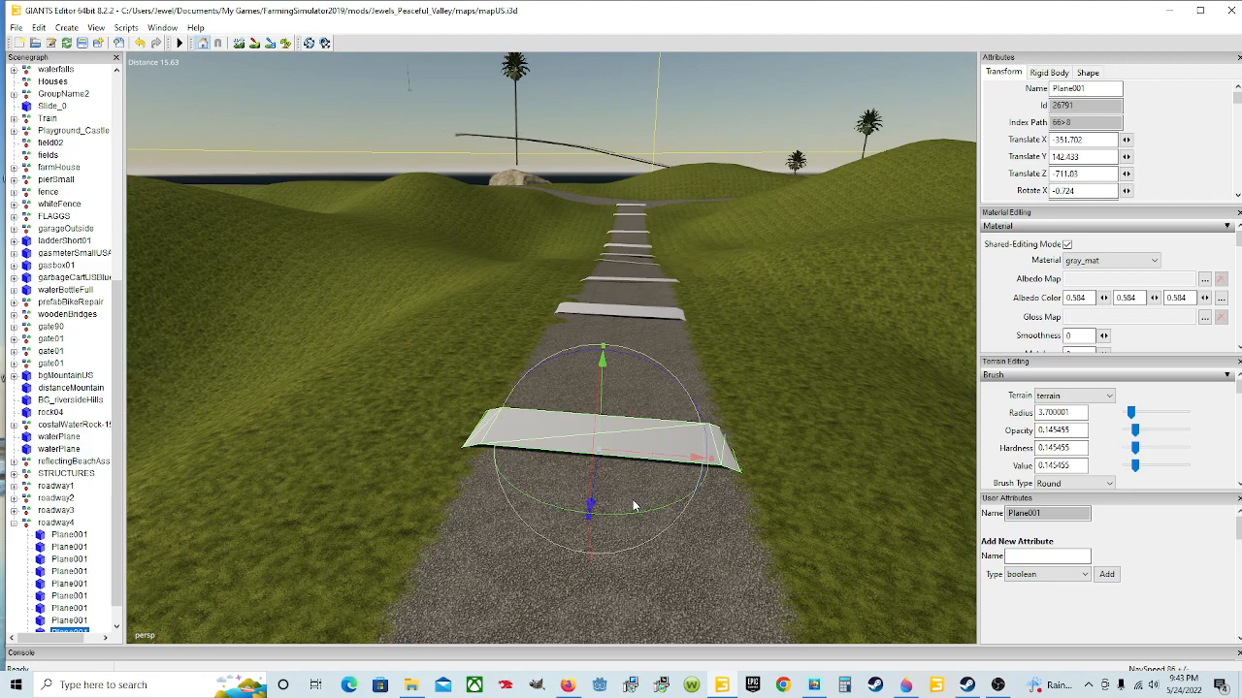
drag(632, 503, 634, 507)
drag(642, 457, 653, 461)
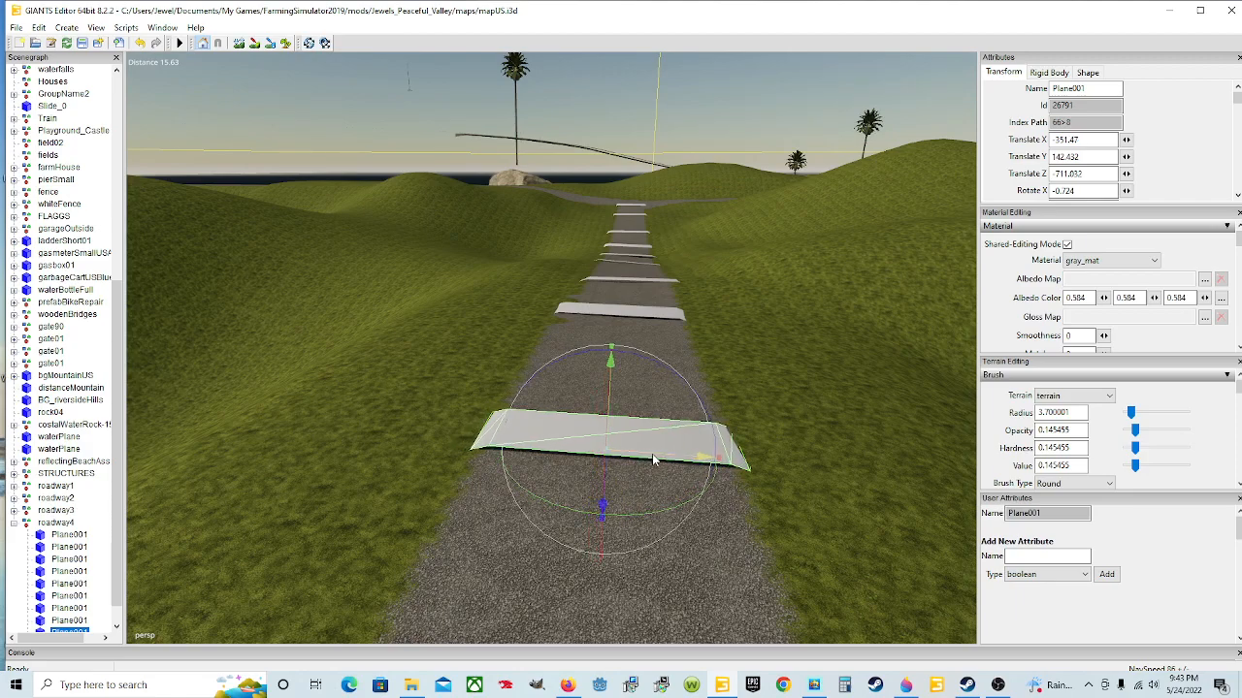
- Duplicate the ninth marker and move the copy farther along the road to about X -351.177, Y 142.845, Z -678.257
scroll(686, 457, down, 10)
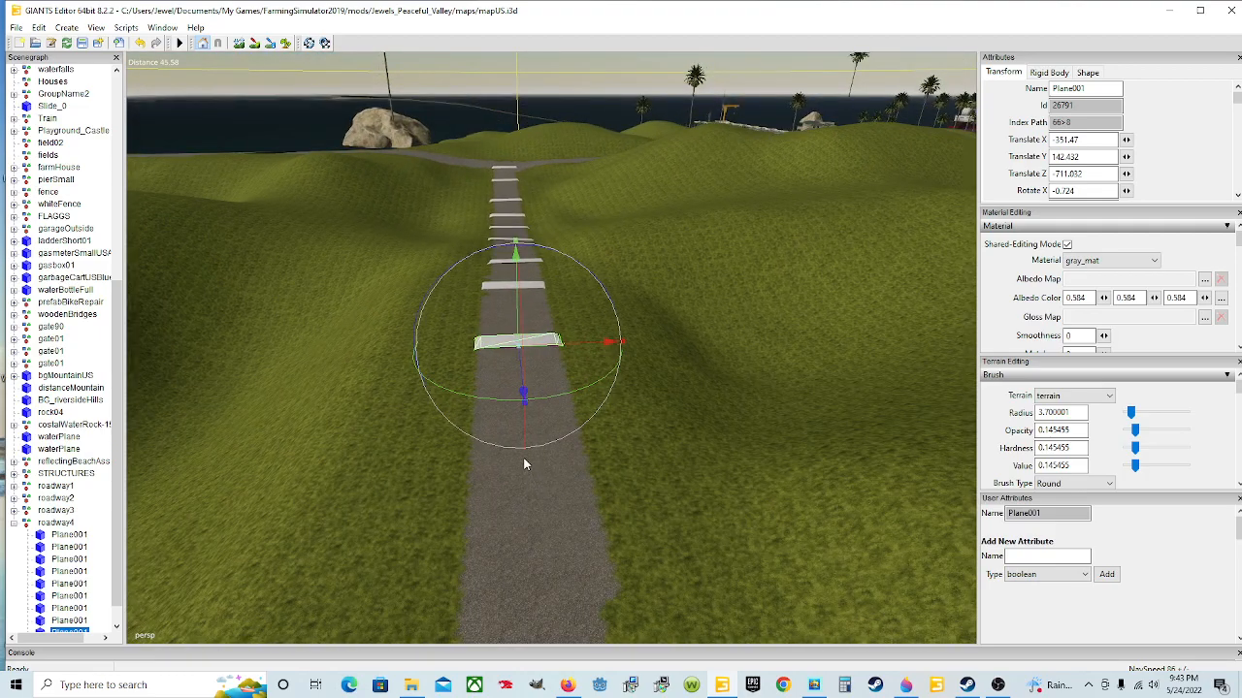
key(ctrl+d)
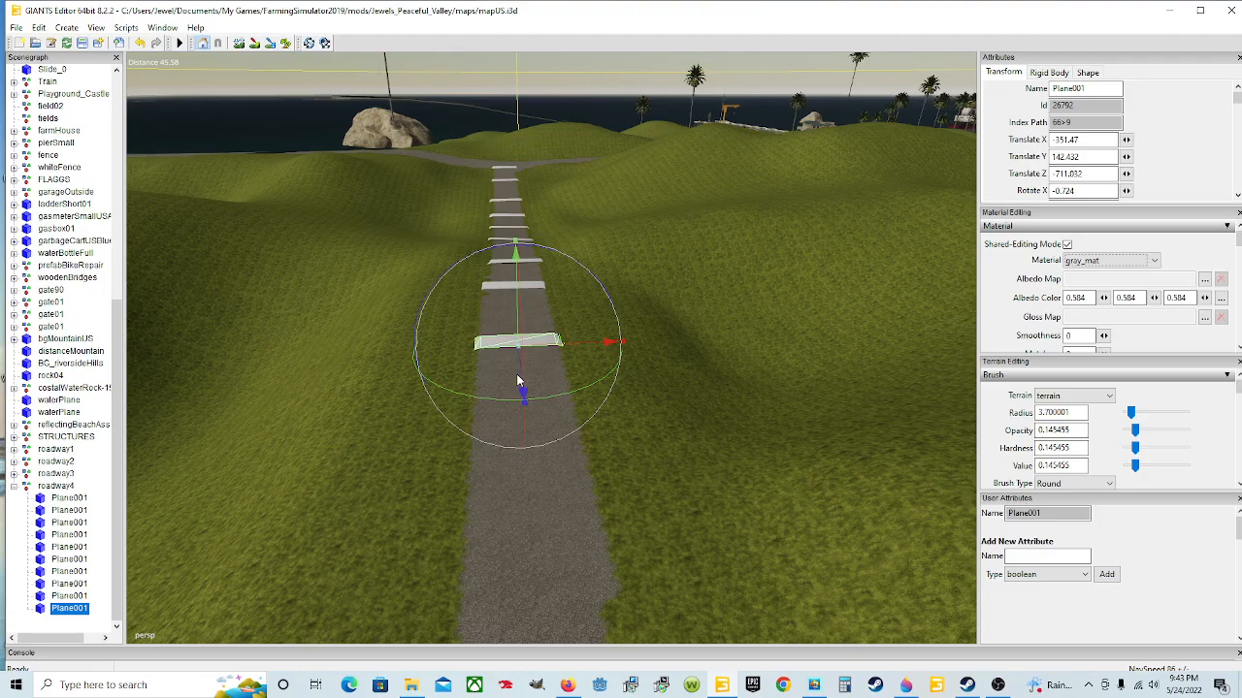
drag(517, 380, 503, 670)
right_drag(555, 543, 529, 426)
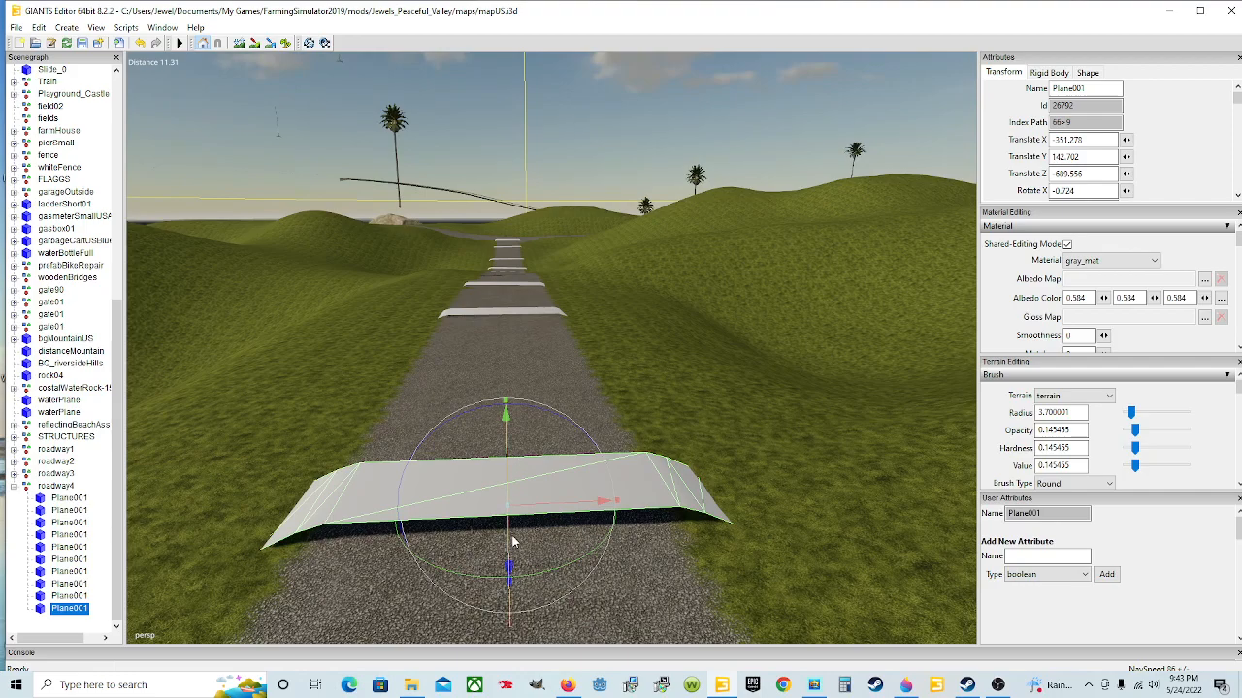
right_drag(514, 539, 622, 447)
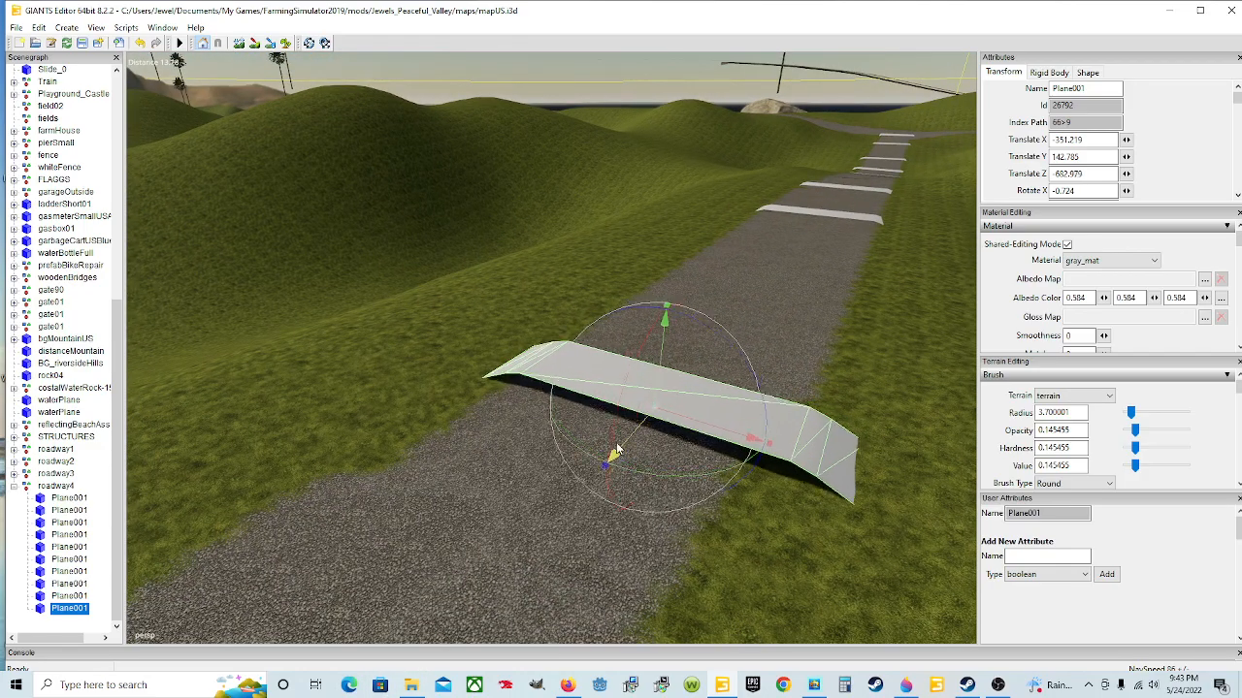
drag(622, 448, 499, 580)
right_drag(662, 491, 710, 386)
right_drag(800, 352, 801, 361)
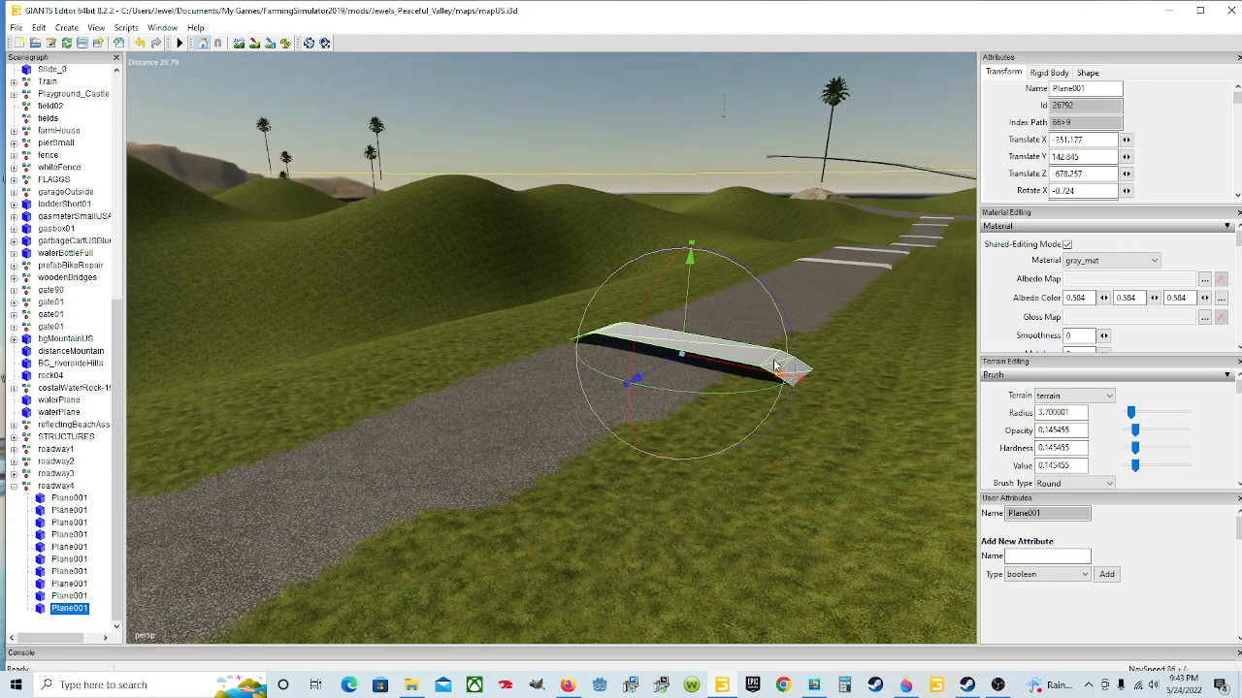
- Align the tenth marker with the road at about X -352.049, Y 142.458, Z -678.244 with an X rotation of about -1.397
drag(687, 317, 686, 326)
drag(725, 371, 685, 374)
middle_drag(685, 373, 786, 421)
drag(711, 423, 740, 424)
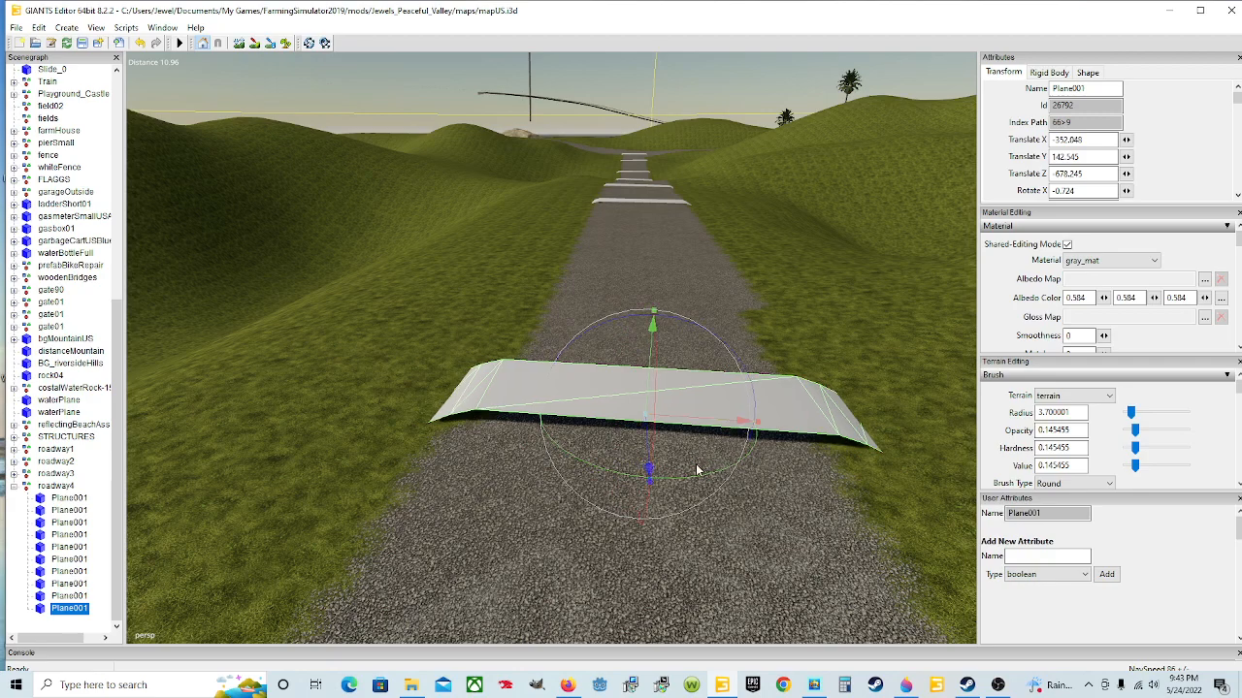
drag(695, 476, 701, 473)
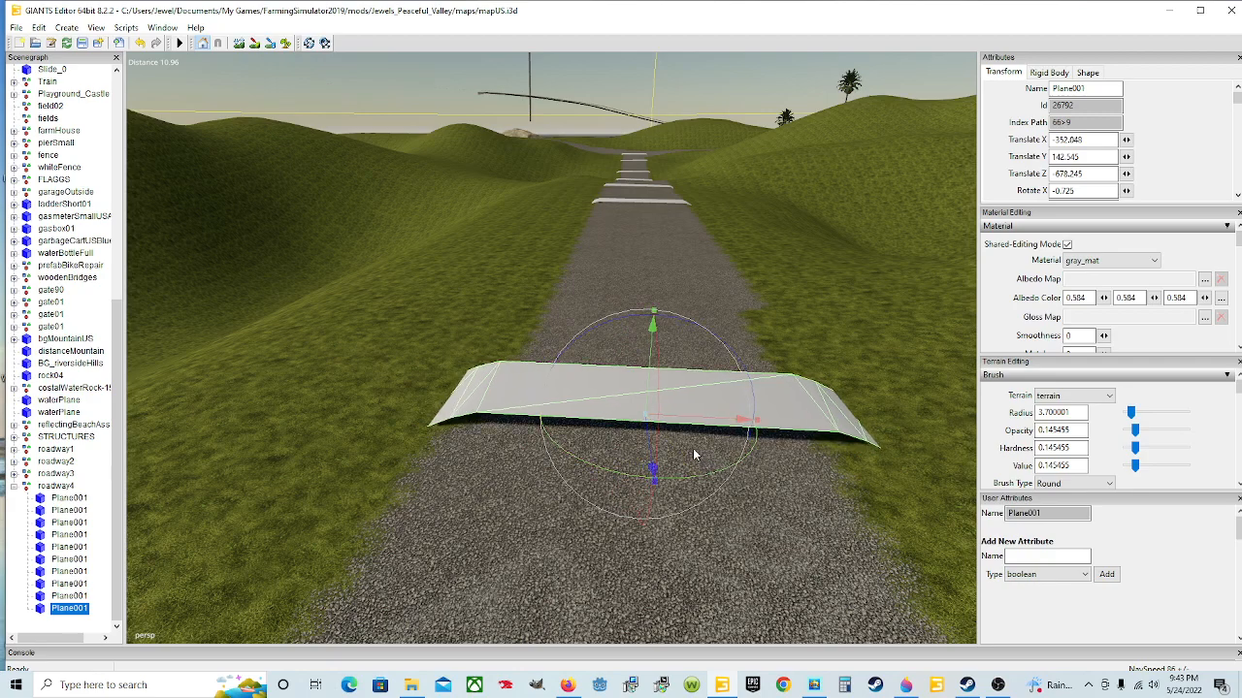
drag(649, 383, 701, 391)
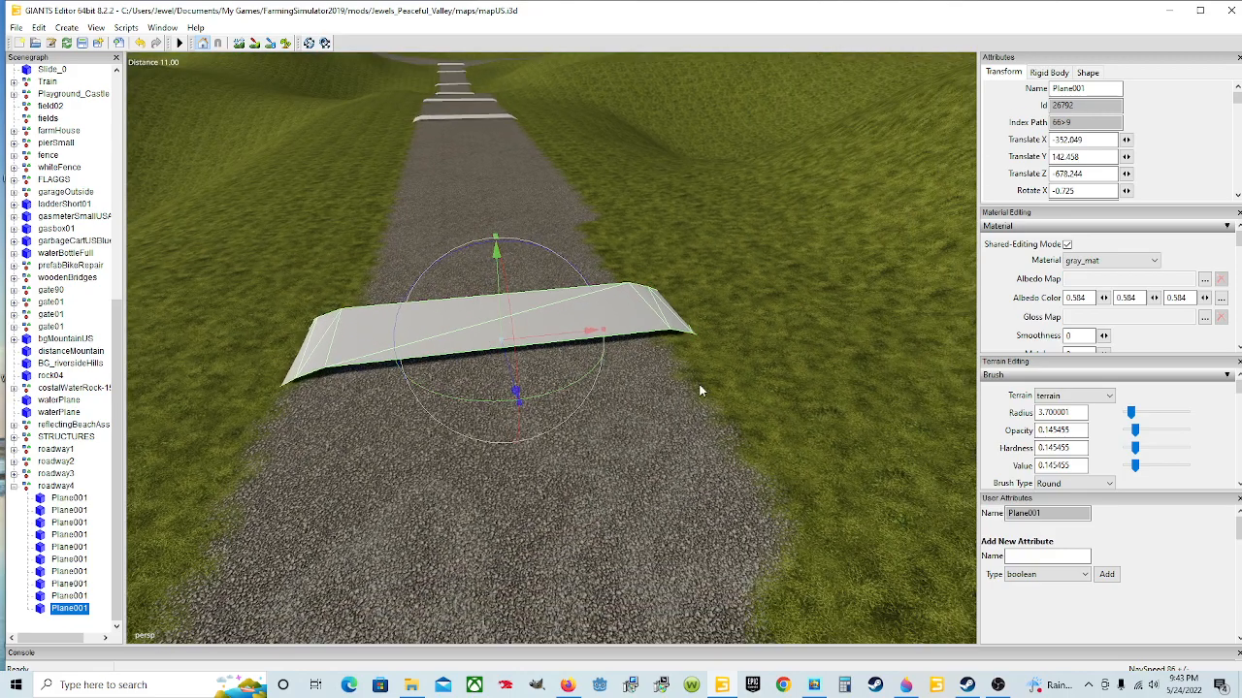
scroll(701, 391, down, 5)
drag(553, 360, 551, 355)
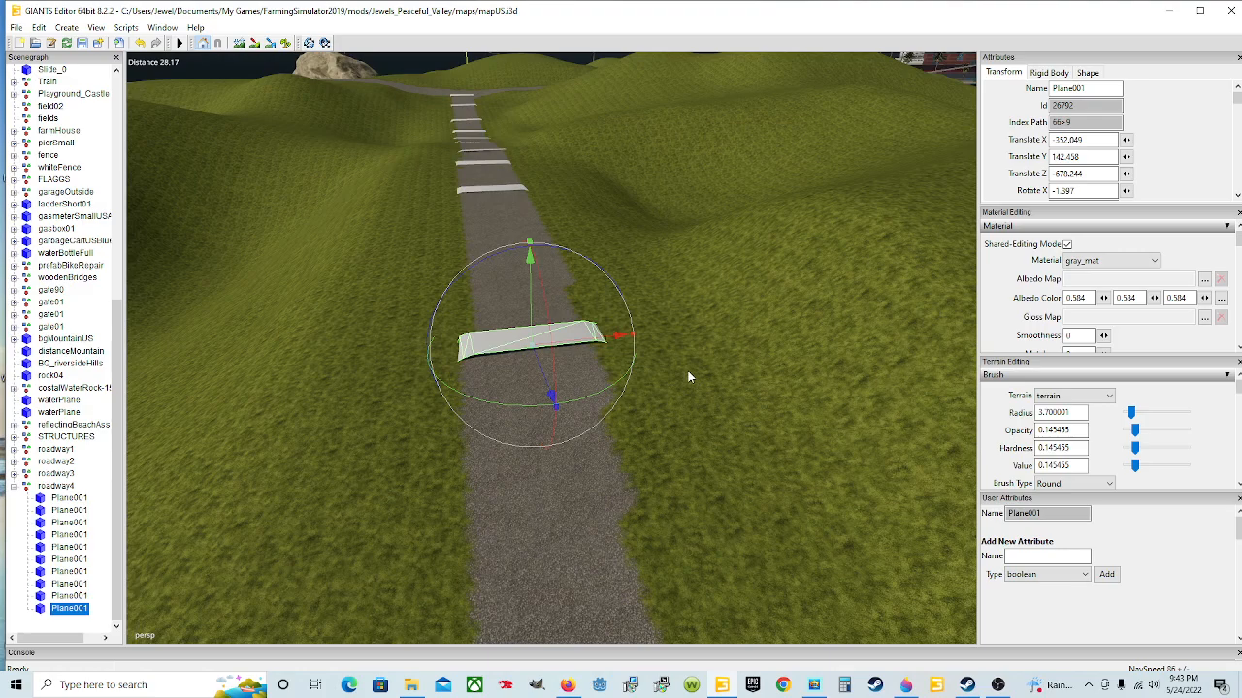
- Duplicate the tenth marker and move the copy along the road to about X -350.99, Y 143.063, Z -653.241
key(ctrl+d)
drag(541, 368, 611, 660)
scroll(605, 421, down, 3)
alt+drag(604, 421, 626, 519)
alt+drag(587, 213, 566, 165)
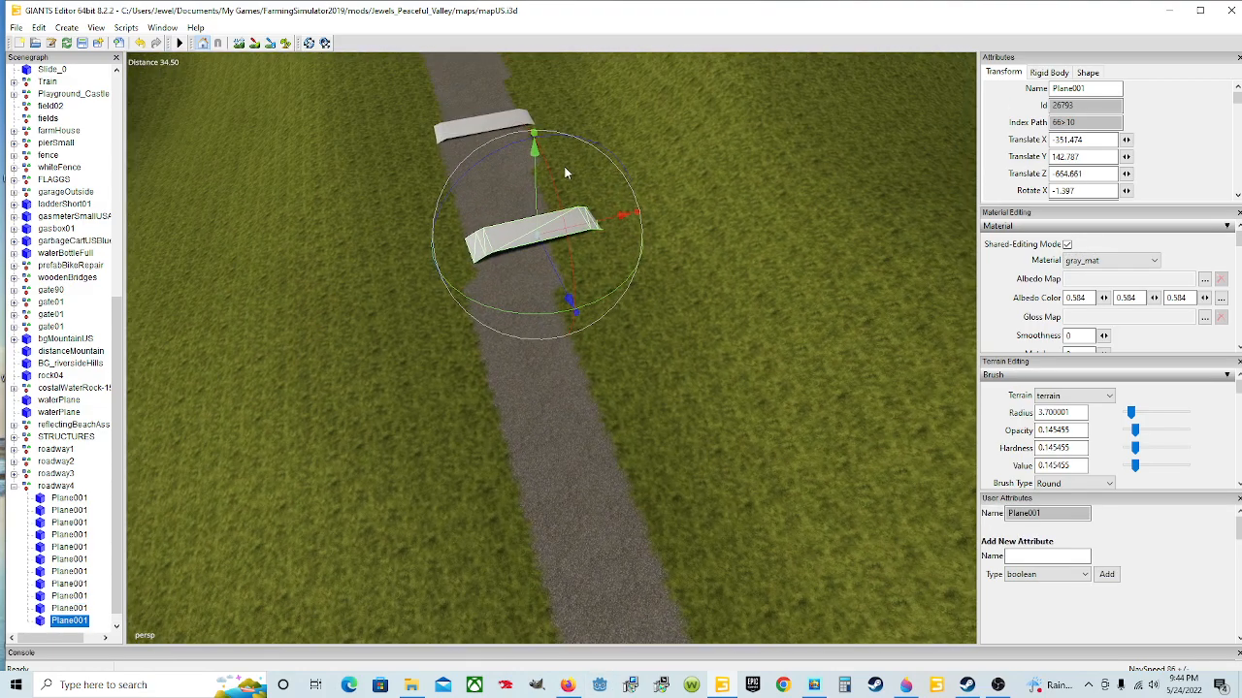
drag(557, 268, 676, 300)
scroll(625, 301, down, 5)
scroll(626, 337, up, 3)
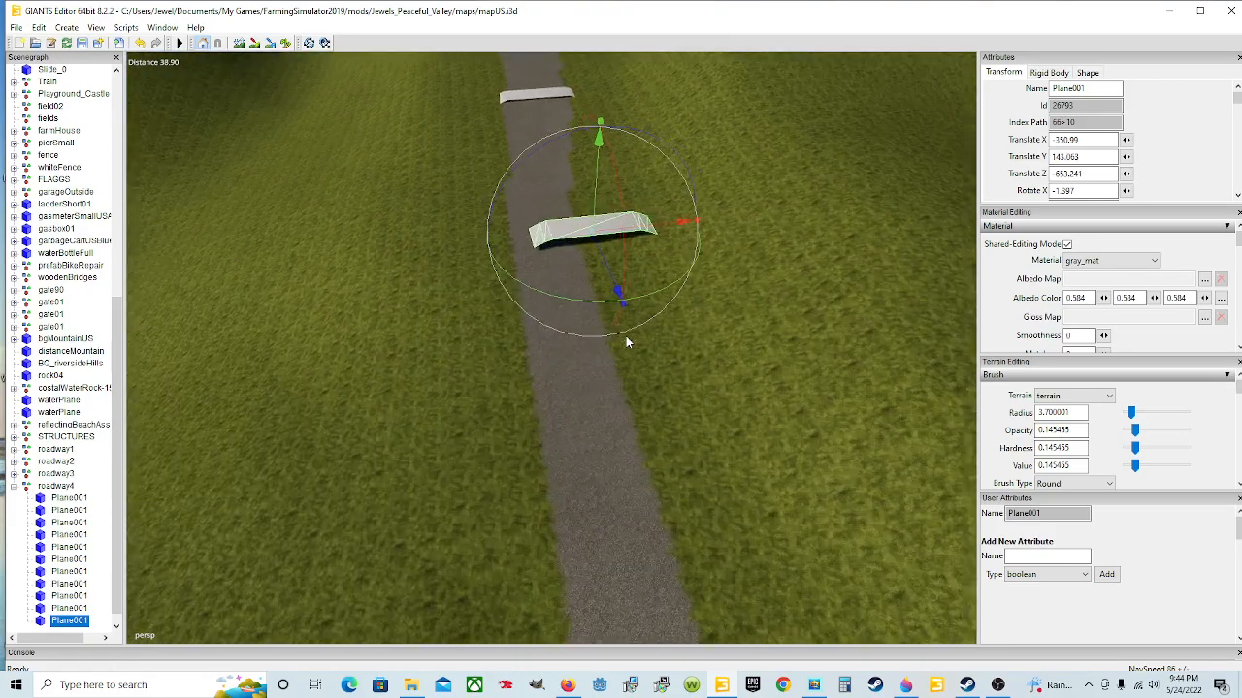
- Shift the eleventh marker sideways onto the road at about X -353.102, Y 143.074, Z -653.19
scroll(626, 338, up, 3)
scroll(676, 299, down, 3)
mouse_move(721, 415)
mouse_down()
mouse_move(711, 454)
mouse_move(704, 415)
mouse_up()
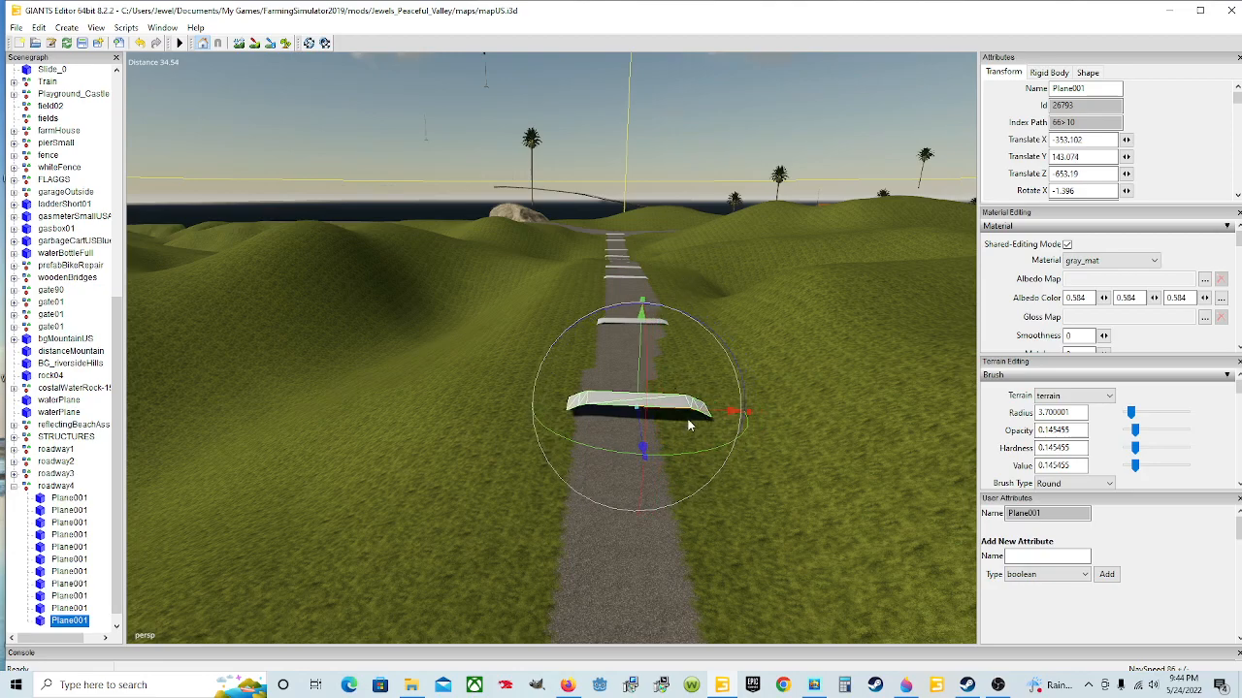
right_drag(679, 414, 714, 419)
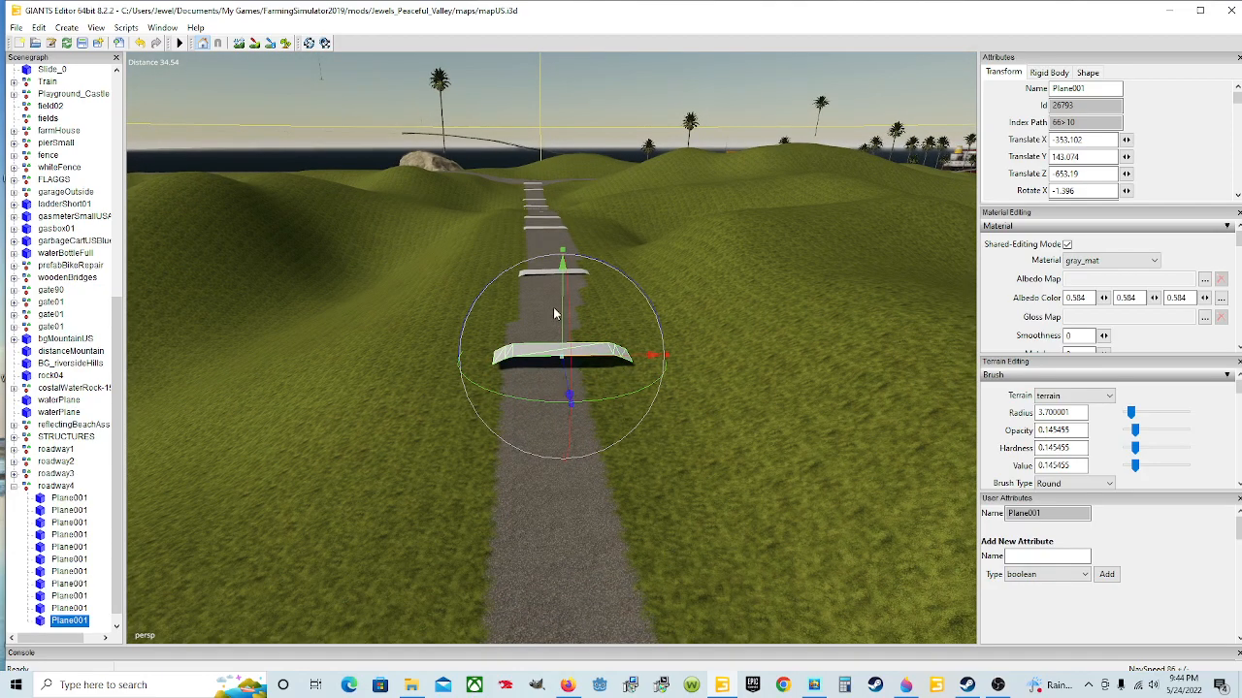
- Lower the eleventh marker onto the road at about X -353.23, Y 142.171, Z -653.168 with an X rotation of about -1.394
drag(560, 315, 559, 323)
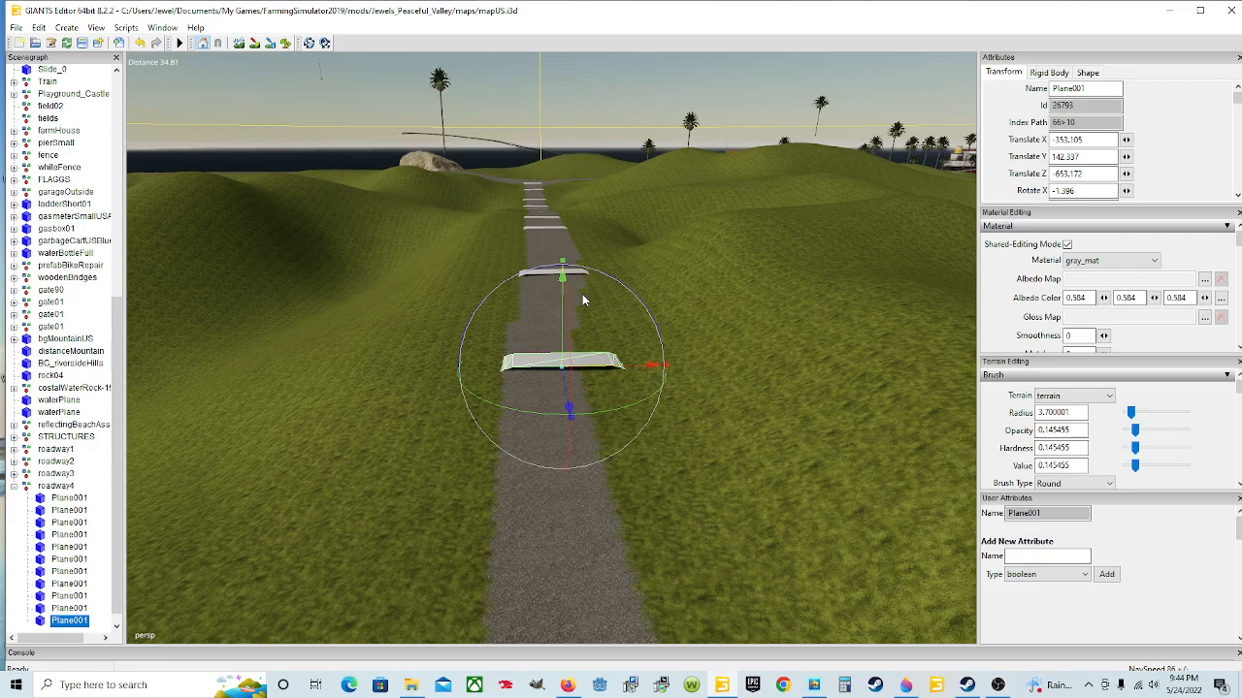
right_drag(582, 286, 532, 358)
drag(525, 365, 525, 377)
scroll(524, 369, up, 5)
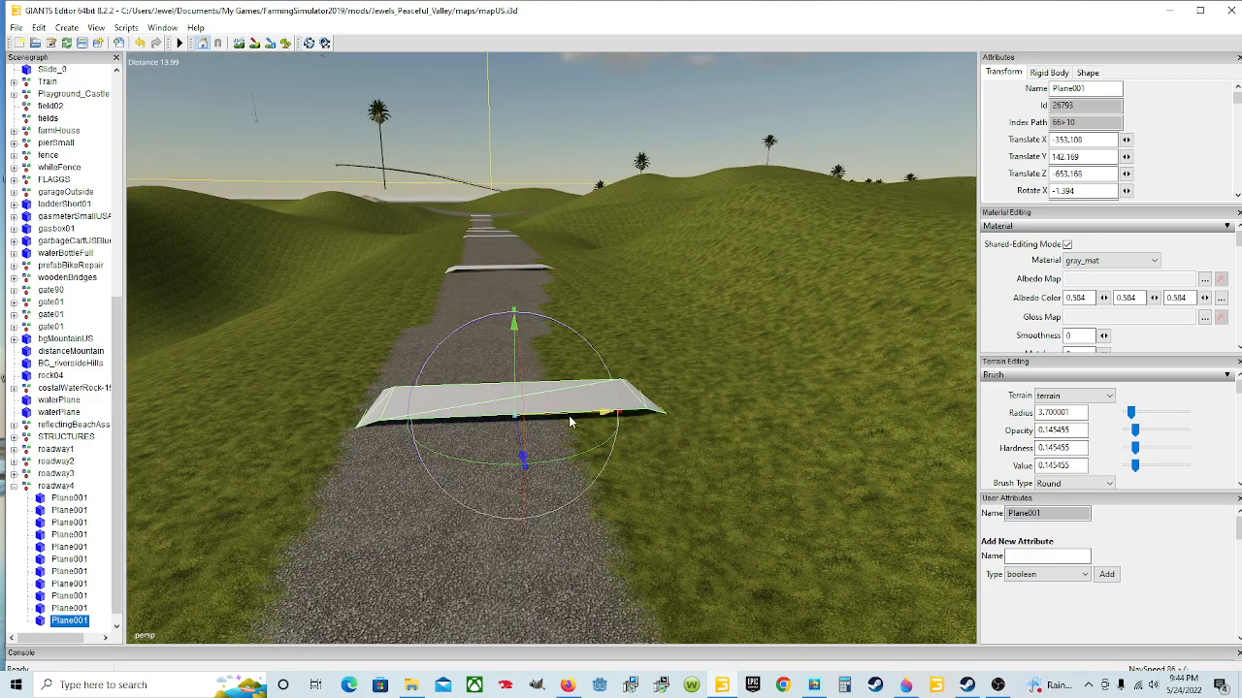
right_drag(662, 384, 513, 322)
- Duplicate the eleventh marker and move the copy along the road to about X -353.316, Y 142.774, Z -628.437
scroll(514, 322, down, 5)
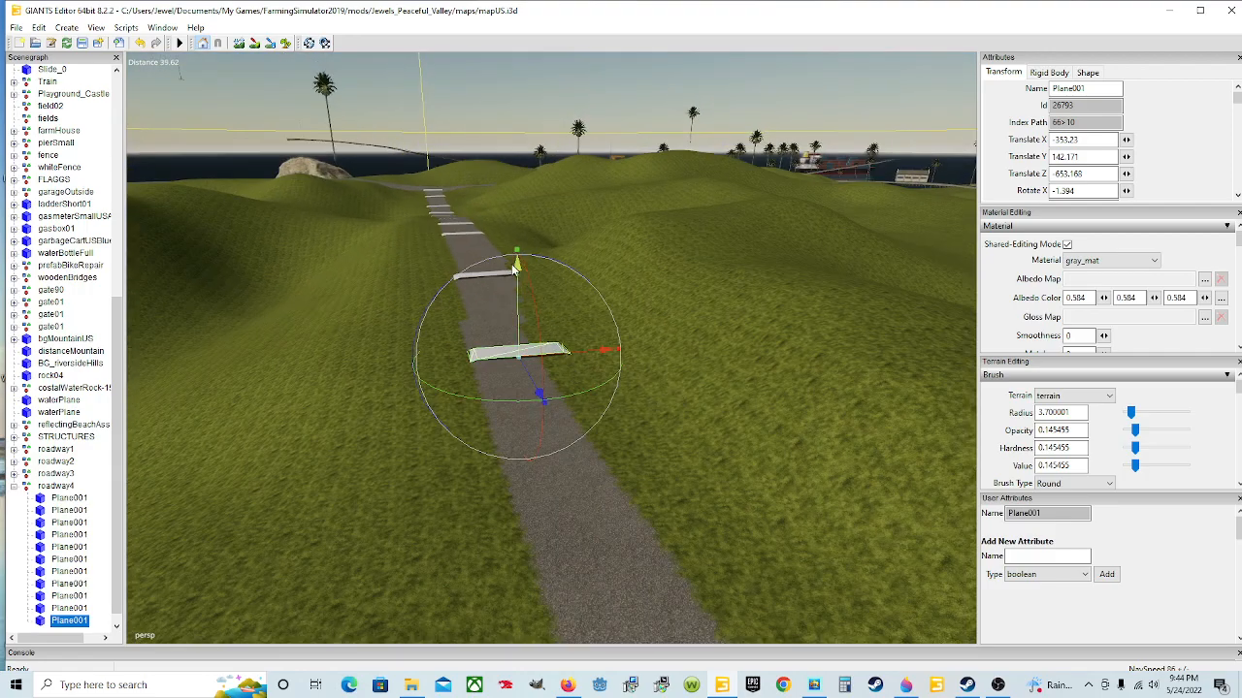
scroll(522, 367, down, 3)
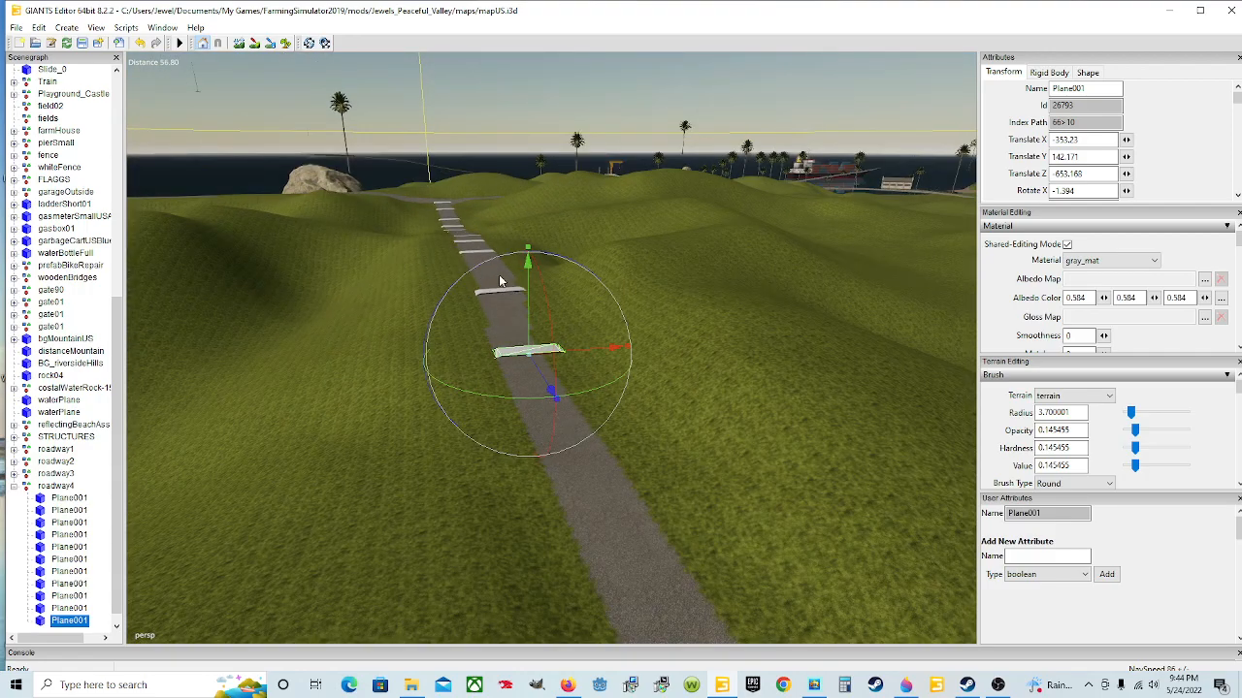
right_drag(502, 276, 417, 366)
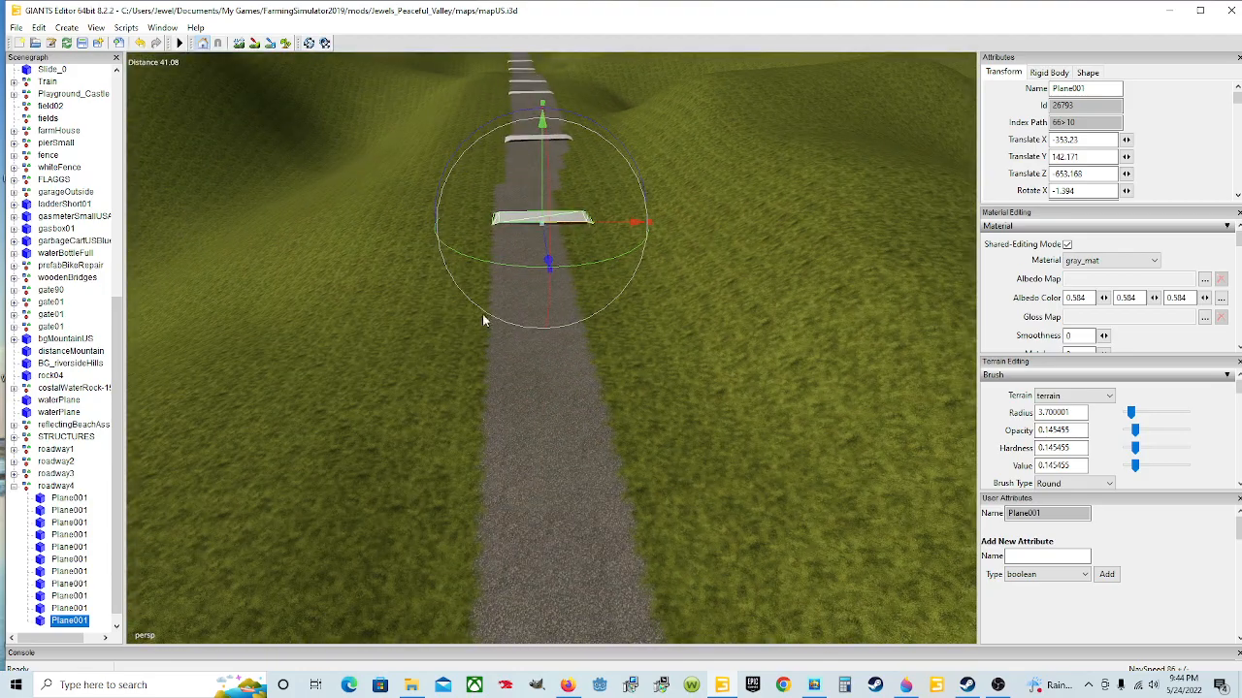
key(ctrl+d)
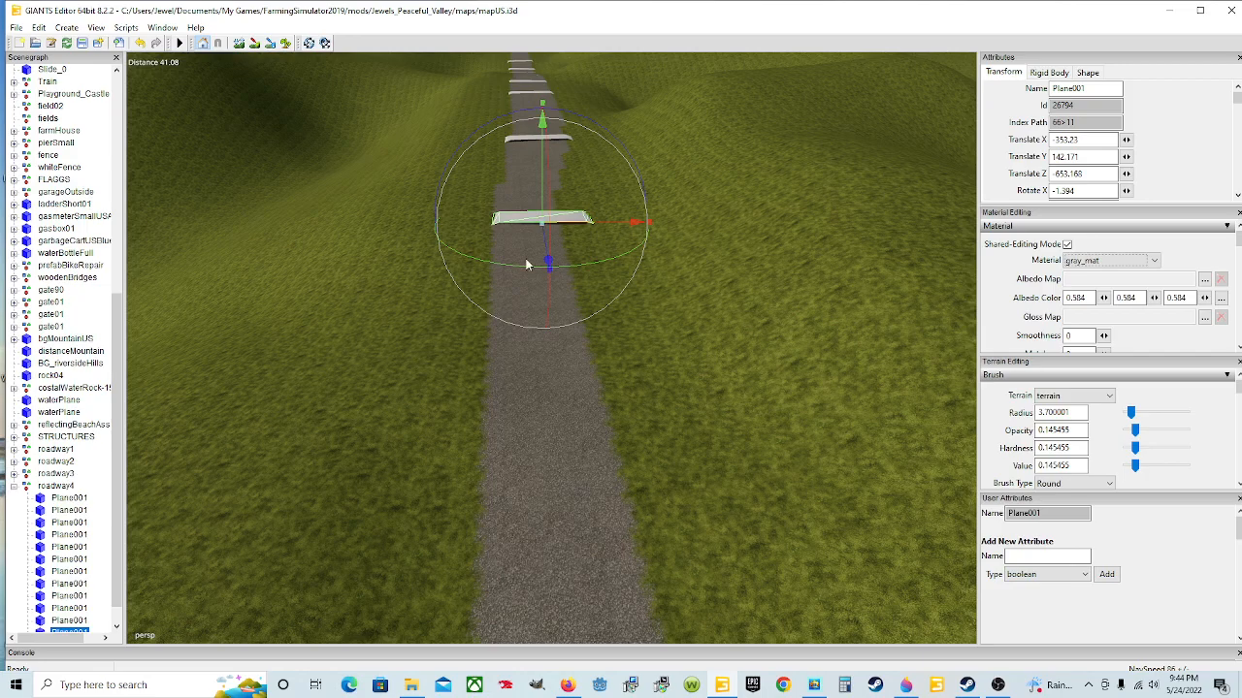
drag(546, 258, 691, 509)
click(1211, 593)
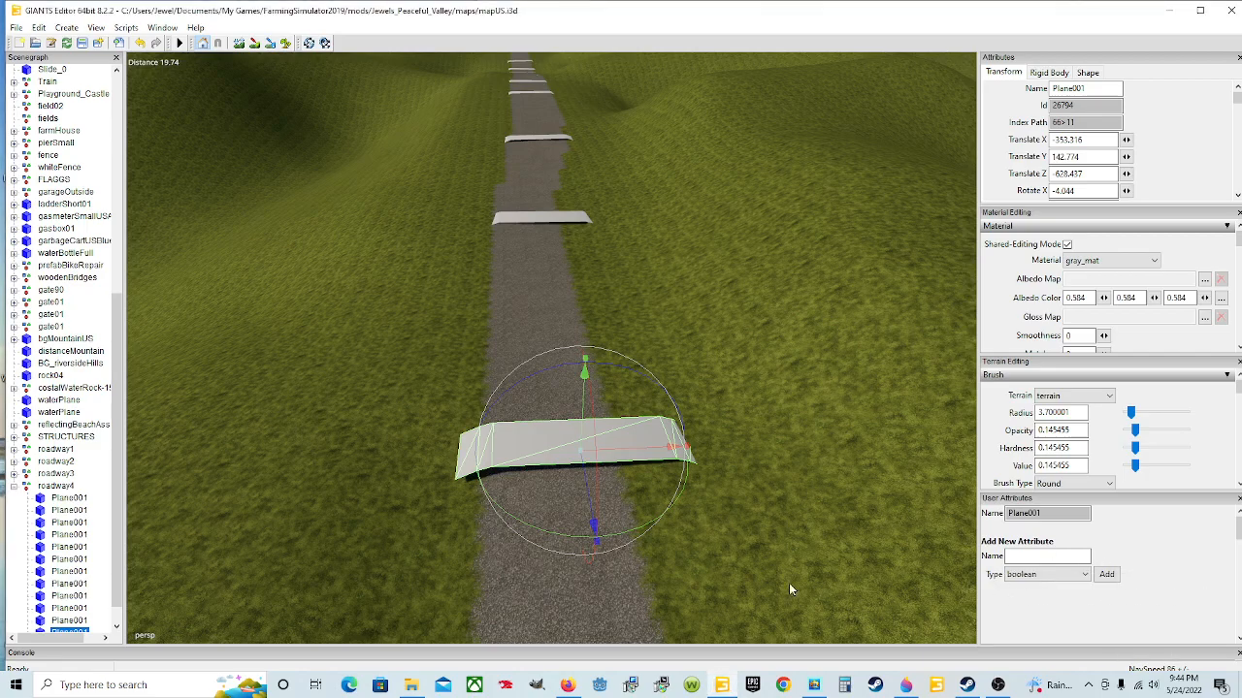
- Lower the twelfth marker to about X -353.305, Y 142.51, Z -628.419 and tilt it to an X rotation of about -1.895
drag(561, 383, 534, 369)
mouse_move(534, 368)
right_down()
mouse_move(573, 477)
mouse_move(548, 359)
right_up()
drag(594, 379, 595, 392)
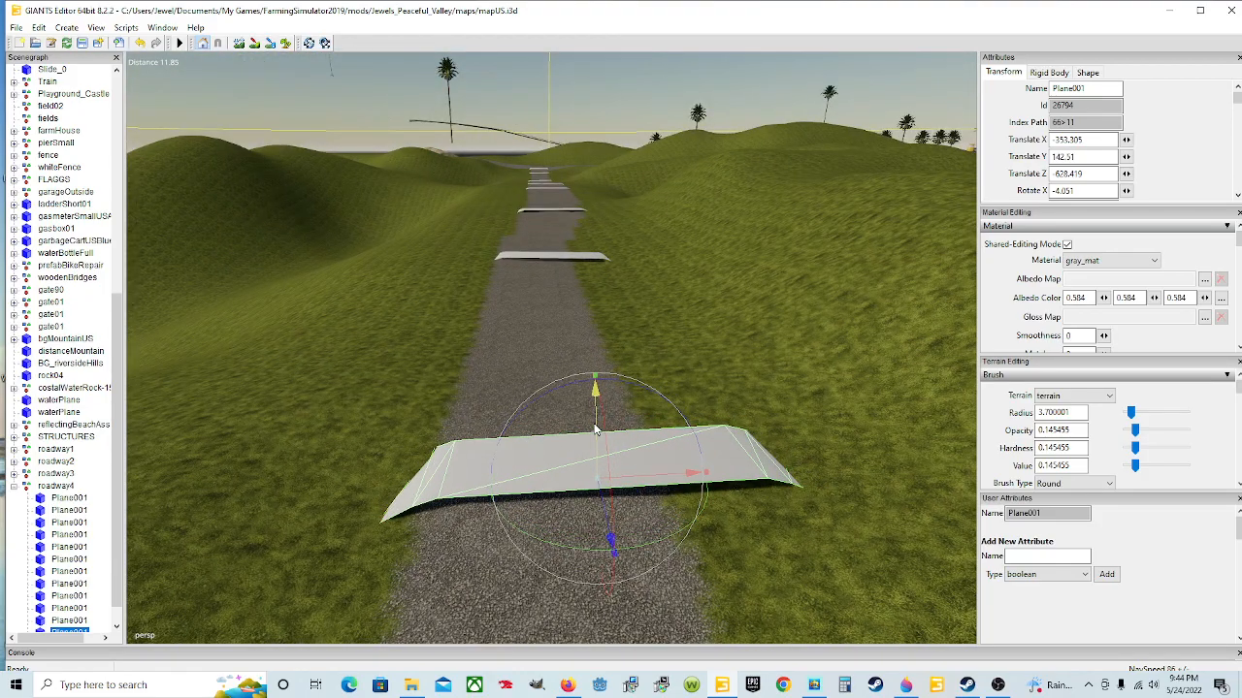
drag(613, 454, 610, 469)
scroll(609, 470, up, 10)
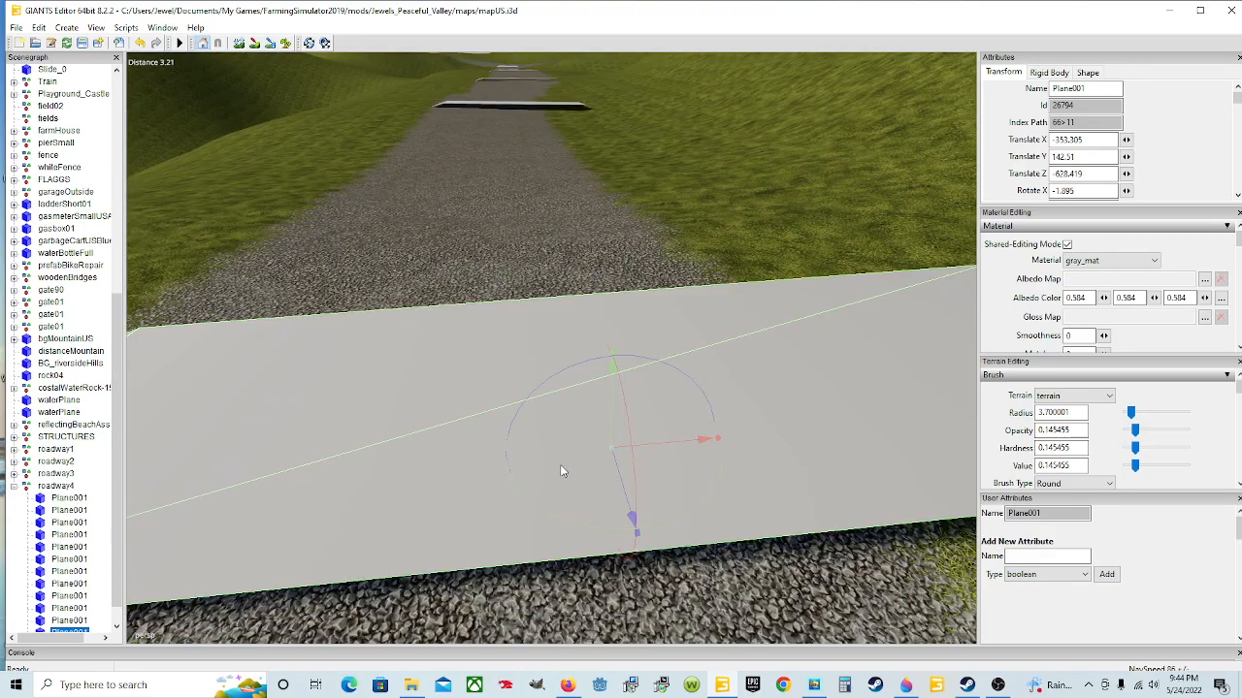
right_drag(609, 470, 552, 414)
scroll(554, 413, down, 4)
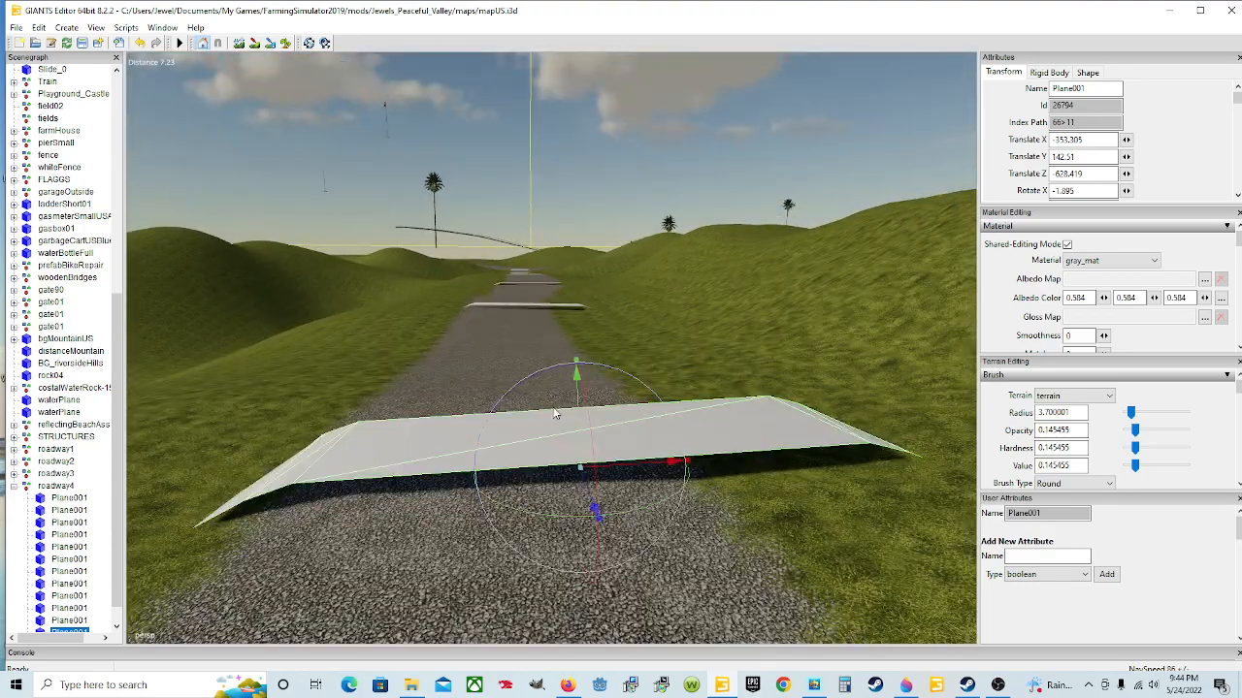
- Try a steeper tilt on the twelfth marker, undo it, and settle the marker at about X -353.302, Y 142.413, Z -628.415
drag(622, 376, 587, 430)
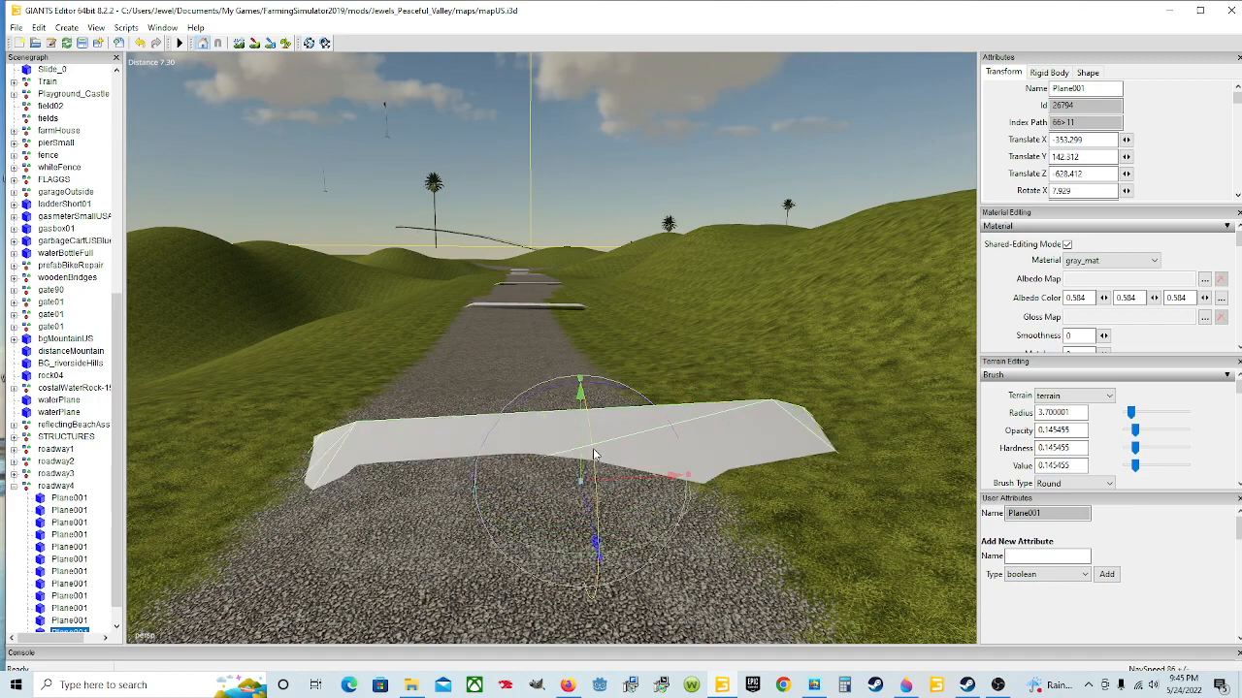
click(140, 44)
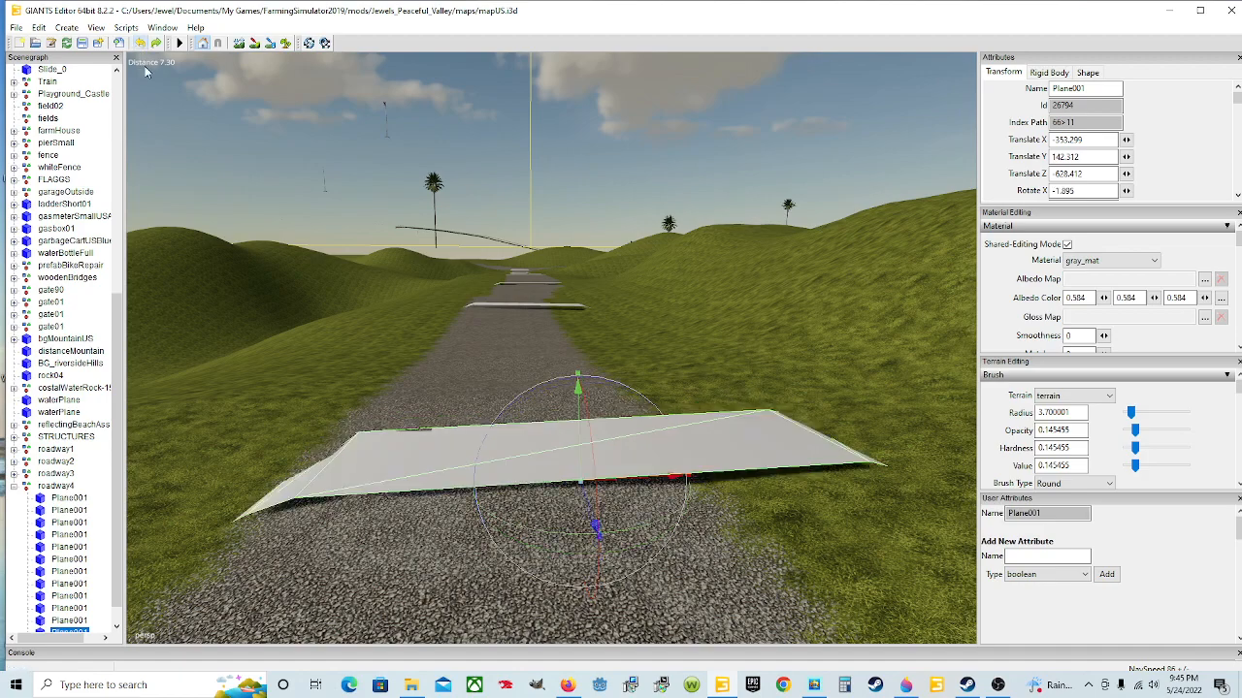
drag(581, 448, 579, 436)
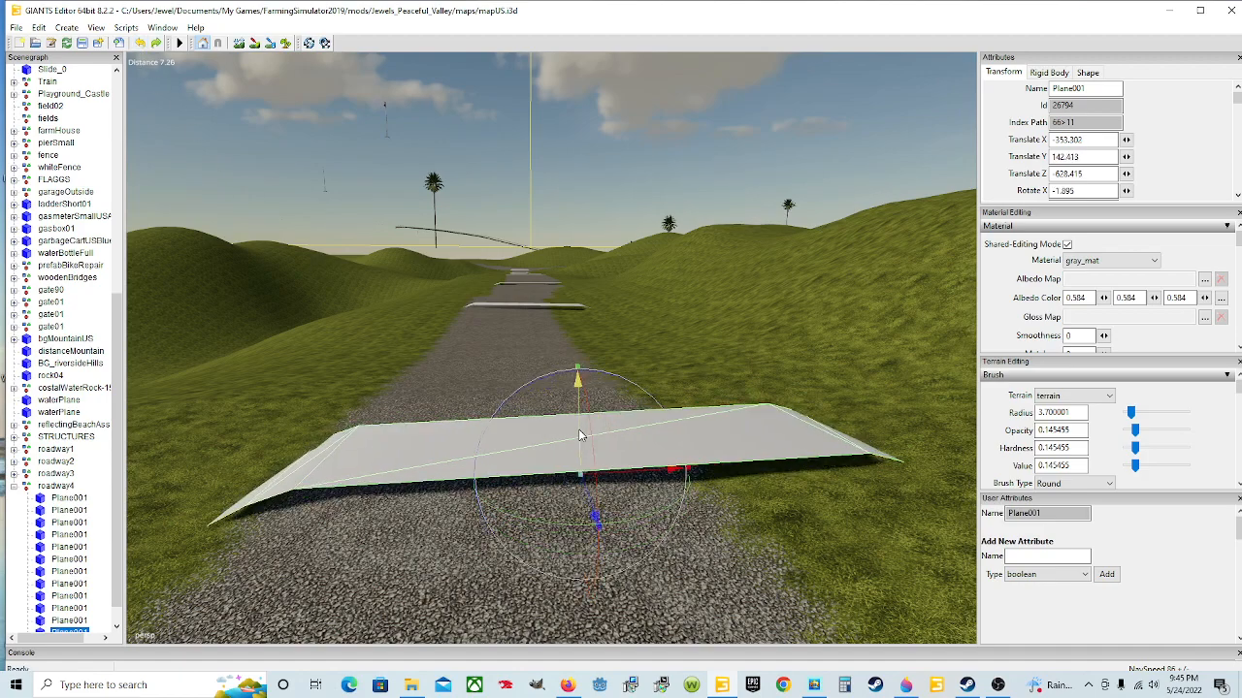
- Duplicate the twelfth marker and move the copy along the road to about X -353.297, Y 142.175, Z -609.225
scroll(579, 436, down, 5)
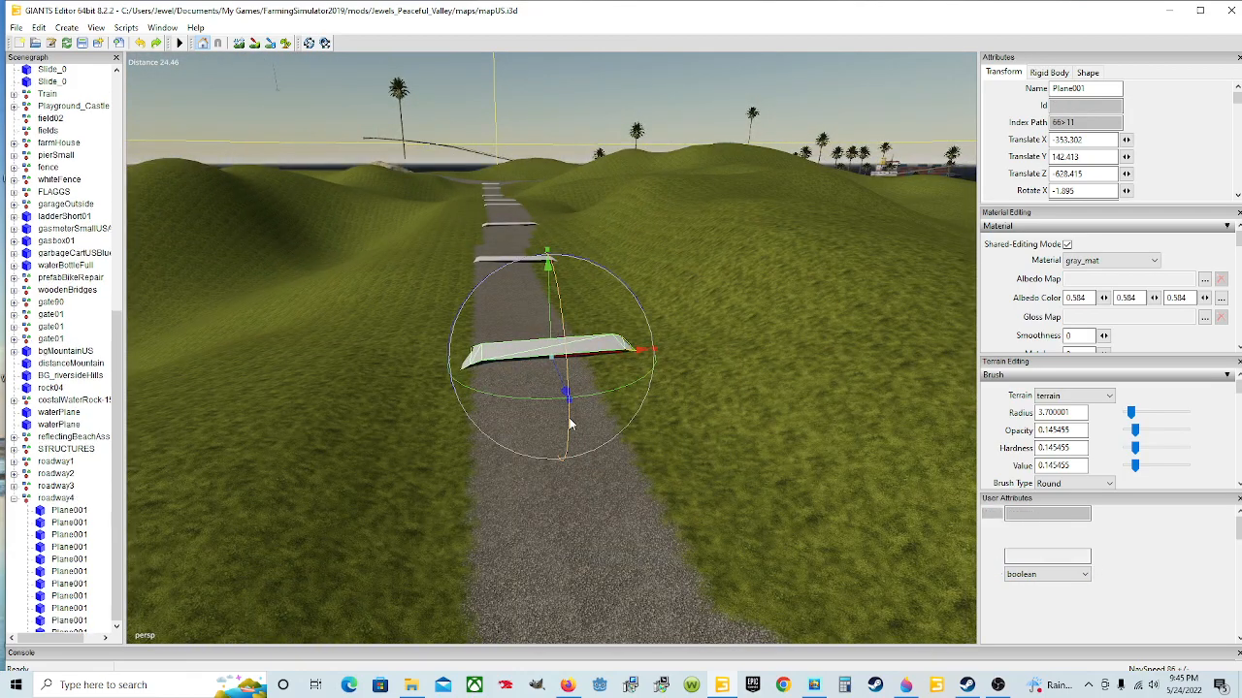
key(ctrl+d)
drag(563, 391, 587, 311)
drag(579, 419, 627, 537)
drag(594, 419, 548, 310)
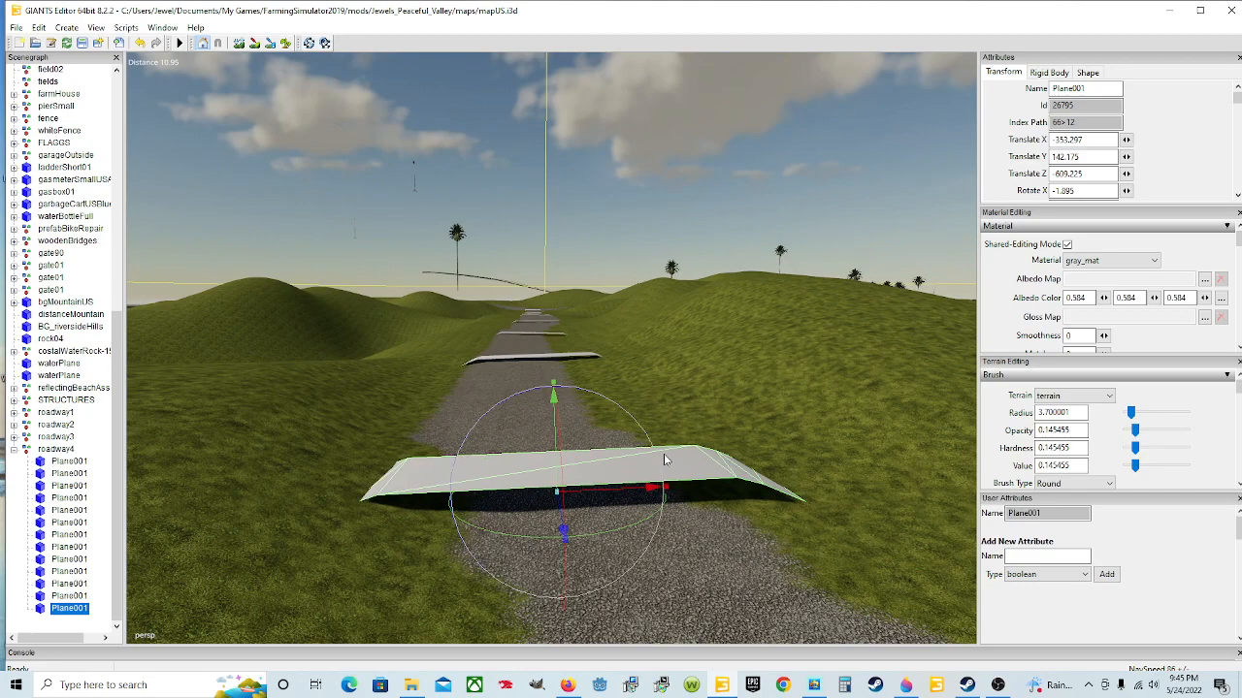
- Align the thirteenth marker with the road at about X -352.932, Y 141.939, Z -609.215 with an X rotation of about 0.771
alt+drag(664, 460, 667, 467)
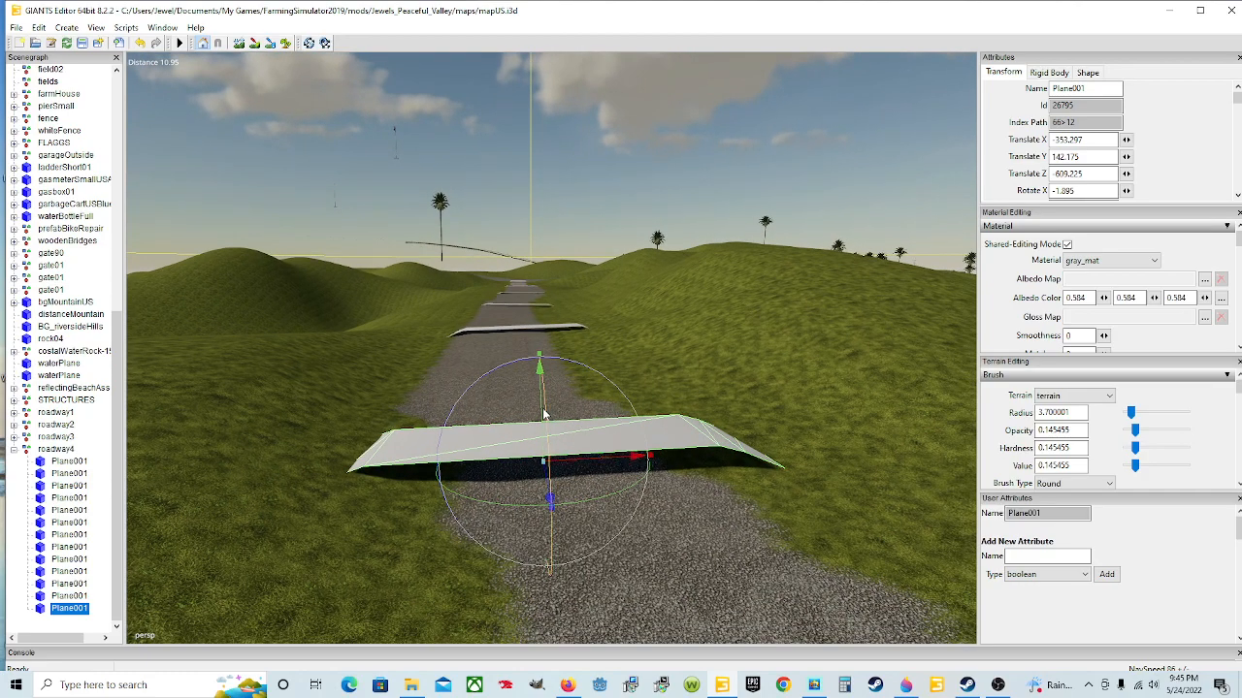
drag(541, 409, 542, 419)
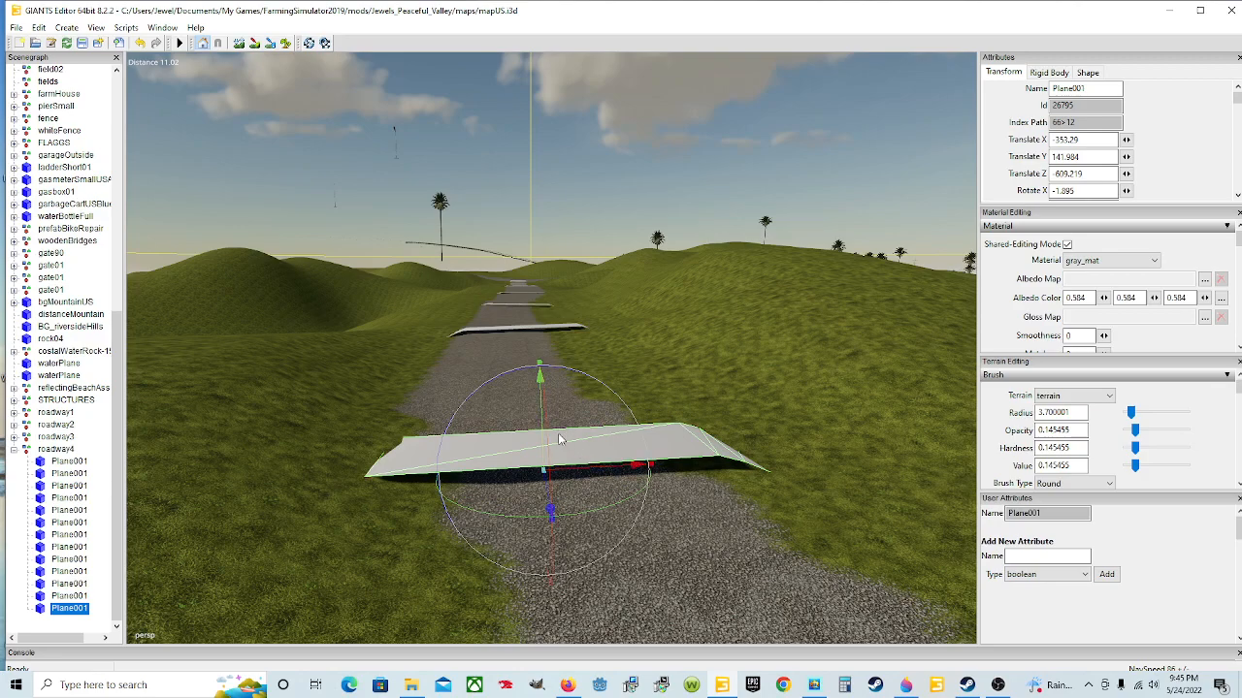
drag(576, 381, 550, 430)
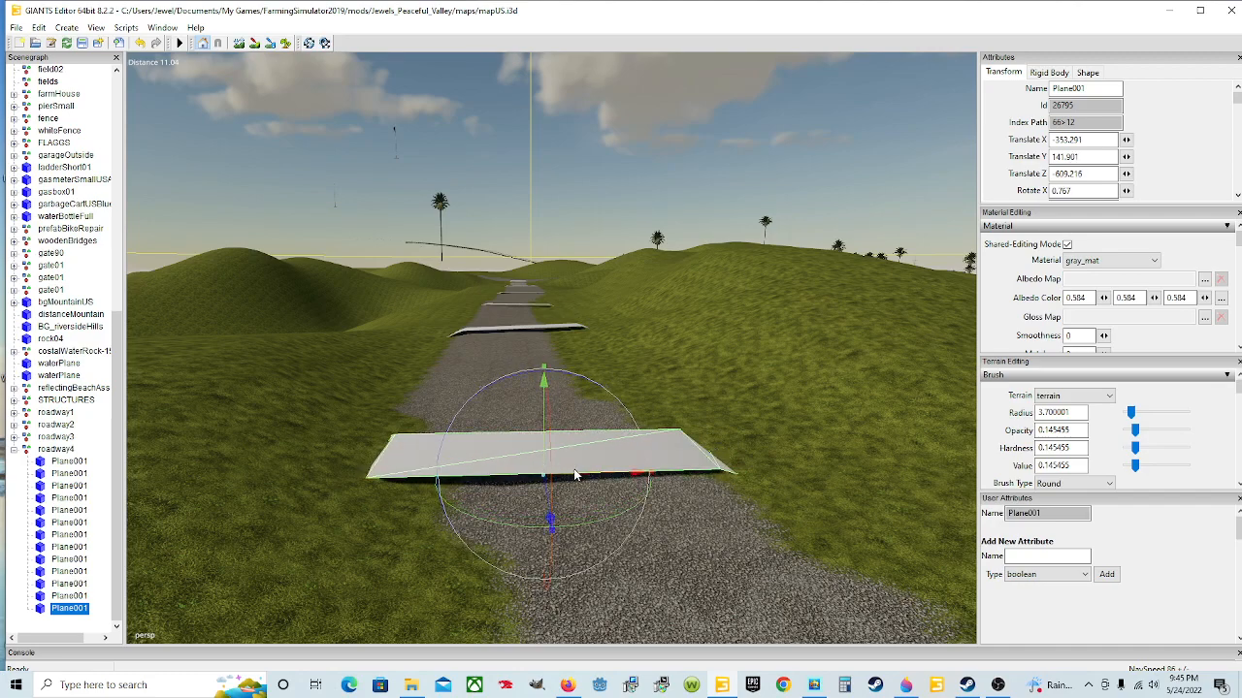
drag(576, 476, 488, 415)
scroll(532, 495, down, 3)
scroll(587, 482, down, 4)
scroll(562, 468, up, 7)
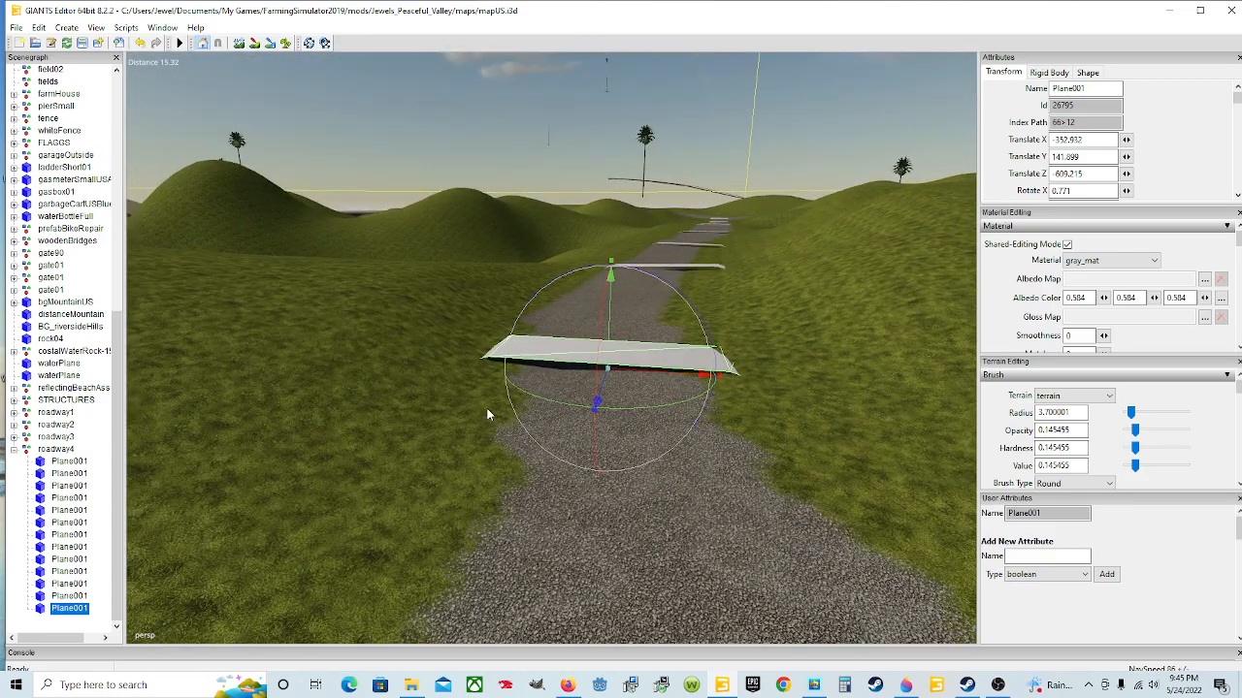
drag(609, 316, 681, 386)
- Duplicate the thirteenth marker and move the copy along the road to about X -351.19, Y 141.71, Z -592.862
scroll(669, 366, down, 3)
scroll(682, 382, down, 2)
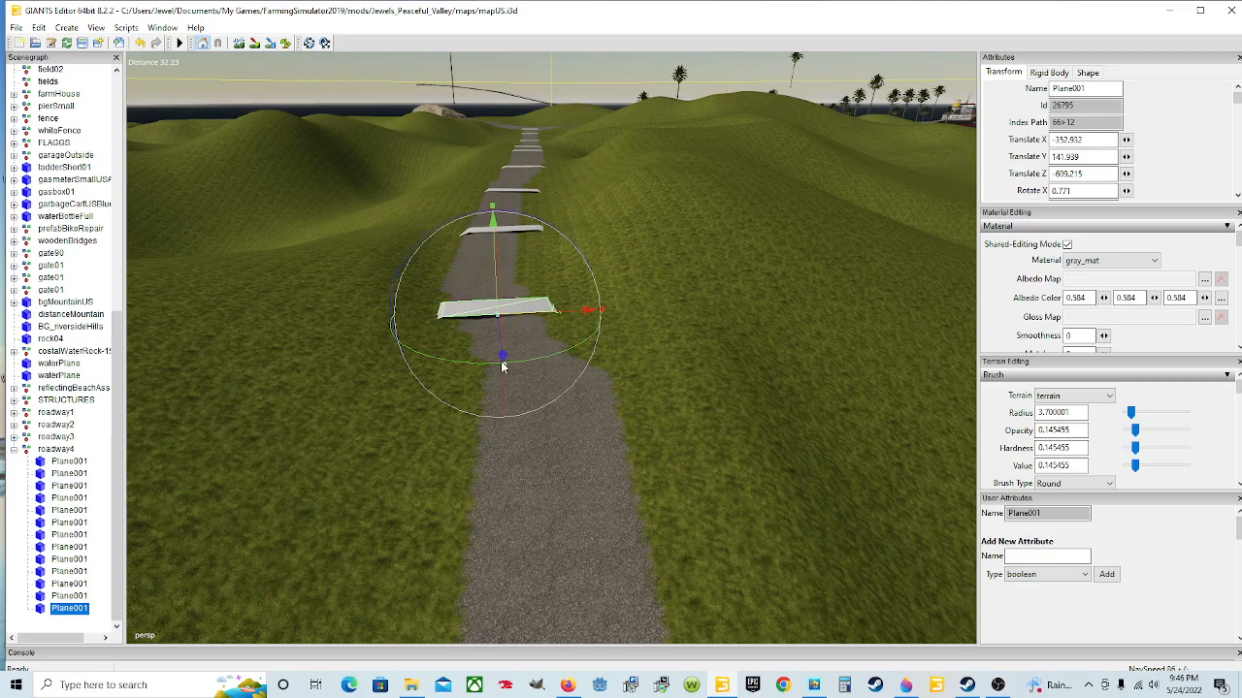
key(ctrl+d)
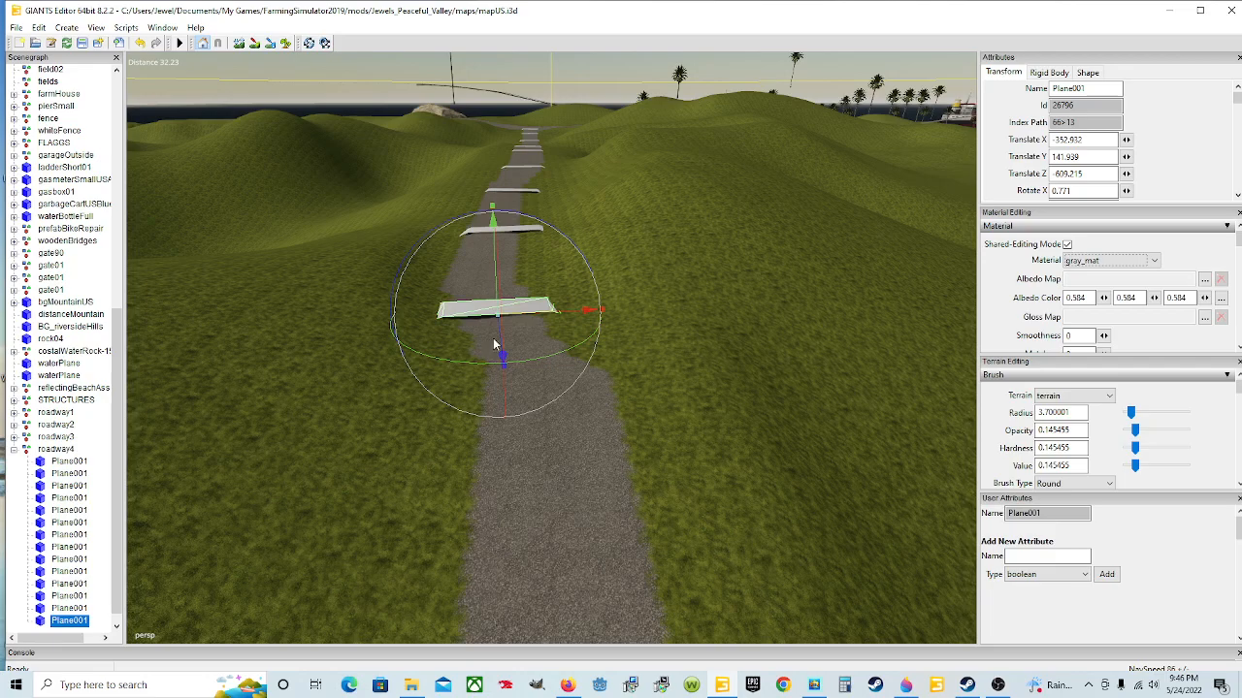
drag(497, 361, 570, 681)
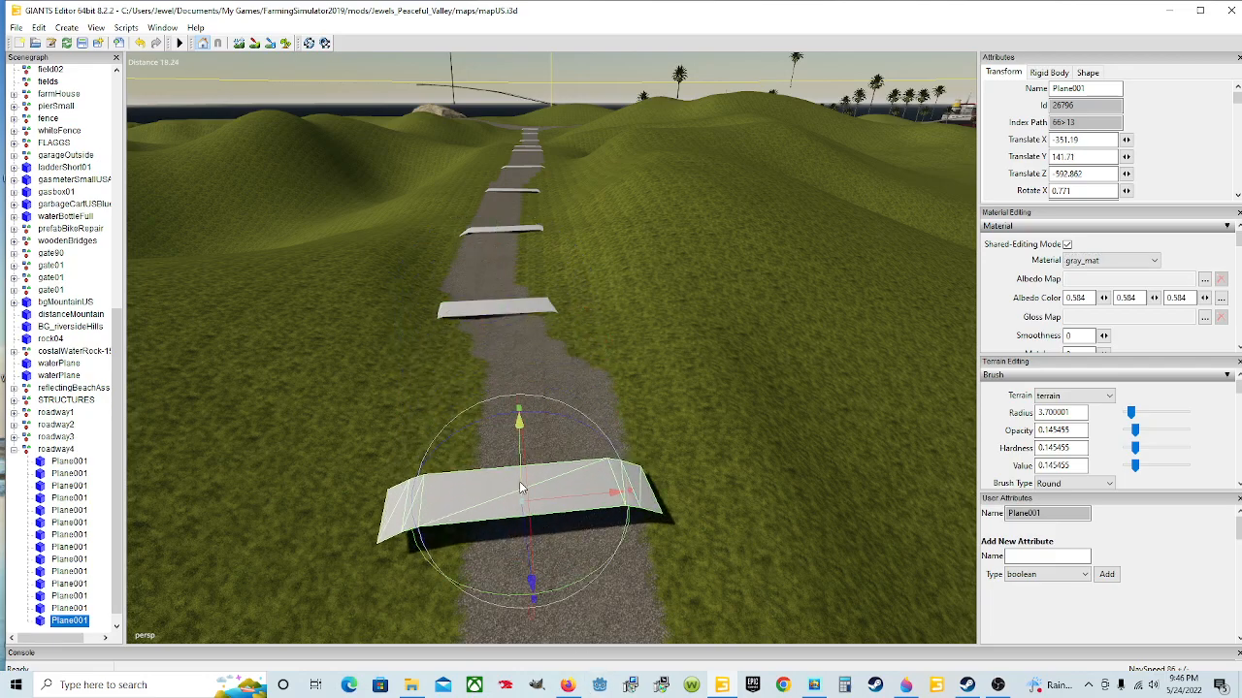
- Shift and lower the fourteenth marker to about X -350.02, Y 140.449, Z -593.004 and tilt it to an X rotation of about 5.17
drag(519, 461, 566, 473)
scroll(586, 537, down, 3)
scroll(548, 559, up, 3)
drag(498, 378, 517, 404)
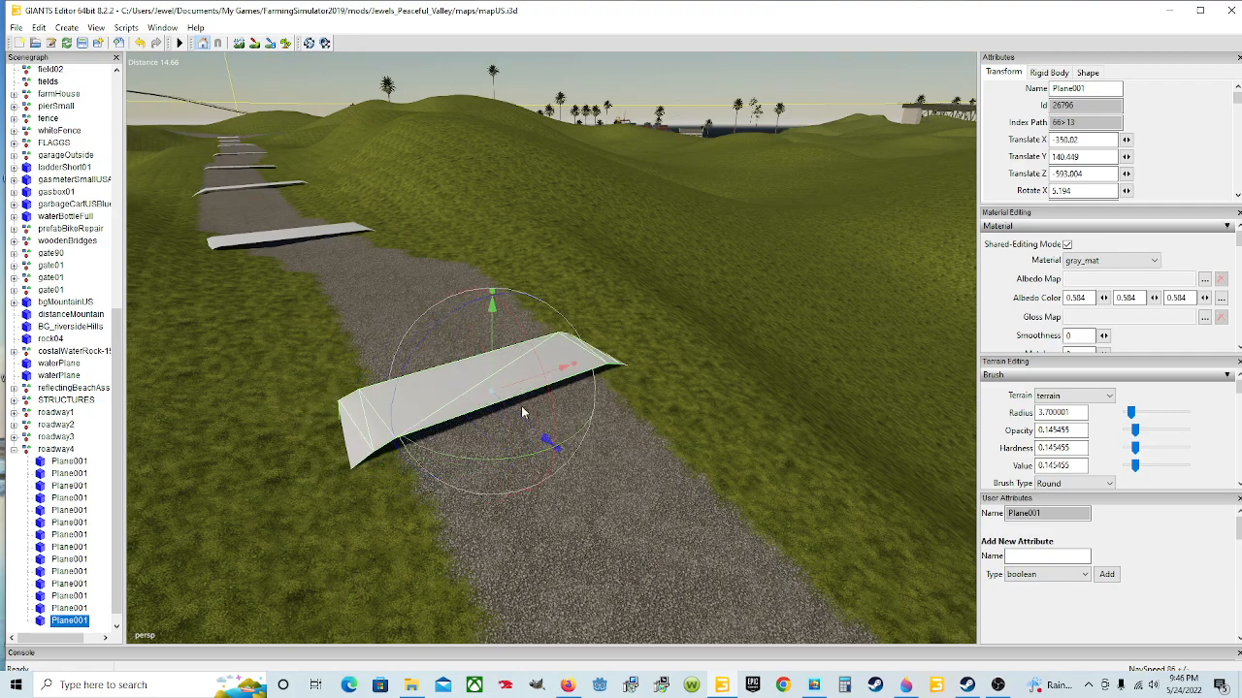
drag(533, 460, 530, 464)
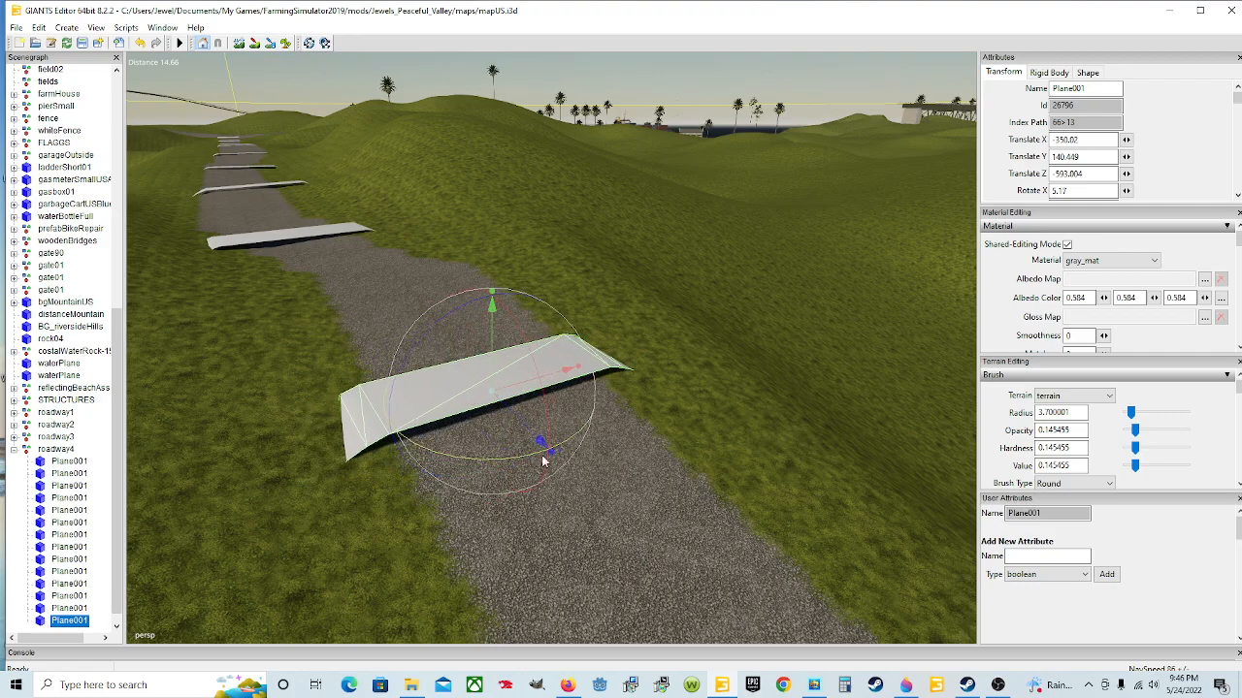
- Fit the fourteenth marker to the road's slope at about X -350.022, Y 140.315, Z -593.016 with an X rotation of about 8.647
scroll(485, 498, down, 5)
right_drag(485, 499, 558, 514)
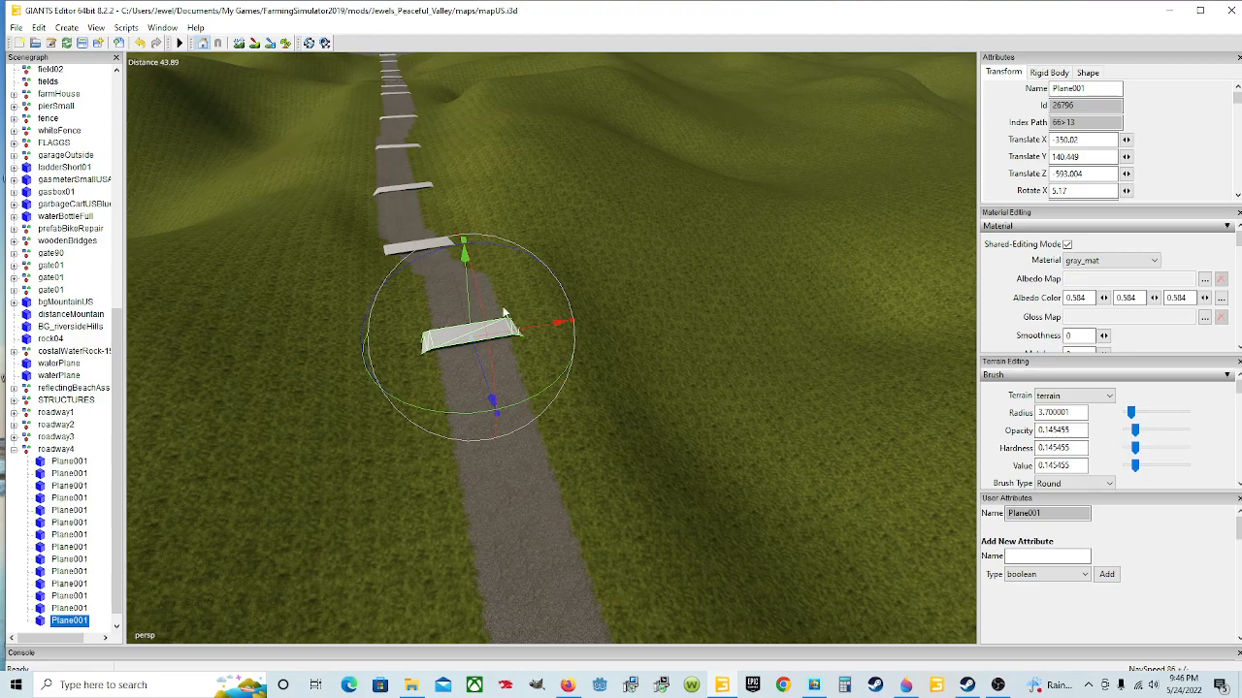
scroll(508, 432, up, 8)
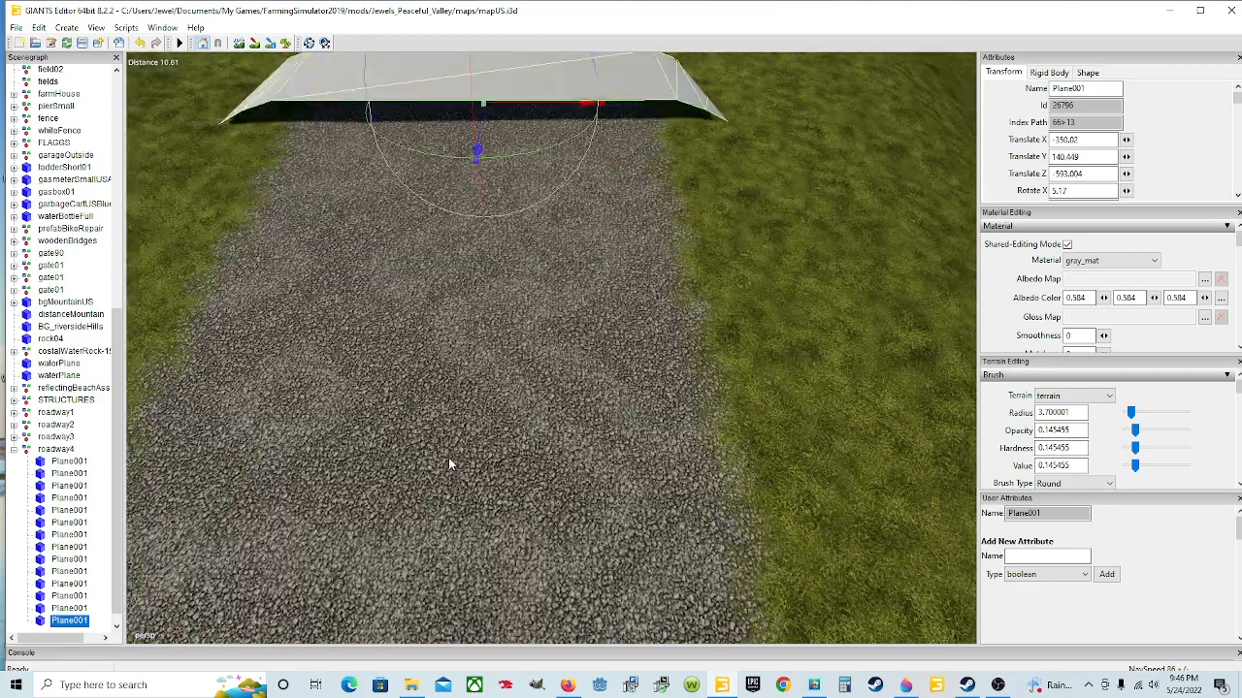
right_drag(448, 458, 485, 313)
drag(479, 310, 468, 335)
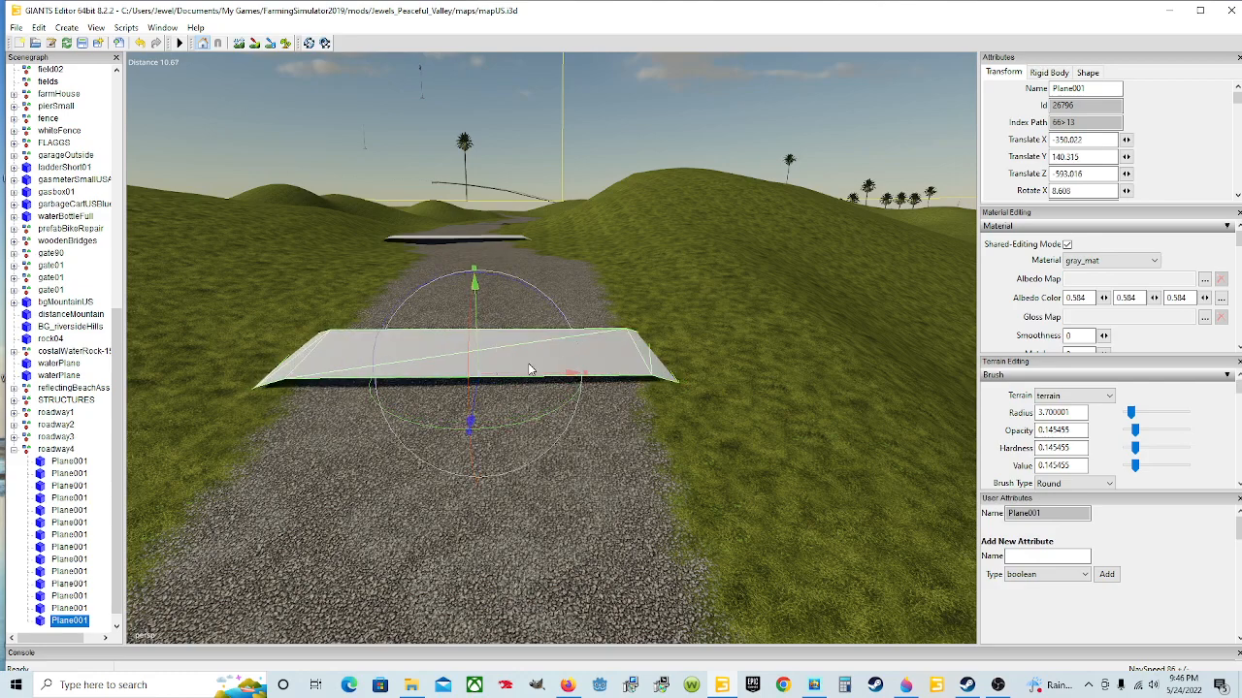
scroll(624, 384, down, 5)
alt+drag(597, 396, 559, 426)
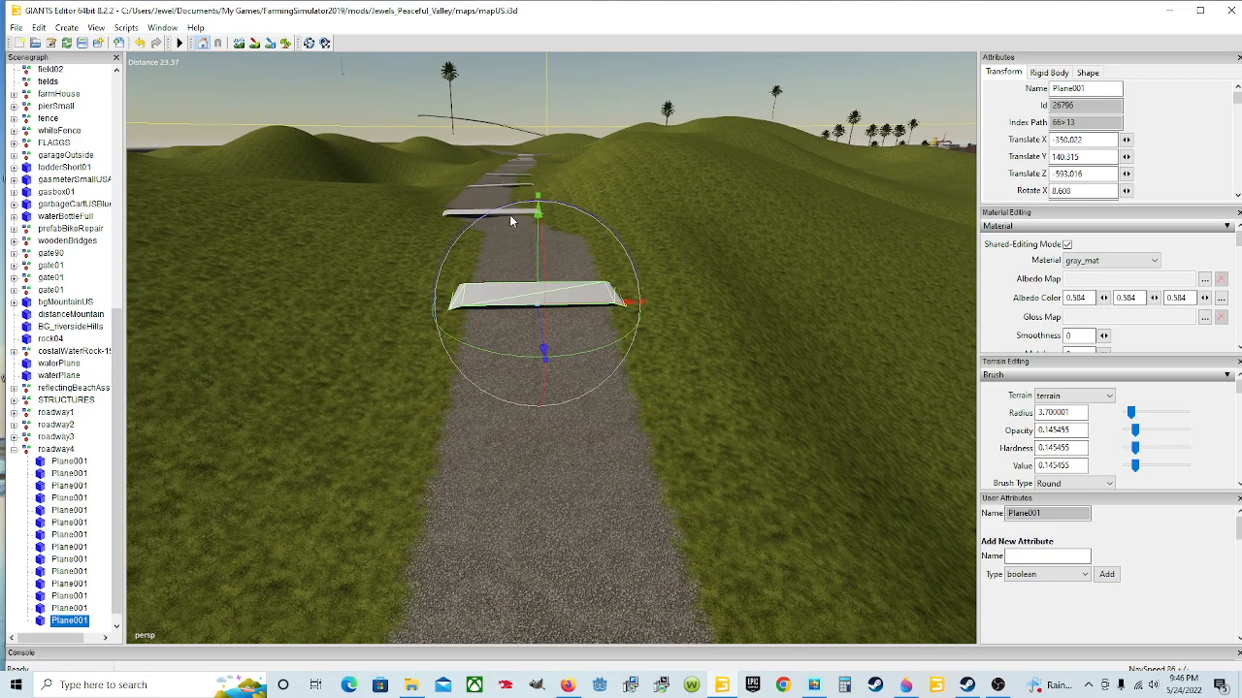
drag(516, 205, 557, 205)
alt+drag(572, 272, 596, 302)
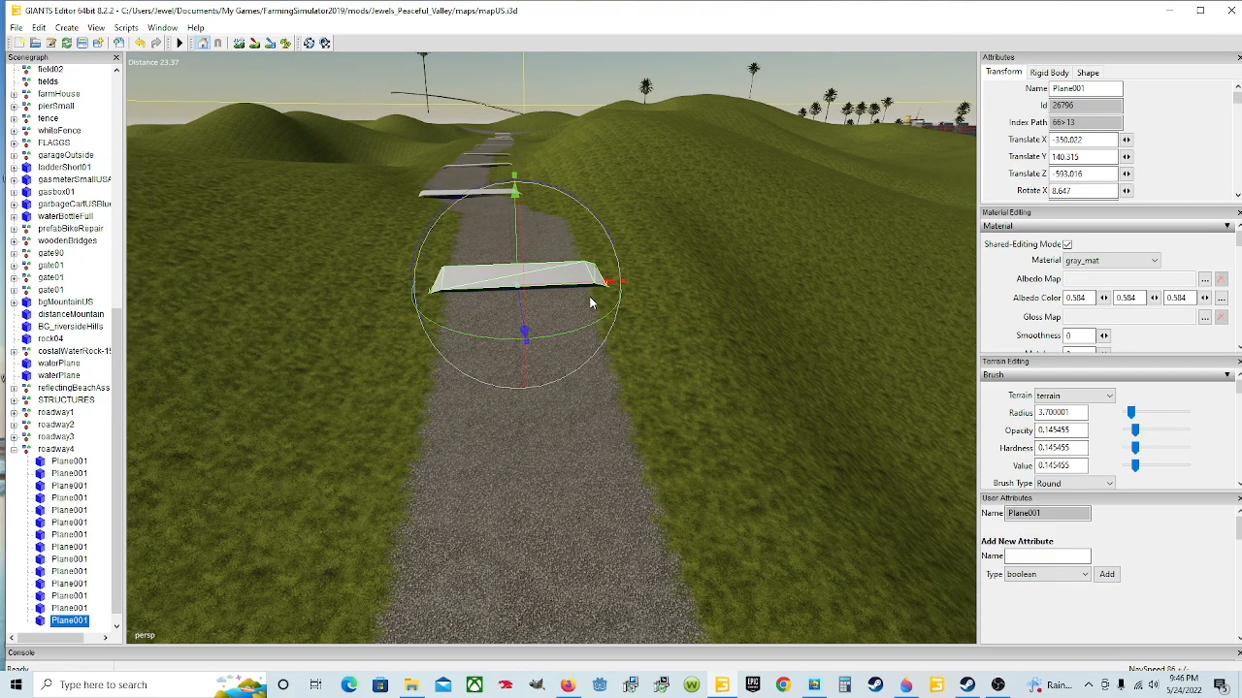
- Duplicate the fourteenth marker and move the copy down the road to about X -349.244, Y 137.481, Z -574.366
key(ctrl+d)
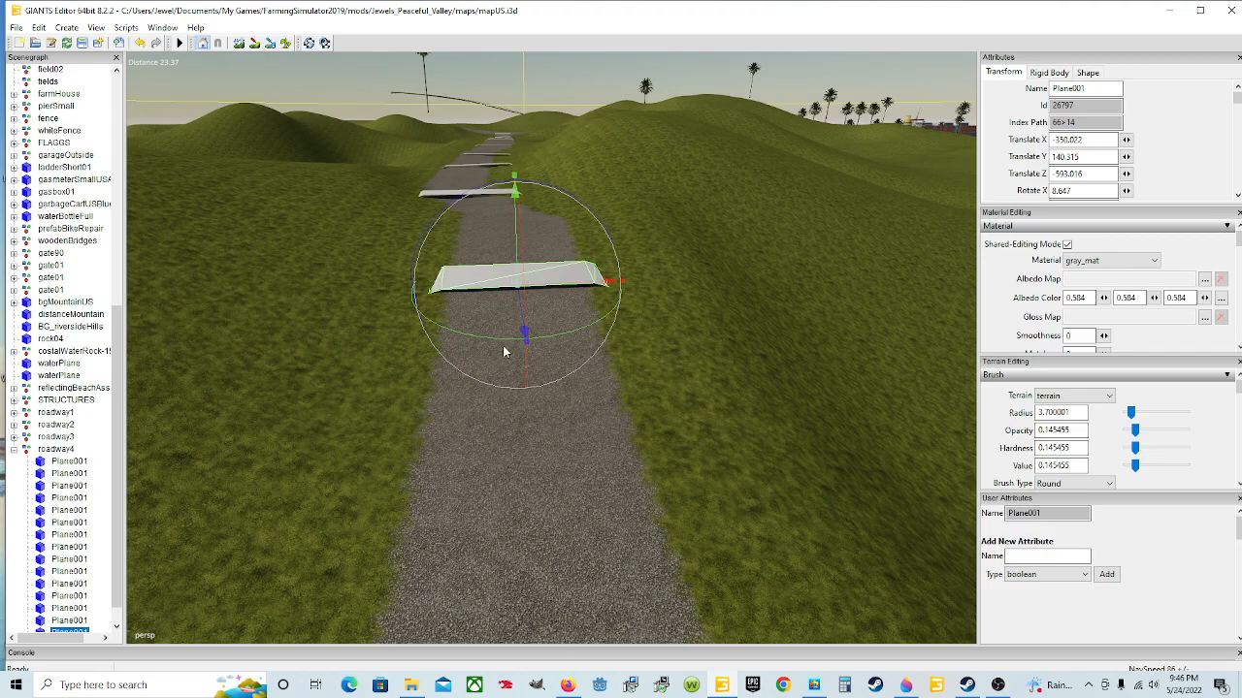
drag(522, 330, 638, 523)
right_drag(637, 522, 524, 459)
right_drag(480, 303, 453, 342)
drag(458, 325, 317, 505)
right_drag(317, 505, 520, 505)
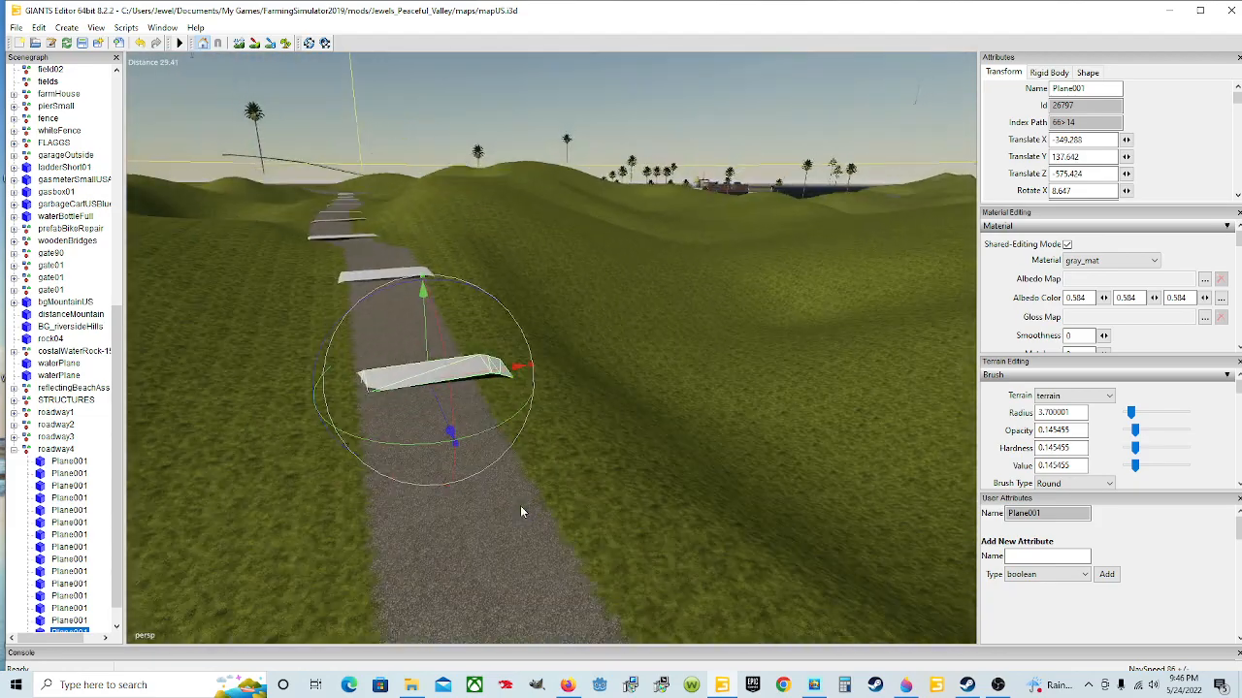
drag(445, 432, 454, 444)
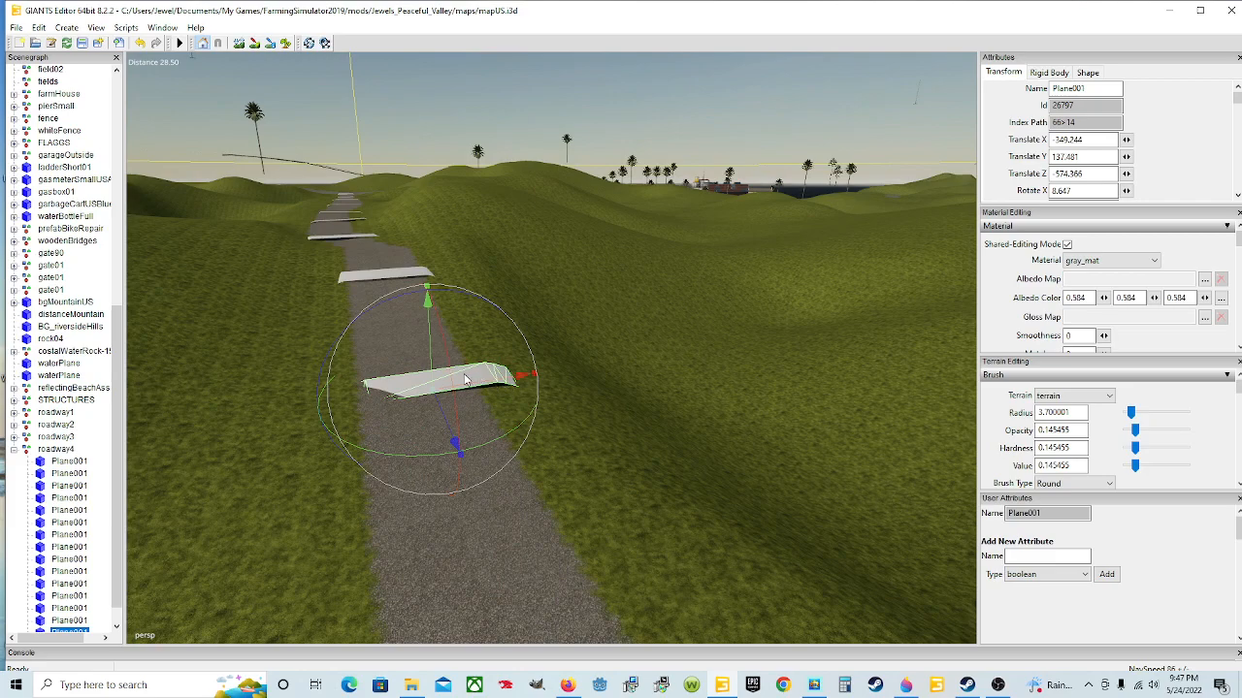
- Adjust the fifteenth marker to about X -349.261, Y 137.623, Z -574.338 and tilt it to an X rotation of about 8.039
drag(466, 380, 430, 354)
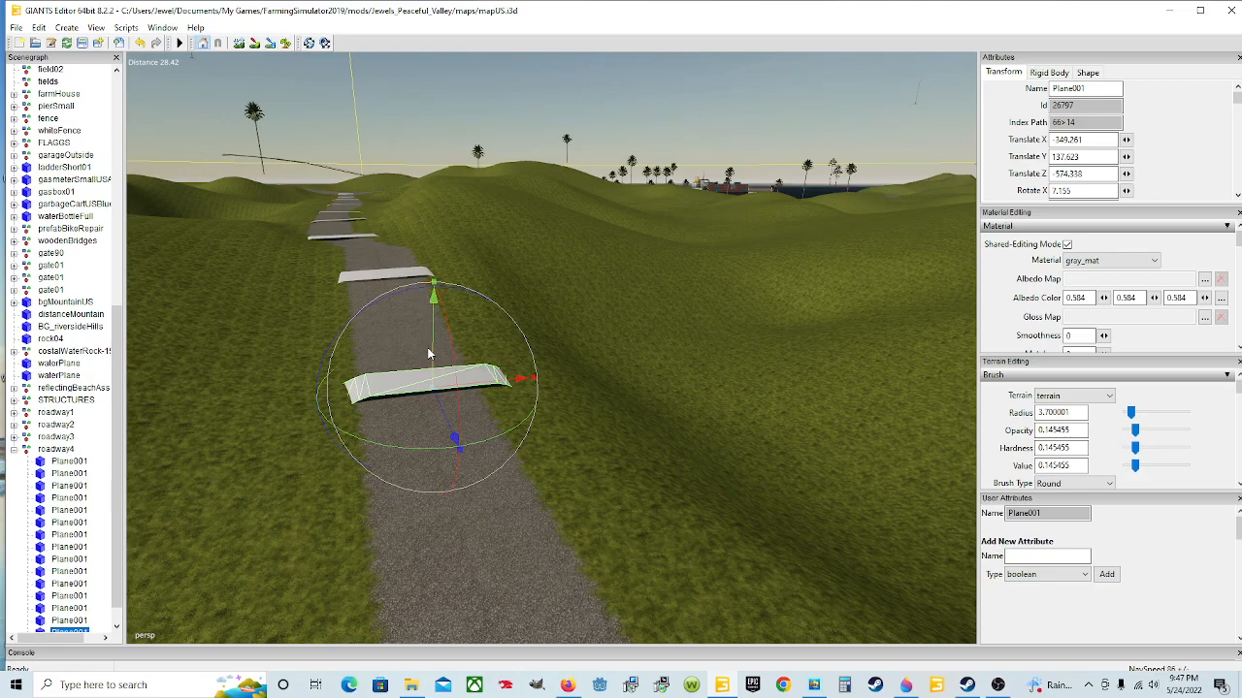
scroll(430, 354, up, 5)
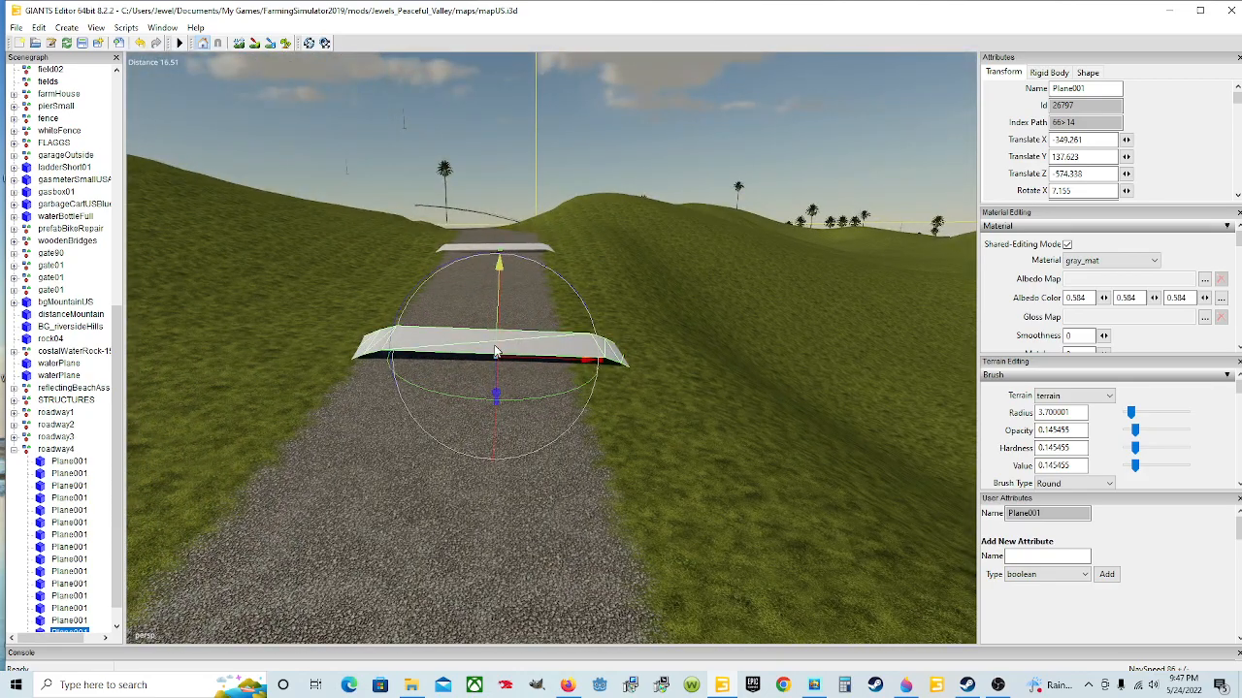
drag(494, 350, 500, 347)
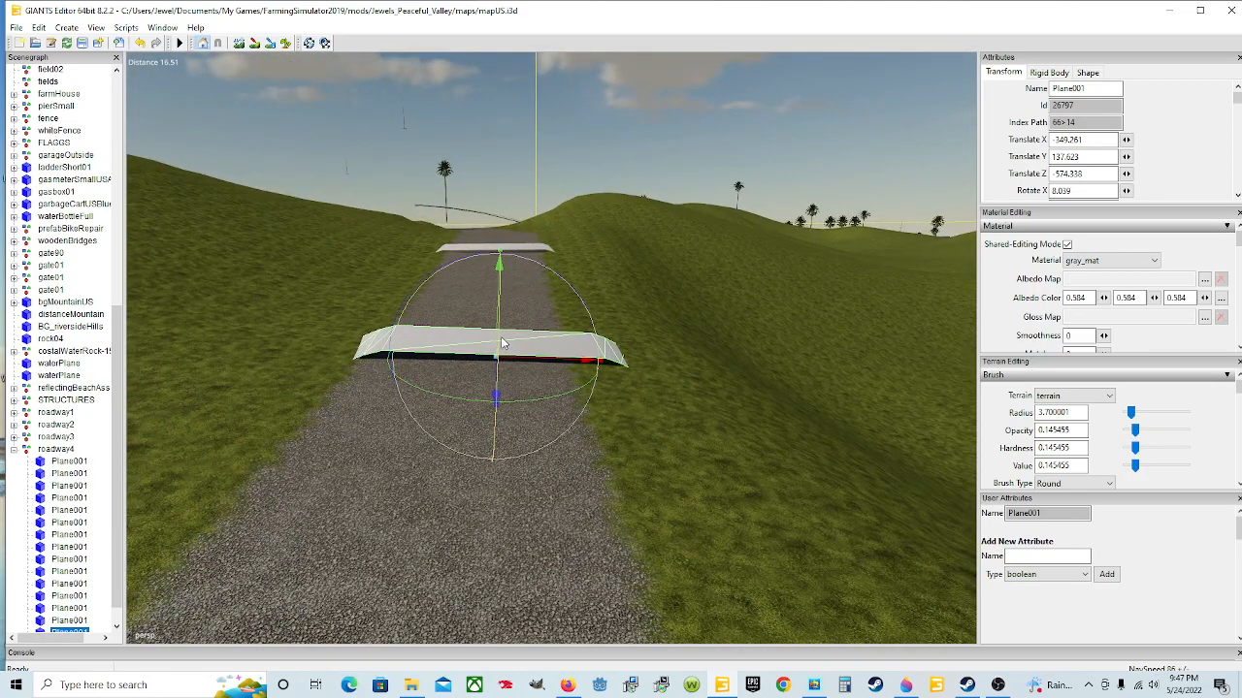
- Lower the fifteenth marker to about X -349.268, Y 137.516, Z -574.353 and set its tilt to an X rotation of about 5.345
drag(495, 318, 2, 386)
scroll(506, 324, up, 3)
scroll(369, 391, down, 3)
drag(653, 370, 527, 374)
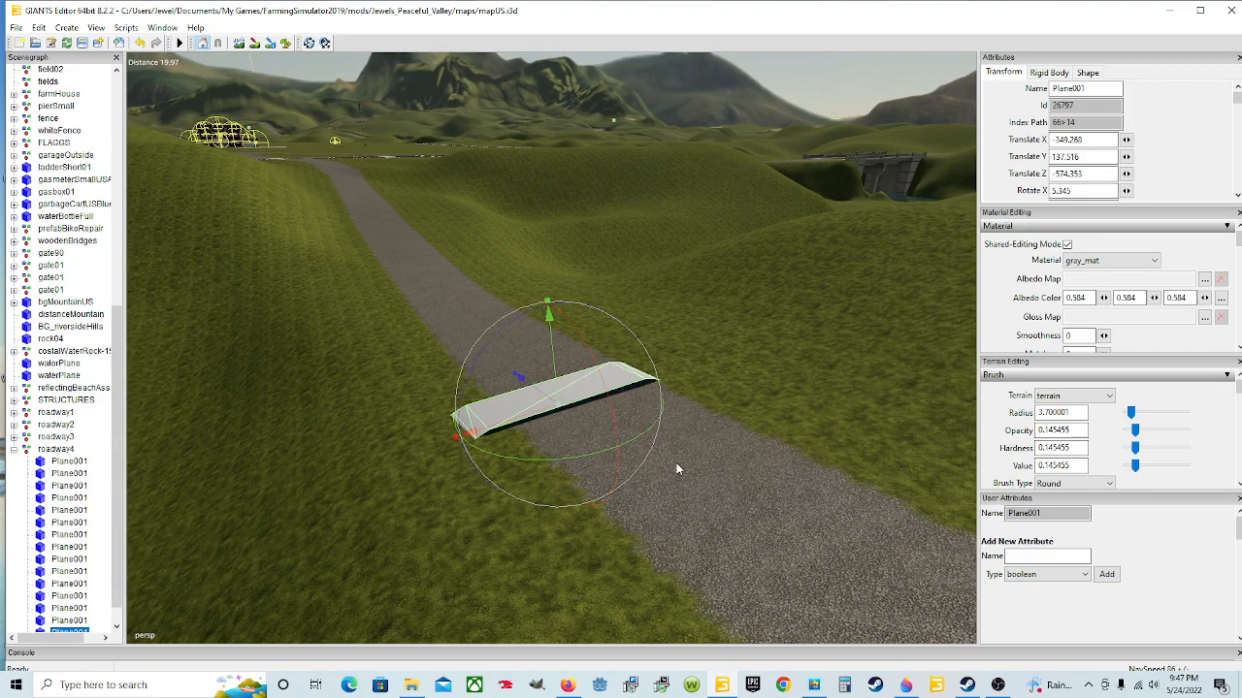
alt+drag(650, 472, 625, 430)
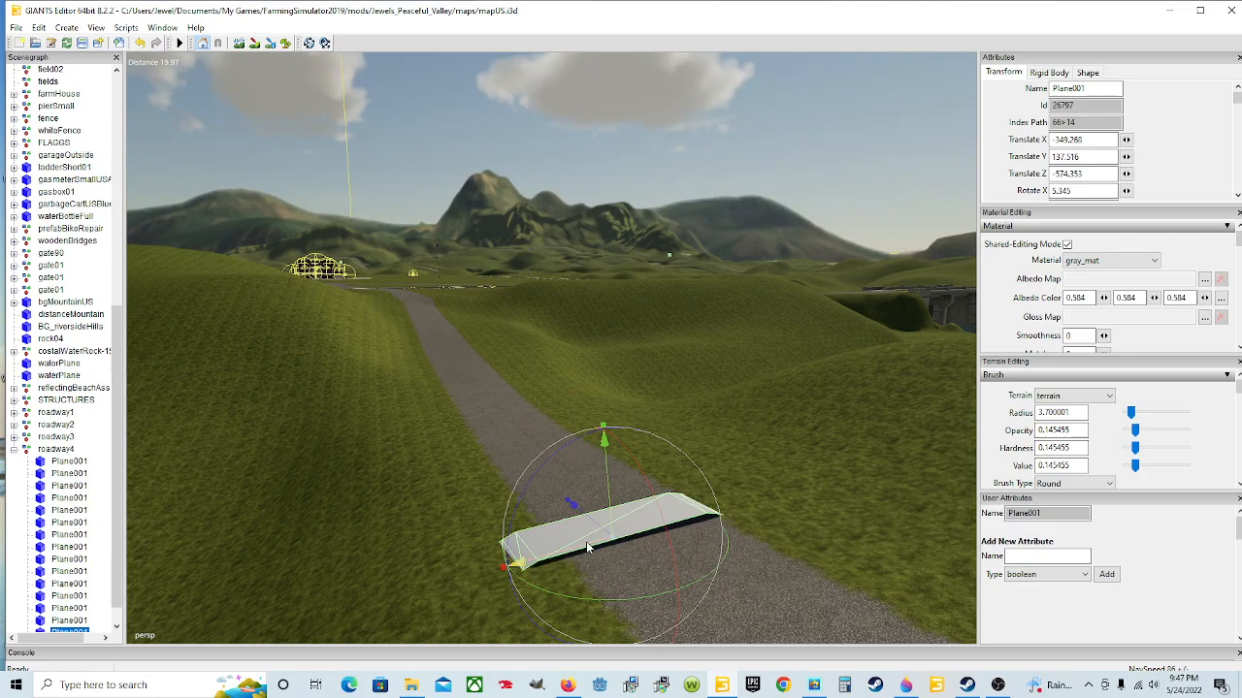
- Shift the fifteenth marker sideways to centre it on the road at about X -349.97, Y 137.559, Z -574.317
drag(568, 553, 823, 571)
scroll(821, 573, down, 3)
alt+drag(635, 543, 858, 625)
scroll(582, 463, up, 4)
scroll(747, 560, down, 3)
scroll(747, 558, down, 3)
alt+drag(746, 554, 608, 535)
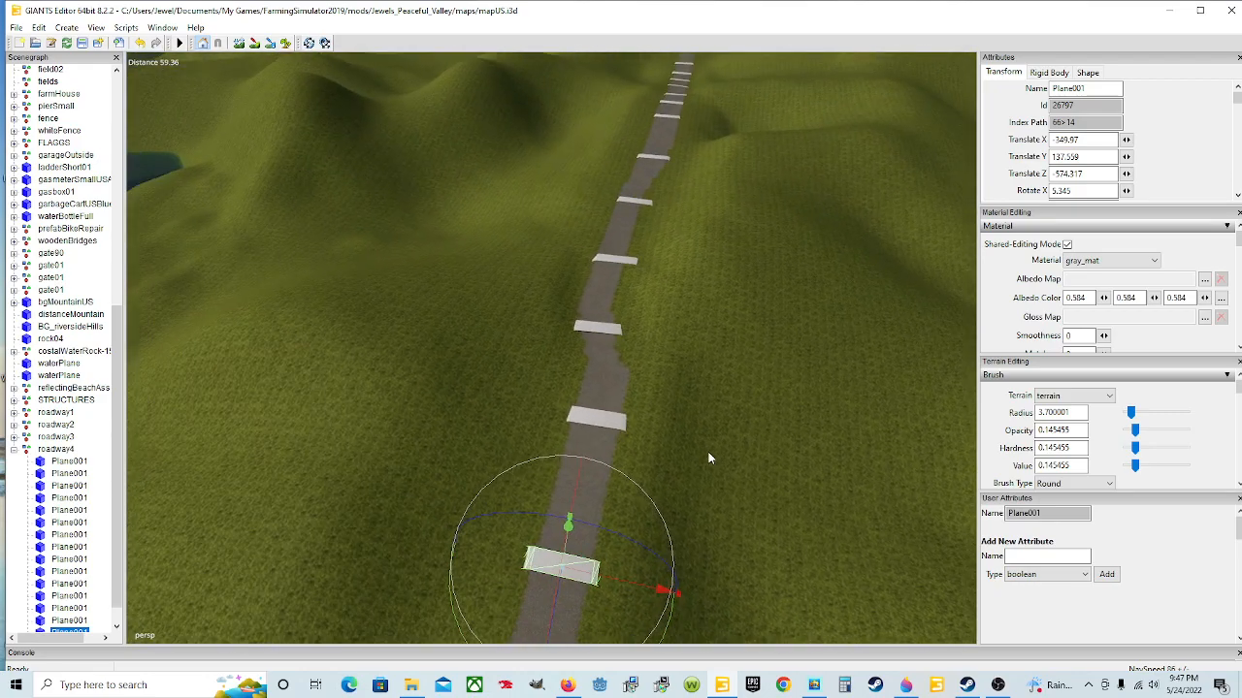
- Duplicate the fifteenth marker, undo the stray rotation, and move the copy down the road to about X -349.392, Y 136.319, Z -561.477
key(ctrl+d)
drag(649, 374, 534, 456)
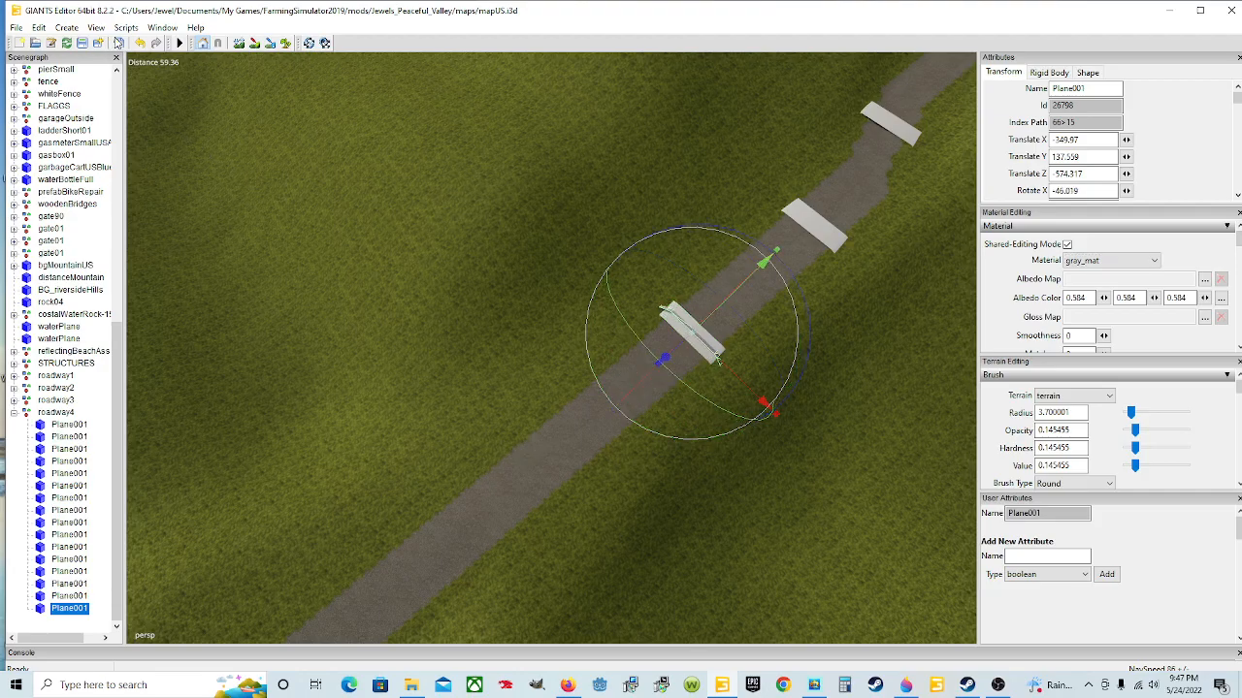
click(139, 43)
alt+drag(763, 374, 765, 260)
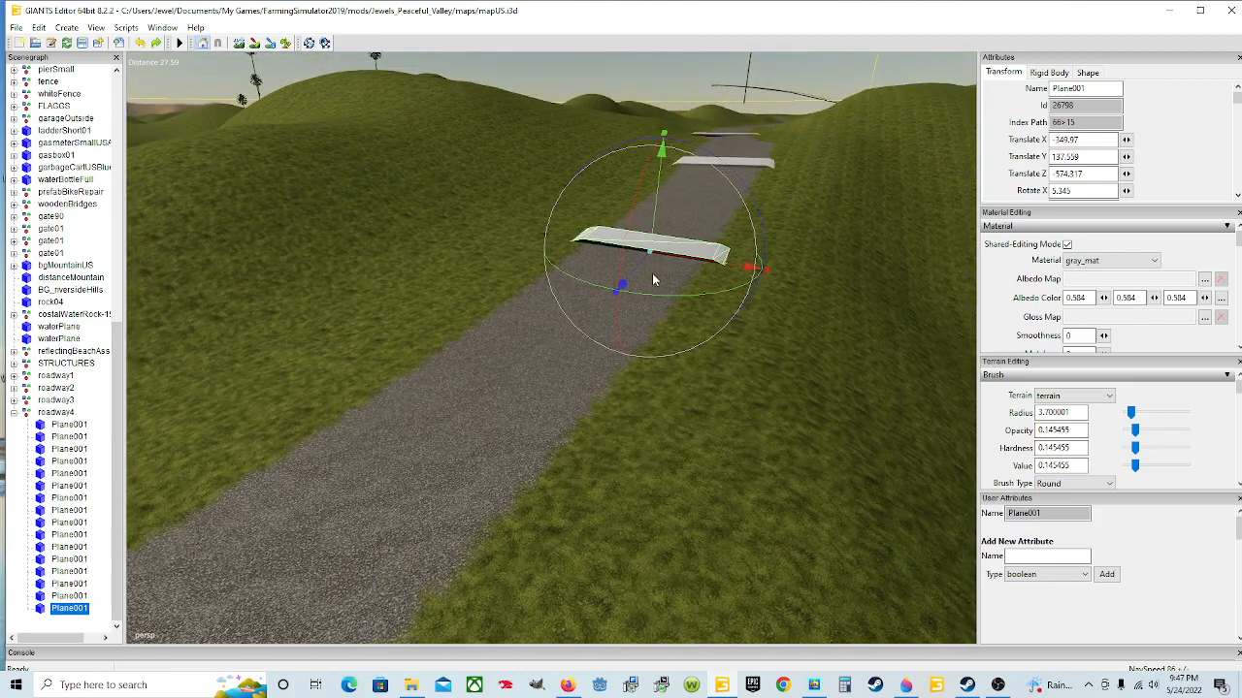
drag(640, 268, 356, 462)
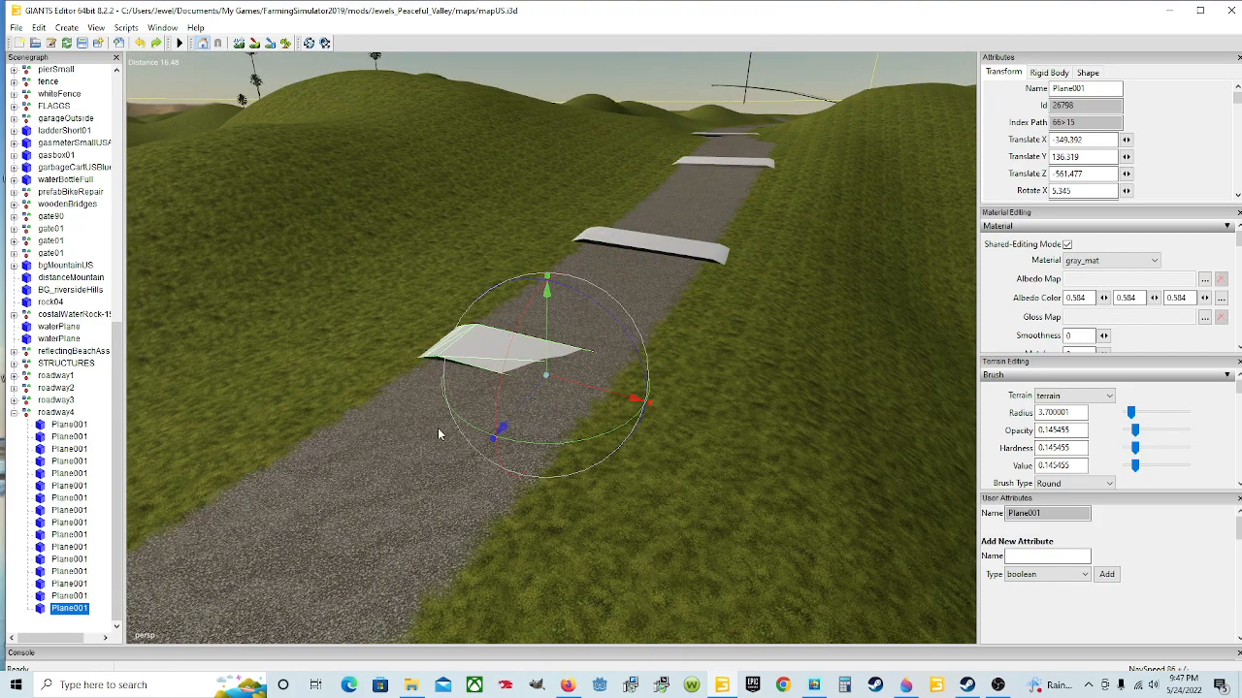
- Adjust the sixteenth marker to about X -349.573, Y 136.547, Z -561.449 with an X rotation of about 3.362
drag(602, 313, 544, 328)
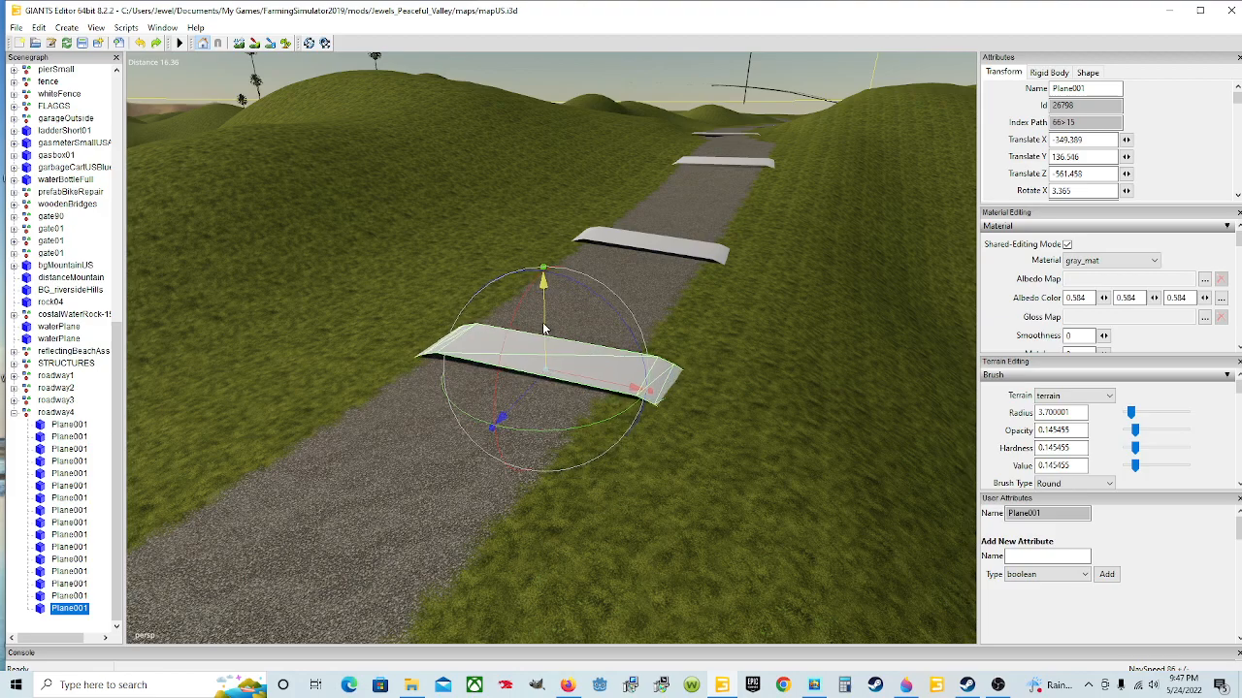
scroll(548, 331, down, 5)
middle_drag(609, 351, 604, 313)
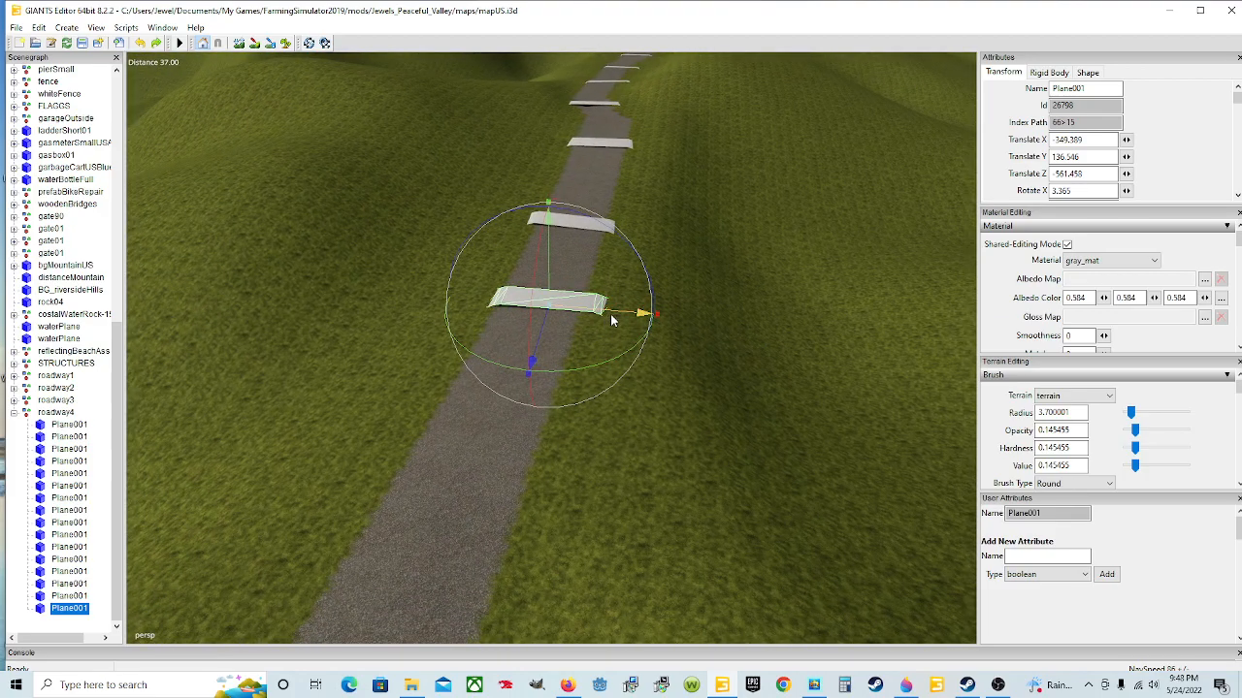
drag(611, 314, 605, 317)
drag(603, 369, 601, 368)
middle_drag(601, 368, 602, 411)
- Duplicate the sixteenth marker and move the copy to about X -349.127, Y 136.807, Z -538.891 with an X rotation of about 2.111
scroll(657, 388, down, 5)
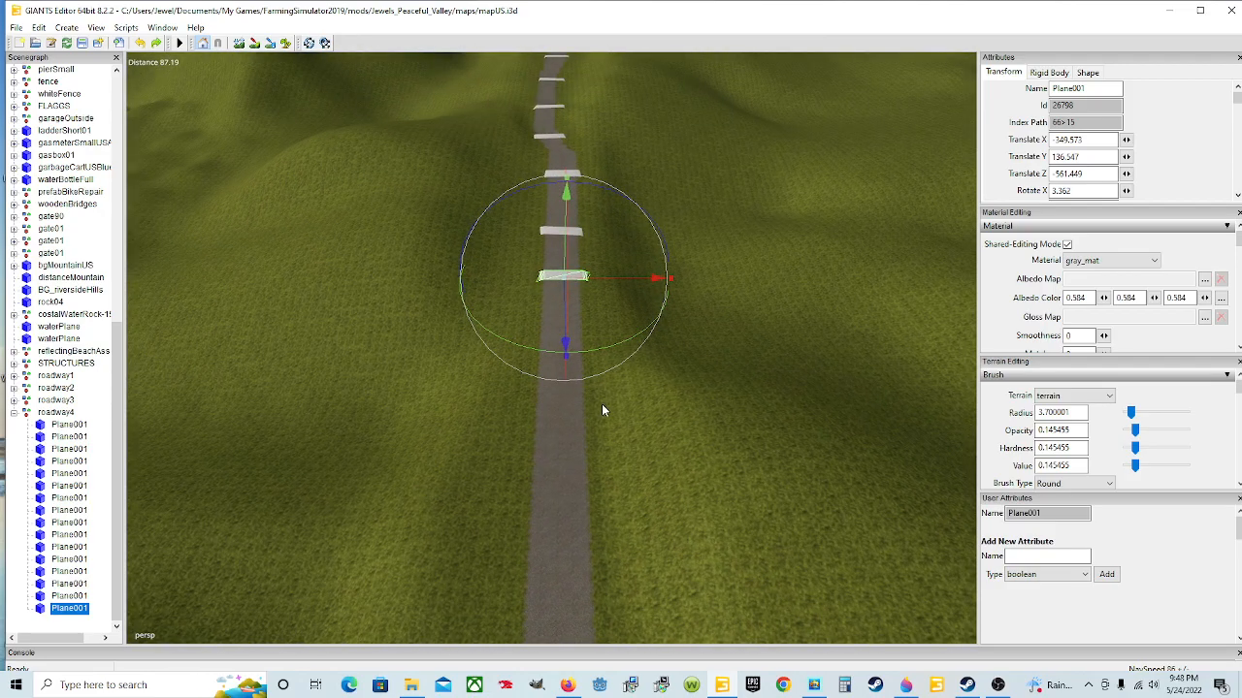
key(ctrl+d)
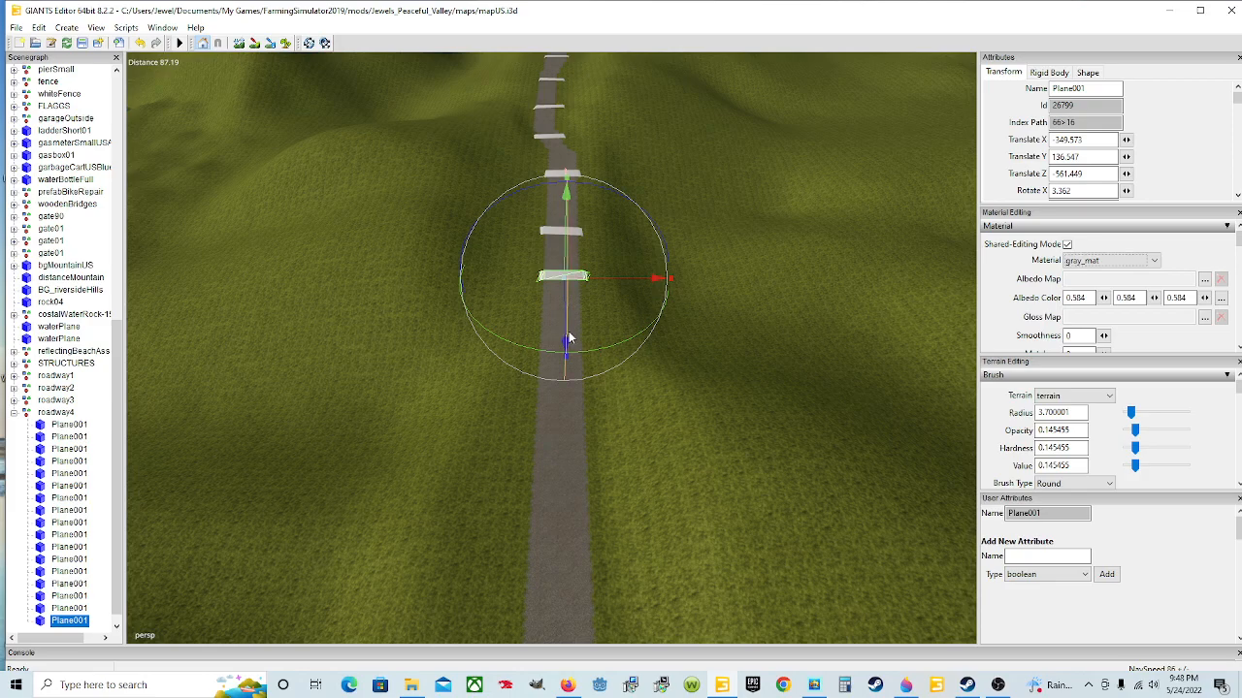
drag(563, 333, 565, 285)
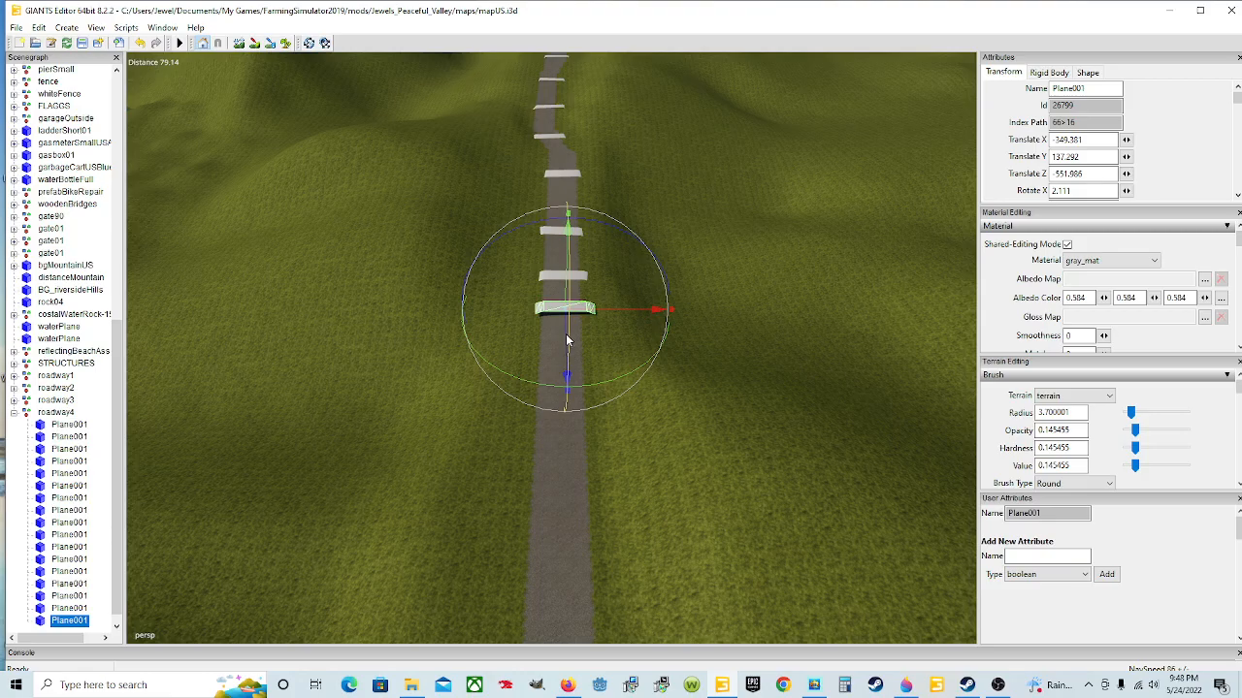
drag(565, 340, 572, 454)
scroll(597, 445, up, 5)
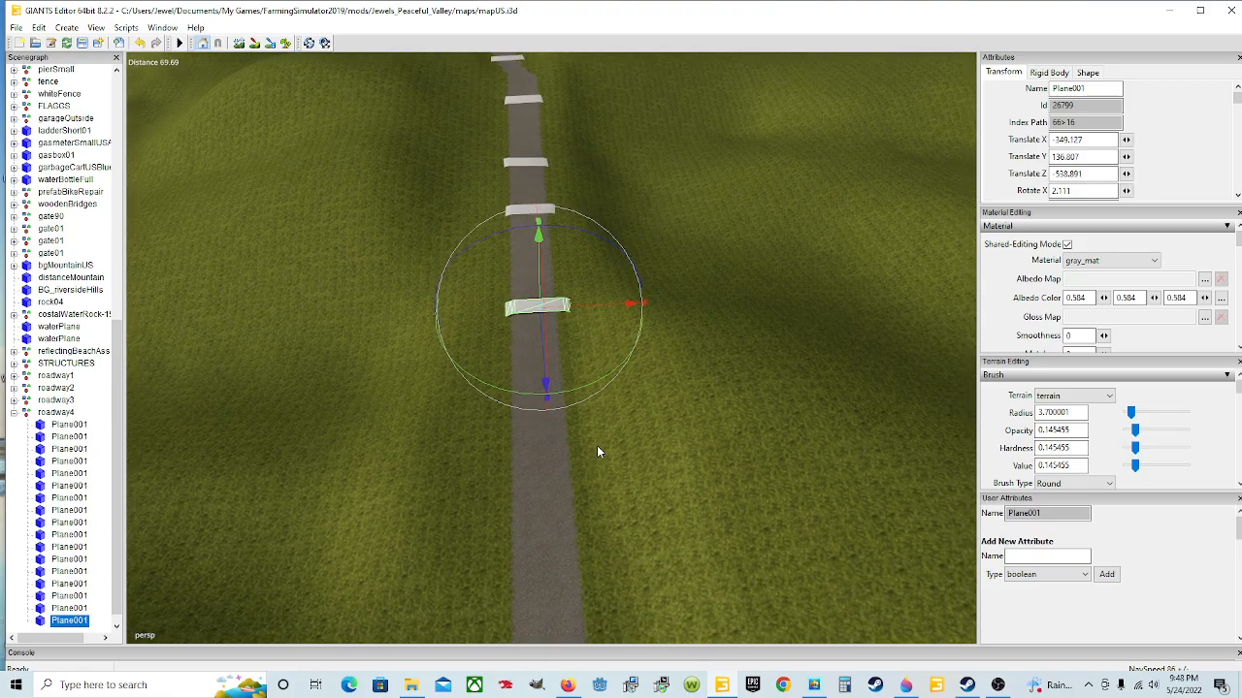
- Shift the seventeenth marker to about X -349.633, Y 136.797, Z -538.881 and tilt it to an X rotation of about 1.797
middle_drag(595, 447, 618, 336)
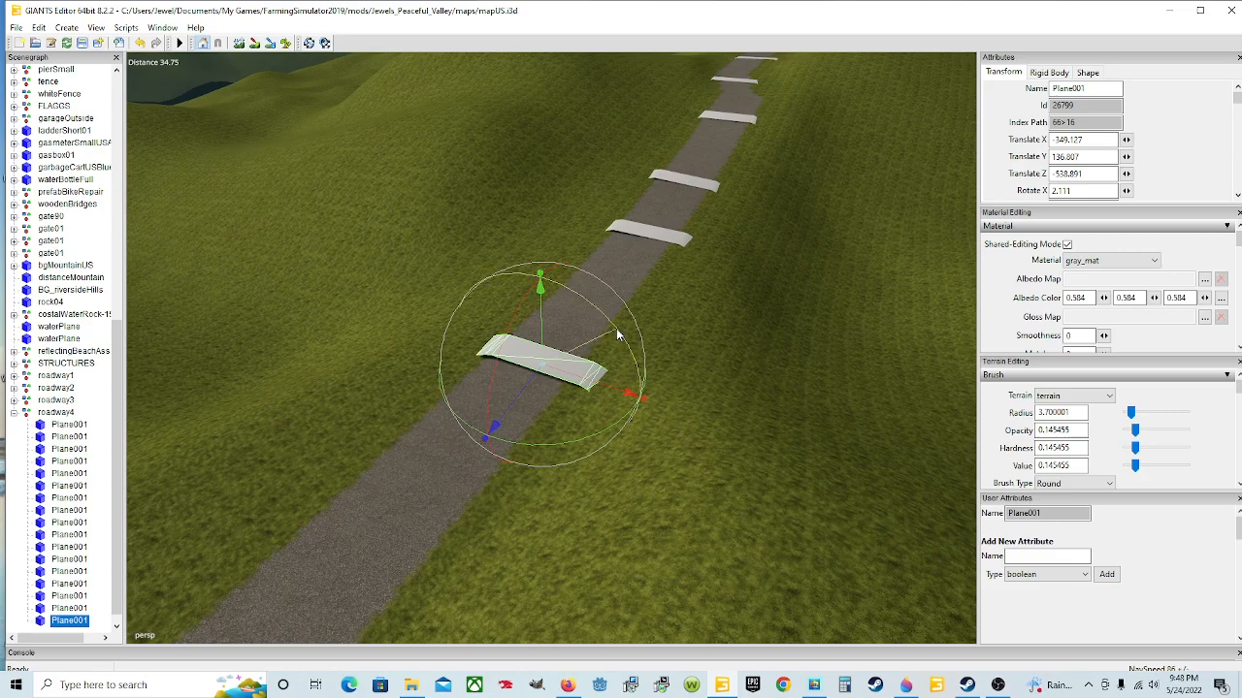
drag(616, 335, 519, 362)
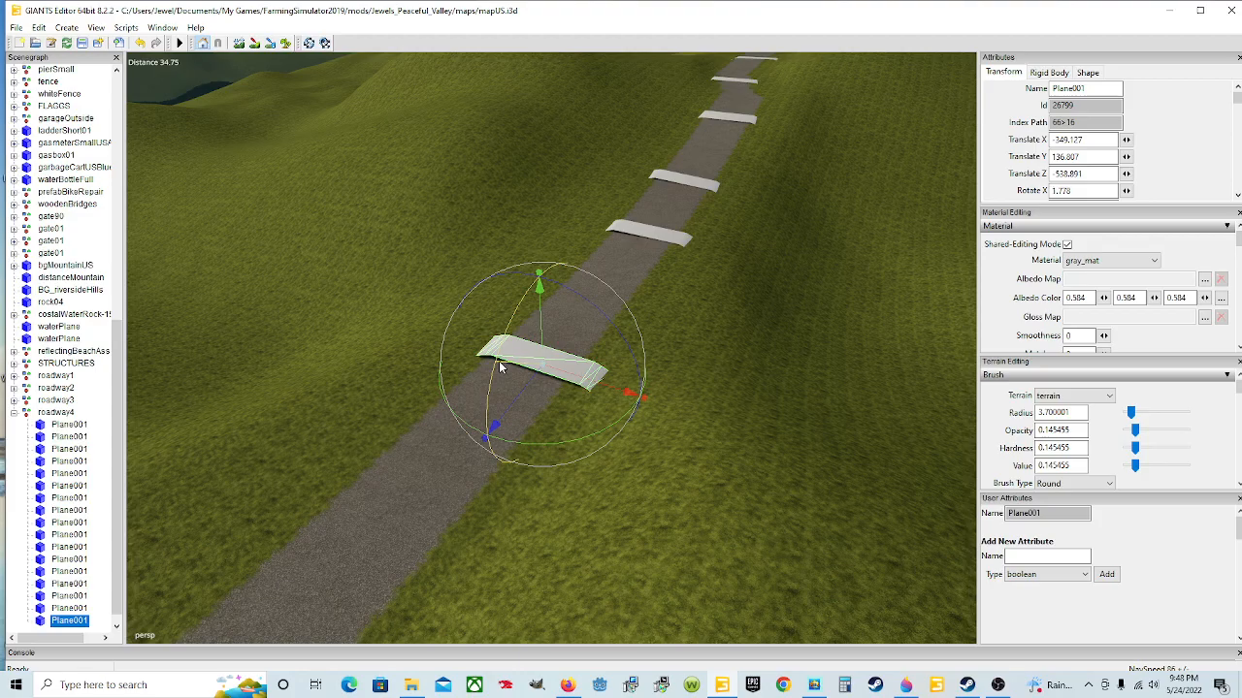
scroll(511, 361, up, 3)
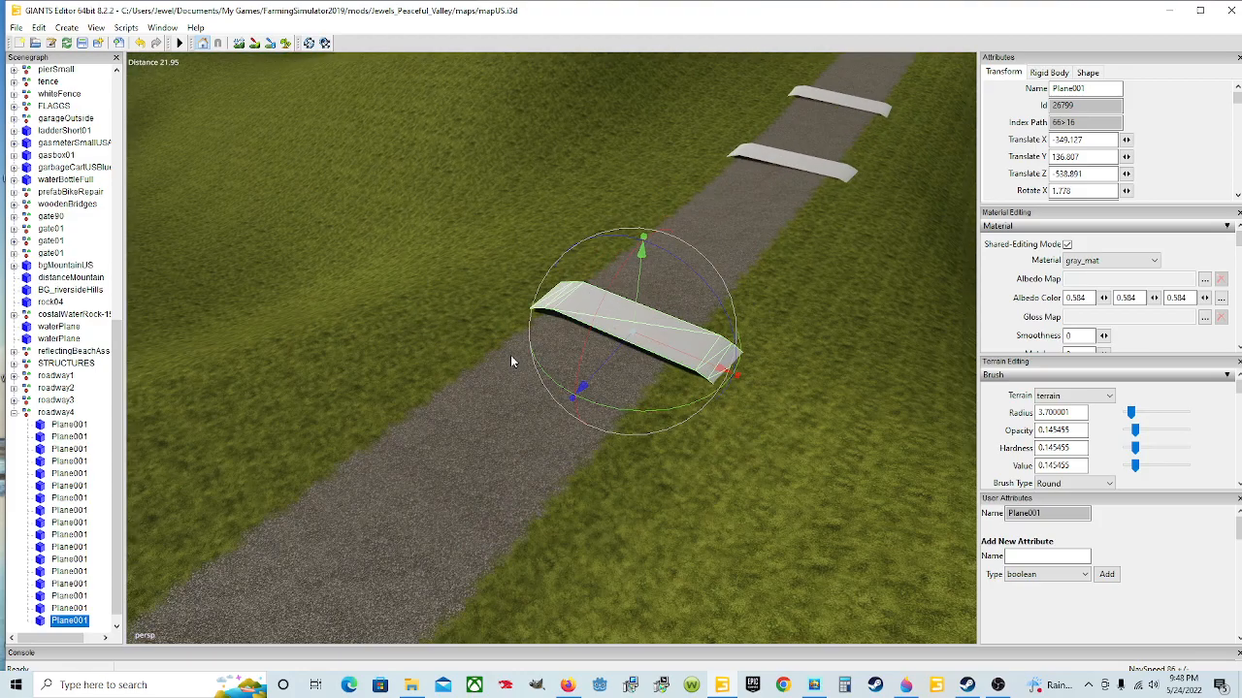
scroll(510, 355, up, 3)
right_drag(510, 355, 586, 330)
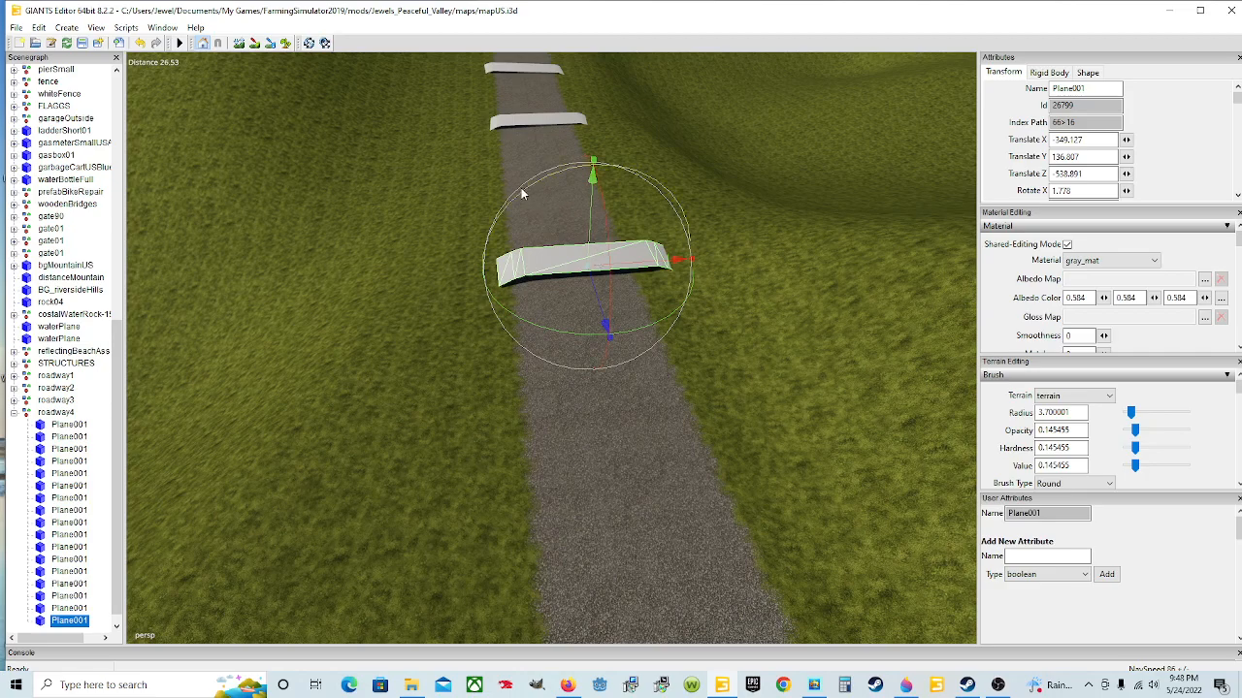
drag(524, 194, 521, 206)
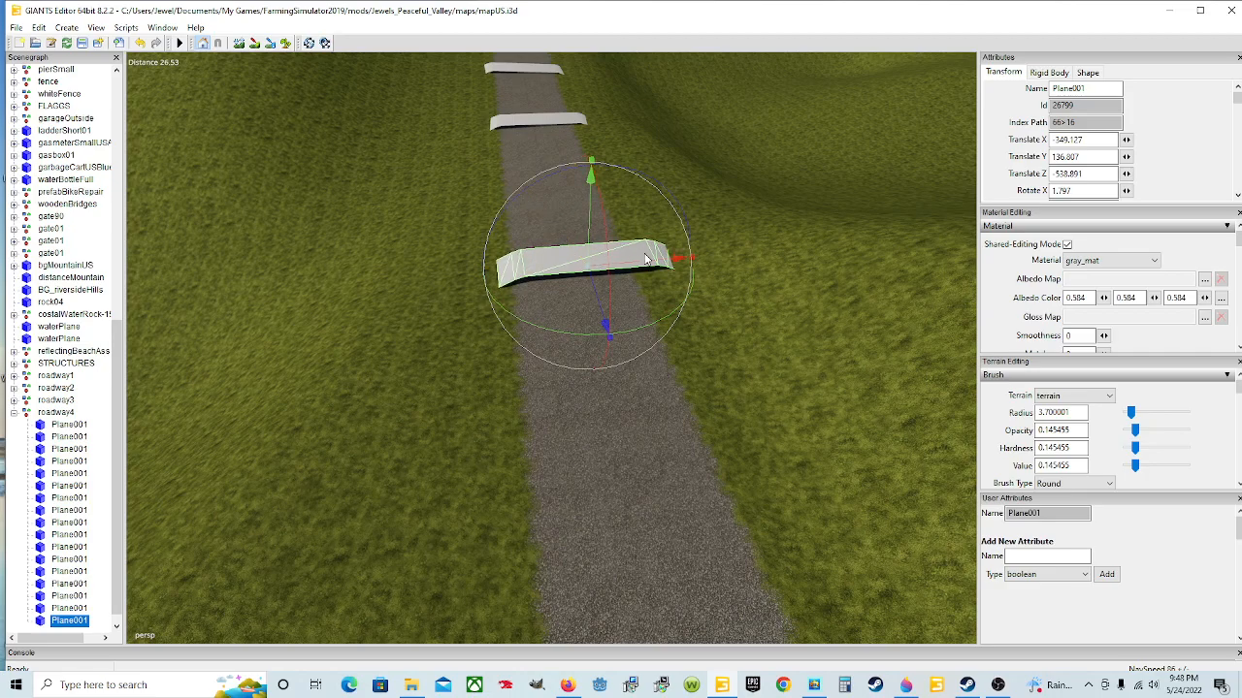
drag(638, 264, 629, 268)
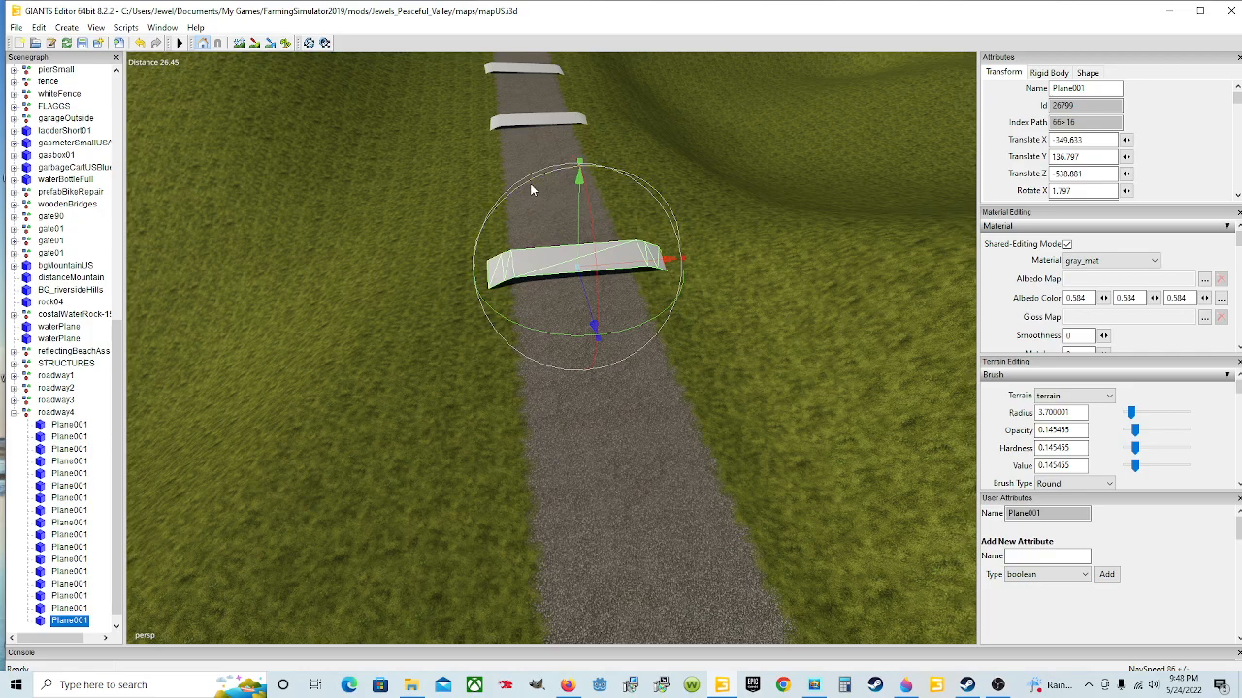
- Lower the seventeenth marker to about X -349.624, Y 136.566, Z -538.871 and tilt it to an X rotation of about -3.961
mouse_move(590, 241)
mouse_down()
mouse_move(596, 264)
mouse_move(577, 245)
mouse_up()
scroll(590, 256, down, 5)
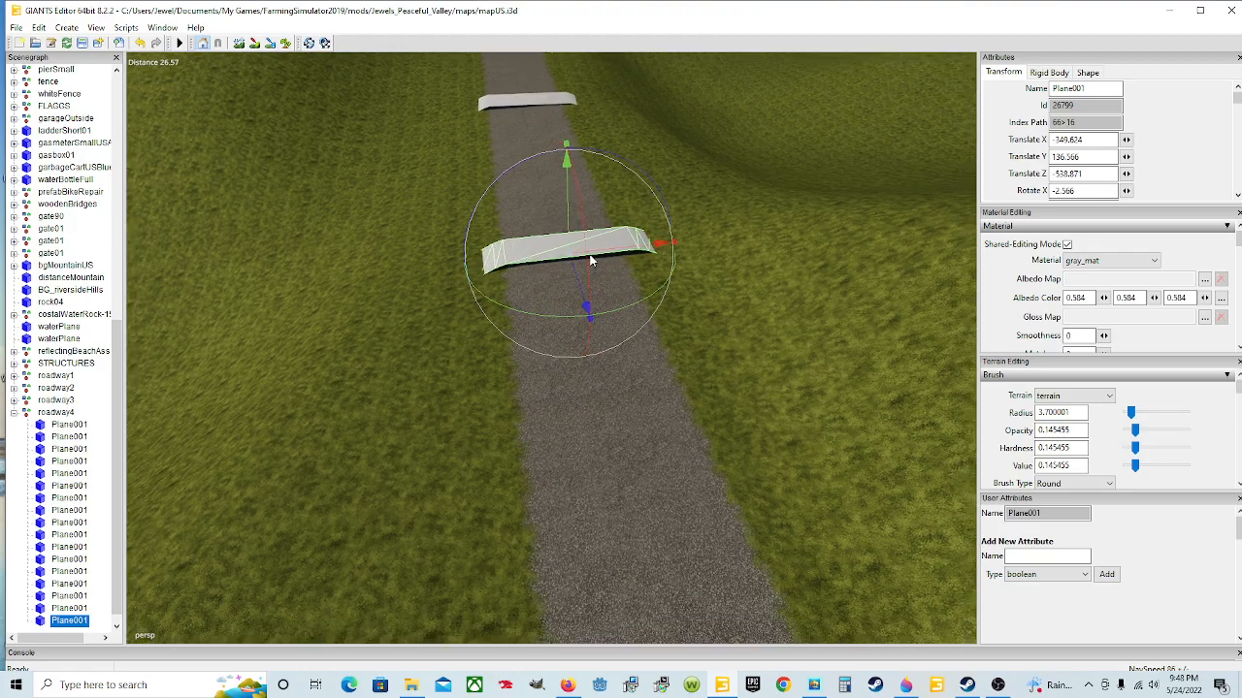
scroll(642, 278, up, 8)
middle_drag(641, 284, 401, 326)
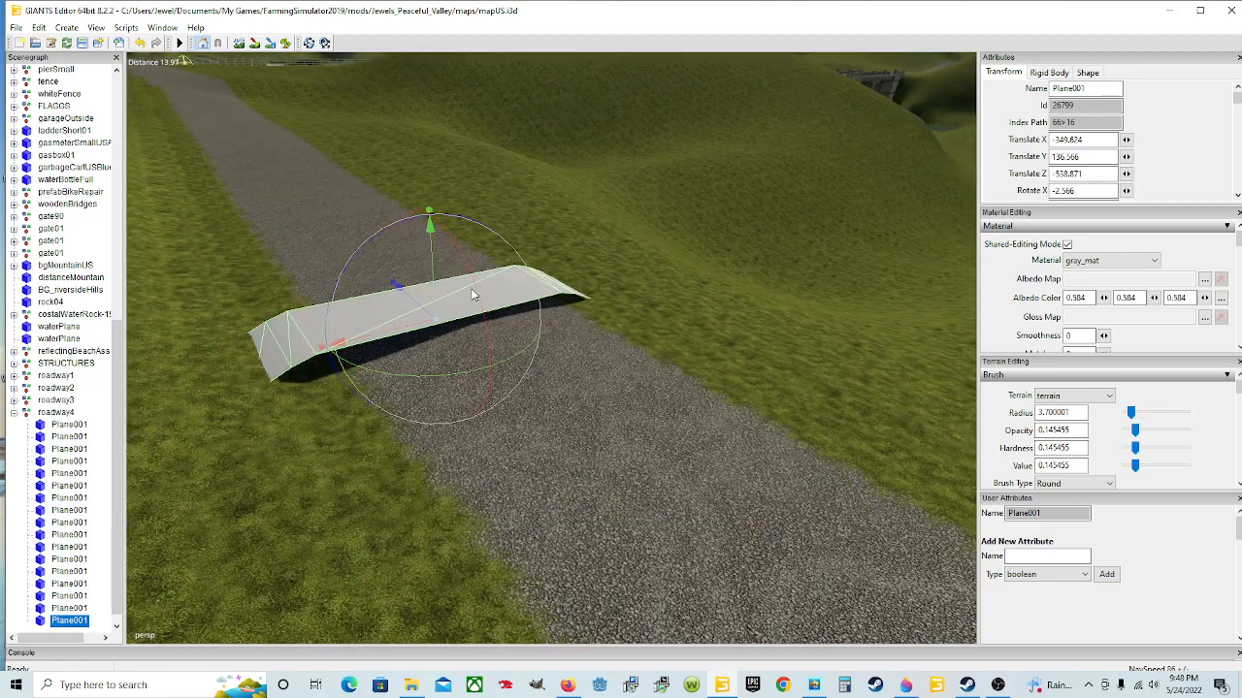
drag(476, 294, 477, 299)
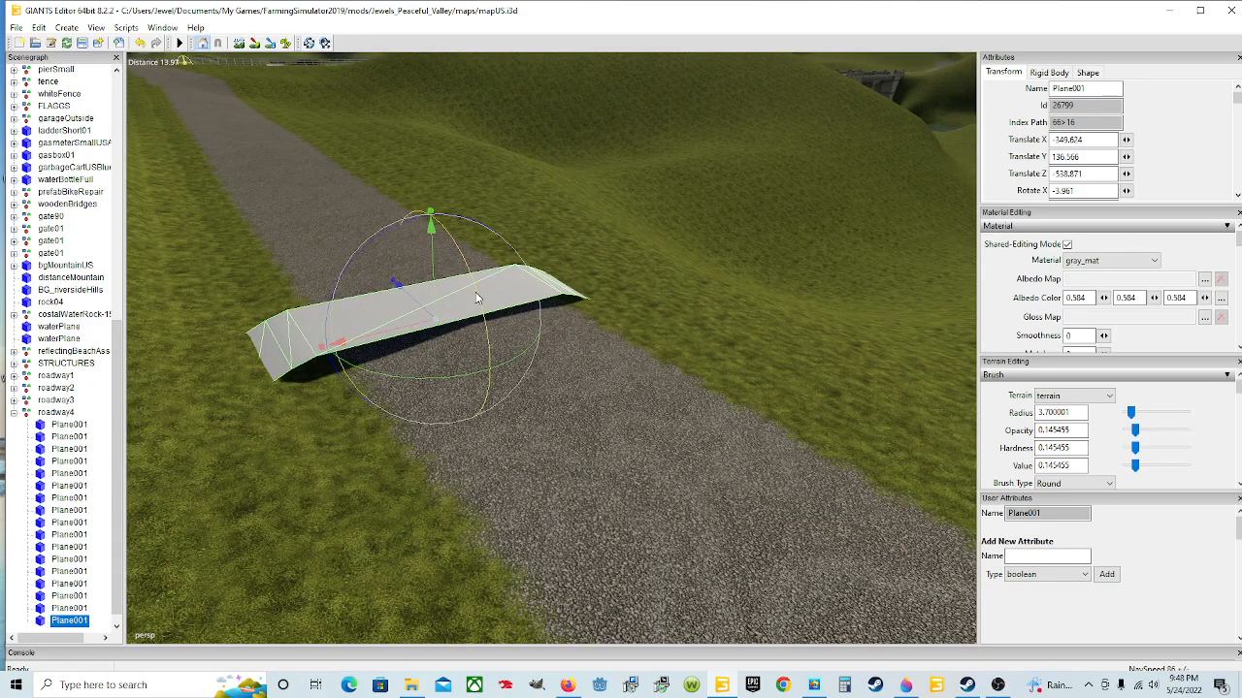
alt+drag(545, 363, 192, 404)
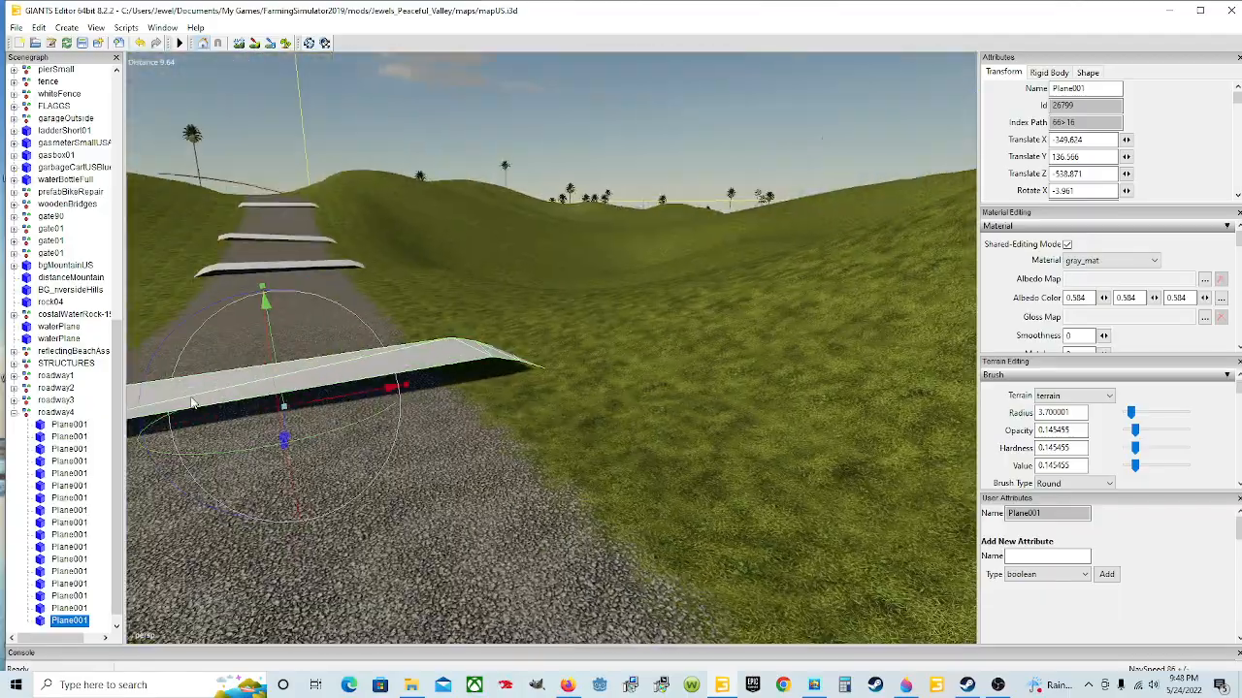
scroll(418, 436, down, 3)
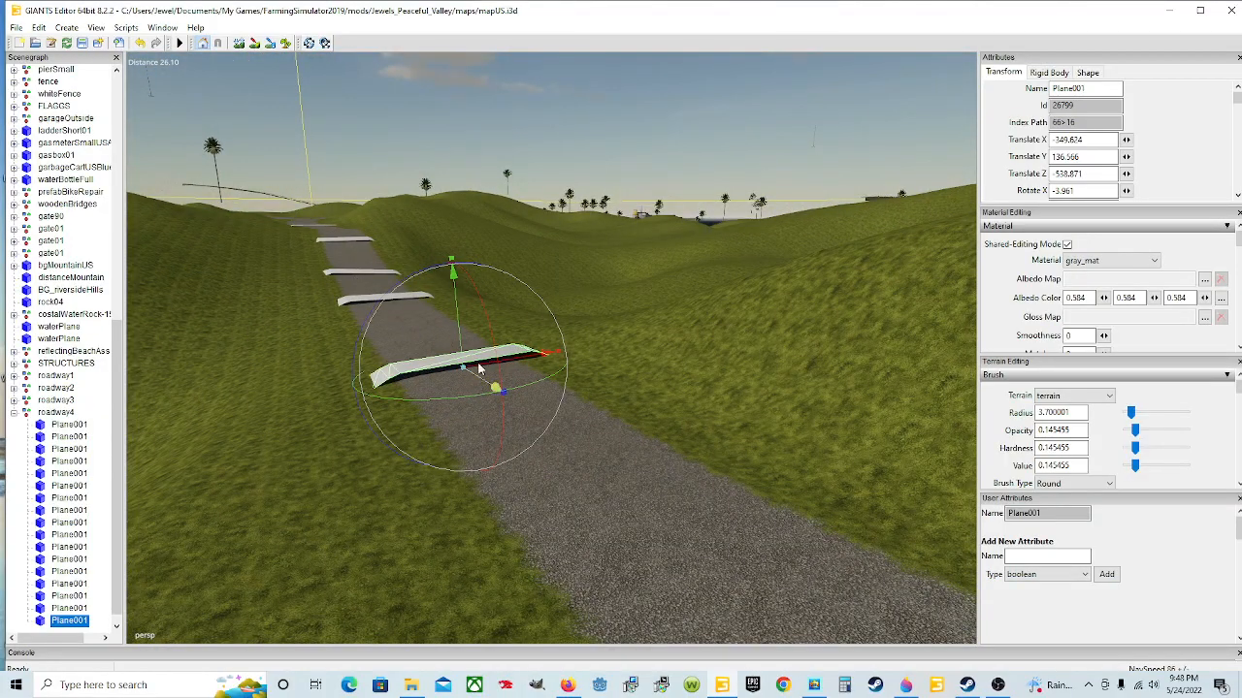
- Duplicate the seventeenth marker and place the copy centred on the road at about X -349.808, Y 137.458, Z -517.183
alt+drag(511, 398, 561, 444)
key(ctrl+d)
drag(375, 300, 1008, 636)
alt+drag(516, 323, 399, 233)
drag(524, 171, 508, 275)
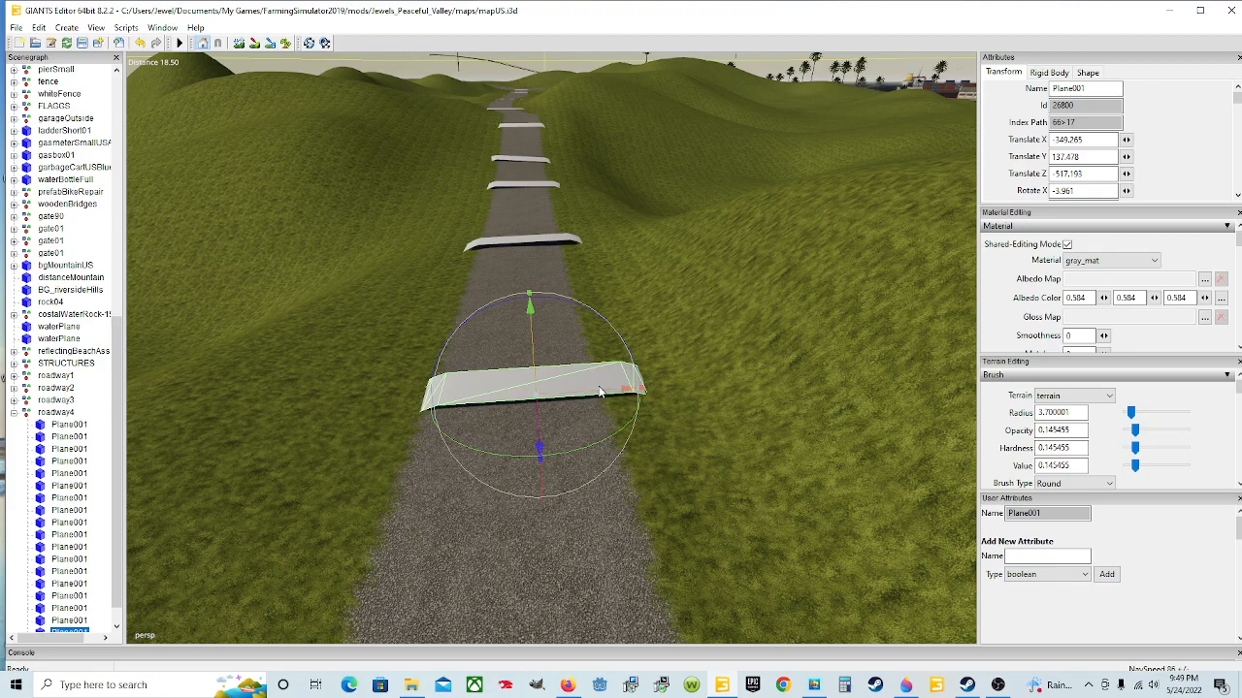
drag(598, 395, 541, 410)
scroll(580, 396, down, 4)
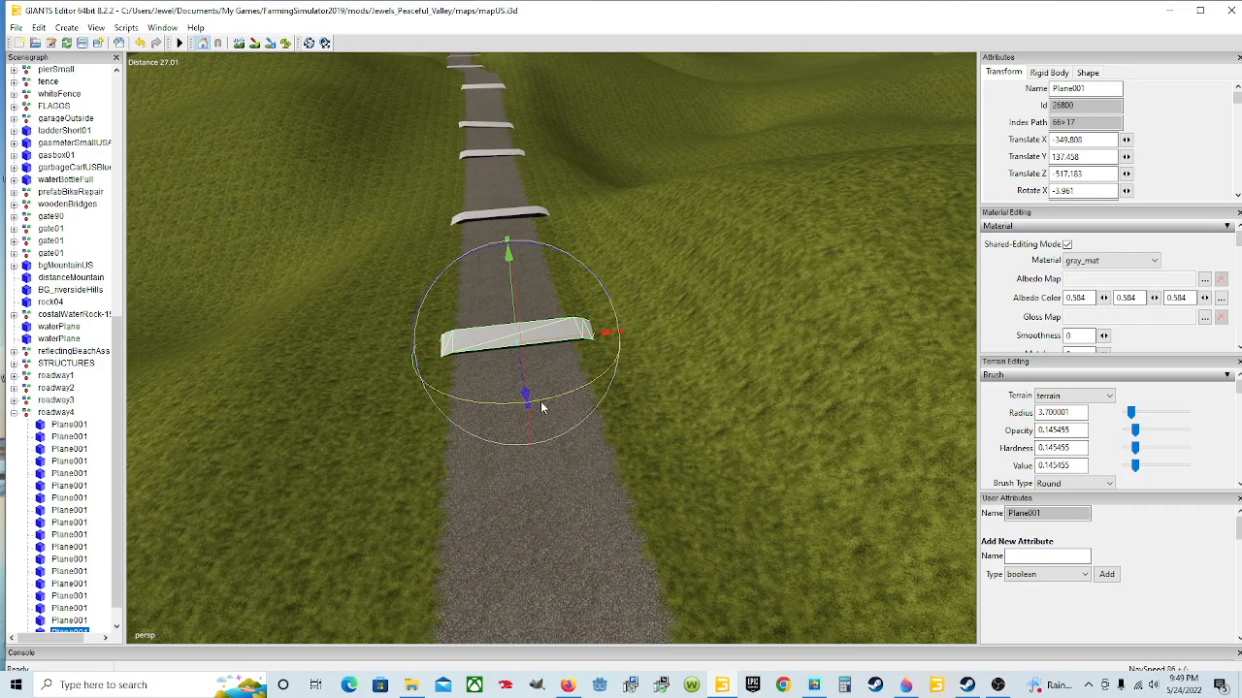
- Duplicate the eighteenth marker and move the copy up the road to about X -349.347, Y 139.533, Z -487.498
key(ctrl+d)
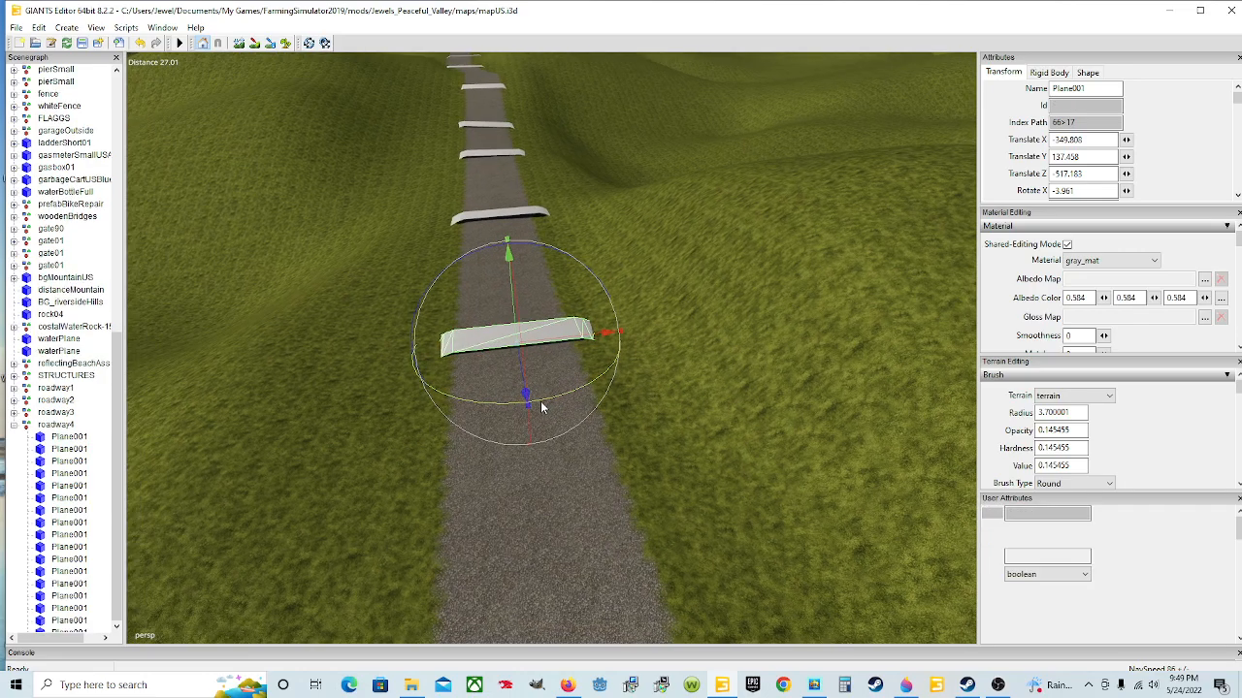
drag(520, 375, 553, 621)
alt+drag(452, 456, 544, 387)
scroll(543, 386, down, 8)
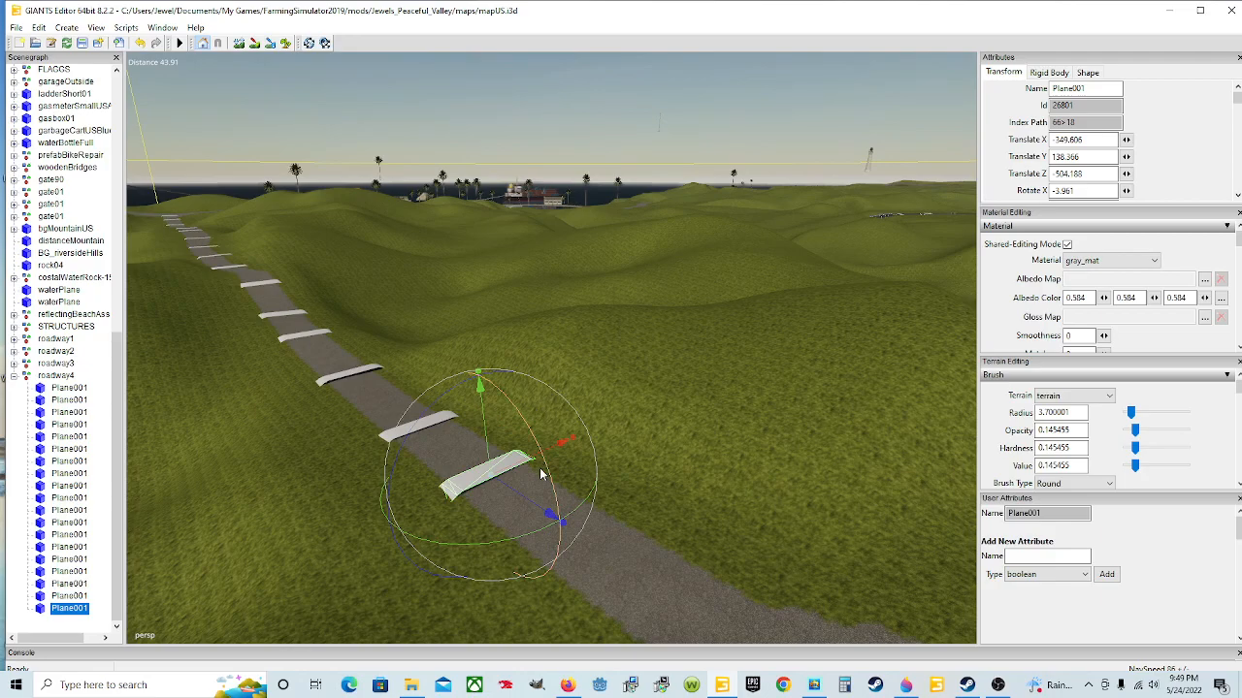
drag(551, 517, 709, 639)
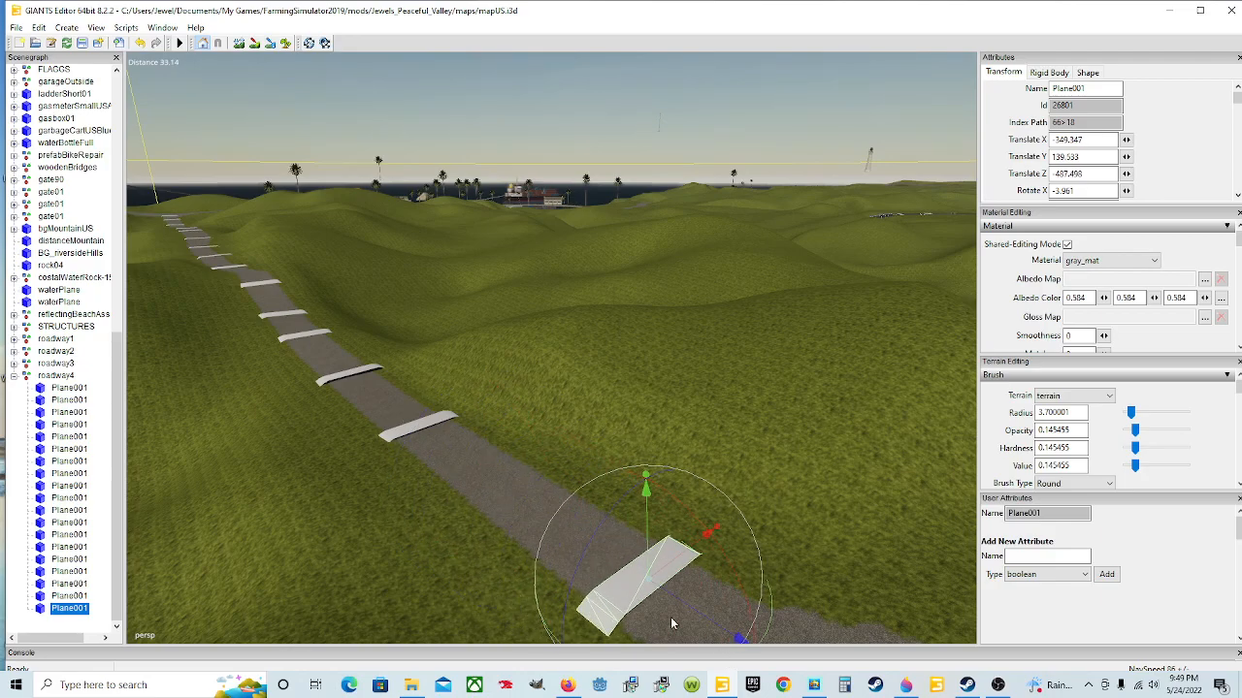
- Adjust the nineteenth marker to about X -349.941, Y 139.632, Z -485.728 with an X rotation of about -3.911
alt+drag(515, 516, 556, 490)
drag(433, 445, 497, 334)
scroll(469, 447, up, 3)
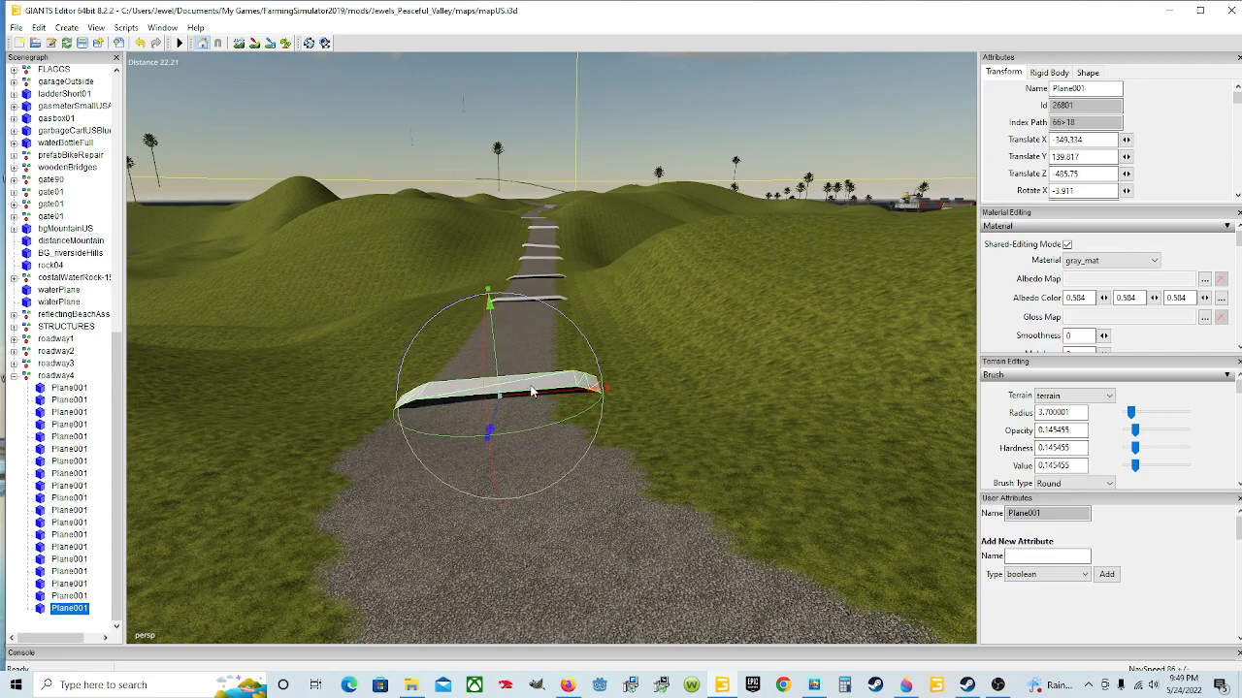
drag(536, 388, 482, 363)
- Select the seventeenth marker again and lower it slightly to about X -349.622, Y 136.517, Z -538.867
right_drag(483, 368, 794, 441)
key(w)
click(618, 358)
drag(572, 350, 573, 349)
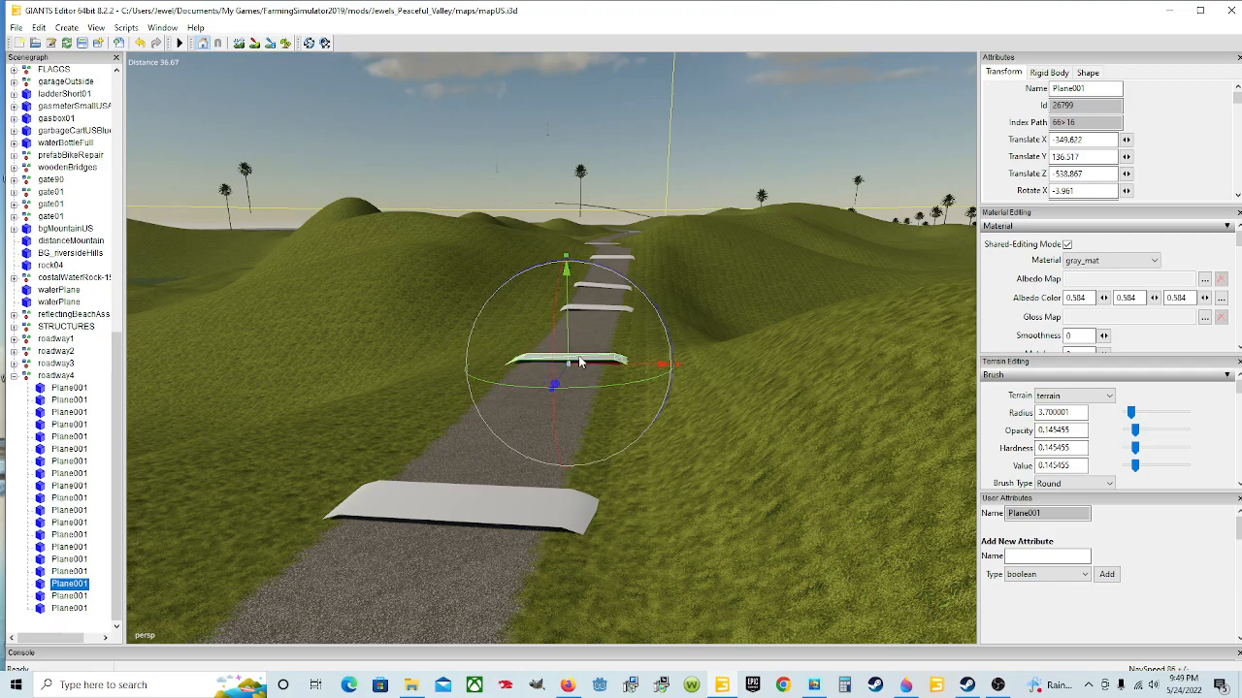
- Duplicate the nineteenth marker and move the copy toward the main road to about X -349.908, Y 141.14, Z -478.334
right_drag(437, 417, 581, 489)
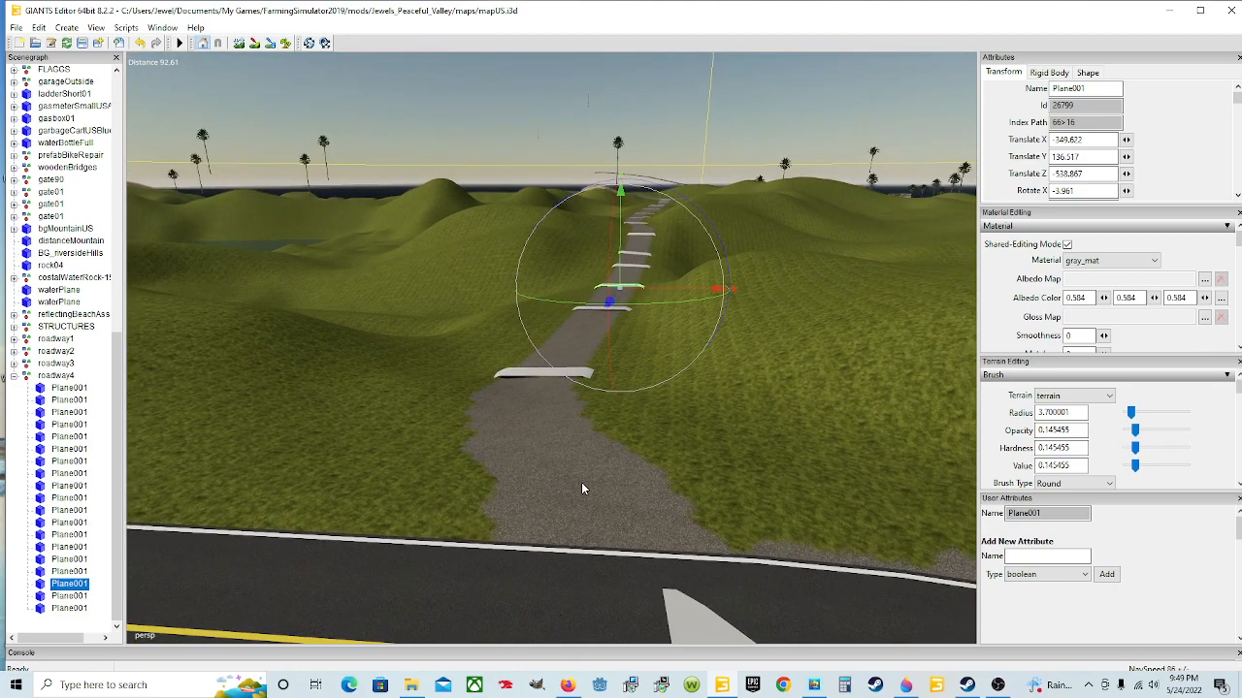
click(535, 375)
key(ctrl+d)
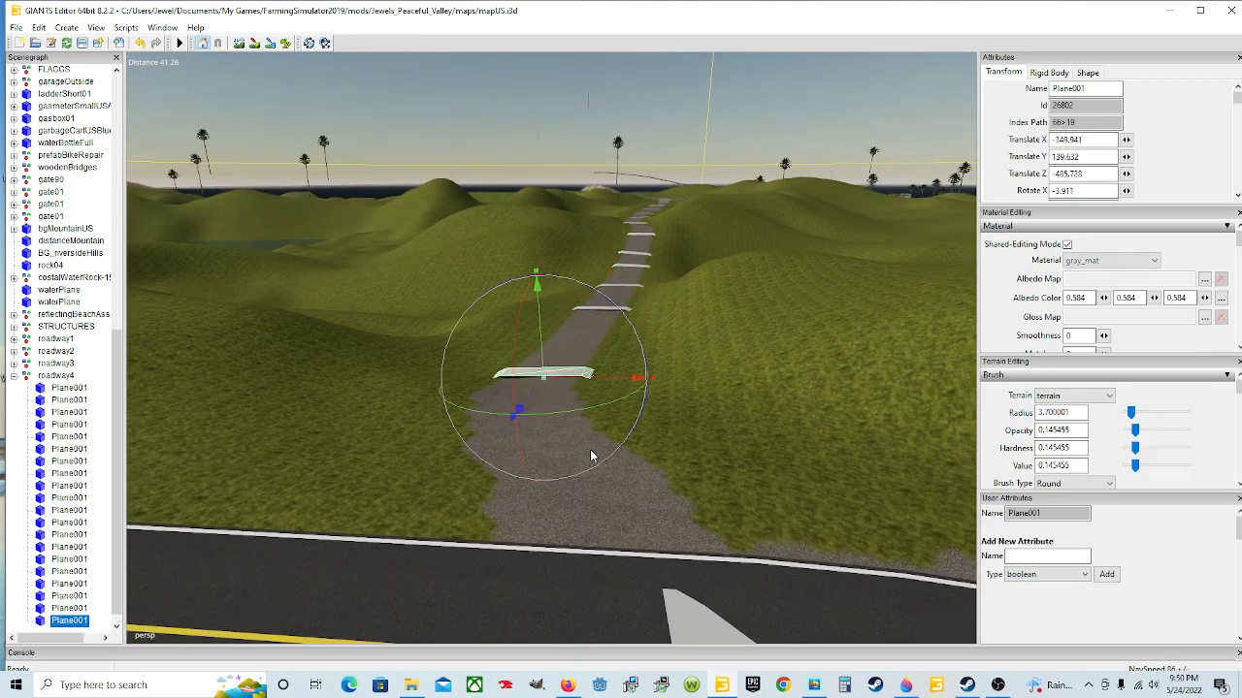
drag(531, 402, 496, 508)
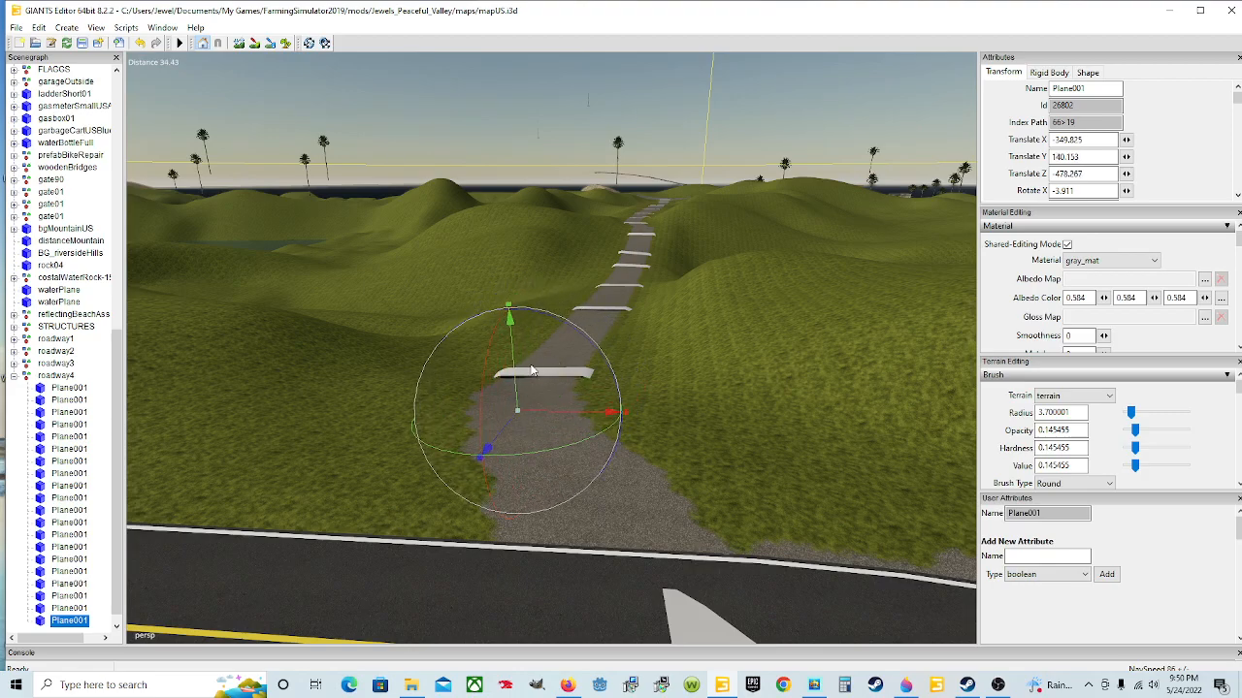
drag(515, 387, 521, 371)
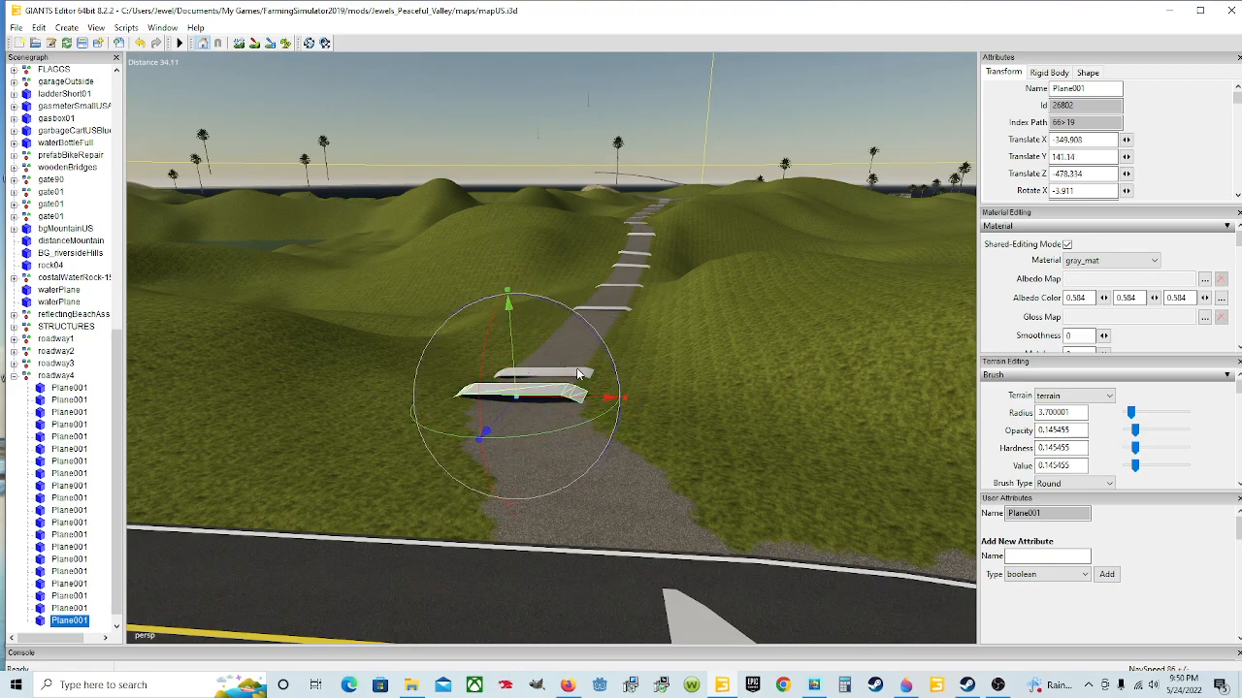
scroll(639, 353, up, 5)
right_drag(639, 352, 451, 328)
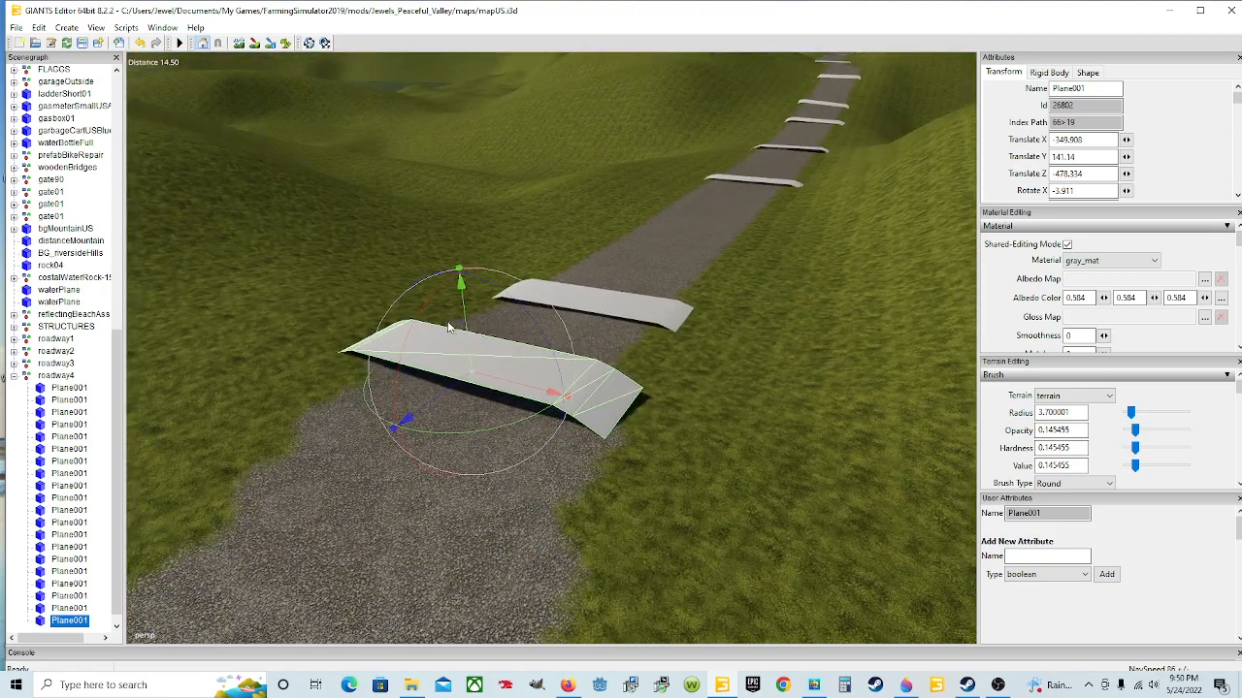
- Rotate the twentieth marker to an X rotation of about -8.057 and move it to about X -348.74, Y 141.593, Z -475.786
drag(412, 333, 423, 333)
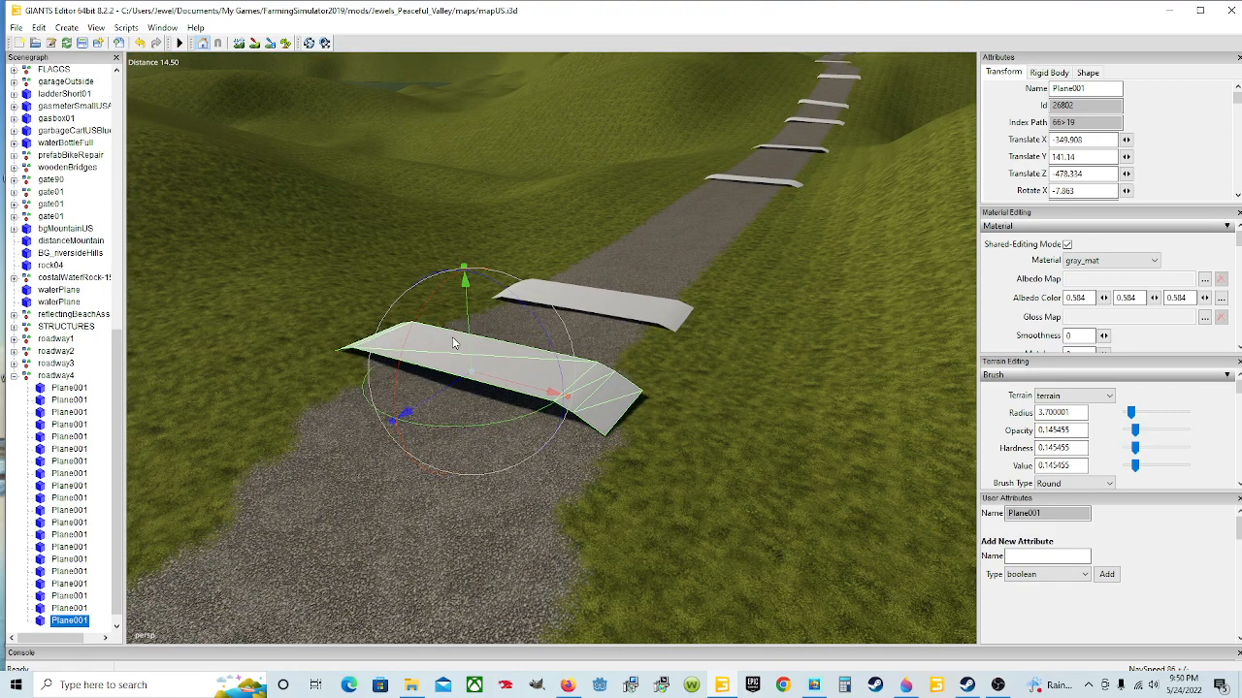
drag(501, 387, 596, 436)
scroll(596, 436, down, 5)
right_drag(596, 435, 626, 437)
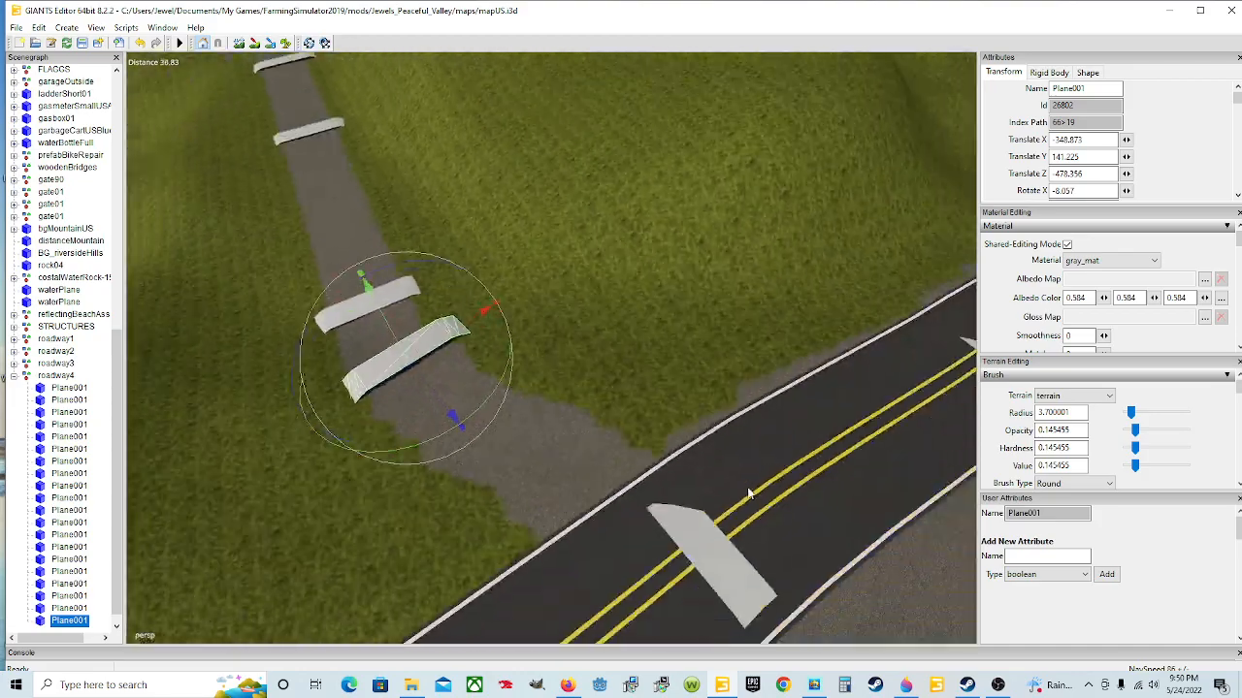
drag(598, 438, 571, 512)
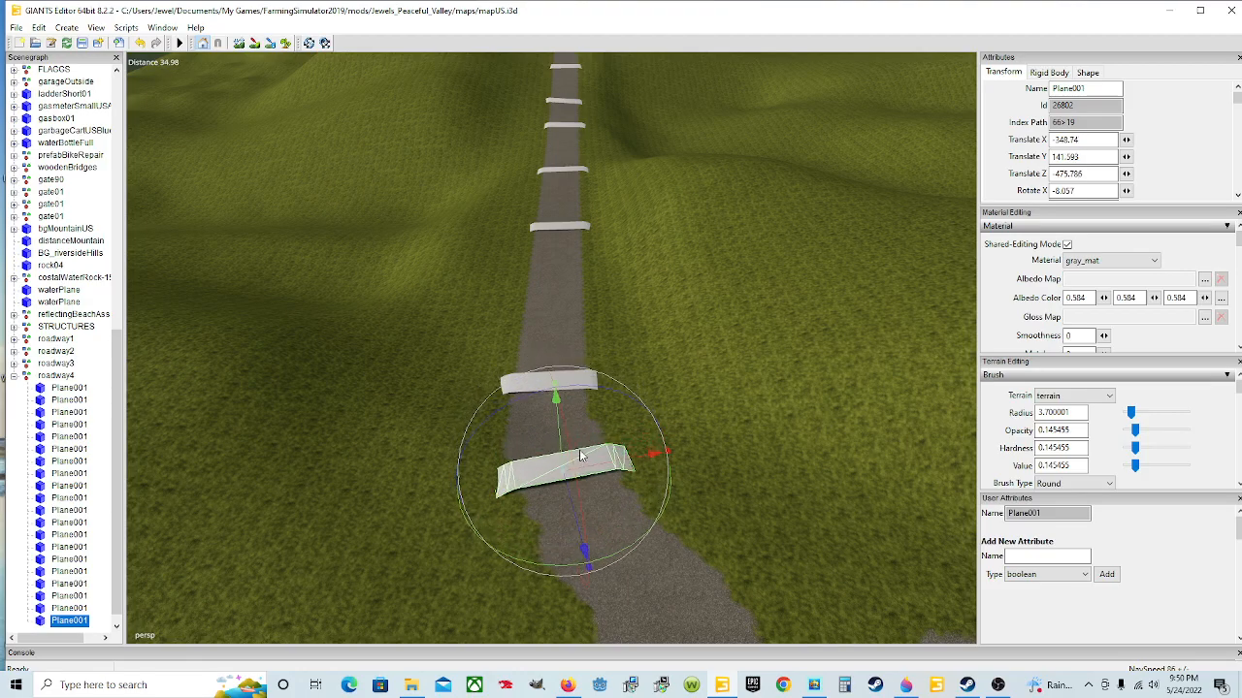
- Select the nineteenth marker and tilt it to an X rotation of about -4.396
scroll(590, 470, up, 6)
alt+drag(590, 470, 794, 418)
scroll(526, 428, up, 5)
scroll(776, 412, down, 6)
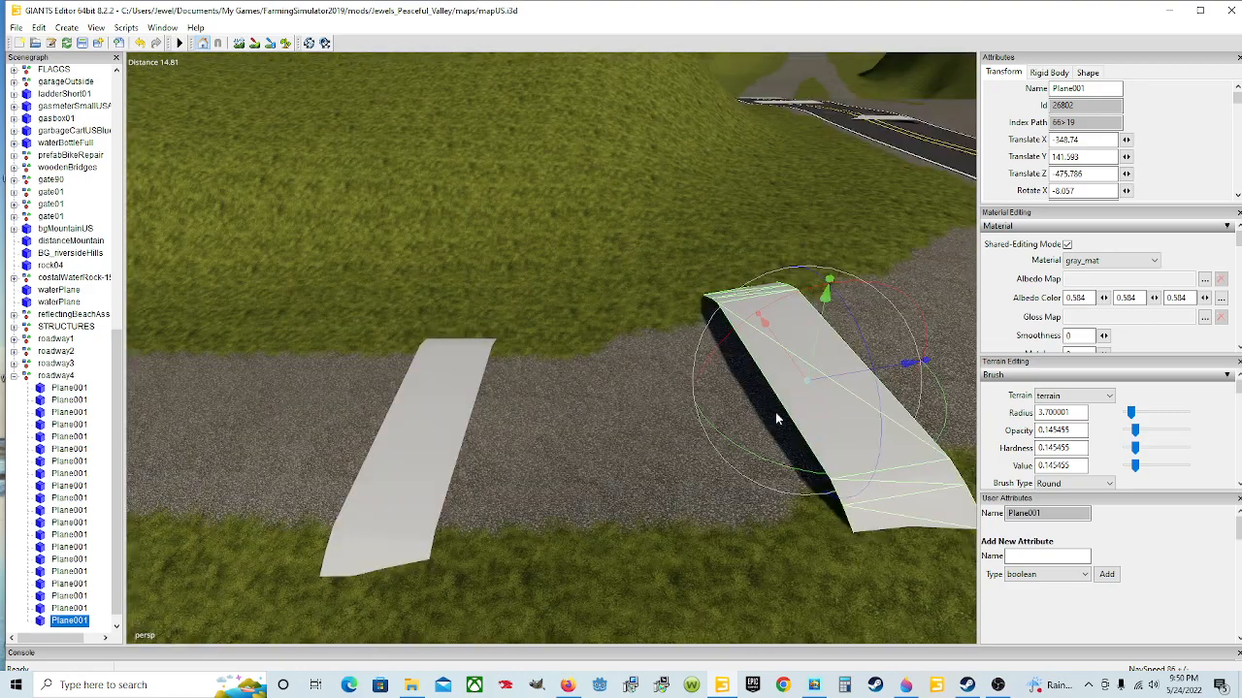
click(456, 441)
drag(489, 382, 495, 393)
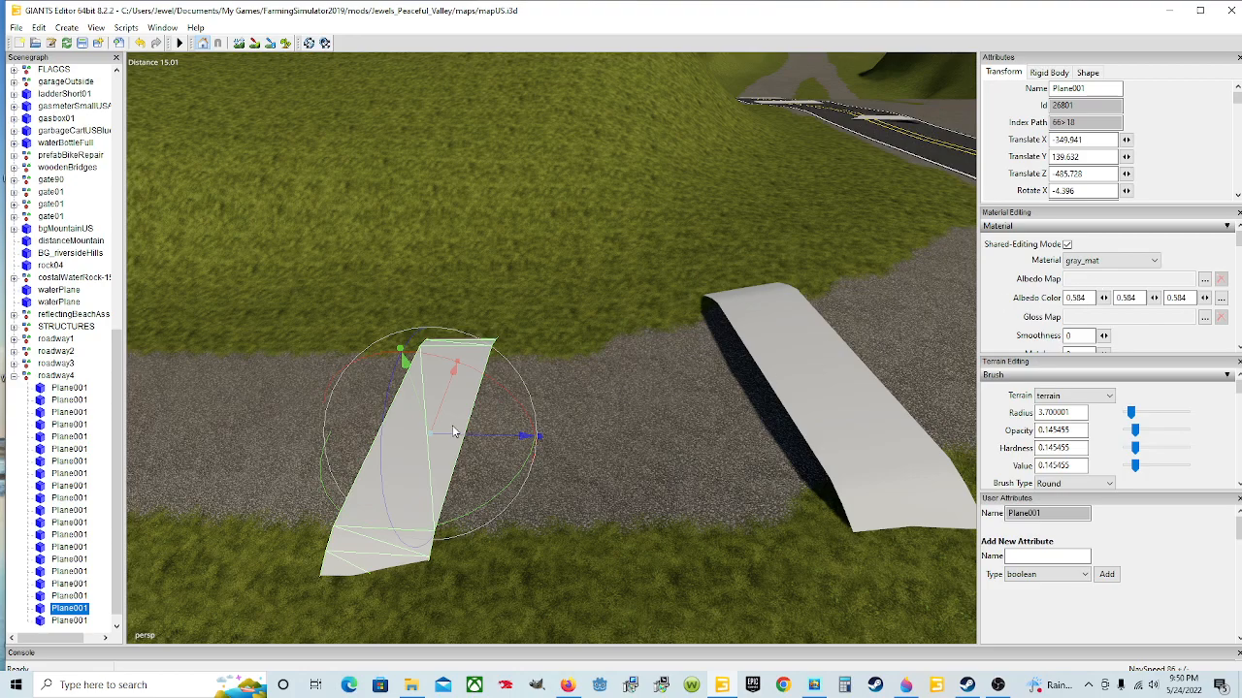
- Reselect the twentieth marker, lower it to about X -348.702, Y 141.166, Z -475.727 and adjust its X rotation to about -8.156
alt+drag(773, 359, 605, 417)
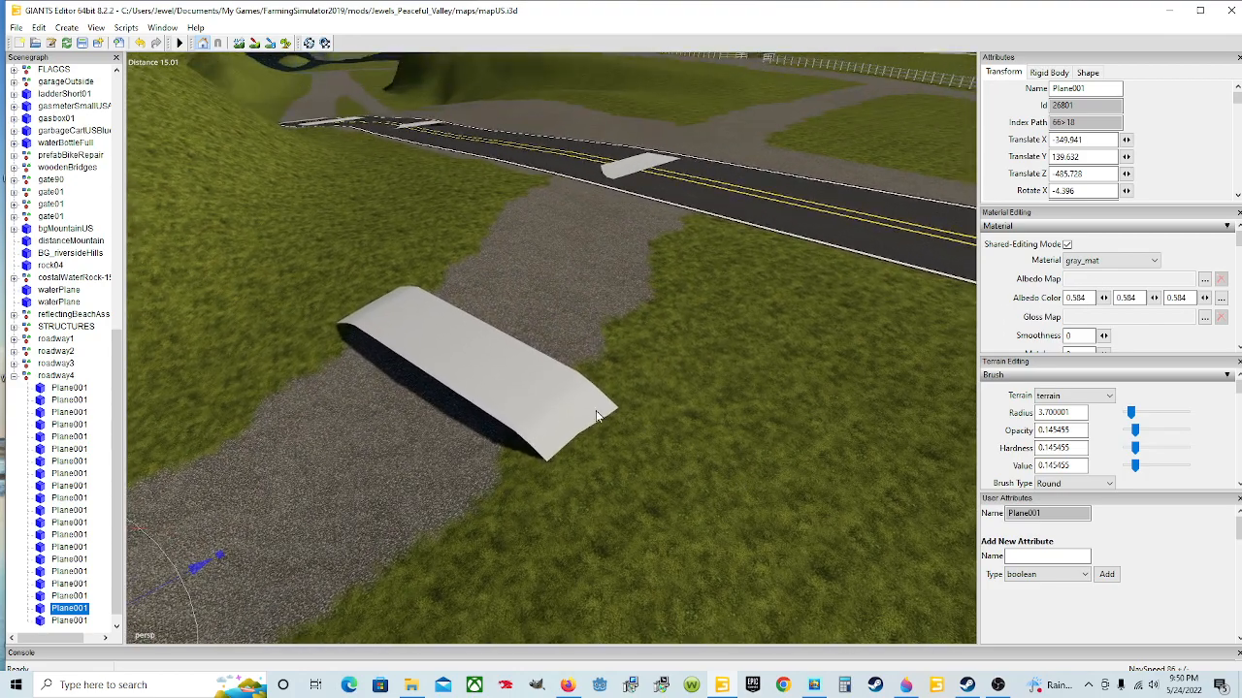
click(547, 410)
drag(451, 335, 456, 353)
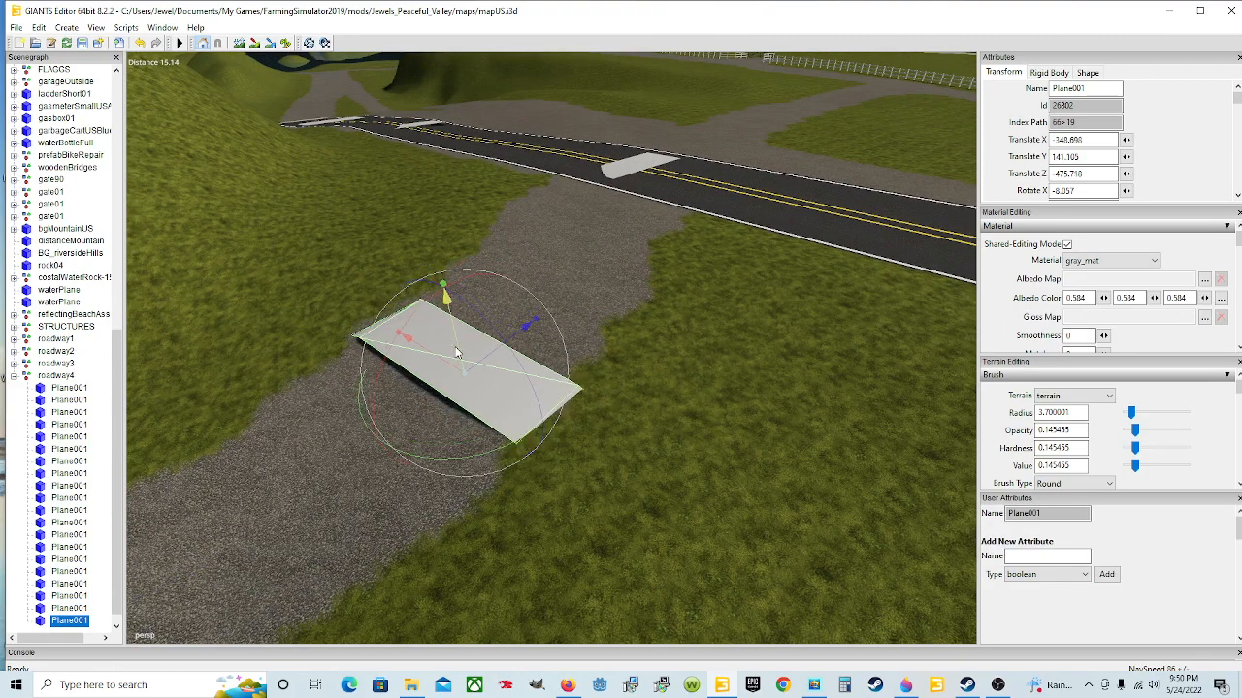
alt+drag(503, 429, 449, 430)
scroll(449, 339, up, 3)
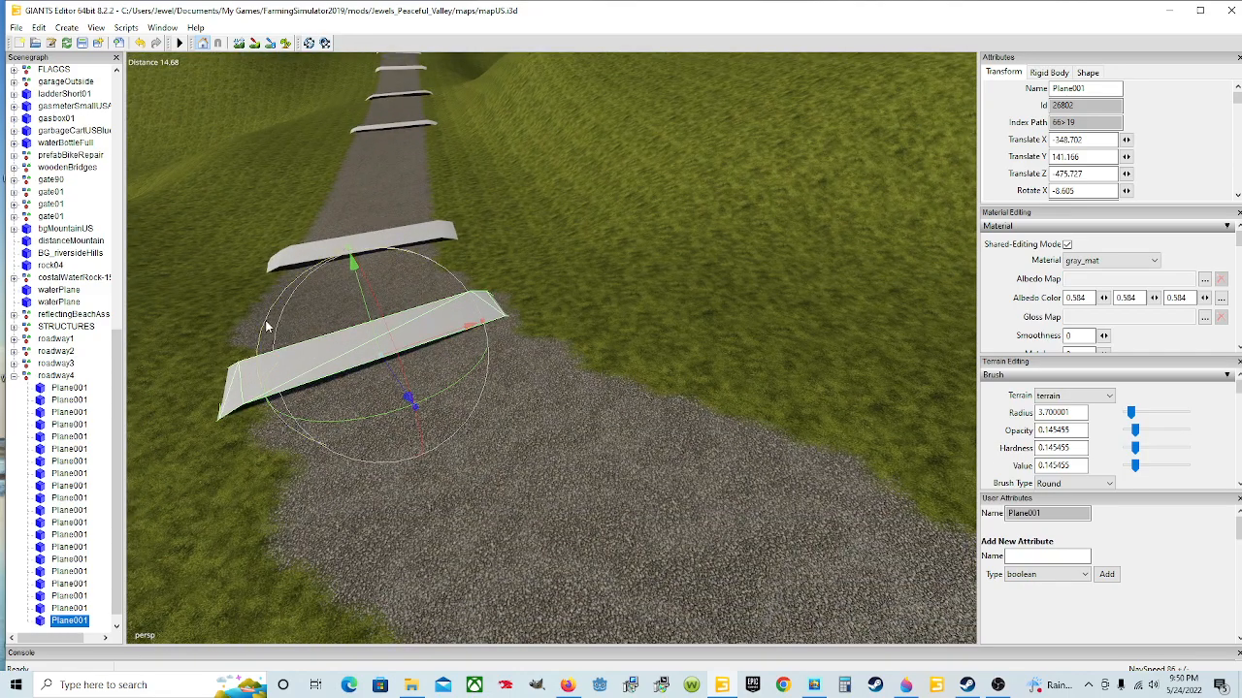
drag(267, 327, 265, 327)
alt+drag(388, 339, 400, 409)
scroll(400, 409, up, 3)
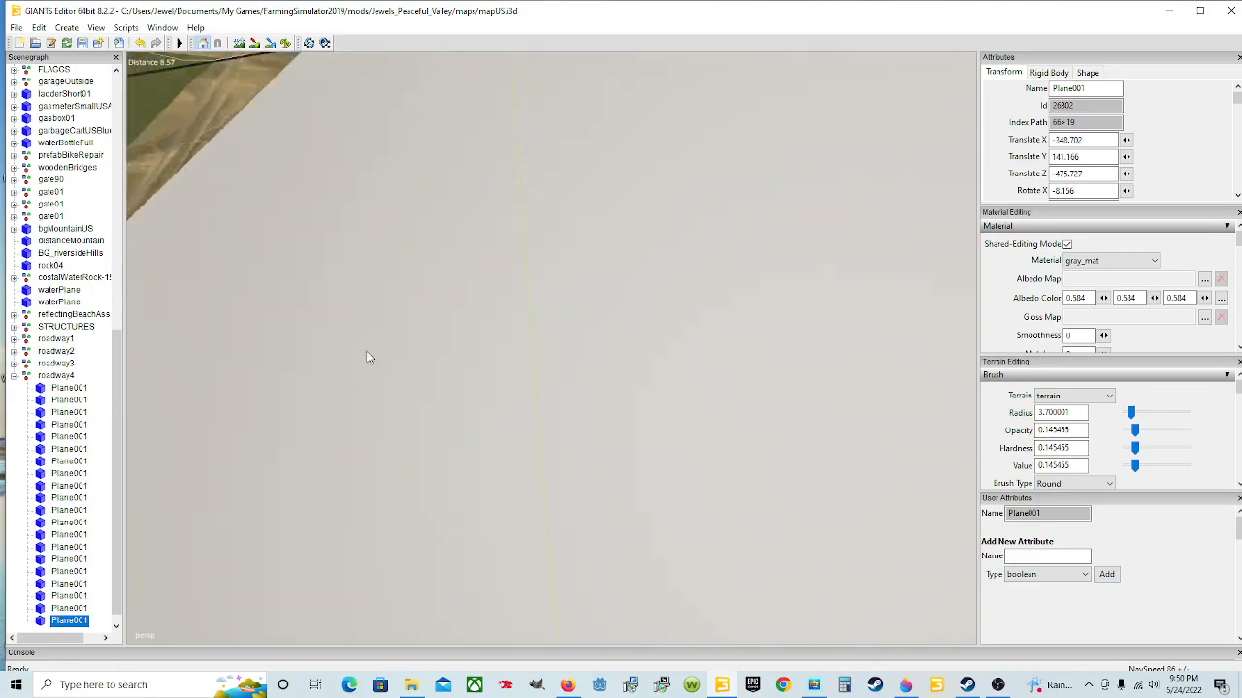
scroll(365, 323, down, 3)
alt+drag(366, 323, 407, 322)
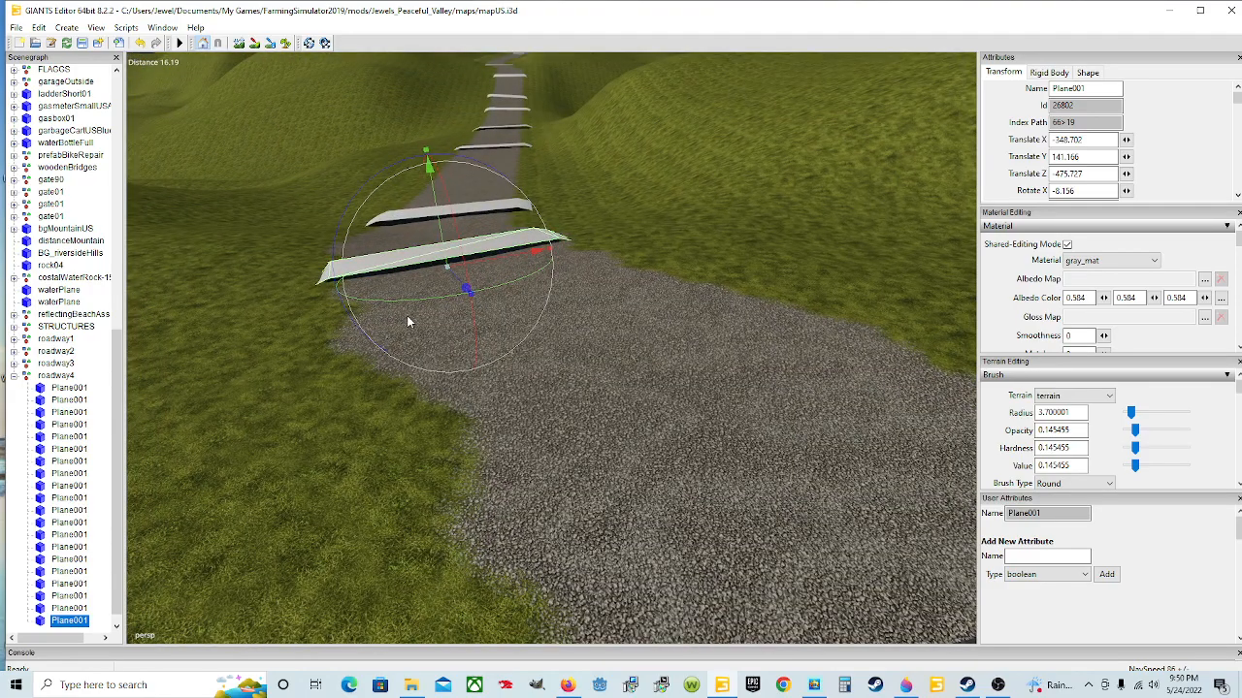
- Duplicate the twentieth marker and move the copy toward the main road to about X -343.859, Y 142.277, Z -466.355 with an X rotation of about -6.686
key(ctrl+d)
drag(462, 285, 823, 629)
drag(609, 427, 751, 415)
right_drag(752, 415, 561, 444)
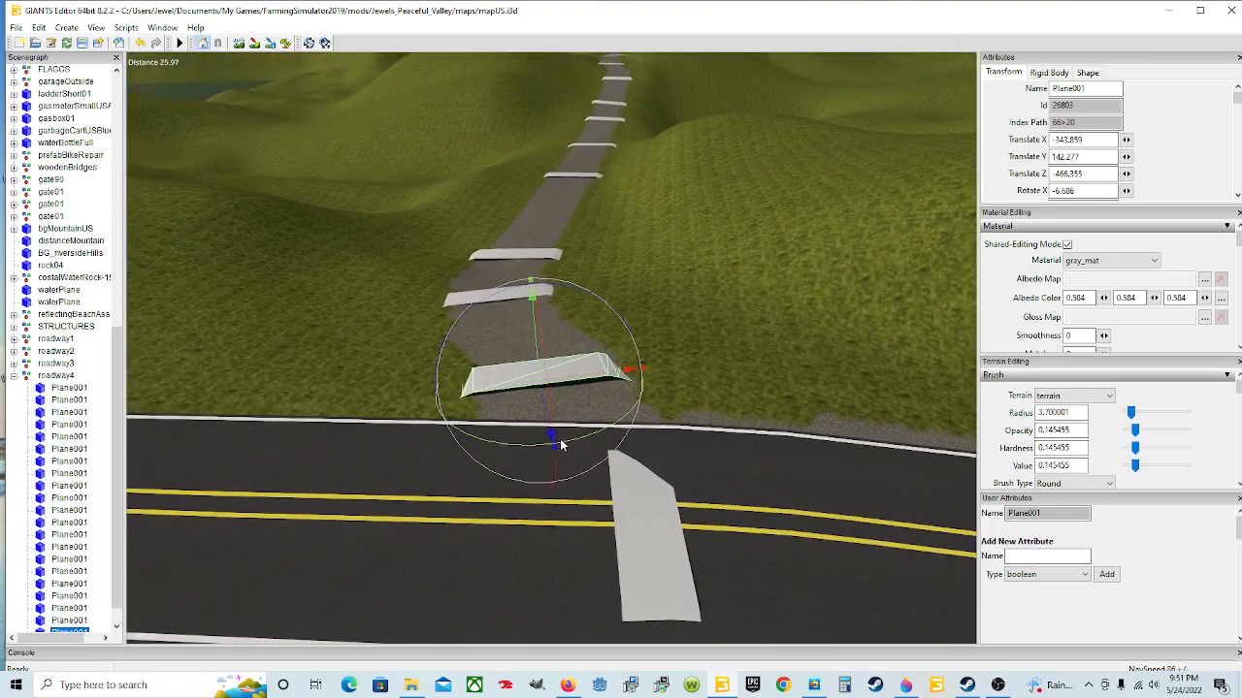
- Move the twenty-first marker onto the main road's edge at about X -342.739, Y 142.054, Z -463.249, with an X rotation of about -6.392
mouse_move(551, 437)
mouse_down()
mouse_move(574, 475)
mouse_move(568, 445)
mouse_up()
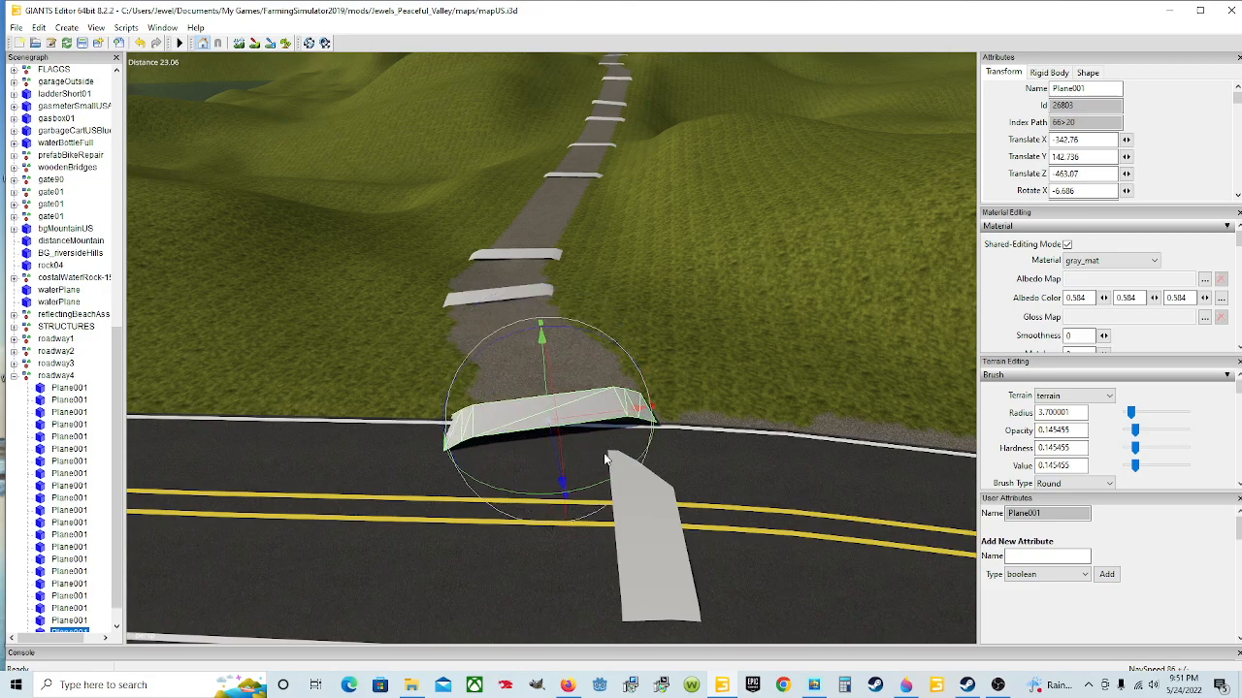
drag(605, 482, 587, 500)
right_drag(587, 499, 461, 452)
drag(425, 409, 406, 476)
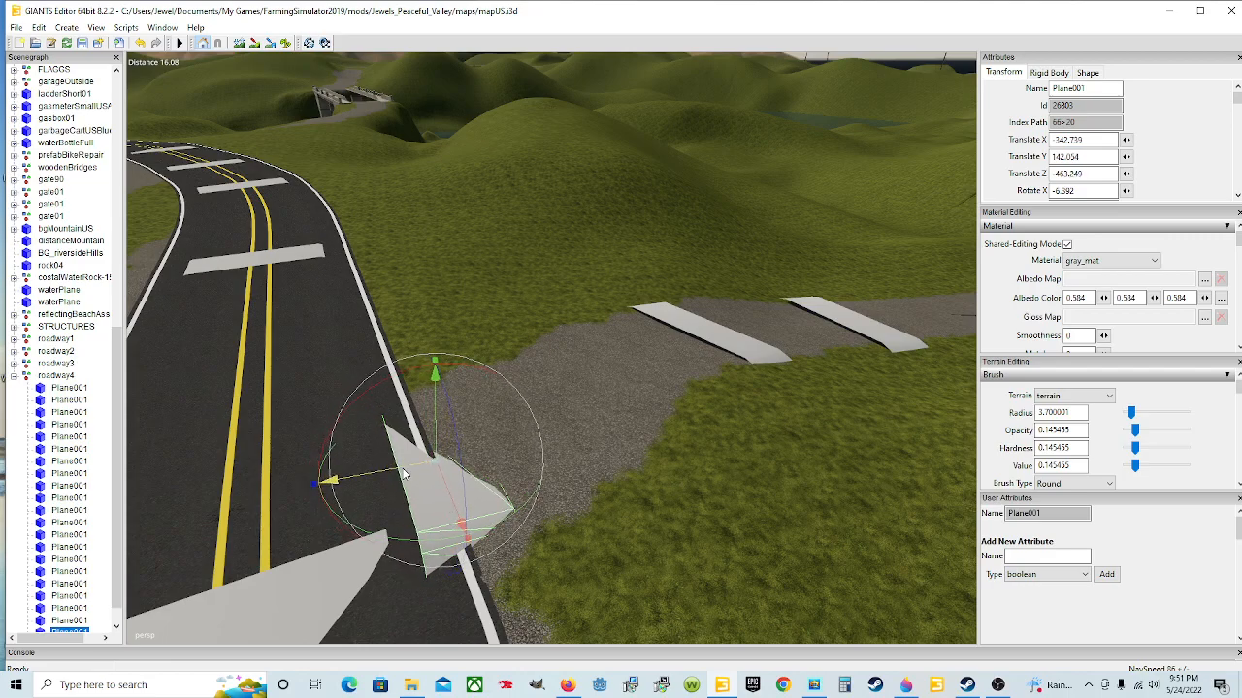
- Nudge the twenty-first marker across the road edge line to about X -342.72, Y 142.071, Z -463.11
right_click(460, 488)
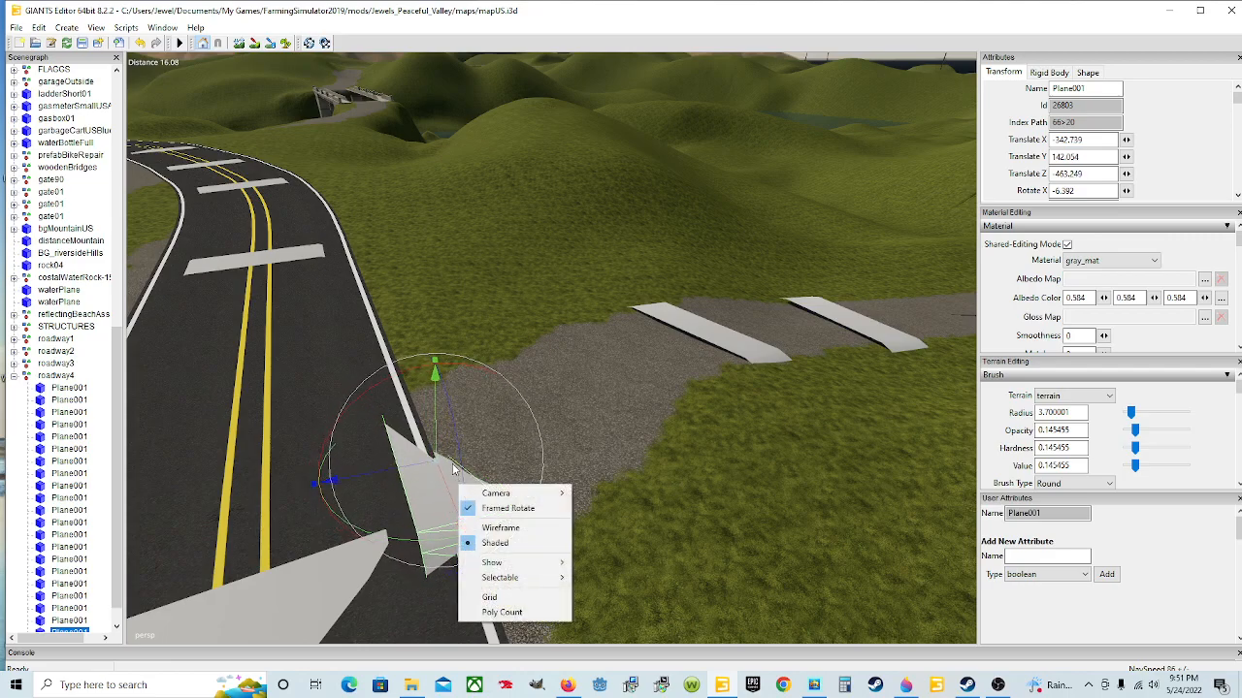
scroll(456, 466, up, 10)
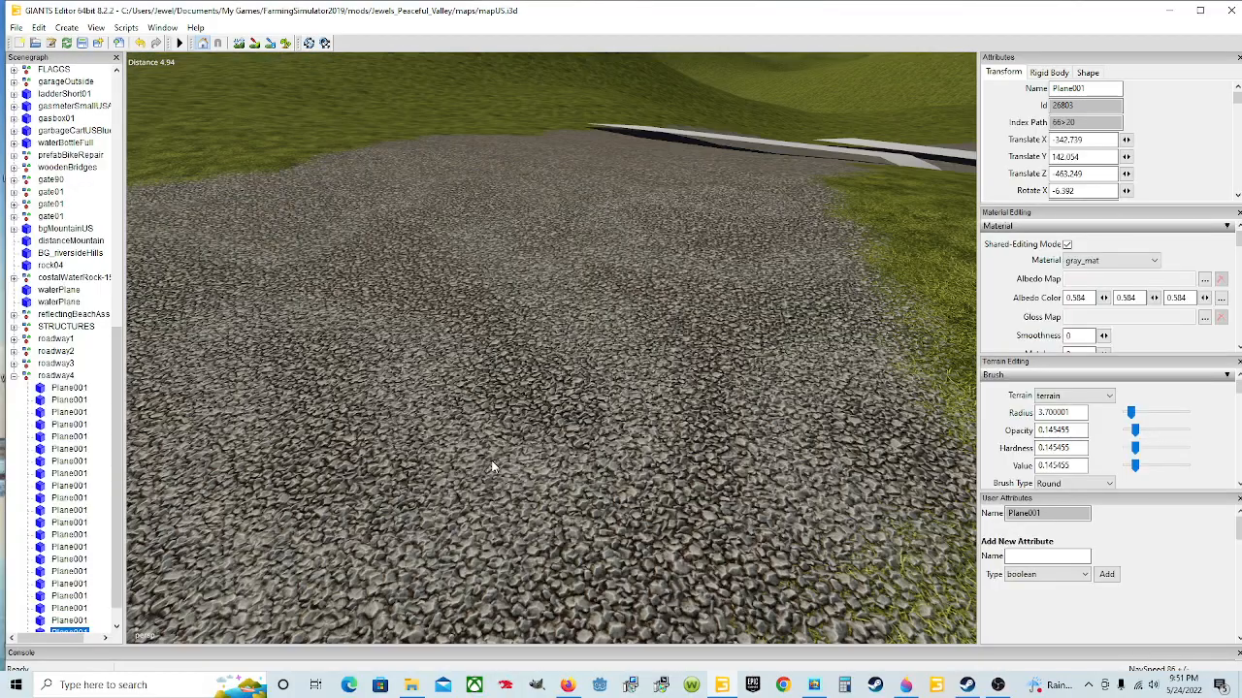
middle_drag(492, 467, 451, 472)
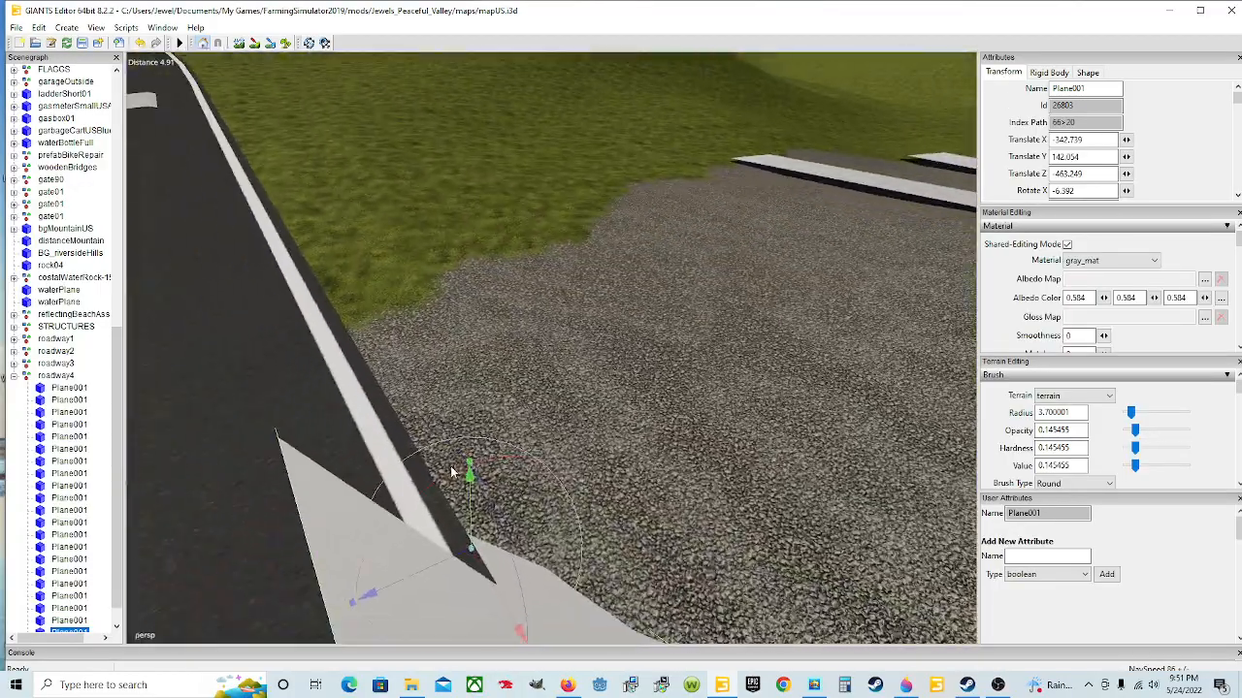
scroll(451, 472, down, 8)
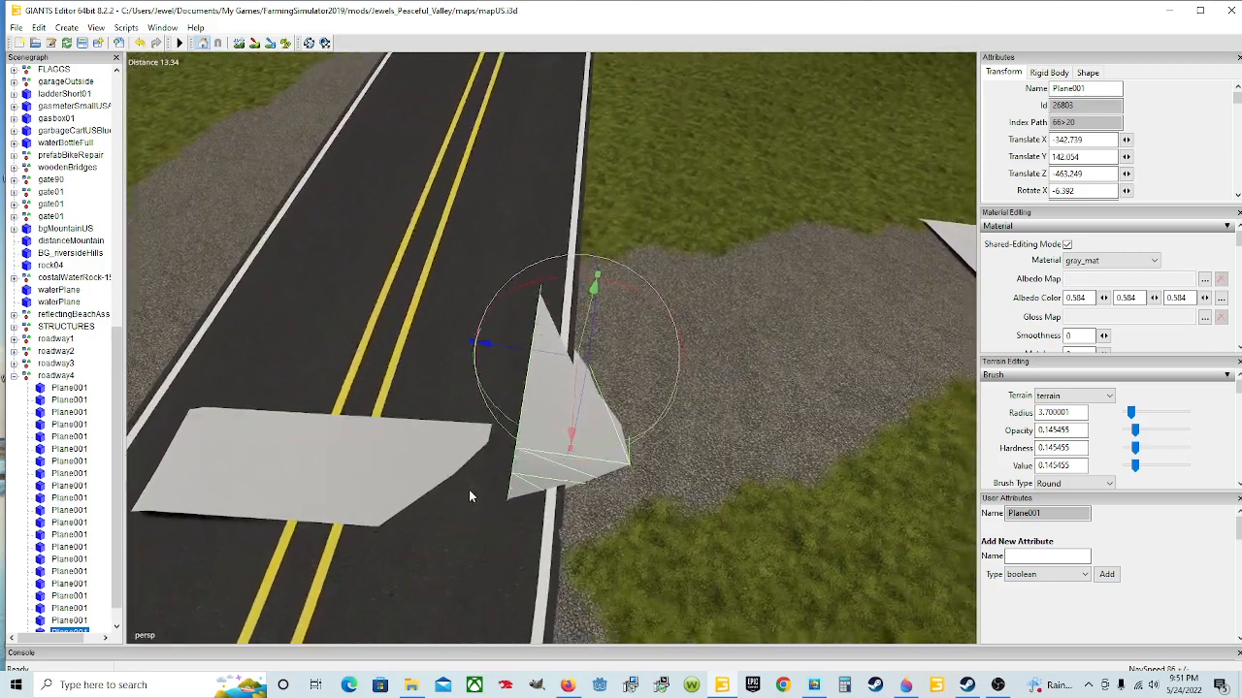
scroll(467, 495, up, 8)
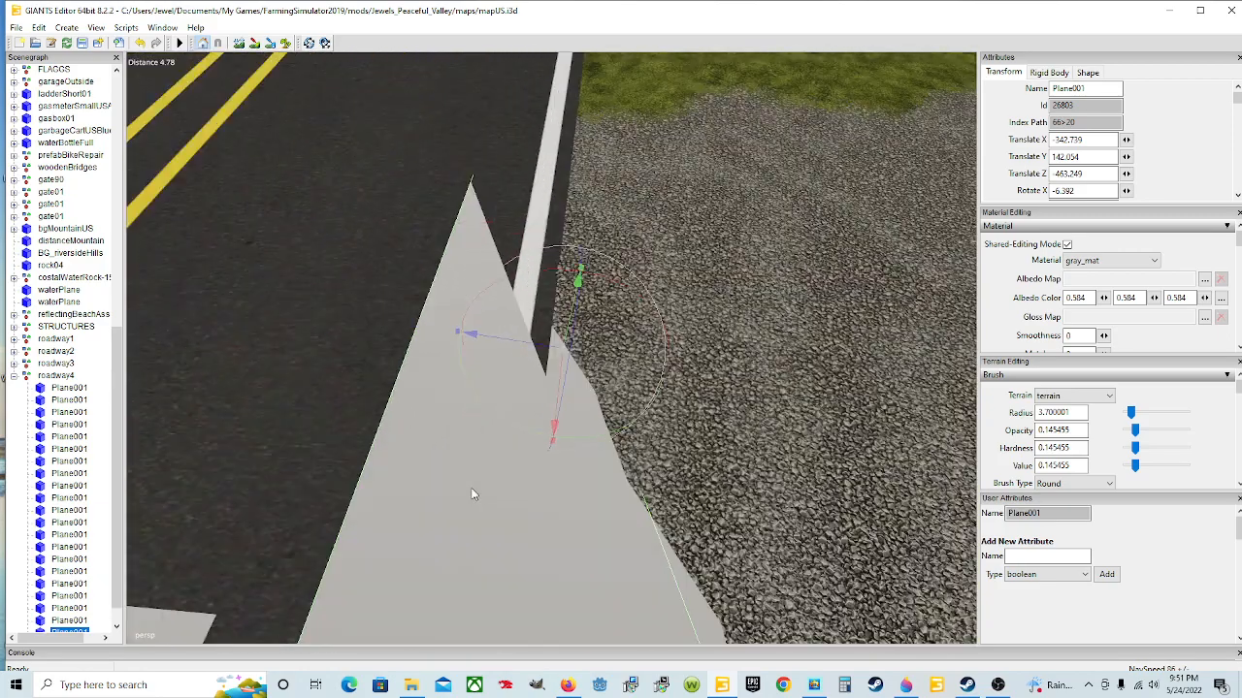
middle_drag(473, 494, 490, 415)
drag(502, 390, 490, 390)
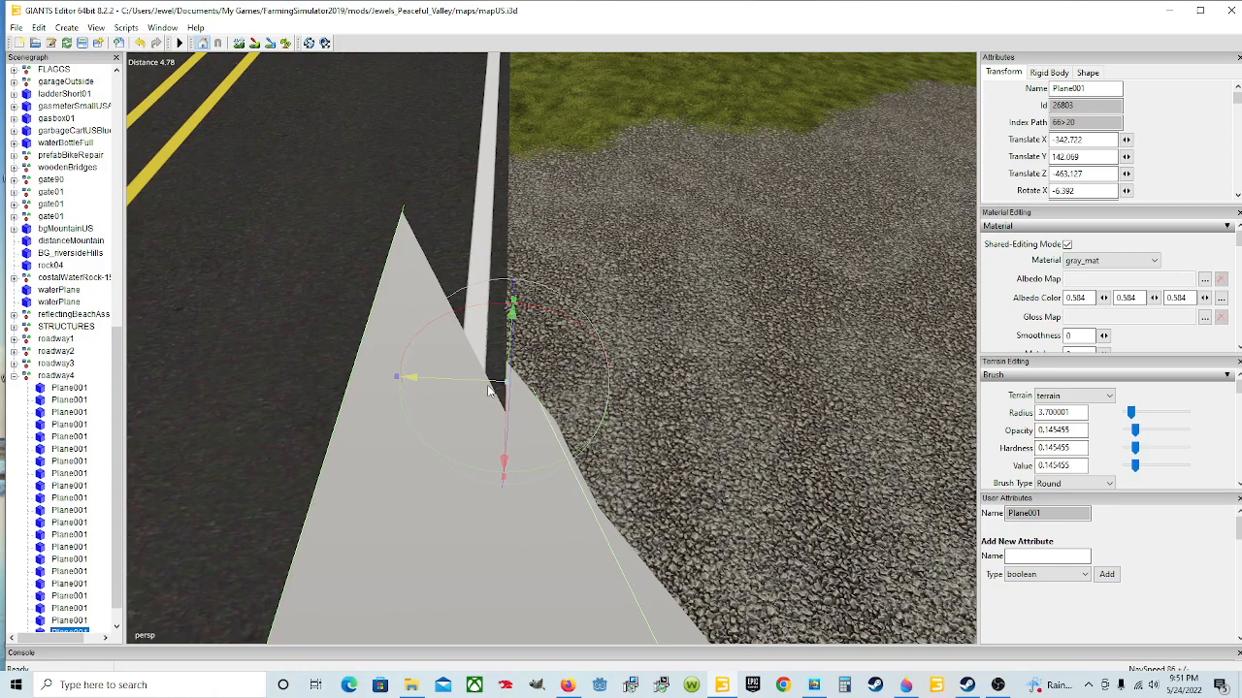
drag(490, 390, 487, 390)
middle_drag(487, 390, 516, 397)
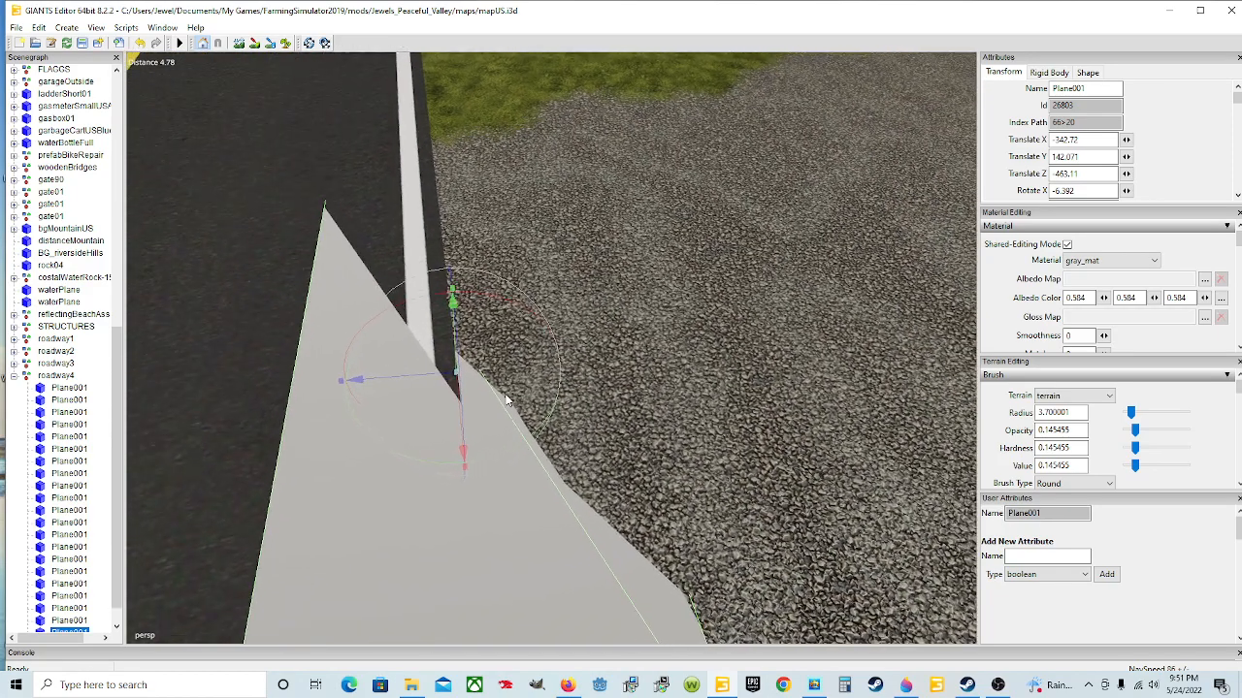
- Fine-tune the twenty-first marker's position at the road edge to about X -342.717, Y 142.074, Z -463.088
scroll(506, 400, down, 3)
drag(478, 368, 480, 362)
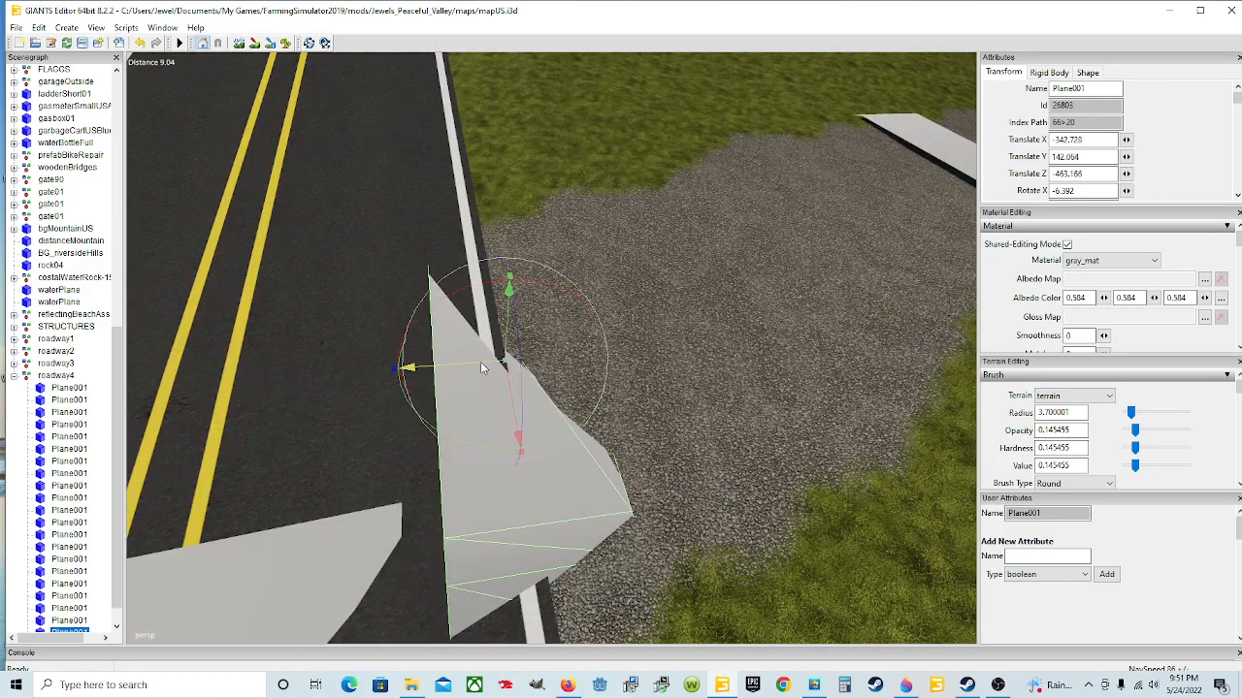
middle_drag(481, 362, 424, 335)
scroll(526, 387, up, 3)
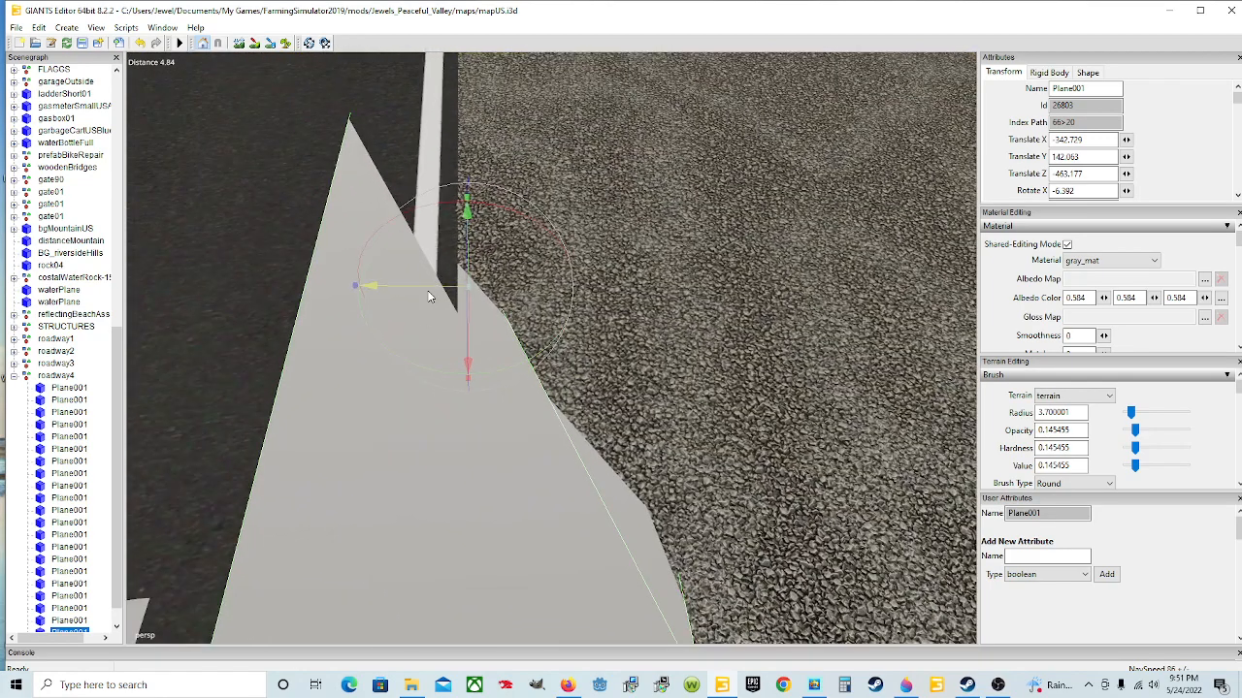
drag(430, 296, 417, 301)
middle_drag(417, 295, 549, 374)
scroll(535, 356, down, 5)
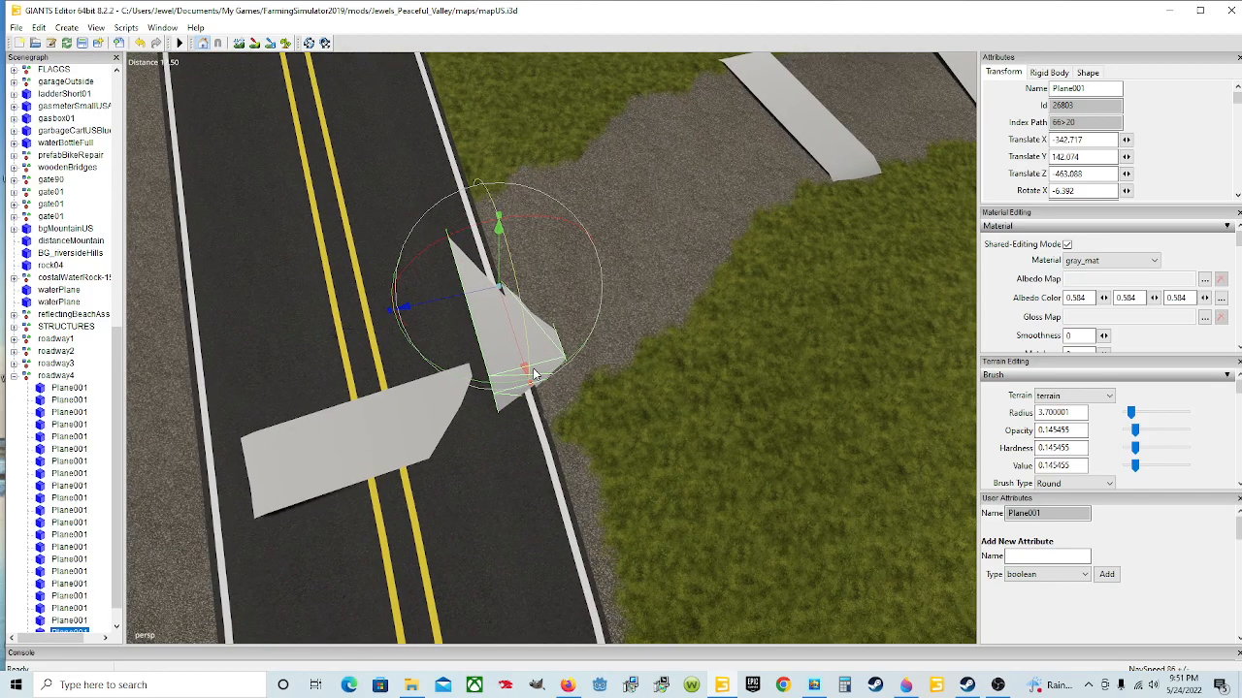
- Turn the twenty-first marker slightly to an X rotation of about -6.412 and shift it to about X -342.724, Y 142.068, Z -463.134
middle_drag(582, 424, 573, 369)
scroll(631, 430, up, 2)
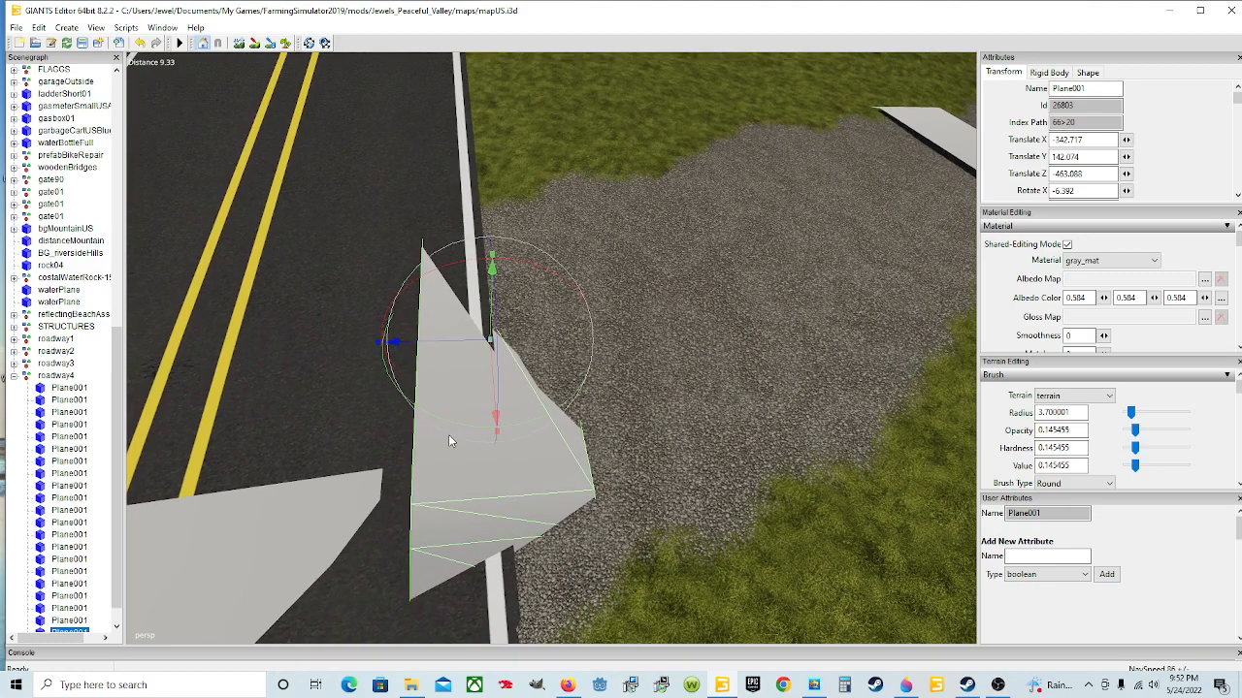
mouse_move(463, 424)
mouse_down()
mouse_move(441, 428)
mouse_move(468, 437)
mouse_up()
drag(465, 432, 462, 433)
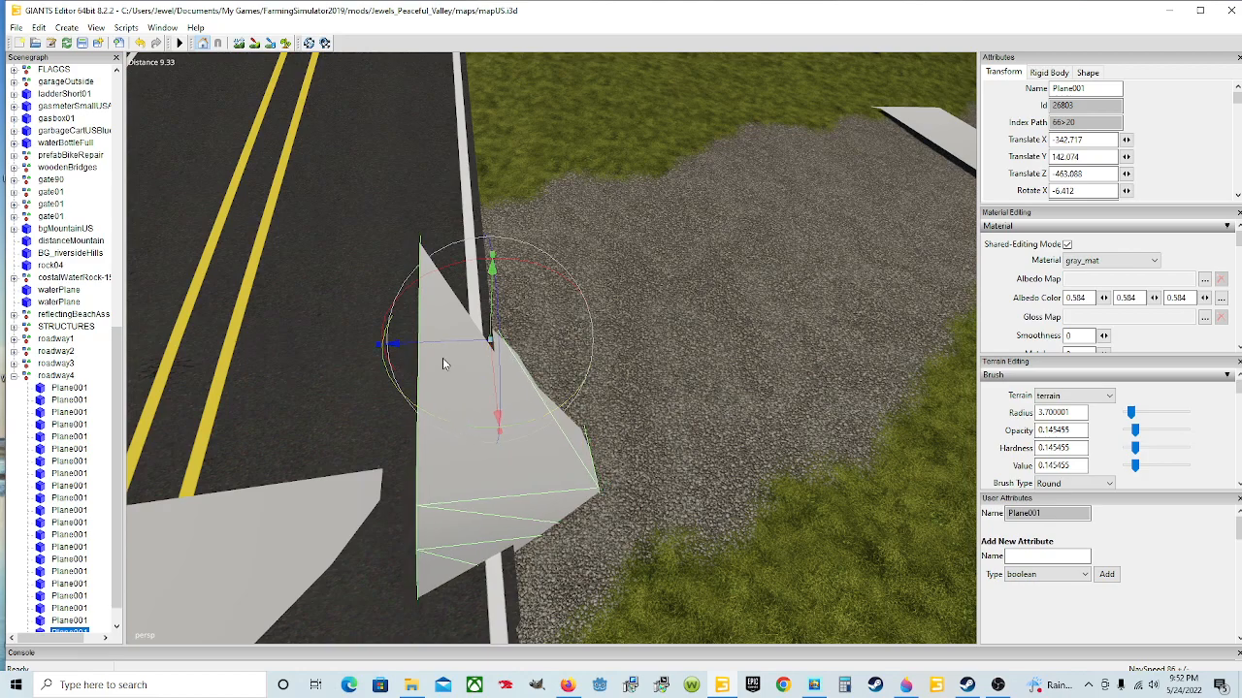
mouse_move(439, 340)
mouse_down()
mouse_move(470, 414)
mouse_move(476, 322)
mouse_move(532, 337)
mouse_move(437, 346)
mouse_up()
scroll(487, 420, up, 3)
scroll(531, 331, down, 3)
scroll(495, 343, up, 3)
scroll(518, 346, down, 3)
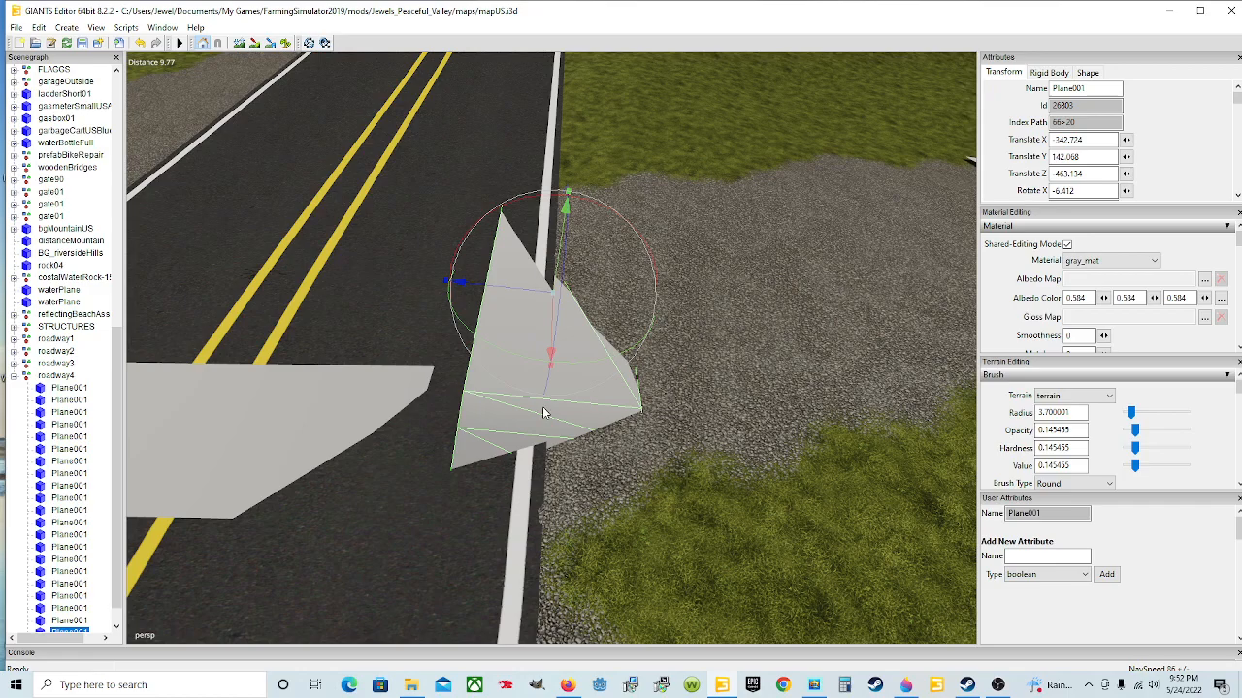
- Raise the twenty-first marker to about X -342.756, Y 142.443, Z -463.176 and level it to an X rotation of about -1.145
alt+drag(487, 427, 503, 436)
scroll(502, 439, down, 3)
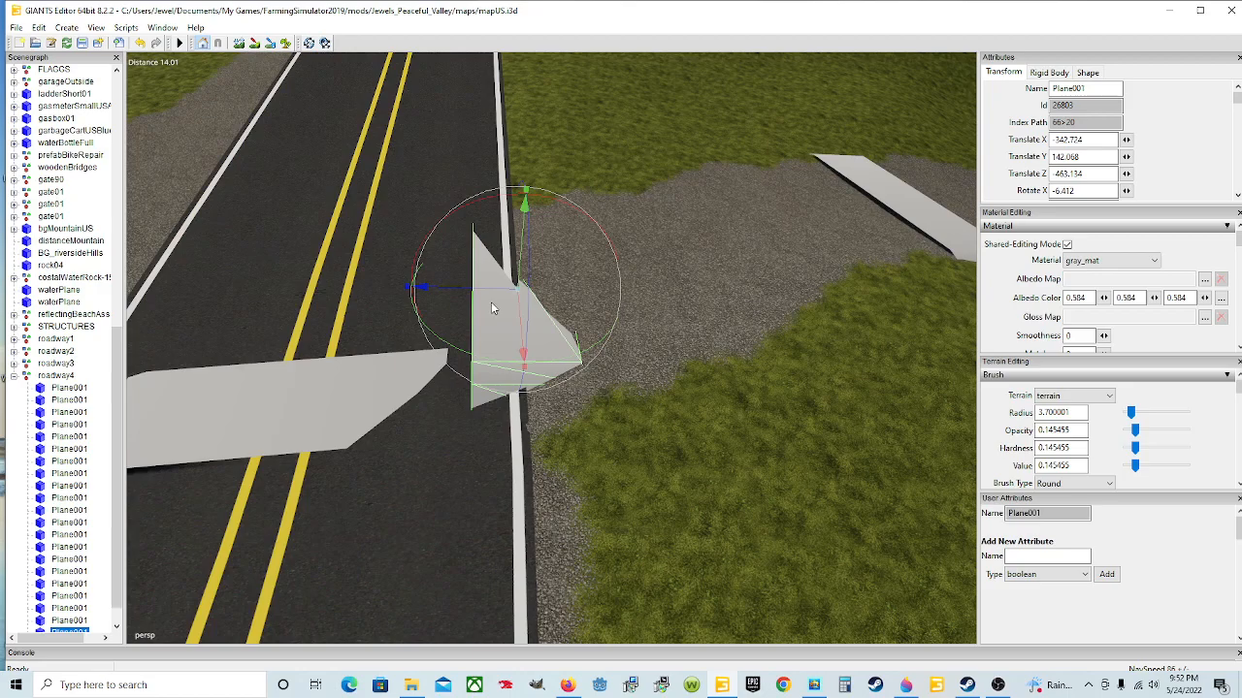
drag(521, 263, 526, 244)
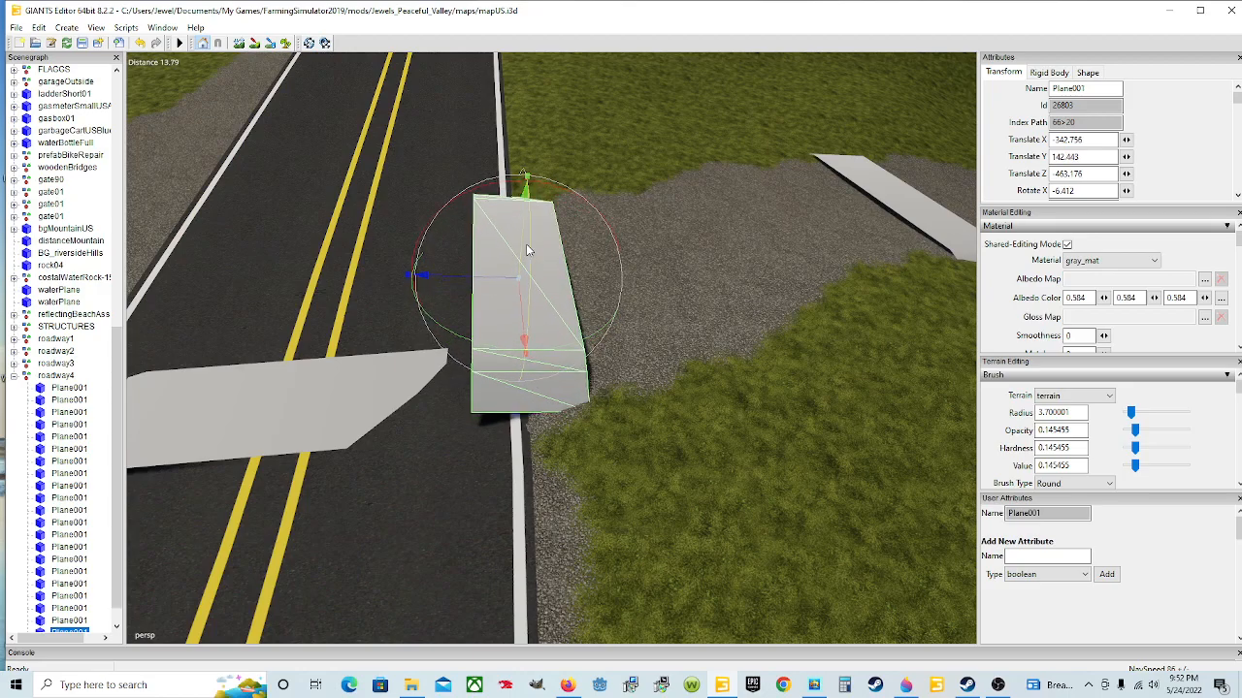
drag(485, 197, 474, 190)
alt+drag(486, 253, 768, 262)
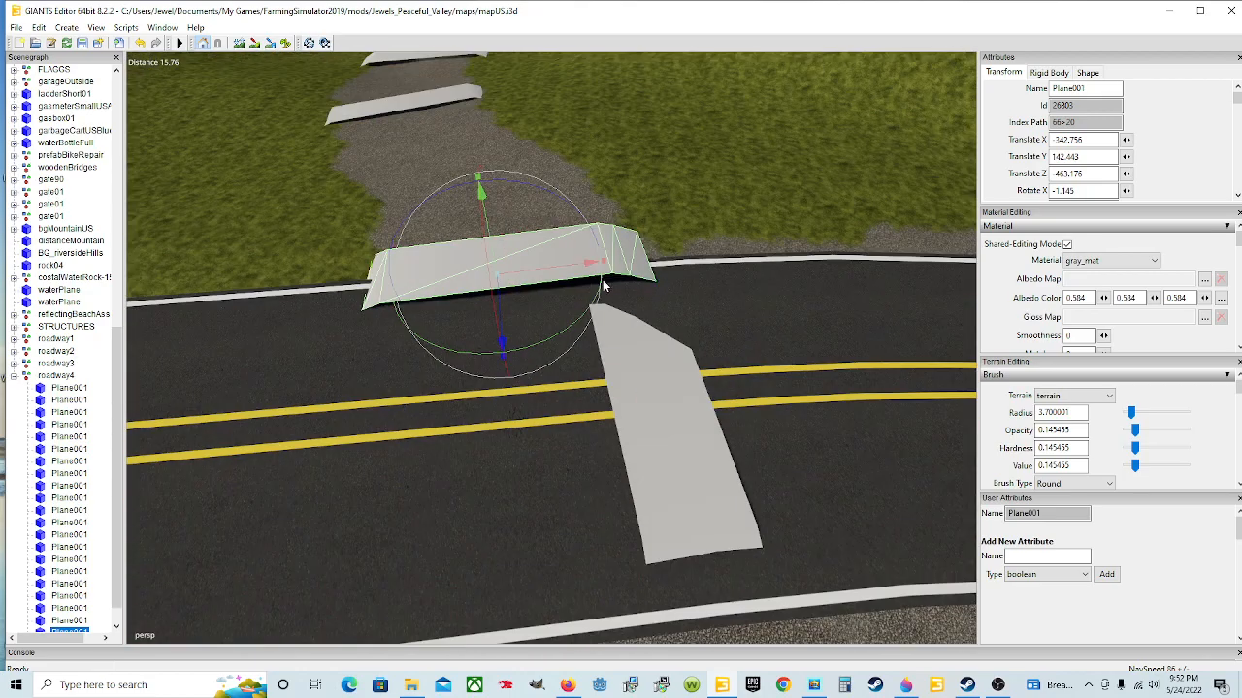
- Rotate the twenty-first marker to align with the road edge, with an X rotation of about -1.641, and lower it to about Y 142.265
drag(557, 199, 570, 205)
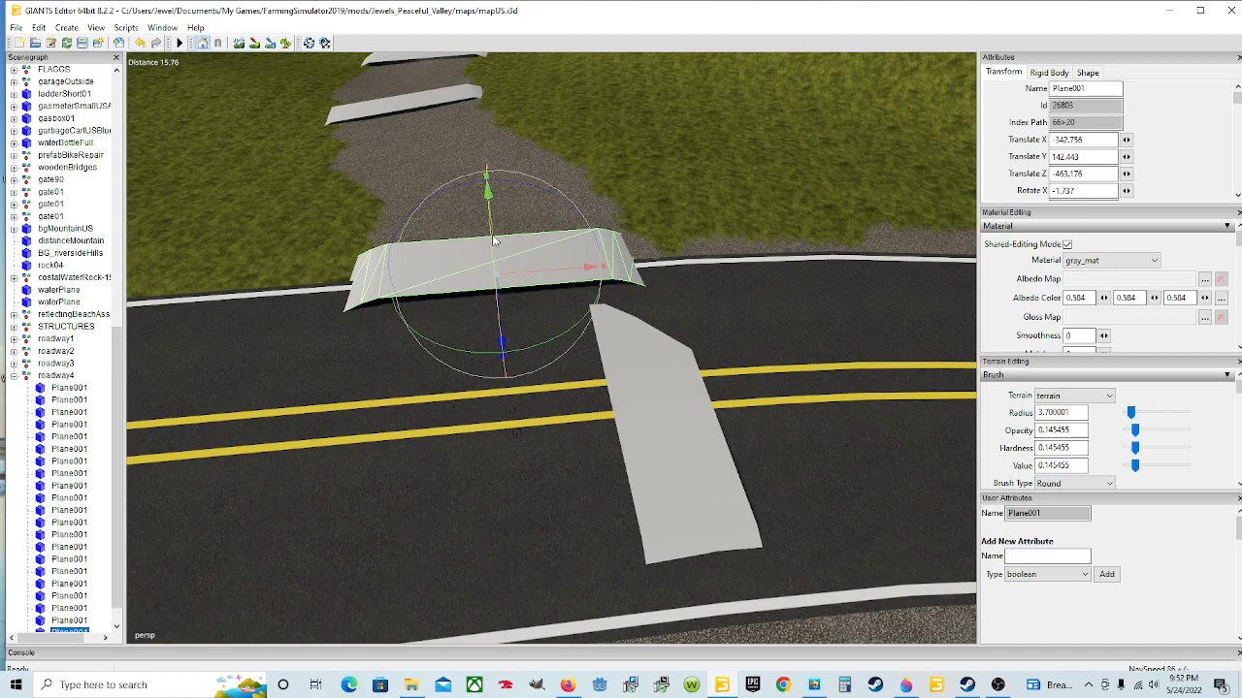
drag(496, 239, 492, 241)
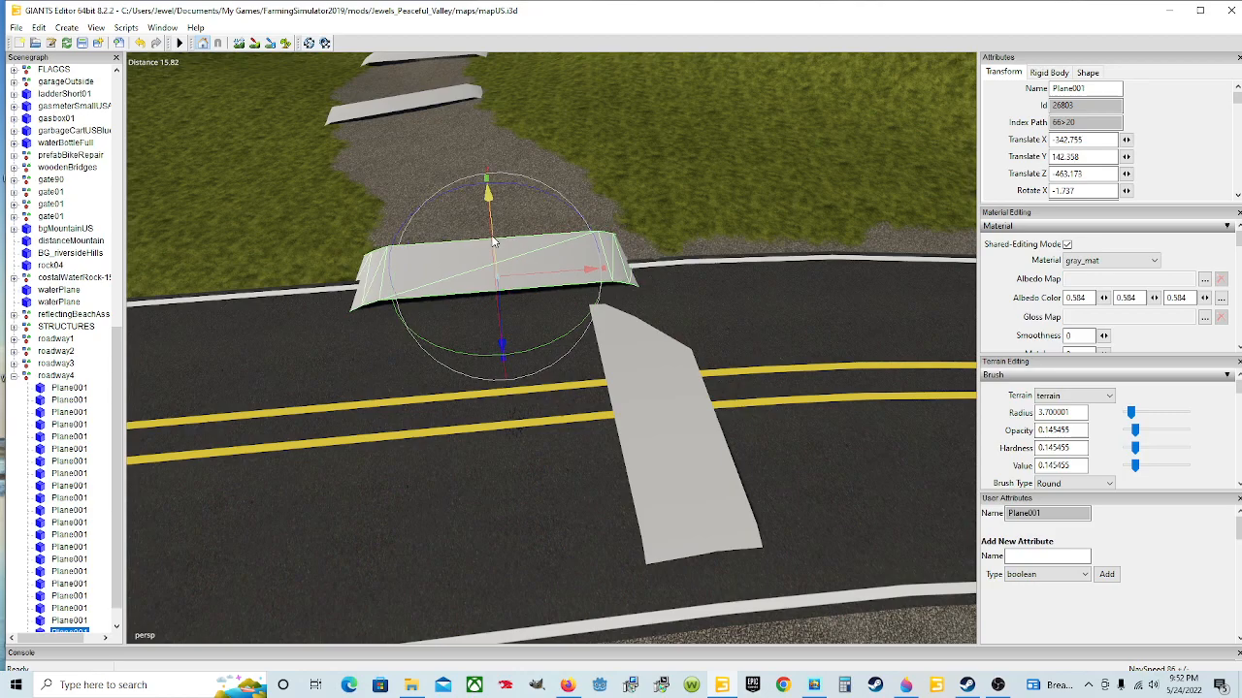
scroll(493, 242, down, 5)
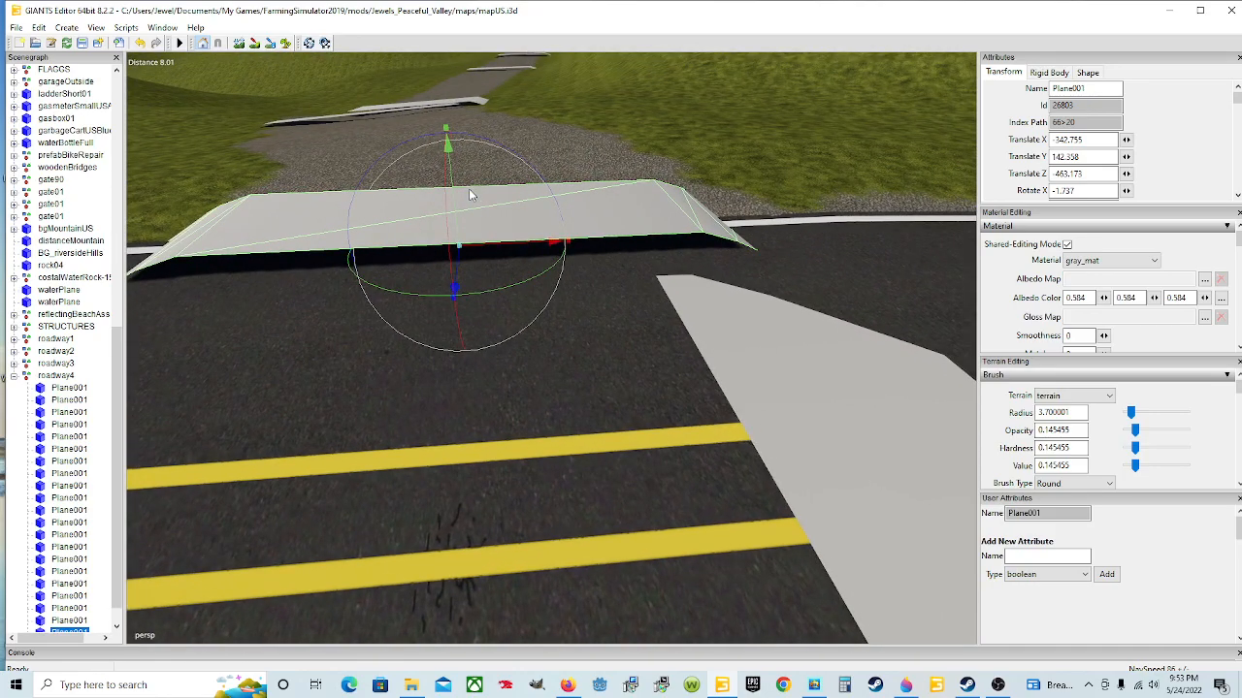
mouse_move(452, 193)
mouse_down()
mouse_move(506, 172)
mouse_move(458, 195)
mouse_up()
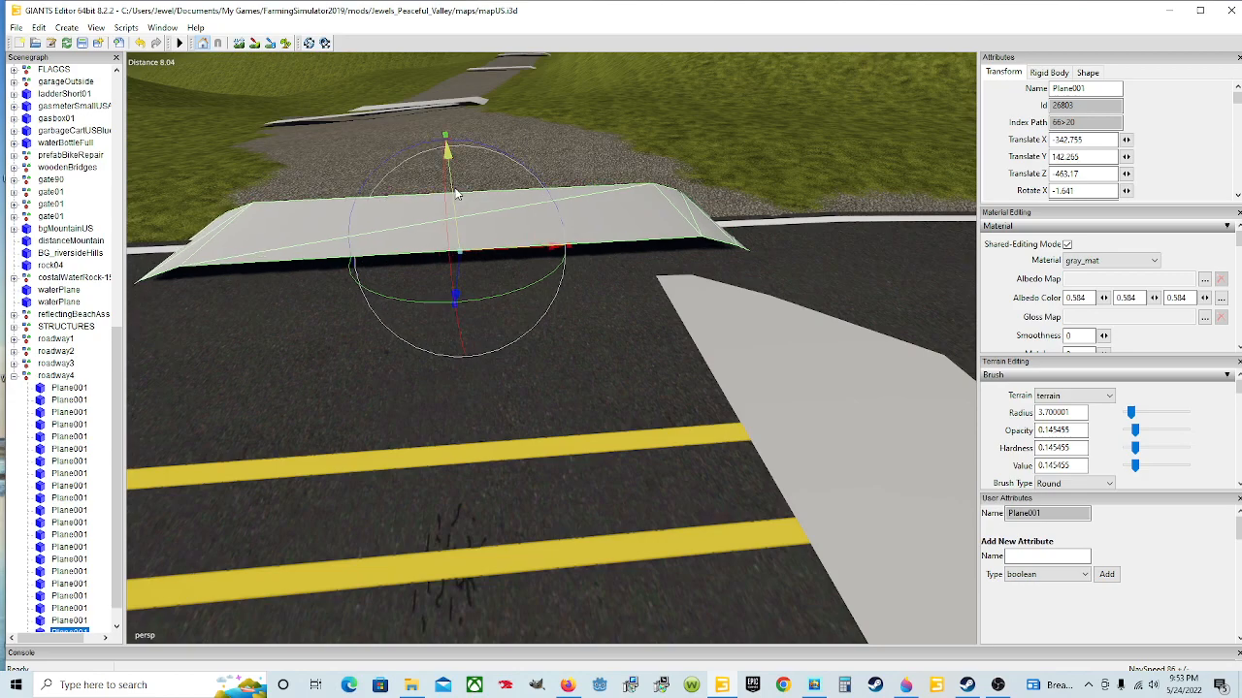
middle_drag(478, 237, 515, 254)
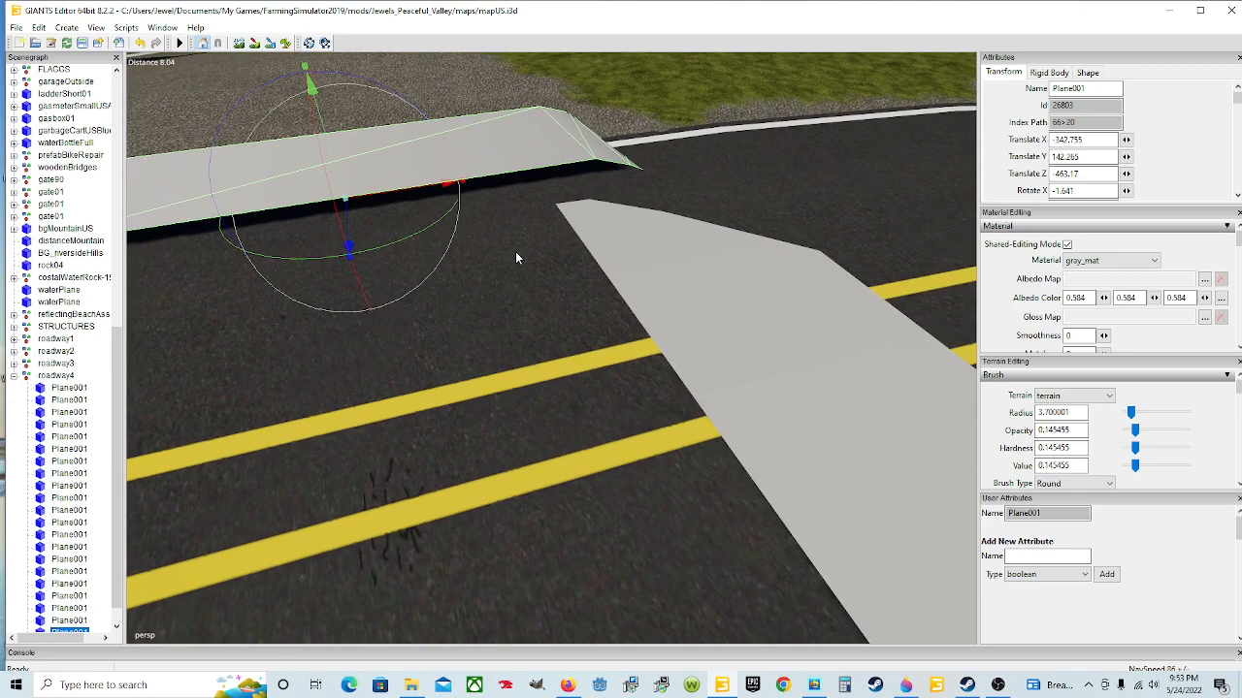
scroll(515, 252, down, 3)
middle_drag(503, 254, 425, 341)
middle_drag(500, 306, 387, 272)
middle_drag(502, 286, 614, 282)
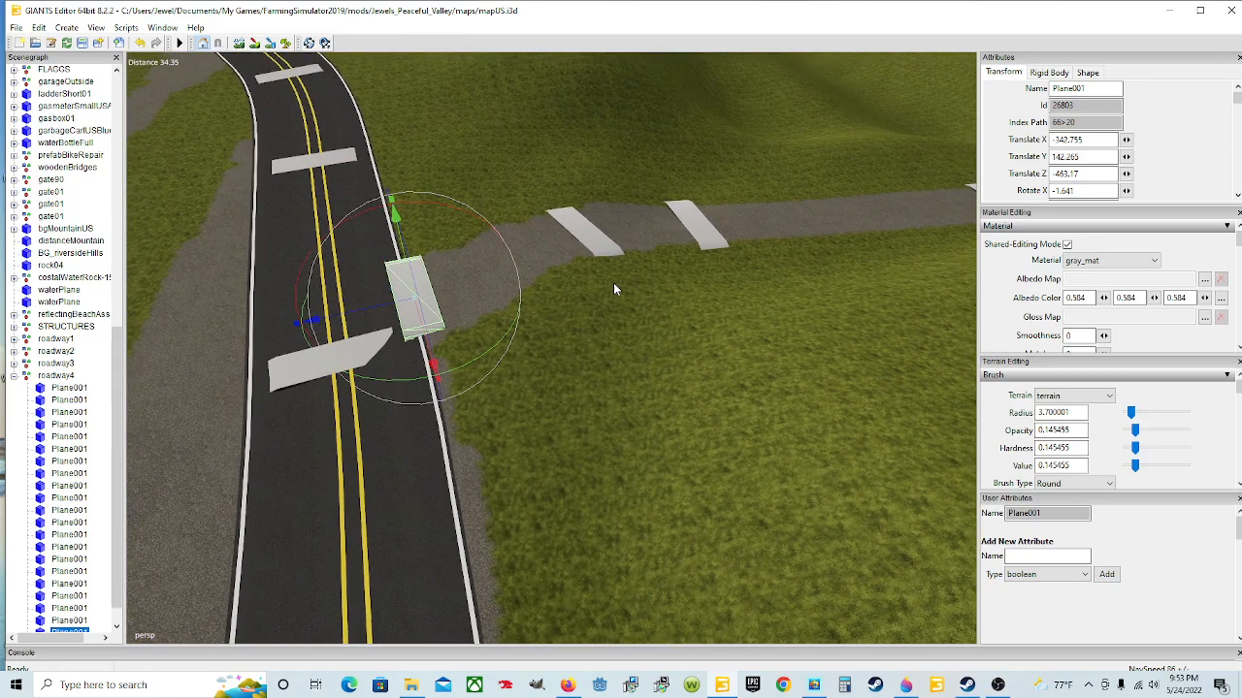
- Tilt the twenty-first marker at the main road's edge to an X rotation of about 0.127
middle_drag(420, 386, 963, 396)
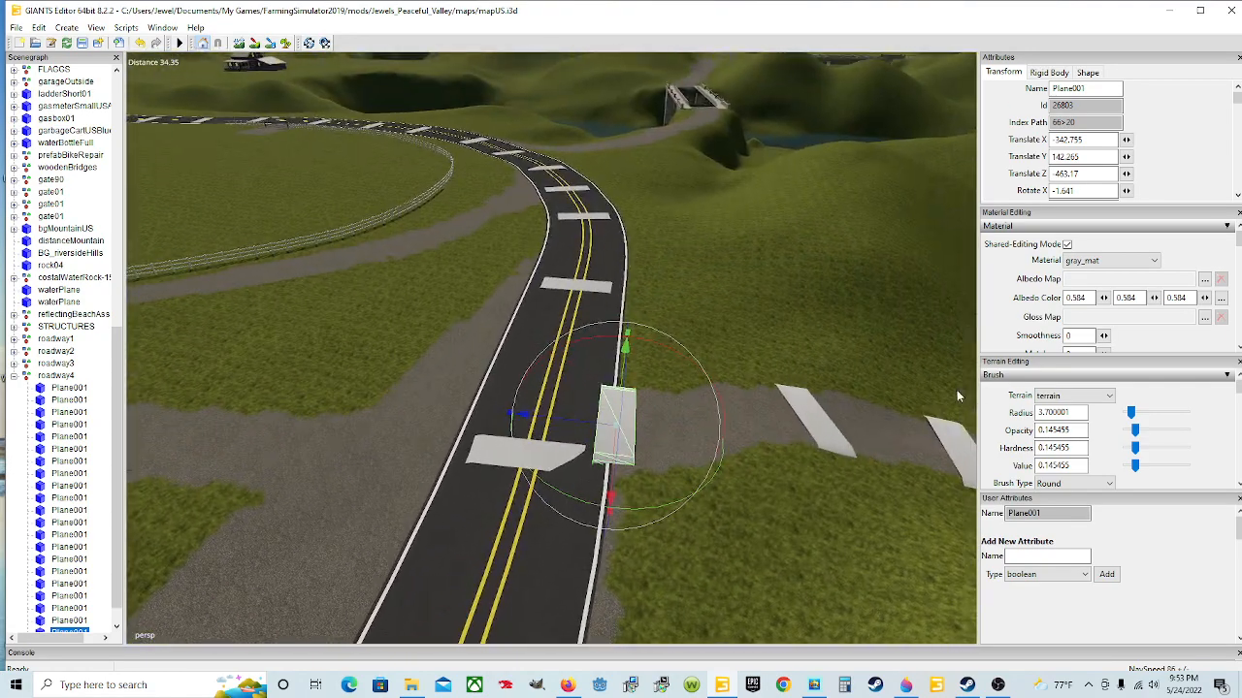
middle_drag(549, 435, 619, 444)
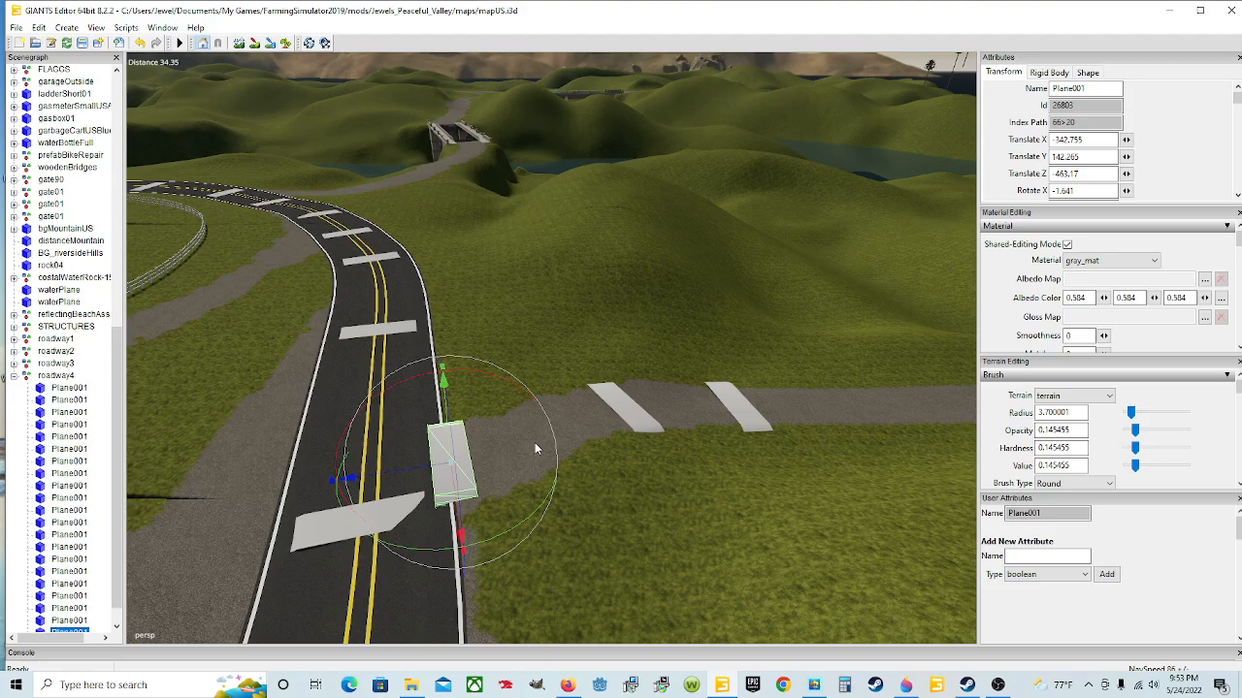
scroll(560, 434, up, 5)
scroll(559, 429, up, 4)
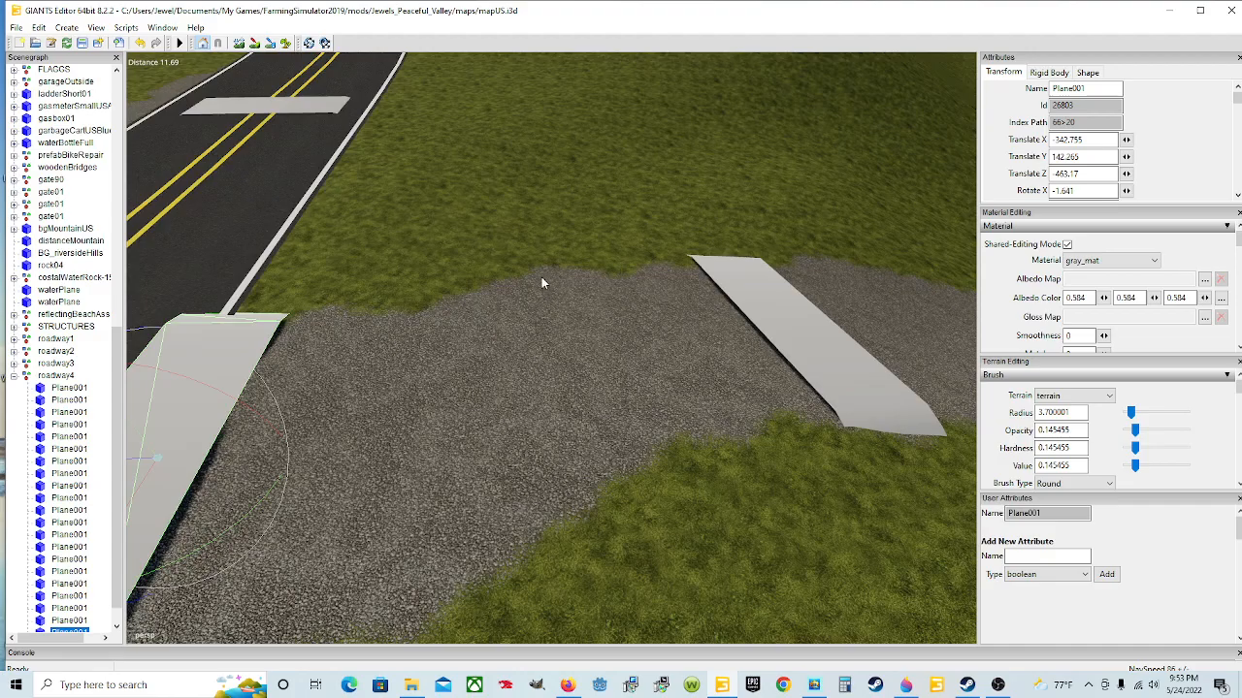
alt+drag(716, 439, 558, 421)
scroll(656, 441, down, 8)
scroll(674, 436, up, 7)
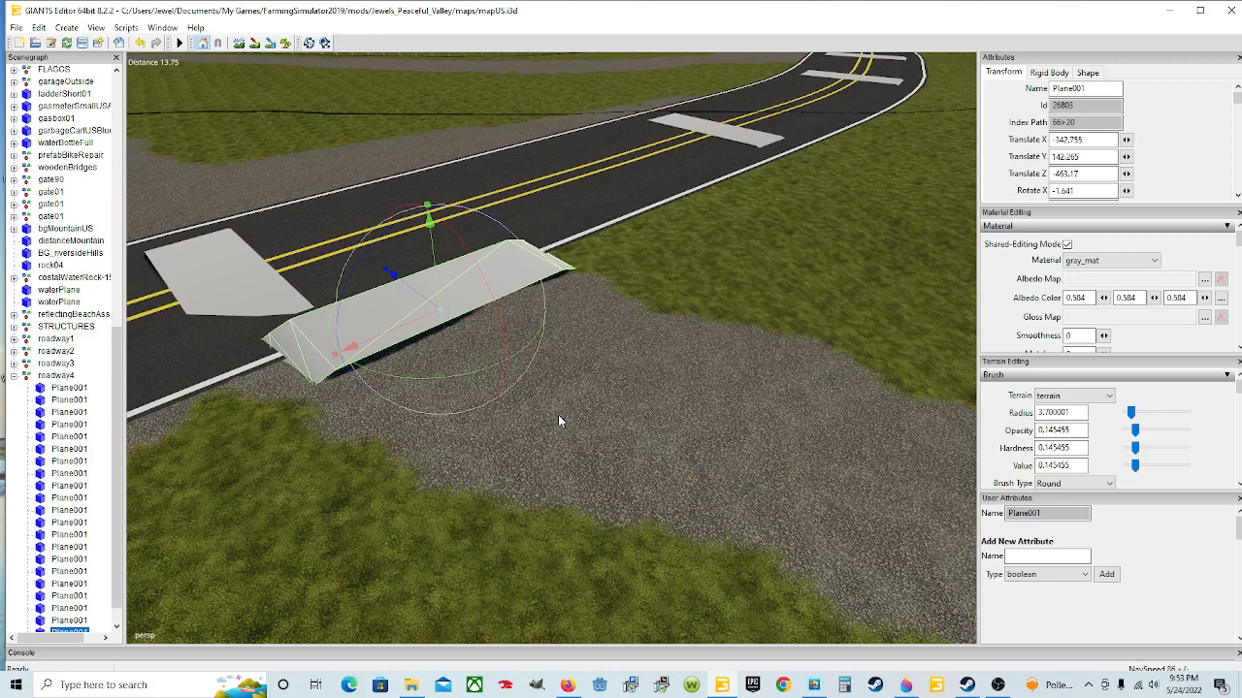
drag(508, 333, 682, 373)
scroll(607, 355, down, 3)
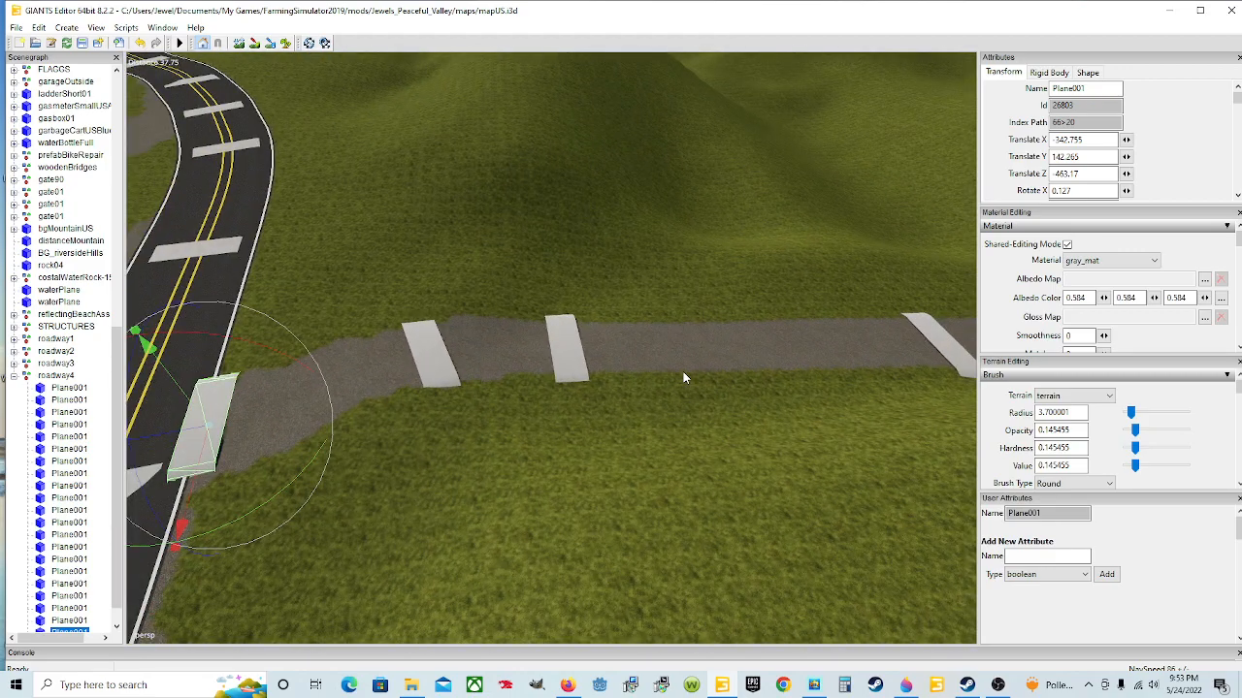
- Start exporting the whole roadway4 group as an i3D file and browse to the Downloads folder for its destination
click(59, 376)
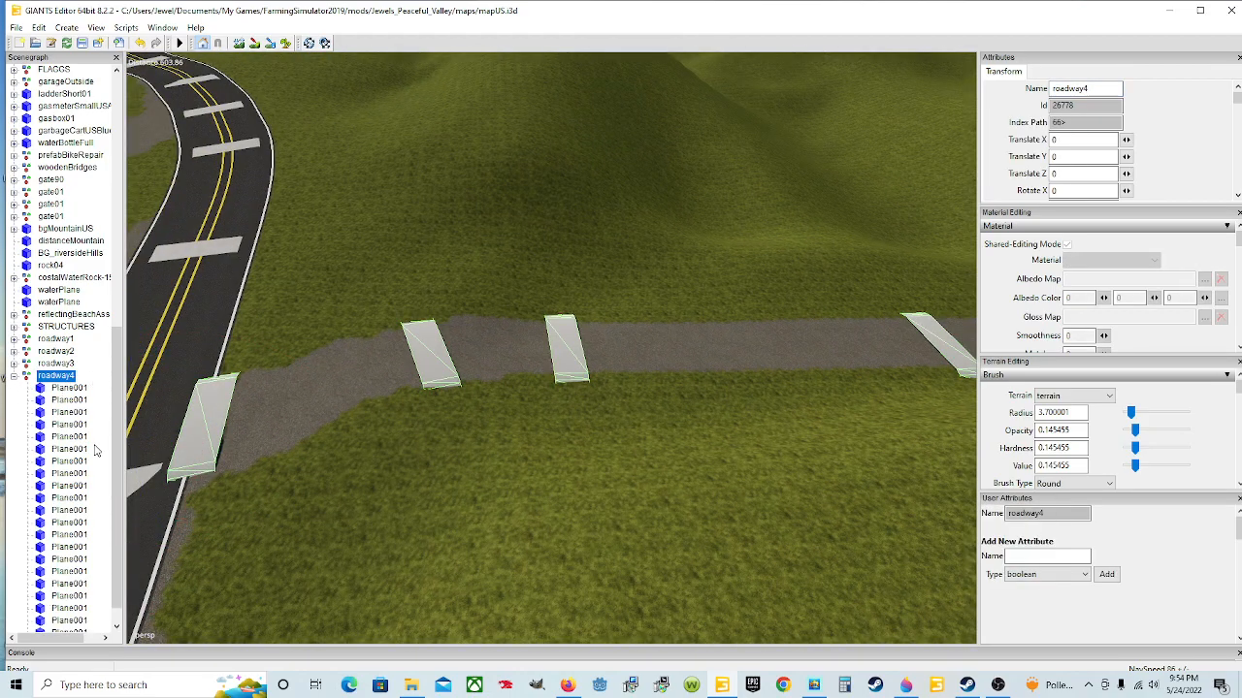
alt+drag(717, 462, 850, 425)
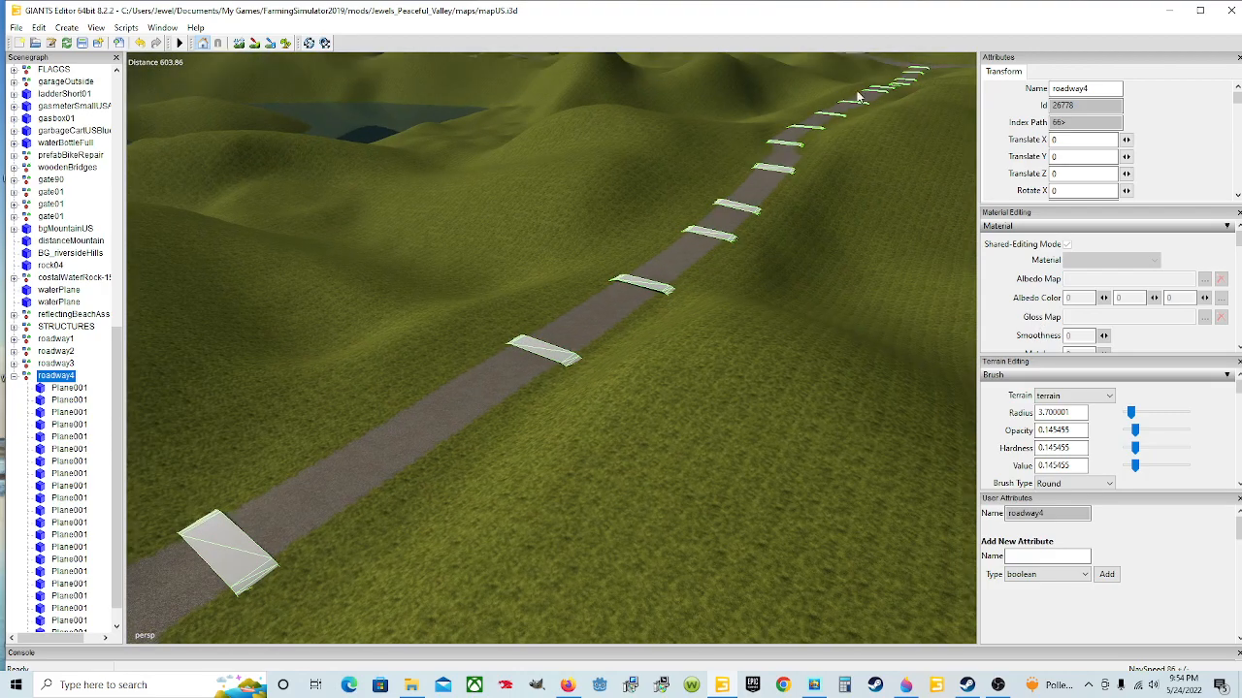
click(17, 28)
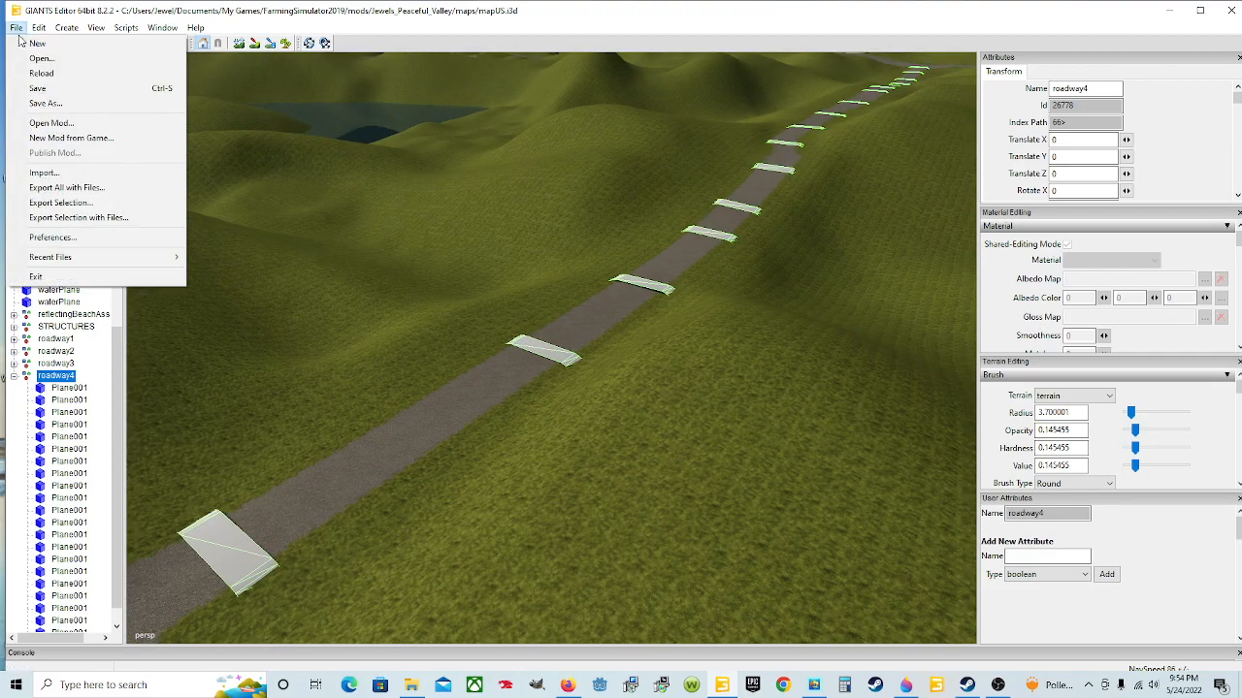
click(60, 203)
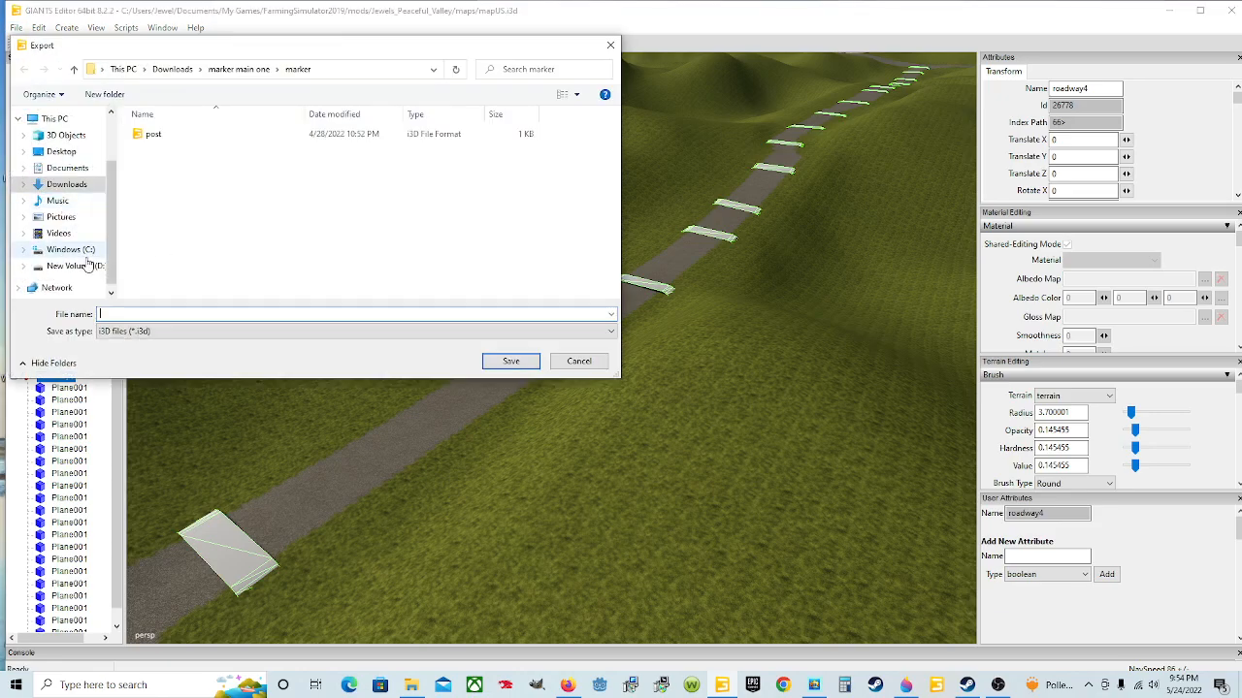
click(76, 190)
scroll(249, 233, down, 1)
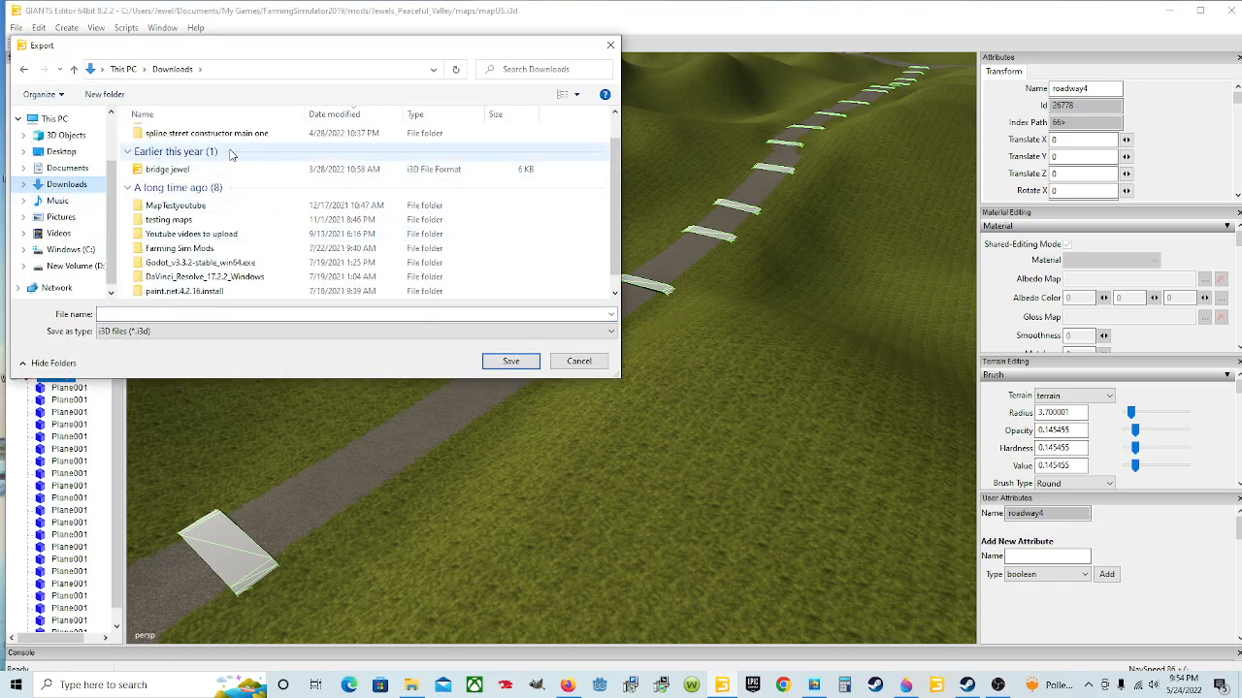
- Export the selected roadway4 group as spline4 into the SplineStreetConstructor_1.64 folder in Downloads, replacing the existing file
double_click(247, 134)
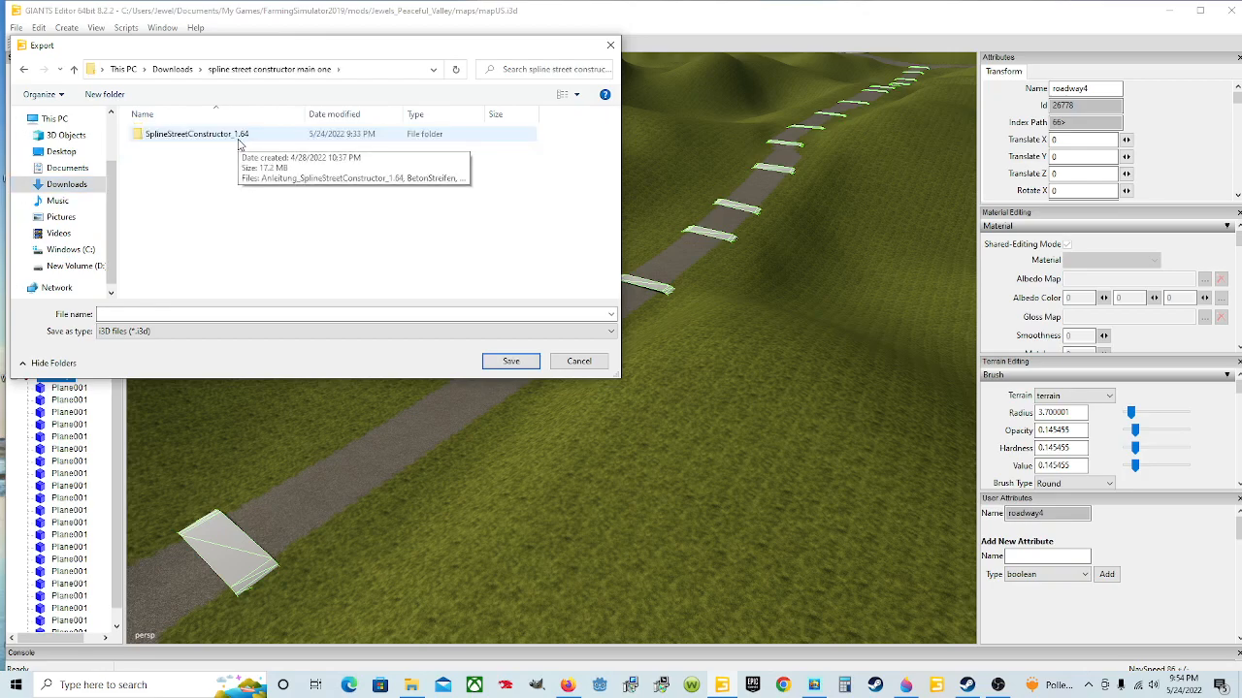
double_click(240, 144)
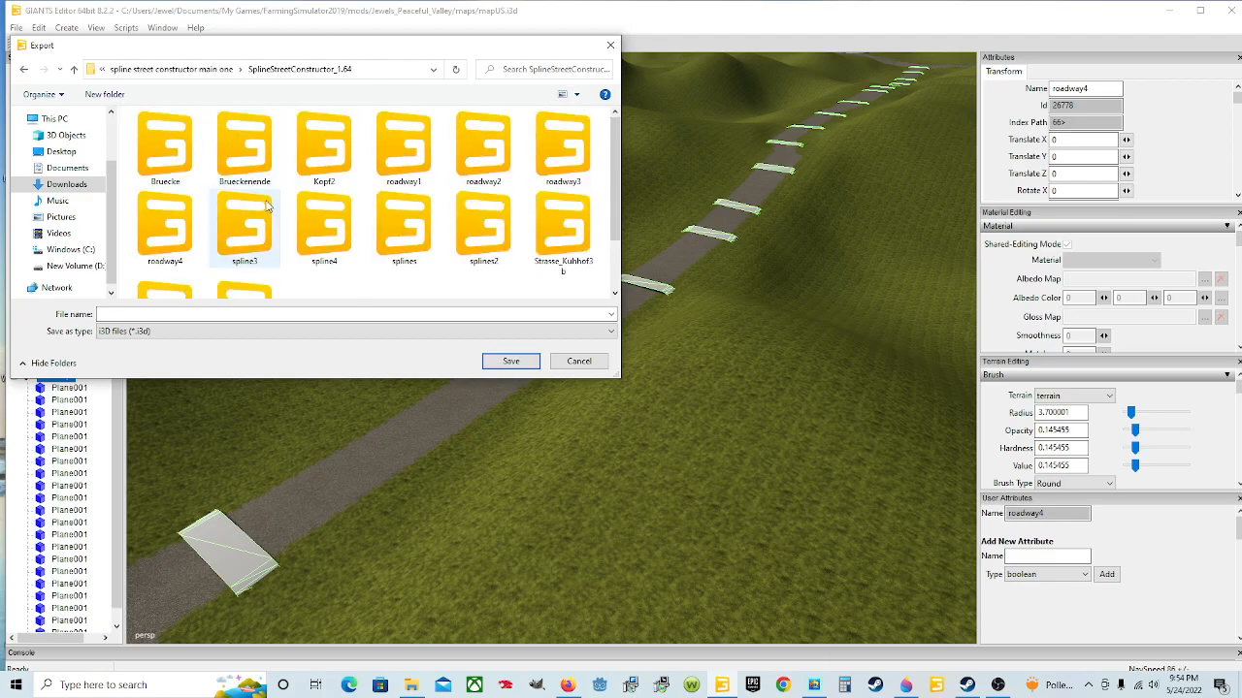
scroll(366, 260, down, 2)
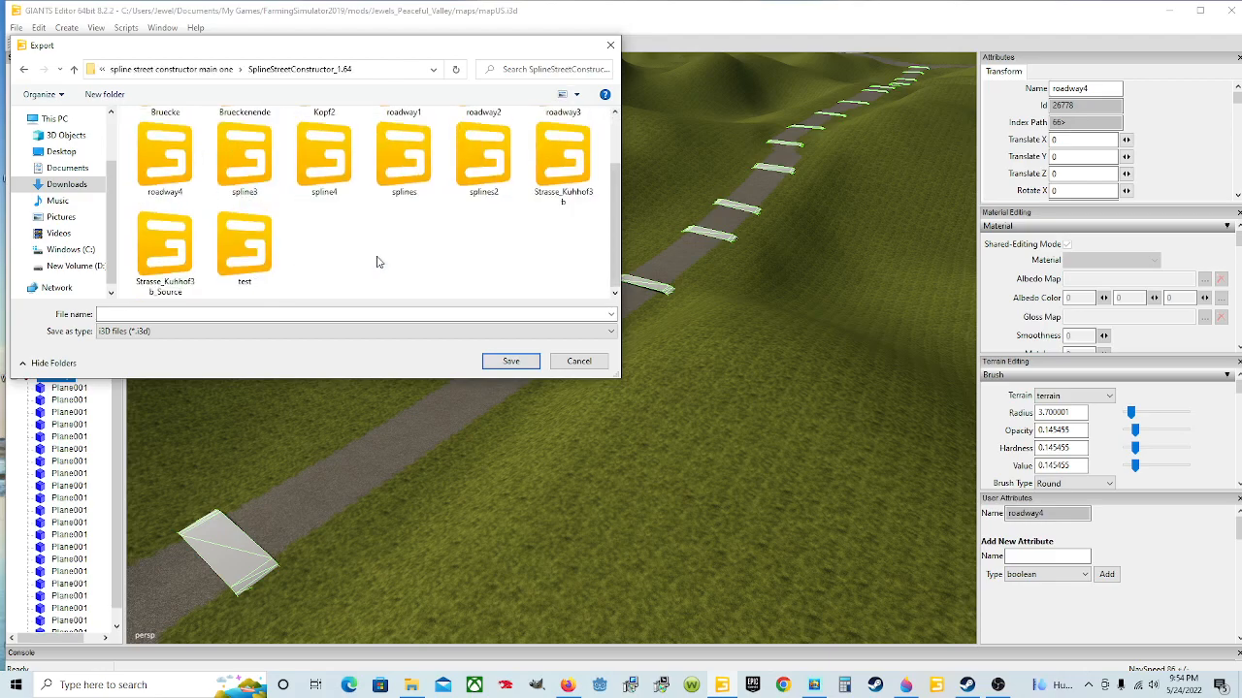
scroll(367, 258, up, 2)
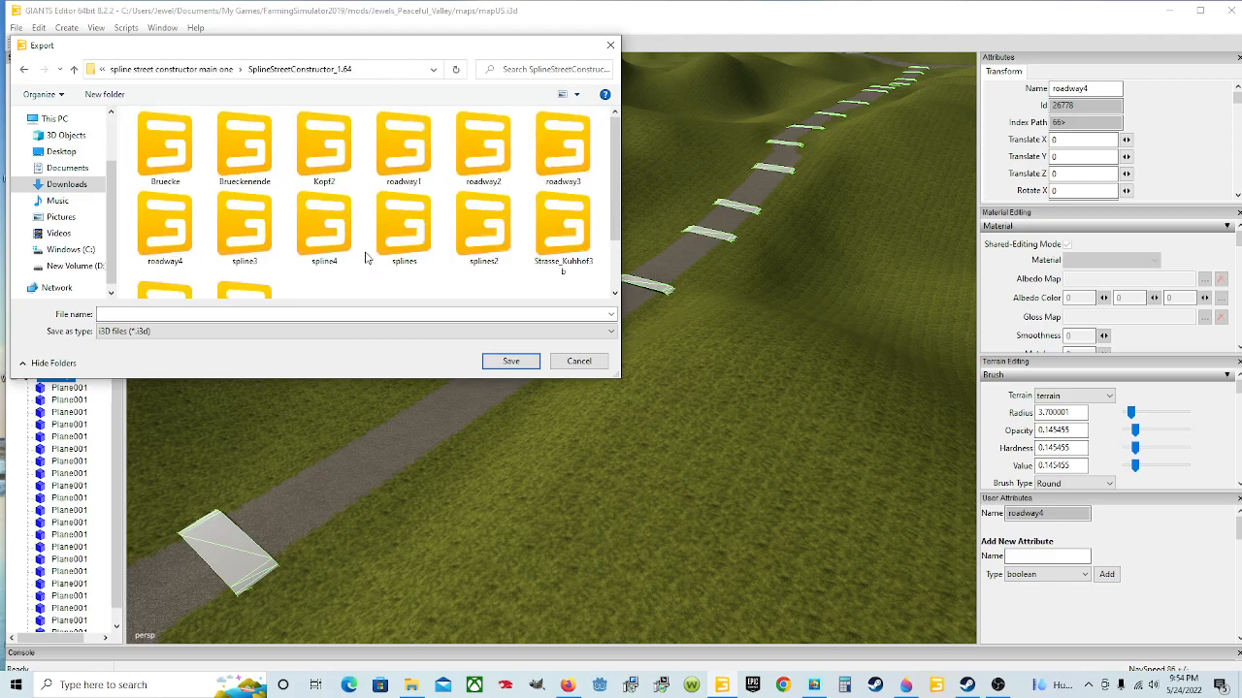
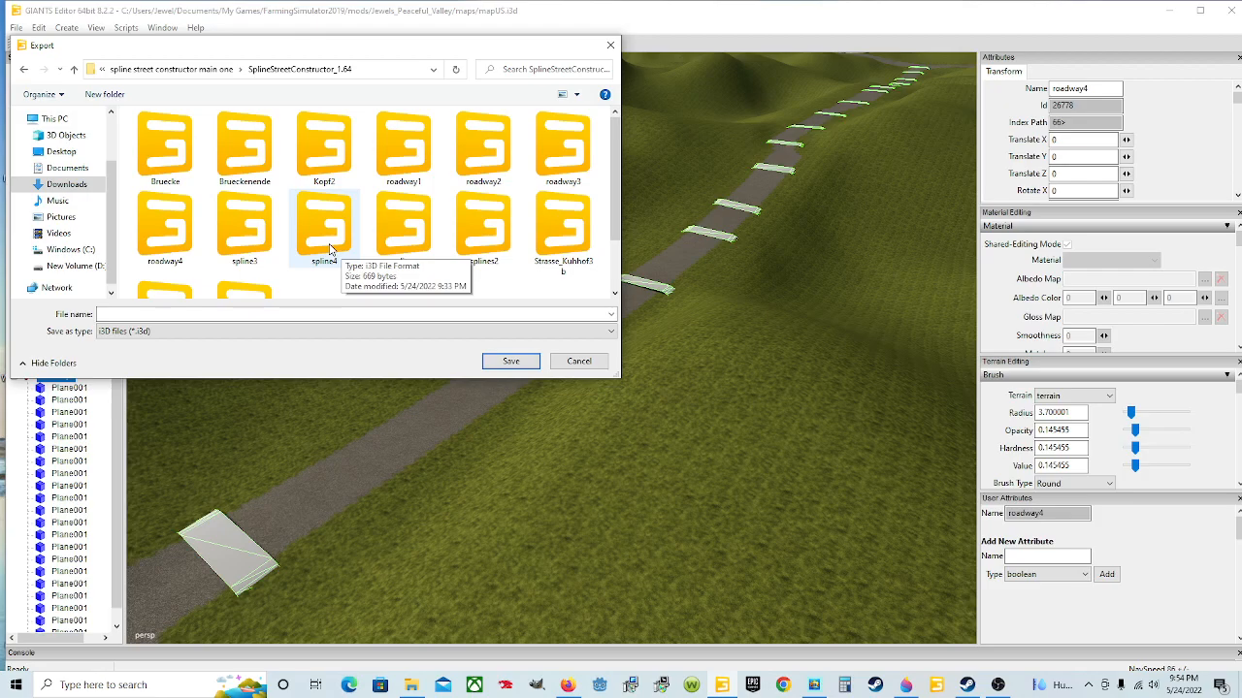
click(329, 249)
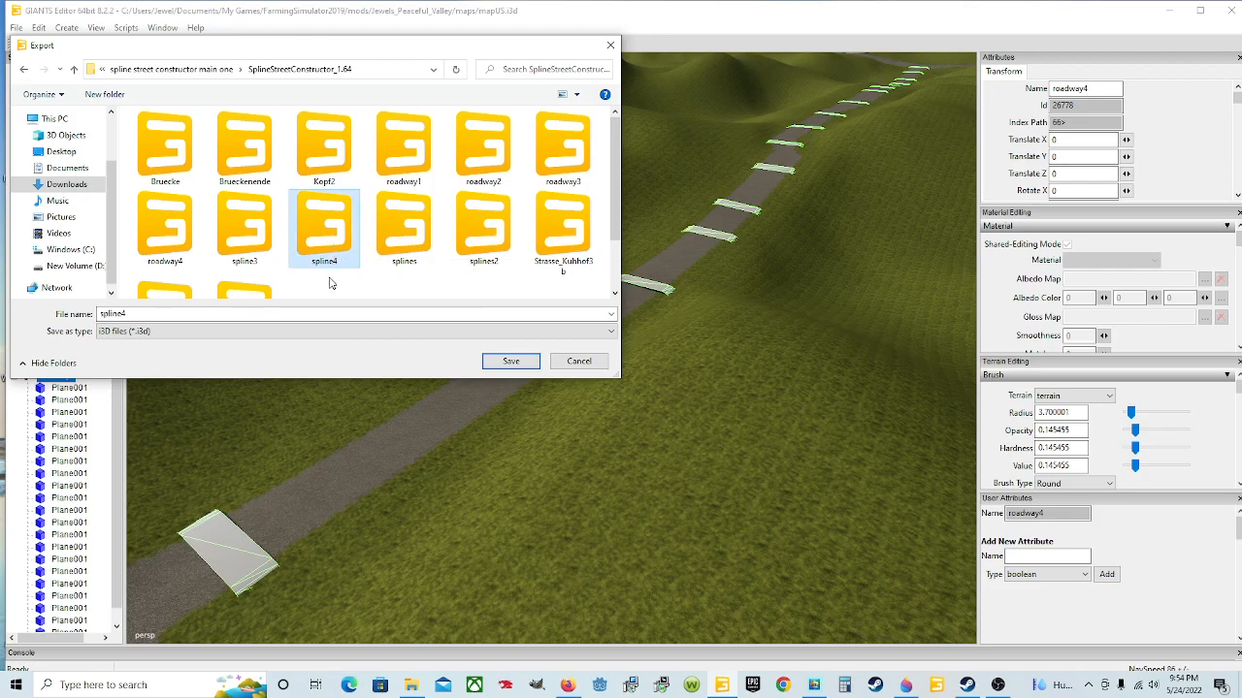
click(502, 362)
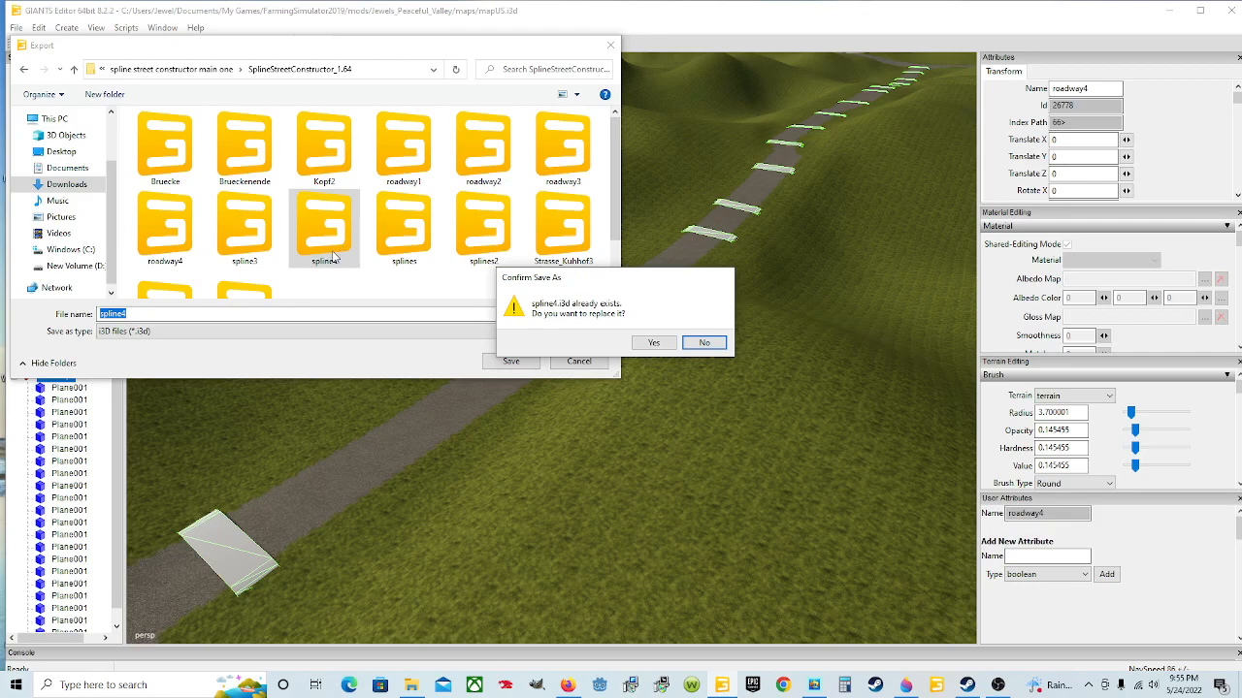
click(640, 343)
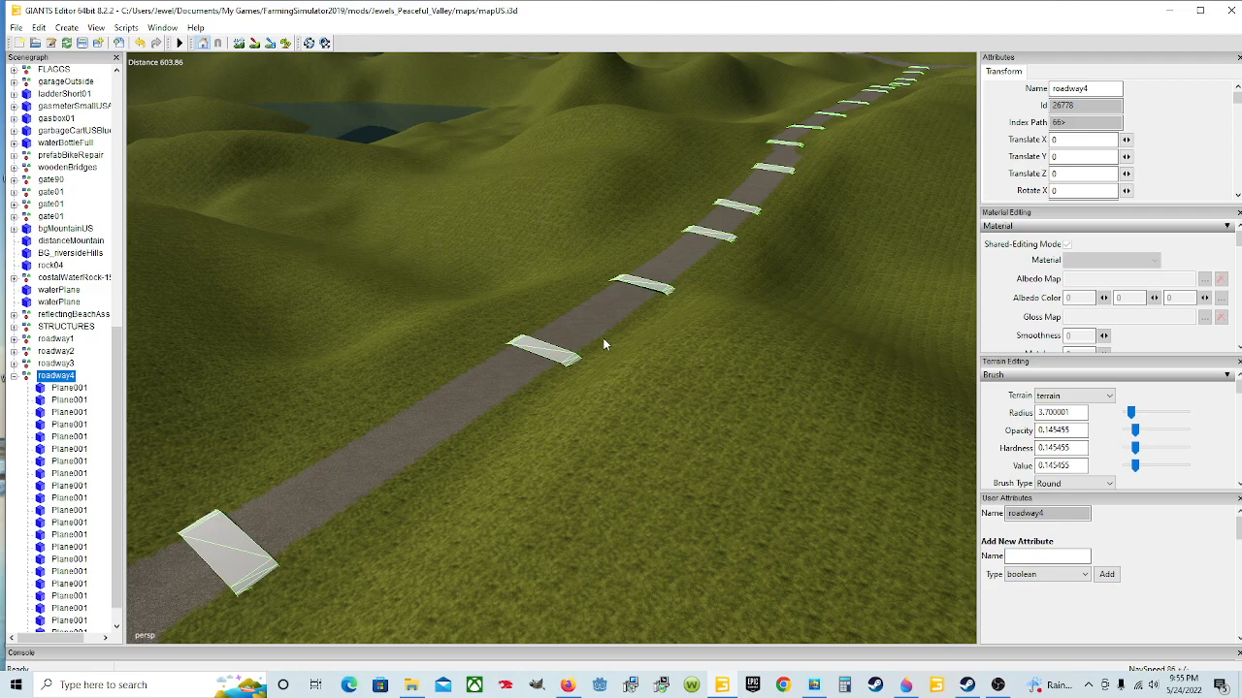
- Launch the SplineStreetConstructor_1.64 application from its folder inside "spline street constructor main one" in Downloads
click(411, 685)
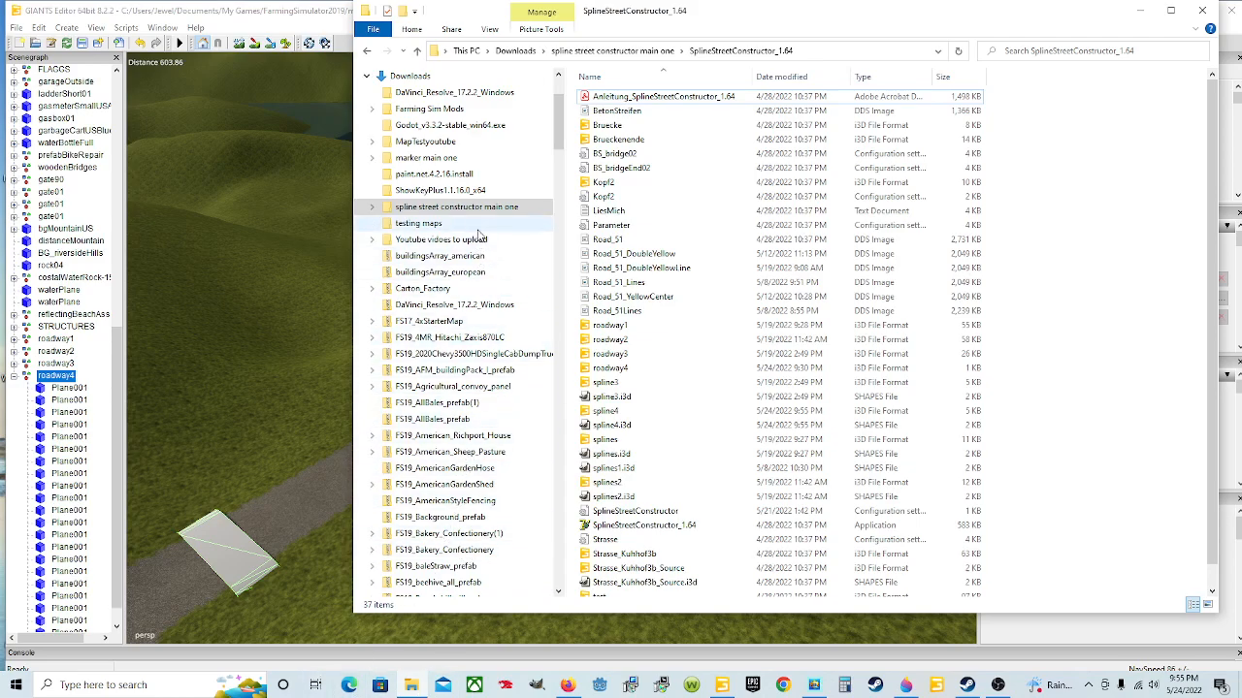
scroll(476, 238, up, 2)
click(447, 169)
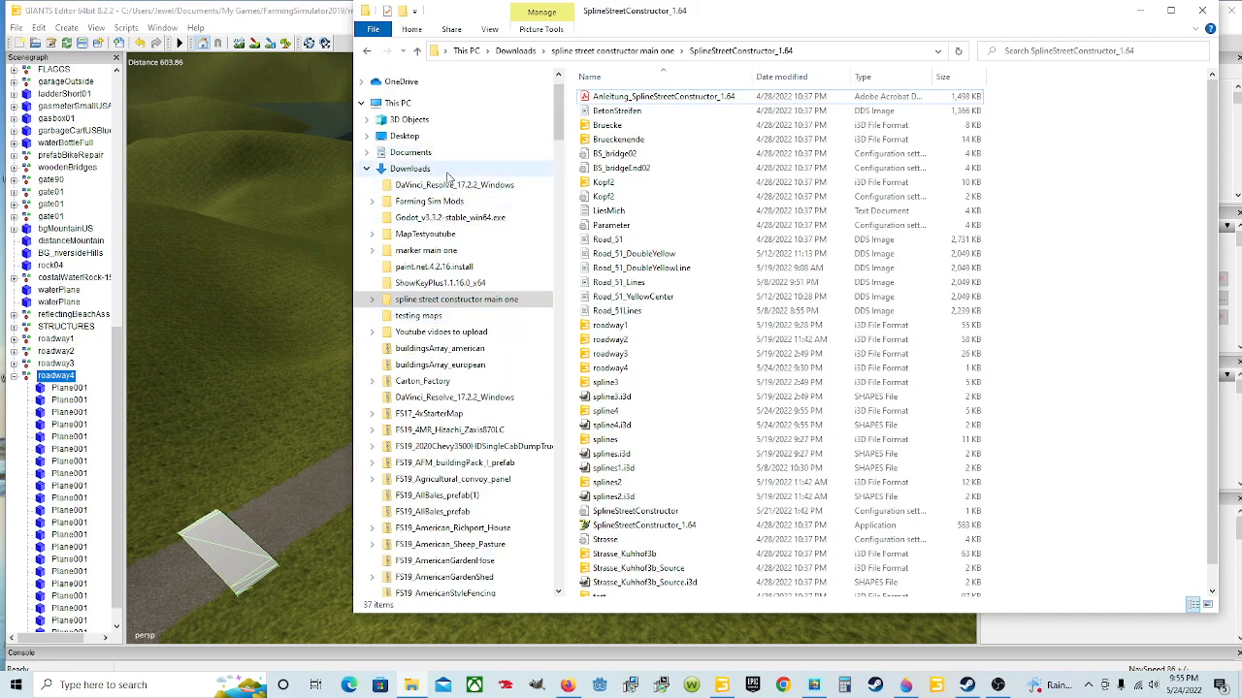
click(788, 330)
scroll(787, 328, down, 3)
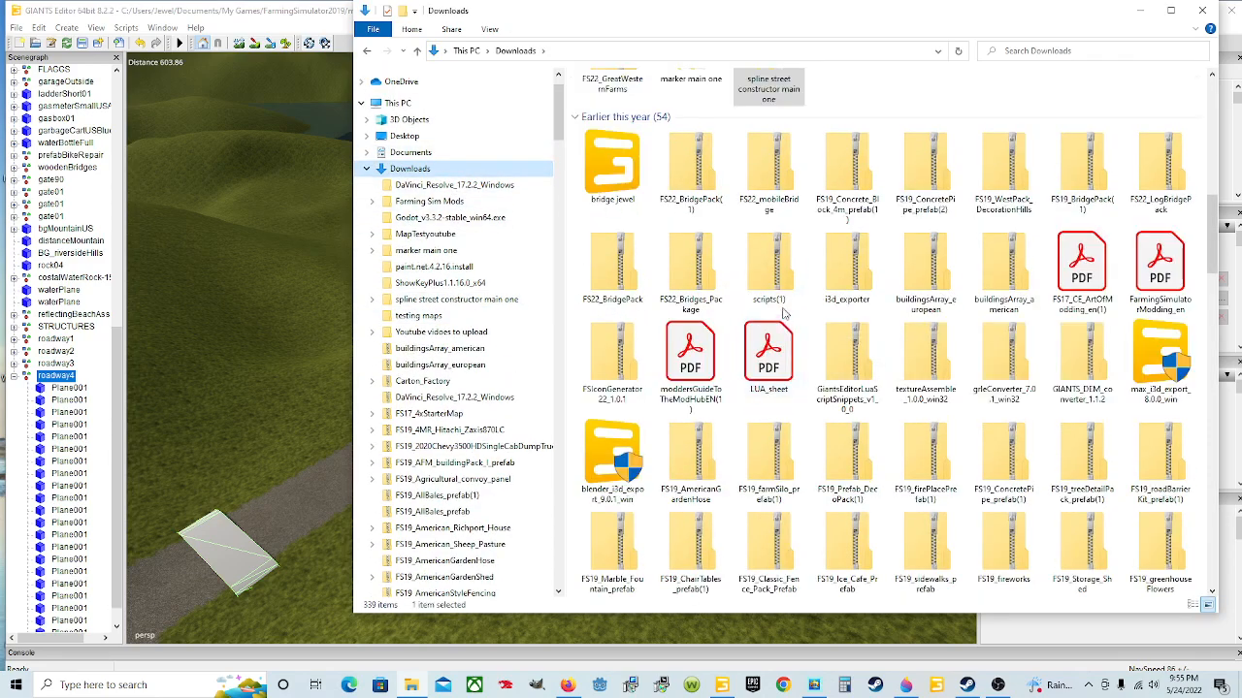
scroll(788, 328, up, 3)
double_click(754, 306)
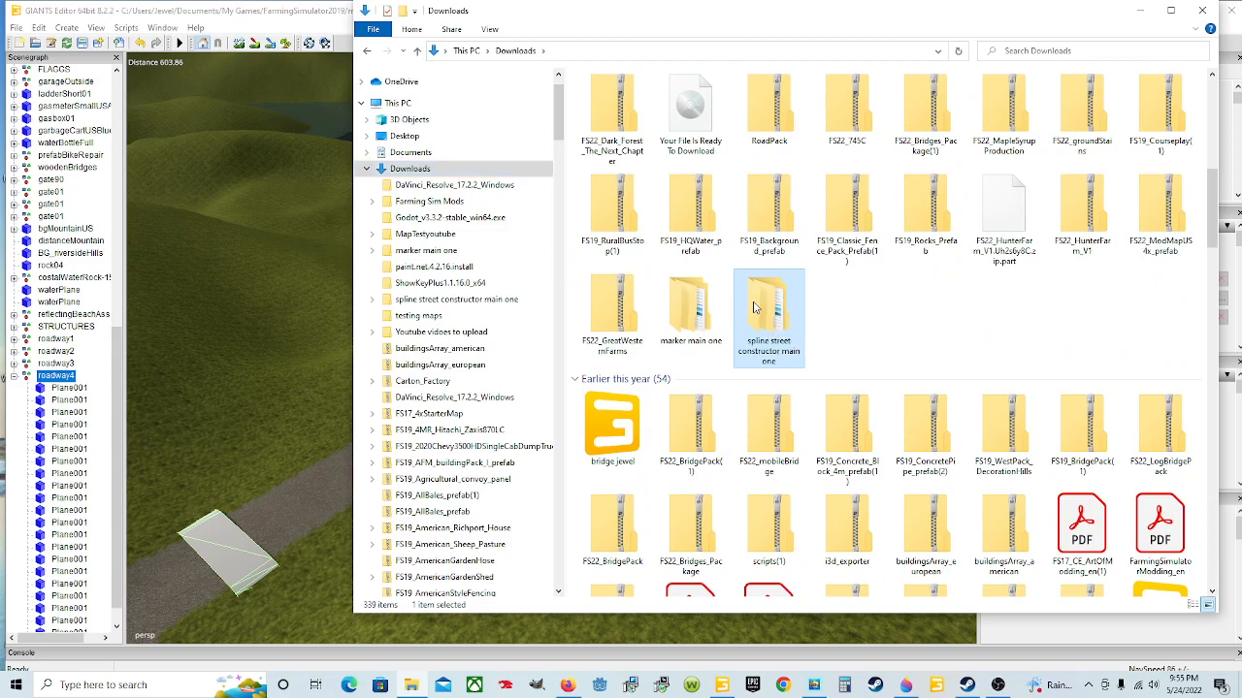
double_click(643, 97)
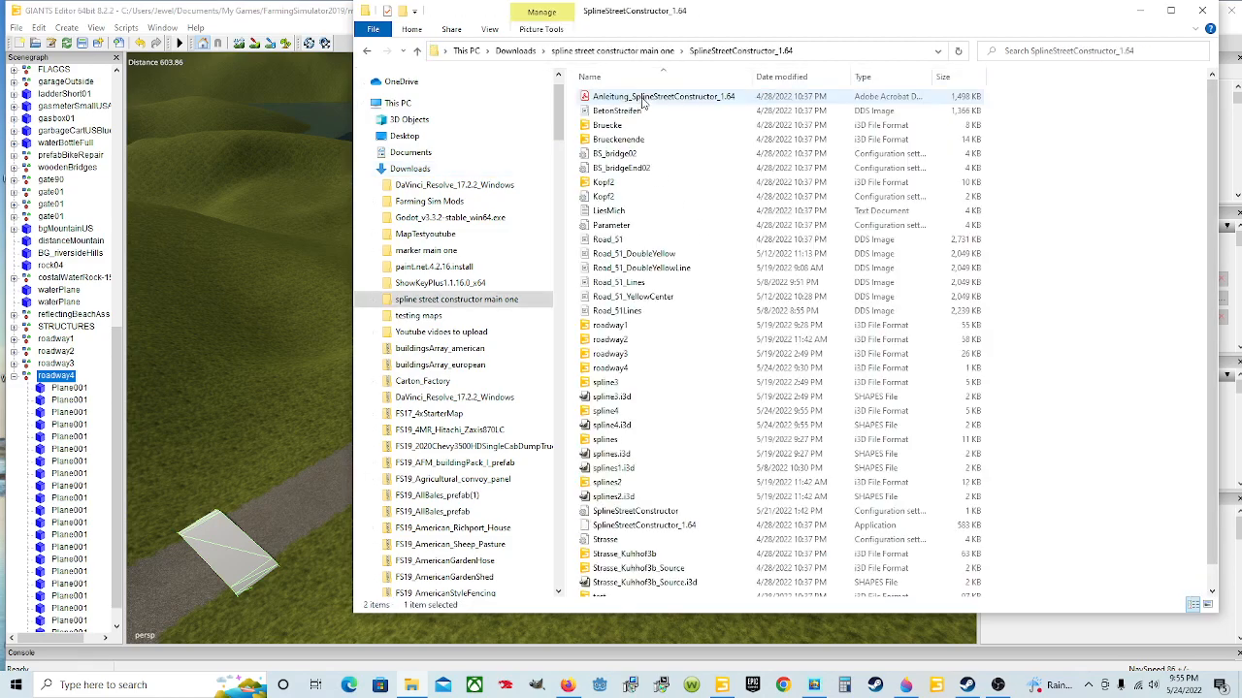
scroll(700, 320, down, 3)
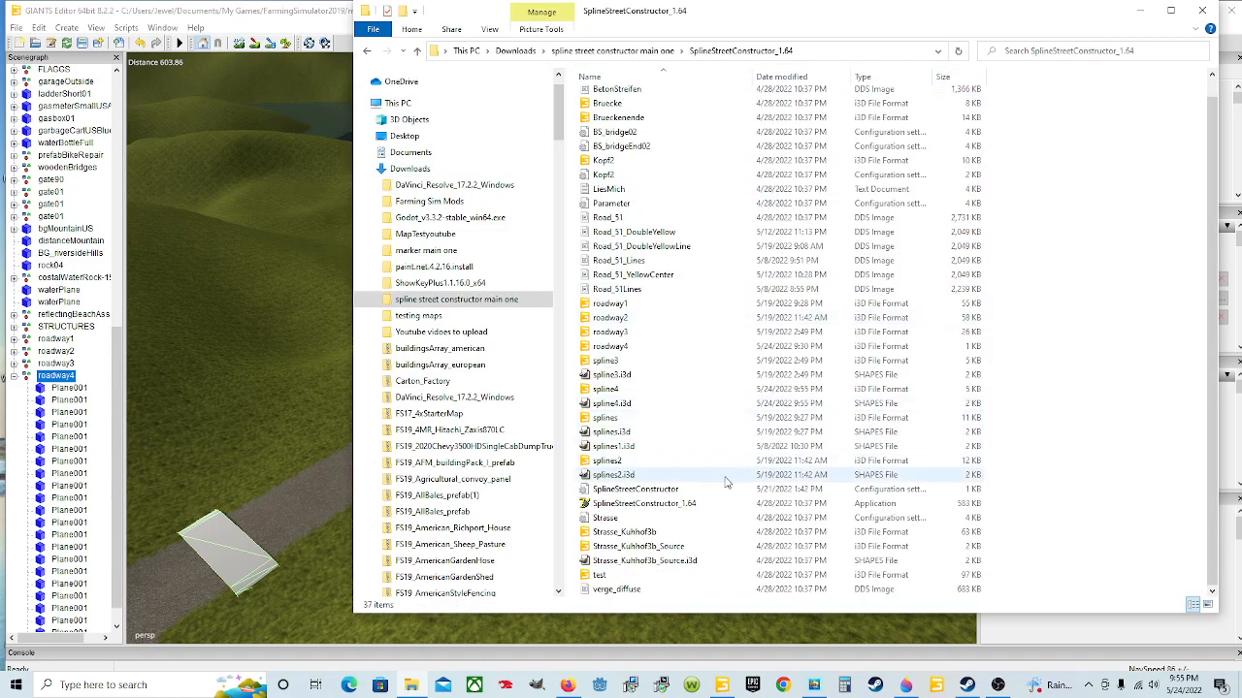
click(894, 505)
double_click(669, 506)
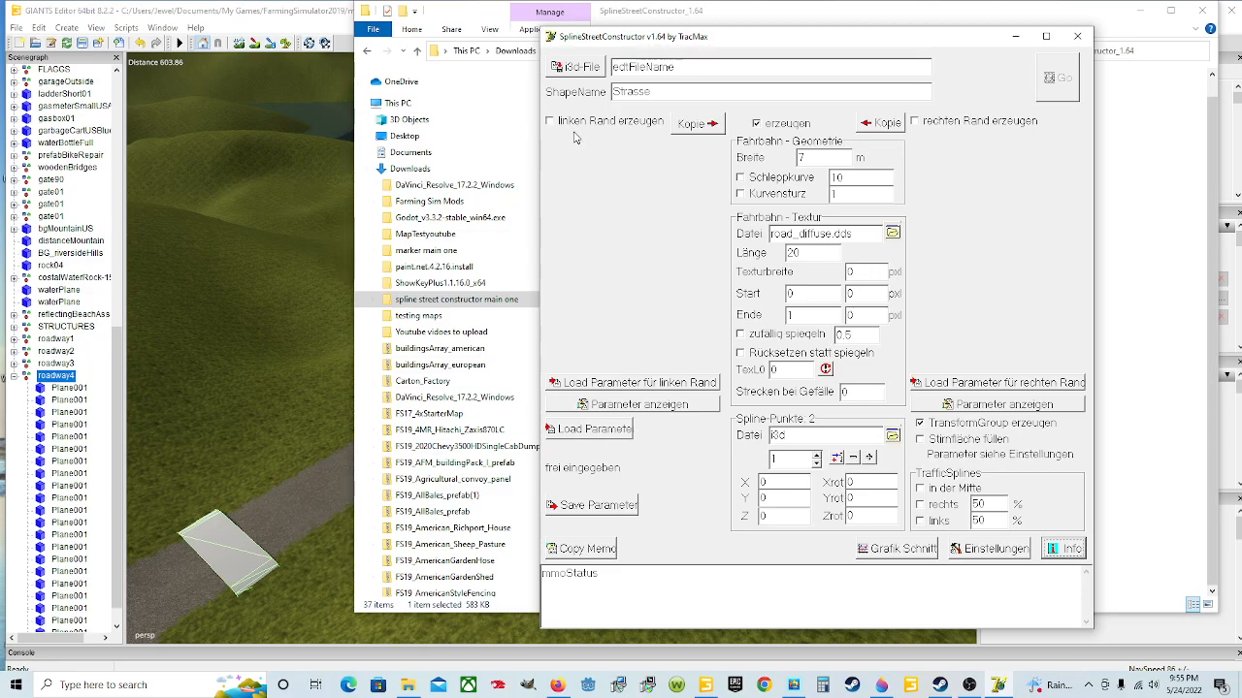
- Load the Strasse parameters for the left road edge and browse the texture files available for it
click(622, 386)
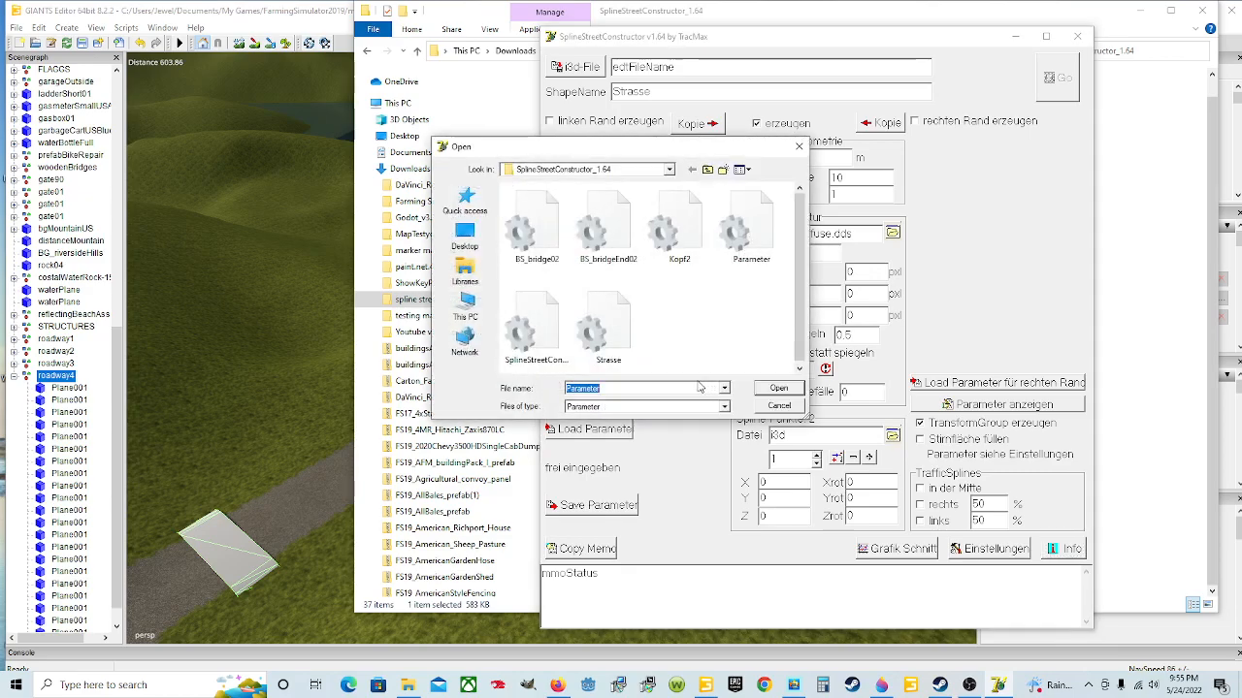
click(627, 330)
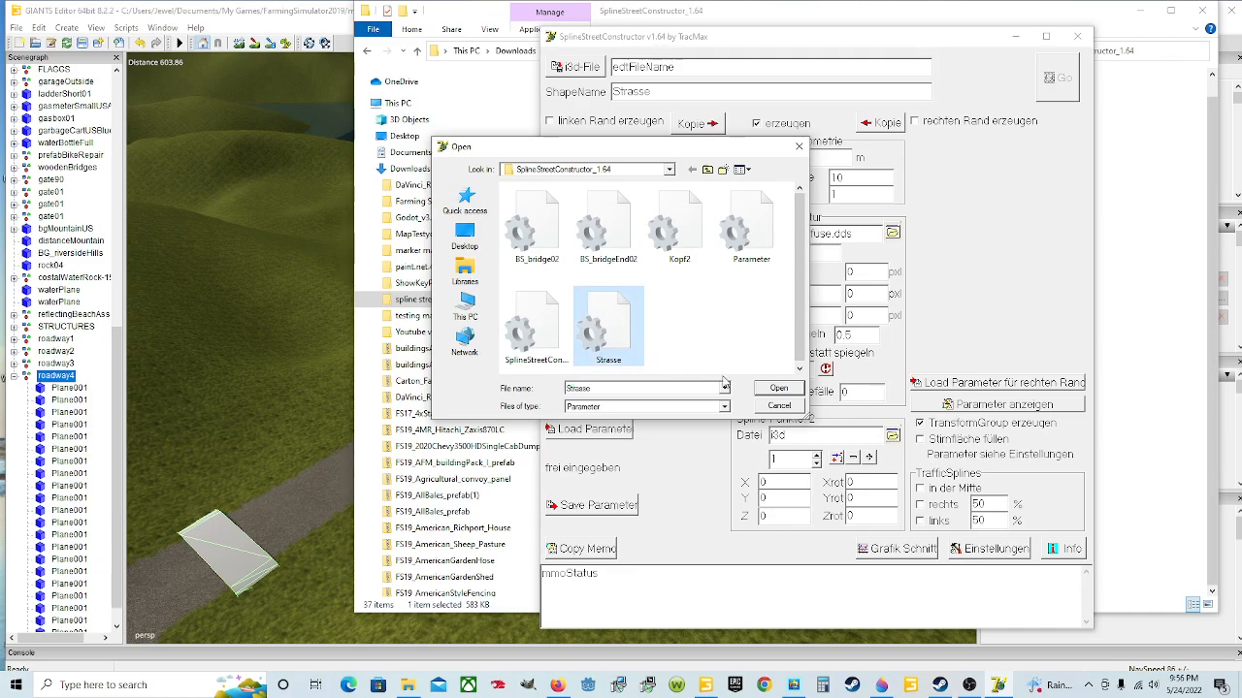
click(777, 389)
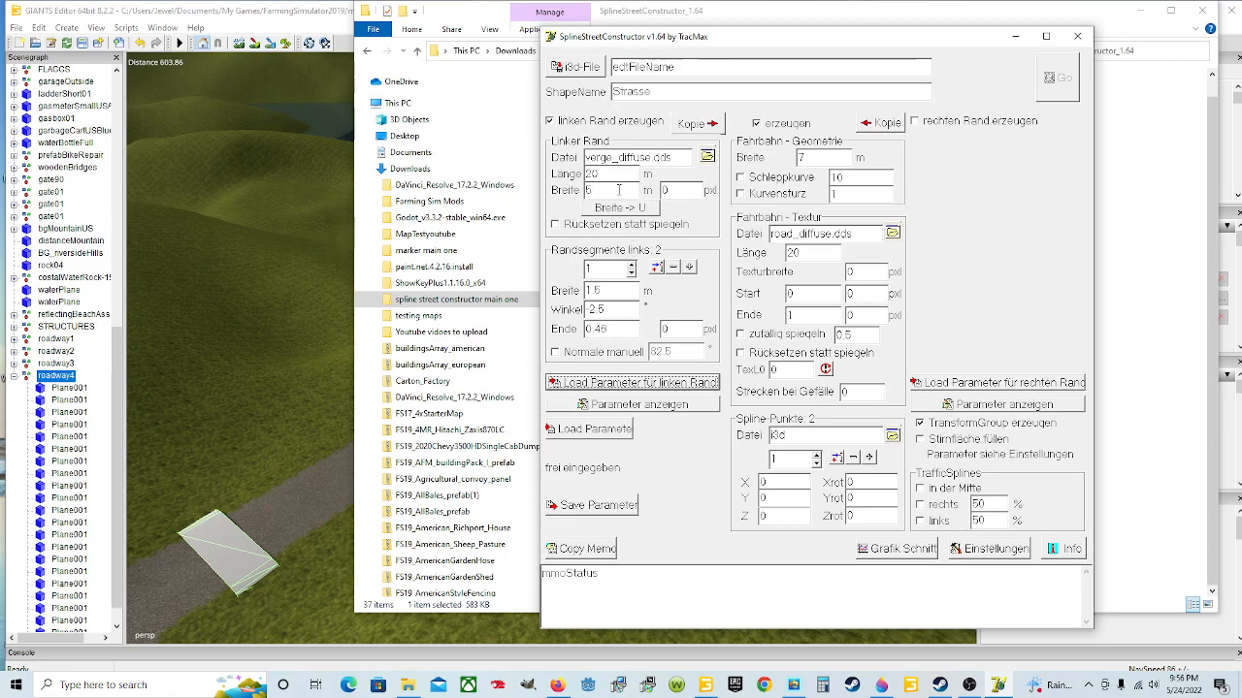
click(707, 157)
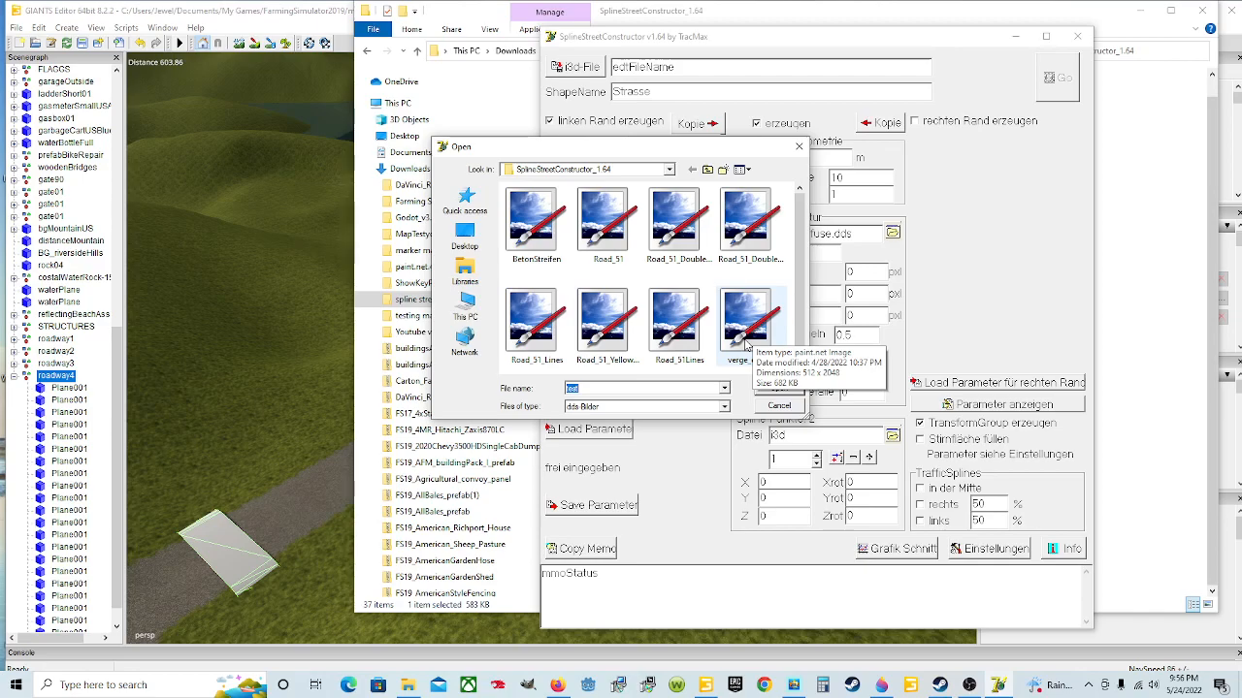
click(778, 406)
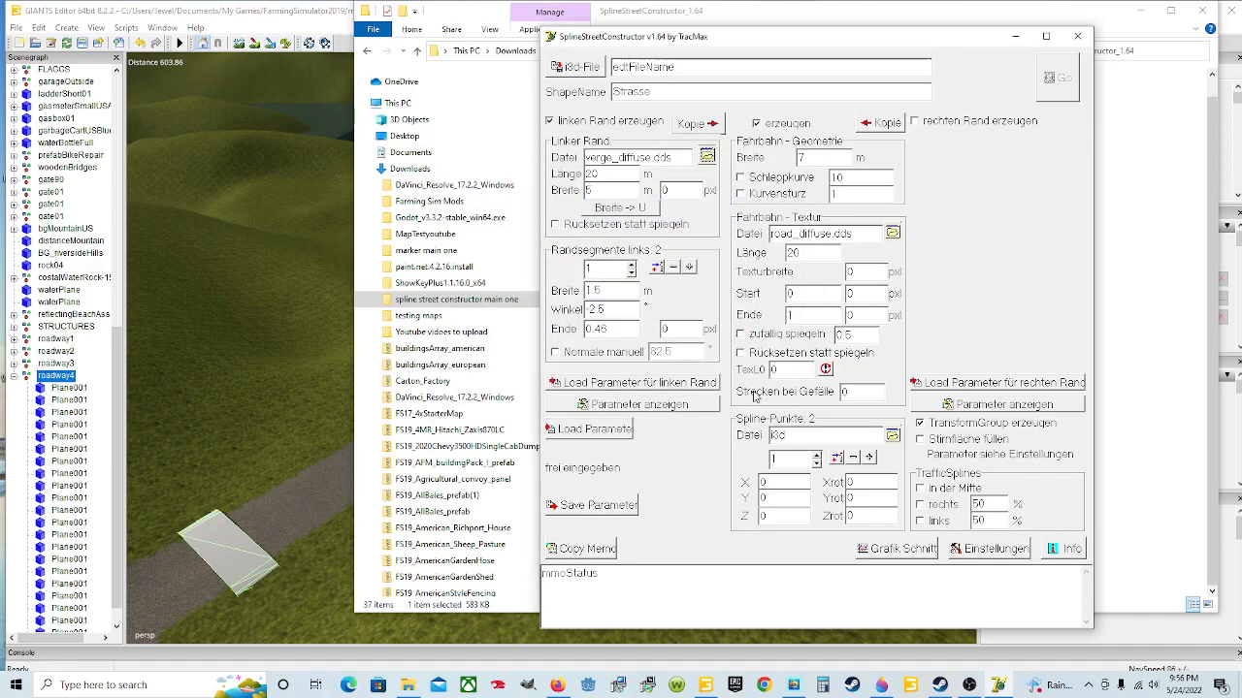
- Toggle the left edge generation to compare its settings, leaving "linken Rand erzeugen" disabled
click(551, 121)
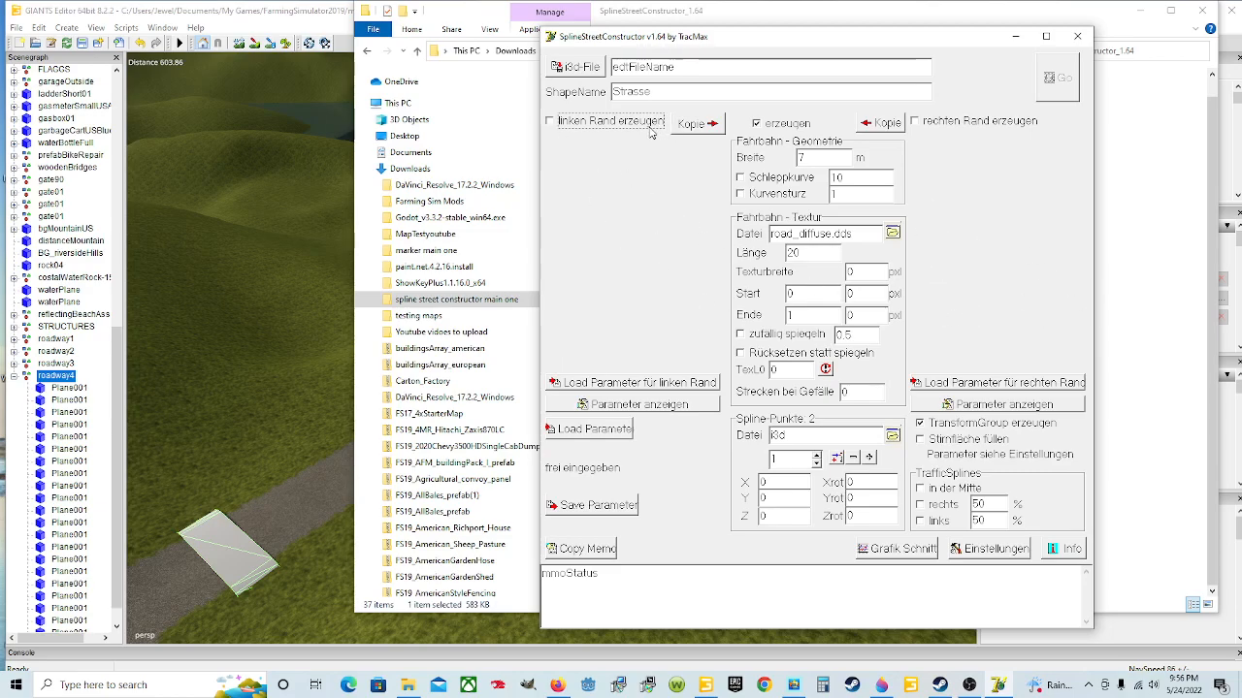
click(570, 127)
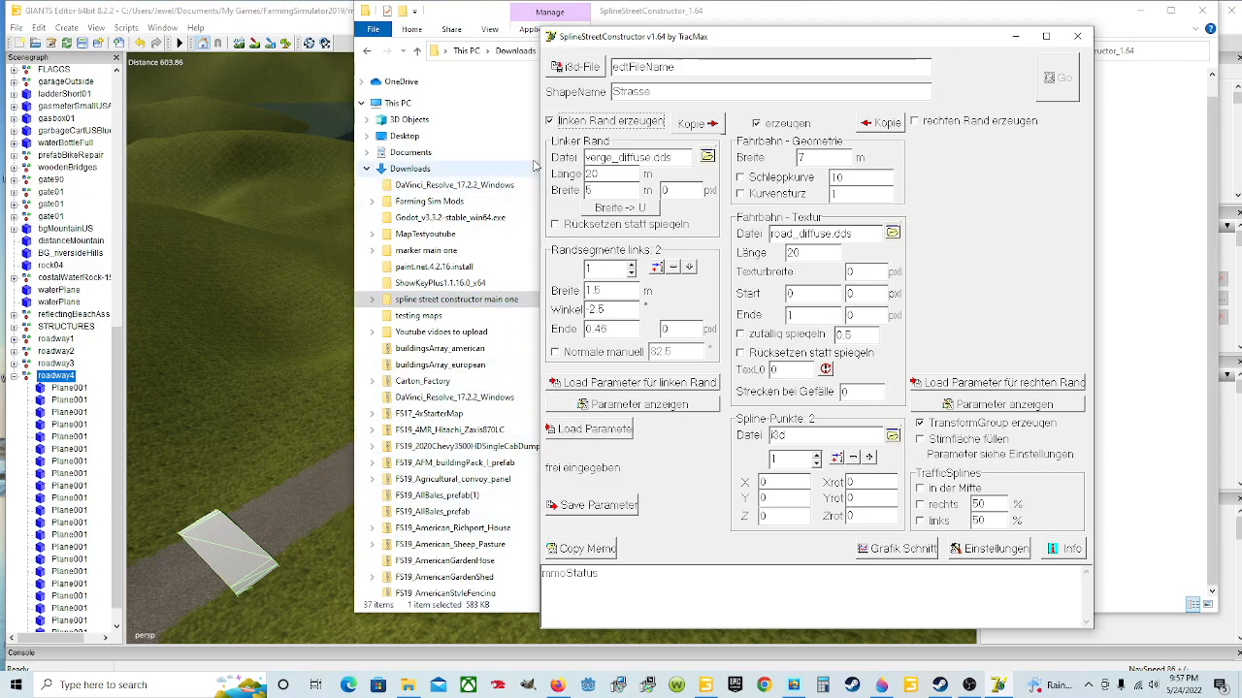
click(550, 123)
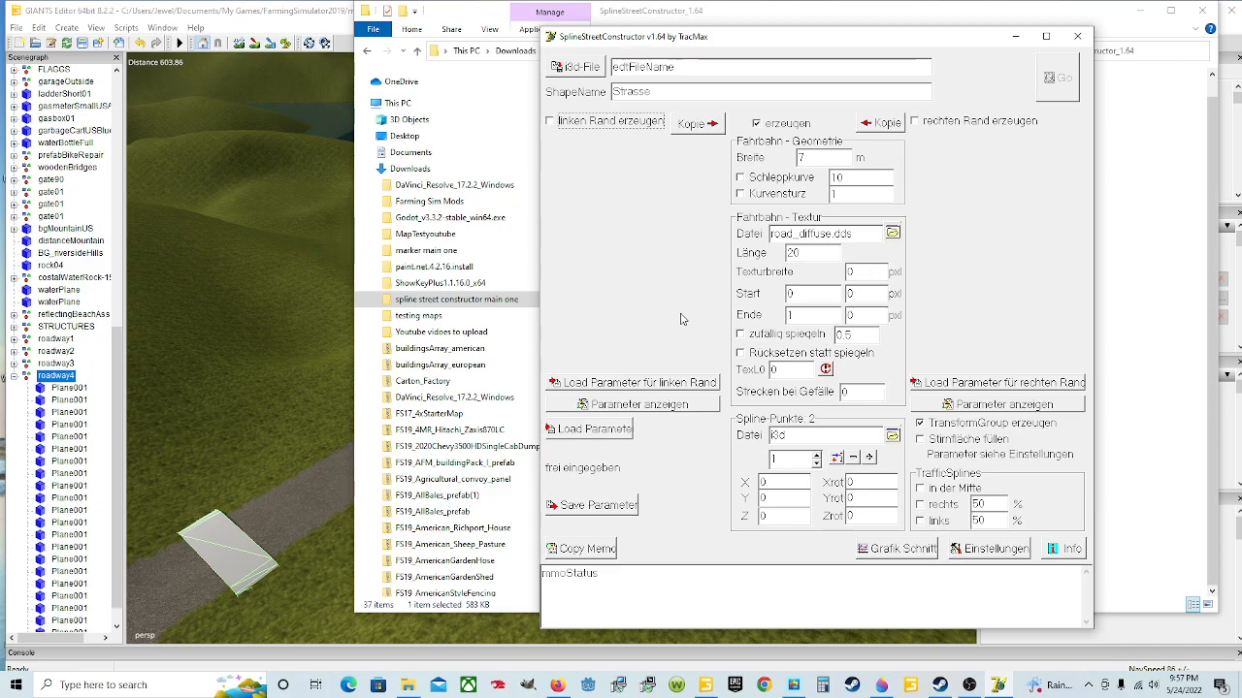
- Set the roadway width (Breite) to 9 m and its texture file to Road_51_YellowCenter
double_click(811, 157)
text(9)
click(893, 232)
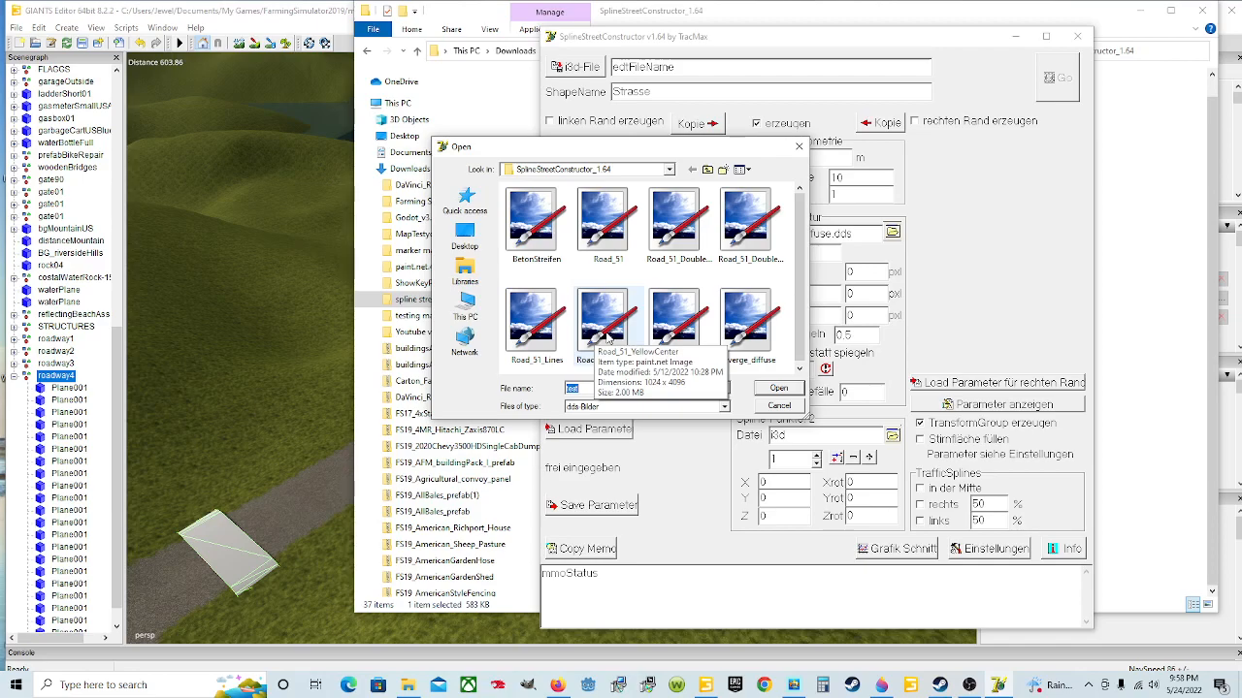
click(604, 323)
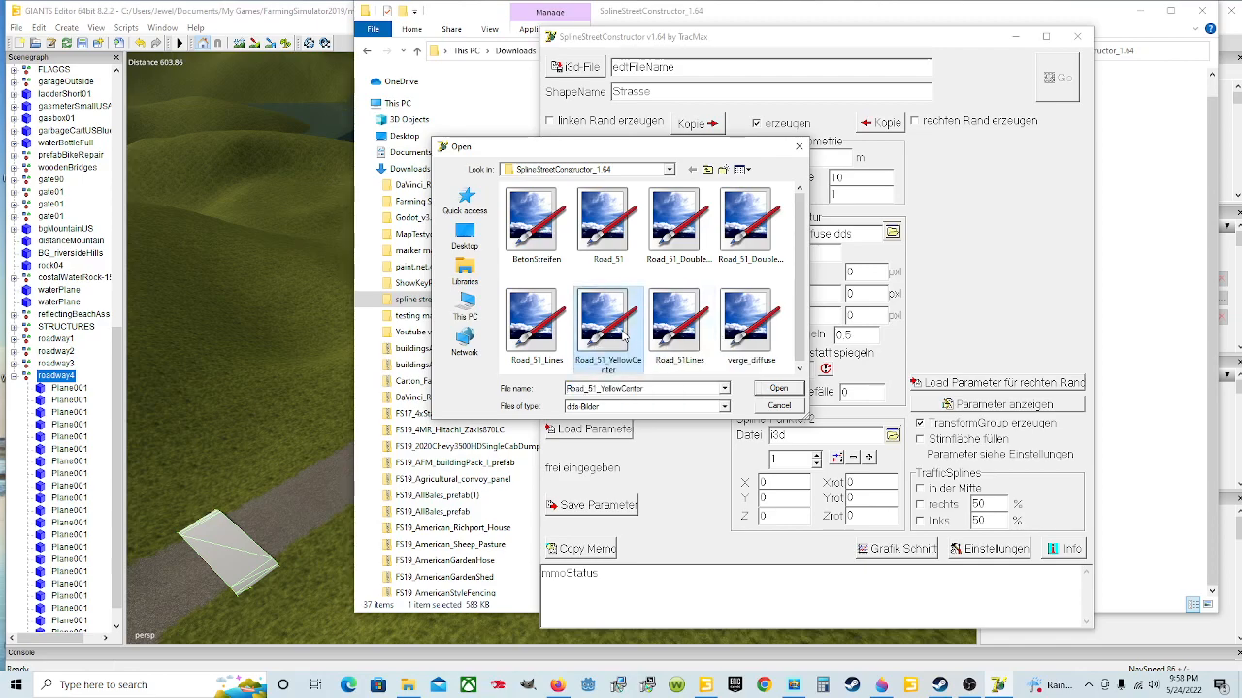
click(777, 389)
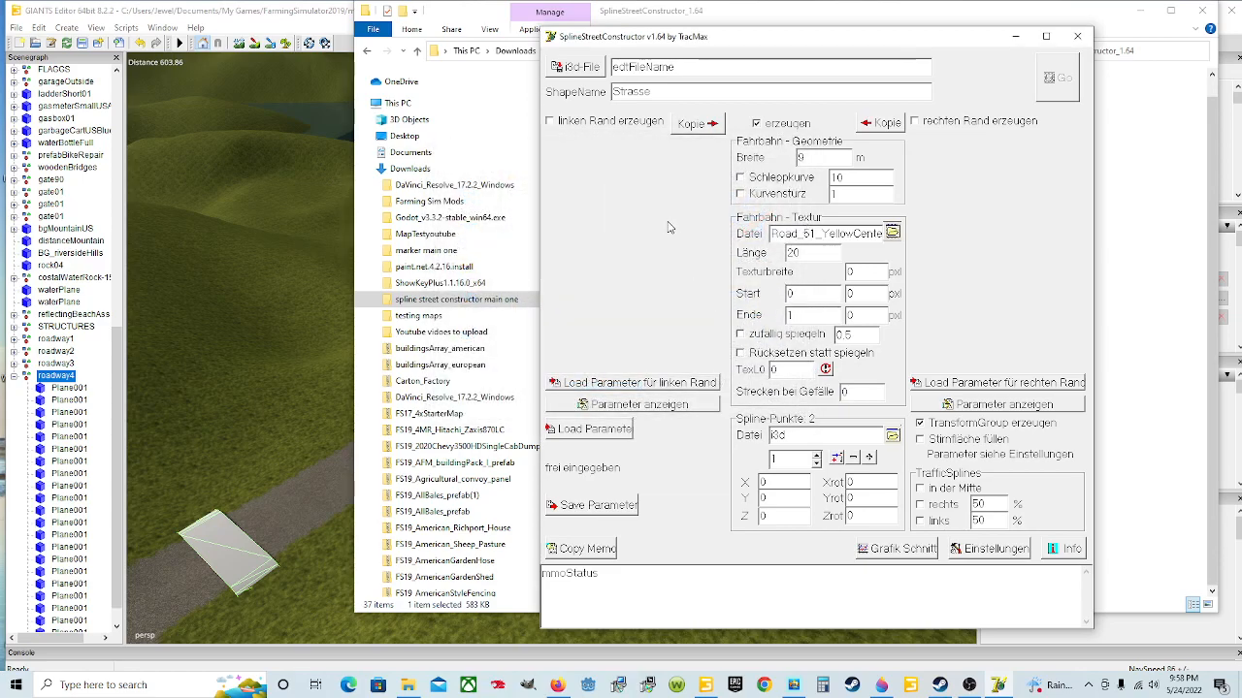
- Set the output i3d file to roadway4 in the SplineStreetConstructor_1.64 folder and the shape name to roadway4
click(585, 67)
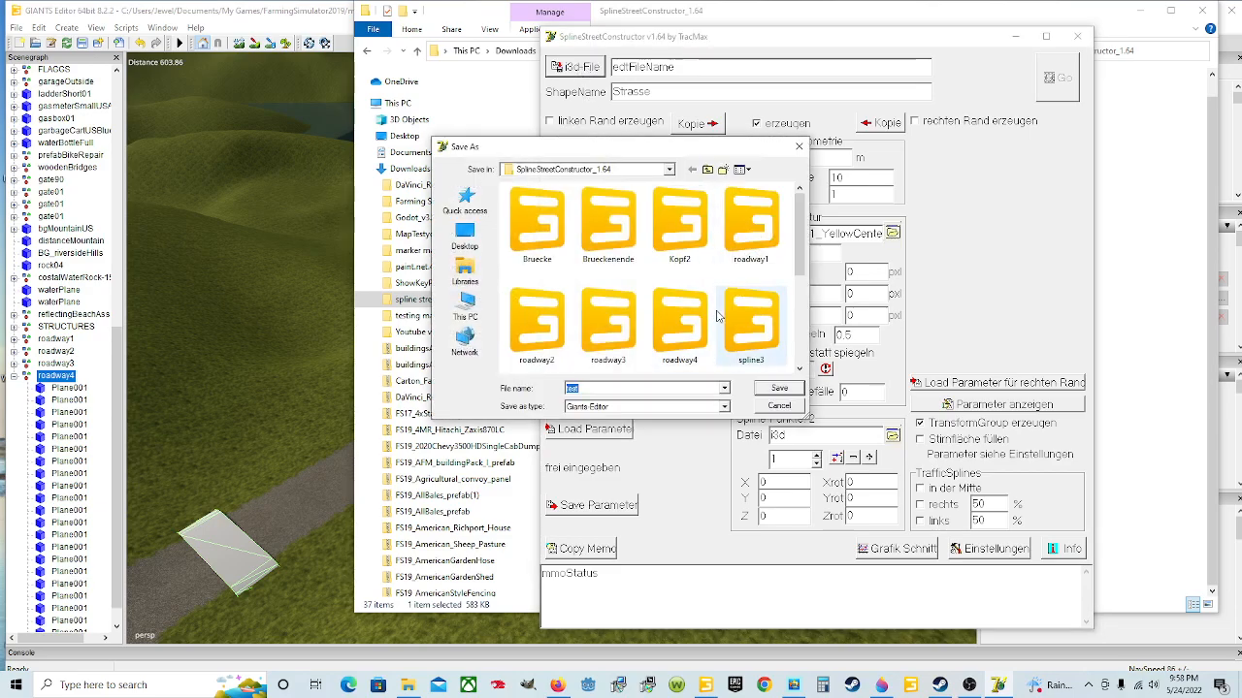
scroll(720, 321, down, 1)
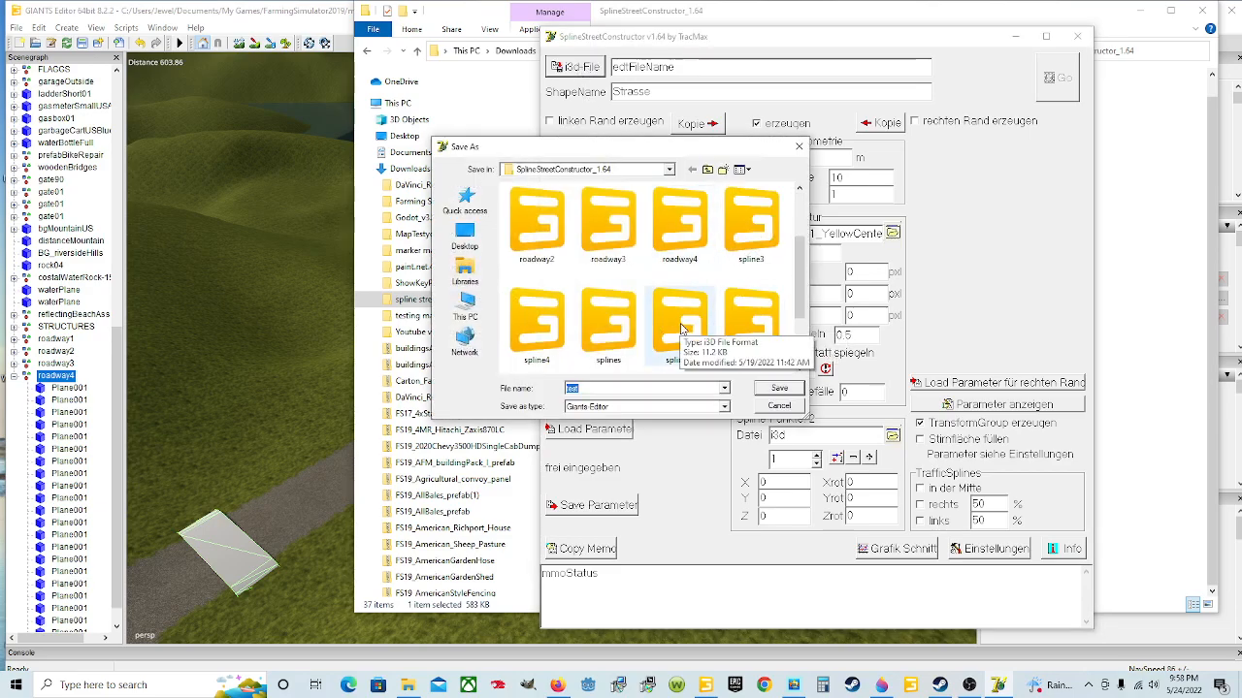
click(680, 223)
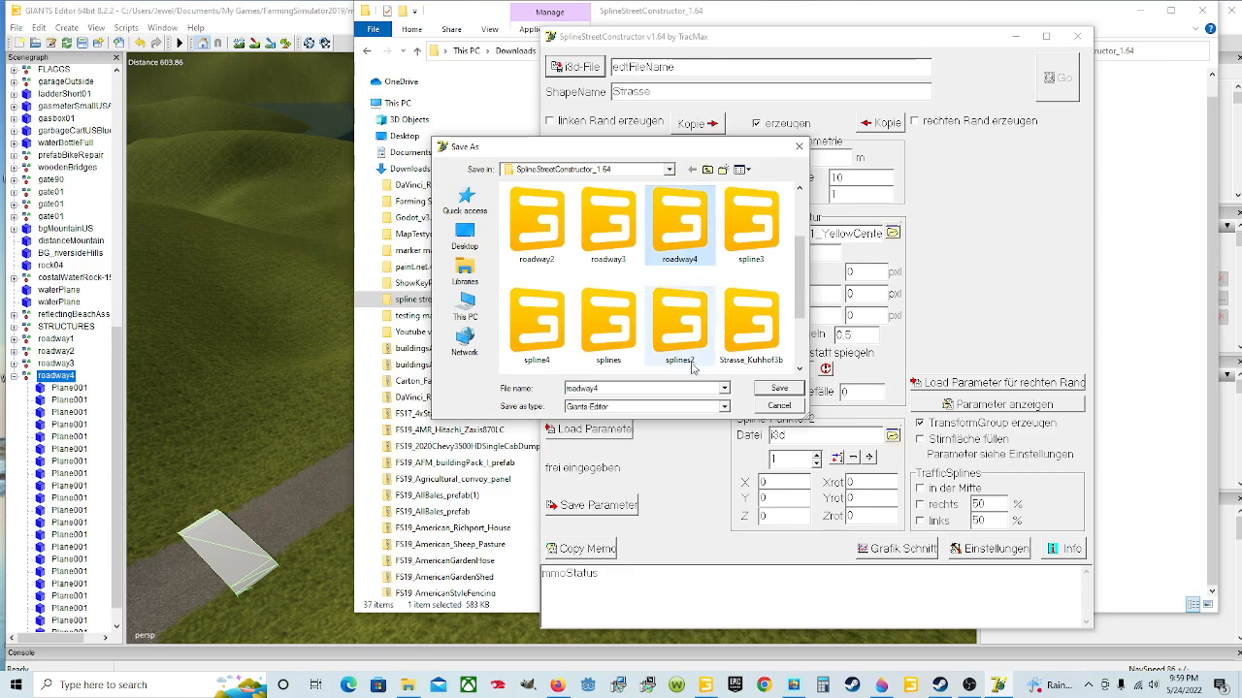
click(779, 389)
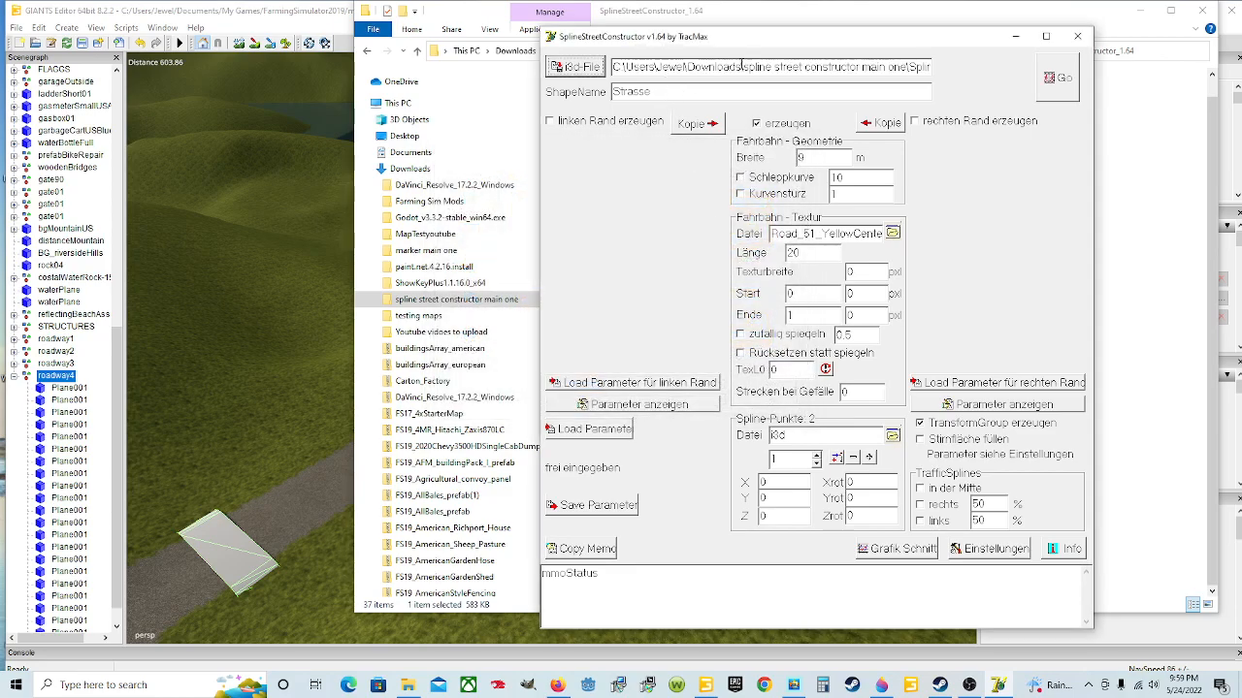
double_click(708, 93)
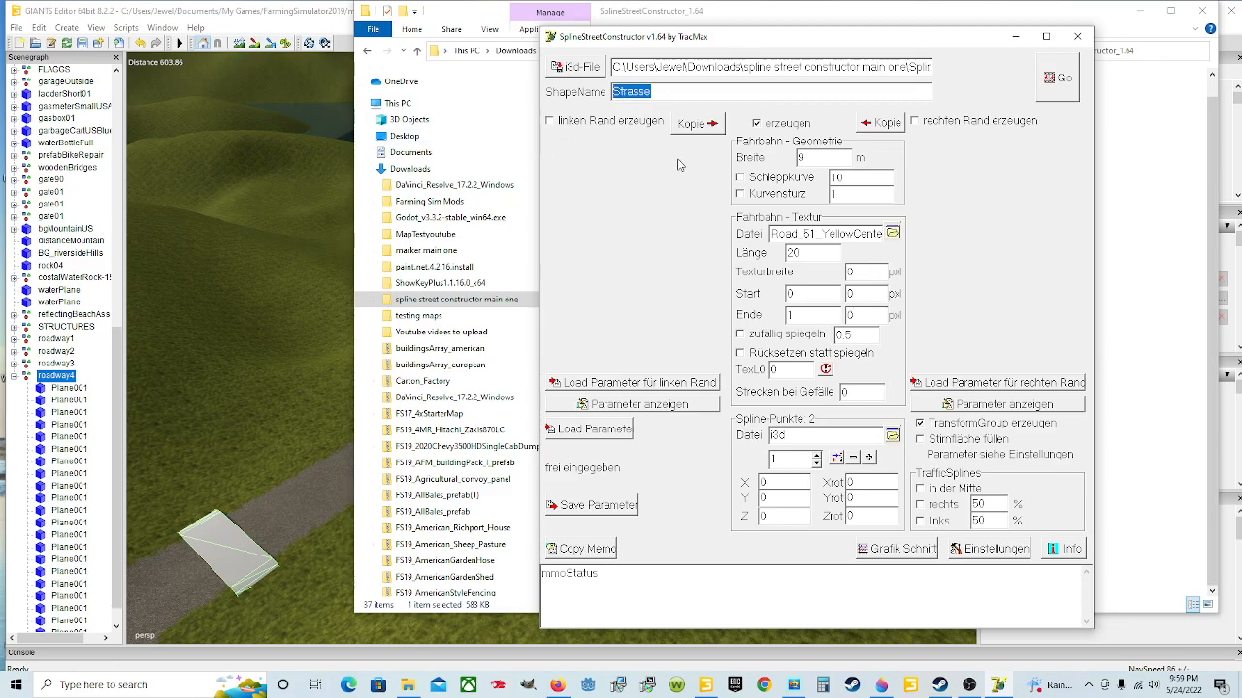
text(roadeway4)
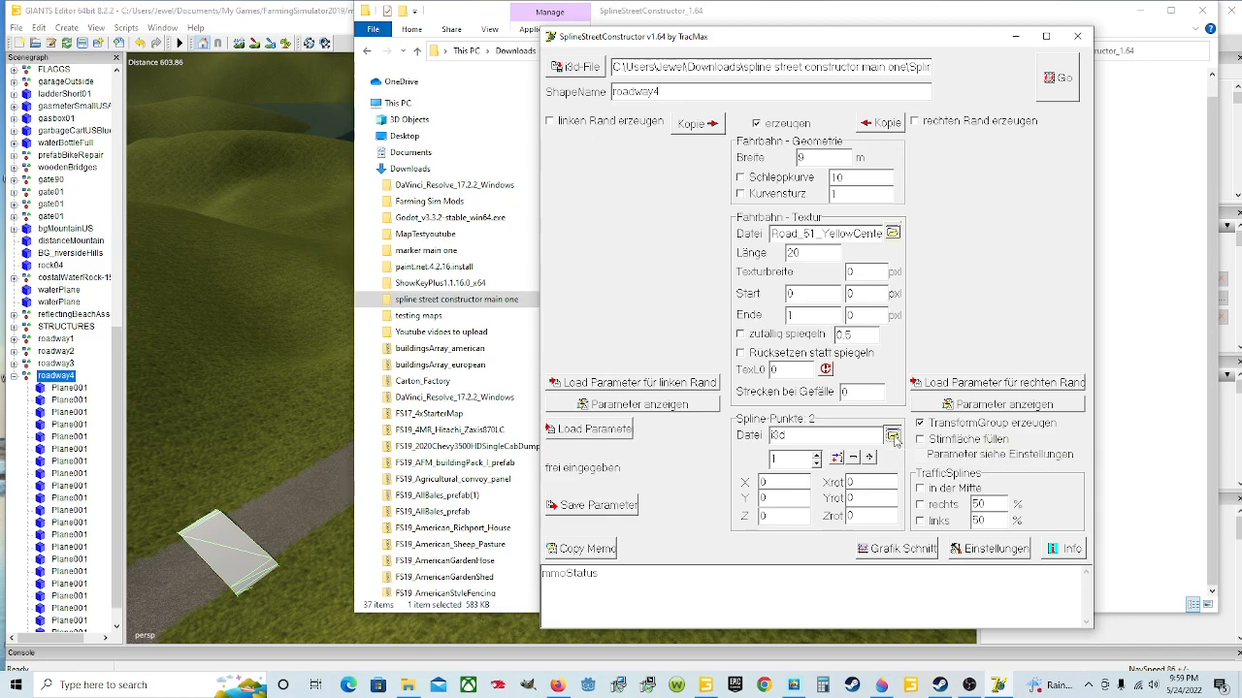
- Load the spline4 i3d file from the SplineStreetConstructor_1.64 folder as the source of the spline points
click(892, 436)
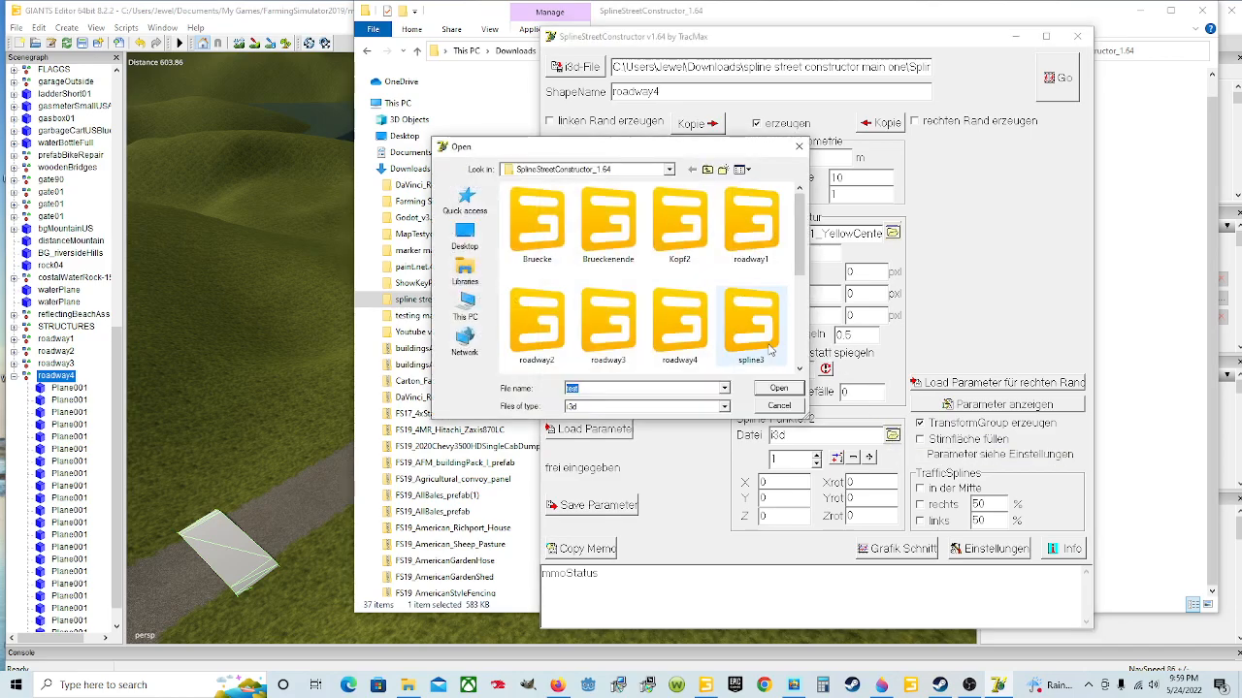
scroll(626, 344, down, 3)
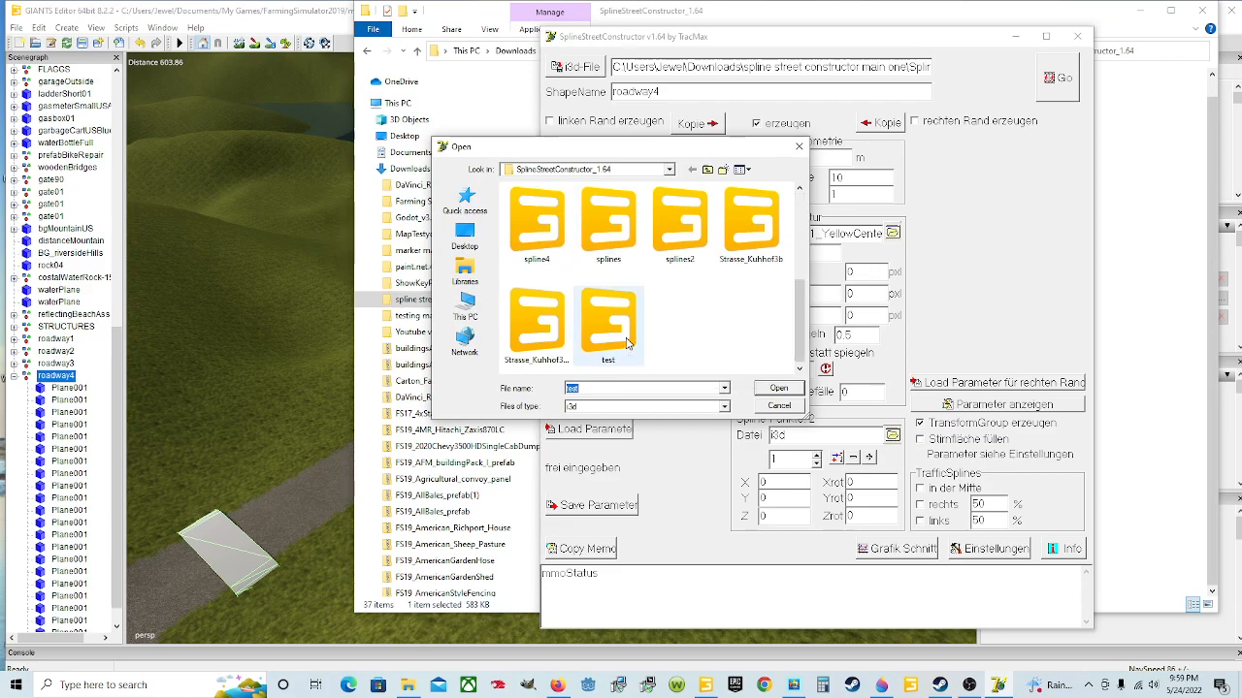
click(548, 248)
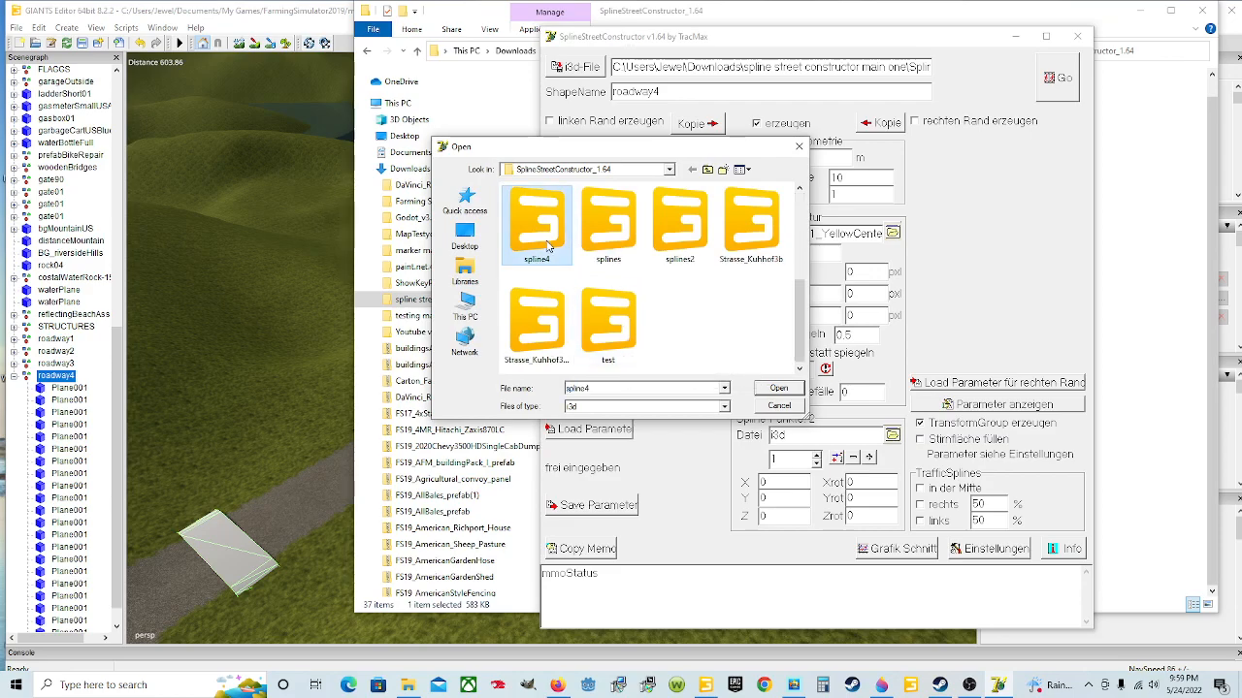
click(762, 390)
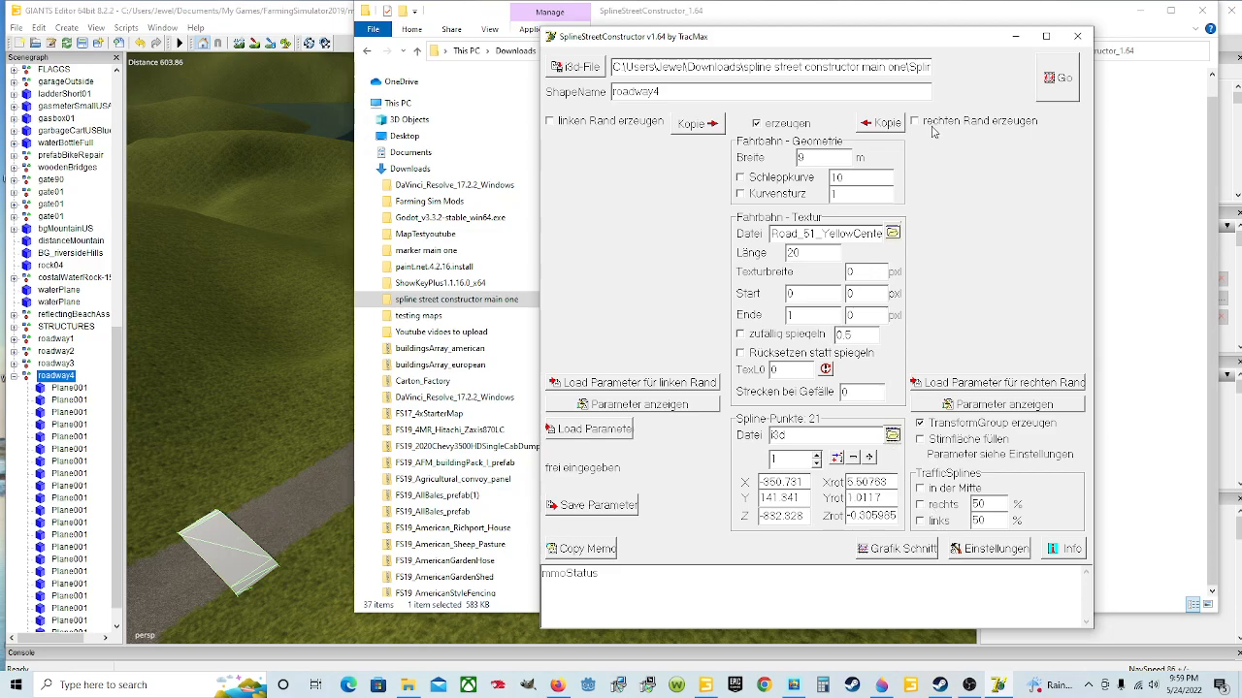
- Switch to GIANTS Editor to check the roadway4 group's translation and rotation values, and return to SplineStreetConstructor
click(1131, 11)
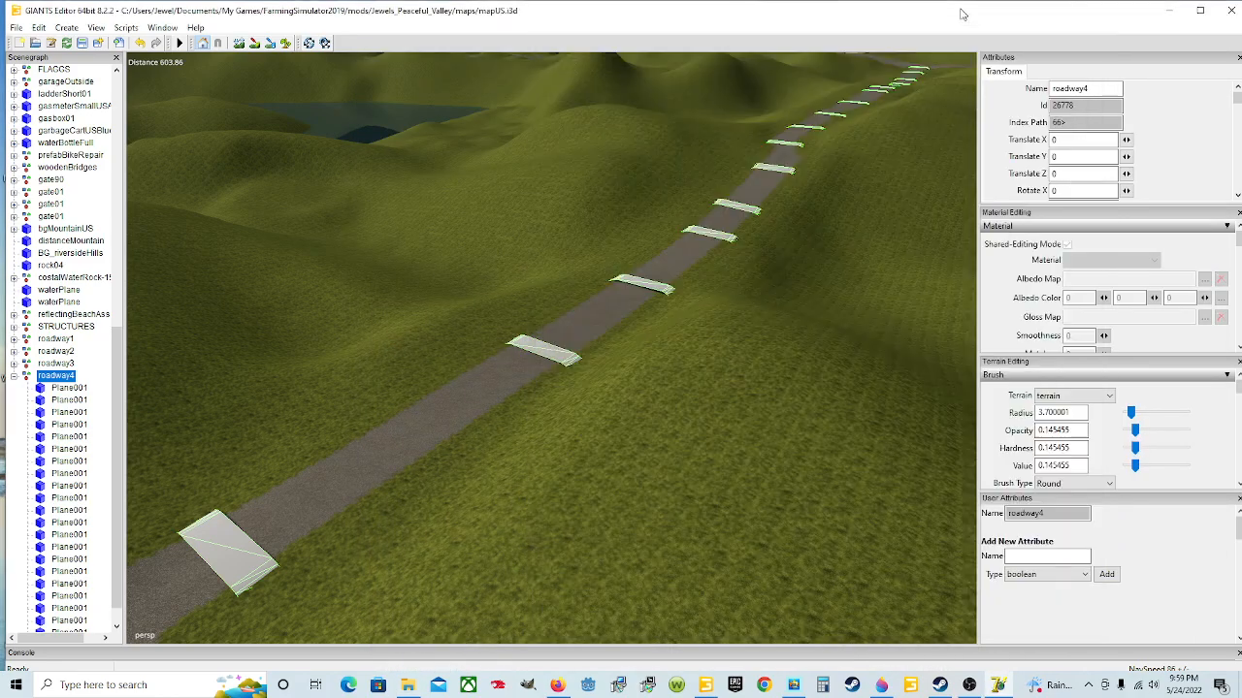
click(1014, 36)
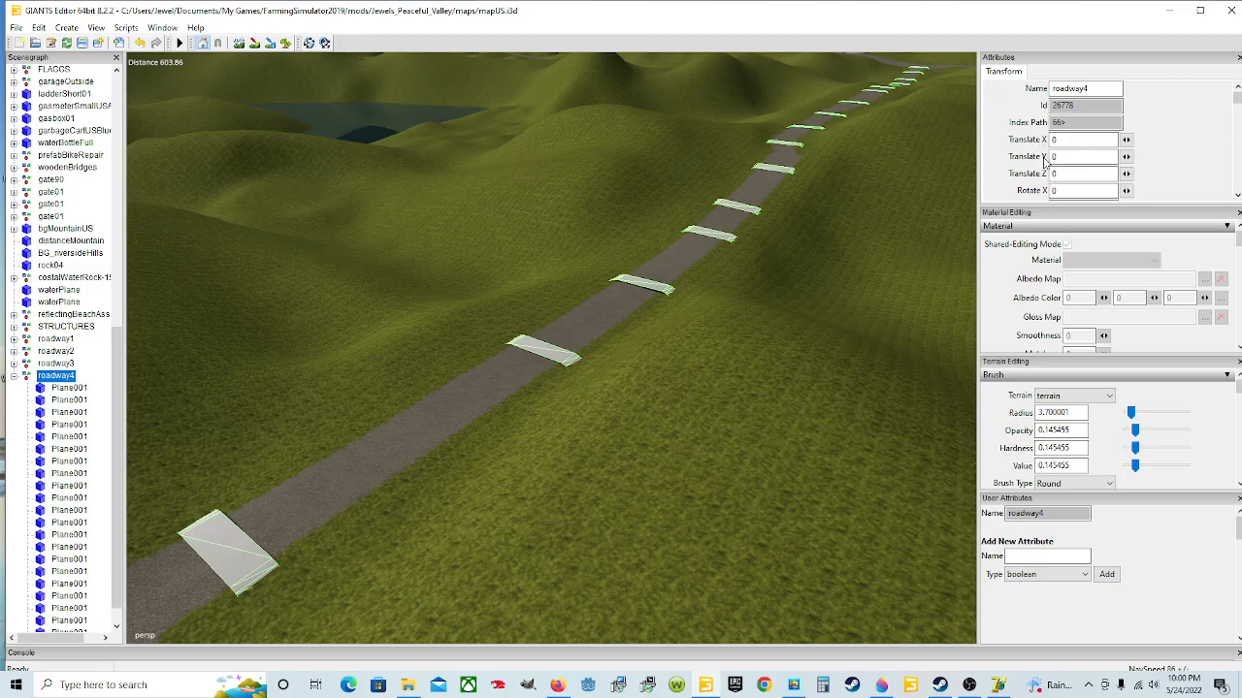
scroll(1061, 193, down, 1)
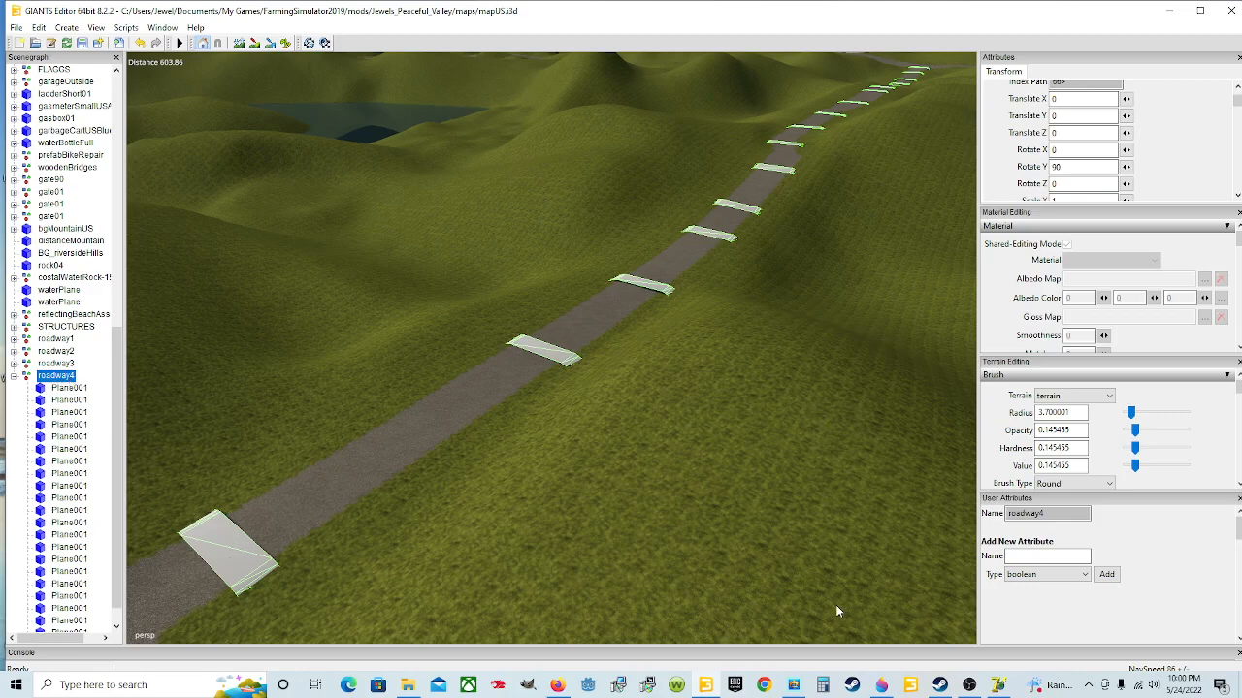
click(998, 685)
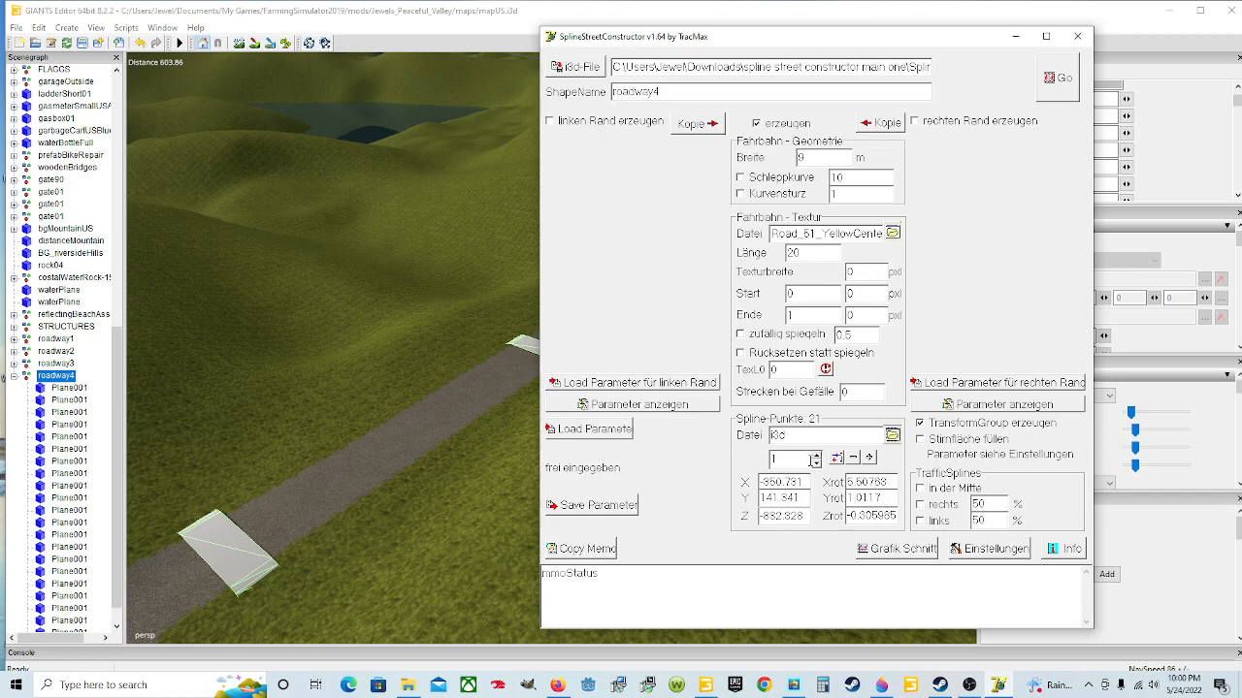
- Step through the loaded spline points up to point 8 to examine their coordinates and rotations
click(817, 456)
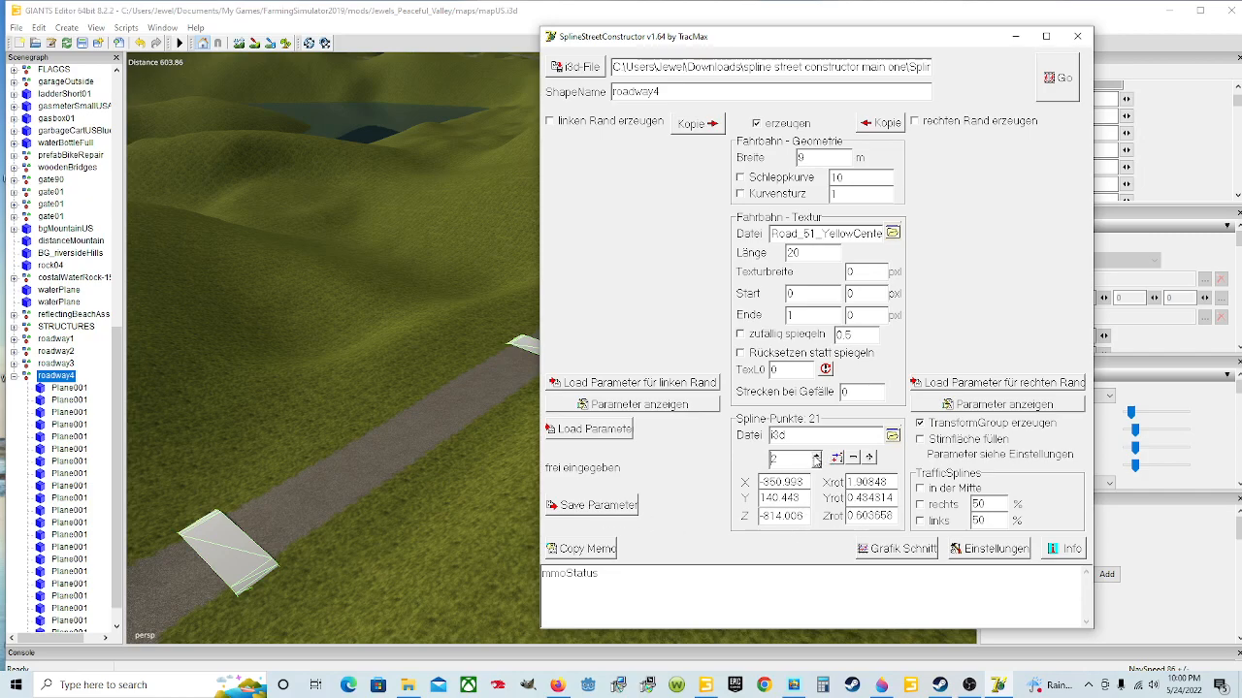
click(817, 456)
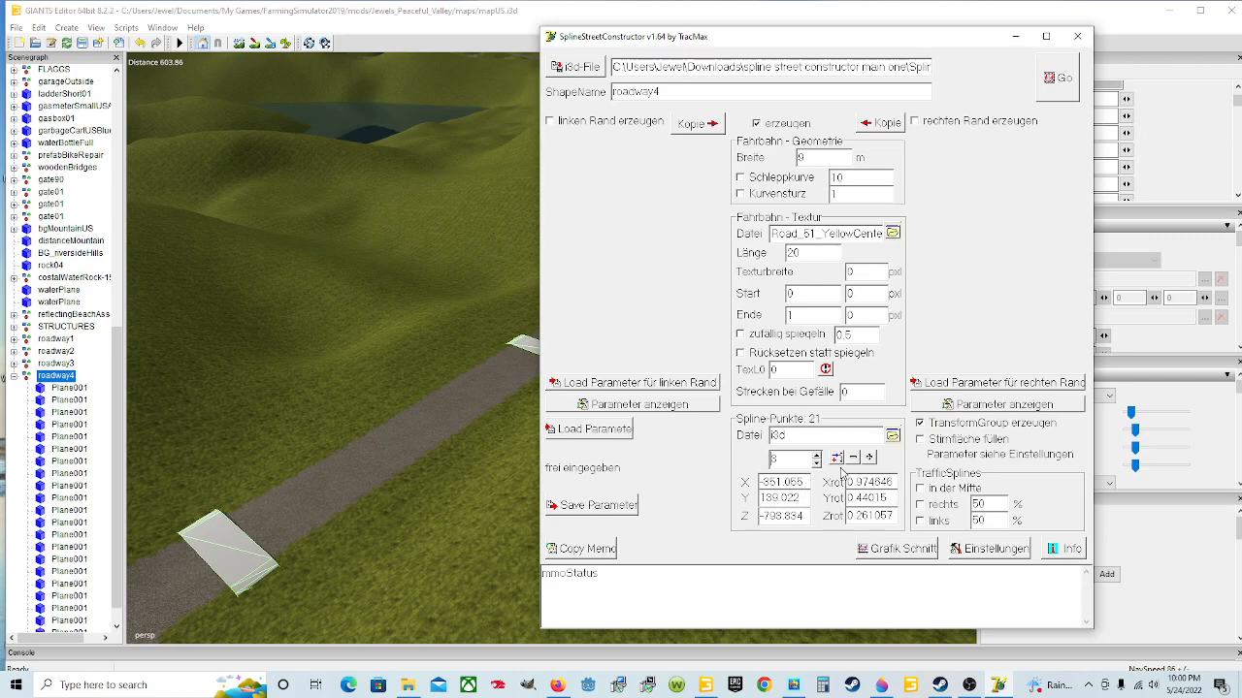
click(817, 461)
click(817, 461)
click(818, 461)
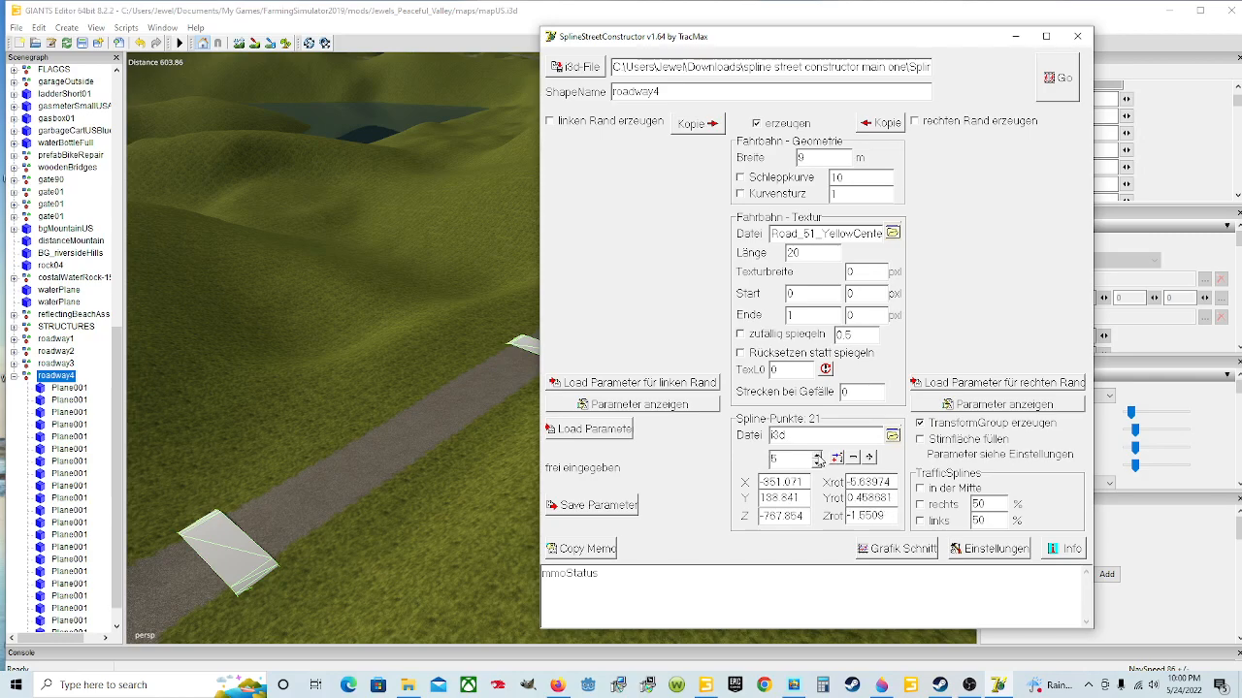
click(818, 457)
click(818, 457)
click(818, 457)
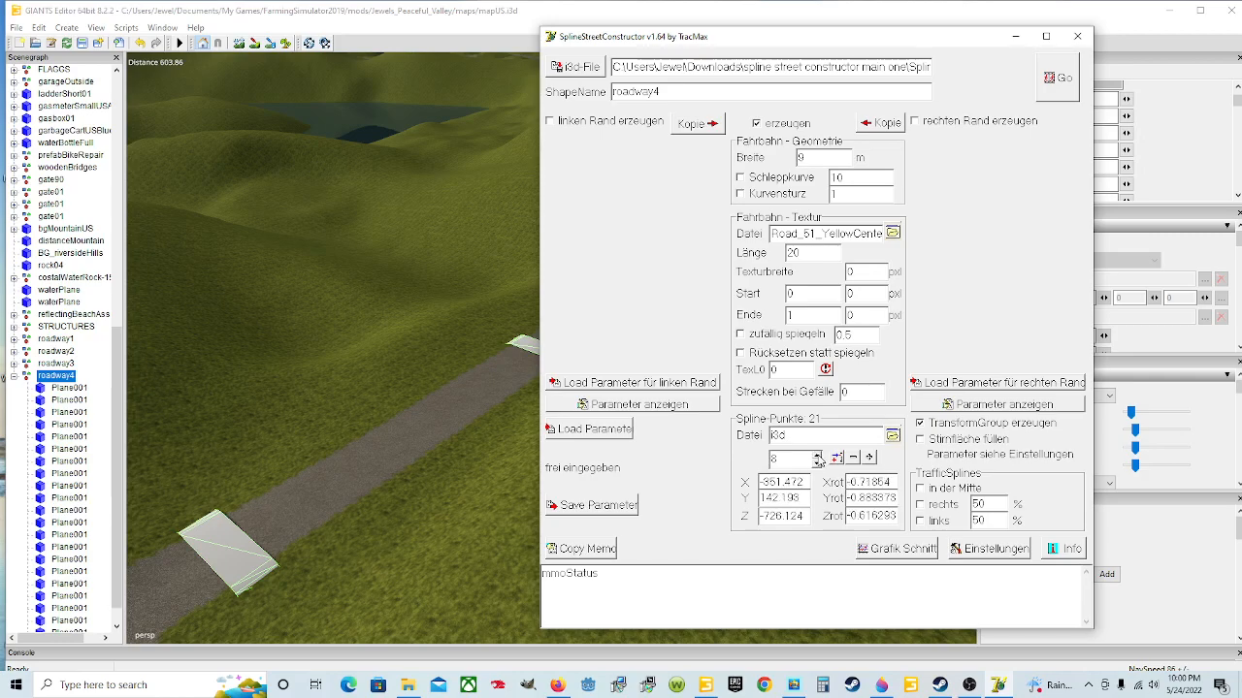
- Preview the road's cross-section graphic without edges, and again with "linken Rand erzeugen" enabled
click(910, 549)
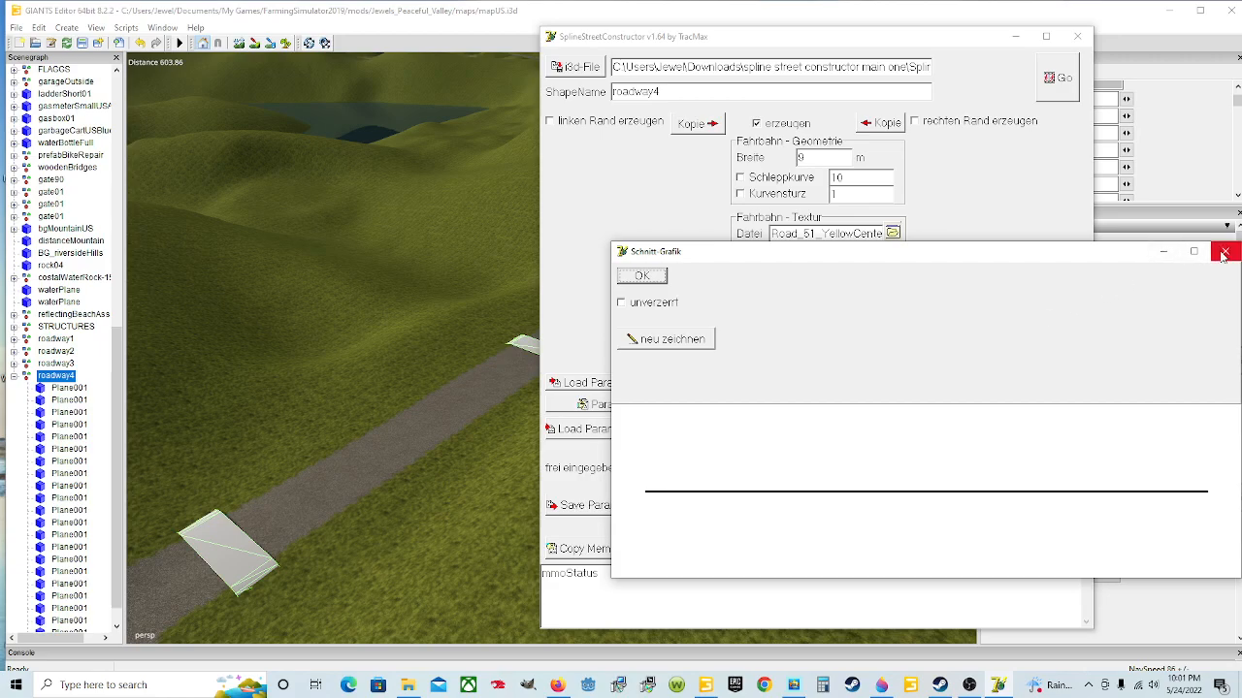
click(1161, 254)
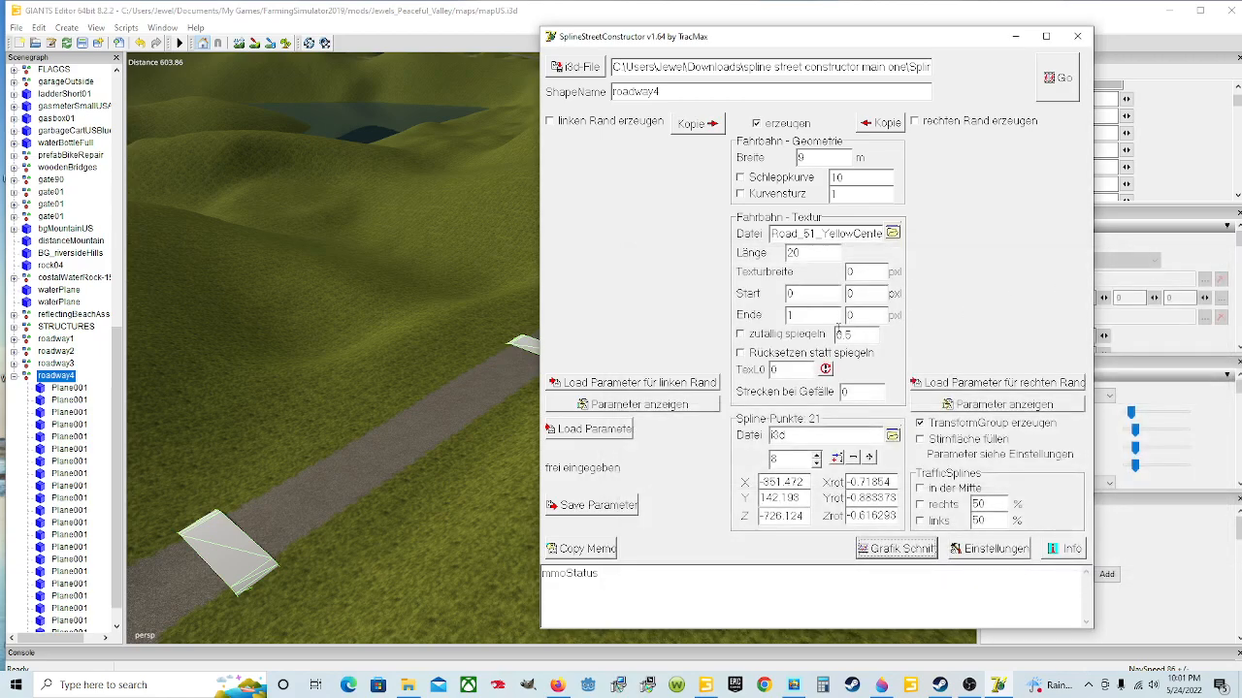
click(551, 121)
click(898, 550)
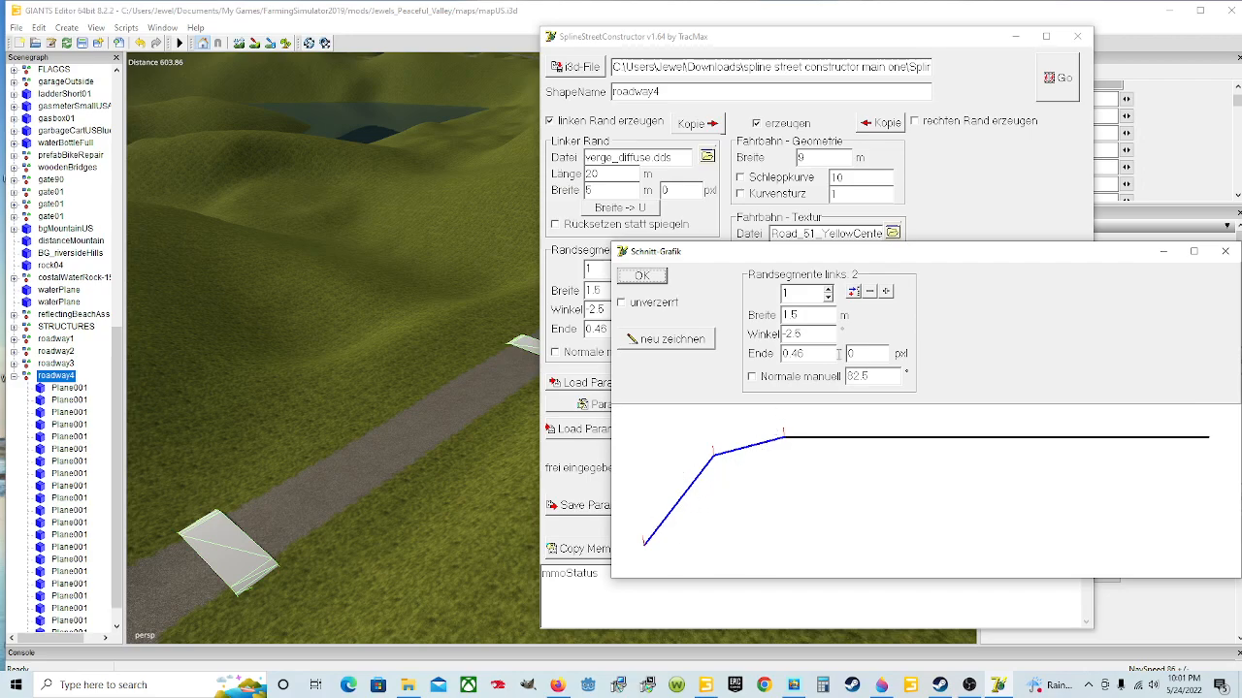
click(1166, 252)
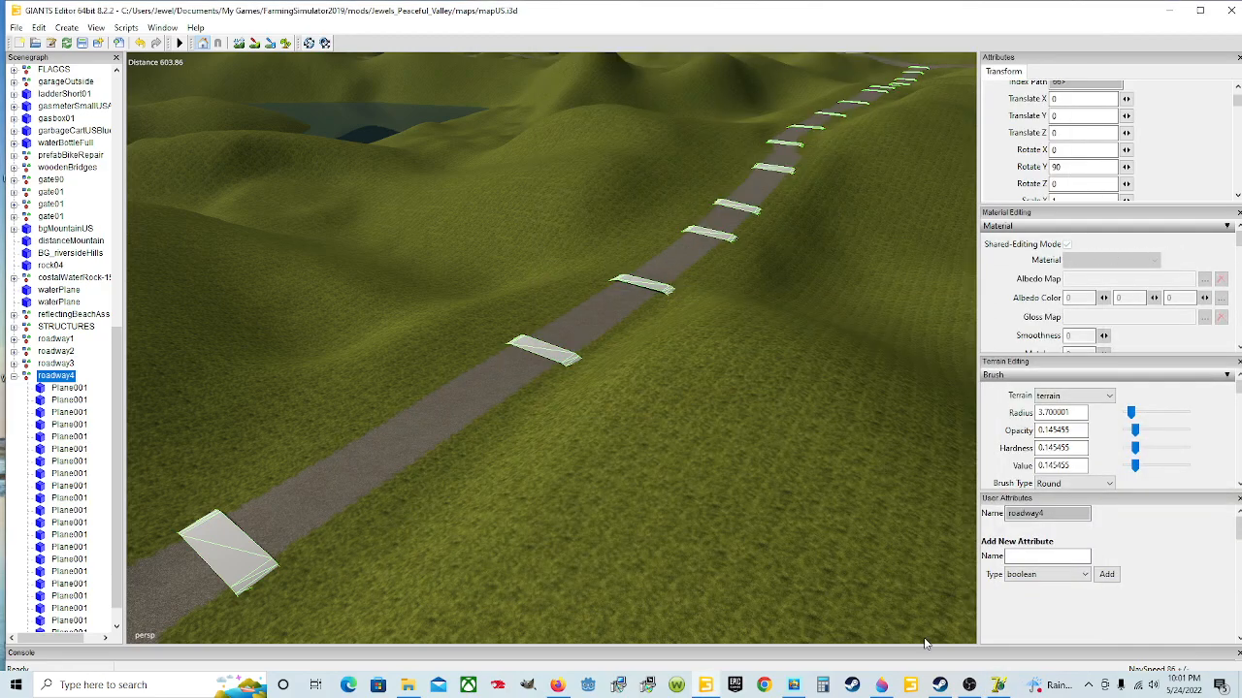
click(998, 685)
click(1224, 251)
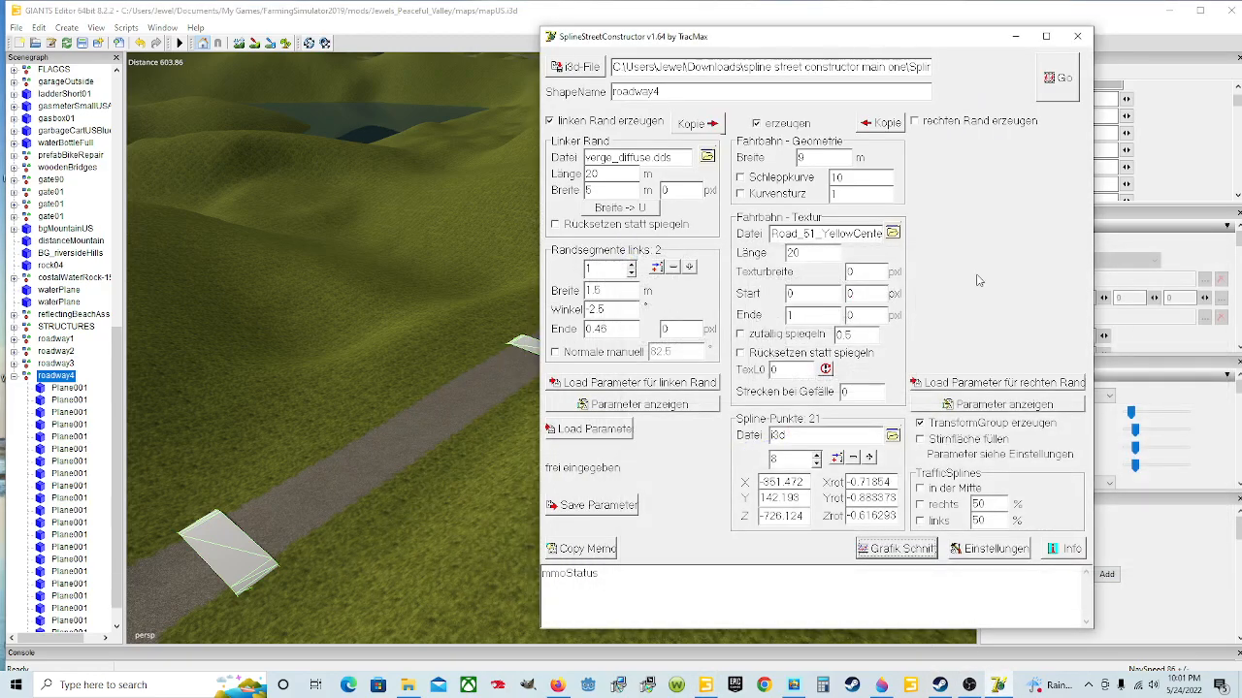
- Enable "rechten Rand erzeugen", copy the left edge's parameters to it, and preview the cross-section with both edges
click(913, 121)
click(712, 123)
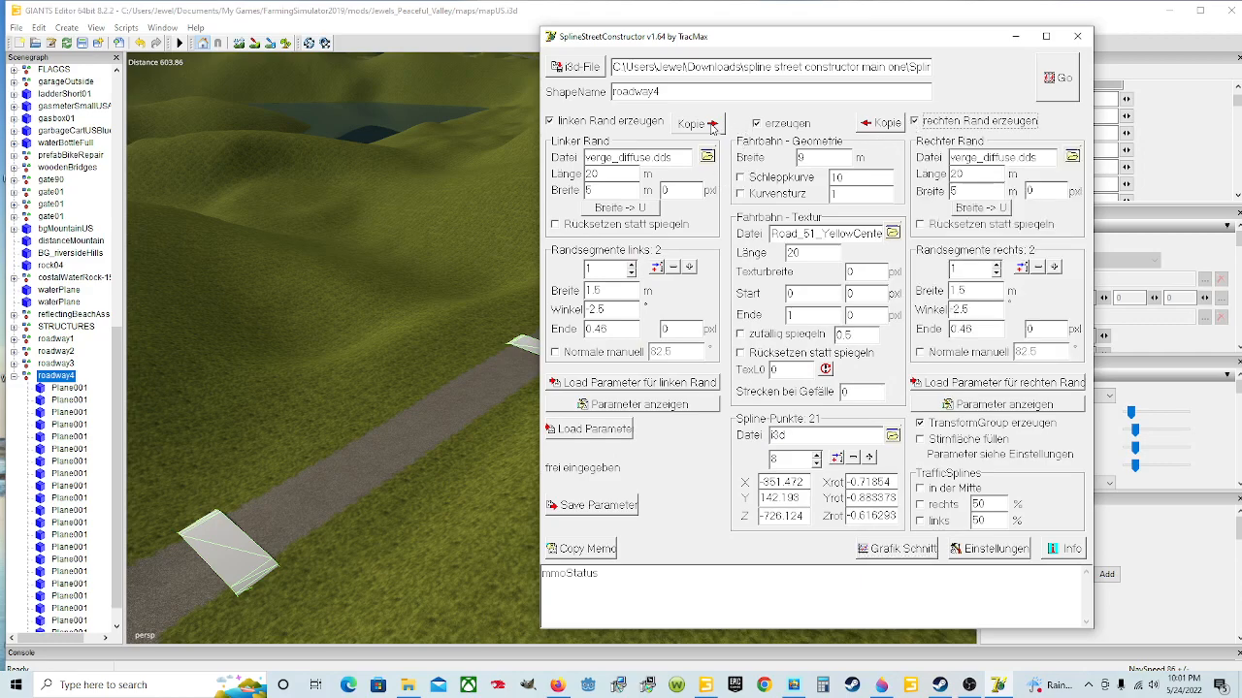
click(893, 549)
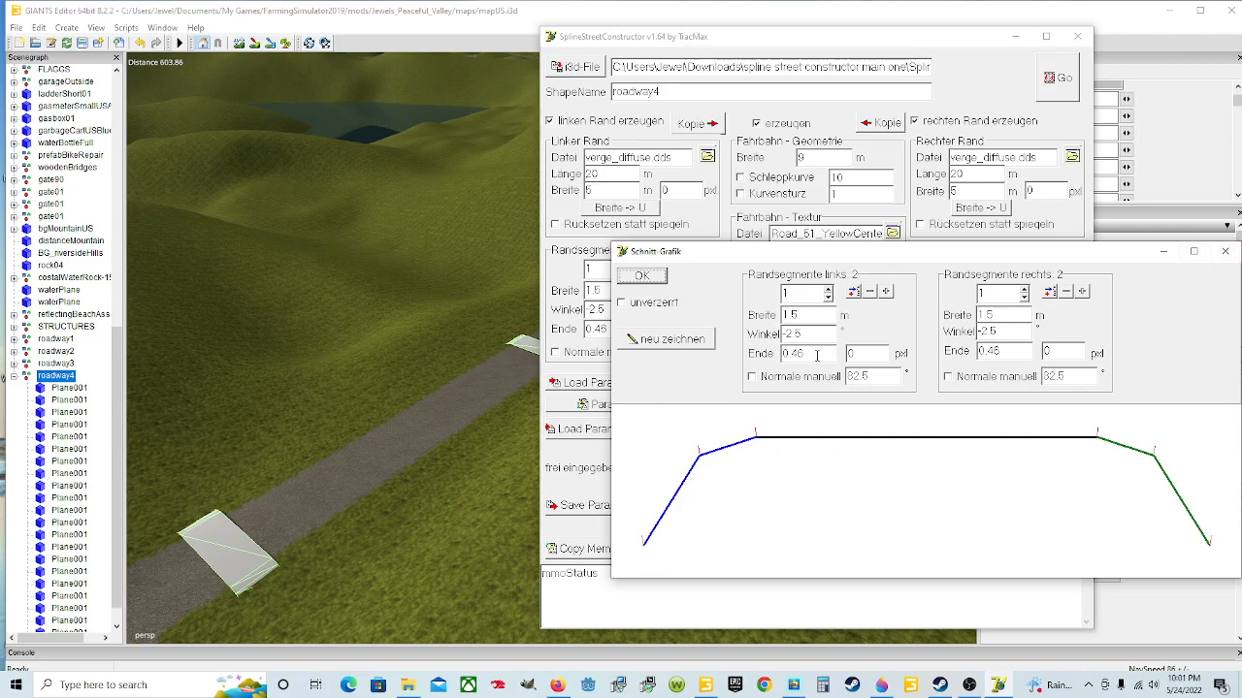
click(1224, 252)
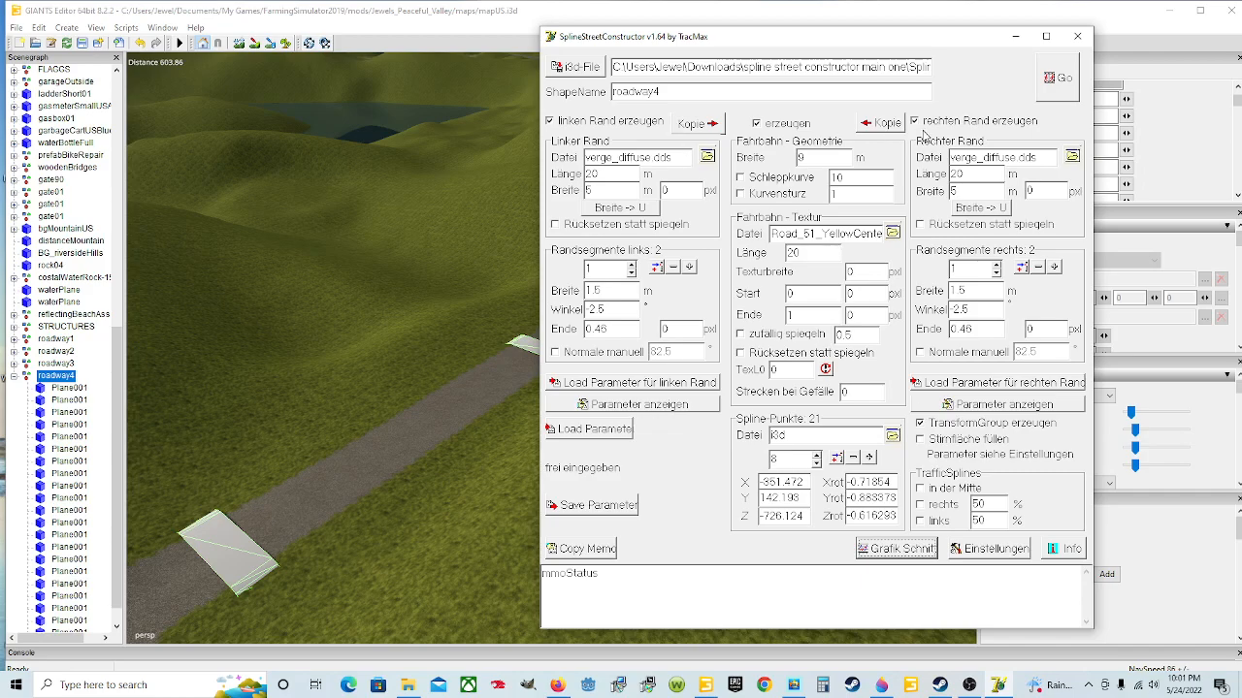
- Disable both the right and left edge generation and preview the cross-section of the plain roadway
click(916, 122)
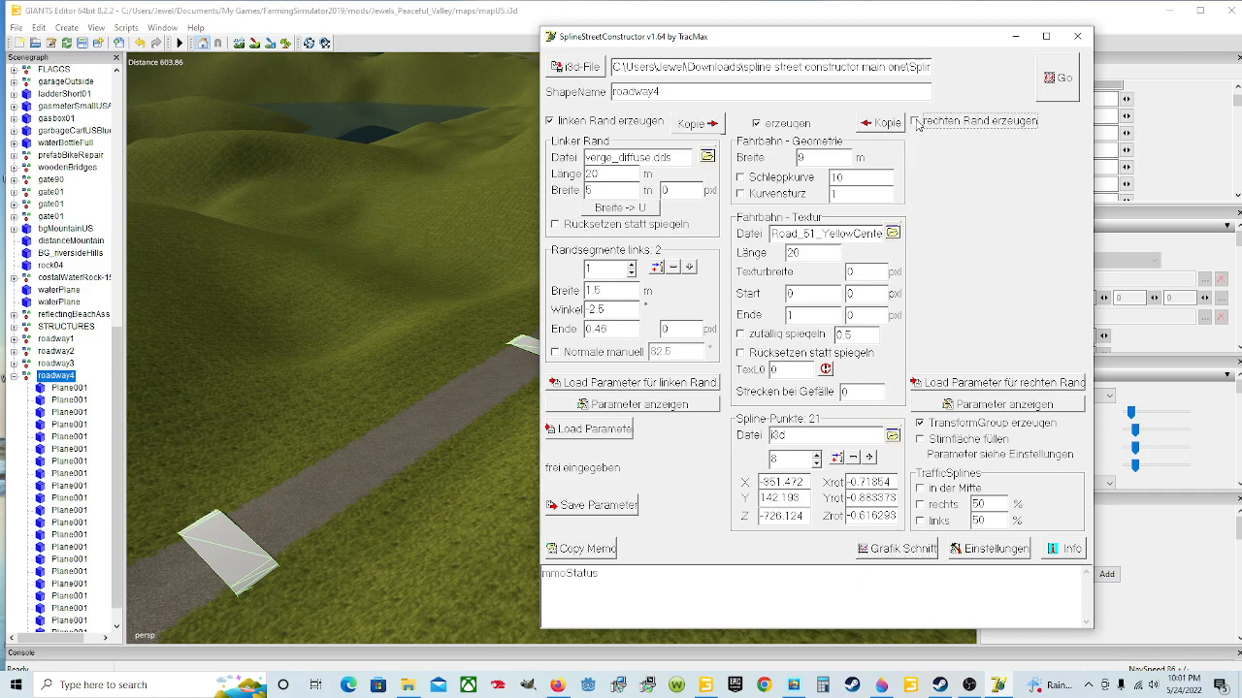
click(550, 122)
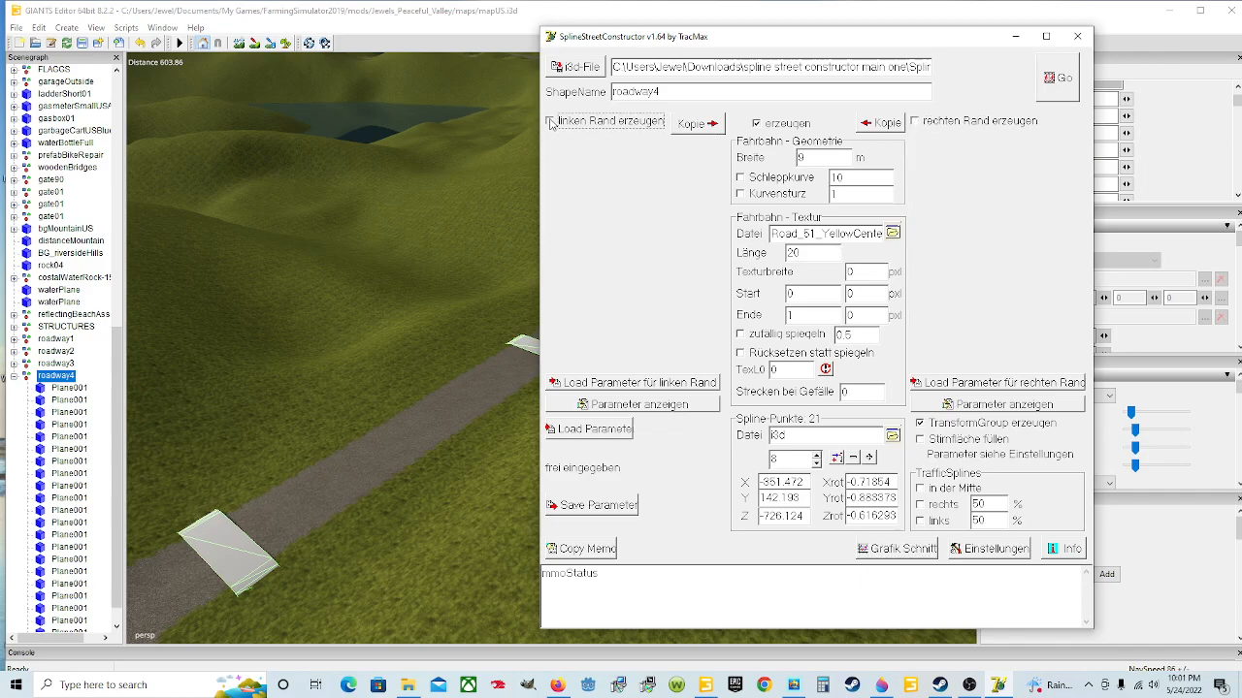
click(895, 549)
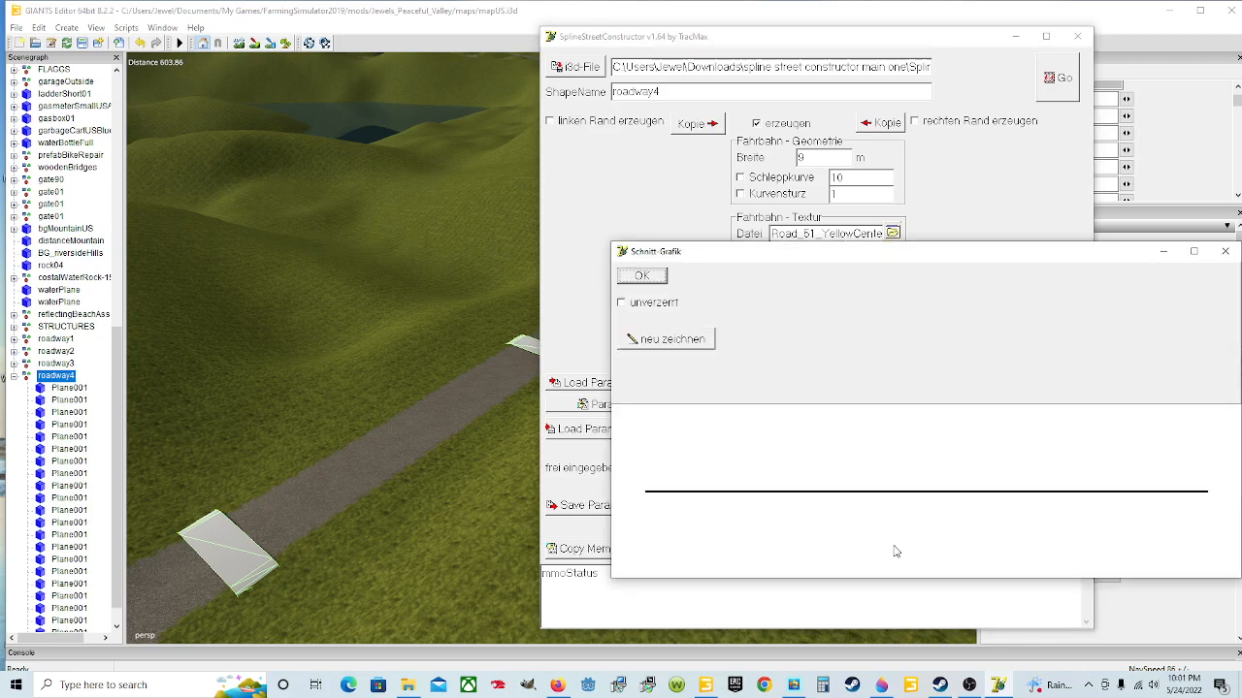
click(1226, 253)
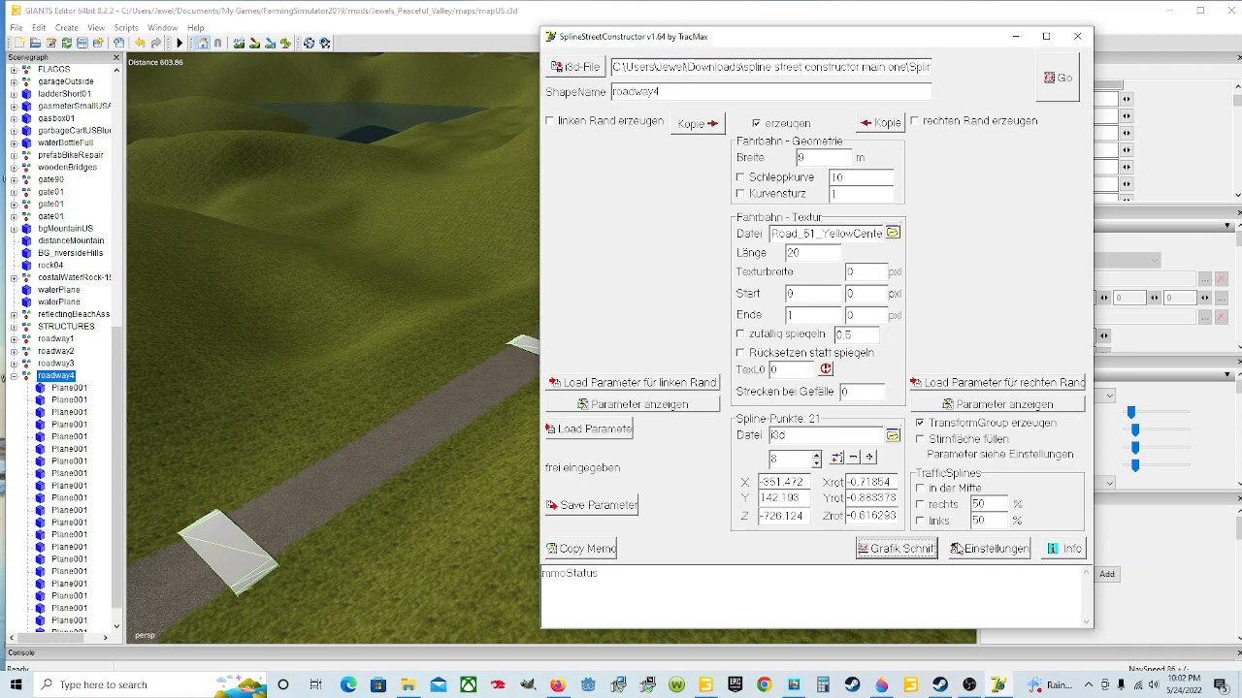
- Review the general settings (Einstellungen) for minimum length, angles and end-face parameters, and cancel without changing them
click(982, 553)
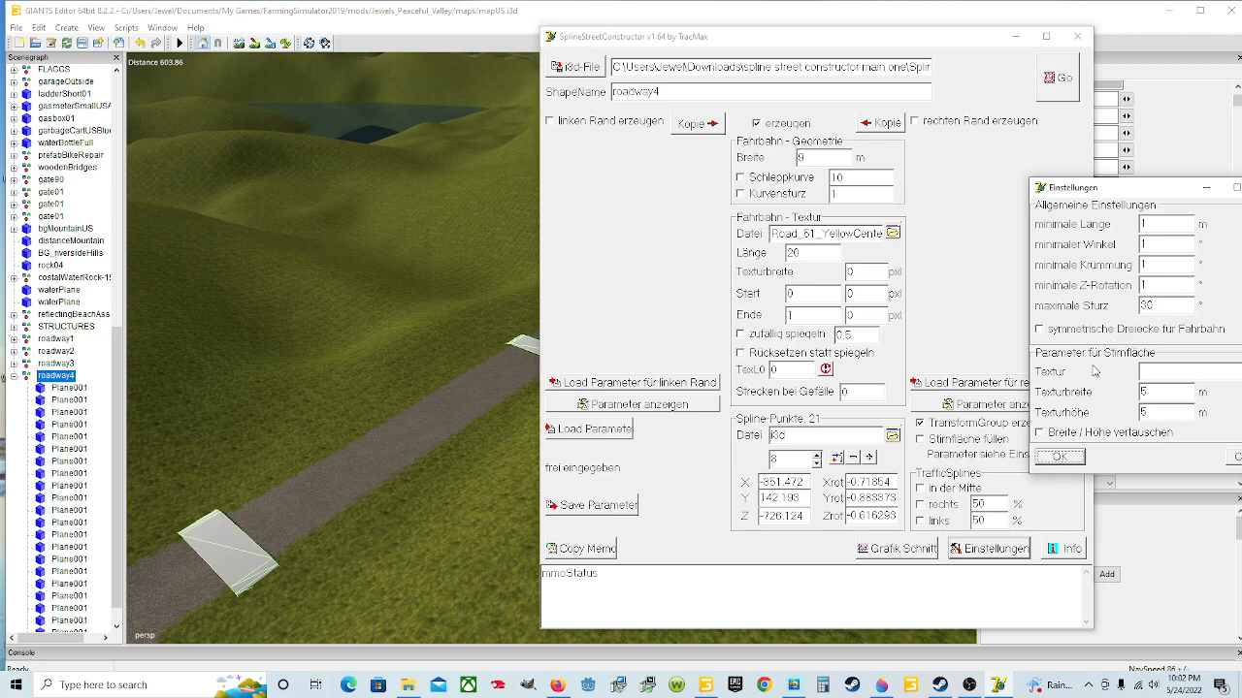
drag(1168, 193, 1122, 178)
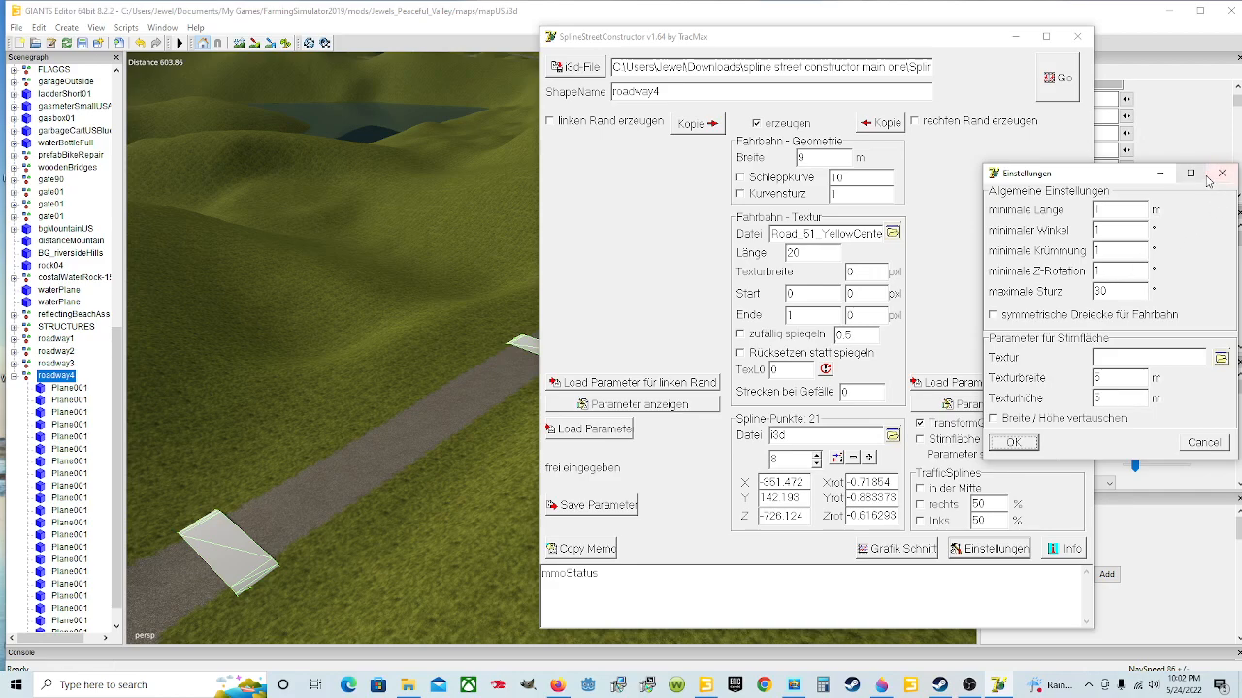
click(1219, 444)
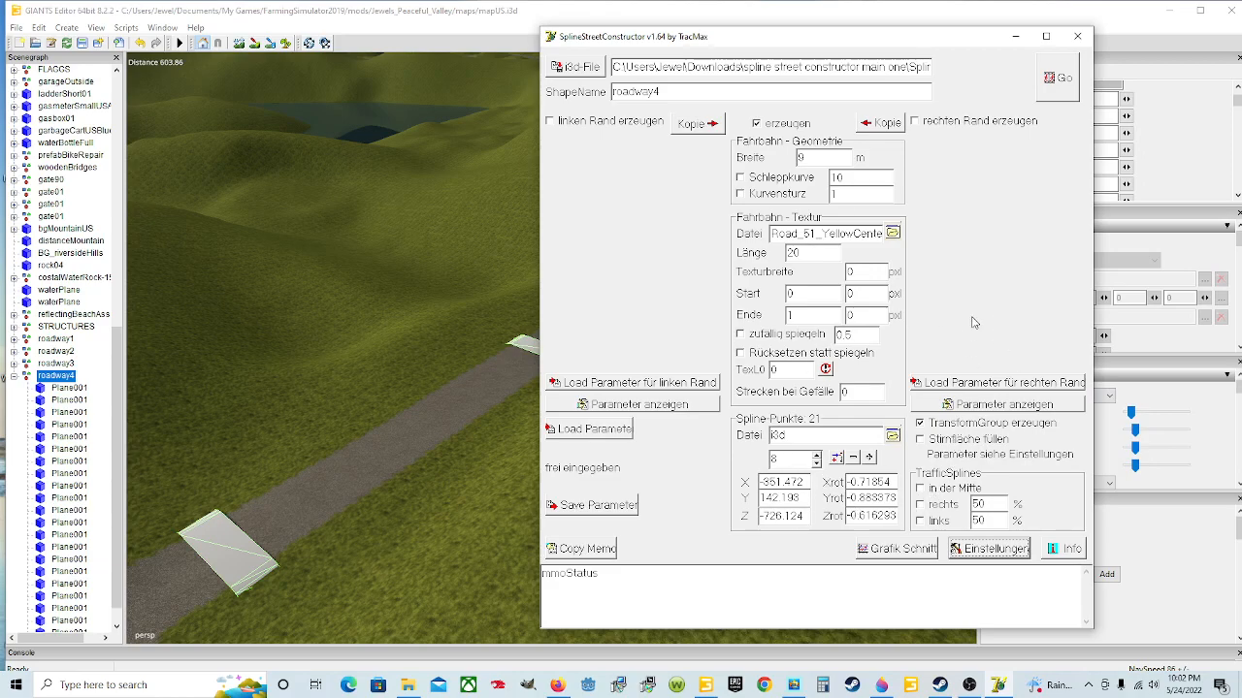
- Generate the roadway4 road mesh from the loaded spline points and return to GIANTS Editor
click(1054, 81)
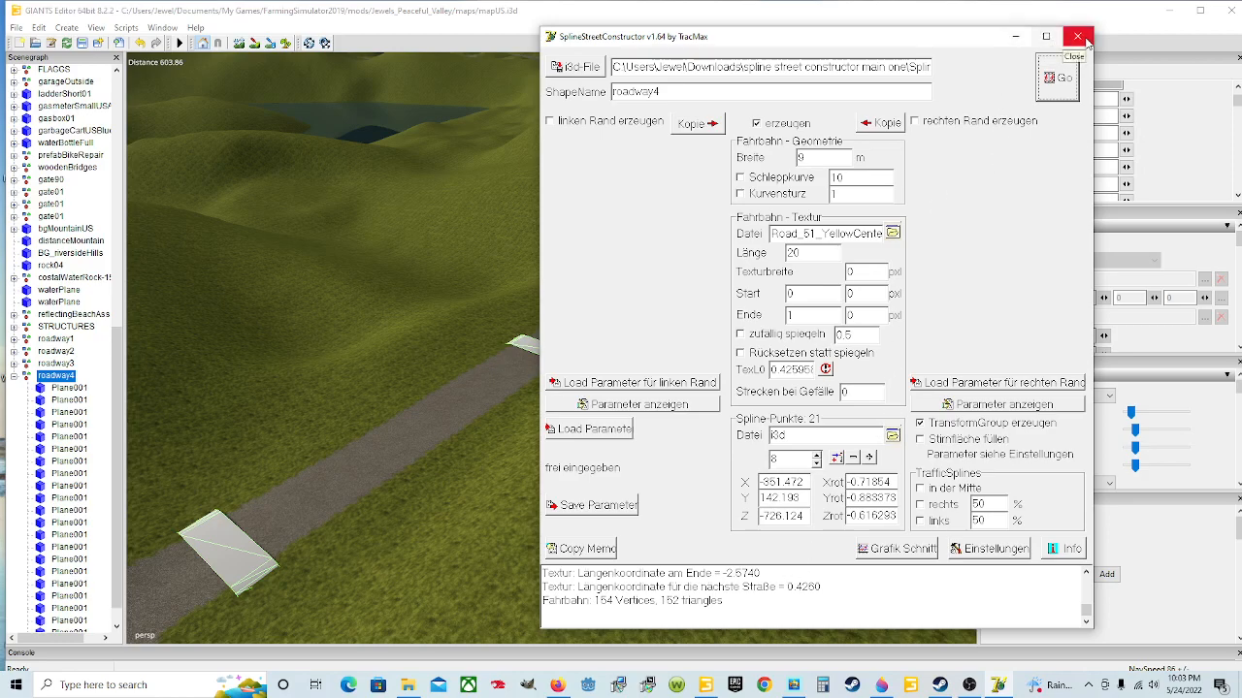
click(1010, 41)
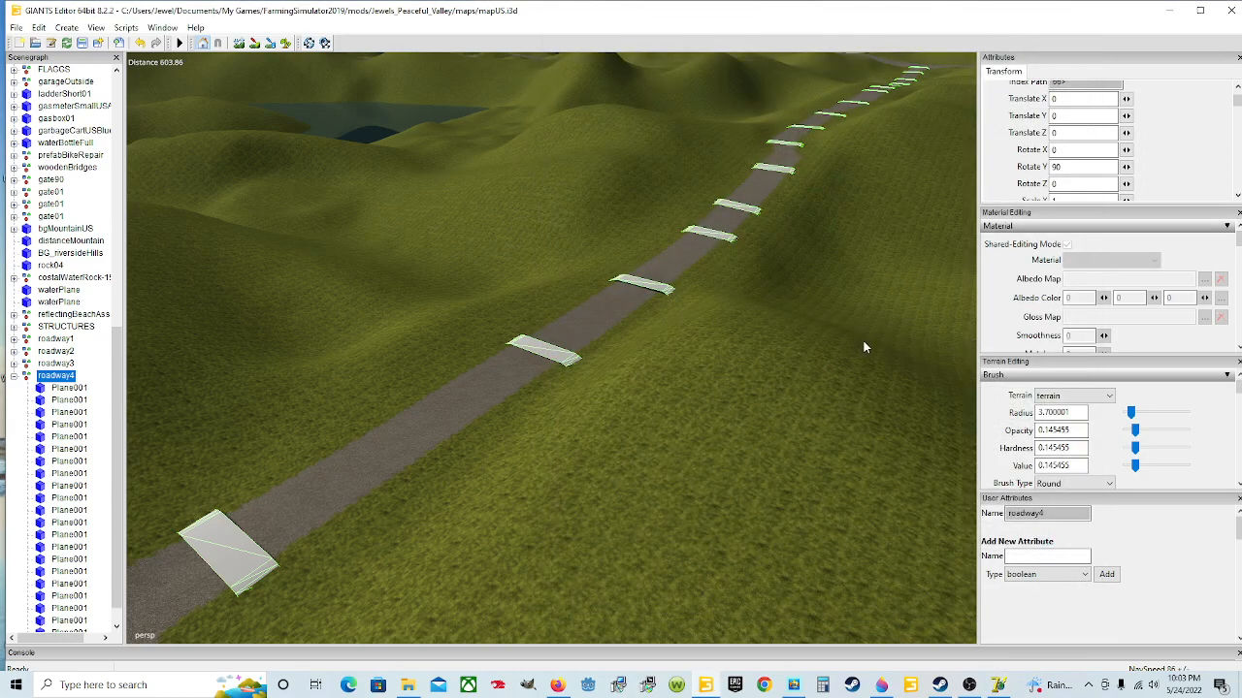
- Import the generated roadway4 i3d file from the SplineStreetConstructor_1.64 folder into the map
click(16, 27)
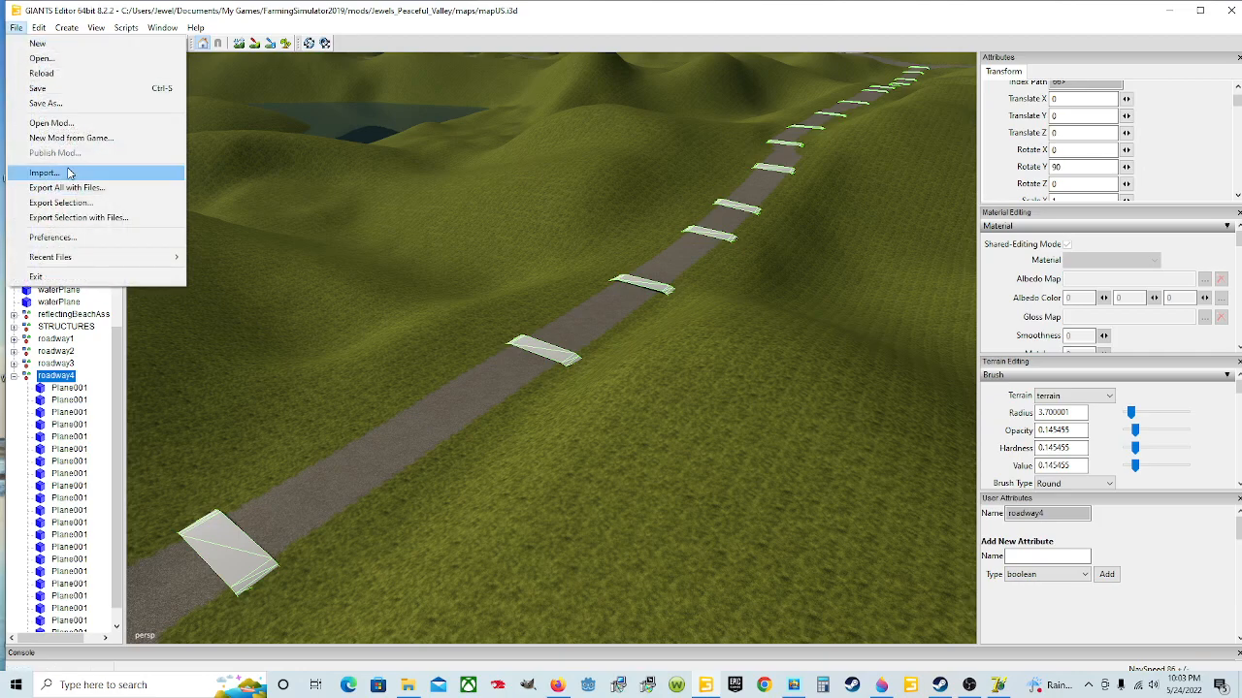
click(66, 174)
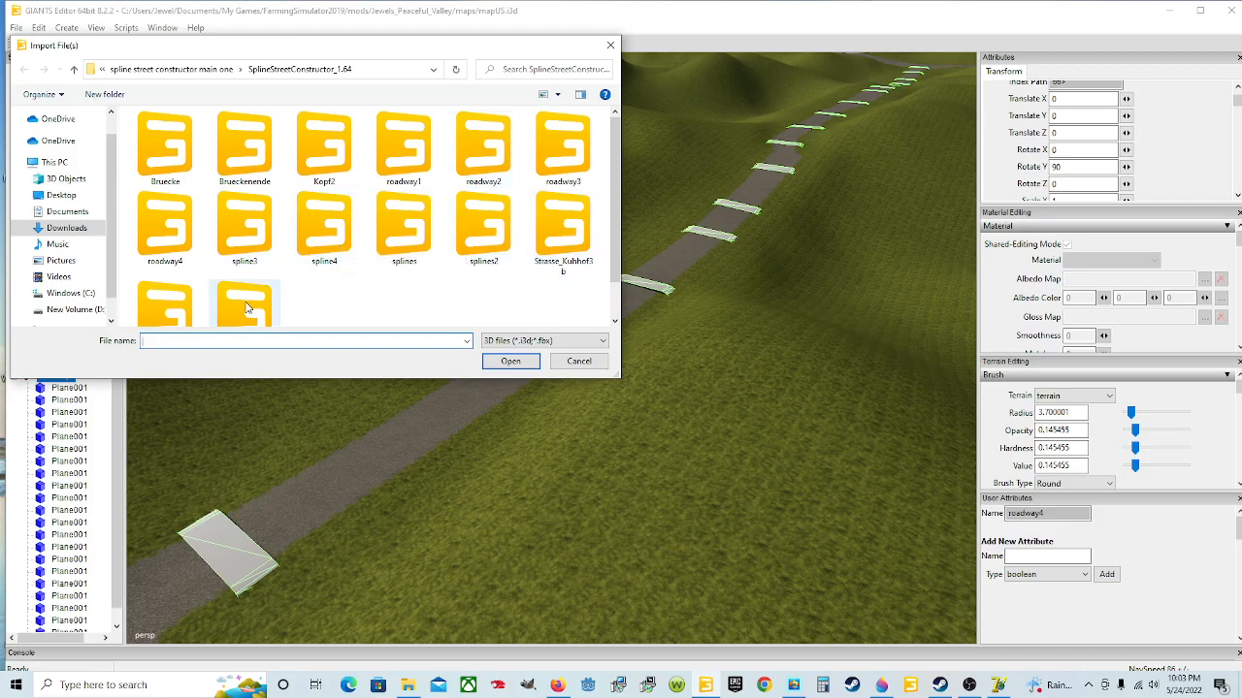
scroll(244, 307, down, 1)
click(185, 196)
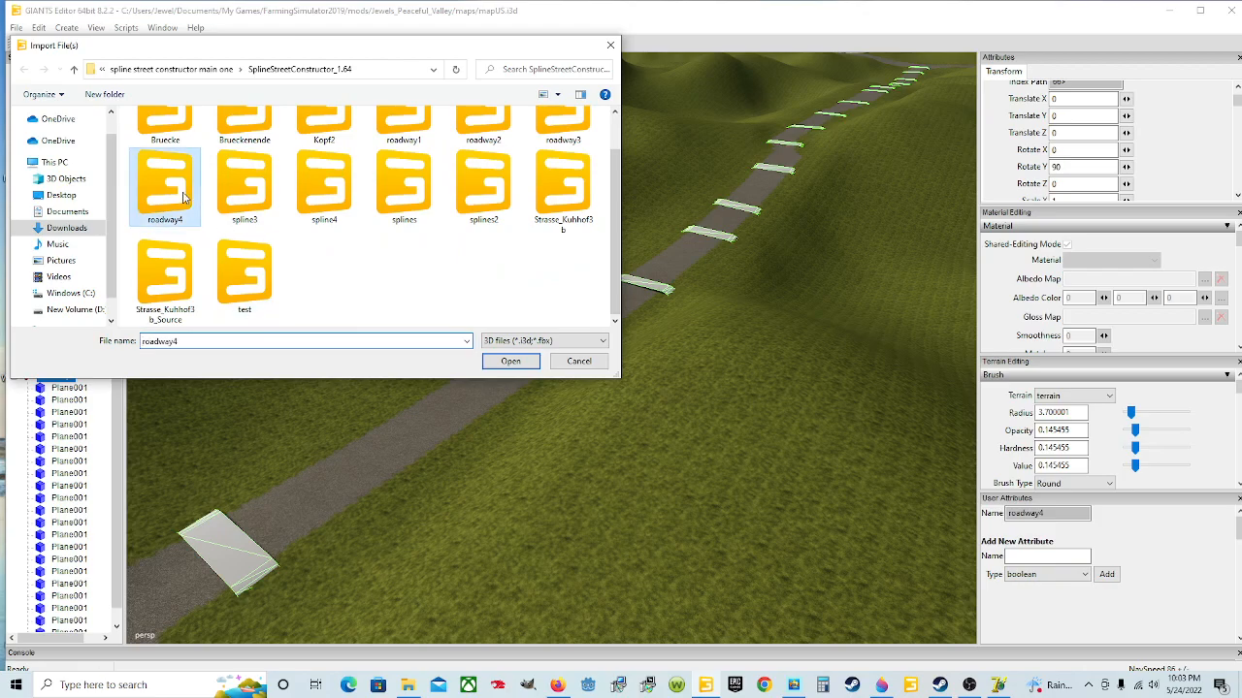
click(508, 365)
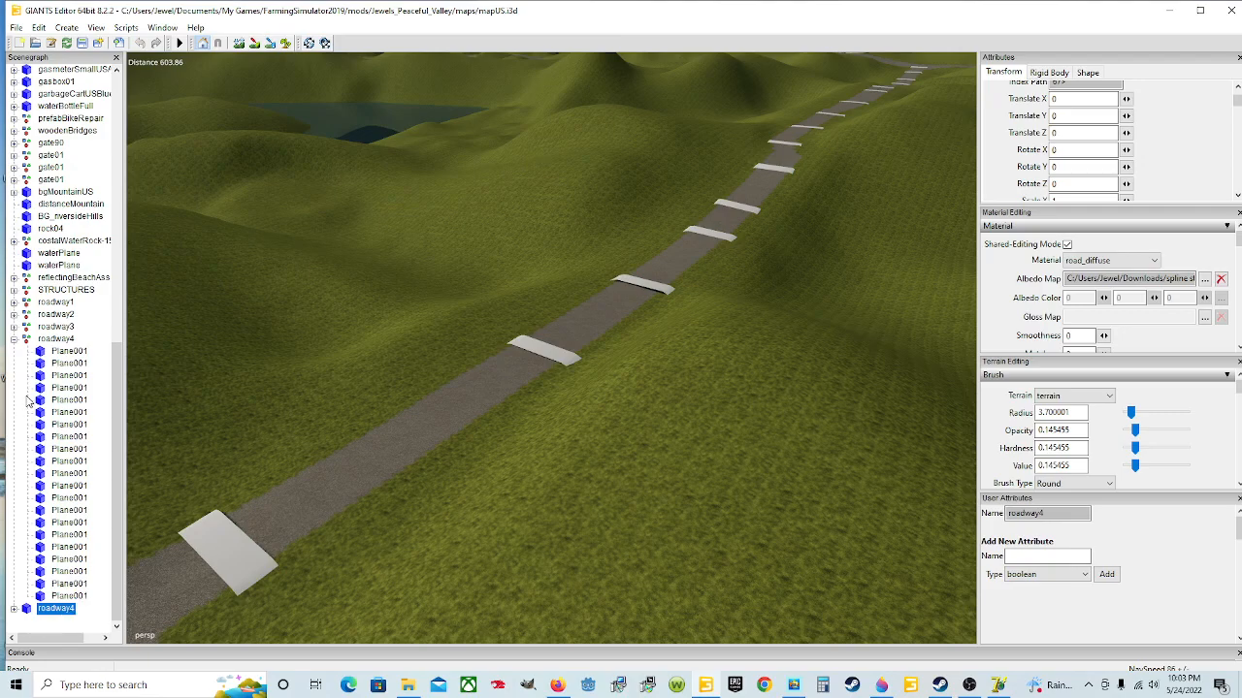
- Cut the imported roadway4 mesh and paste it into the roadway4 transform group that holds the plane markers
click(37, 27)
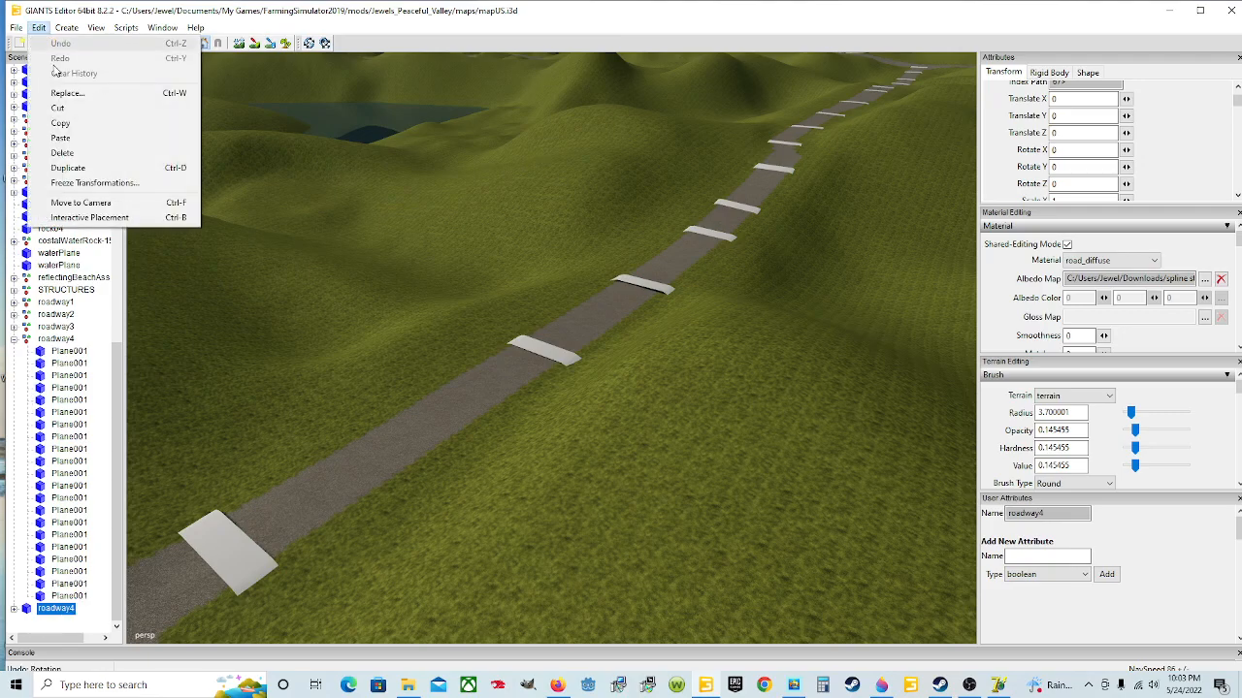
click(60, 106)
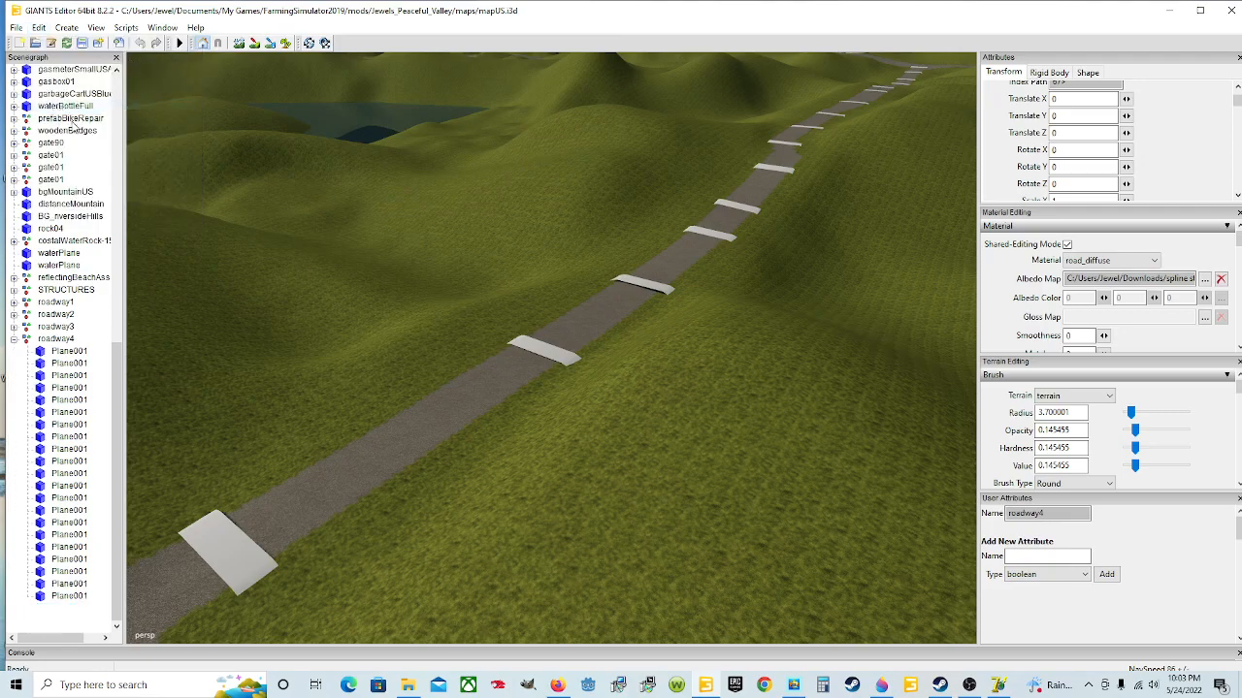
click(78, 341)
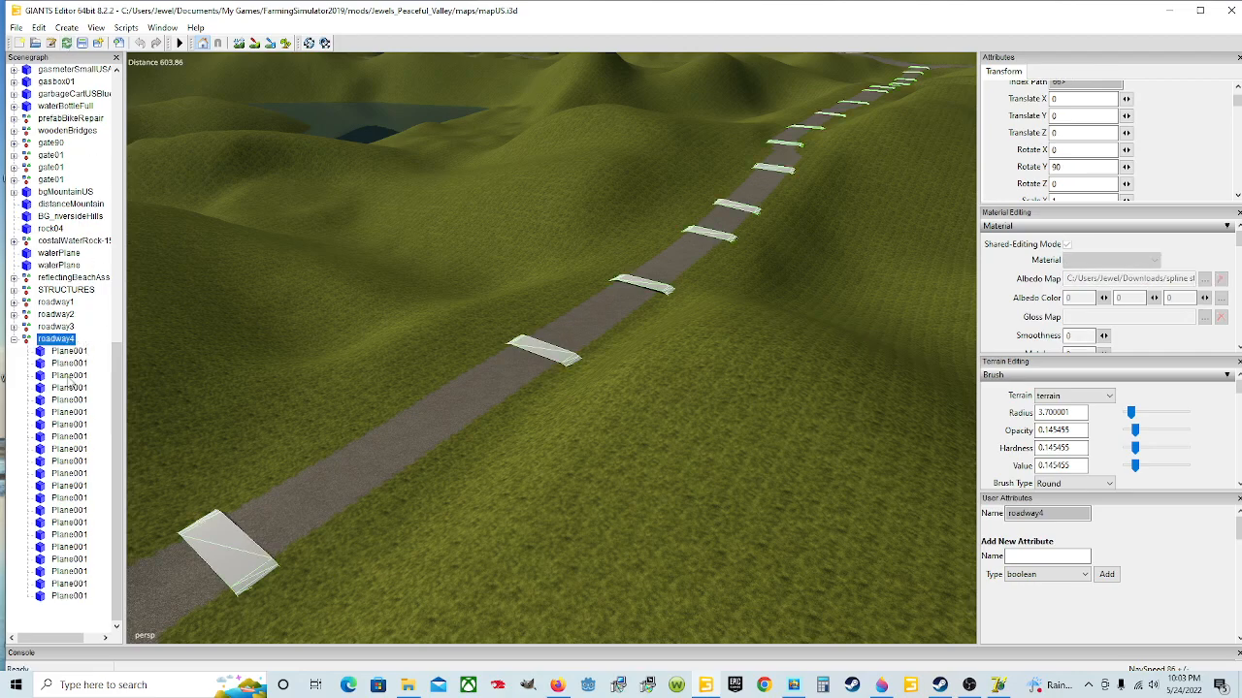
click(39, 27)
click(91, 138)
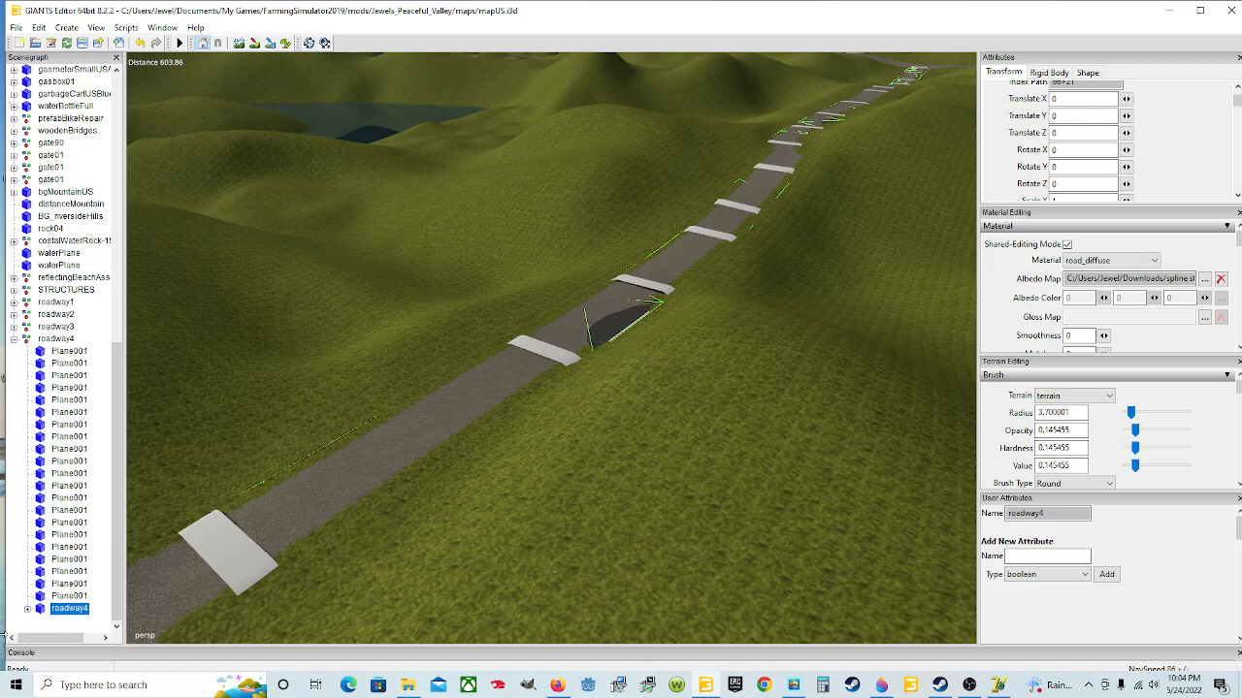
- Raise the roadway4 mesh by setting its Translate Y to 0.47
click(1065, 116)
key(BackSpace)
text(.47)
key(Return)
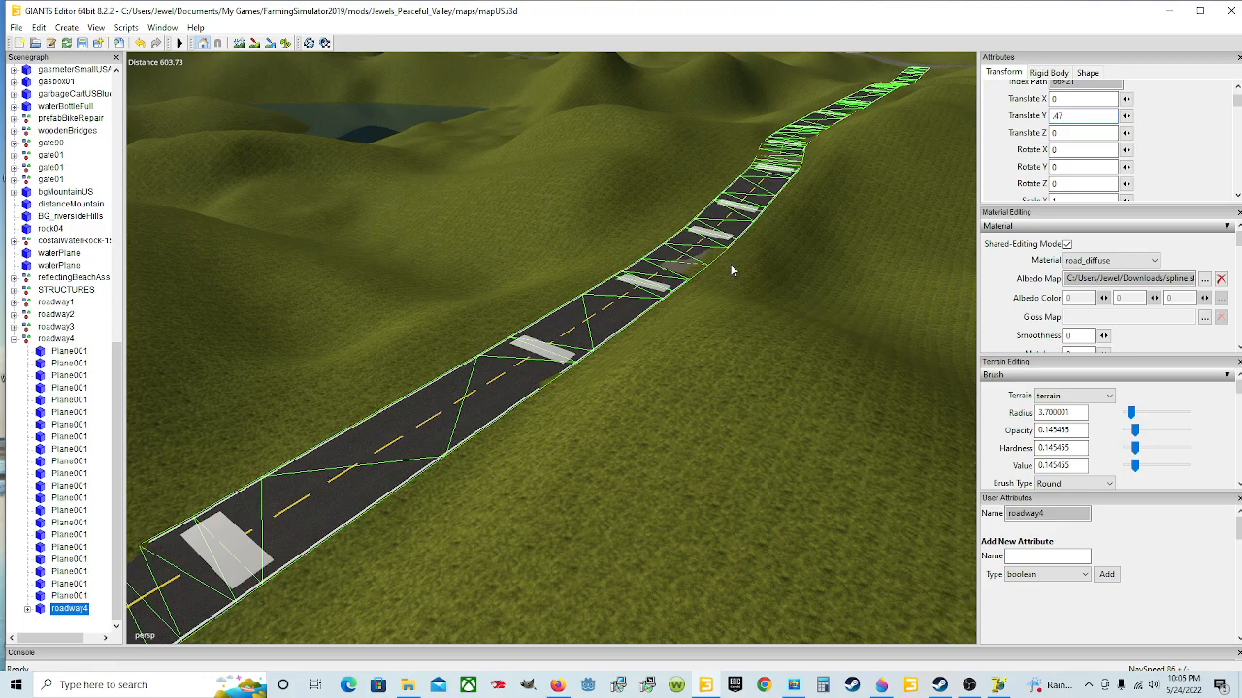
- Examine the start of roadway4 where it meets the double-yellow-line road, checking how the mesh sits on the terrain
key(f)
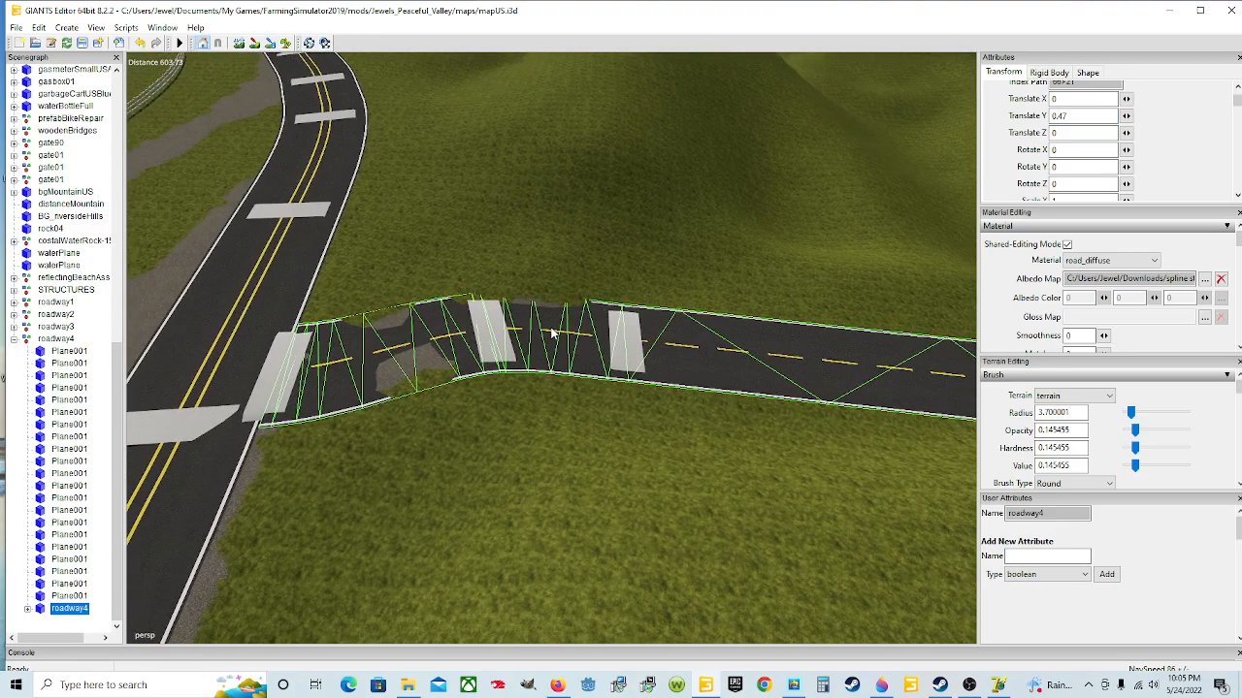
scroll(551, 334, up, 5)
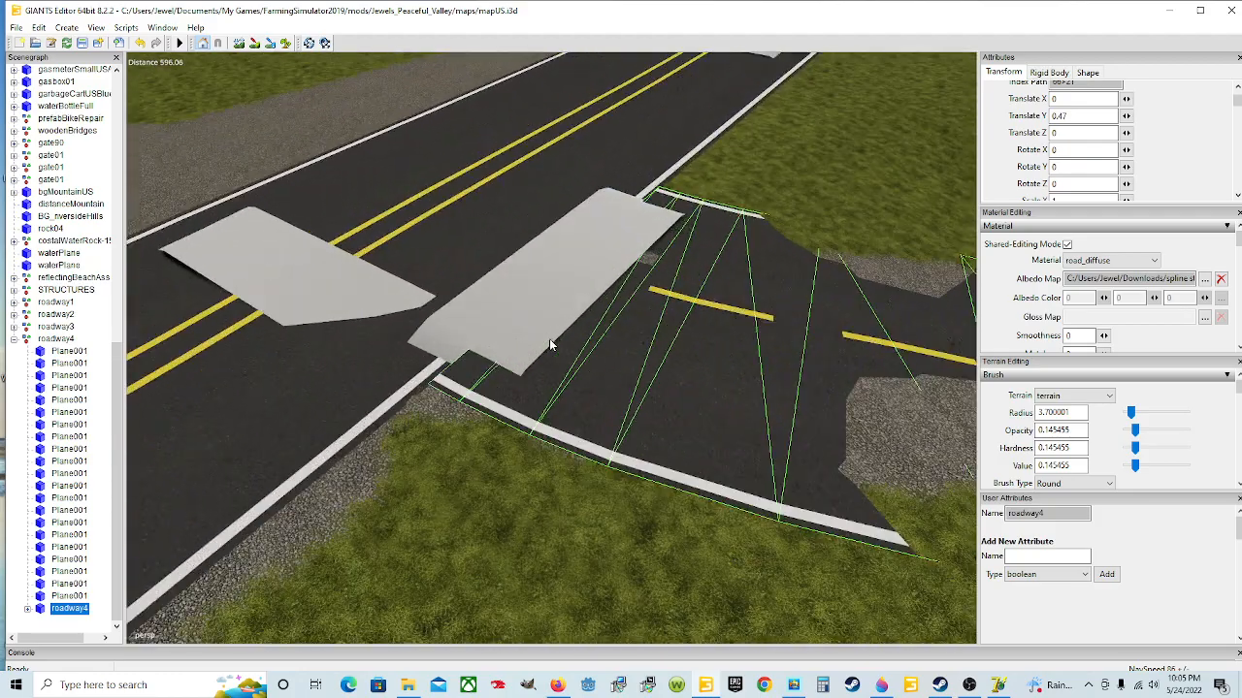
middle_drag(549, 339, 377, 391)
scroll(457, 398, down, 8)
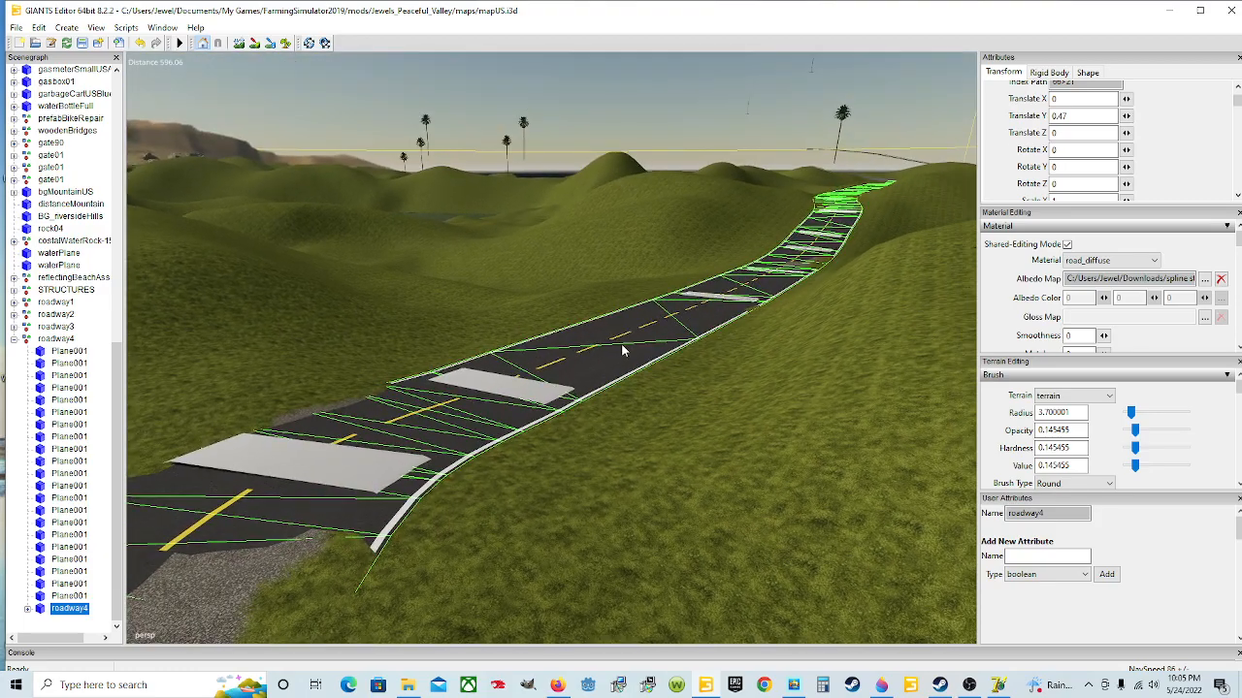
scroll(623, 351, up, 5)
mouse_move(575, 357)
middle_down()
mouse_move(698, 352)
mouse_move(582, 367)
middle_up()
scroll(583, 365, up, 4)
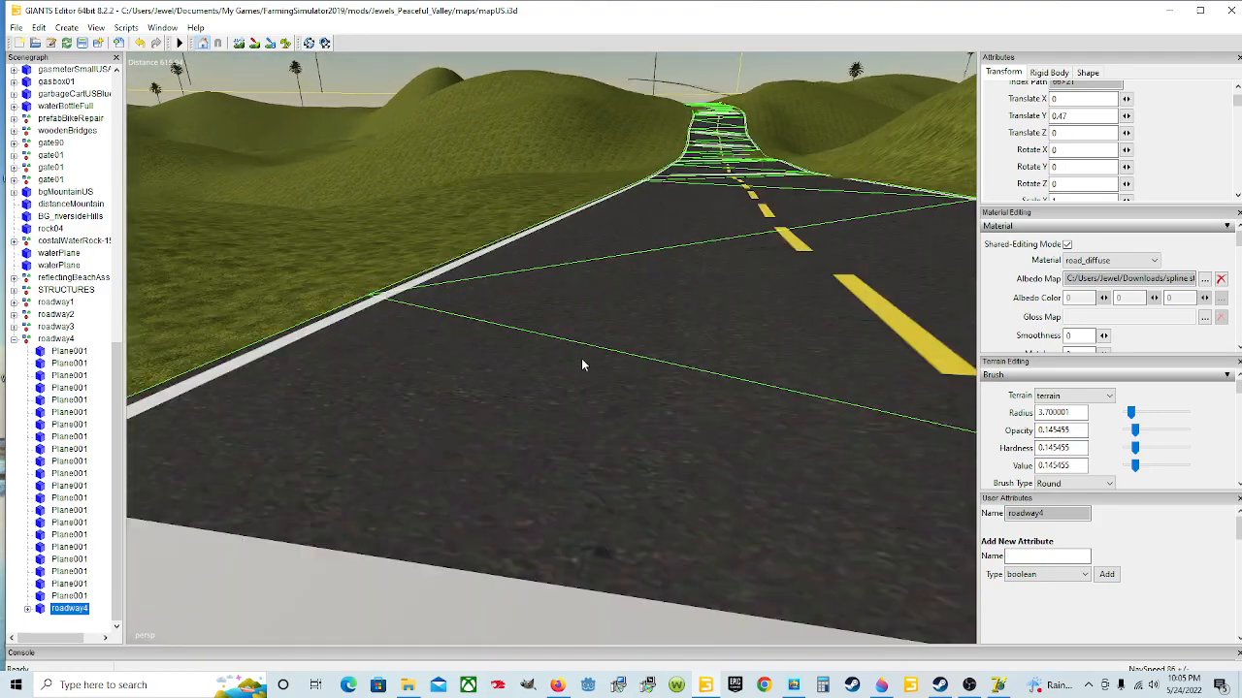
scroll(582, 360, down, 6)
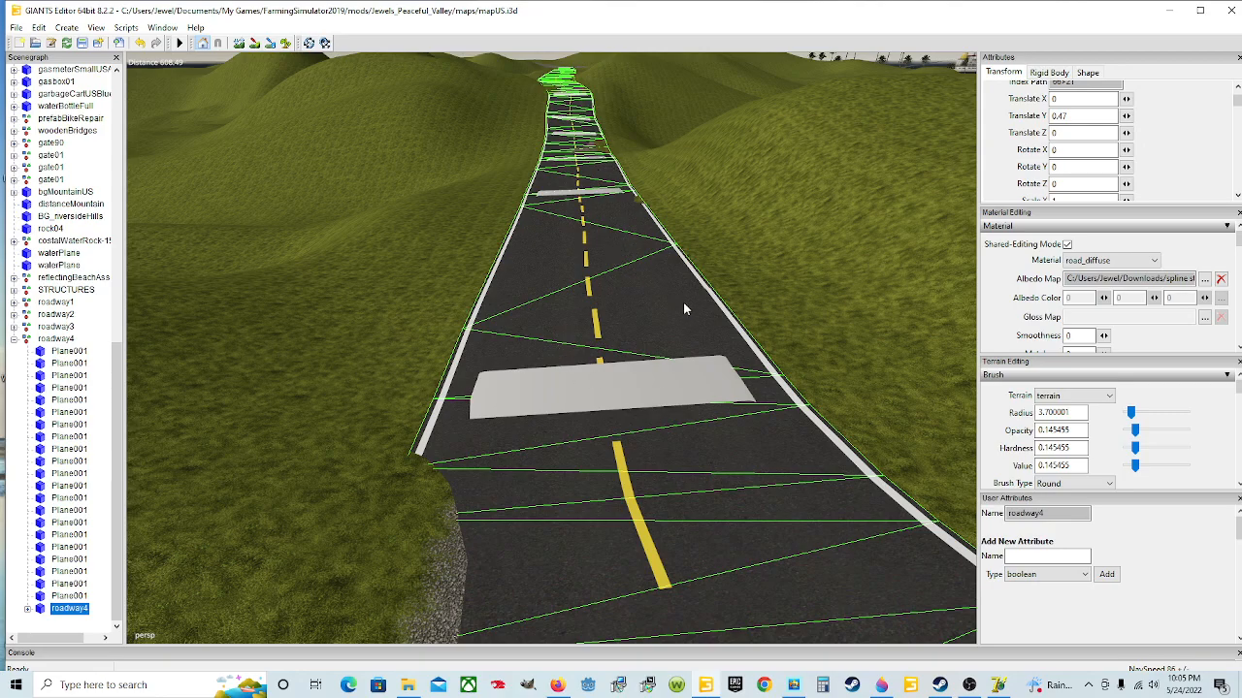
- Inspect the middle stretch of roadway4 for spots where the terrain covers the mesh around the marker planes
middle_drag(677, 300, 653, 269)
scroll(654, 269, up, 3)
middle_drag(664, 345, 636, 400)
scroll(660, 302, down, 3)
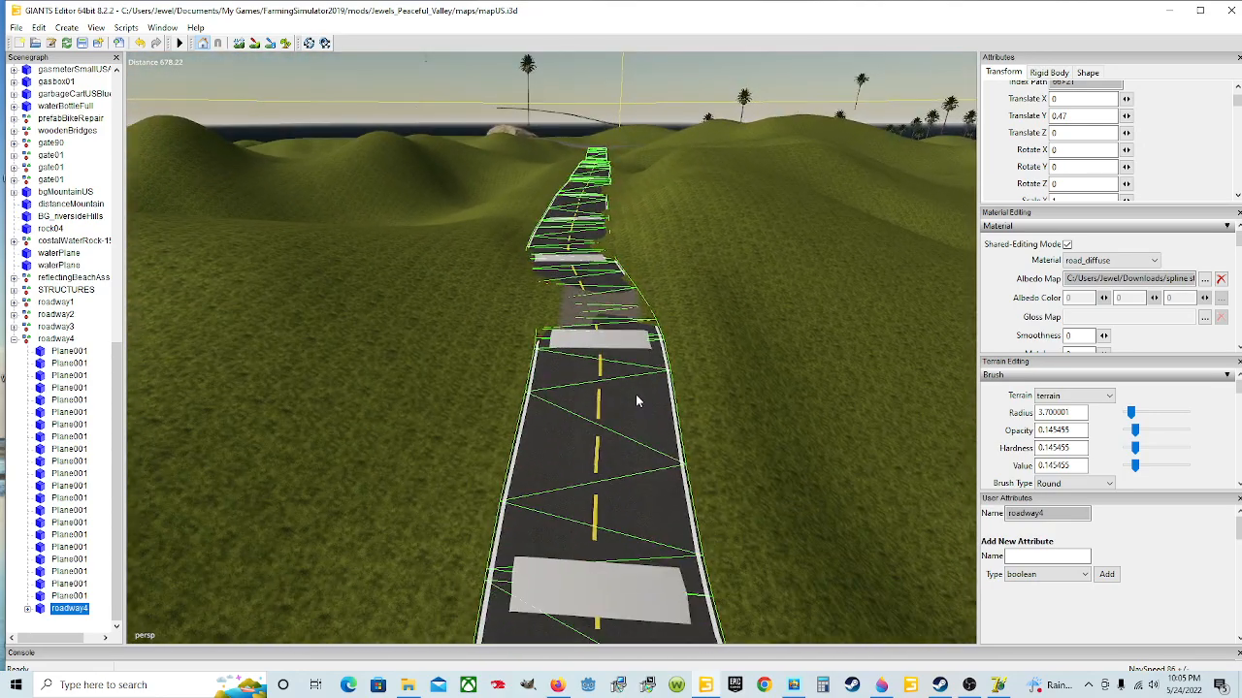
middle_drag(622, 525, 596, 525)
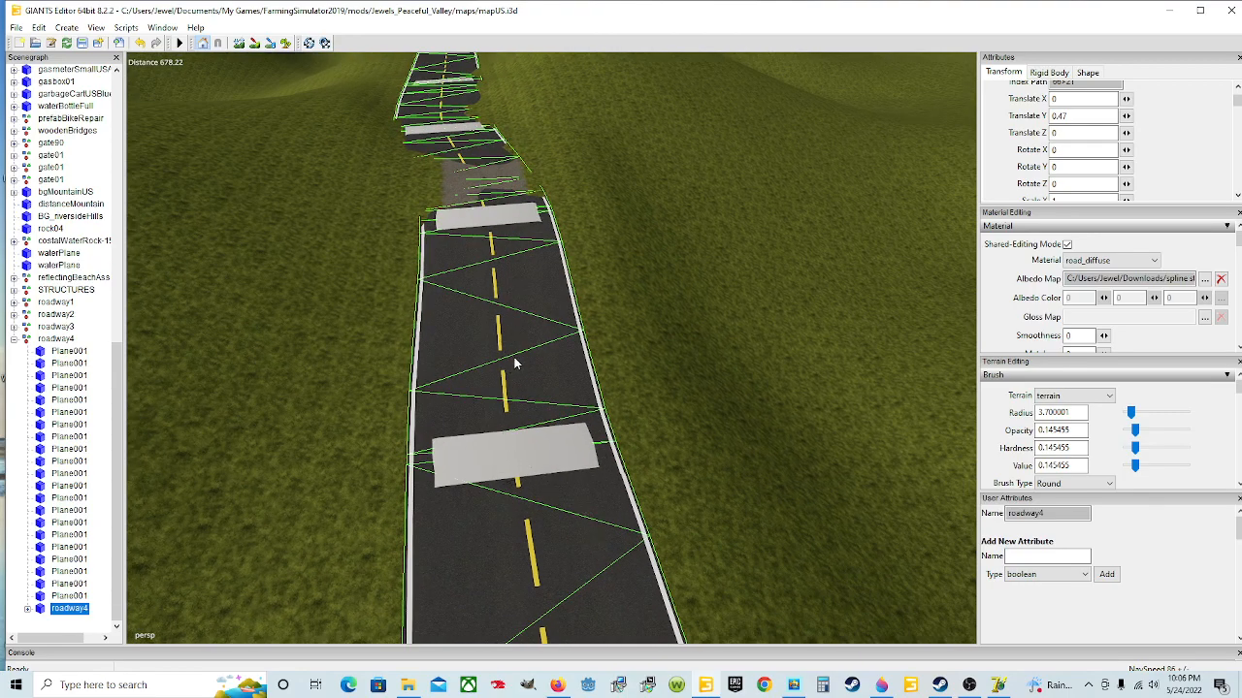
scroll(512, 453, up, 3)
middle_drag(512, 452, 530, 494)
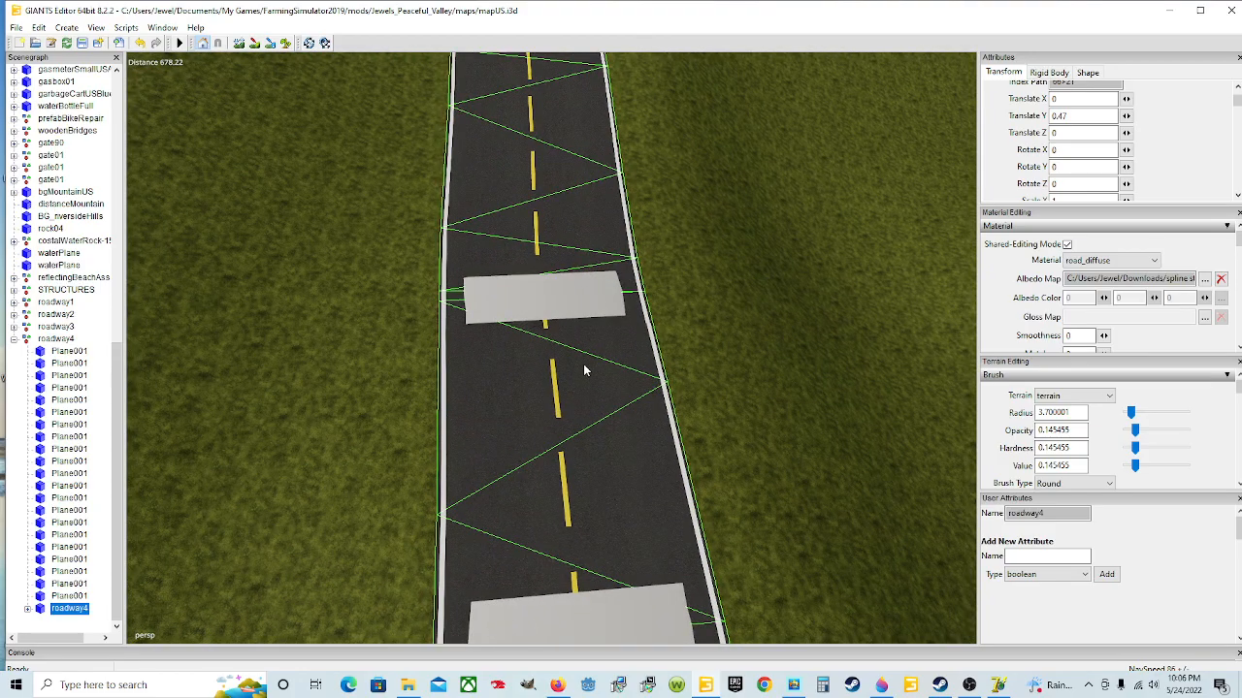
middle_drag(565, 393, 631, 365)
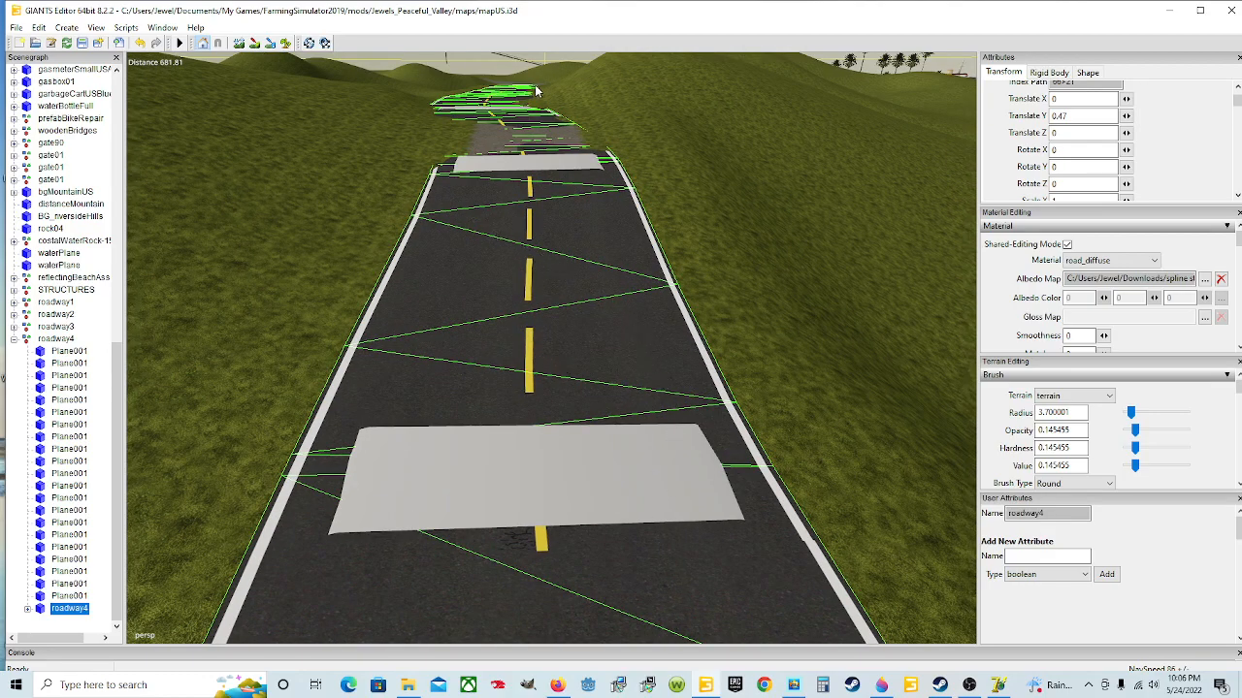
mouse_move(567, 421)
middle_down()
mouse_move(574, 393)
mouse_move(600, 462)
mouse_move(562, 352)
mouse_move(570, 396)
middle_up()
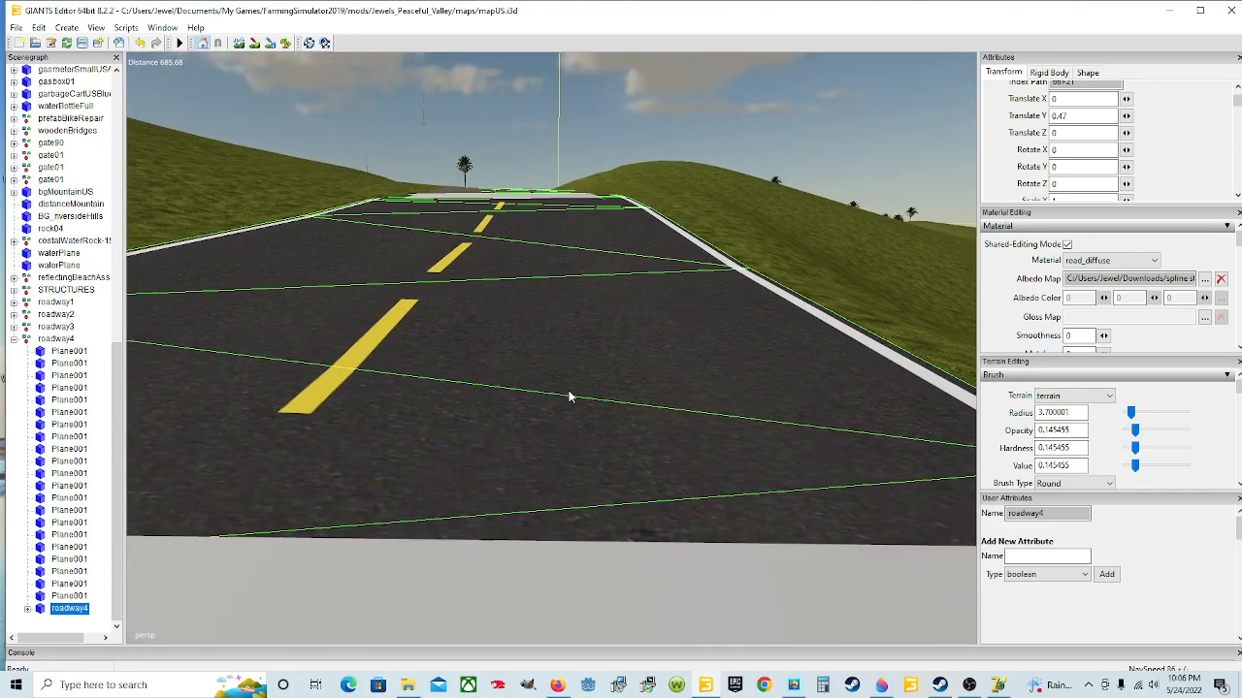
scroll(569, 397, down, 5)
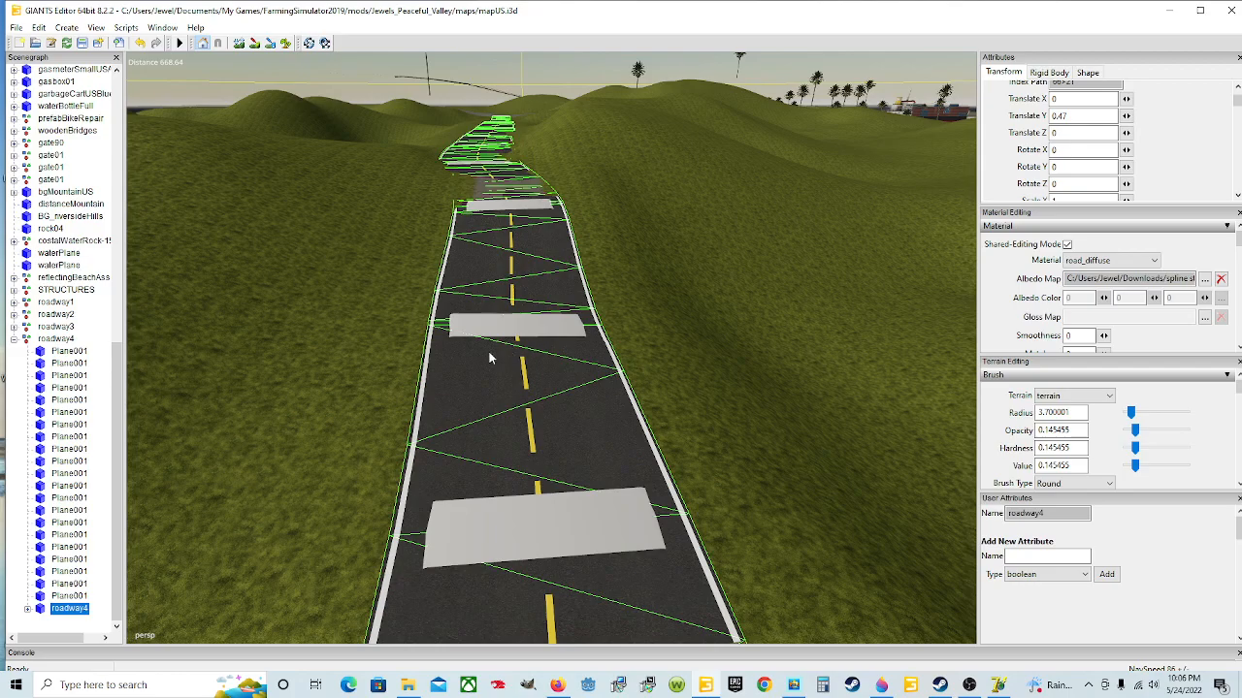
right_drag(545, 398, 558, 345)
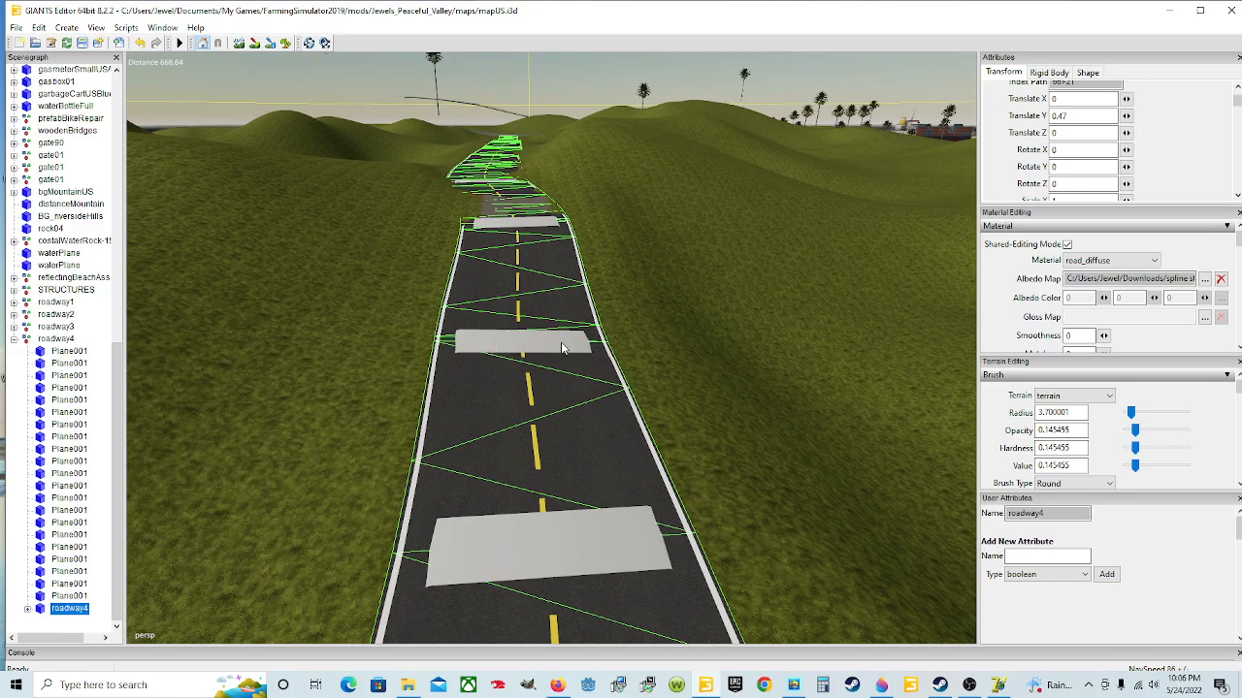
right_drag(546, 369, 798, 440)
scroll(544, 447, down, 5)
scroll(533, 451, up, 8)
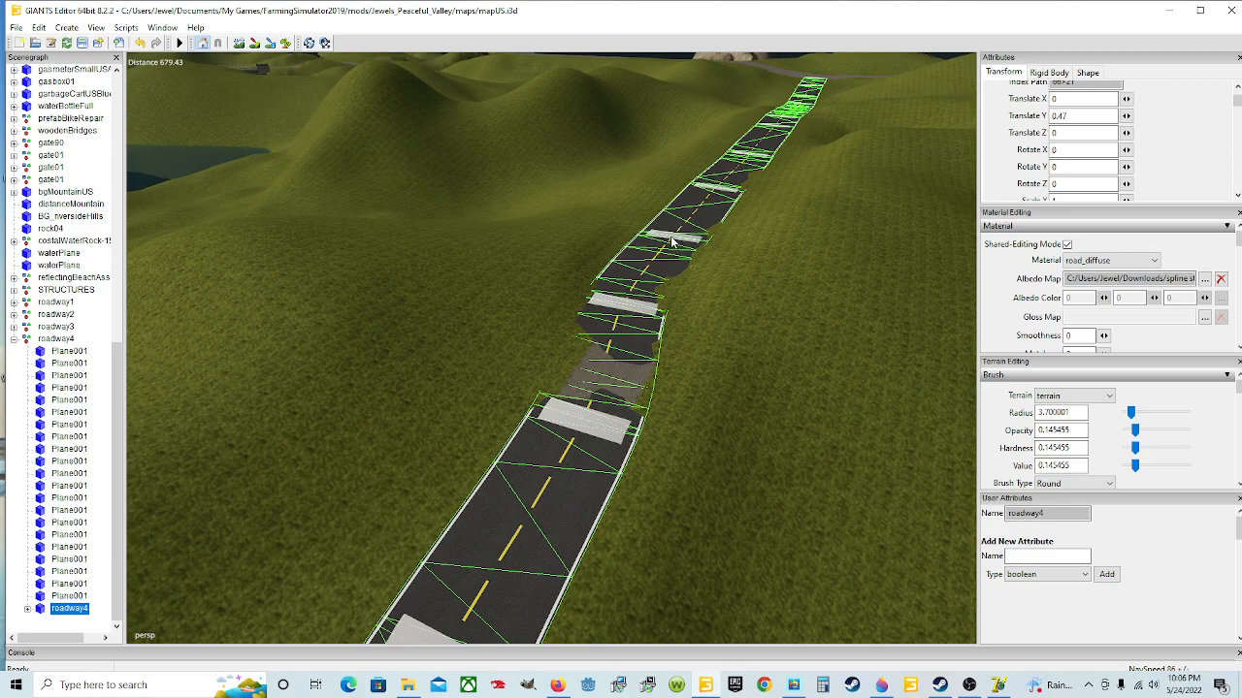
right_drag(666, 280, 679, 271)
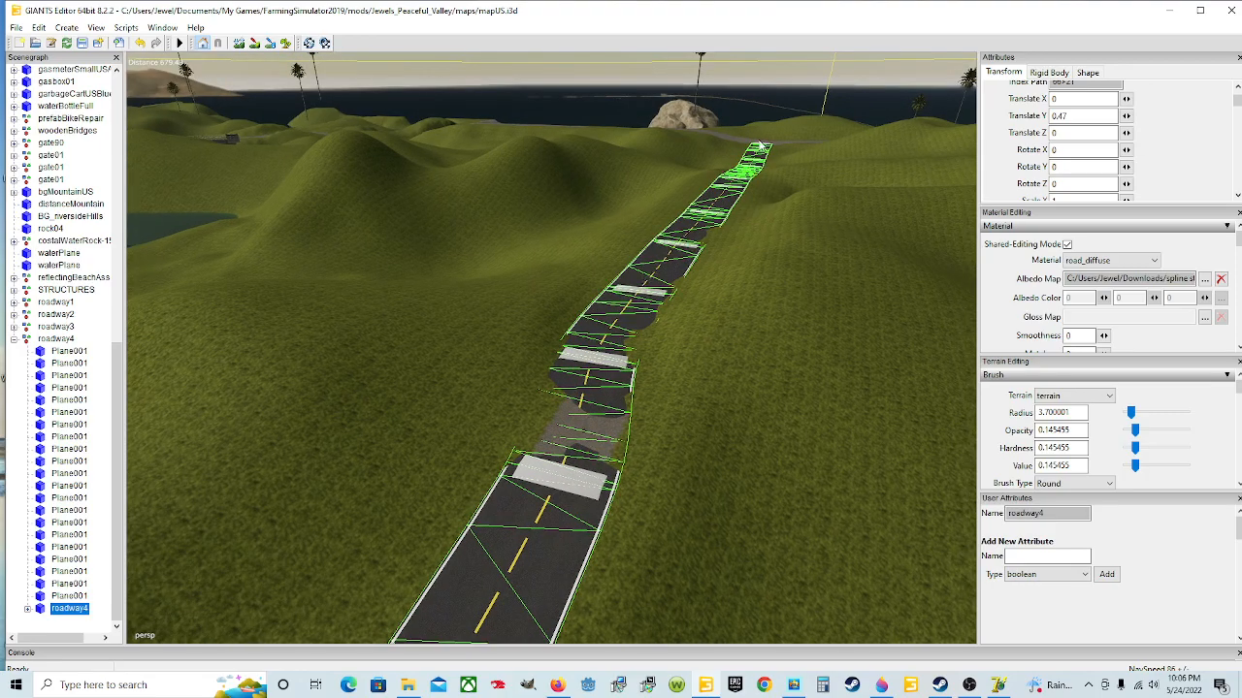
right_drag(679, 272, 663, 304)
right_drag(621, 343, 598, 380)
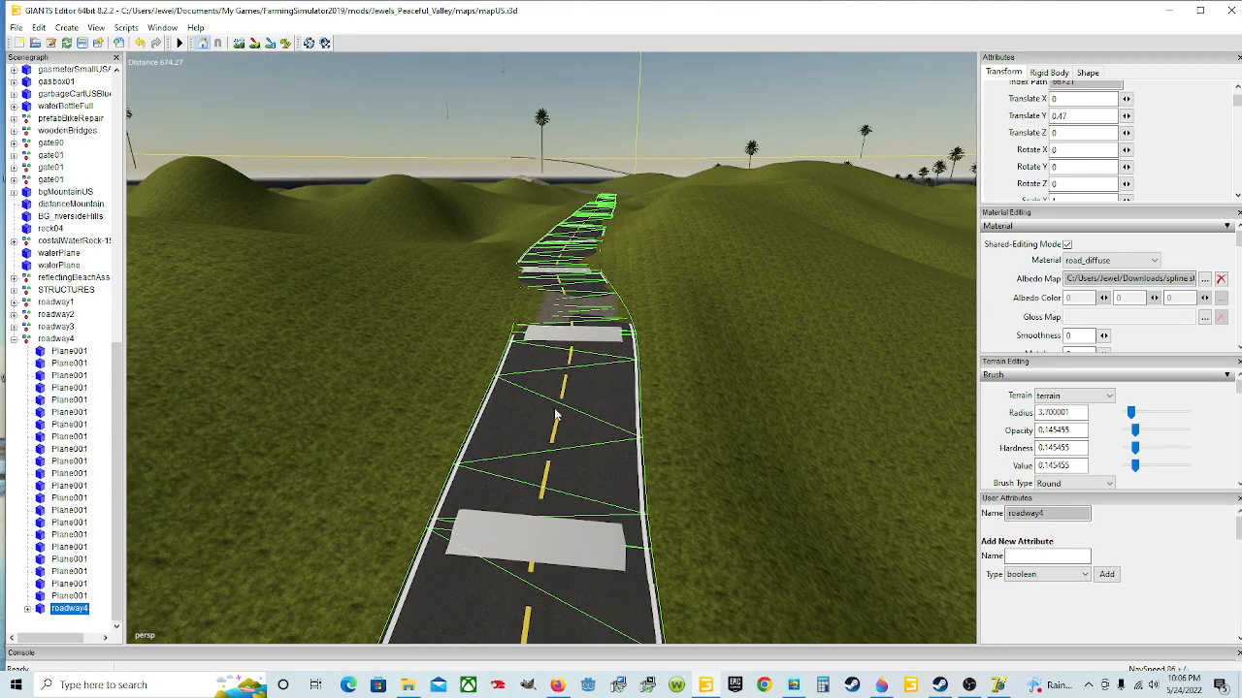
- Follow roadway4 to its far end at the gravel road and check the road edges and the junction
scroll(594, 451, up, 10)
alt+drag(594, 406, 585, 364)
scroll(651, 443, down, 3)
mouse_move(663, 457)
alt+mouse_down()
mouse_move(652, 444)
mouse_move(662, 466)
alt+mouse_up()
scroll(648, 441, up, 3)
scroll(661, 466, down, 2)
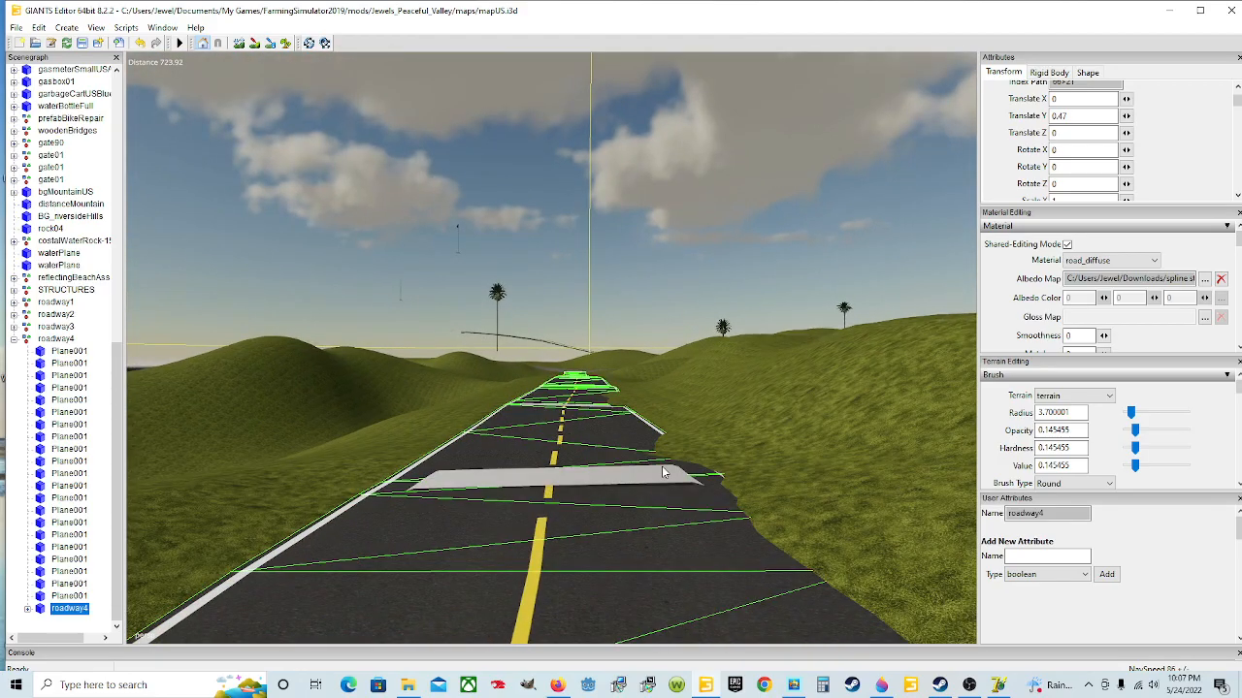
scroll(663, 467, up, 10)
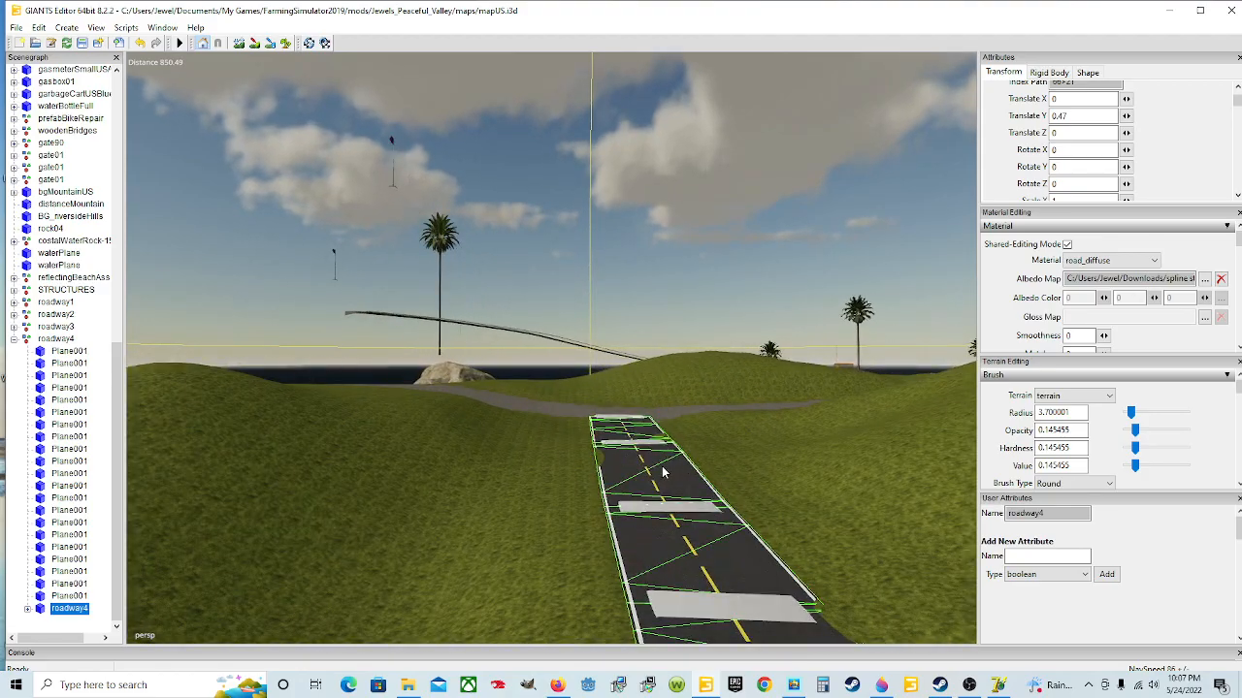
scroll(662, 473, up, 3)
alt+drag(662, 472, 794, 504)
mouse_move(502, 493)
alt+mouse_down()
mouse_move(706, 482)
mouse_move(490, 479)
alt+mouse_up()
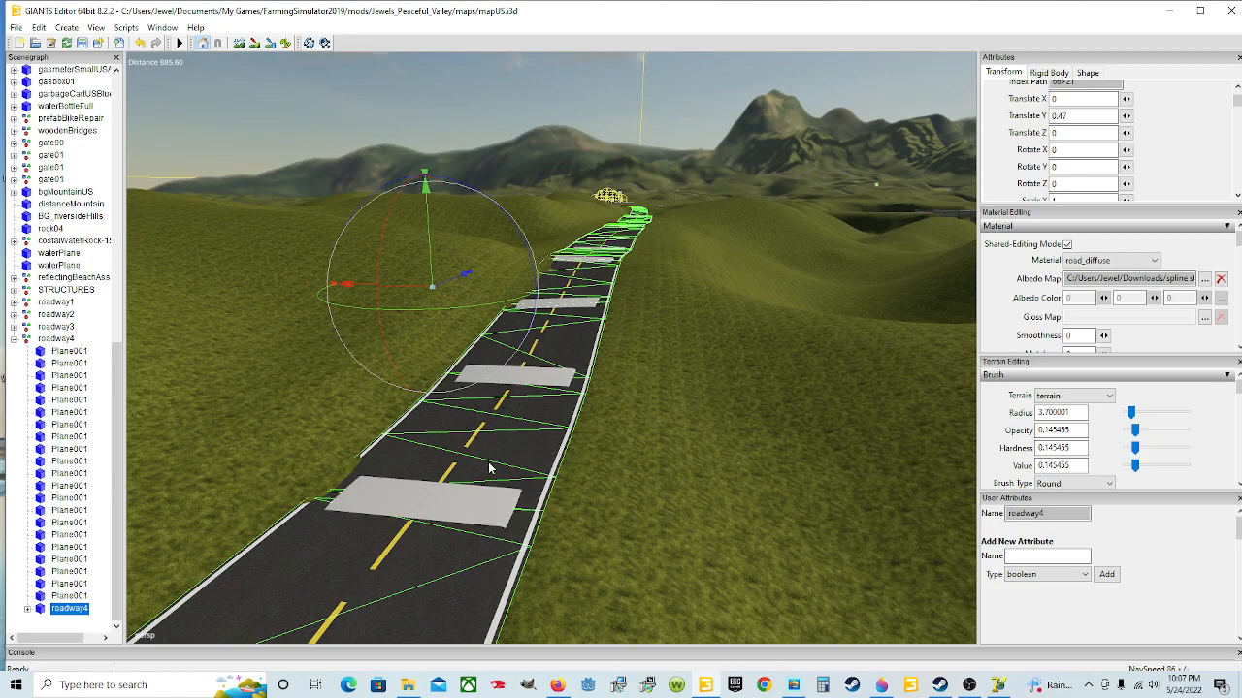
alt+drag(481, 480, 477, 488)
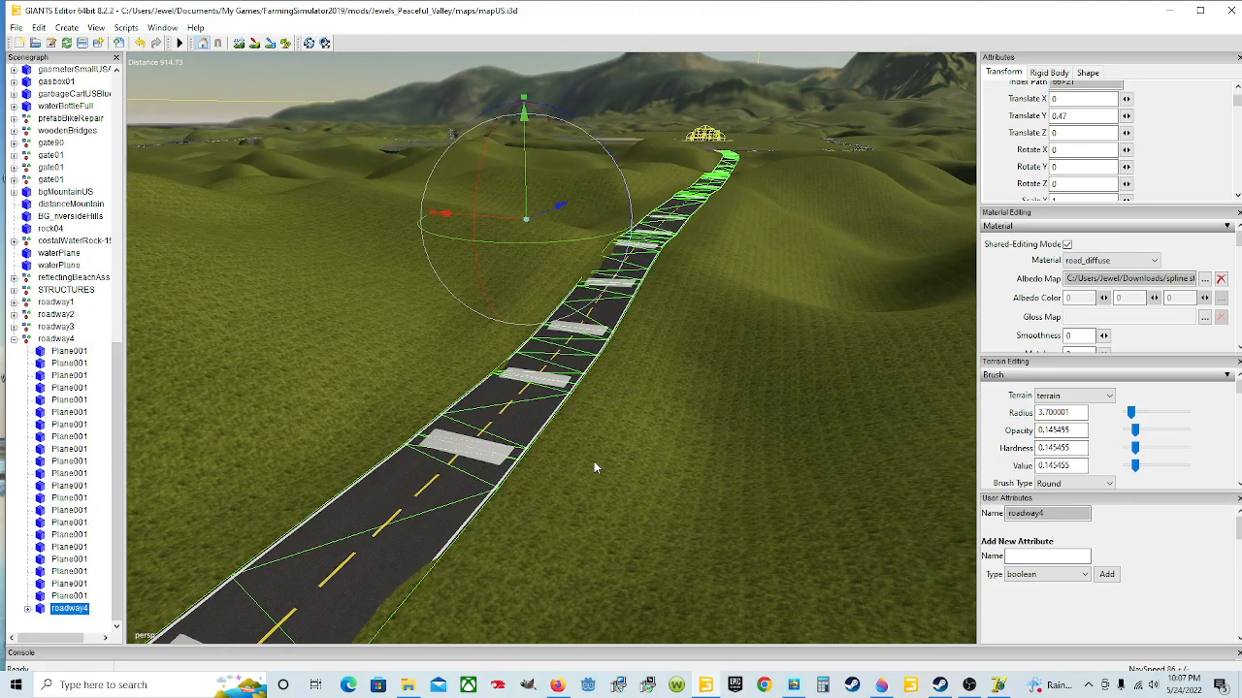
alt+drag(593, 460, 541, 506)
alt+drag(639, 487, 176, 336)
scroll(622, 485, up, 3)
scroll(620, 437, up, 2)
scroll(412, 386, up, 2)
alt+drag(453, 389, 572, 498)
scroll(404, 379, up, 3)
scroll(572, 494, down, 3)
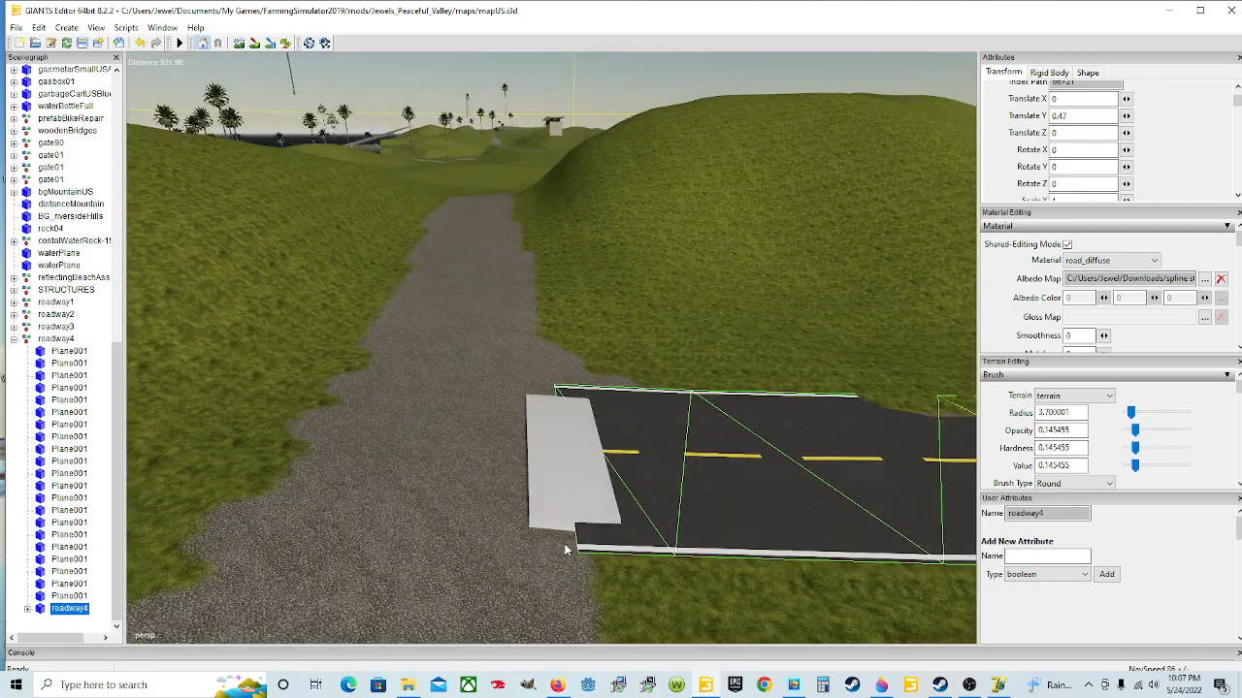
alt+drag(548, 393, 607, 427)
- Configure the terrain sculpting brush with opacity, hardness and value at 0.045455 and LMB set to Subtract
click(239, 43)
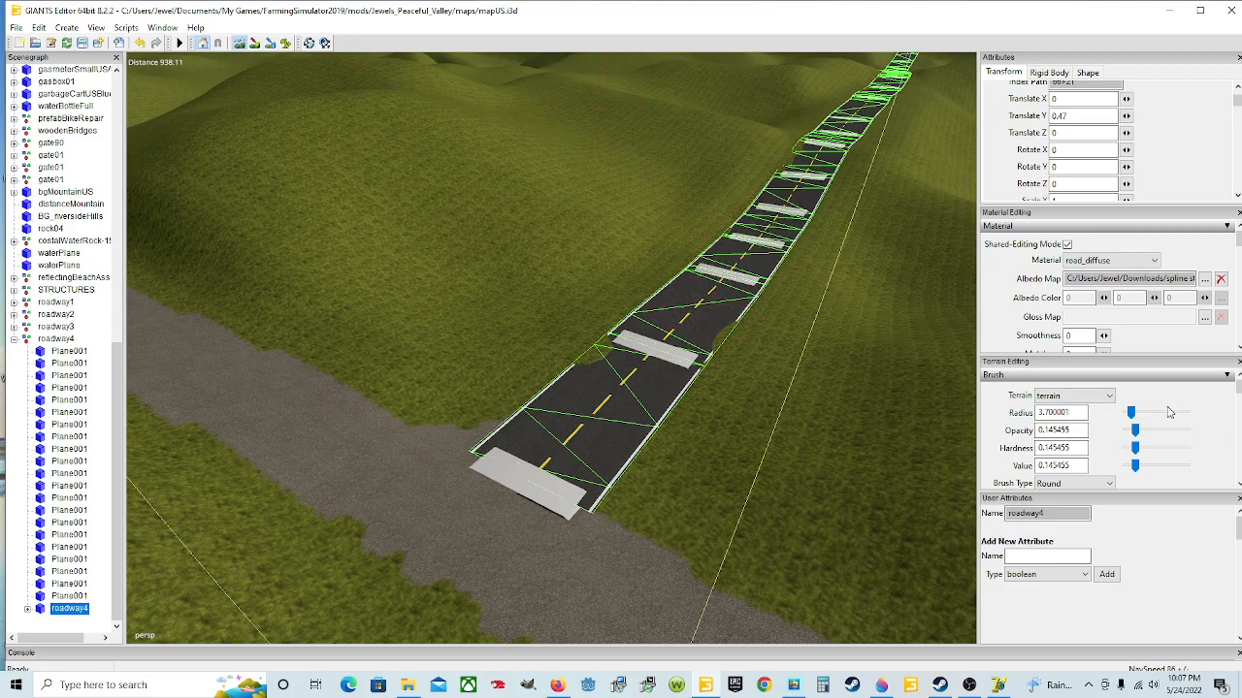
scroll(1210, 446, down, 1)
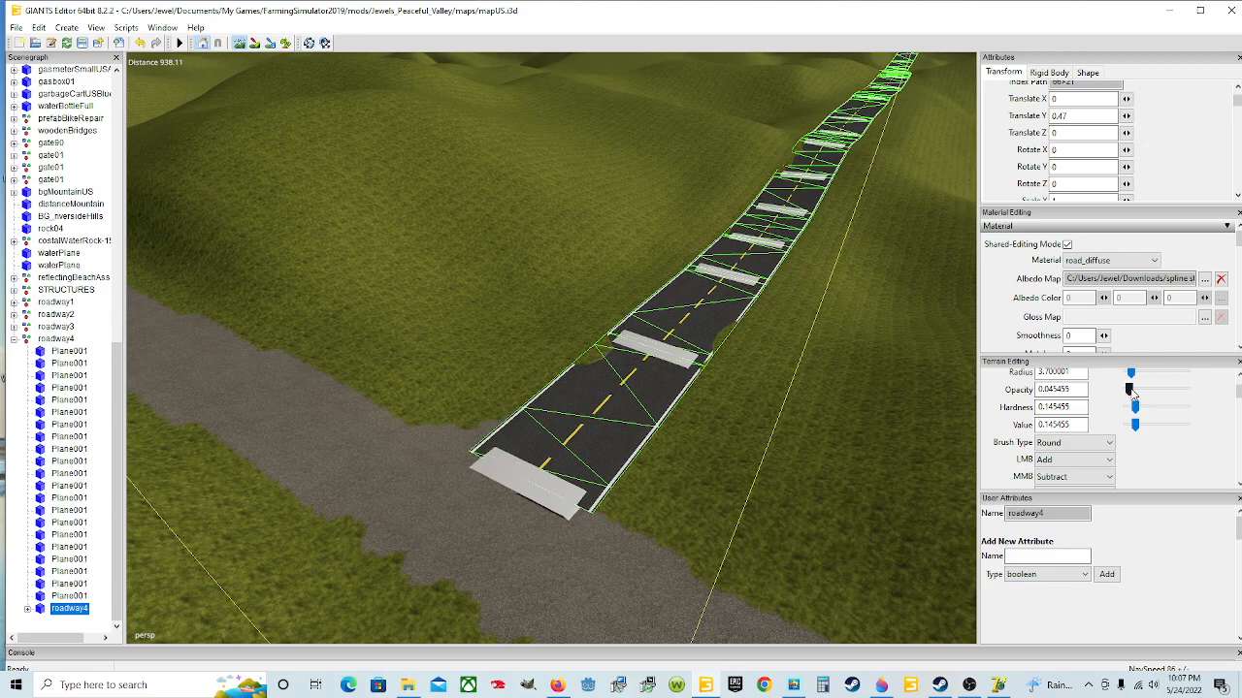
drag(1134, 425, 1129, 428)
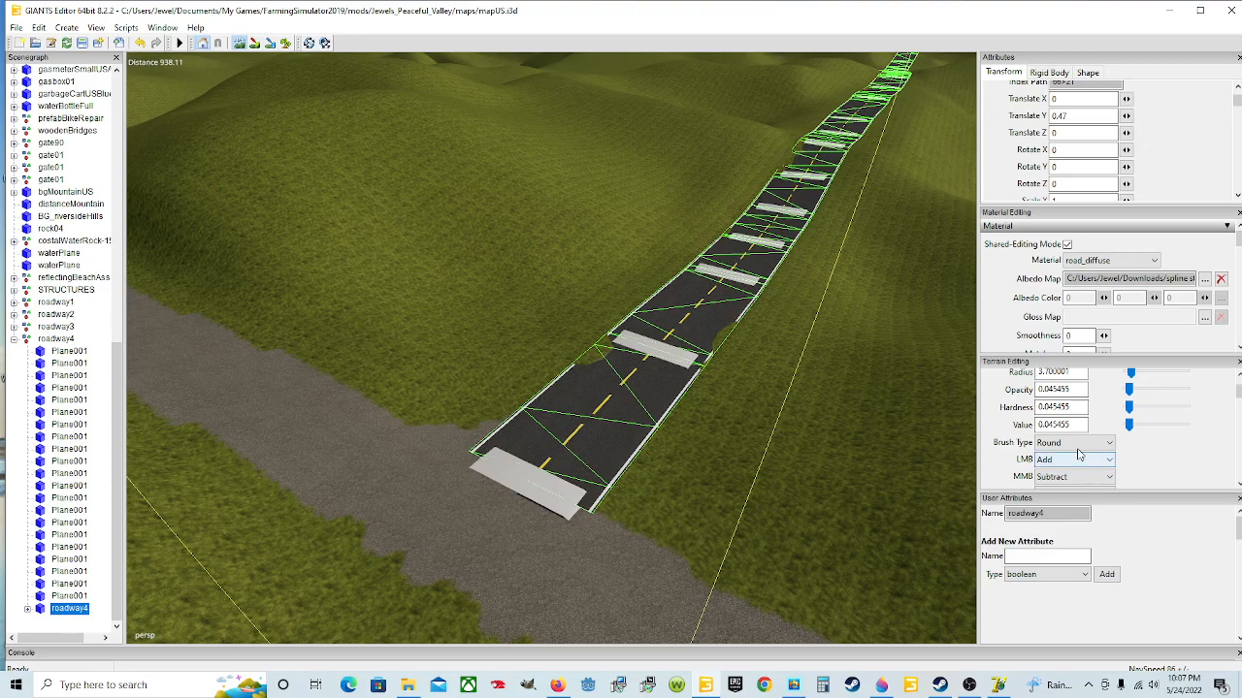
click(1056, 461)
click(1063, 483)
scroll(1156, 470, down, 2)
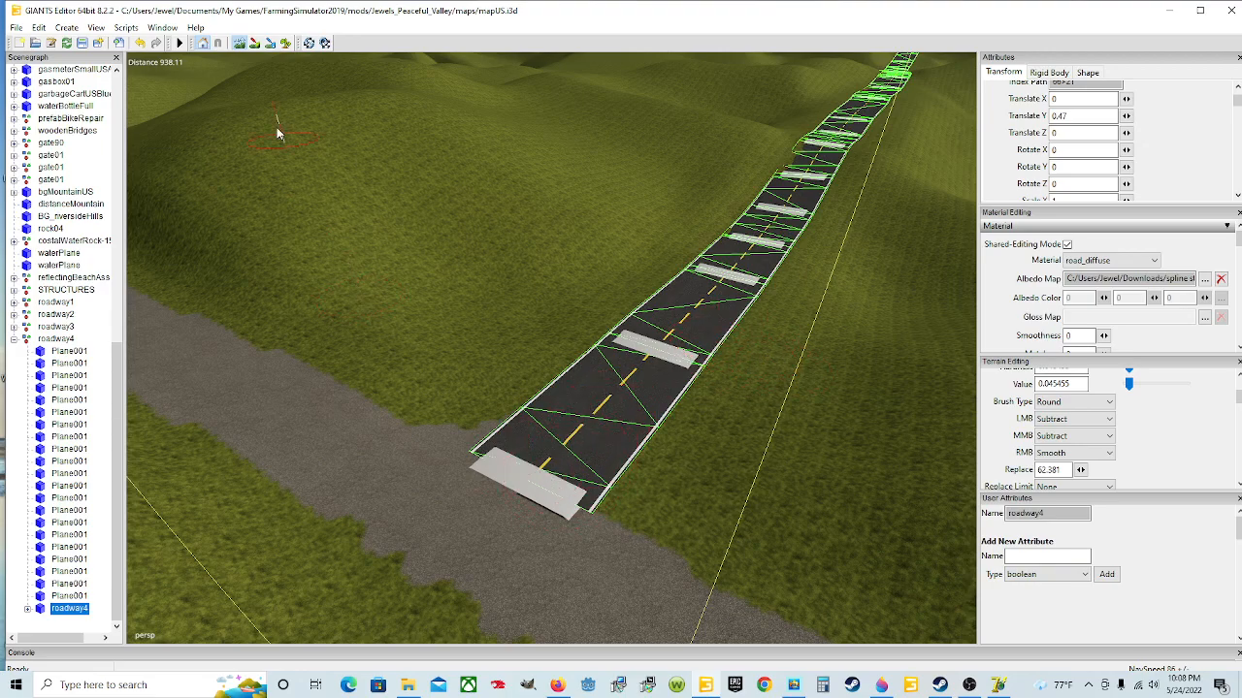
- Lower the terrain that covers the white edge line of roadway4 beside a marker plane farther along from the gravel-road end
click(236, 46)
alt+drag(388, 324, 382, 268)
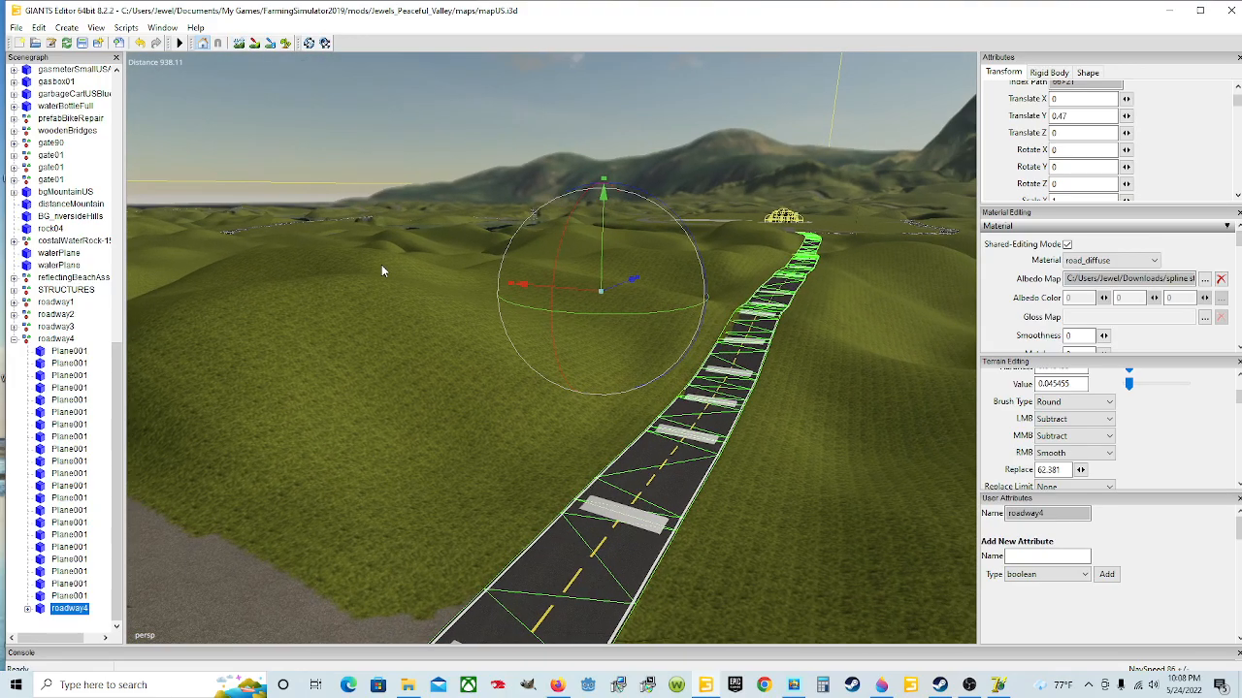
alt+right_drag(382, 269, 382, 309)
alt+drag(382, 308, 458, 319)
alt+drag(462, 389, 481, 413)
scroll(450, 330, up, 2)
scroll(434, 369, up, 2)
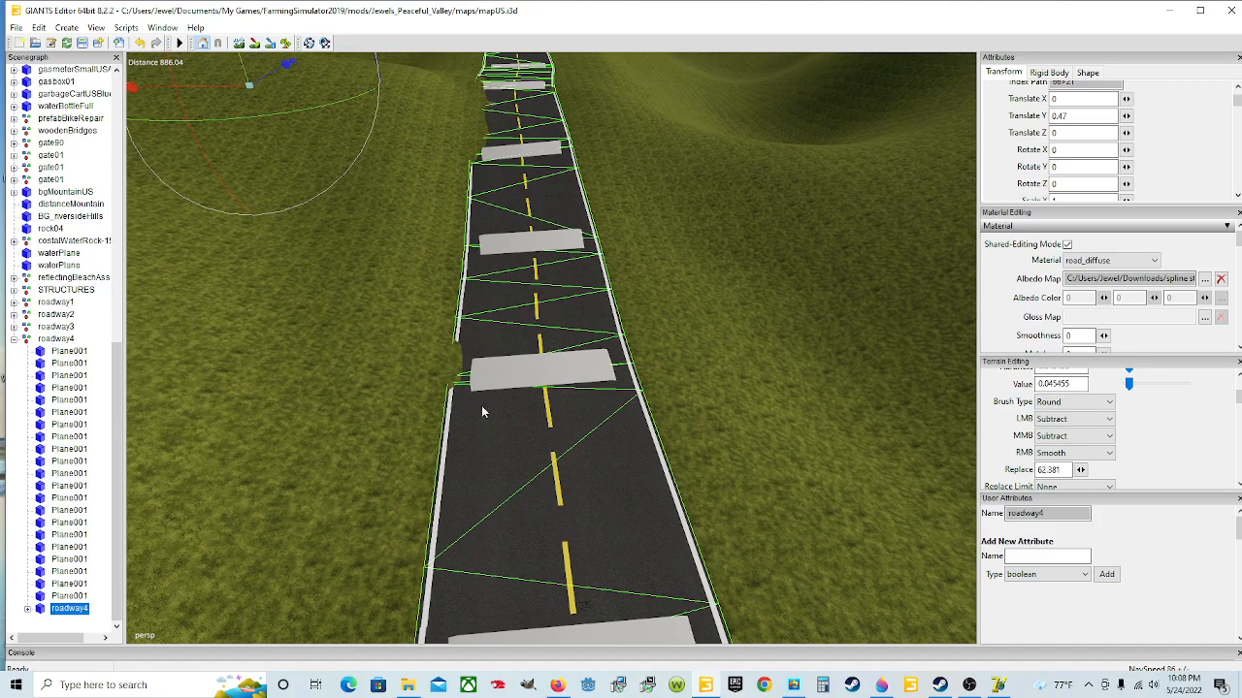
click(239, 43)
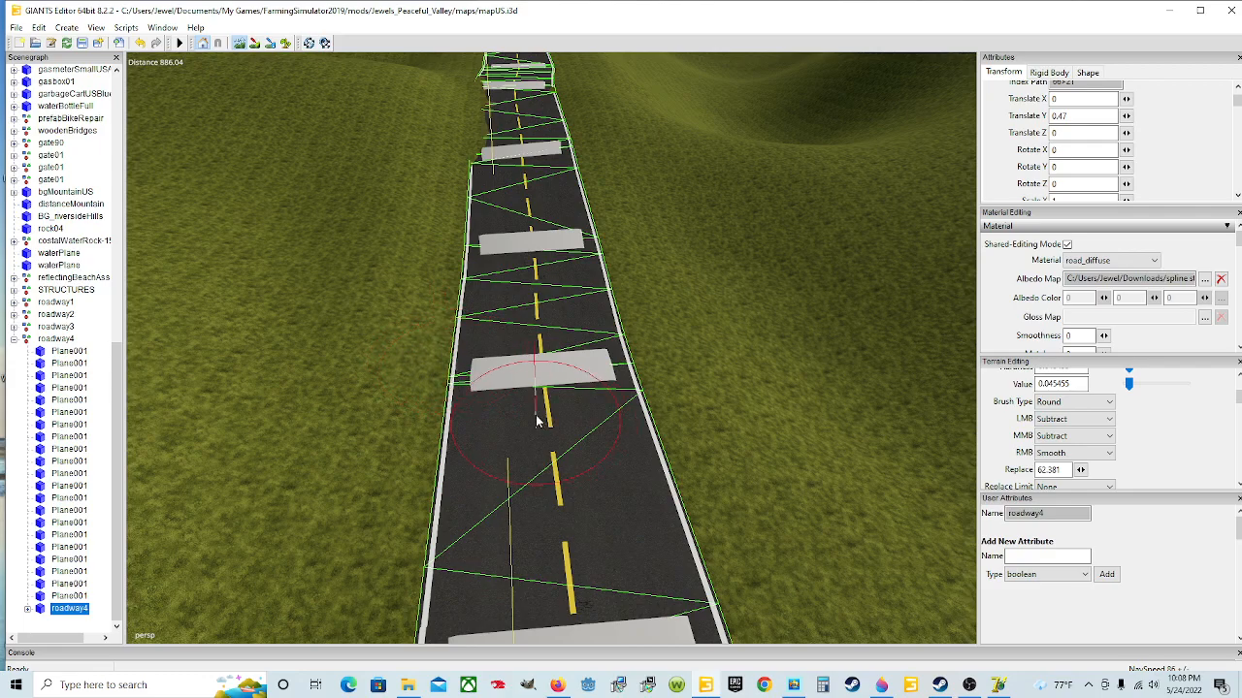
- Lower the terrain covering roadway4's edge line between the two marker planes before the next stretch of closely spaced planes
click(239, 44)
right_drag(524, 483, 487, 450)
click(240, 43)
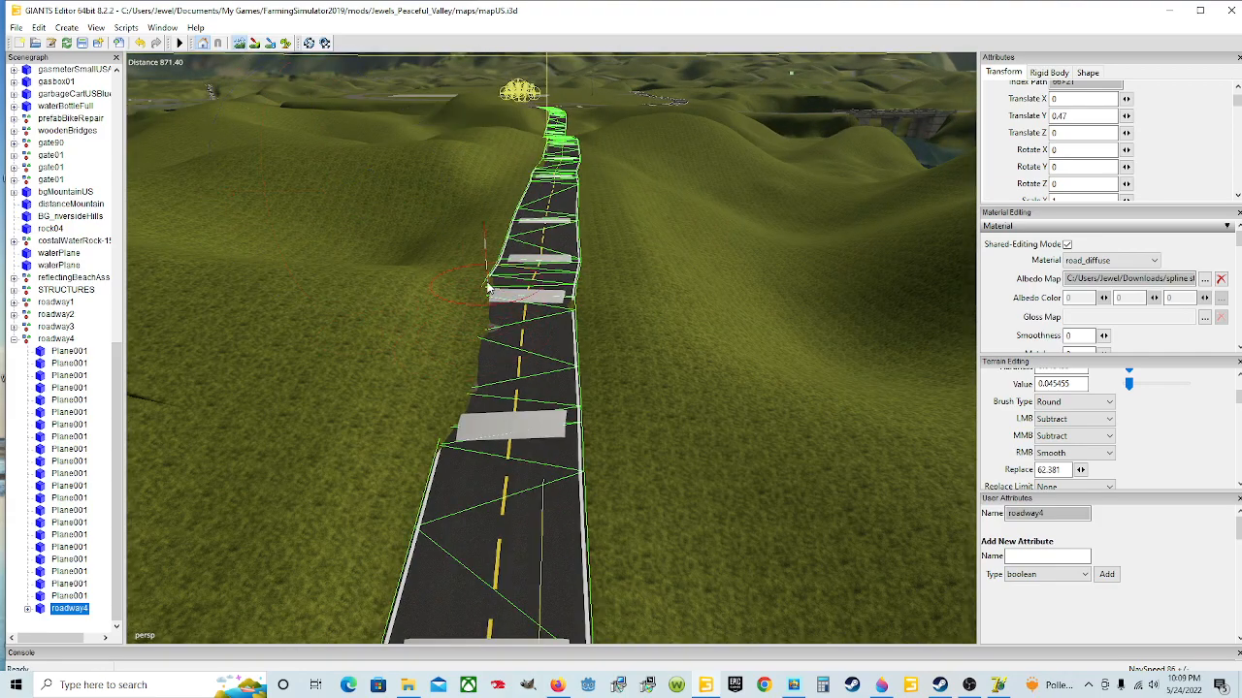
mouse_move(524, 408)
mouse_down()
mouse_move(463, 403)
mouse_move(493, 363)
mouse_move(485, 391)
mouse_move(486, 356)
mouse_up()
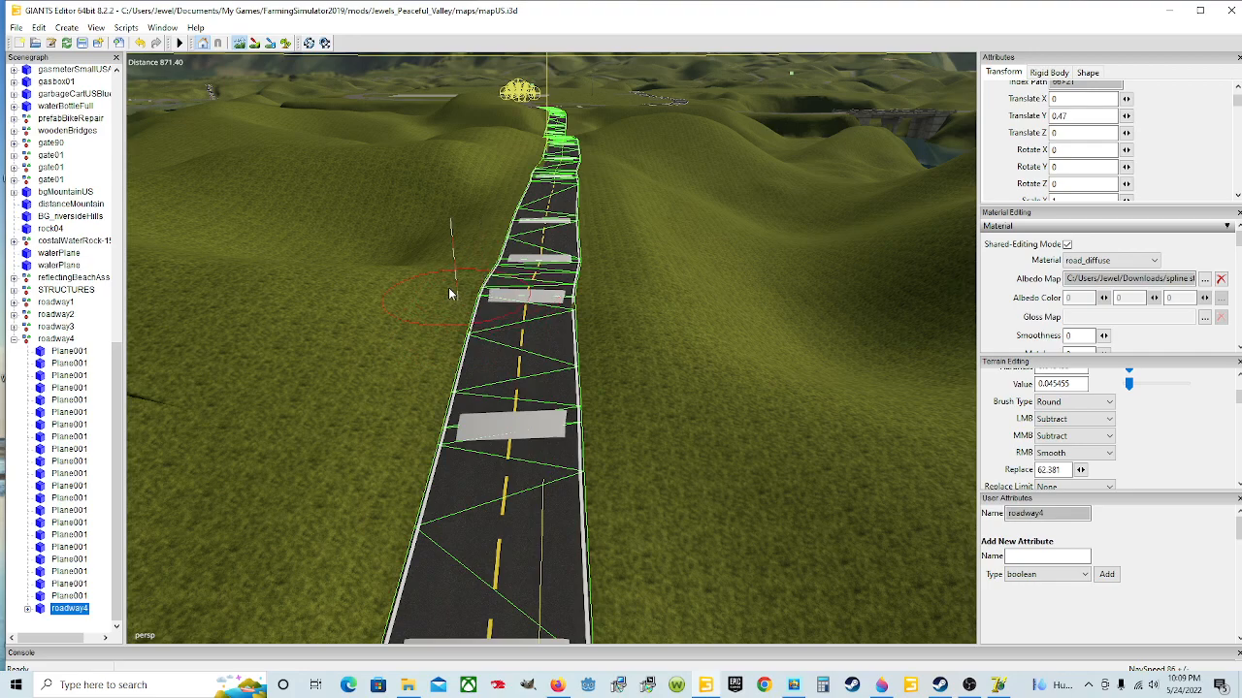
- Subtract the terrain bulging over one edge of roadway4 just before a marker plane farther toward the paved road
click(256, 44)
right_drag(458, 342, 490, 346)
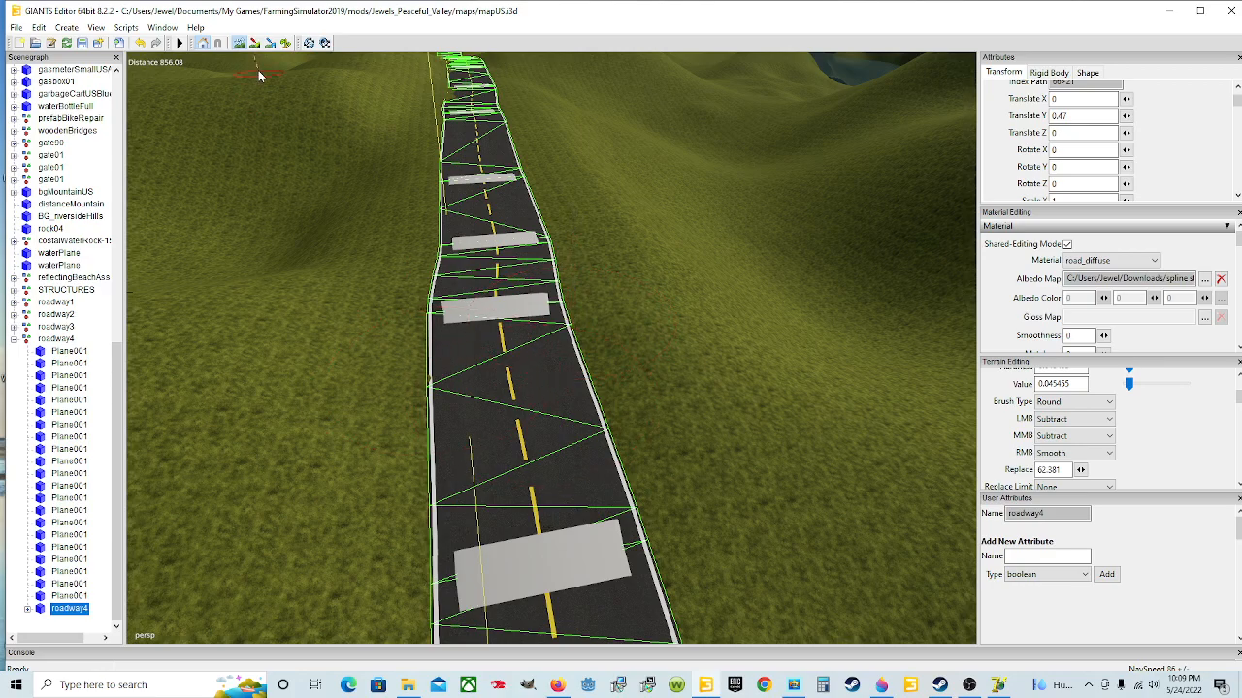
right_drag(247, 56, 398, 269)
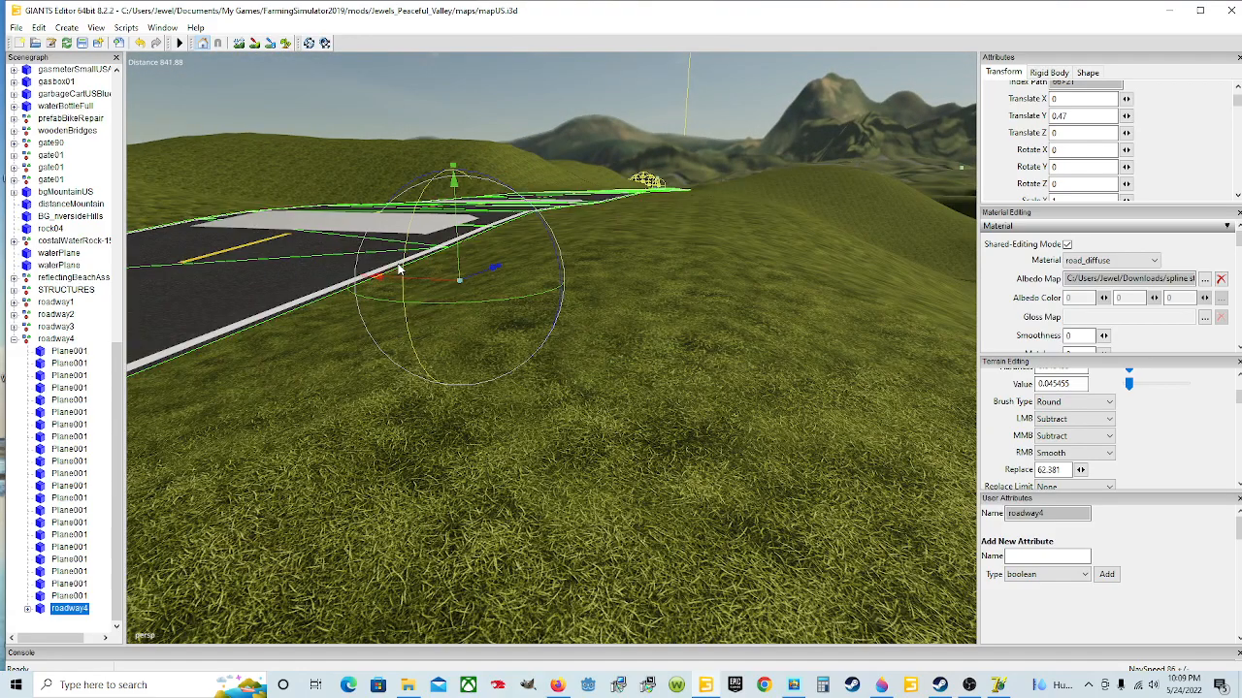
right_drag(456, 409, 745, 384)
right_drag(715, 496, 815, 486)
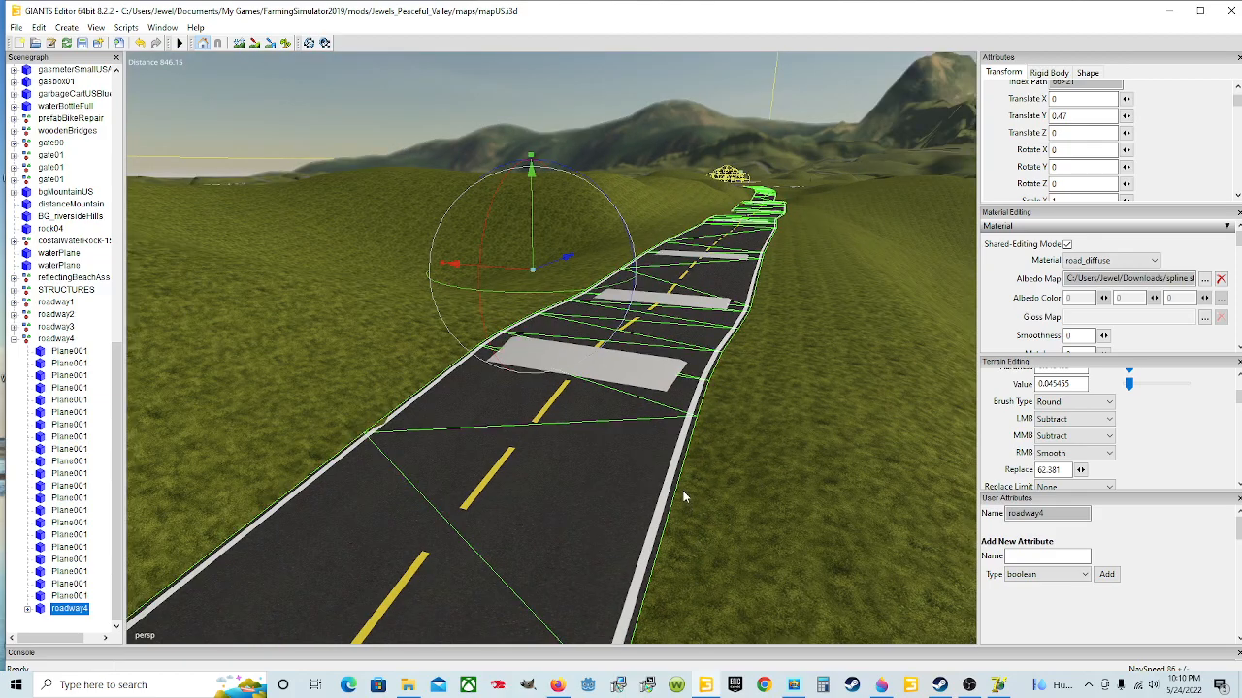
right_drag(739, 313, 665, 528)
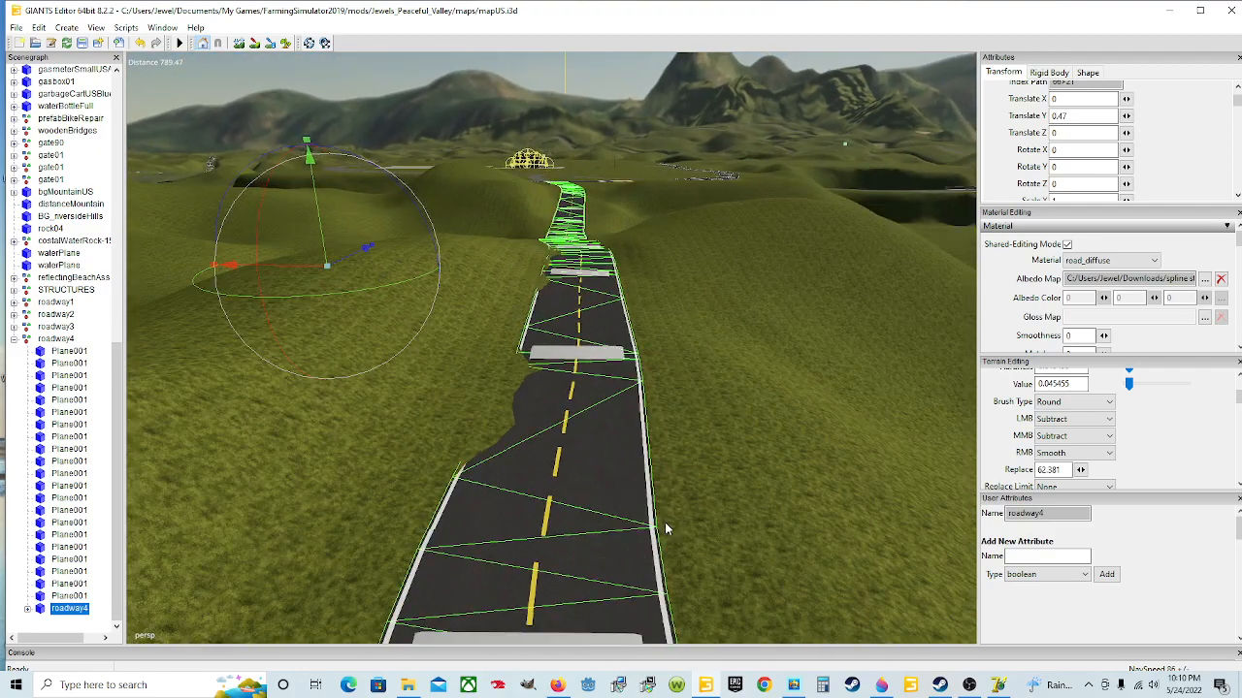
click(239, 43)
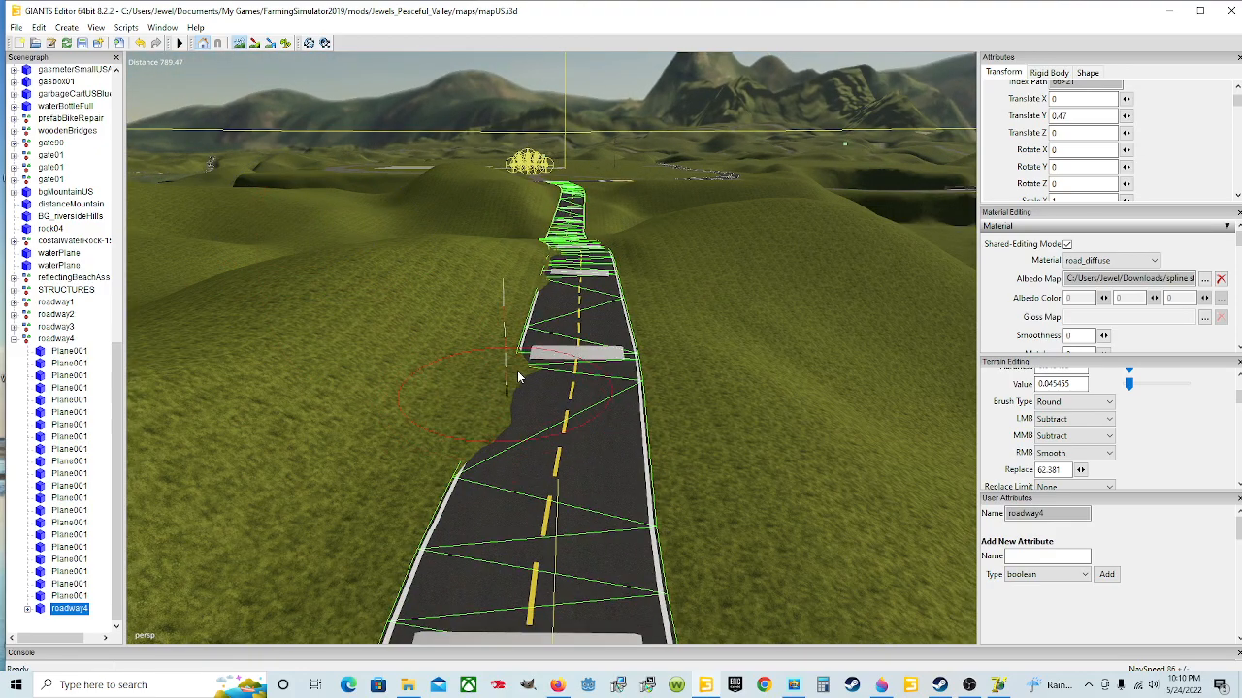
drag(541, 371, 522, 382)
mouse_move(500, 402)
mouse_down()
mouse_move(533, 388)
mouse_move(471, 435)
mouse_move(497, 417)
mouse_move(480, 429)
mouse_move(517, 371)
mouse_up()
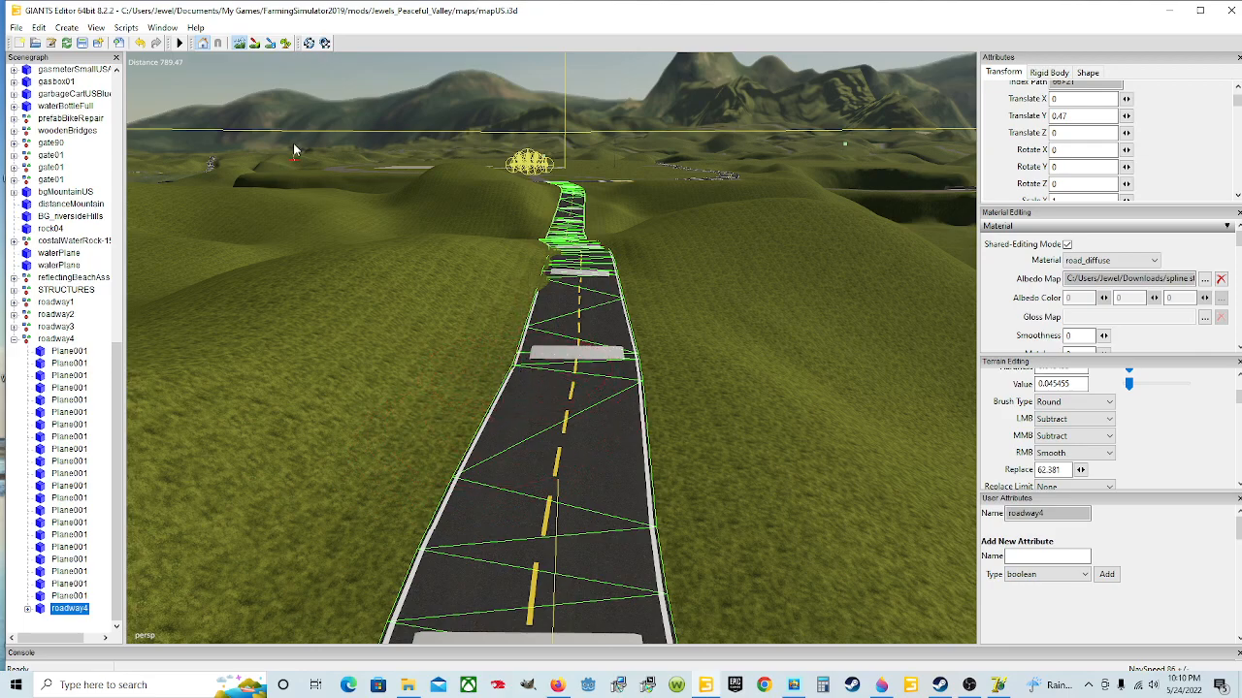
- Lower the terrain over the road edges around the next marker planes and through the bend of roadway4
click(239, 43)
mouse_move(511, 405)
alt+mouse_down()
mouse_move(514, 388)
mouse_move(534, 471)
alt+mouse_up()
scroll(540, 415, up, 2)
click(239, 42)
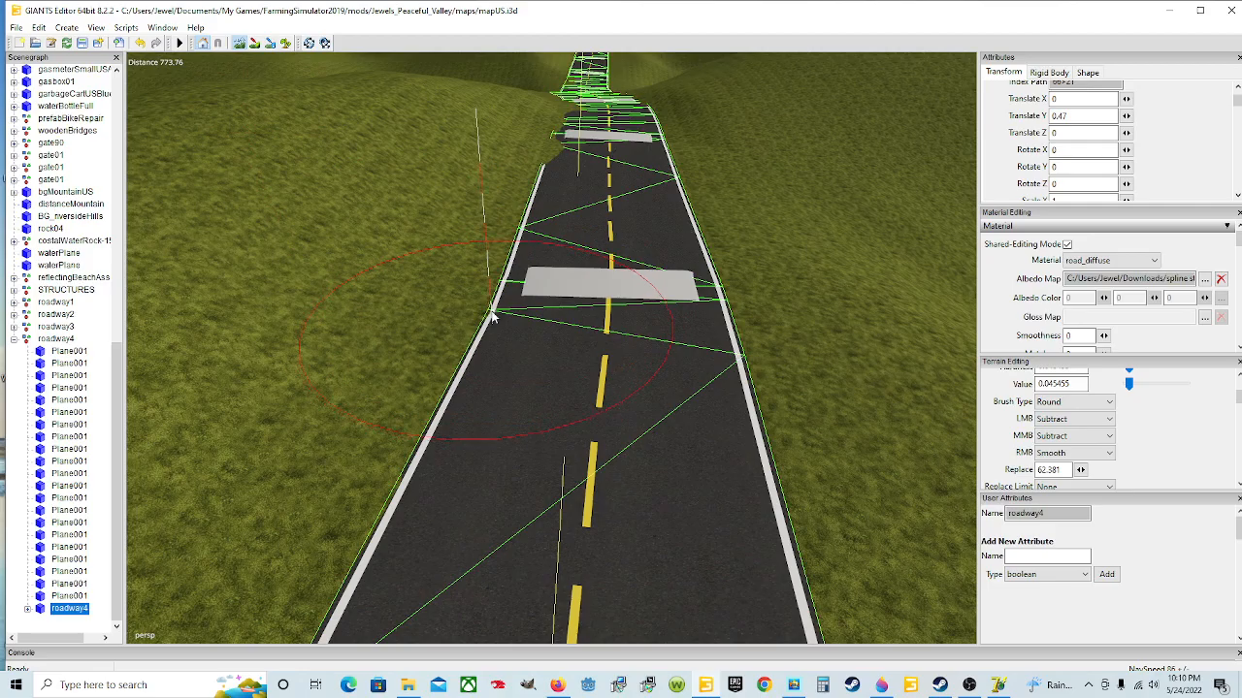
click(239, 42)
right_drag(650, 366, 488, 312)
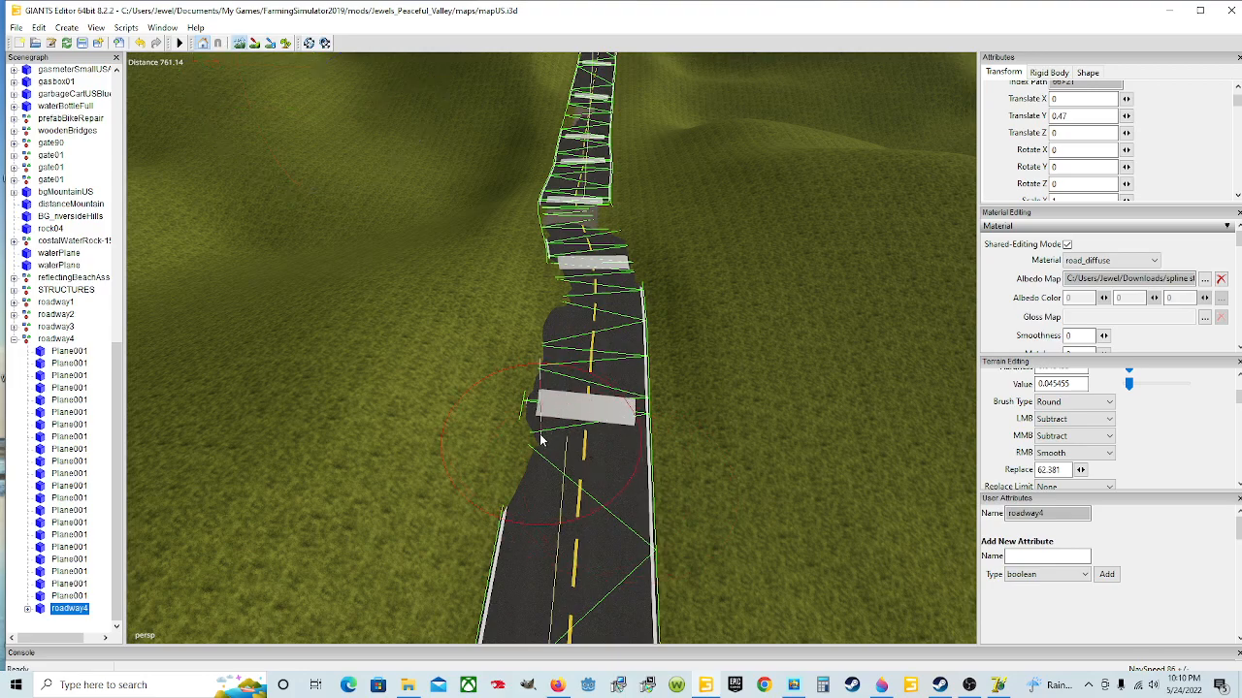
mouse_move(522, 451)
mouse_down()
mouse_move(529, 320)
mouse_move(557, 286)
mouse_move(533, 365)
mouse_move(550, 317)
mouse_move(464, 247)
mouse_up()
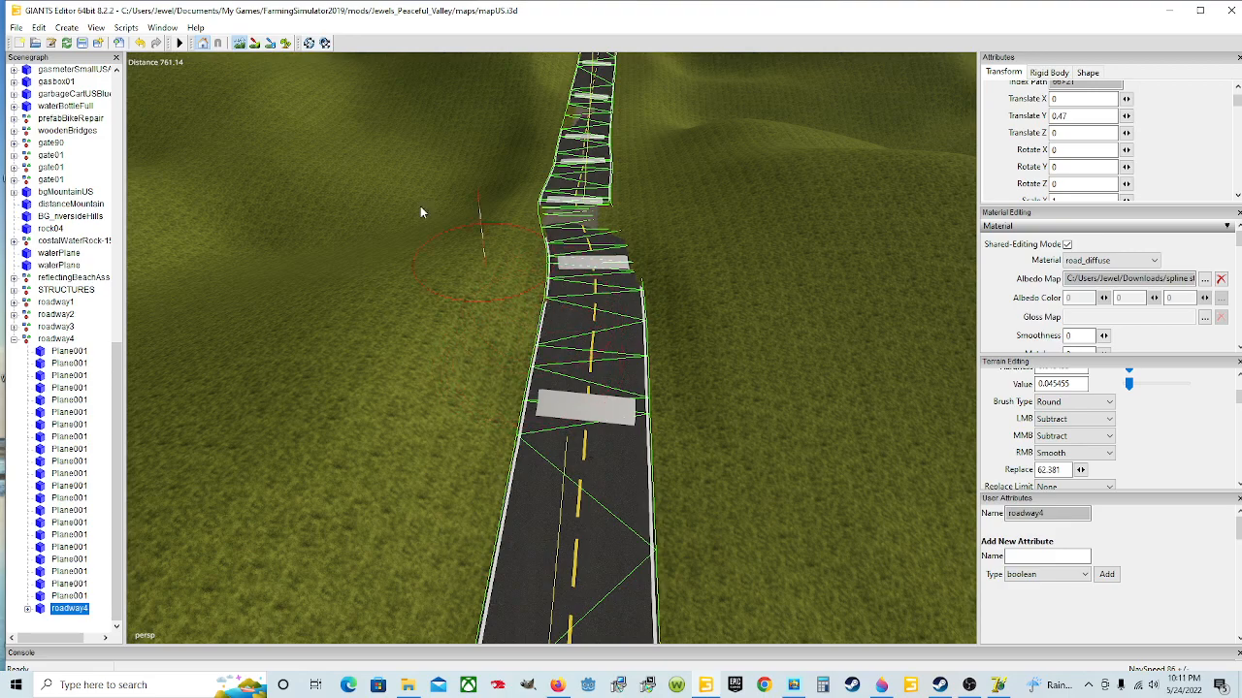
mouse_move(538, 260)
mouse_down()
mouse_move(554, 308)
mouse_move(613, 274)
mouse_move(621, 238)
mouse_move(607, 208)
mouse_move(629, 265)
mouse_up()
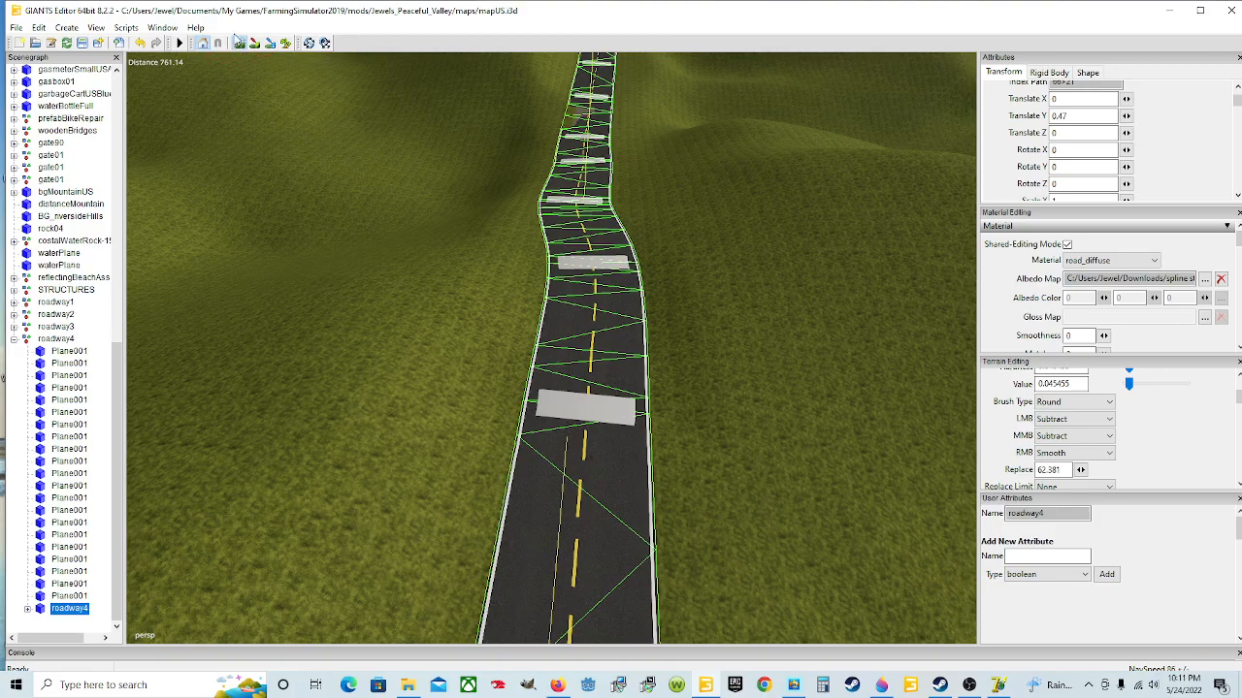
- Lower the ground patch covering the lane and edge line of roadway4 between two marker planes past the bend
alt+drag(595, 266, 596, 244)
scroll(596, 243, up, 2)
alt+drag(603, 328, 611, 165)
scroll(607, 294, up, 4)
scroll(543, 358, up, 3)
scroll(544, 336, up, 2)
alt+drag(544, 335, 494, 331)
scroll(518, 393, up, 3)
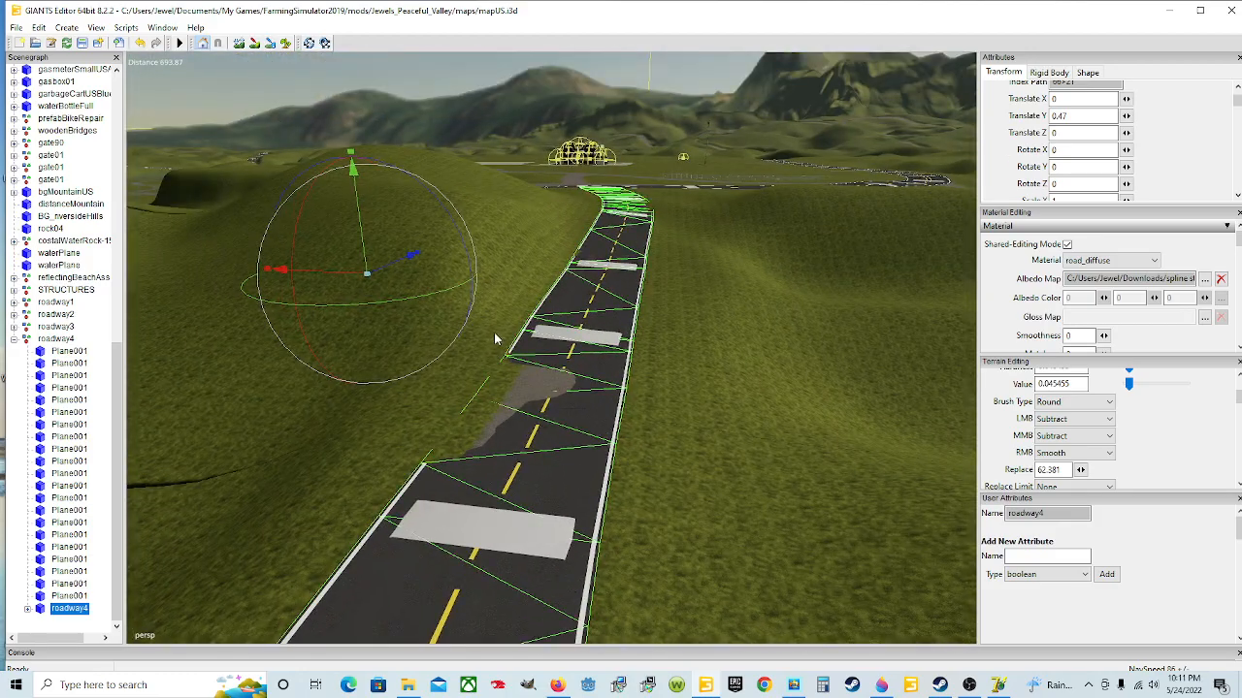
click(239, 43)
mouse_move(512, 411)
mouse_down()
mouse_move(527, 385)
mouse_move(486, 416)
mouse_up()
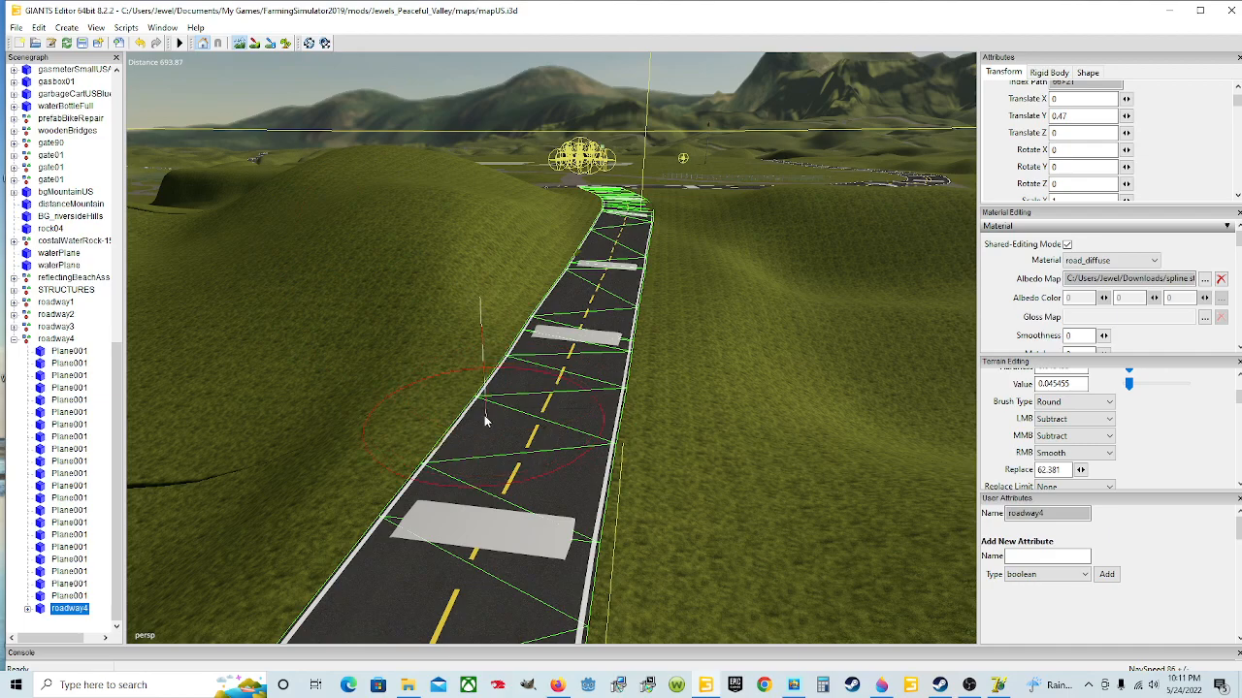
- Remove the small grass bump over roadway4's edge line just beyond the next marker plane
click(238, 44)
mouse_move(557, 456)
alt+mouse_down()
mouse_move(582, 447)
mouse_move(579, 404)
mouse_move(543, 436)
mouse_move(551, 499)
alt+mouse_up()
scroll(544, 436, up, 2)
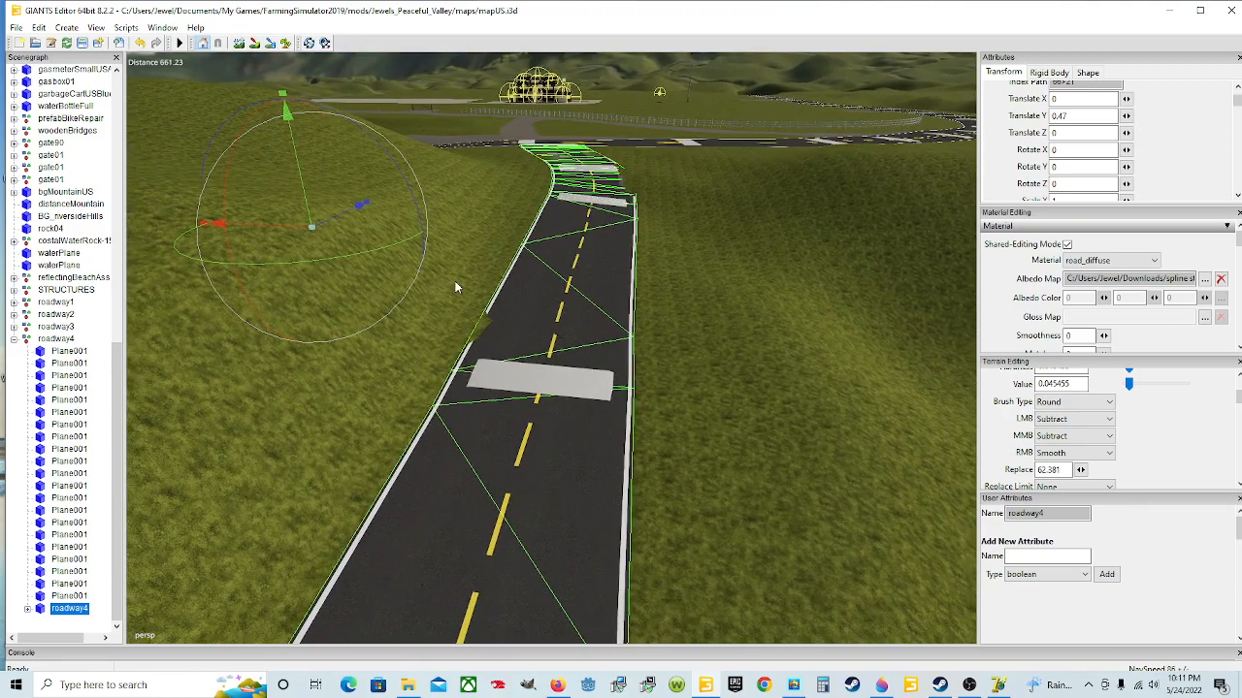
click(239, 43)
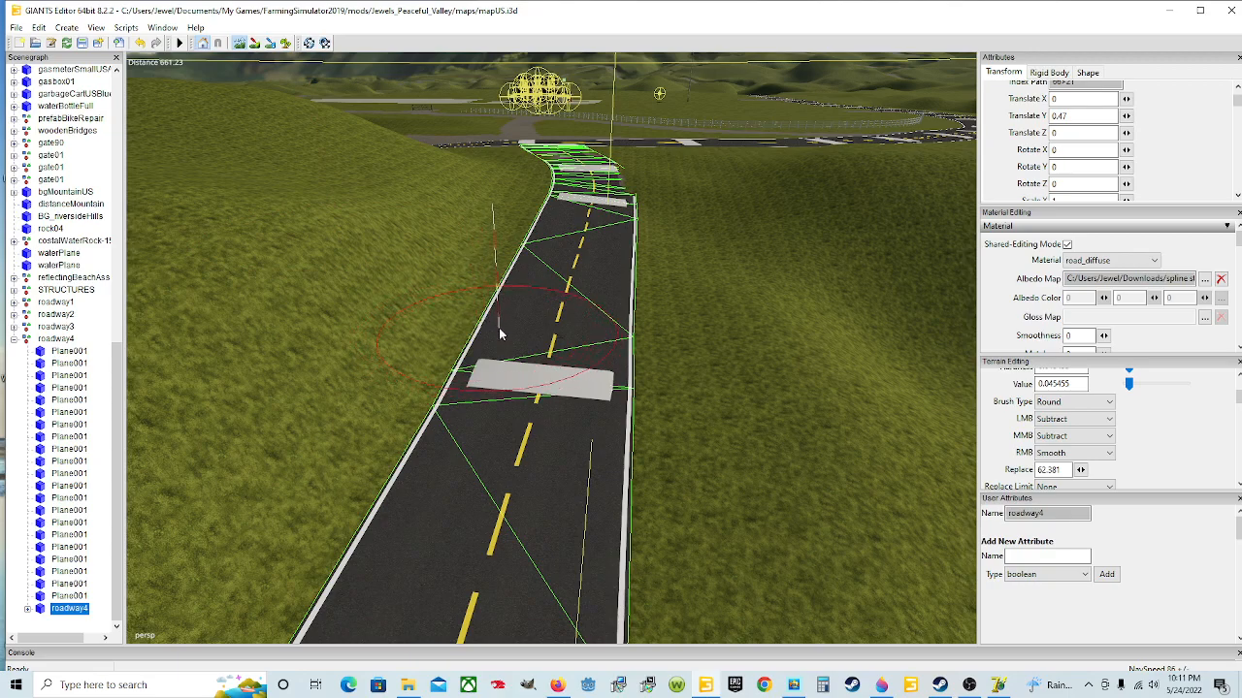
- Lower the terrain covering both edges and the lanes of roadway4 in the final curve before the double-yellow road
click(238, 44)
alt+drag(509, 351, 541, 285)
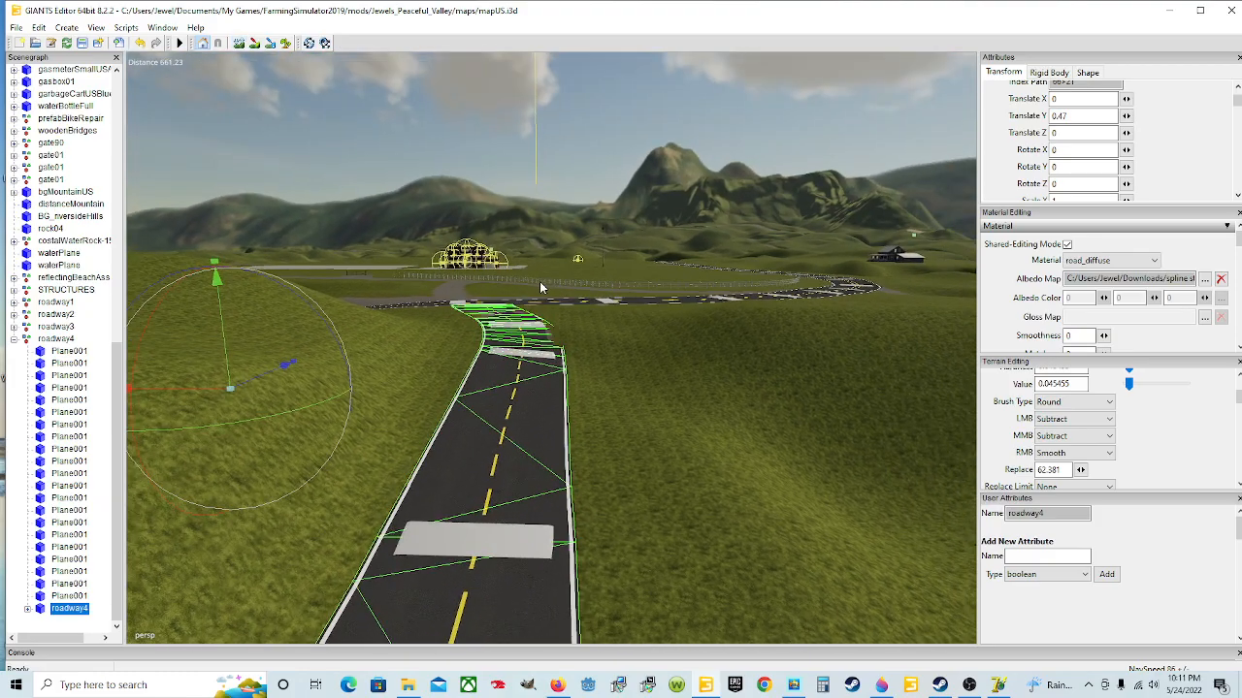
scroll(539, 284, up, 3)
mouse_move(527, 328)
alt+mouse_down()
mouse_move(515, 267)
mouse_move(514, 362)
alt+mouse_up()
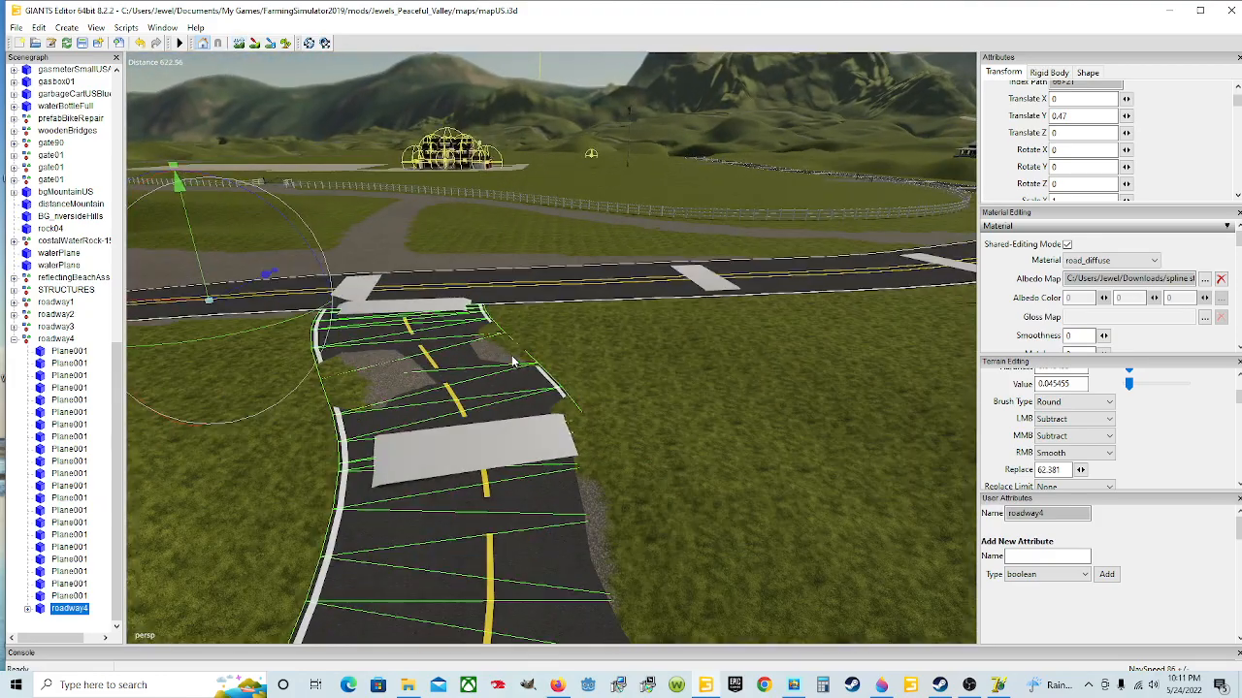
click(239, 44)
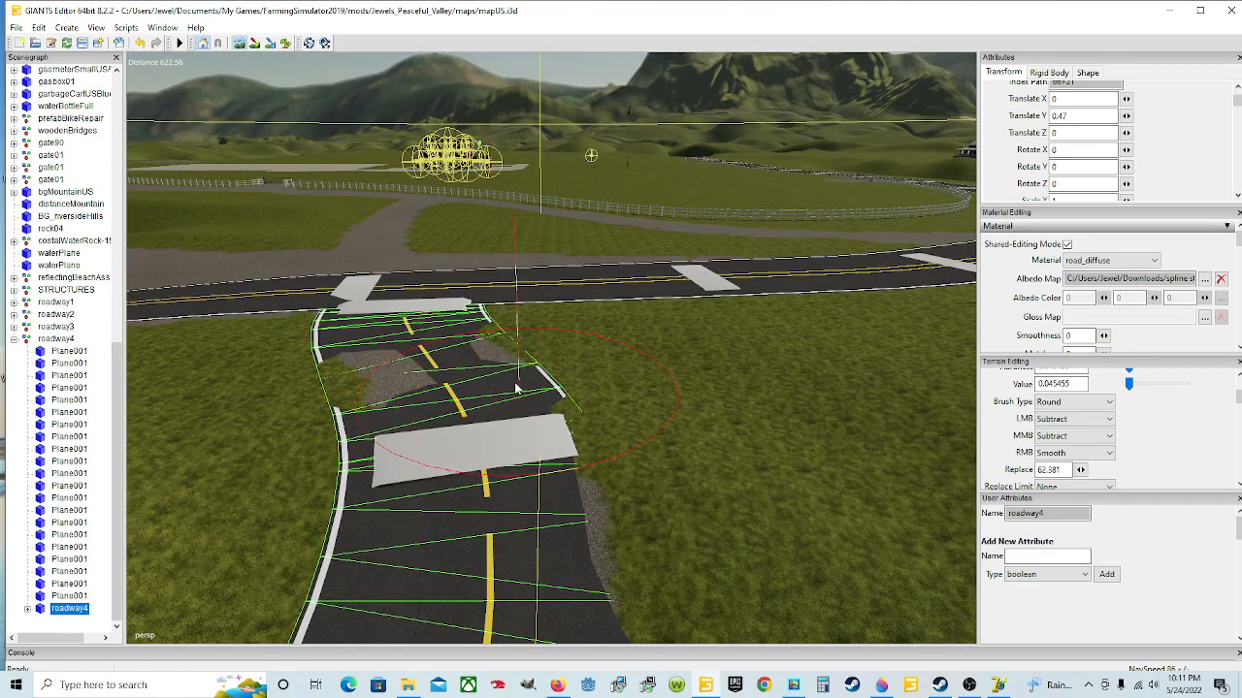
mouse_move(422, 371)
mouse_down()
mouse_move(495, 343)
mouse_move(583, 447)
mouse_move(650, 495)
mouse_move(751, 522)
mouse_move(742, 510)
mouse_move(676, 525)
mouse_move(626, 498)
mouse_move(653, 520)
mouse_up()
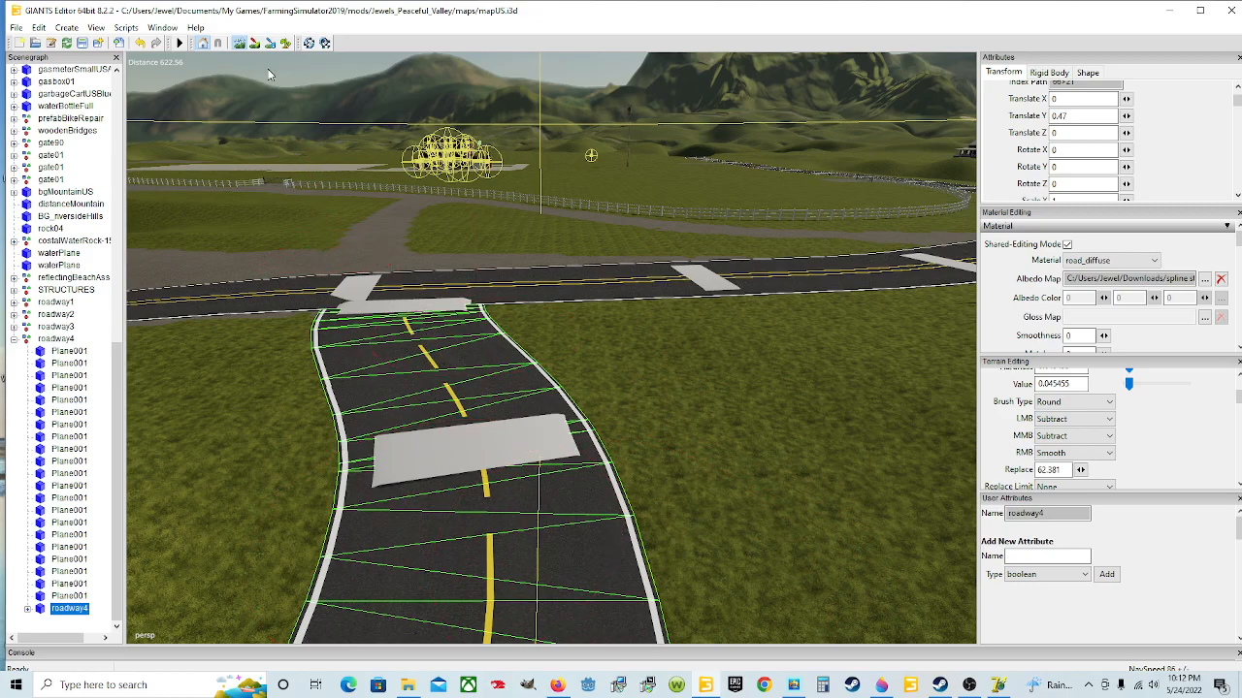
- Nudge the marker plane at the junction slightly toward the double-yellow road, to Translate X -342.749 and Translate Z -463.134
mouse_move(464, 291)
right_down()
mouse_move(540, 382)
mouse_move(518, 233)
mouse_move(543, 363)
mouse_move(620, 290)
mouse_move(355, 344)
mouse_move(475, 349)
mouse_move(441, 337)
mouse_move(433, 312)
mouse_move(410, 382)
mouse_move(488, 379)
mouse_move(524, 346)
mouse_move(415, 362)
mouse_move(637, 334)
mouse_move(398, 378)
mouse_move(518, 346)
mouse_move(501, 349)
mouse_move(388, 392)
mouse_move(483, 392)
mouse_move(460, 389)
mouse_move(453, 367)
mouse_move(524, 388)
mouse_move(589, 383)
mouse_move(596, 347)
mouse_move(622, 354)
mouse_move(609, 384)
mouse_move(666, 411)
mouse_move(560, 423)
mouse_move(502, 409)
mouse_move(564, 402)
mouse_move(507, 393)
mouse_move(538, 386)
mouse_move(517, 380)
right_up()
scroll(536, 403, up, 3)
scroll(530, 339, up, 5)
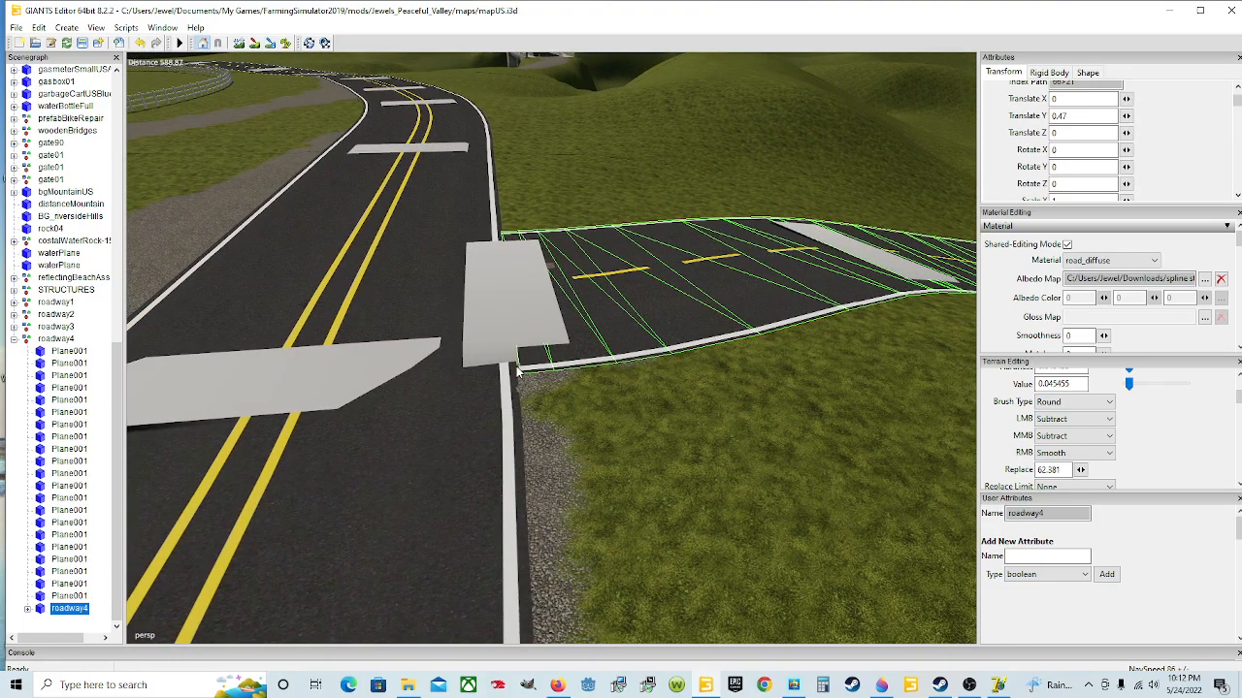
click(511, 320)
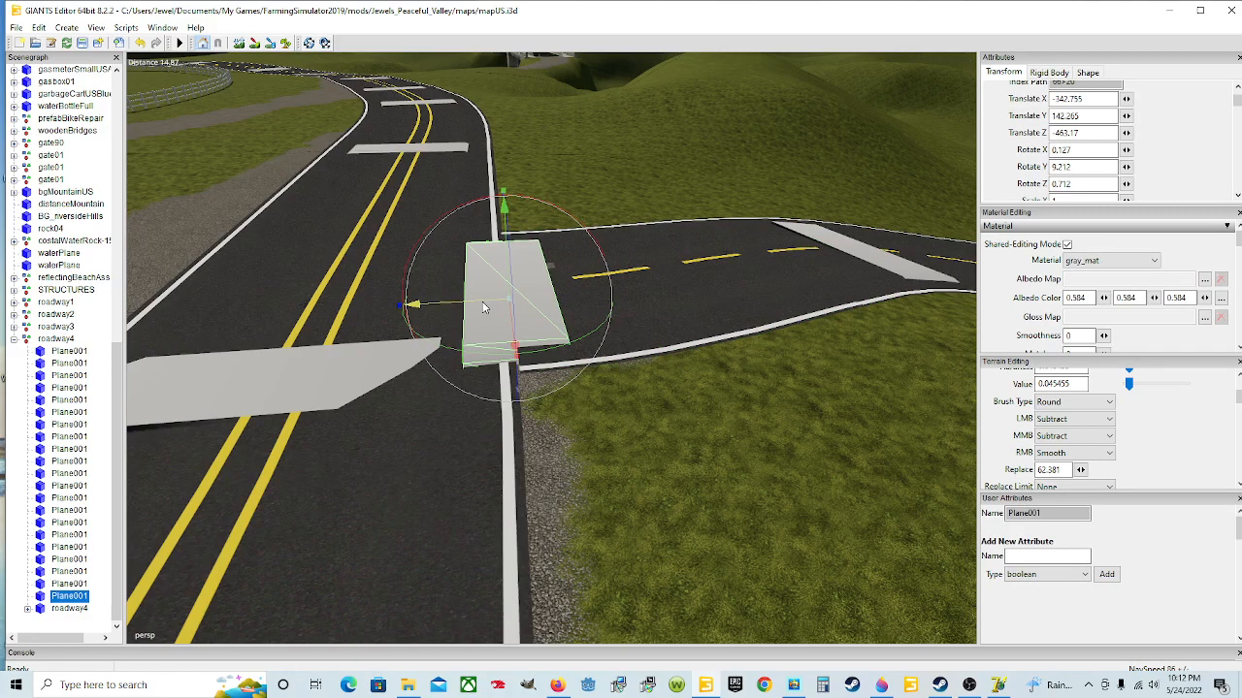
drag(483, 308, 480, 301)
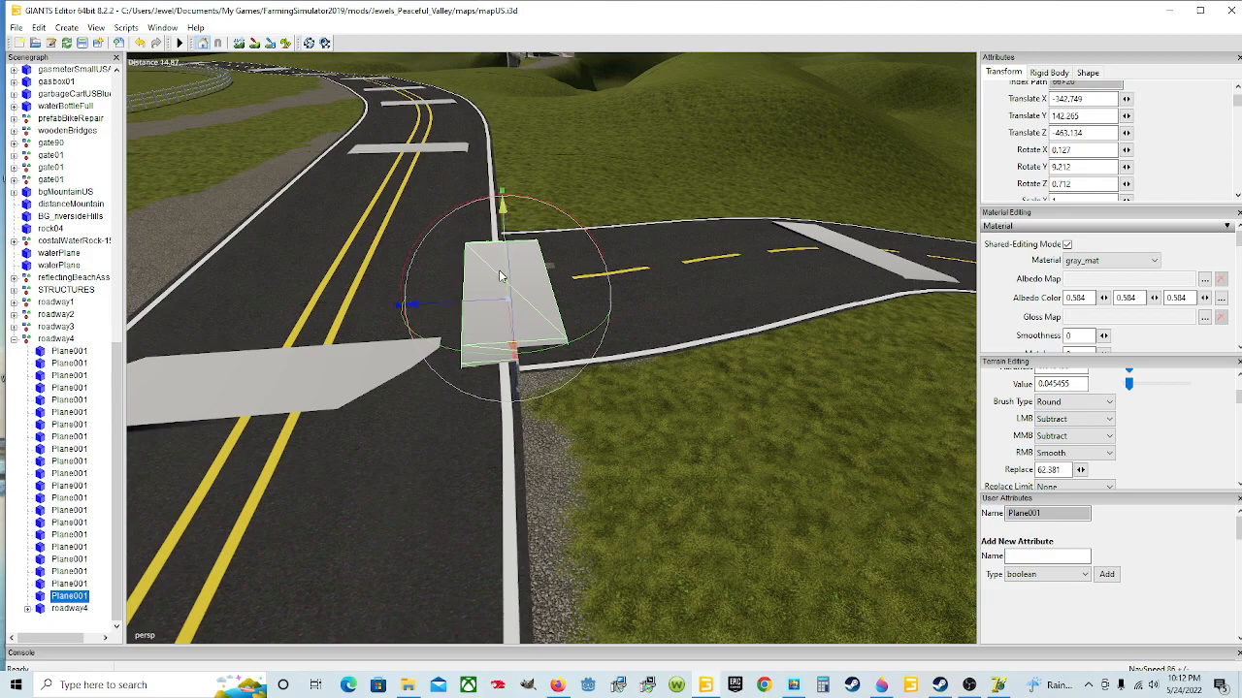
- Try Translate Y values of 0.45, 0.43 and 0.40 on the roadway4 mesh at the junction, and restore it to 0.47
scroll(467, 397, down, 6)
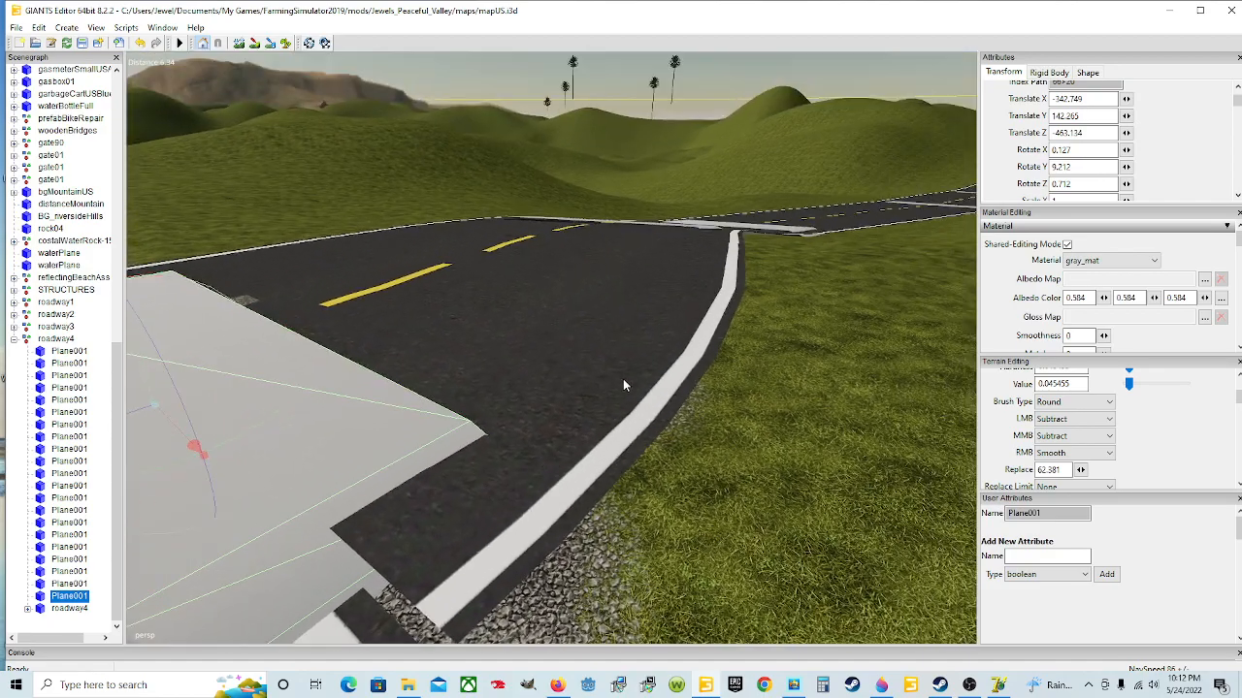
right_drag(624, 385, 617, 417)
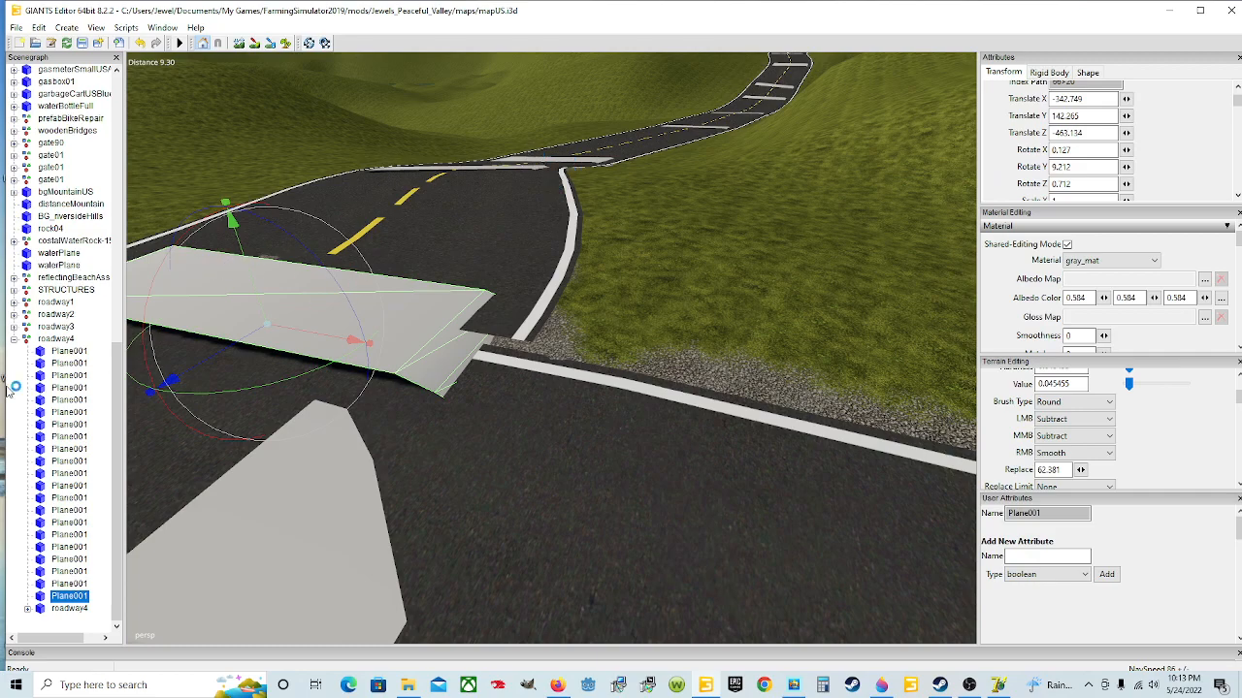
click(45, 342)
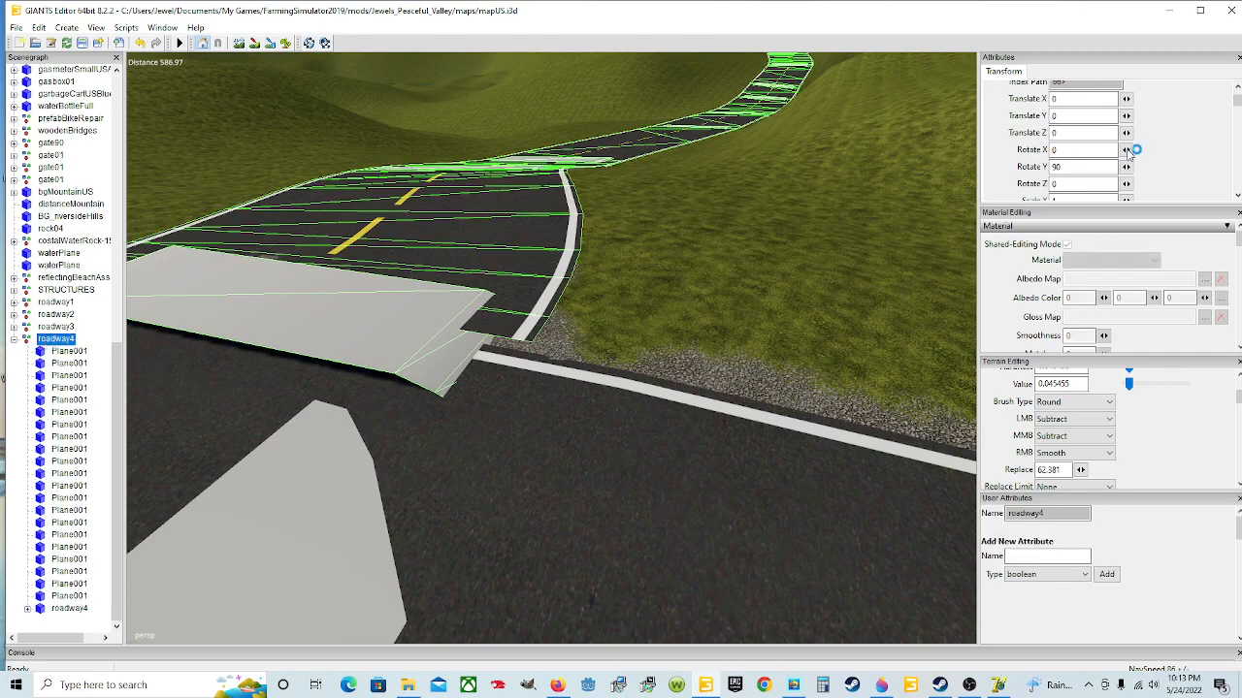
scroll(1076, 152, up, 2)
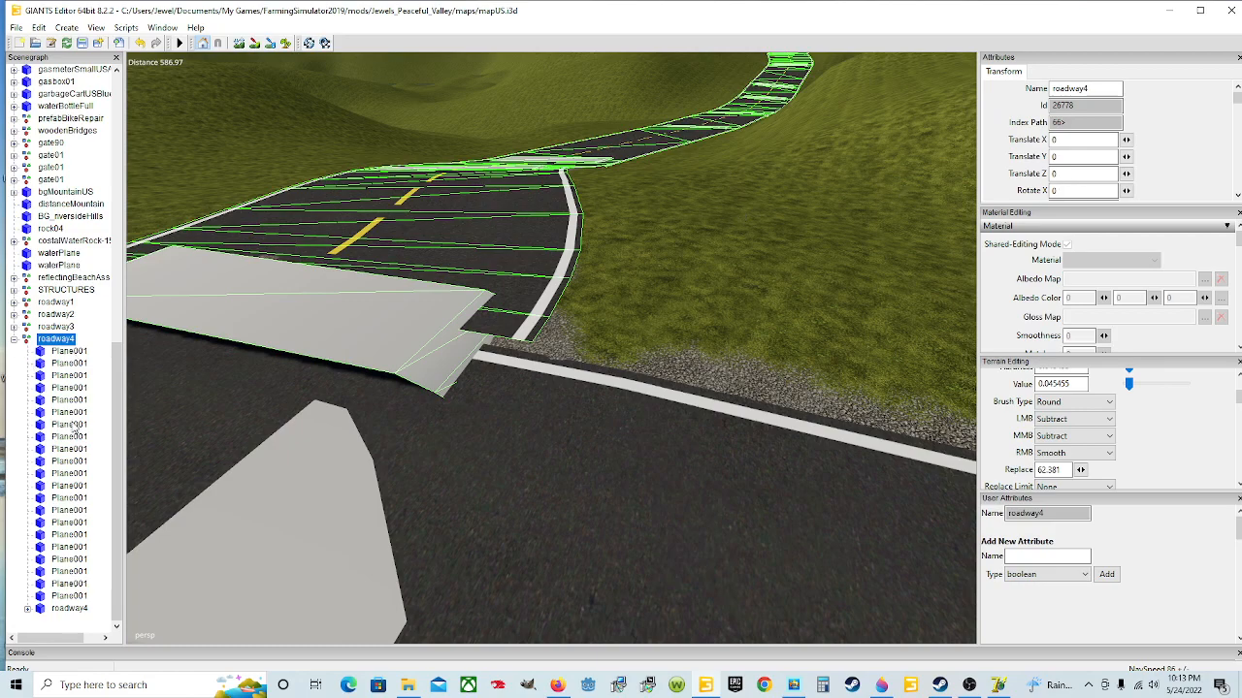
click(70, 609)
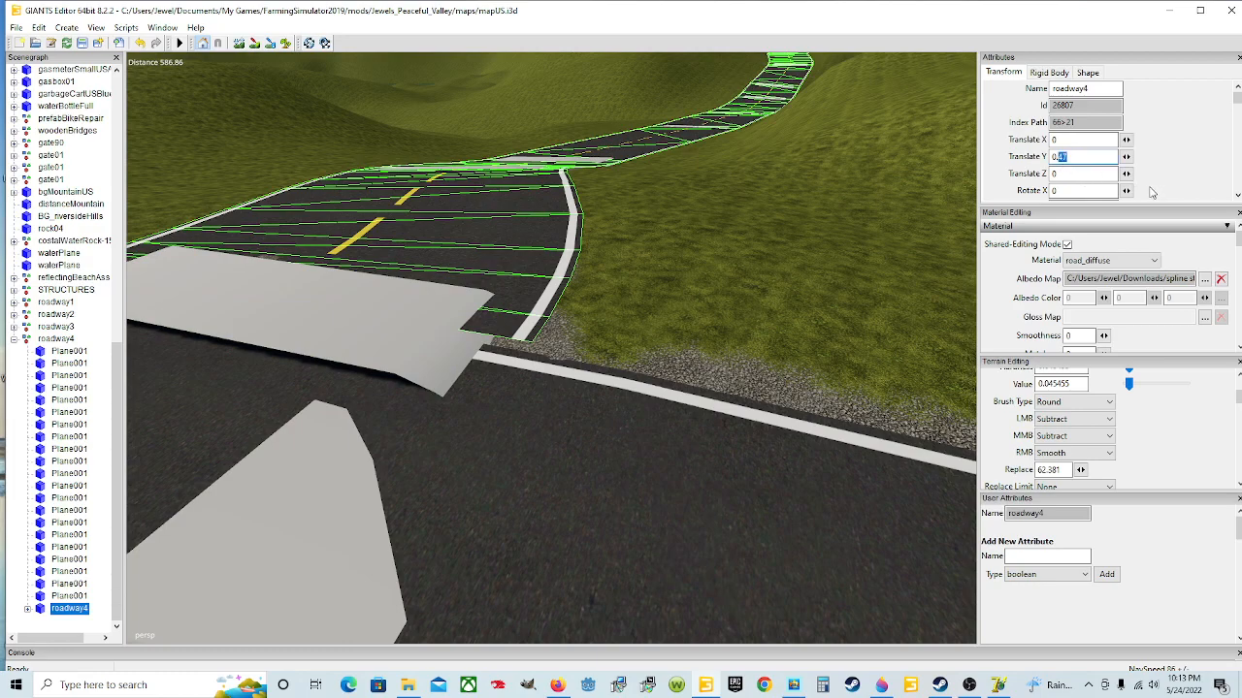
text(0.45)
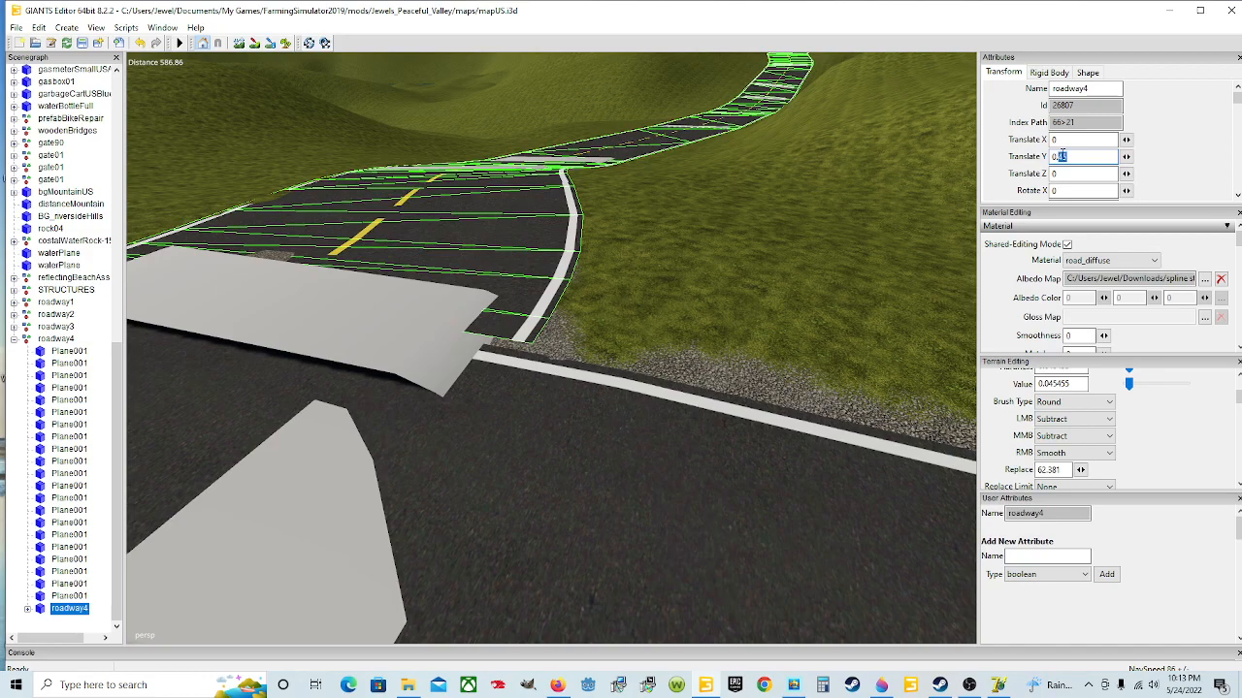
text(43)
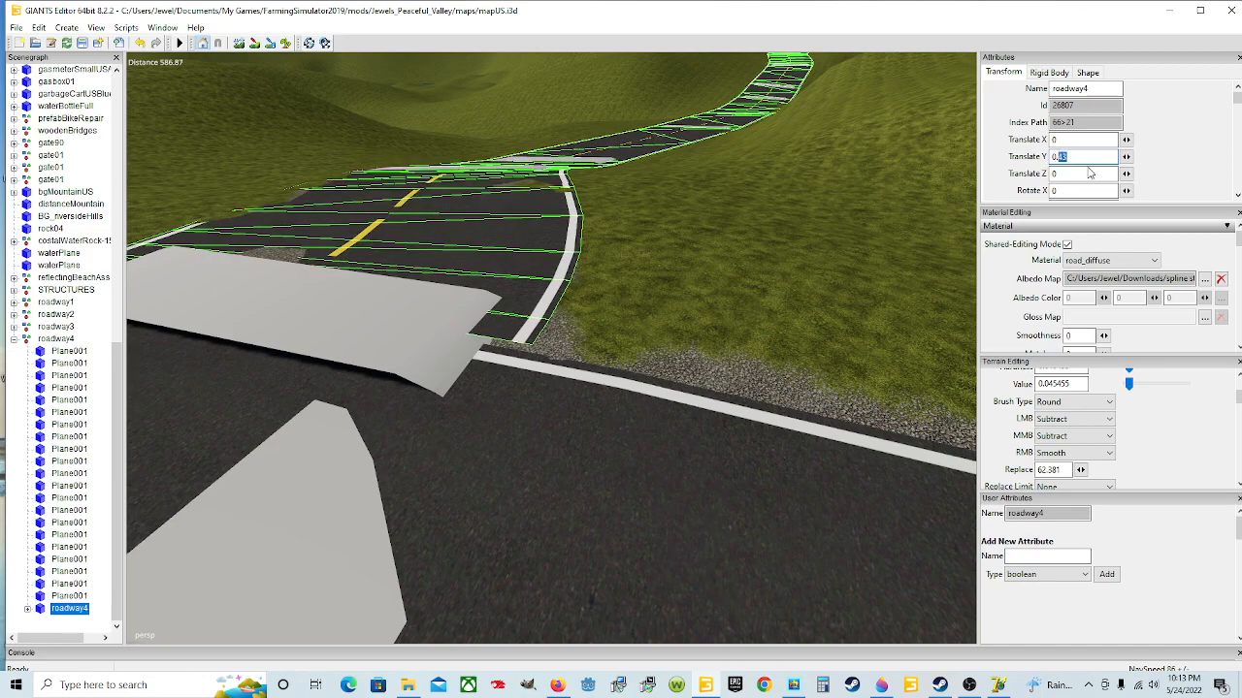
text(0.4)
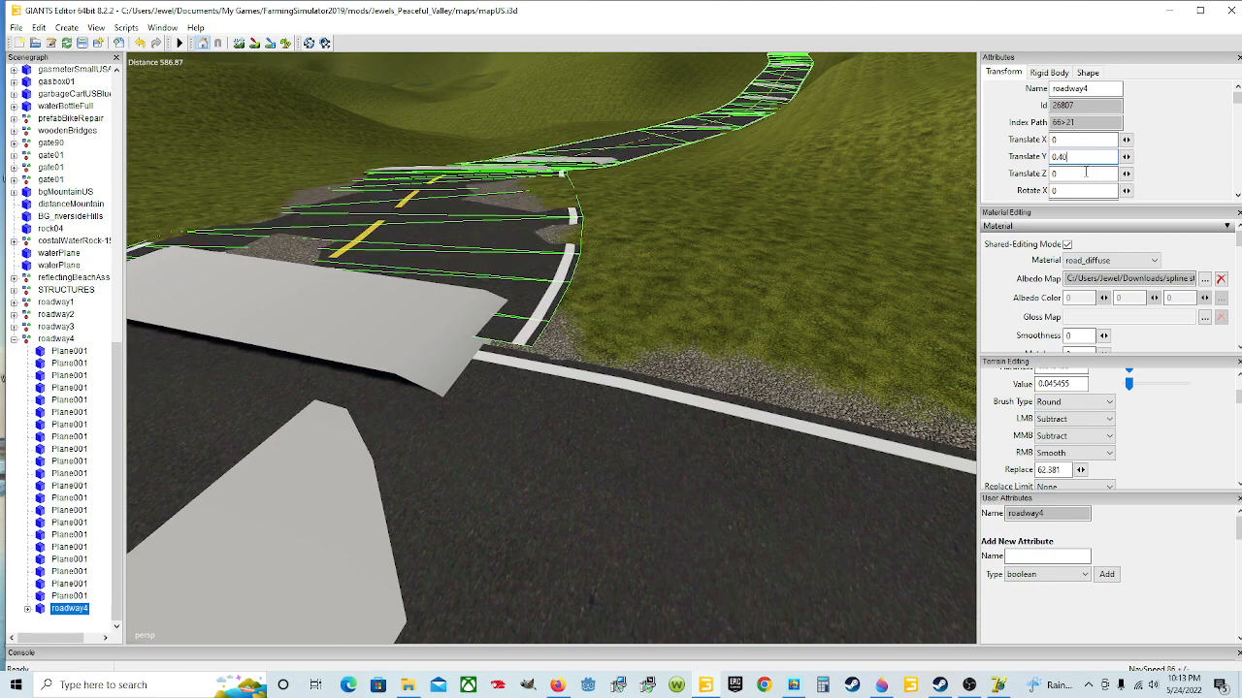
text(7)
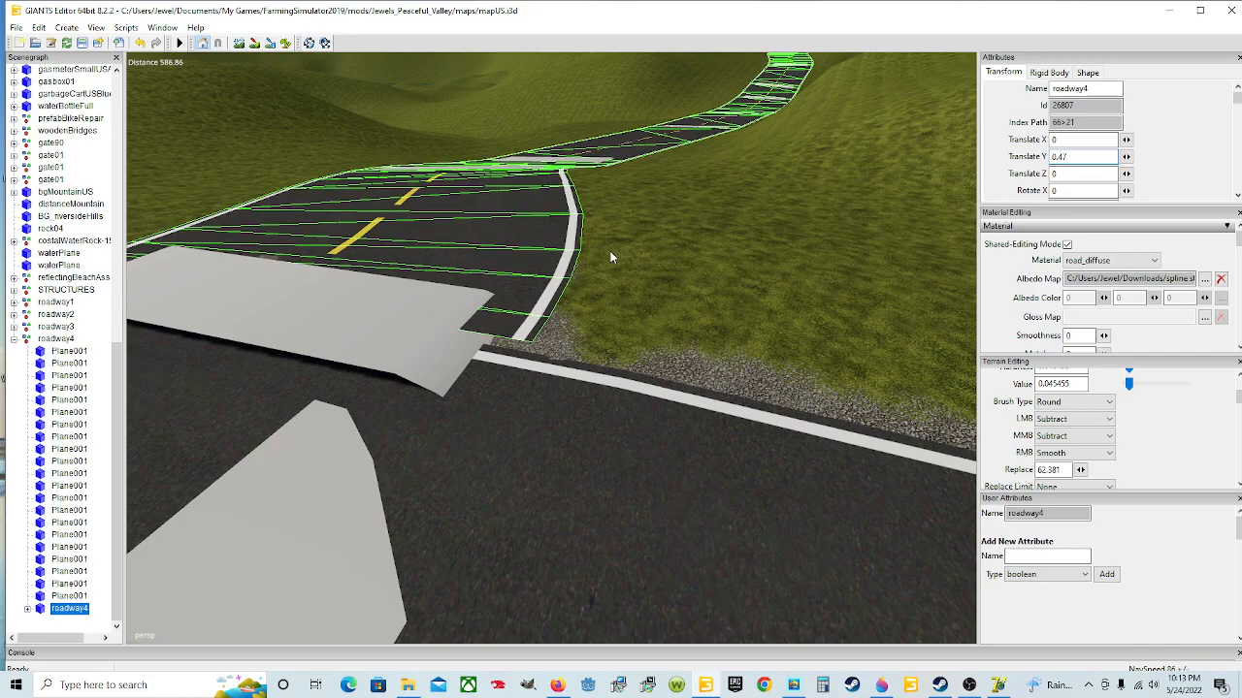
- Select the roadway1 mesh to compare its Translate Y with roadway4, and inspect how both roads meet at the junction
right_drag(598, 259, 720, 300)
click(652, 297)
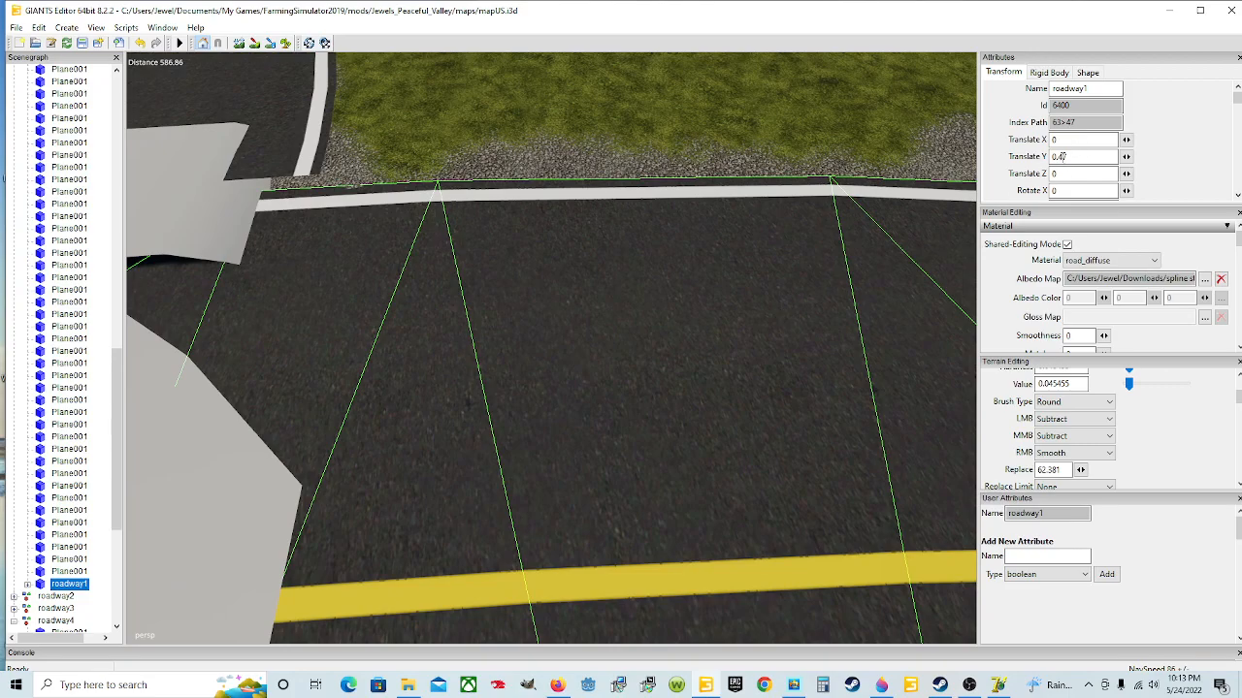
alt+drag(723, 289, 473, 250)
scroll(662, 227, up, 3)
scroll(474, 251, down, 3)
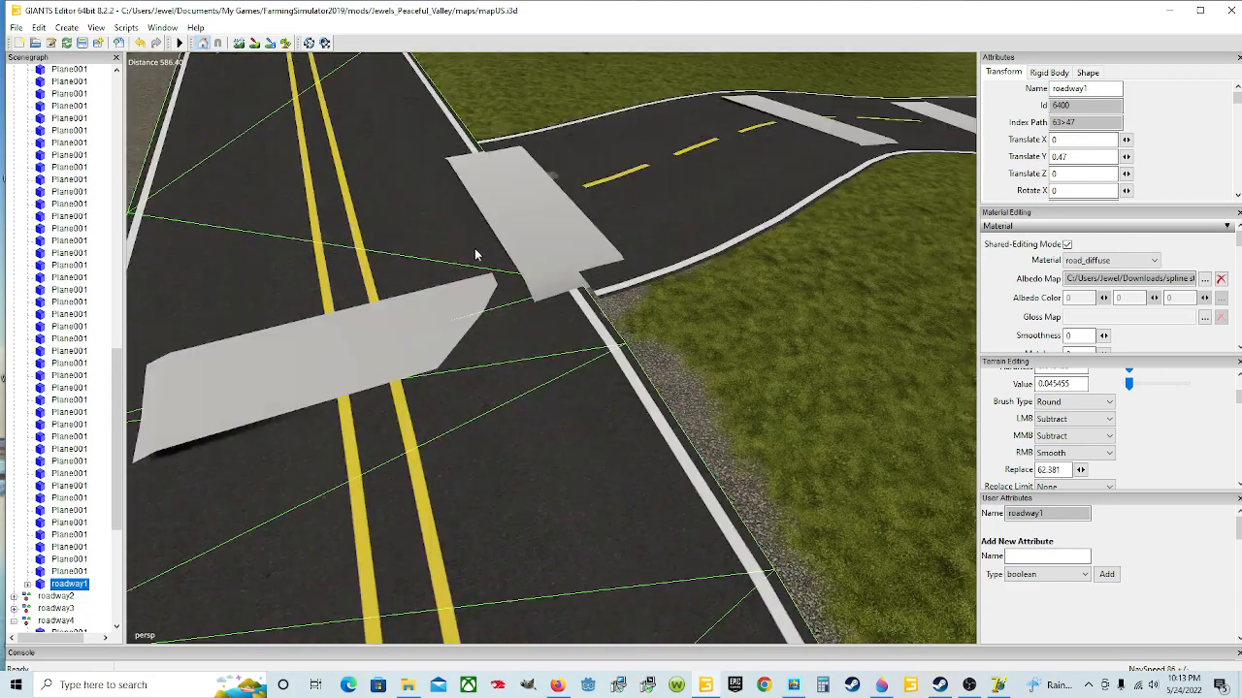
alt+drag(588, 284, 764, 278)
scroll(510, 222, up, 5)
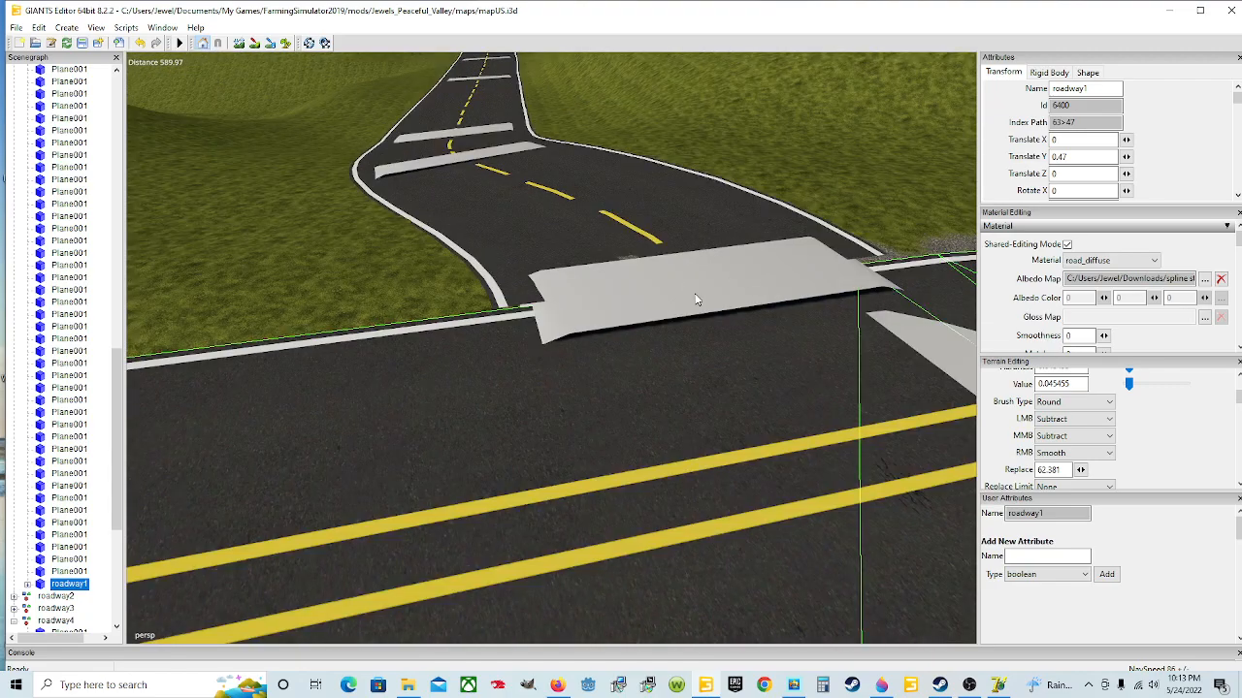
- Lower the marker plane at the junction with the double-yellow road to Translate Y 142.203
alt+drag(692, 335, 714, 321)
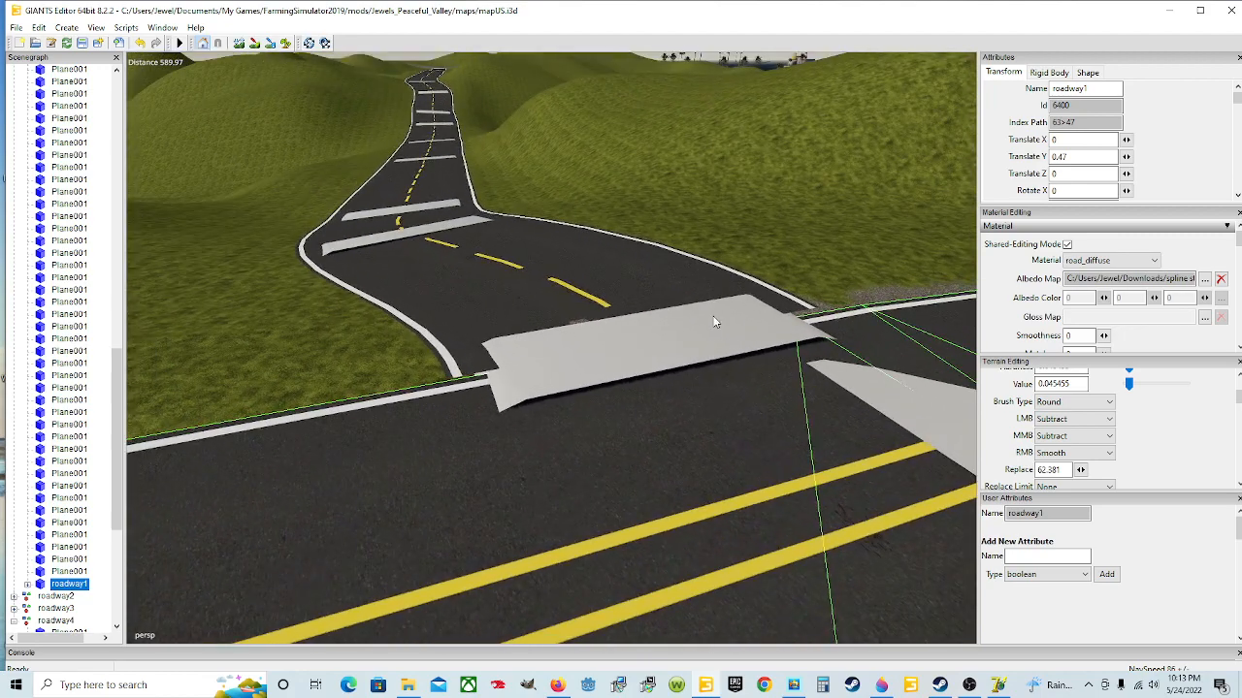
click(691, 334)
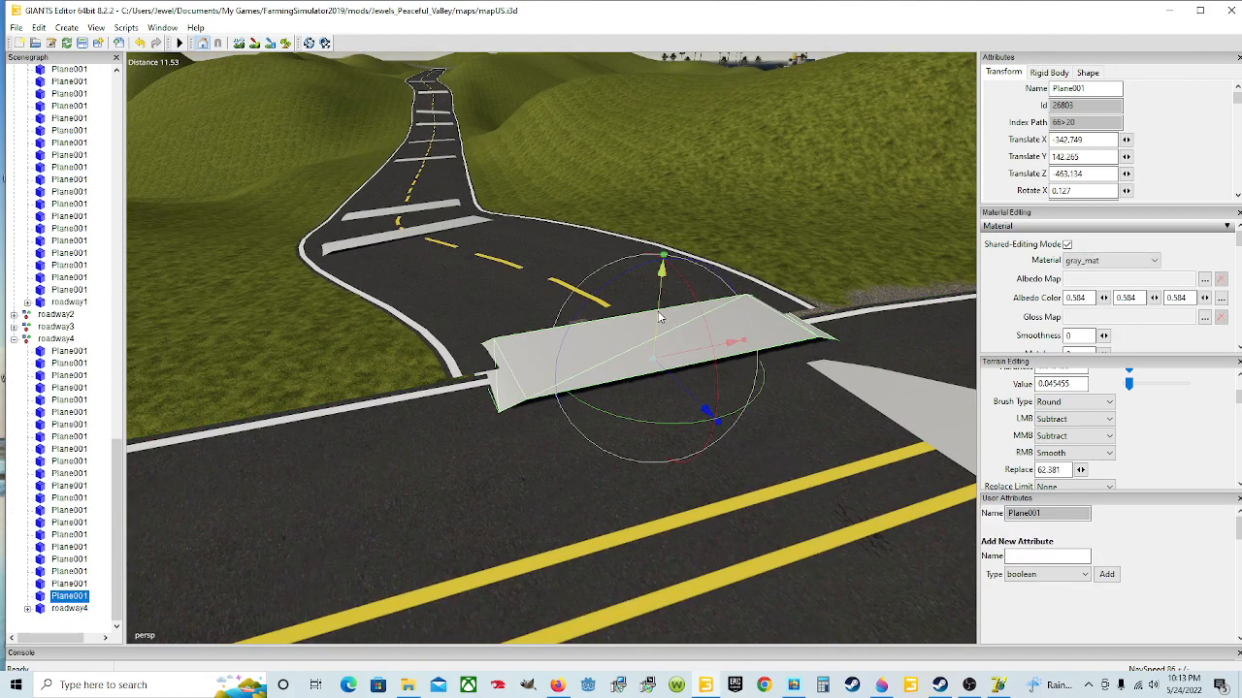
drag(659, 317, 657, 321)
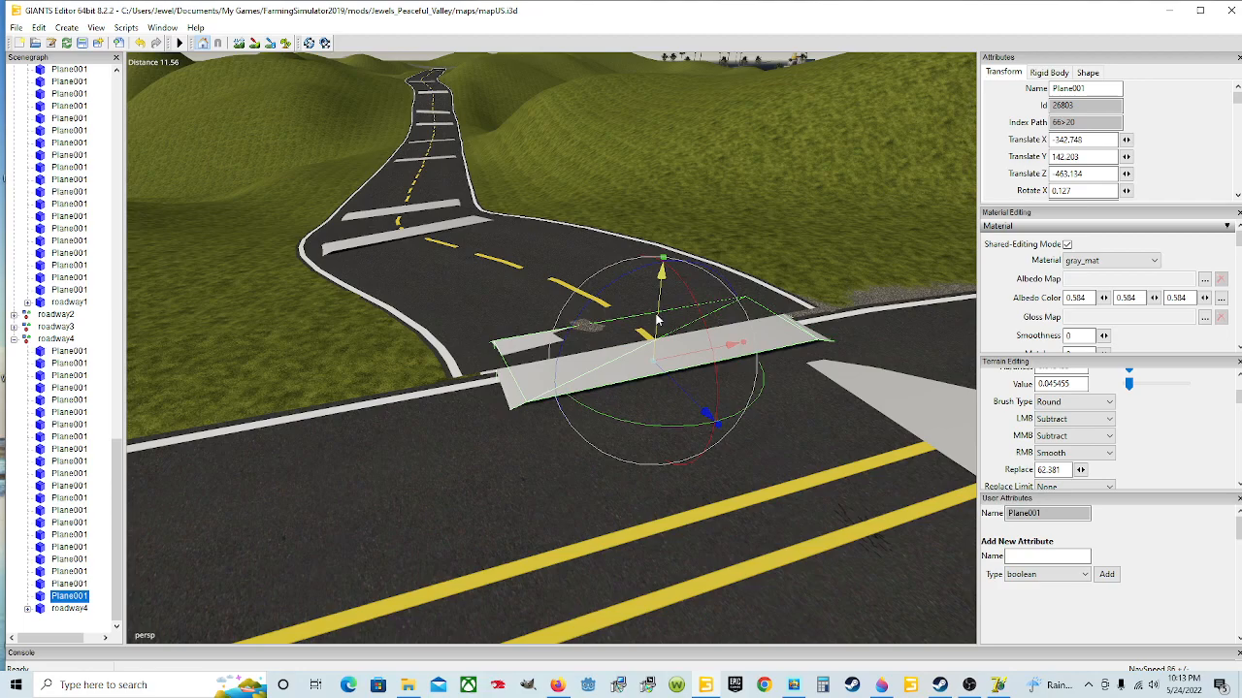
- Examine the lowered marker plane and how the roadway4 surface and edge lines meet the double-yellow road, up close and from several angles
mouse_move(656, 320)
alt+mouse_down()
mouse_move(592, 335)
mouse_move(751, 284)
mouse_move(648, 322)
alt+mouse_up()
scroll(593, 335, up, 3)
scroll(754, 285, down, 2)
scroll(648, 322, down, 4)
alt+drag(720, 351, 563, 363)
scroll(778, 320, up, 3)
scroll(676, 347, down, 3)
scroll(799, 330, up, 5)
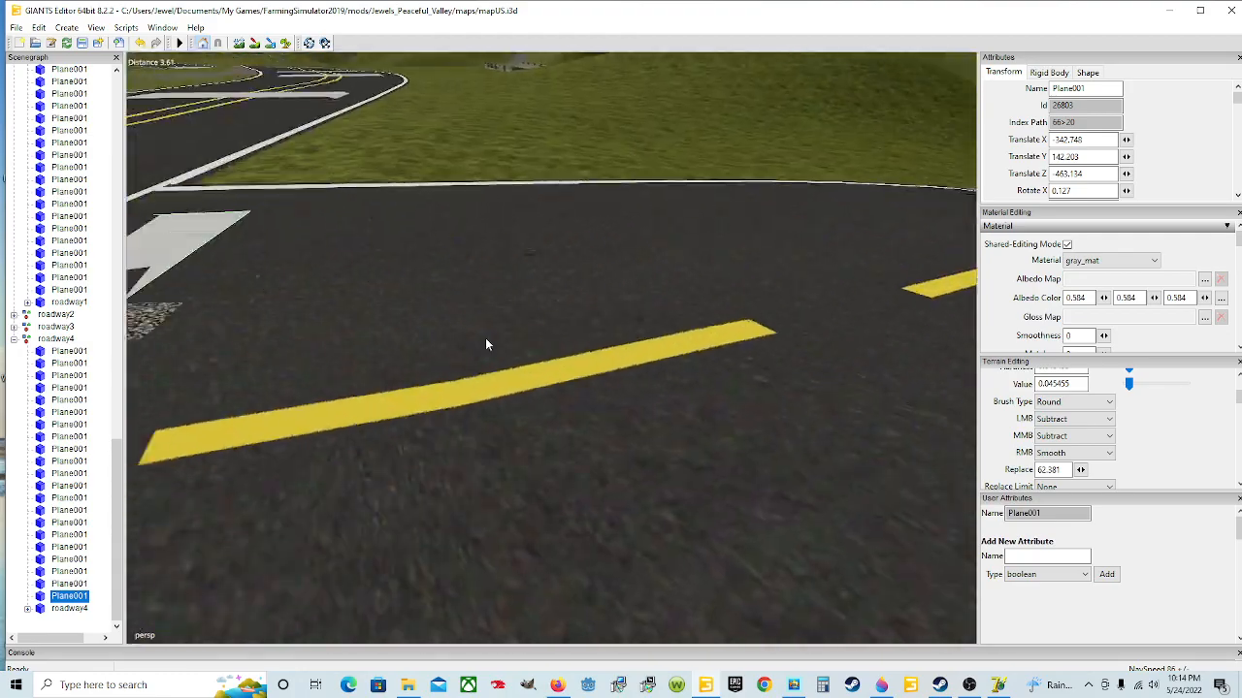
scroll(485, 344, down, 5)
scroll(492, 346, down, 2)
scroll(520, 359, up, 1)
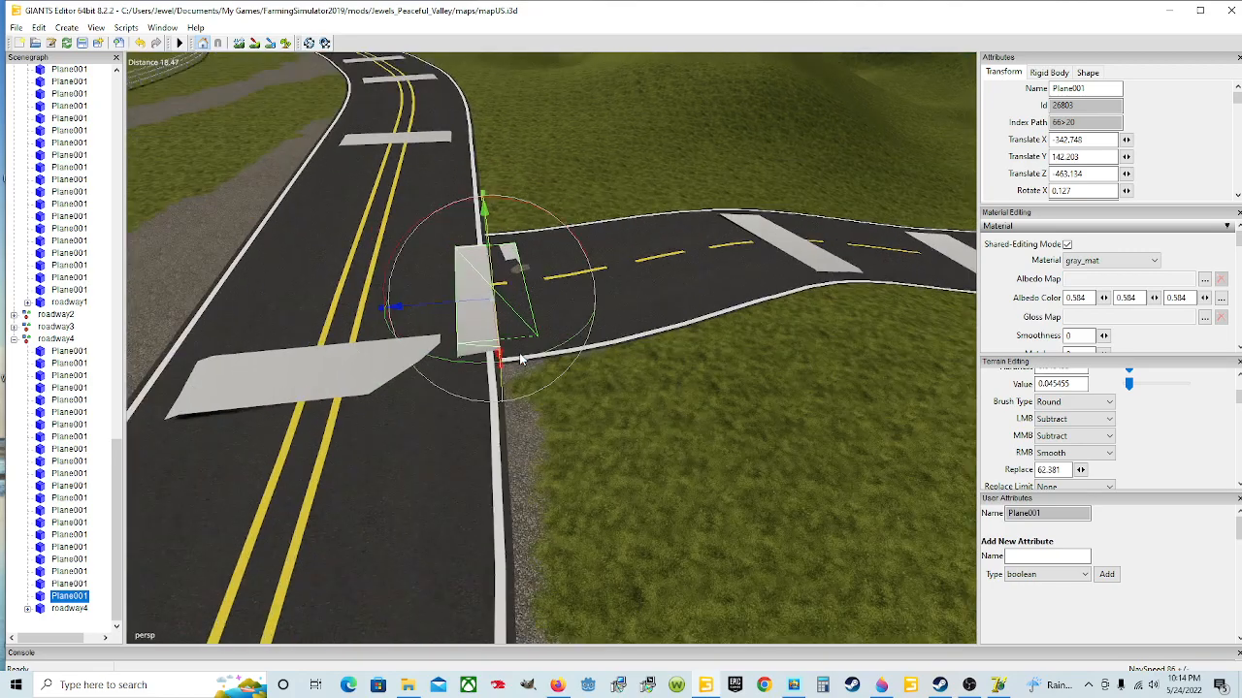
scroll(506, 356, up, 6)
scroll(506, 356, down, 4)
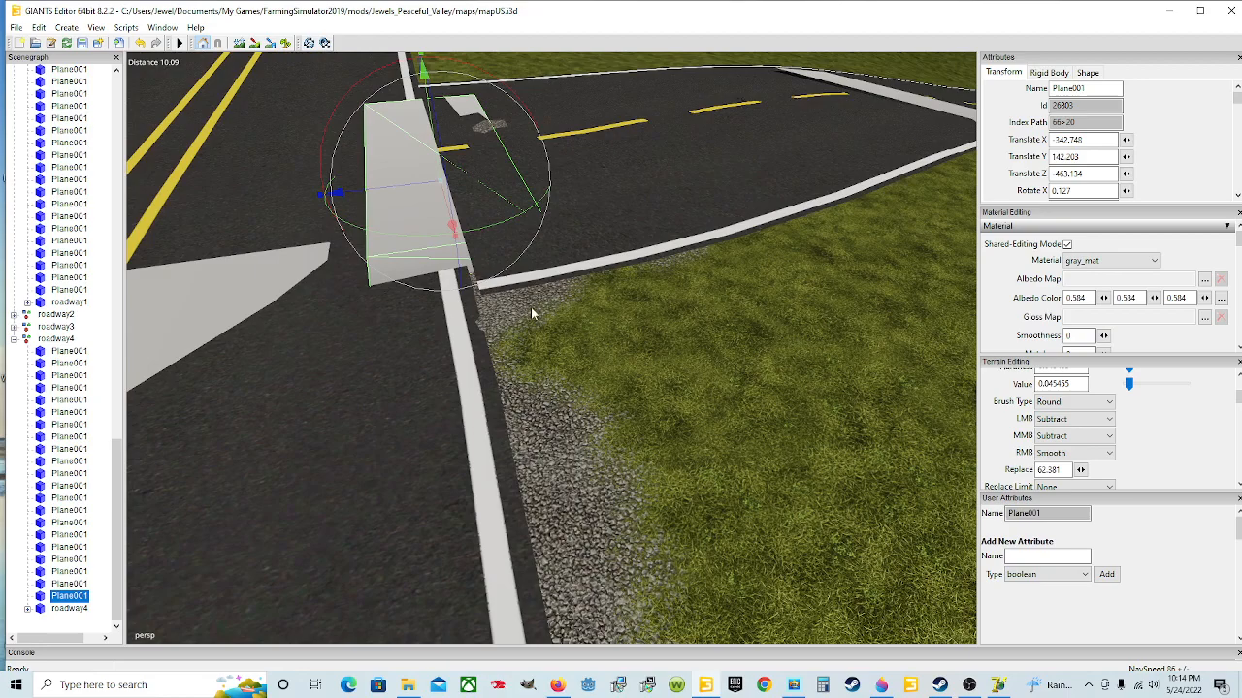
alt+drag(590, 345, 524, 342)
scroll(490, 343, up, 5)
key(f)
- Delete the generated road mesh from the roadway4 group, keeping its marker planes
click(239, 44)
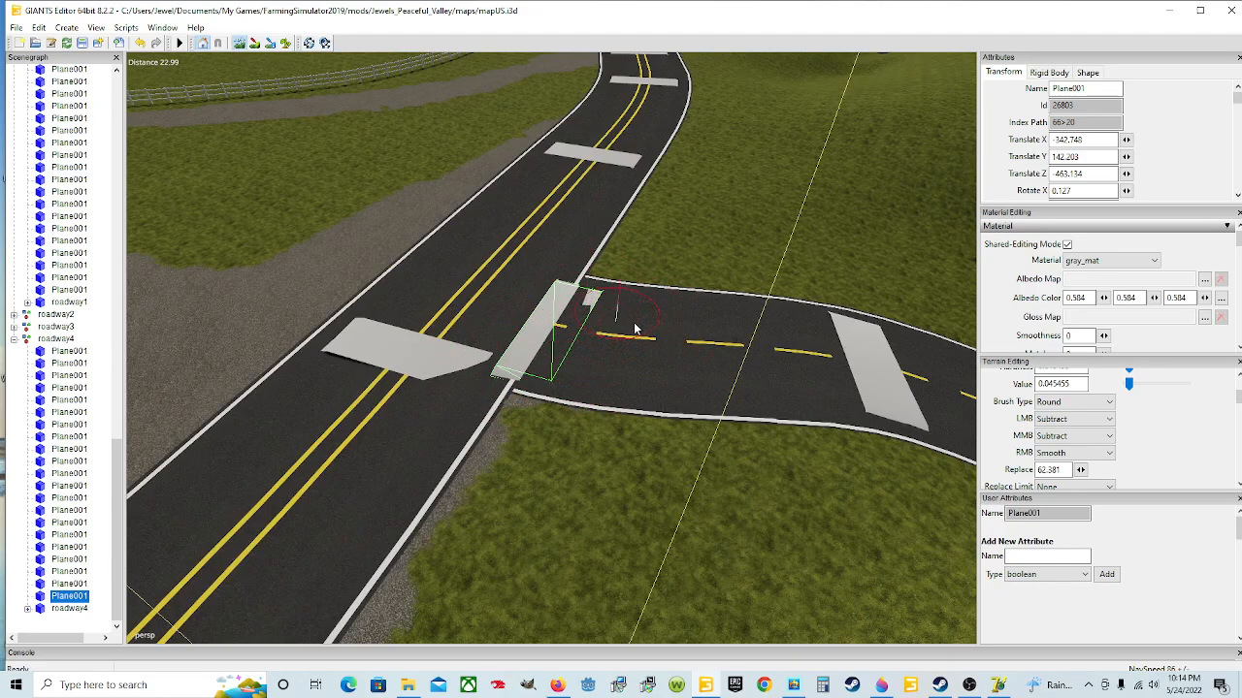
click(240, 45)
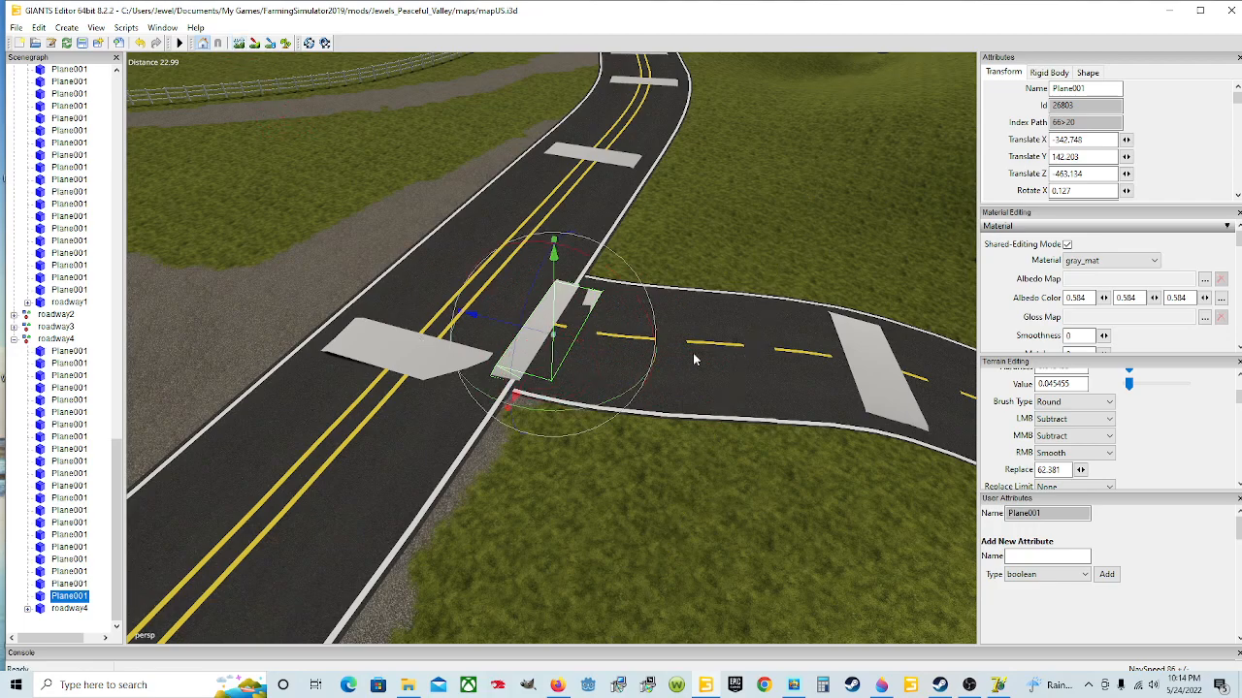
click(618, 392)
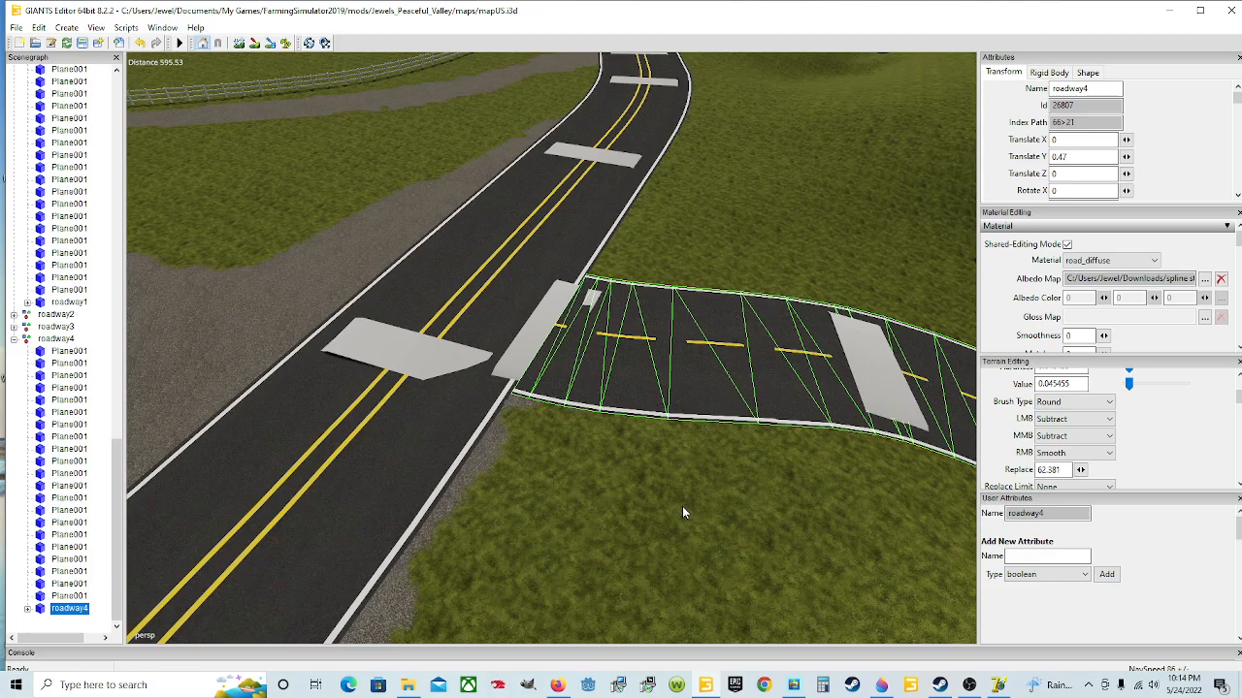
key(Delete)
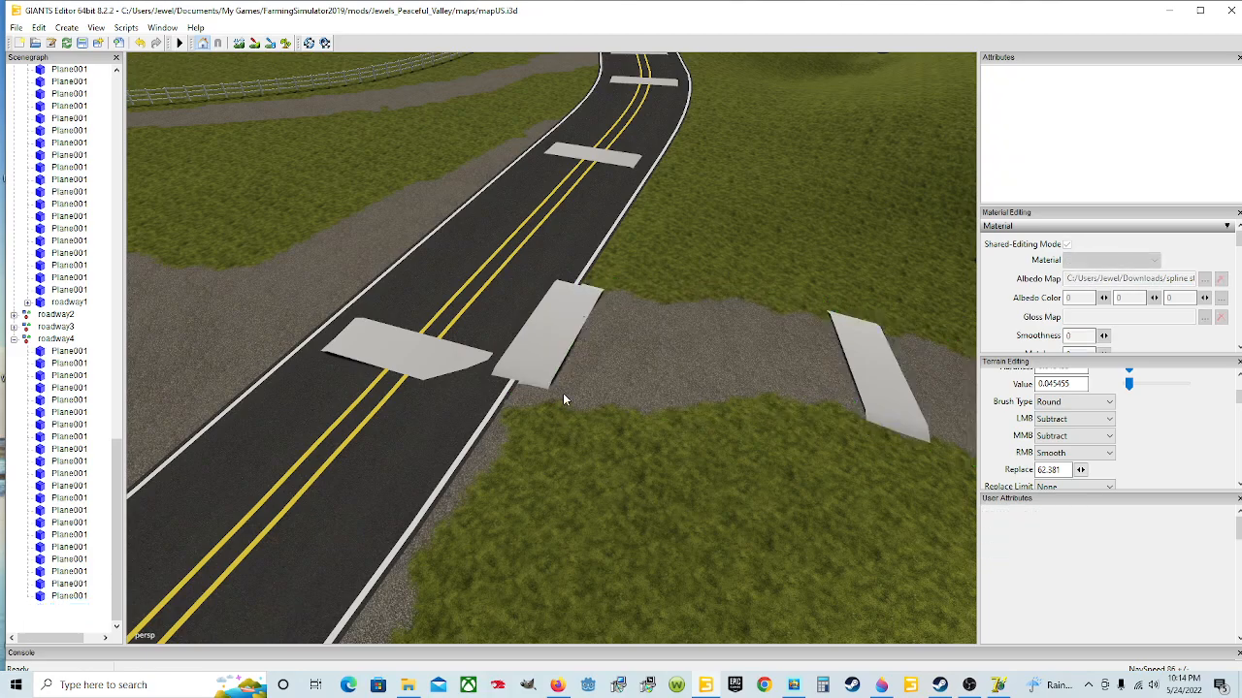
- Export the roadway4 group of marker planes as spline4.i3d in the SplineStreetConstructor_1.64 folder, replacing the existing file
click(546, 373)
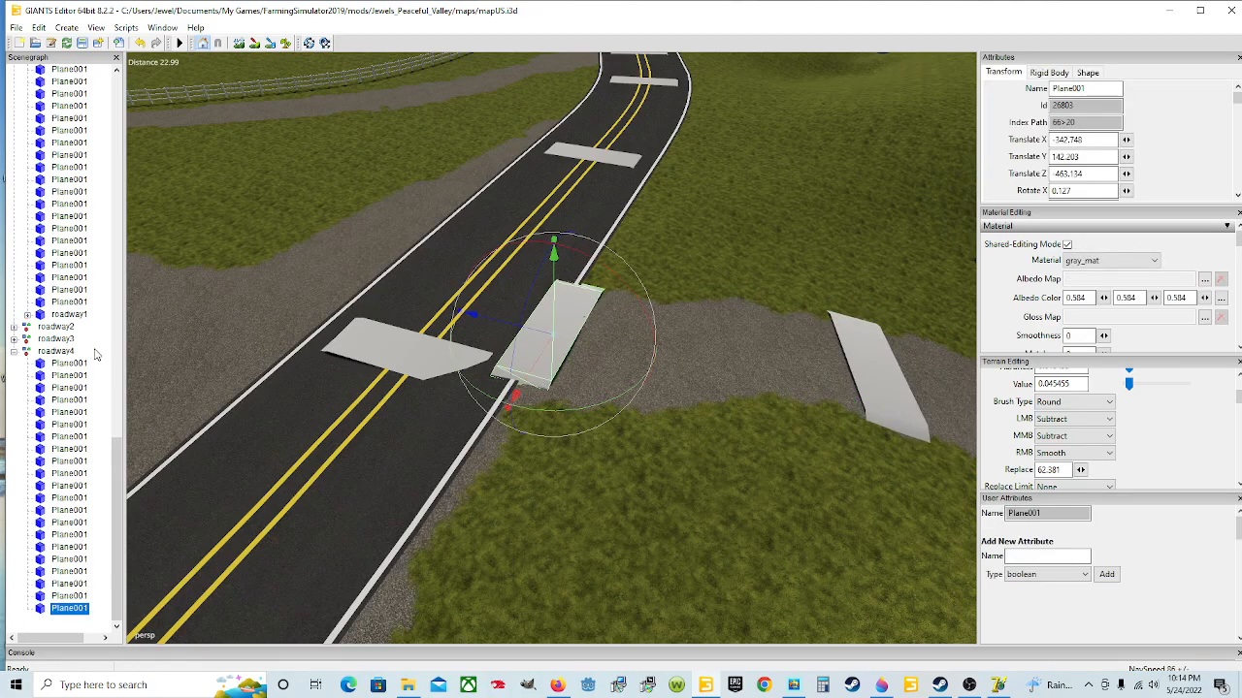
click(64, 351)
middle_drag(541, 344, 725, 415)
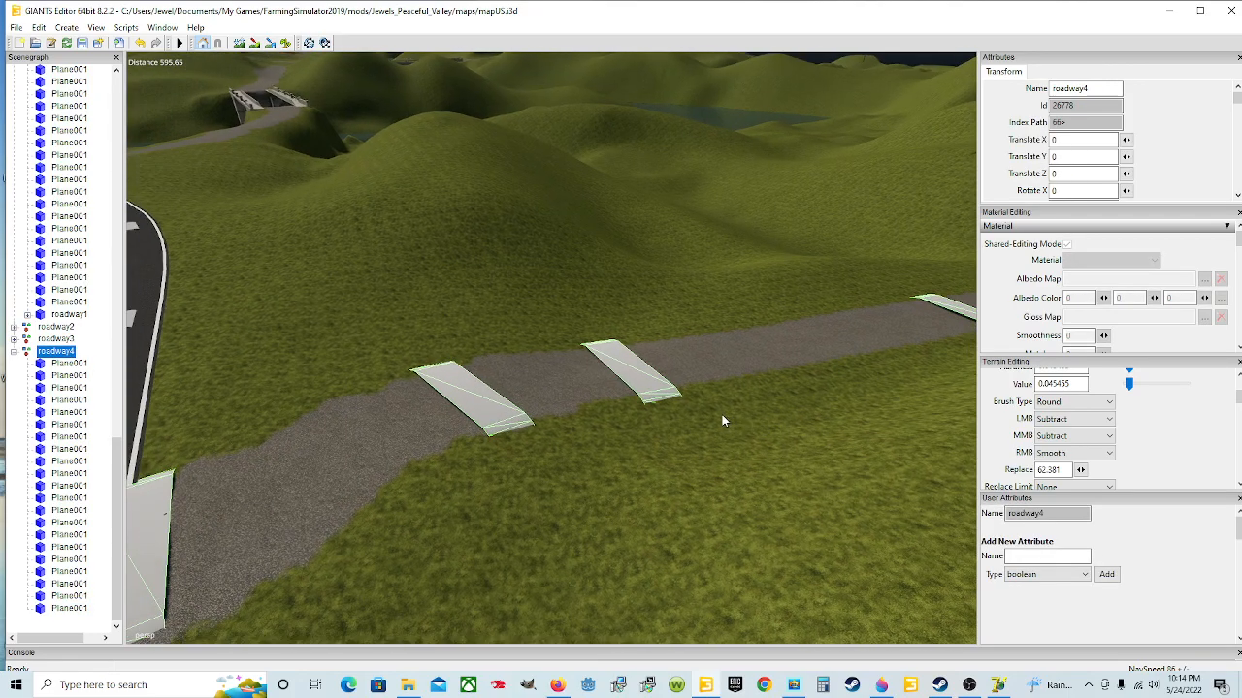
click(17, 27)
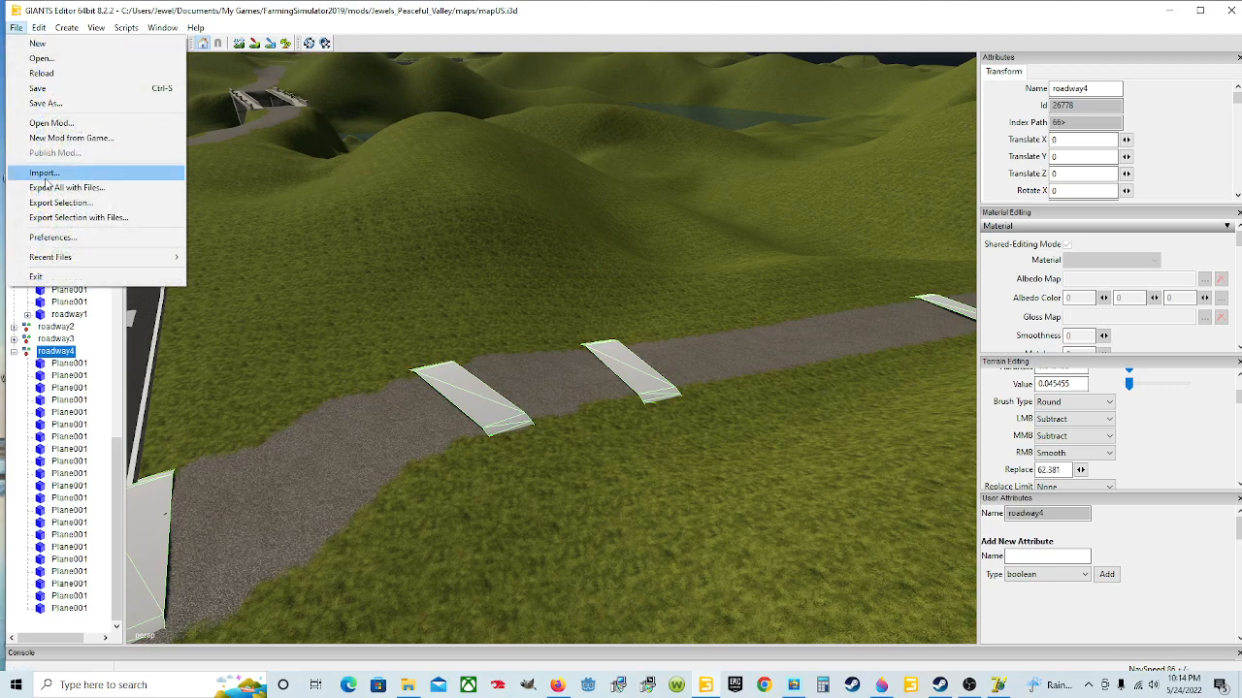
click(81, 205)
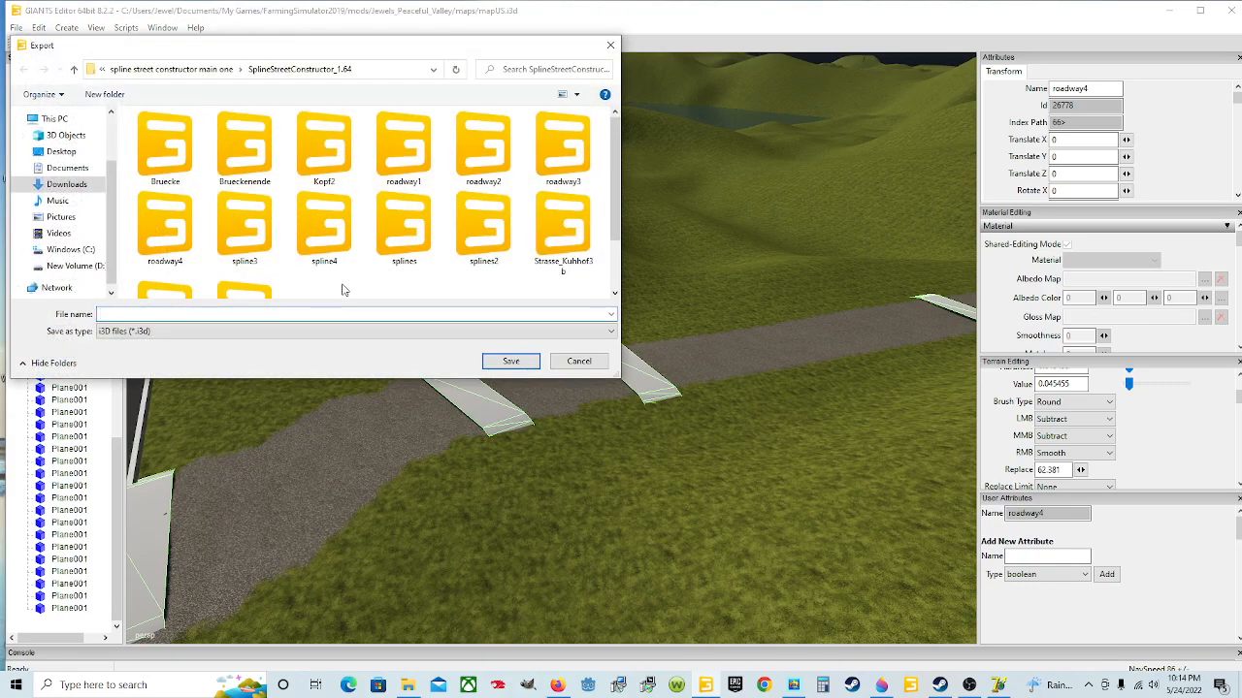
scroll(312, 280, down, 1)
scroll(312, 281, up, 1)
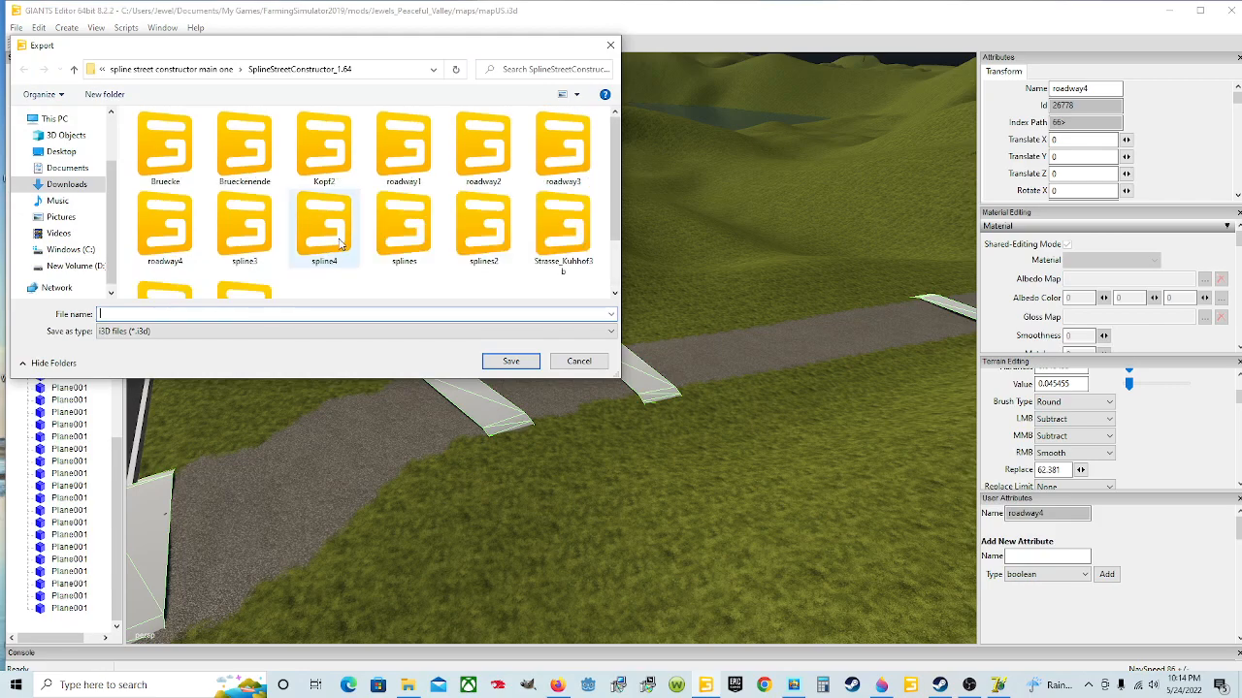
click(333, 245)
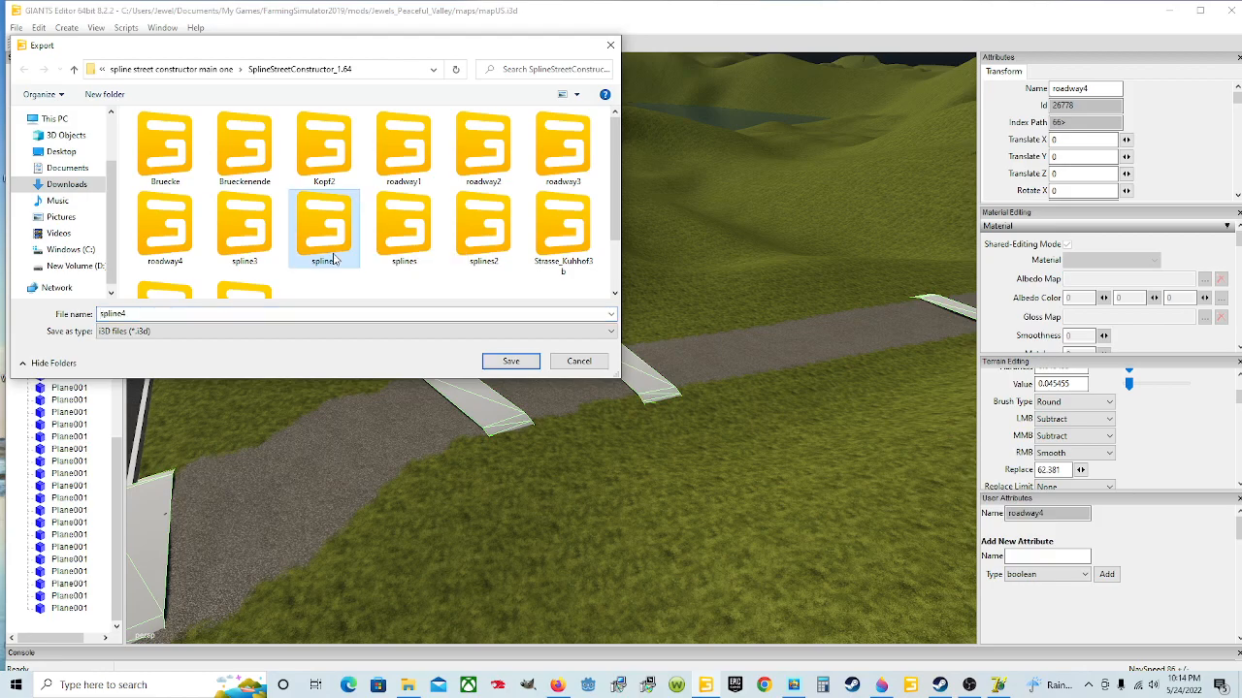
click(510, 360)
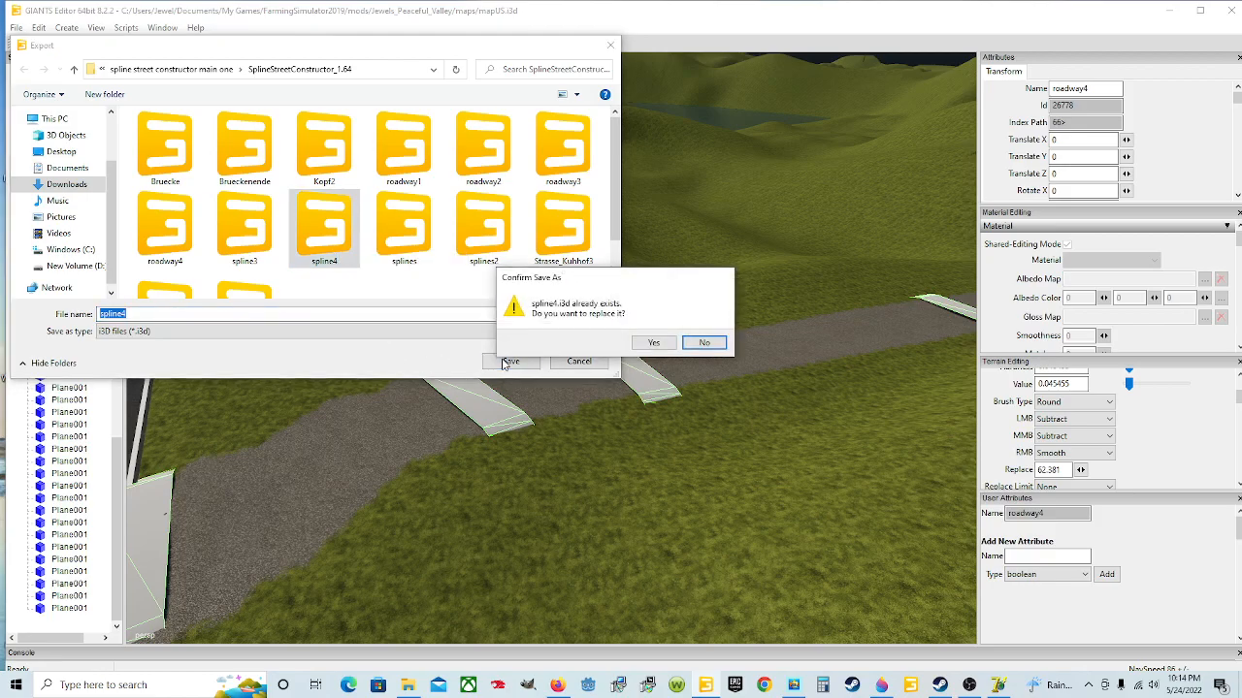
click(643, 343)
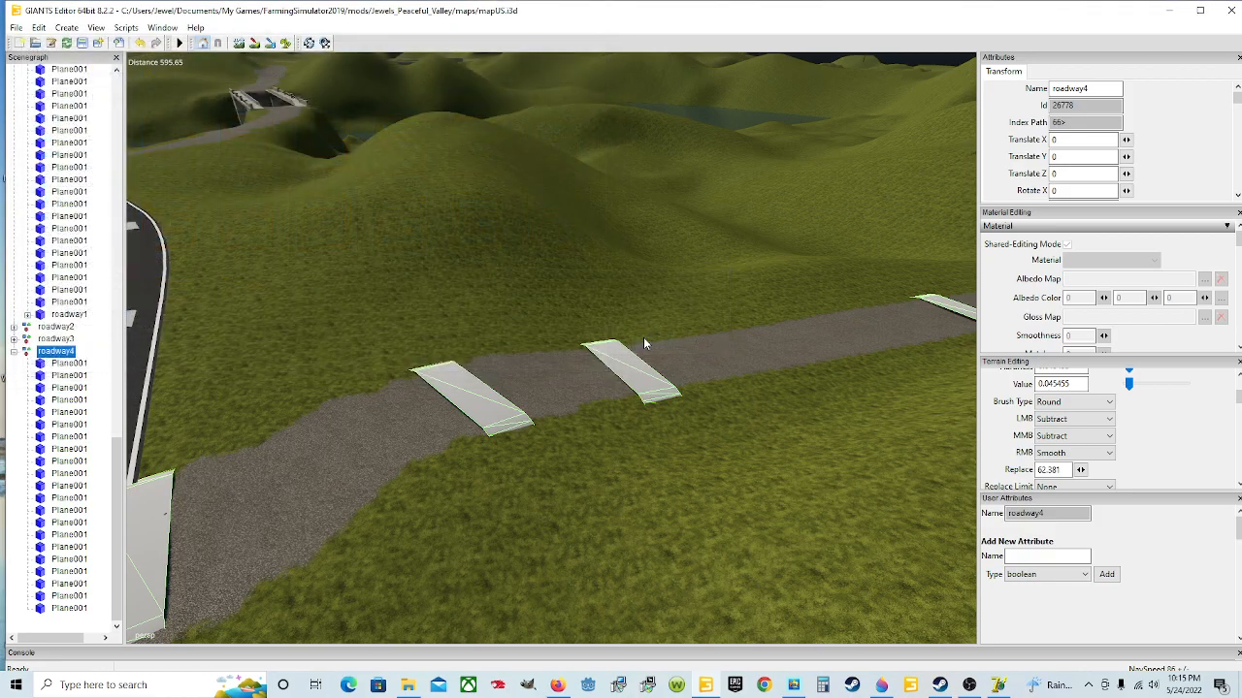
- Switch to SplineStreetConstructor, load the spline points from spline4, and regenerate the roadway4 road
click(999, 686)
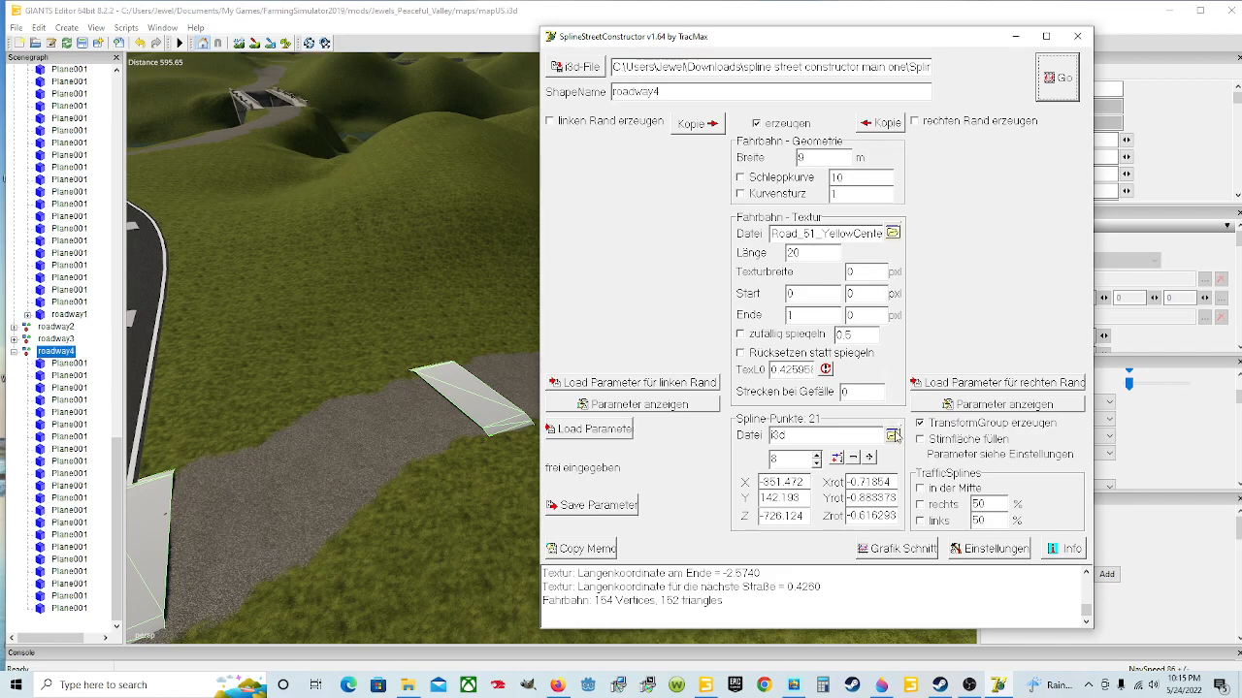
click(892, 435)
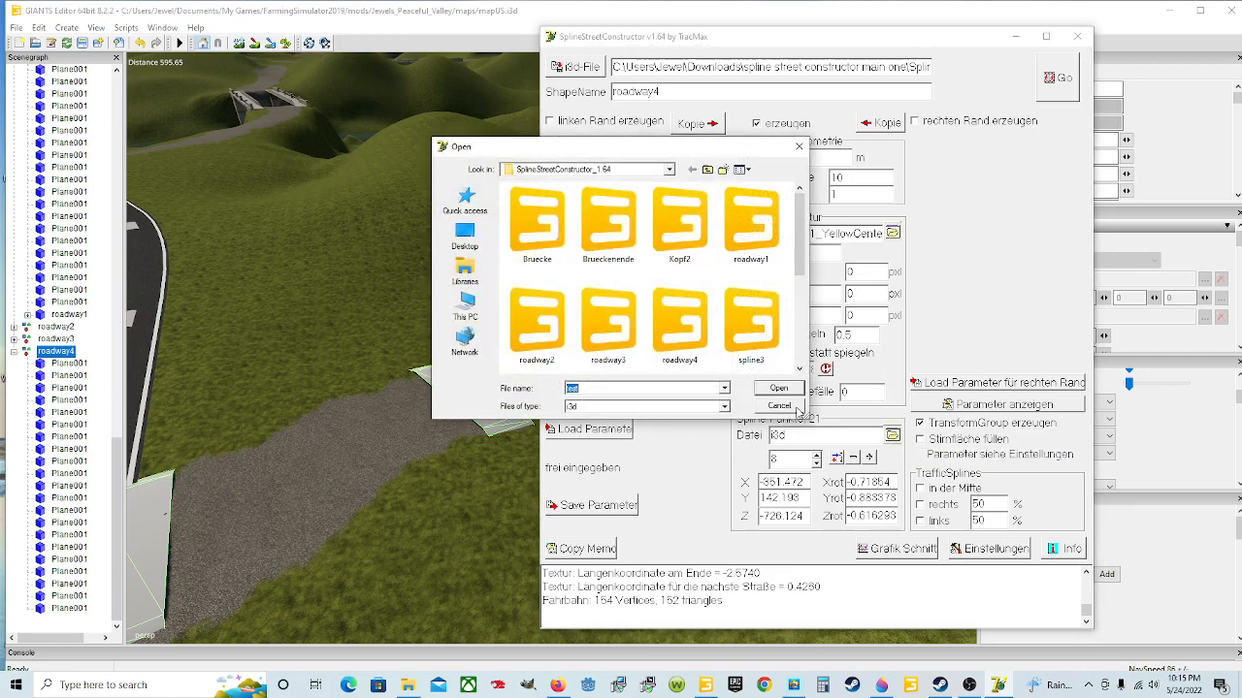
scroll(659, 347, down, 3)
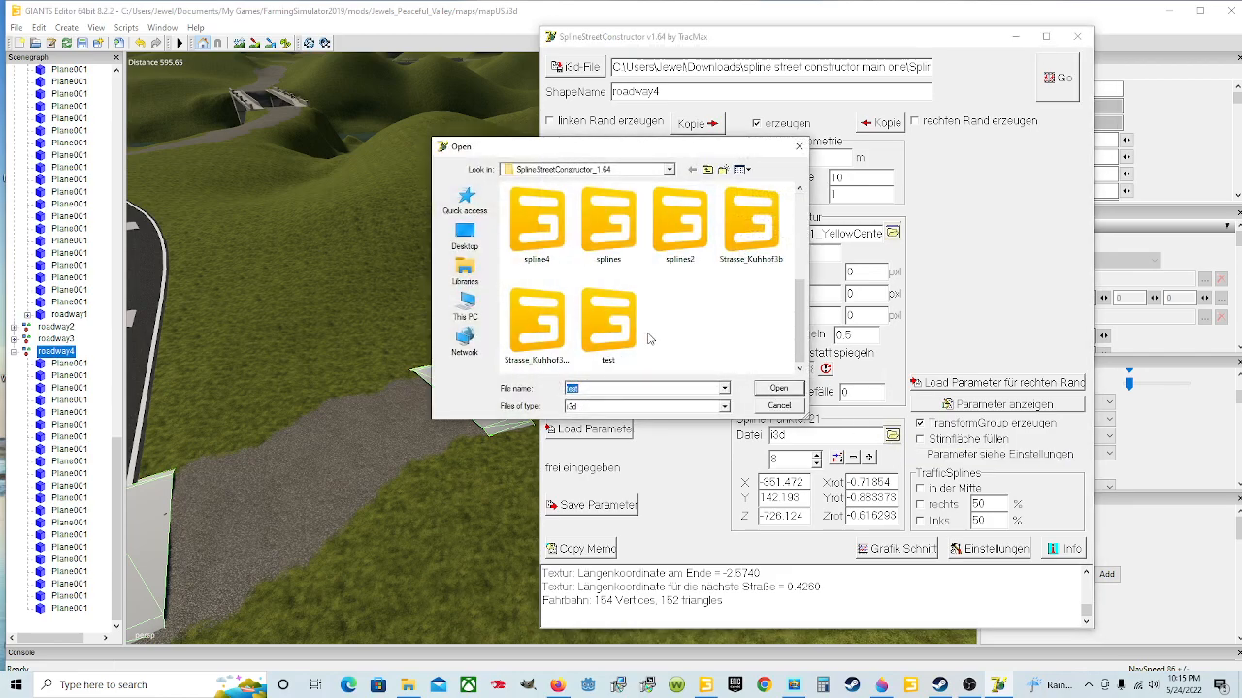
click(537, 223)
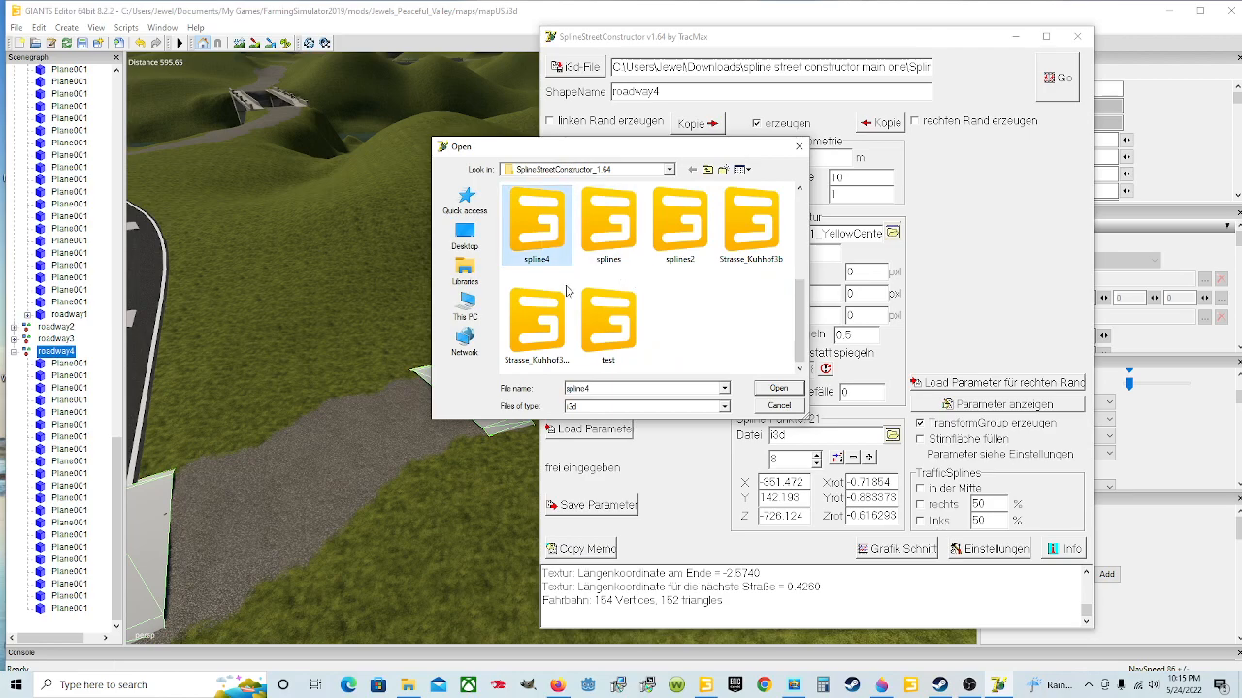
click(779, 388)
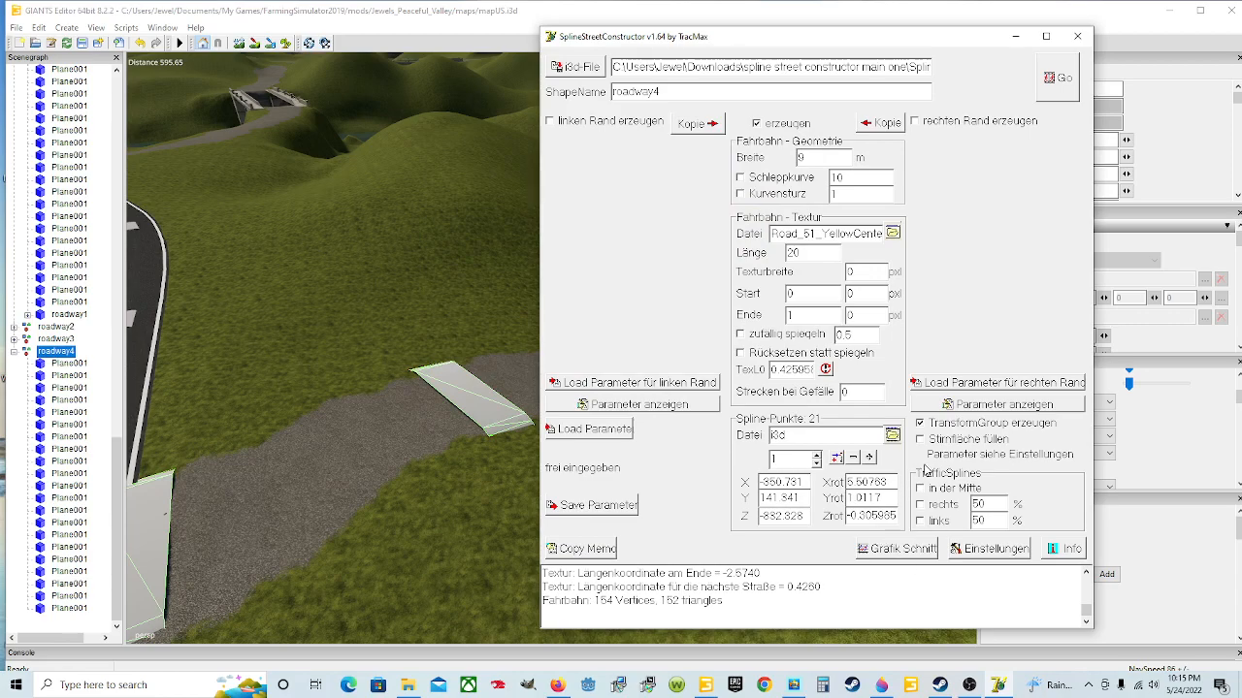
click(1048, 83)
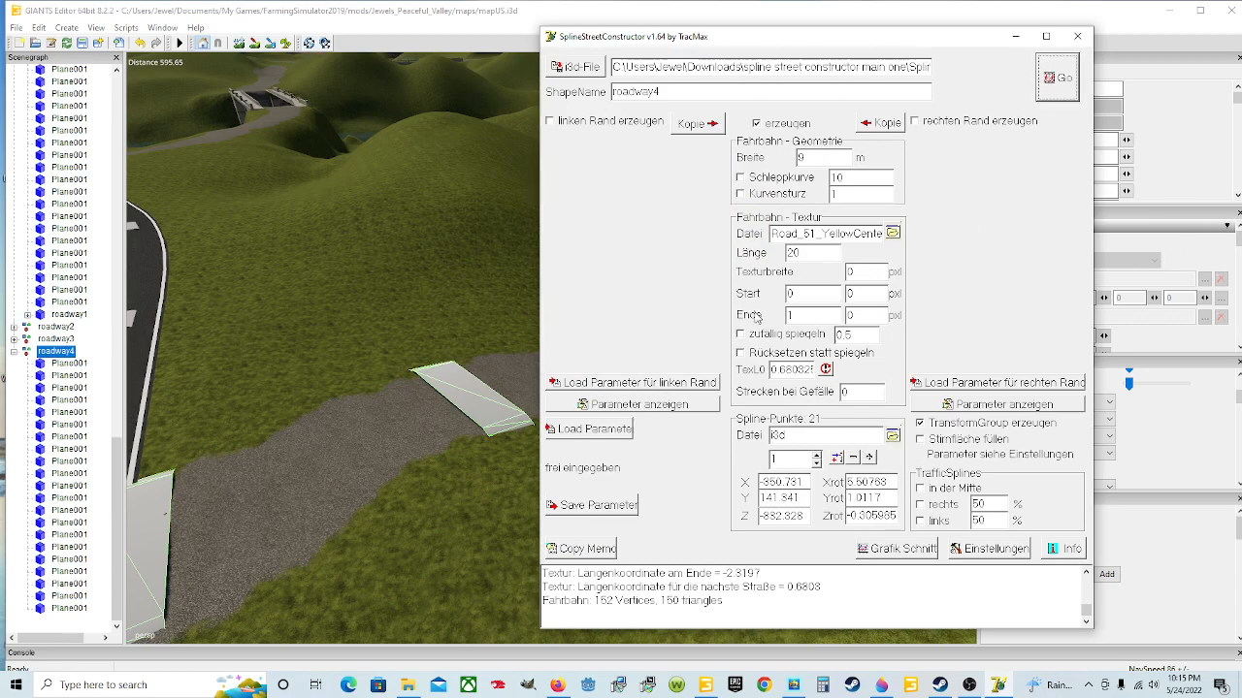
- Return to GIANTS Editor and import the regenerated roadway4 file from the SplineStreetConstructor_1.64 folder
click(1014, 39)
alt+drag(660, 346, 611, 357)
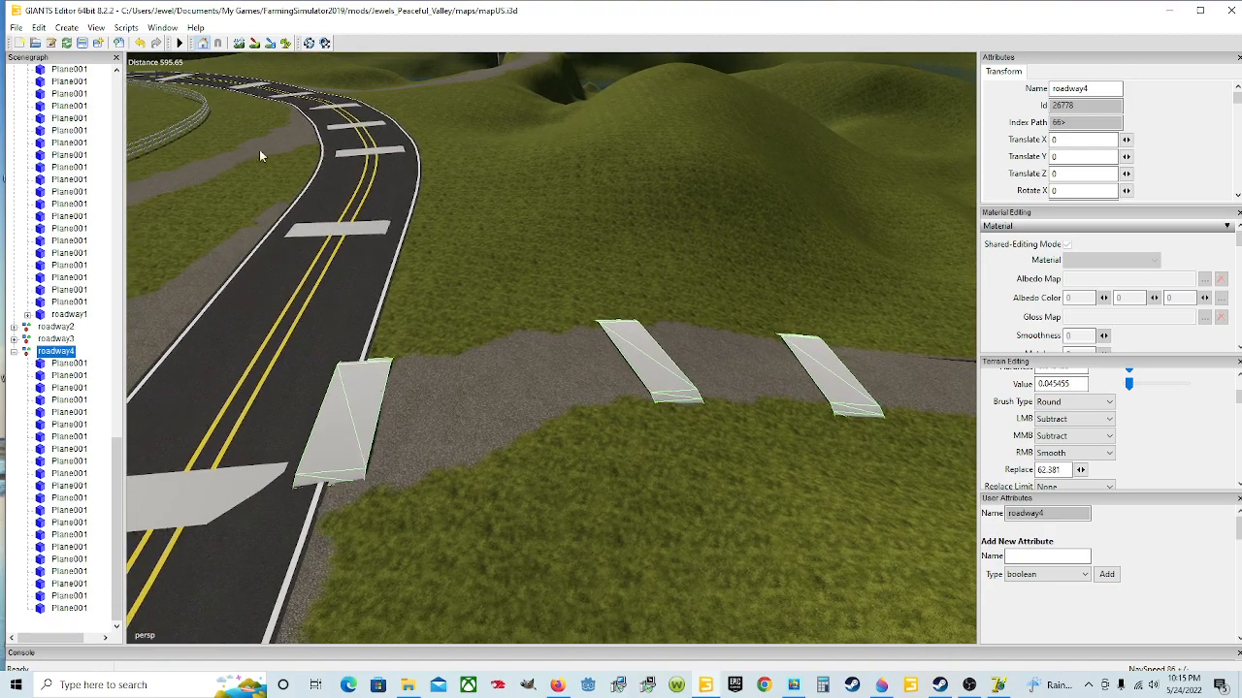
click(16, 29)
click(38, 172)
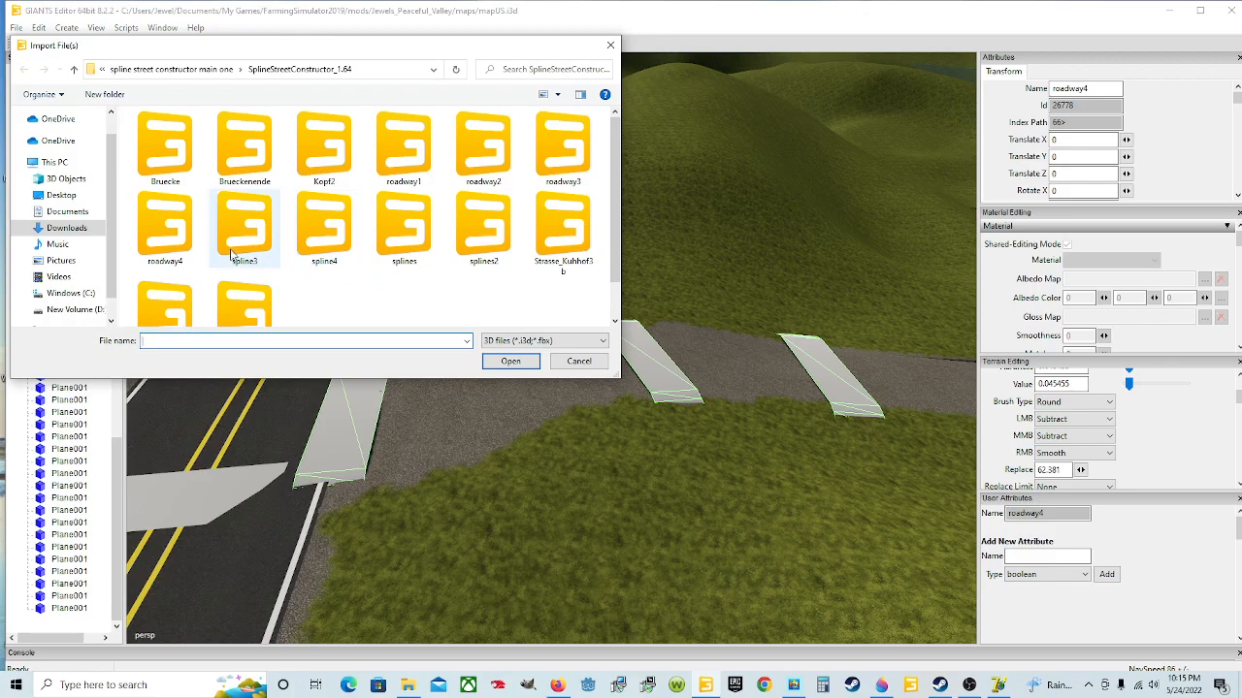
click(165, 228)
click(511, 367)
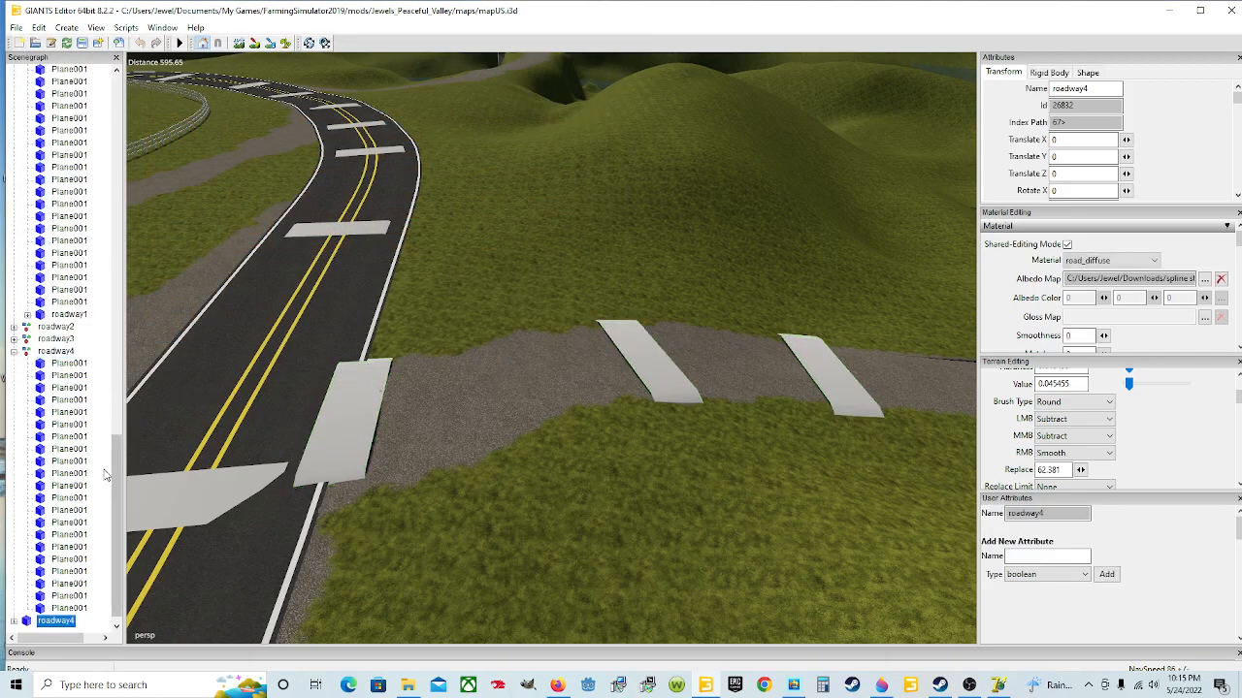
- Cut the imported roadway4 mesh and paste it into the roadway4 group with the marker planes
click(43, 28)
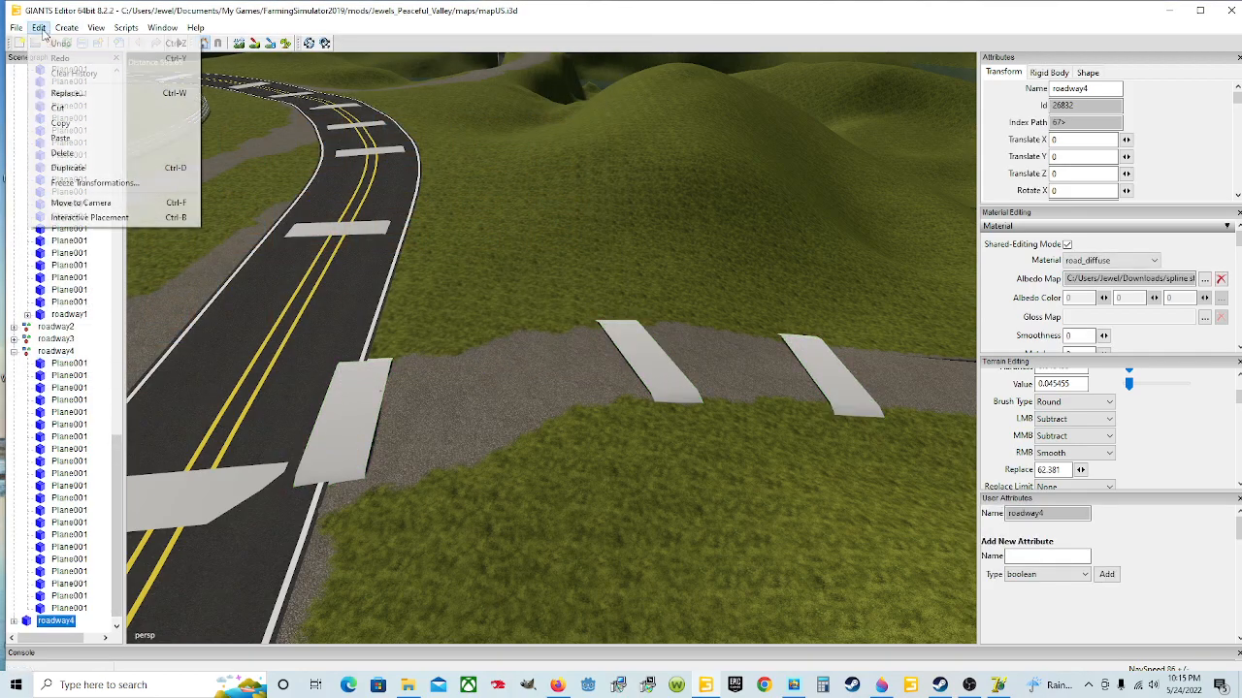
click(102, 107)
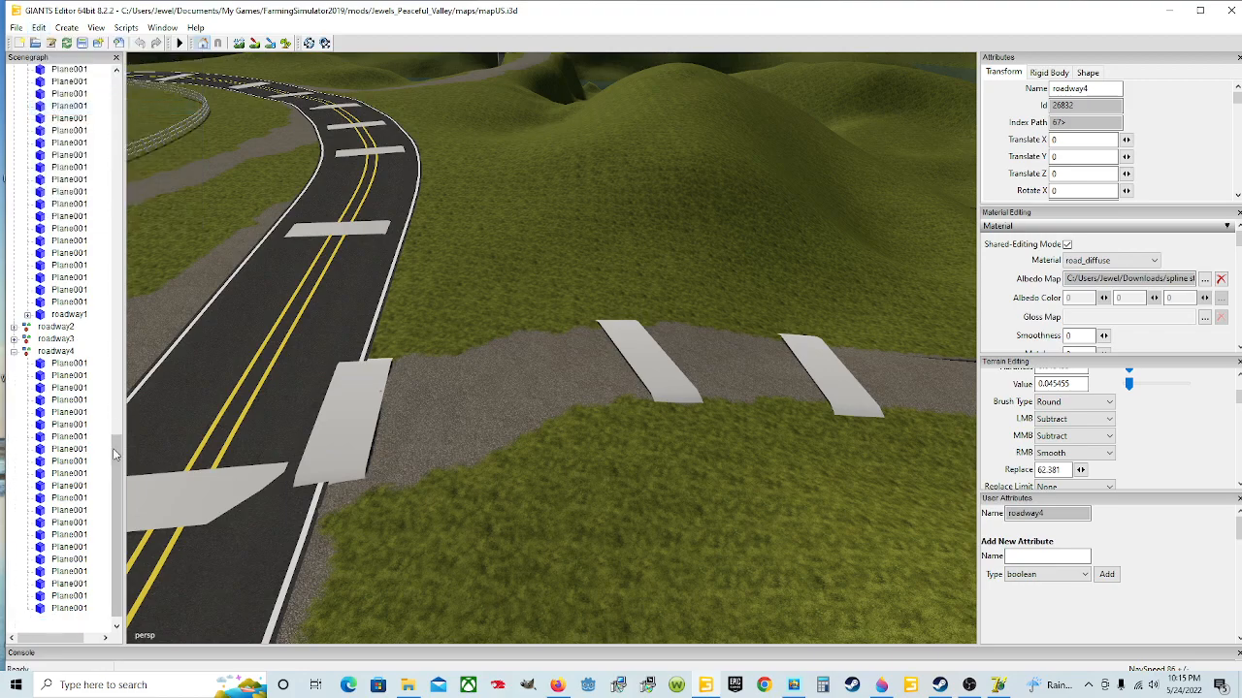
click(55, 351)
click(39, 28)
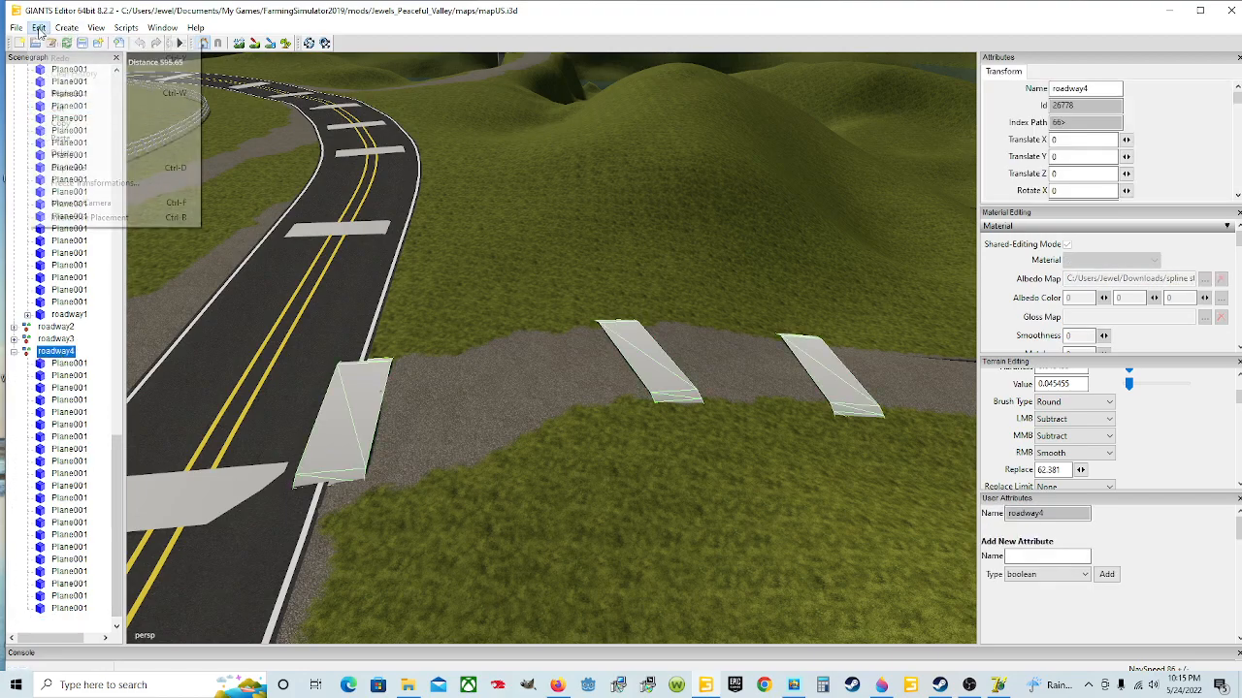
click(68, 141)
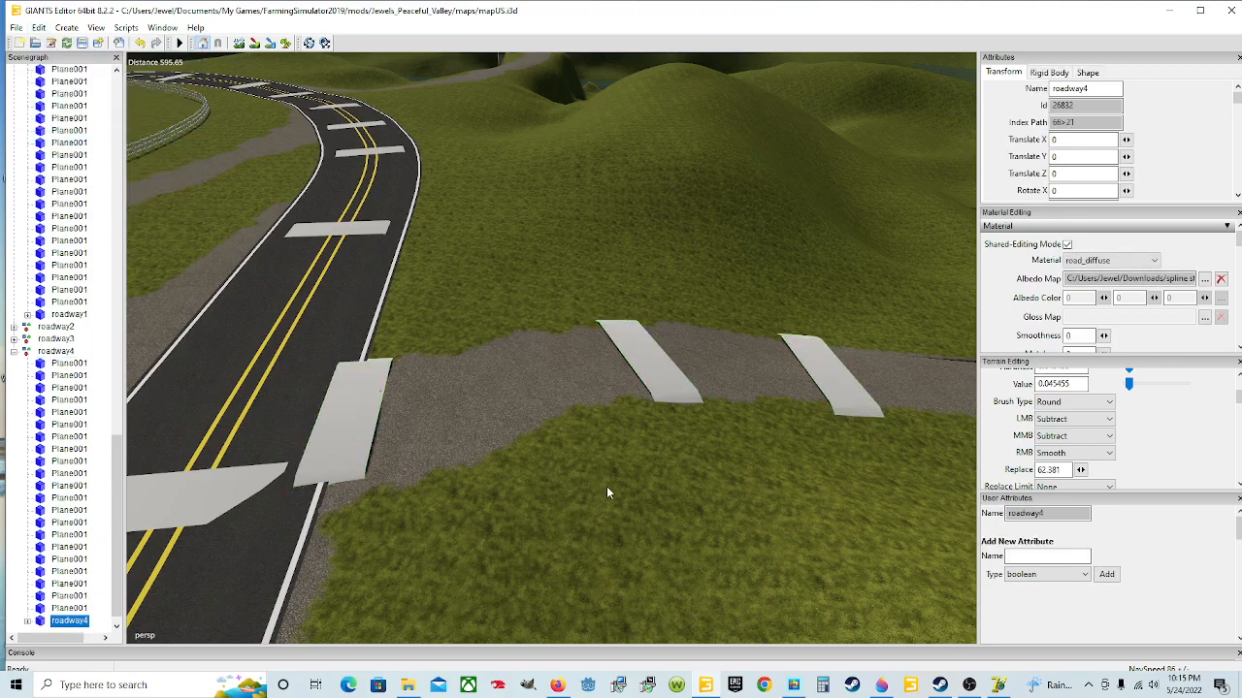
- Set the new roadway4 mesh's Translate Y to 0.47
double_click(1075, 158)
text(.47)
key(Return)
- Nudge the marker plane at the junction toward the double-yellow road, to Translate X -342.742 and Translate Z -463.101
right_drag(714, 417, 691, 430)
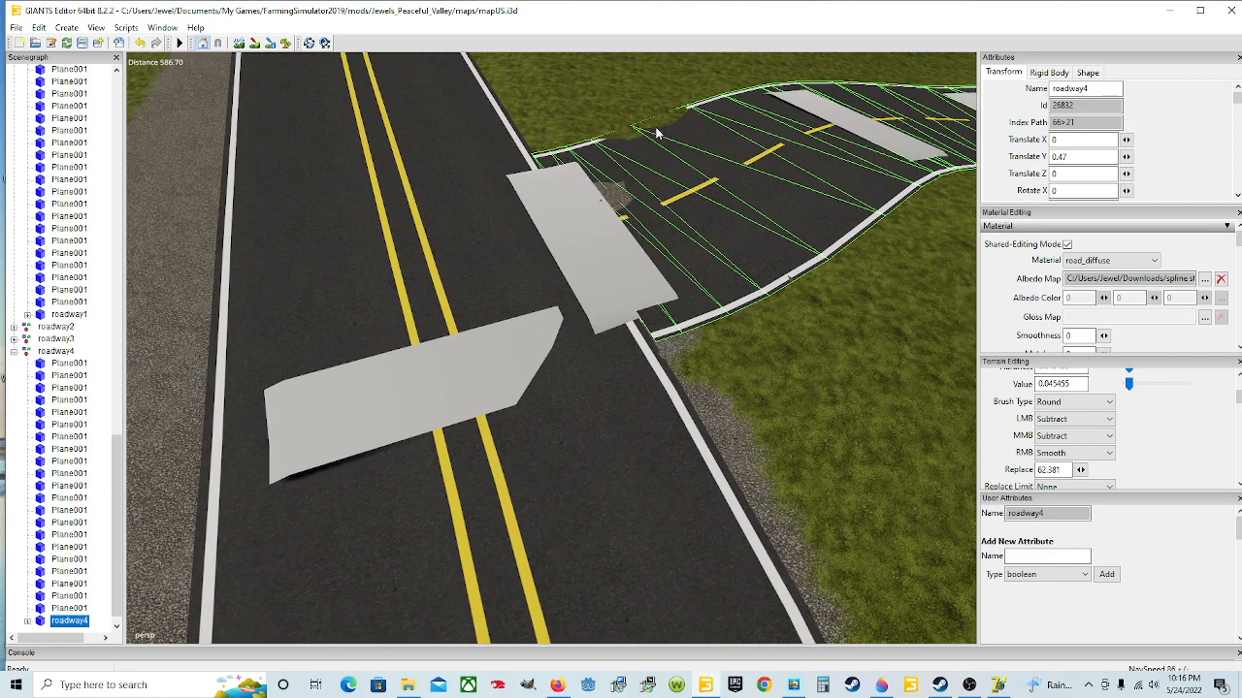
right_drag(613, 150, 635, 353)
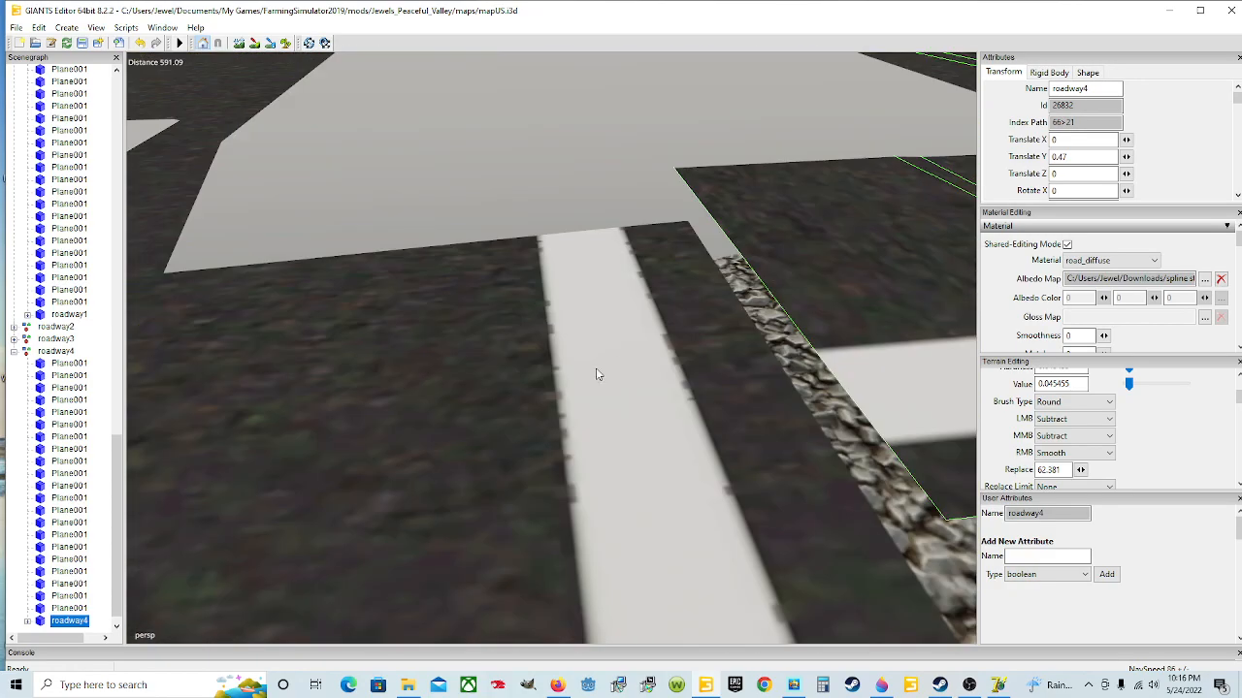
right_drag(847, 343, 629, 332)
click(605, 254)
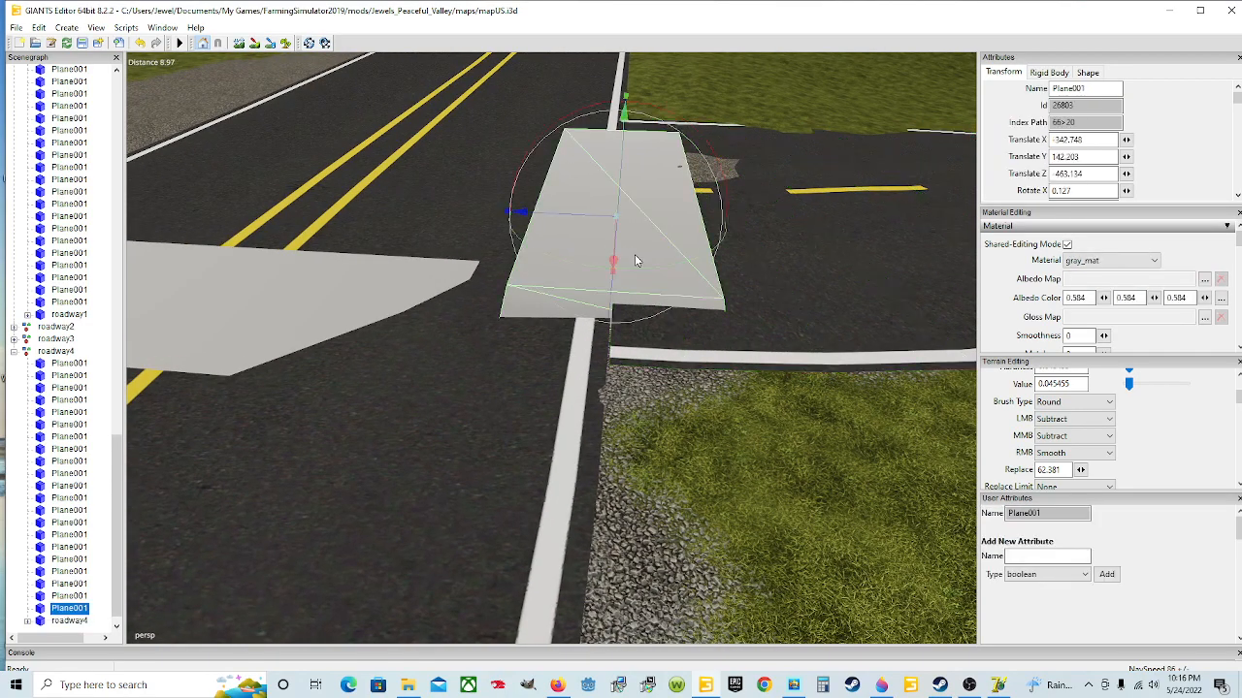
drag(586, 219, 583, 218)
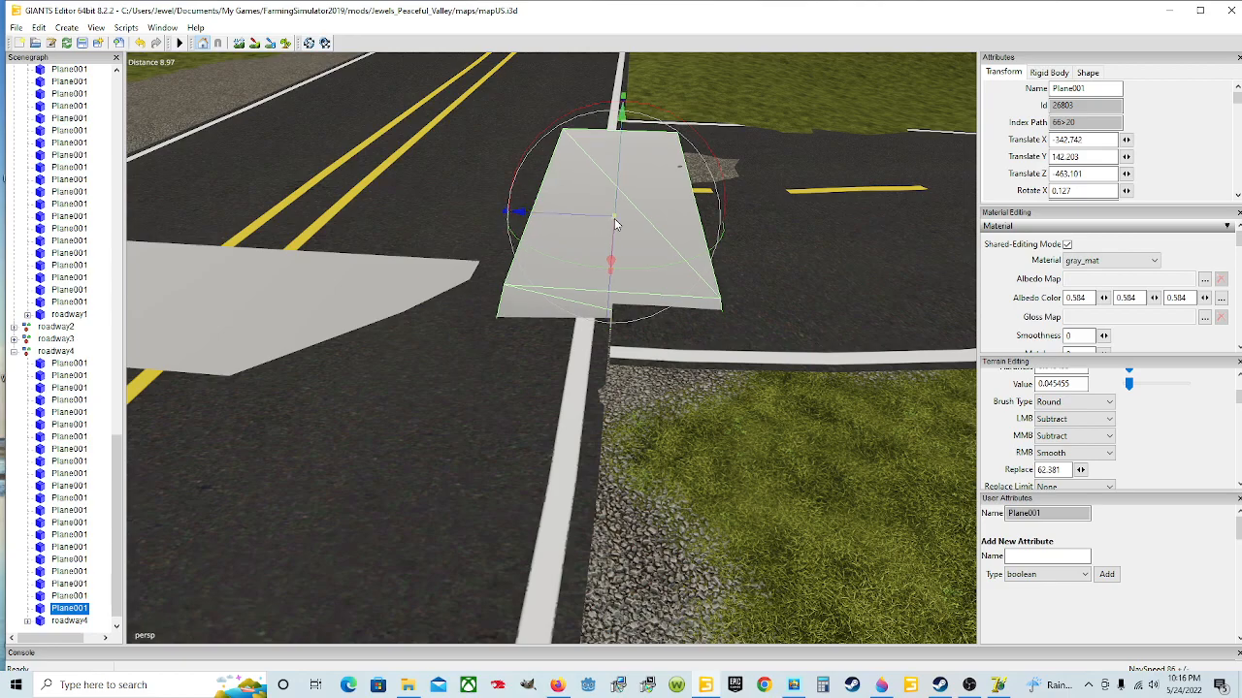
- Lower the marker plane at the junction to Translate Y 142.153
right_drag(619, 268, 717, 311)
scroll(588, 245, up, 5)
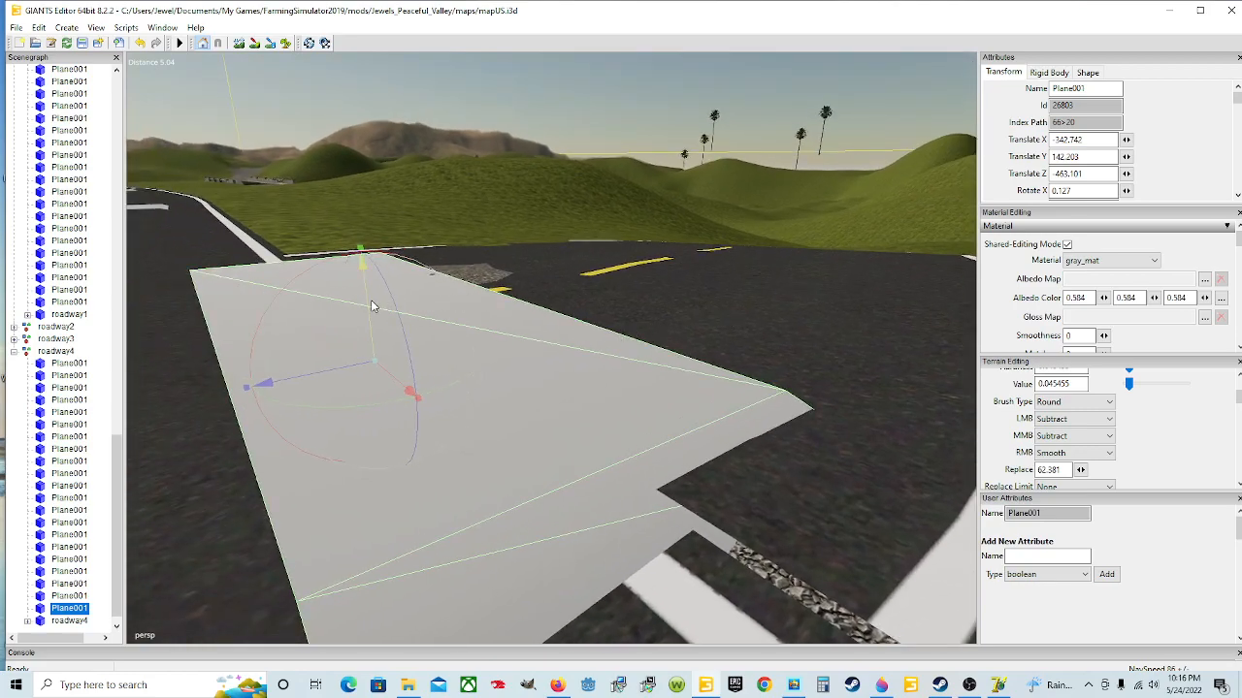
drag(372, 306, 374, 312)
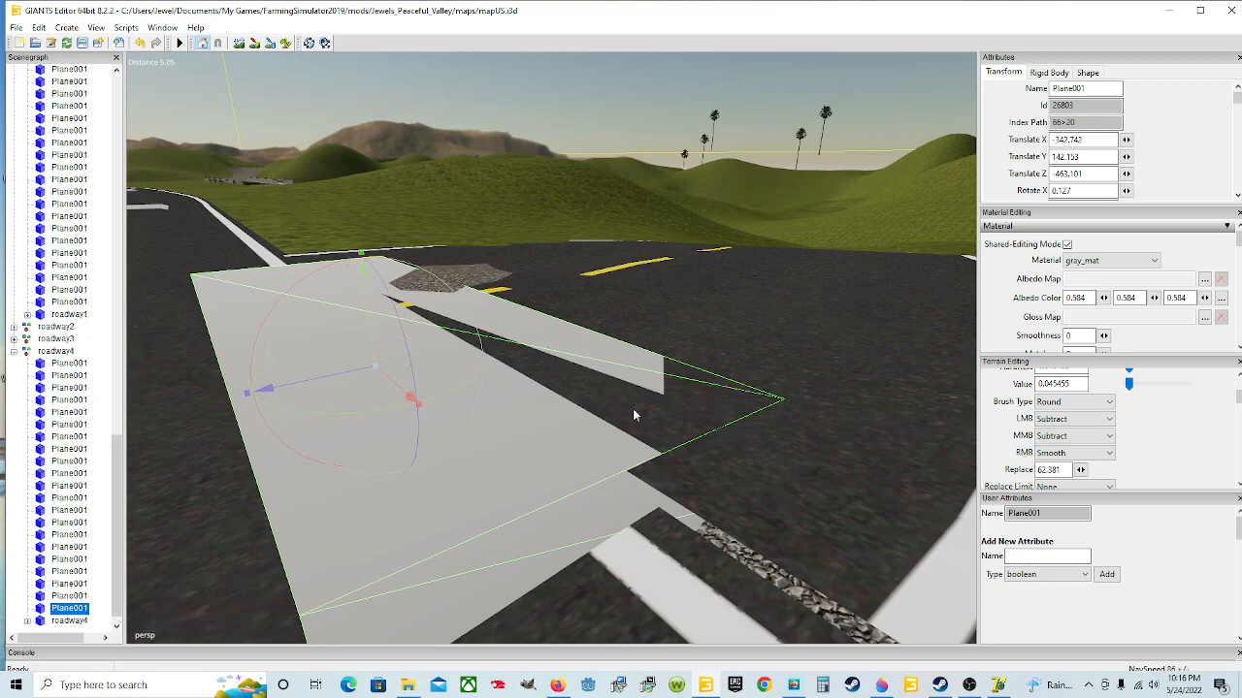
right_drag(658, 444, 757, 443)
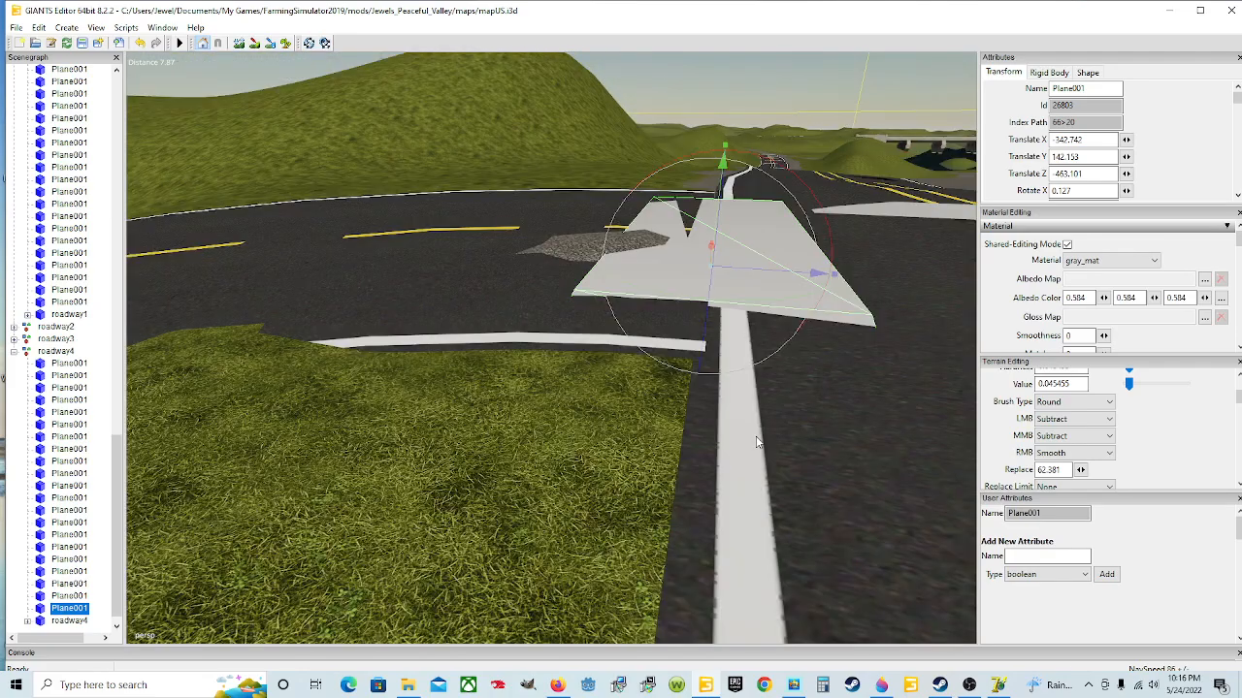
mouse_move(666, 447)
right_down()
mouse_move(704, 436)
mouse_move(647, 438)
right_up()
mouse_move(735, 436)
right_down()
mouse_move(660, 439)
mouse_move(801, 413)
mouse_move(714, 447)
right_up()
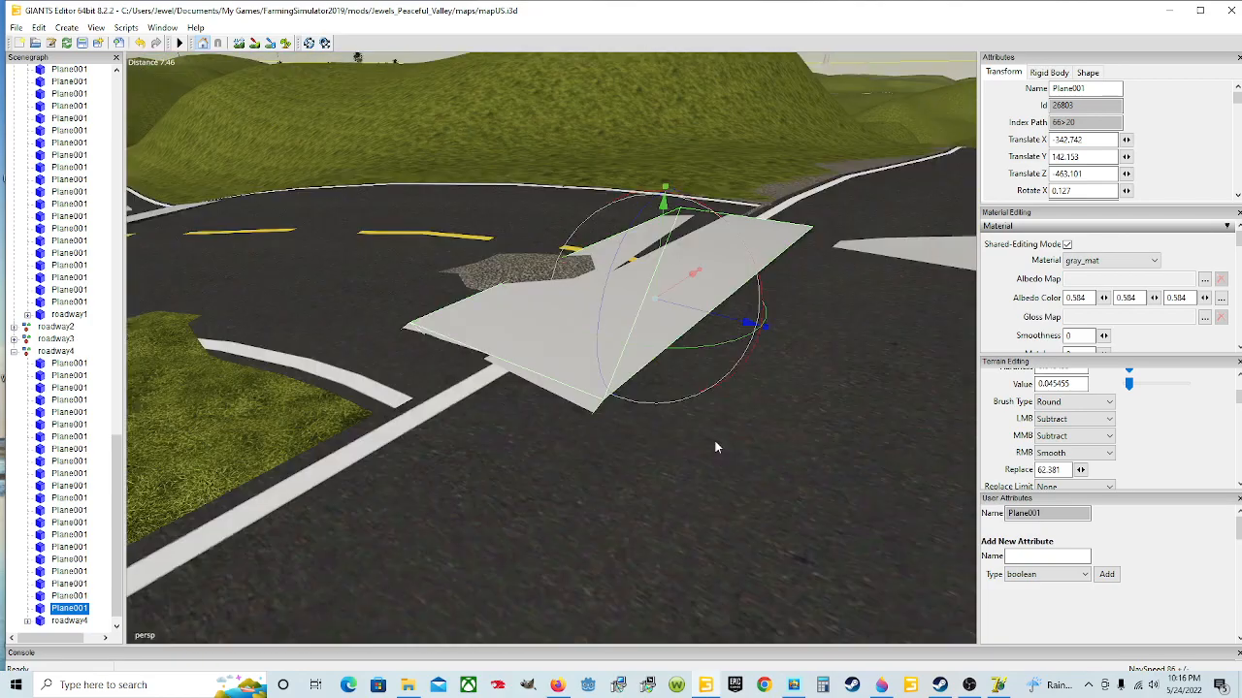
- Rotate the junction marker plane slightly, to a Rotate X of 0.126
alt+drag(739, 448, 735, 448)
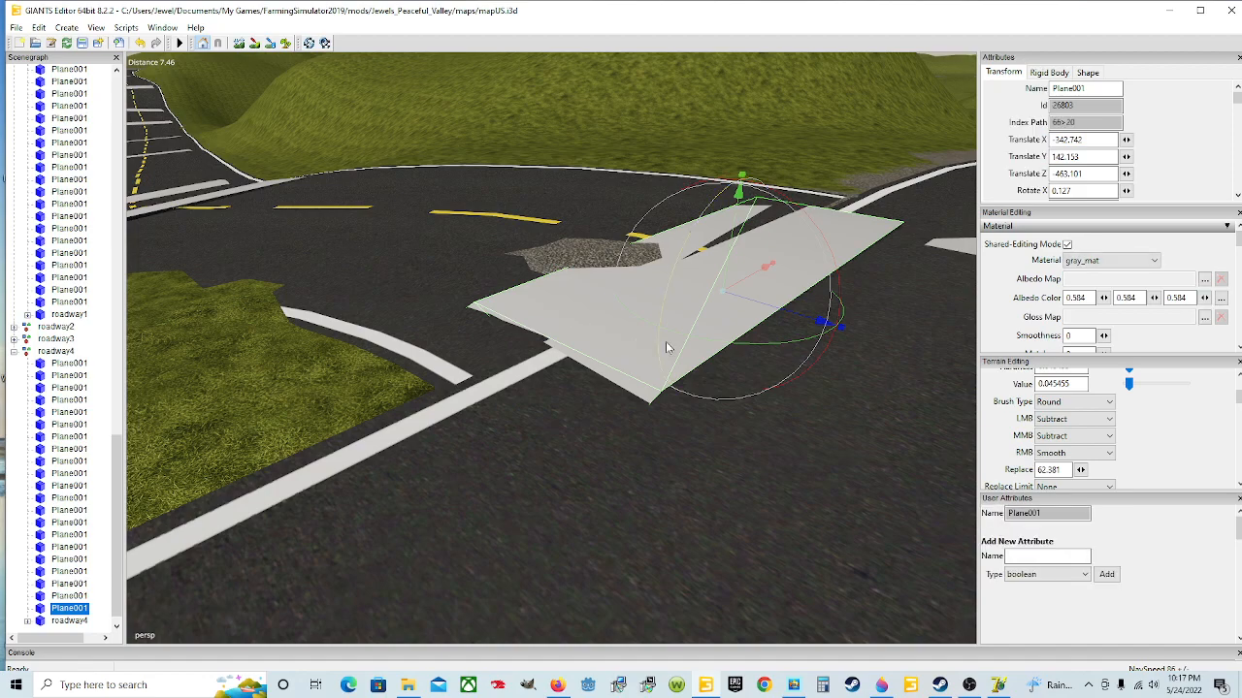
drag(731, 346, 731, 346)
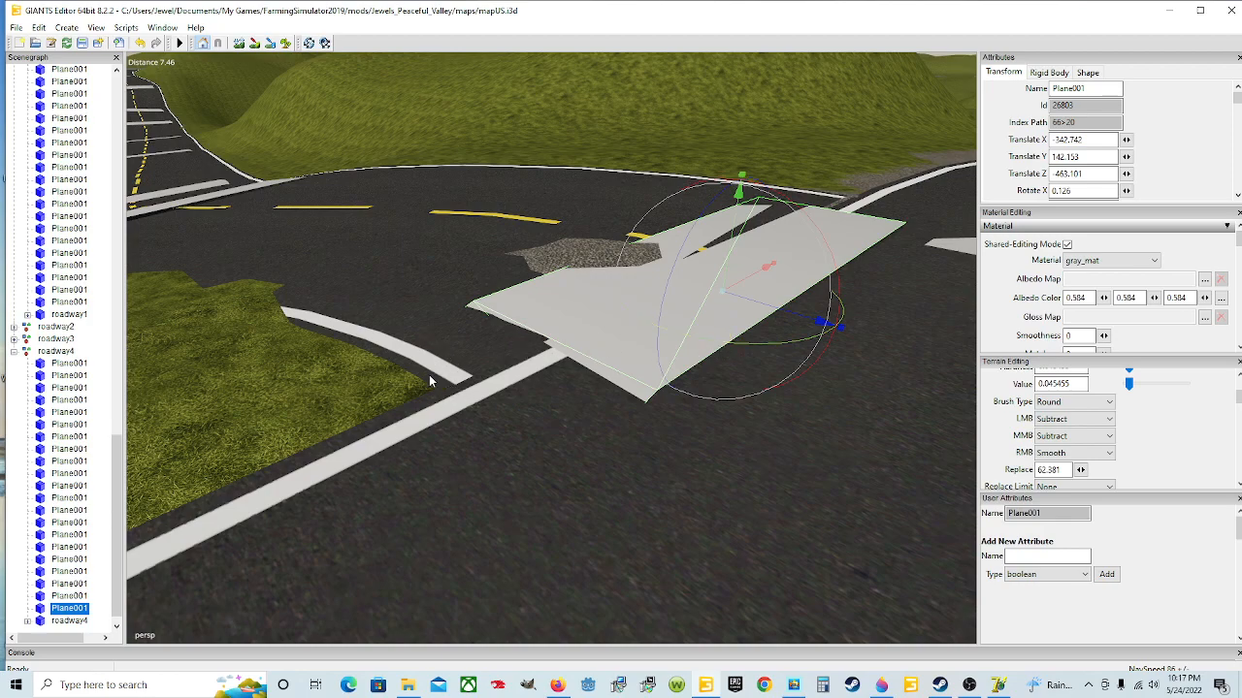
alt+drag(496, 395, 578, 393)
scroll(457, 378, up, 3)
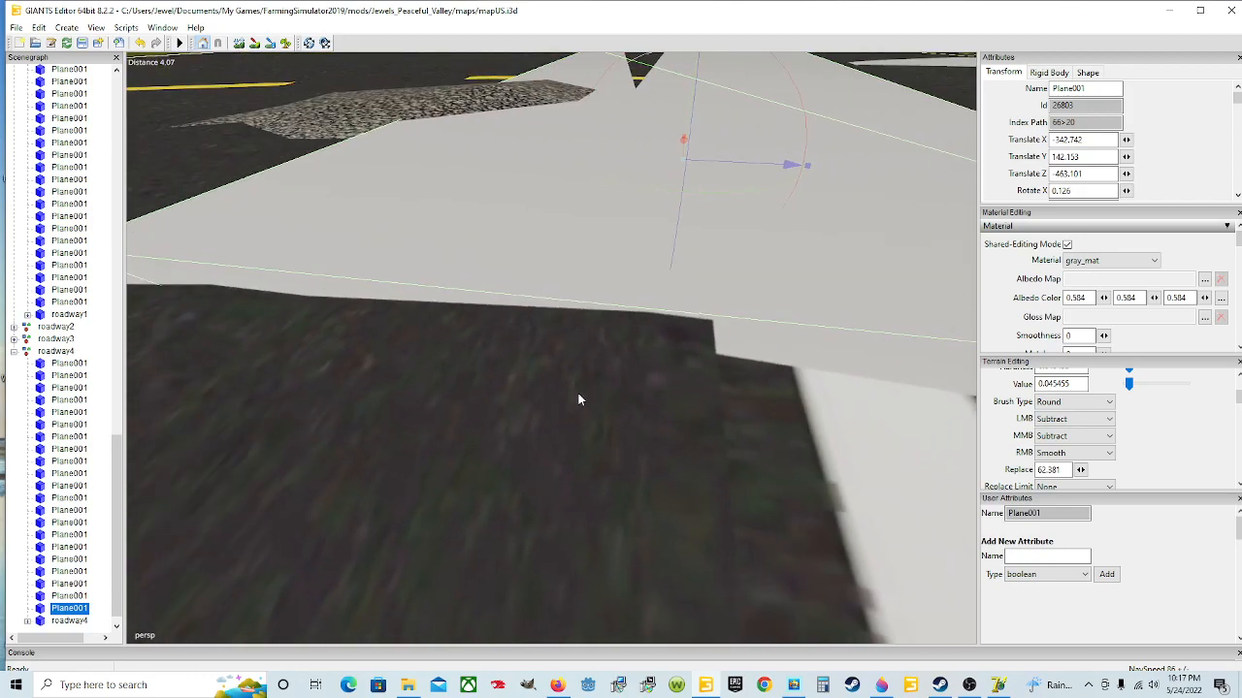
scroll(578, 400, down, 3)
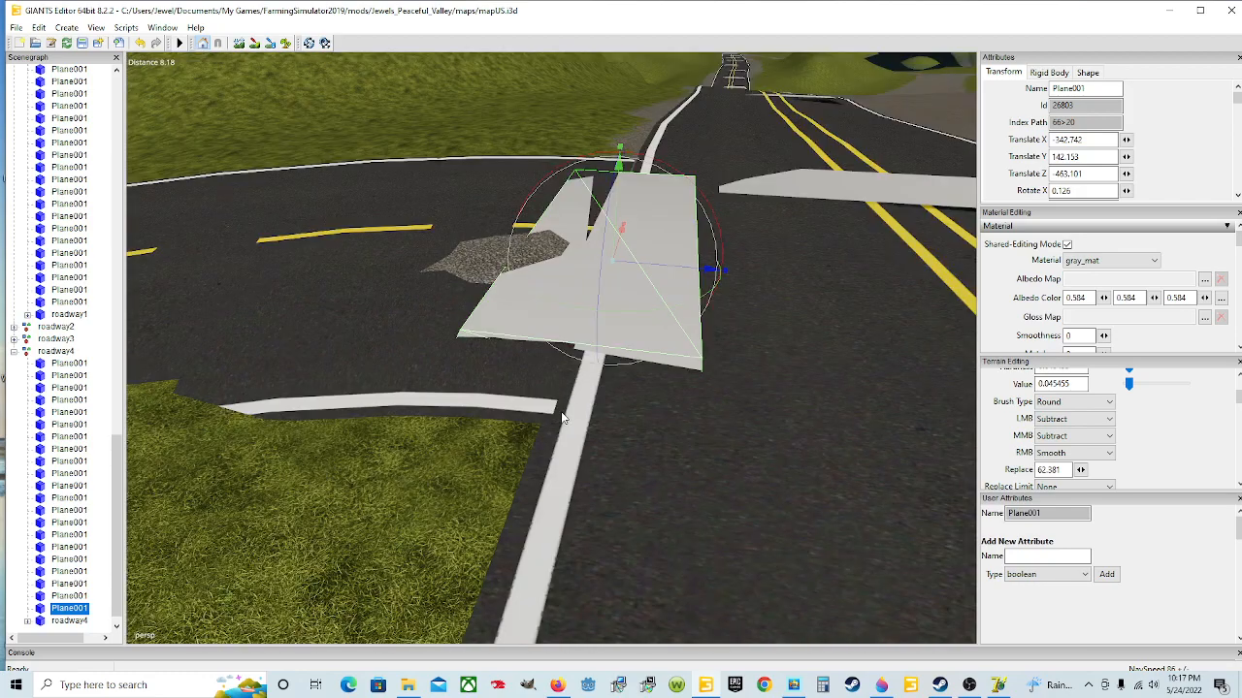
alt+drag(542, 440, 548, 417)
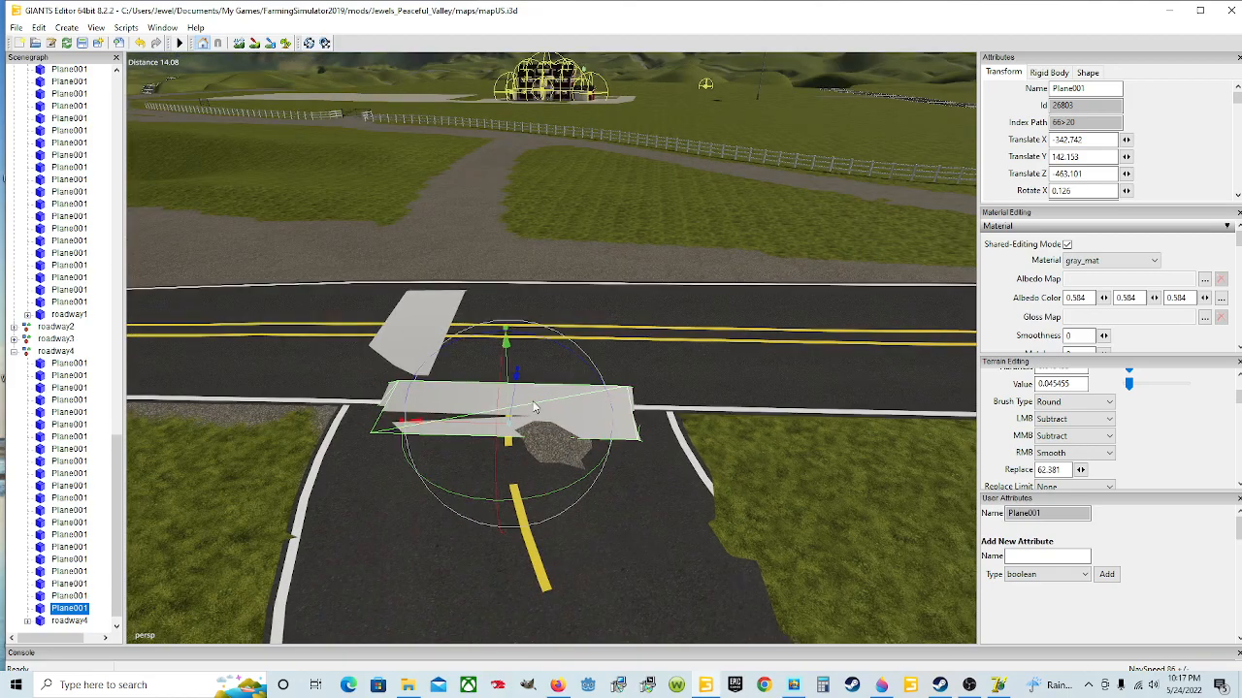
- Sculpt down the gravel patch at the junction and the grass poking through the adjacent edge of roadway4
click(237, 43)
drag(725, 516, 753, 556)
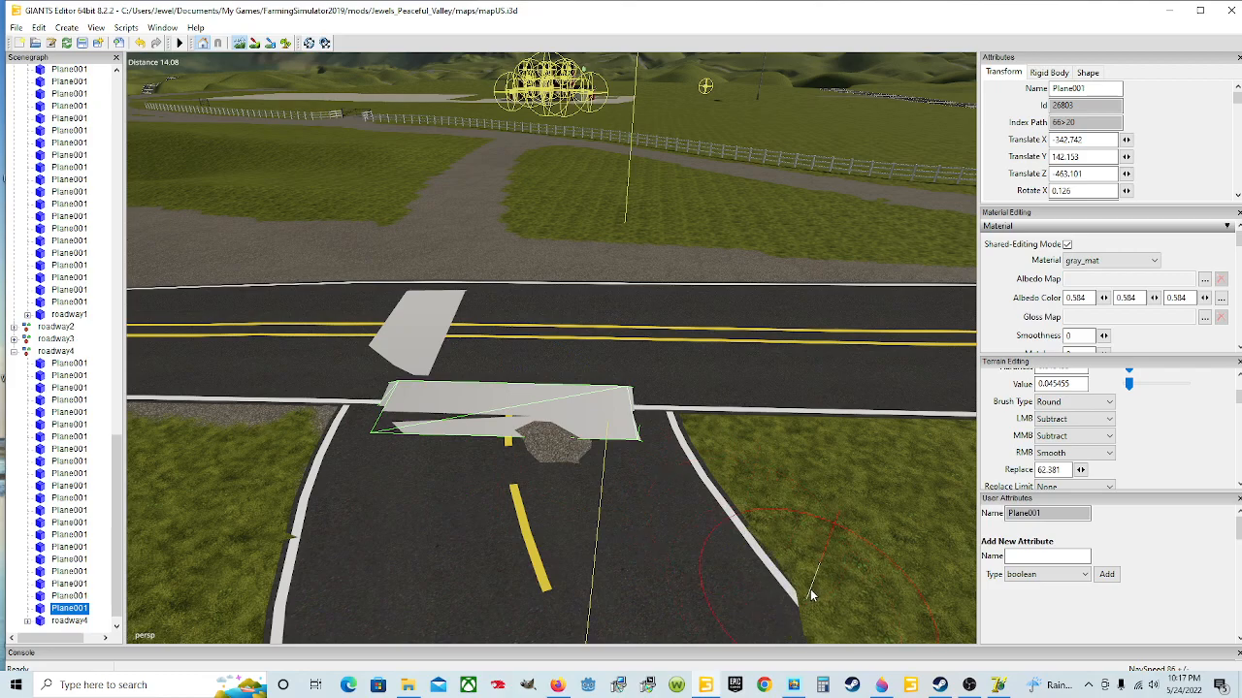
drag(551, 448, 555, 443)
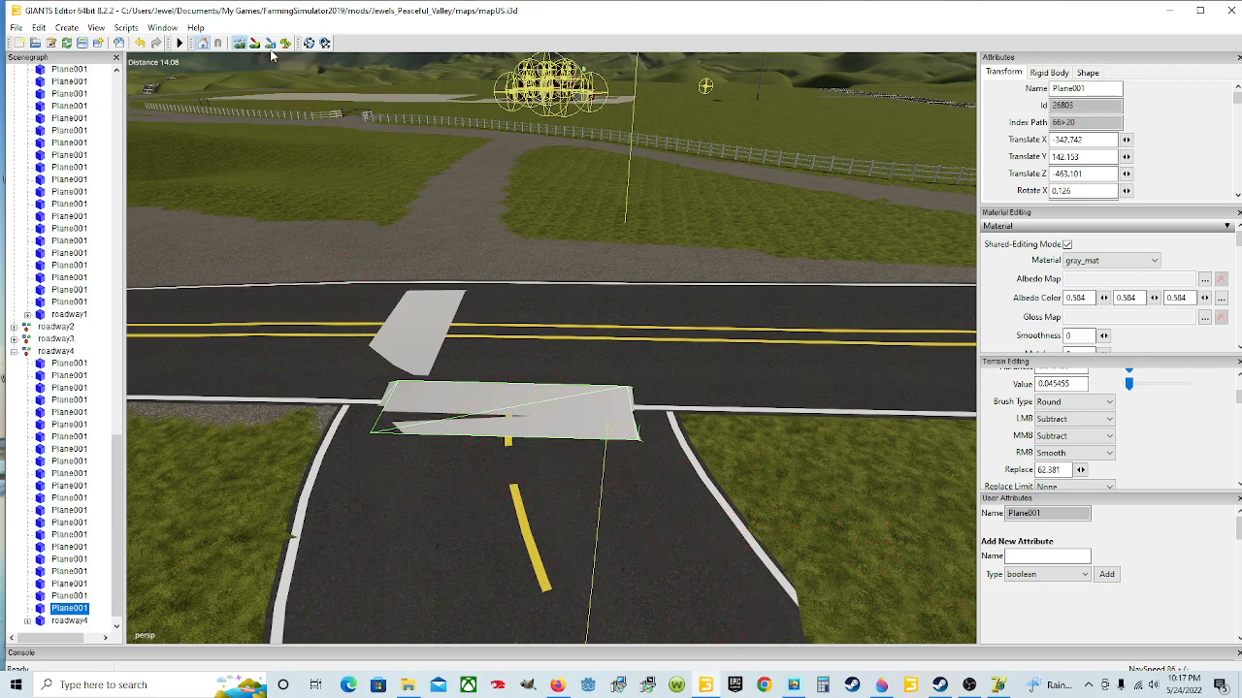
click(241, 43)
middle_drag(361, 325, 492, 357)
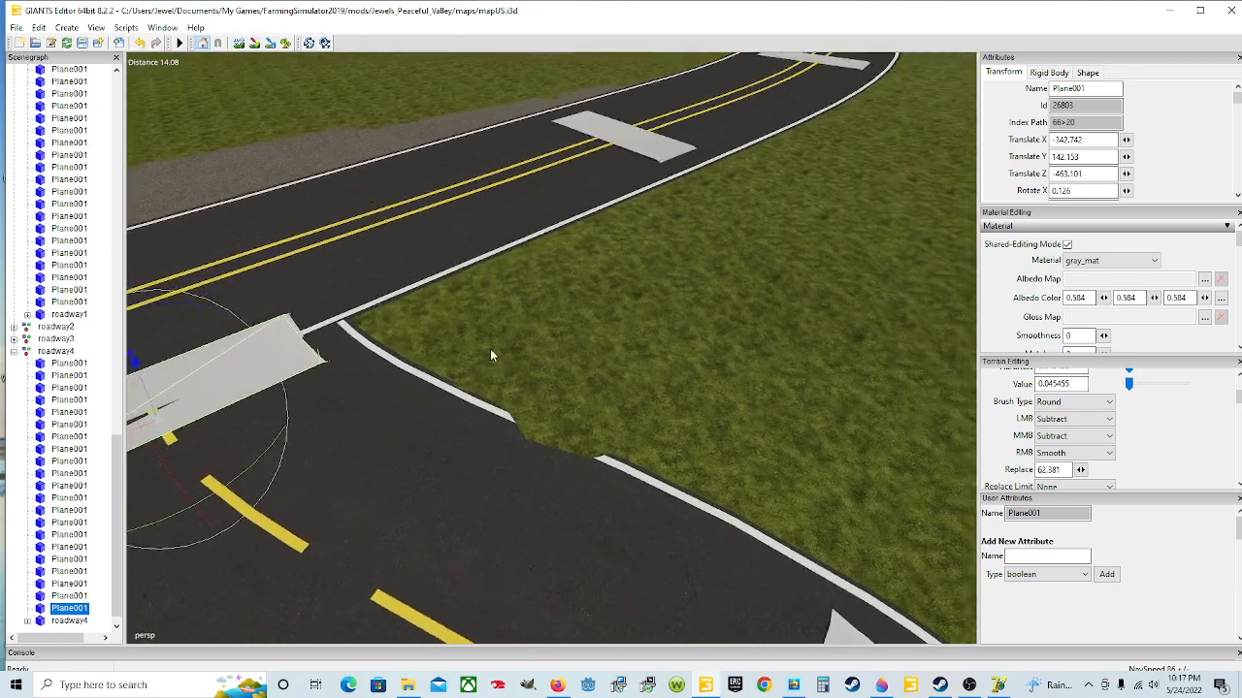
click(239, 44)
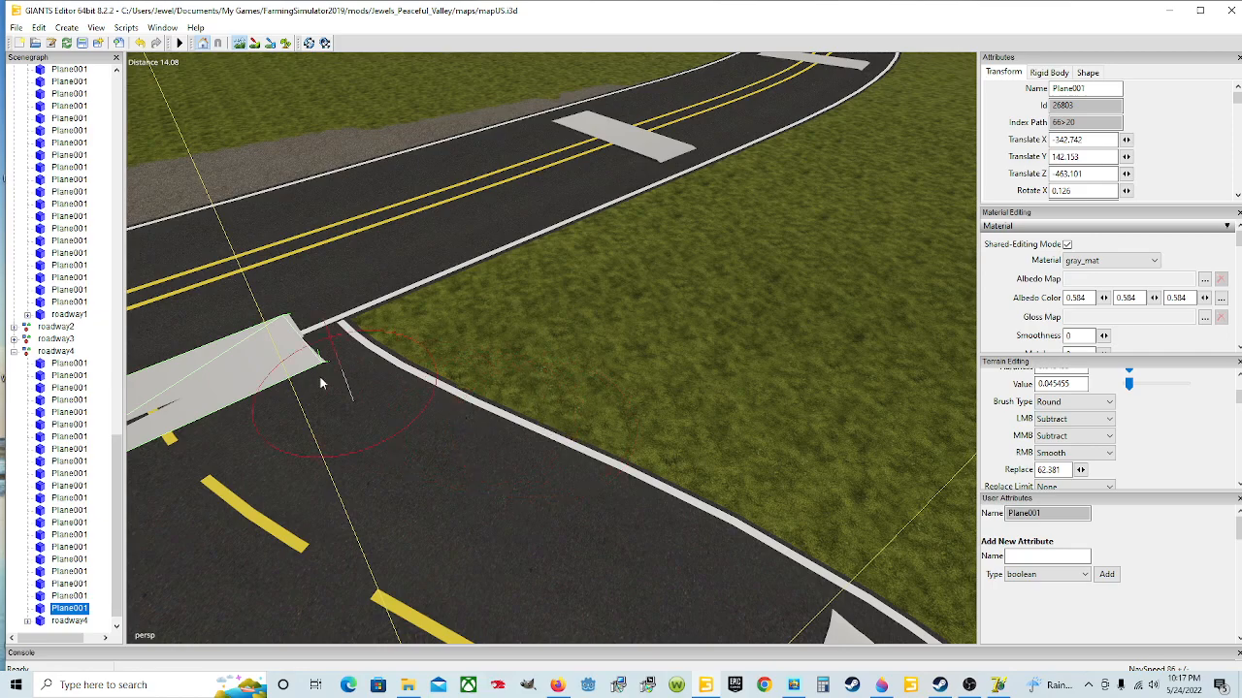
click(240, 43)
middle_drag(284, 189, 476, 416)
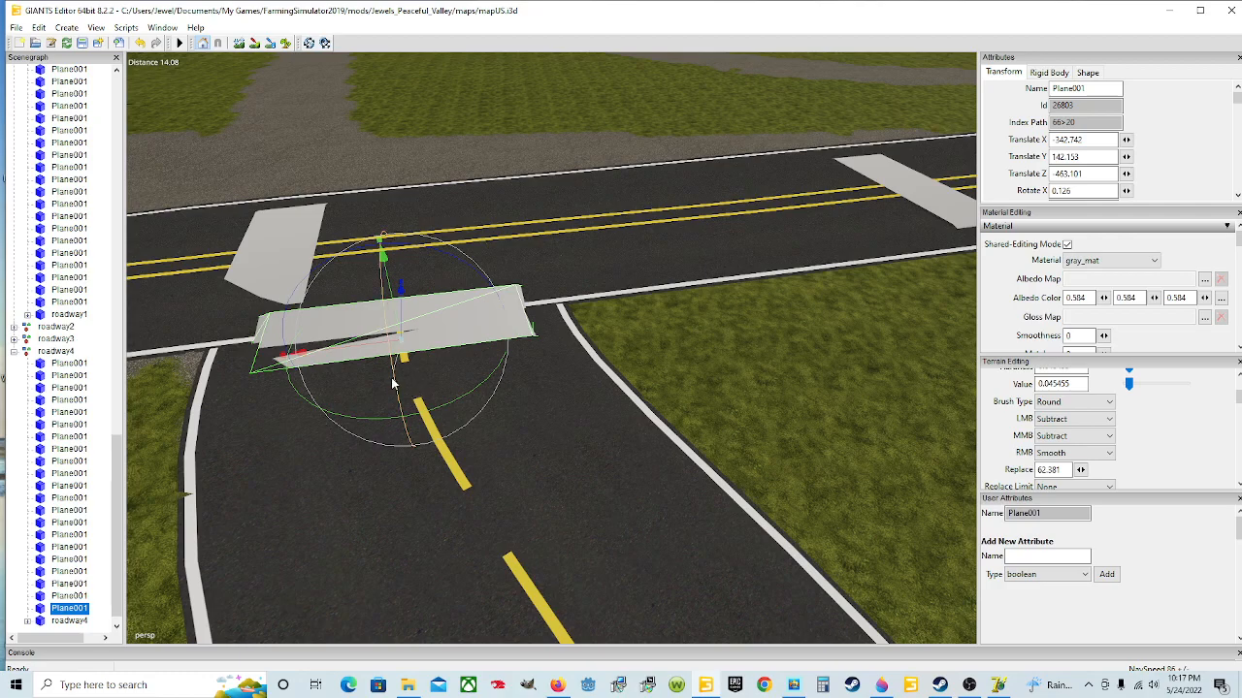
- Tilt the junction marker plane to a Rotate X of 0.393 so it lies above the road surface
drag(393, 384, 393, 384)
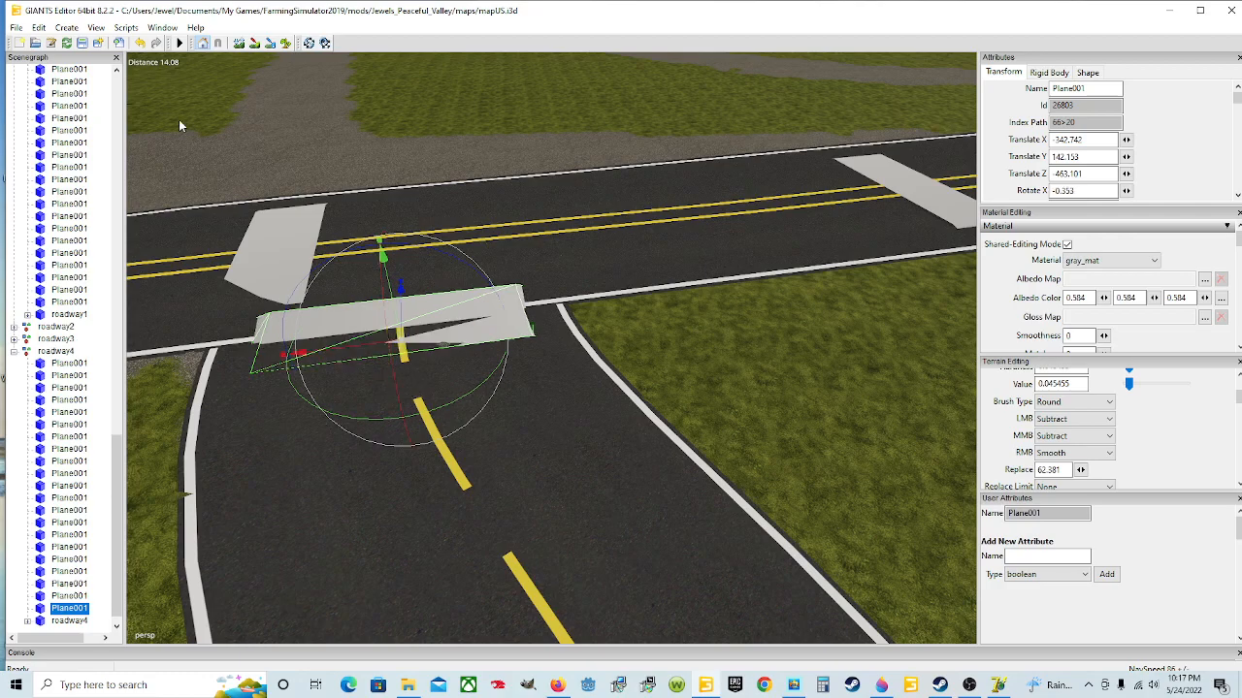
click(139, 42)
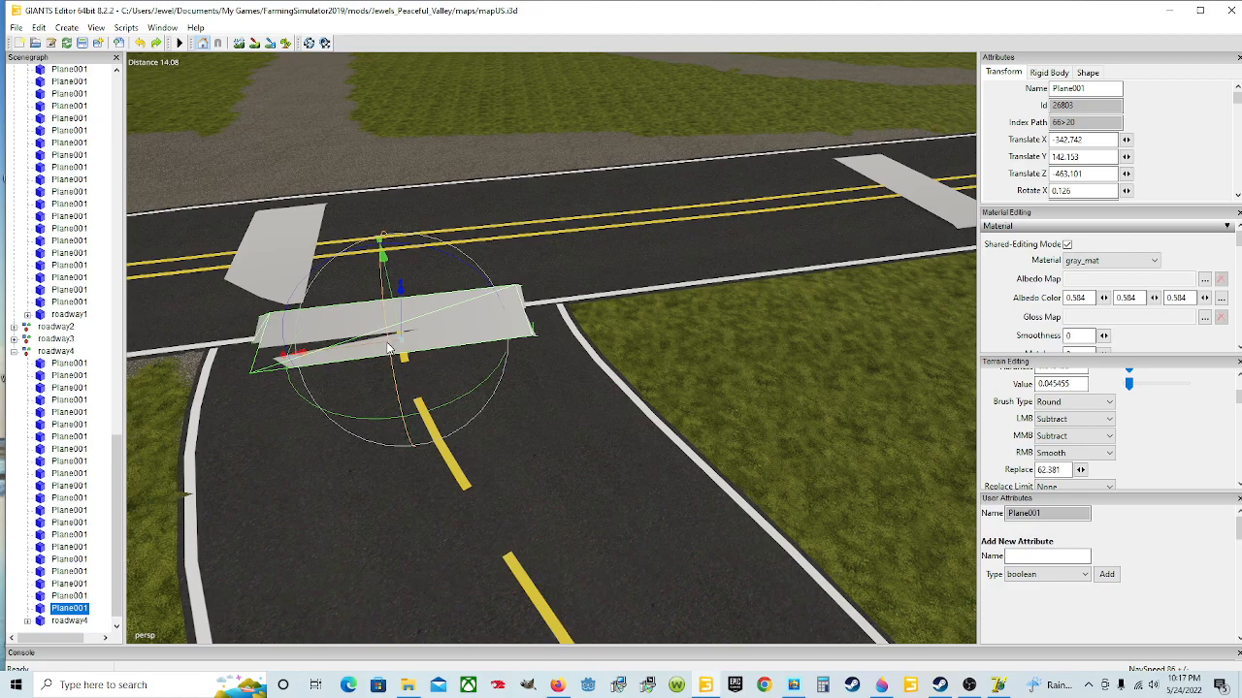
drag(387, 341, 387, 339)
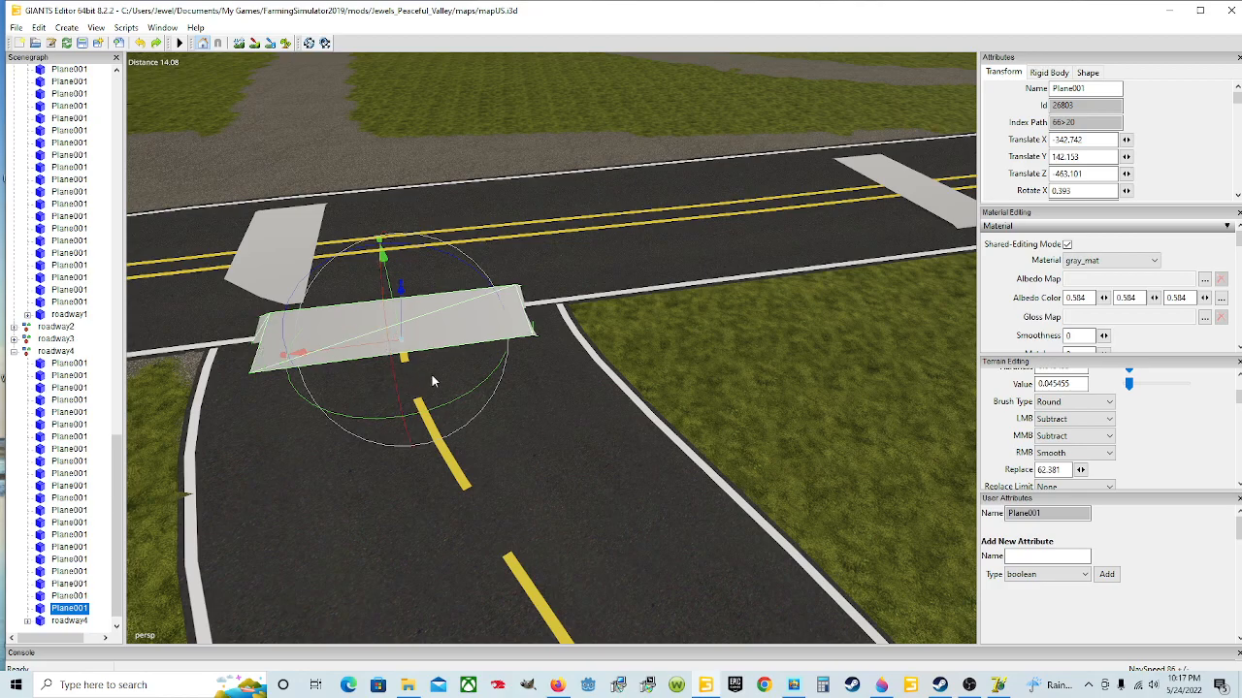
scroll(480, 389, up, 1)
scroll(461, 386, up, 1)
right_drag(455, 388, 438, 373)
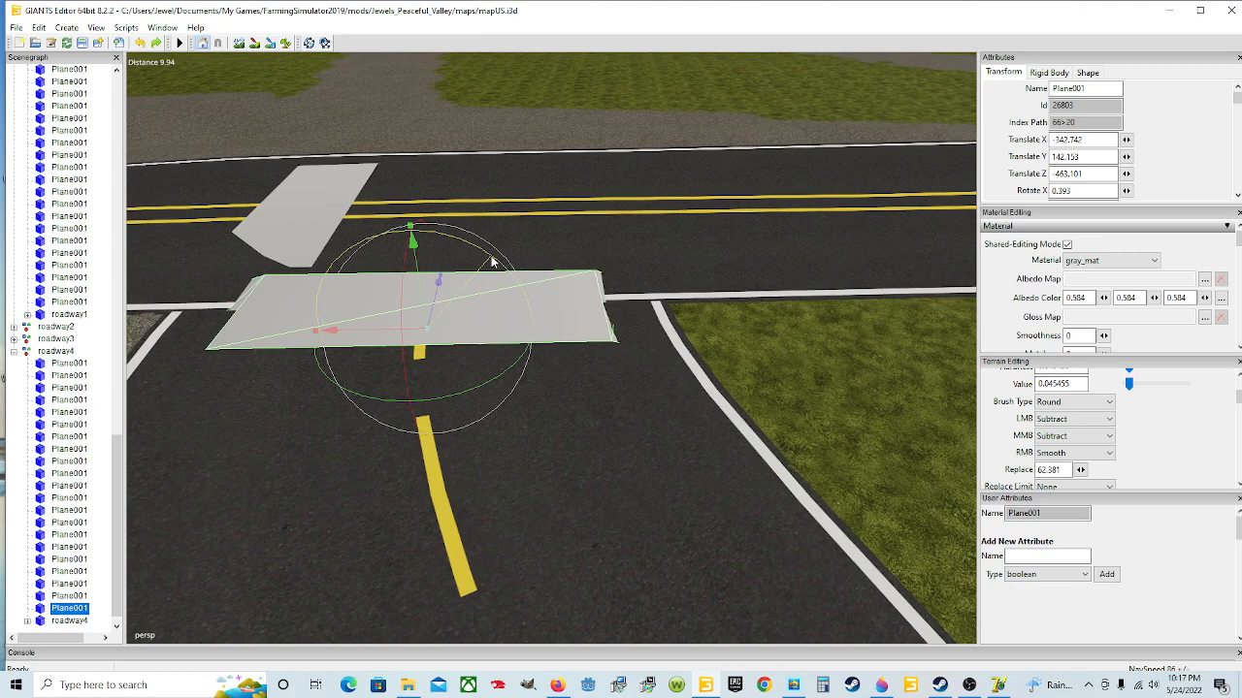
drag(492, 262, 492, 262)
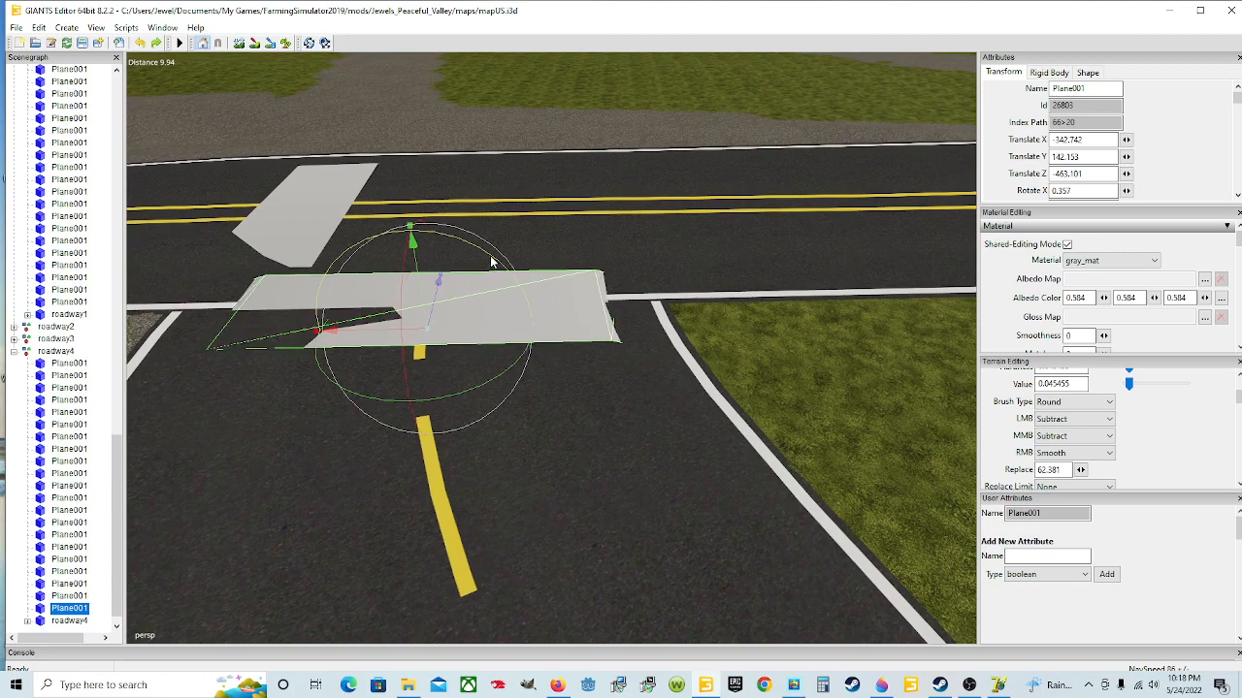
key(ctrl+z)
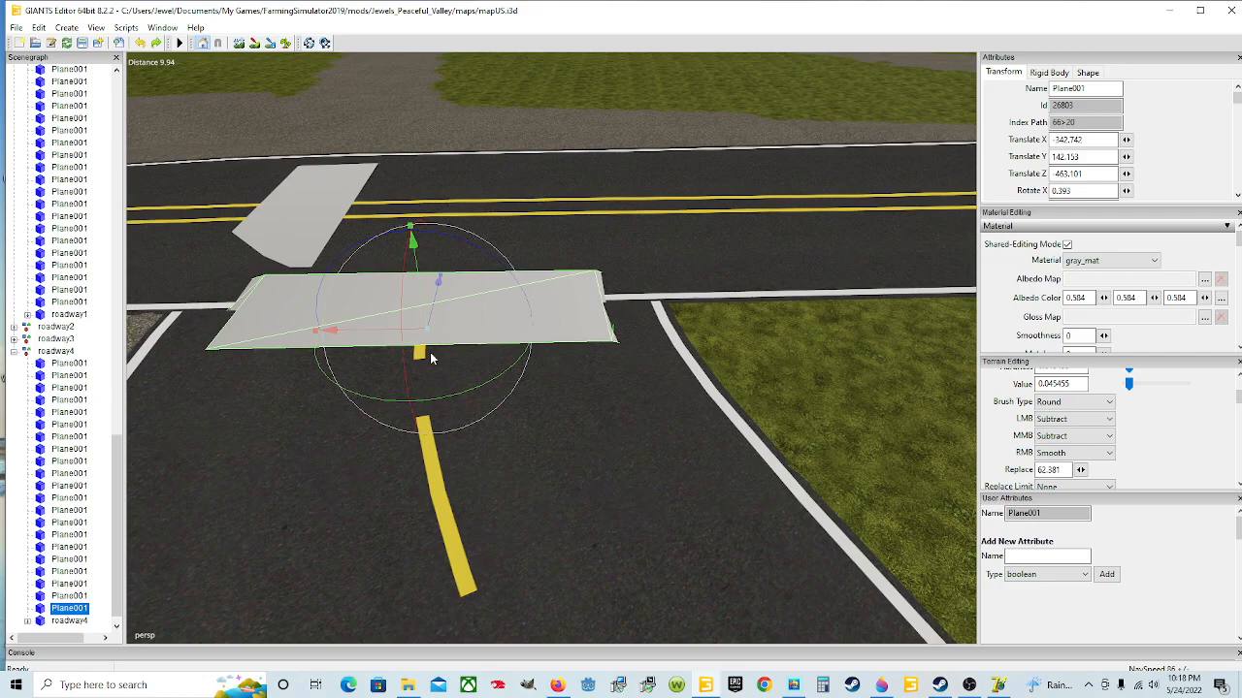
- Delete the existing roadway4 road mesh from the roadway4 group, keeping its marker planes
scroll(480, 364, down, 5)
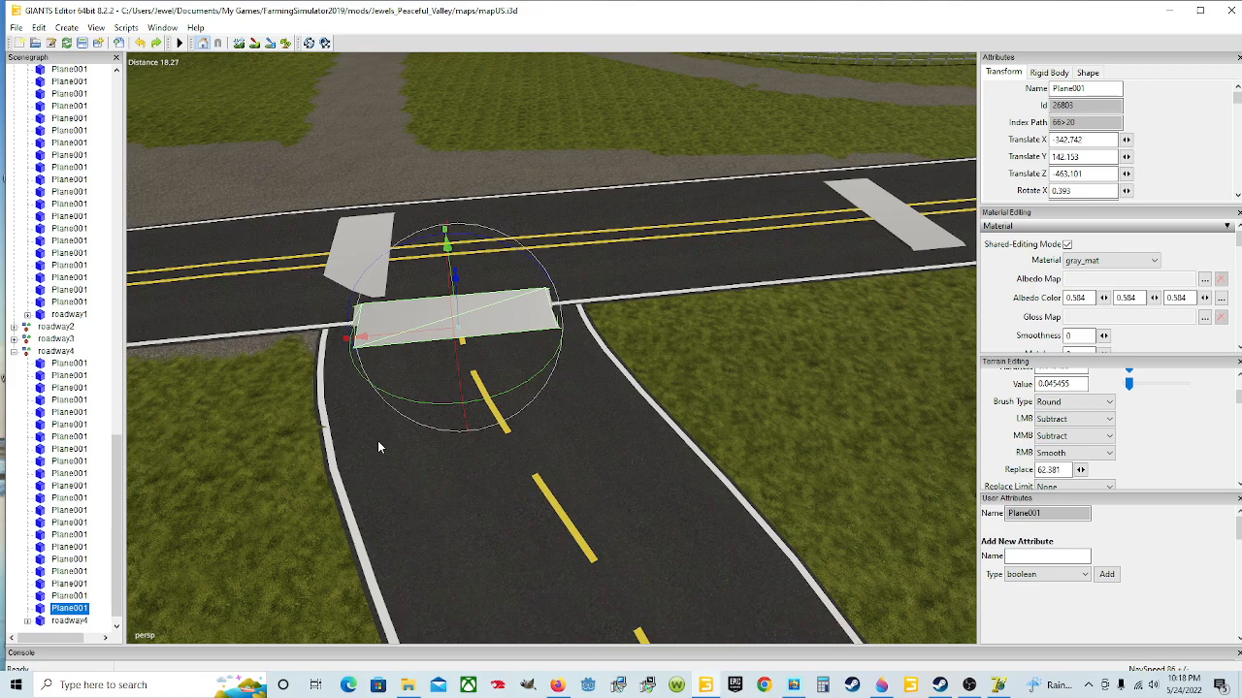
click(329, 475)
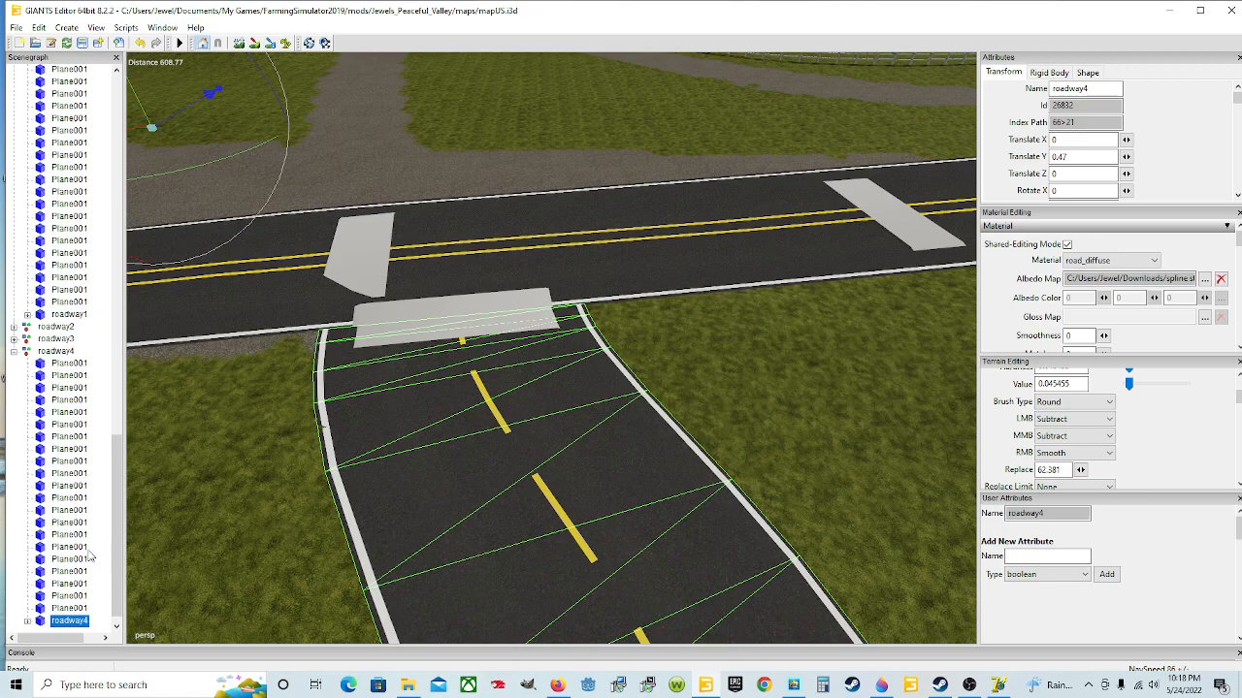
key(Delete)
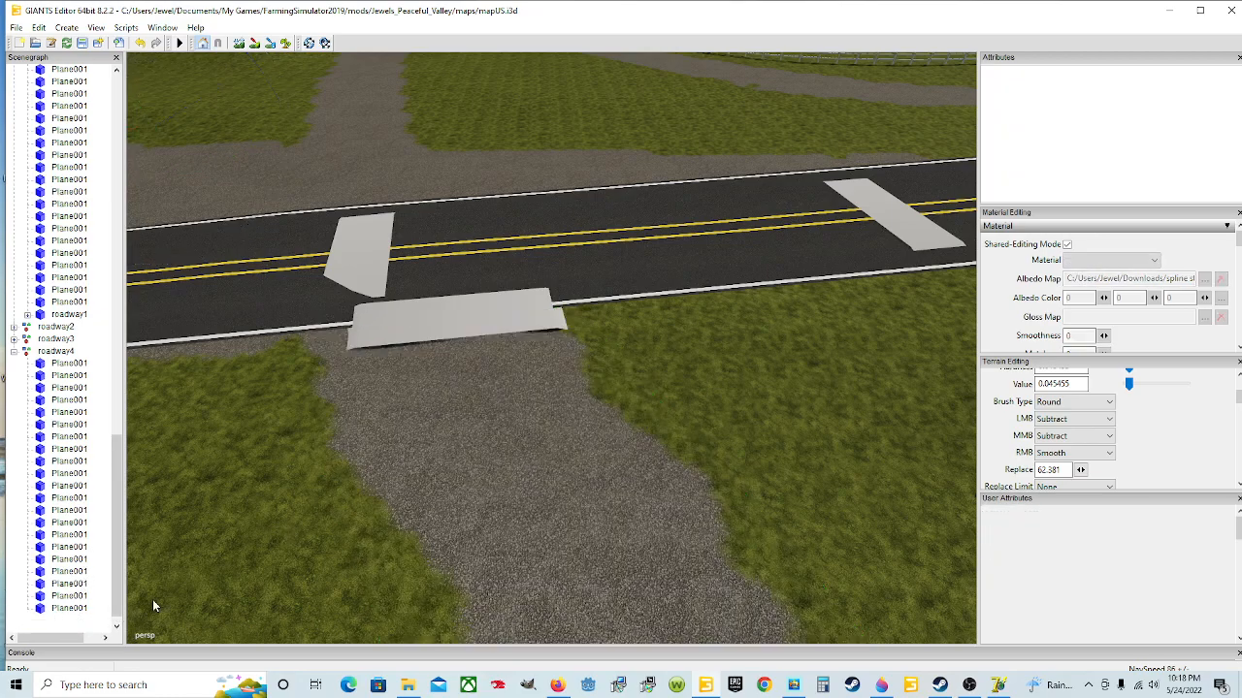
- Export the roadway4 group of marker planes to the SplineStreetConstructor_1.64 folder, overwriting the spline4 file
click(55, 352)
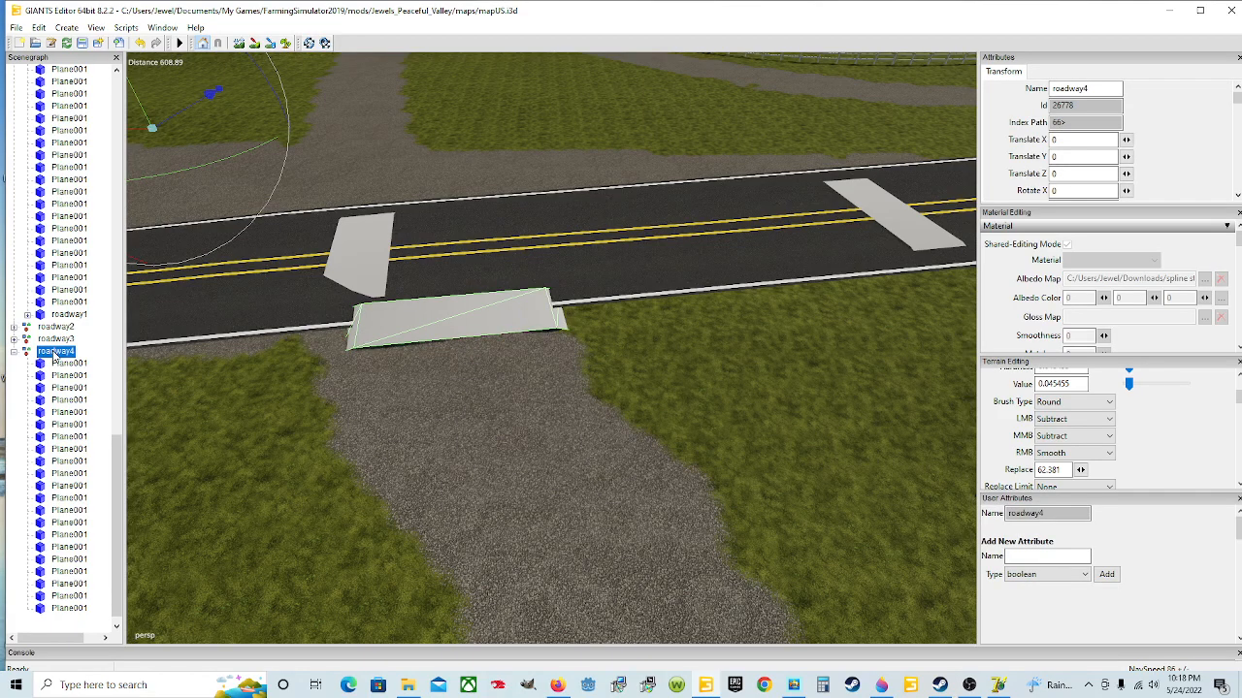
right_click(405, 461)
alt+drag(405, 462, 295, 417)
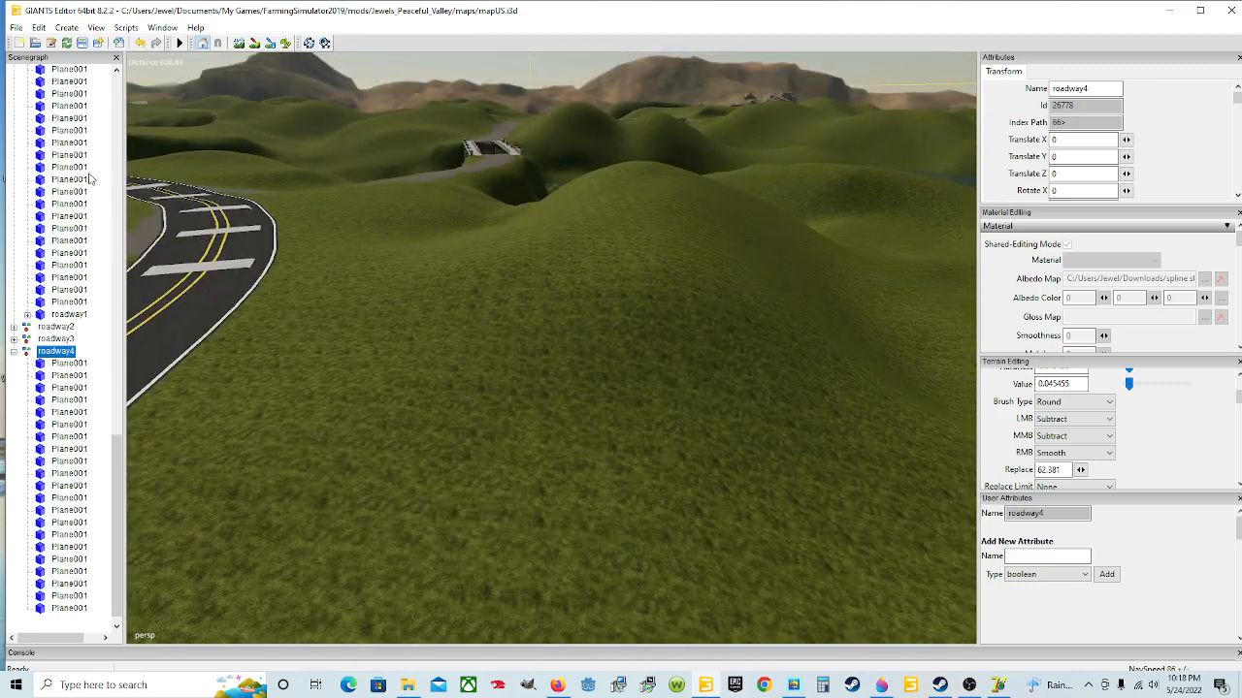
click(17, 27)
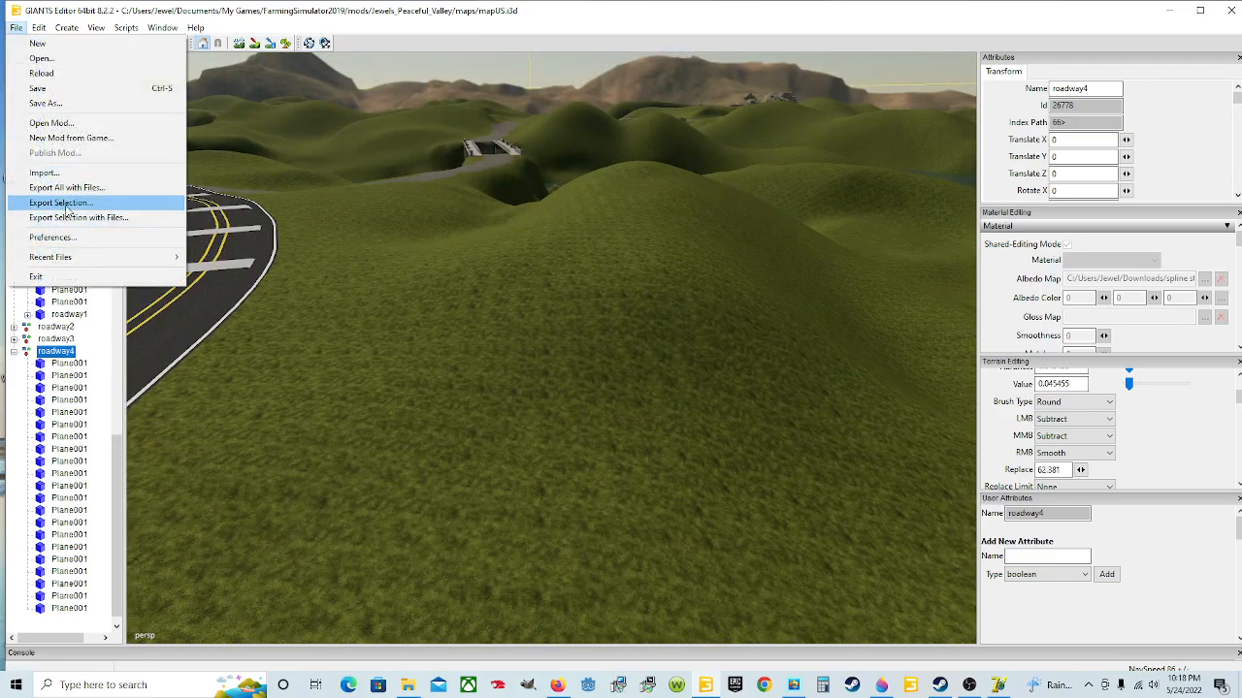
click(60, 203)
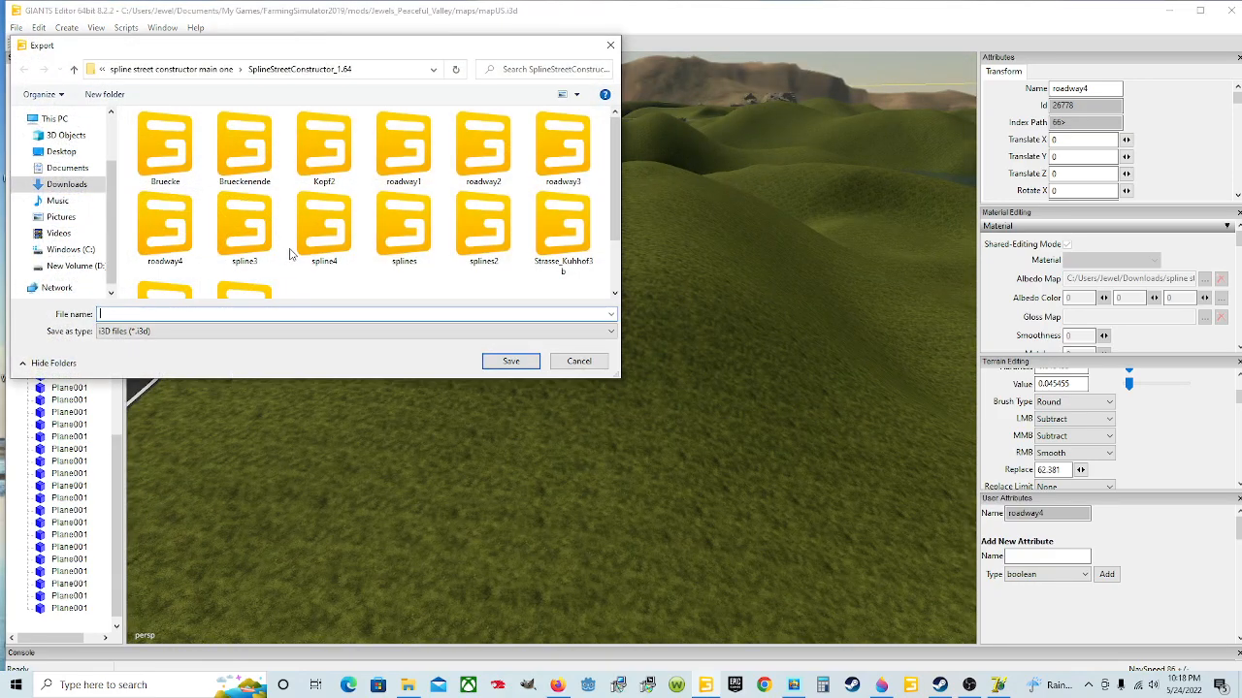
click(325, 233)
click(511, 361)
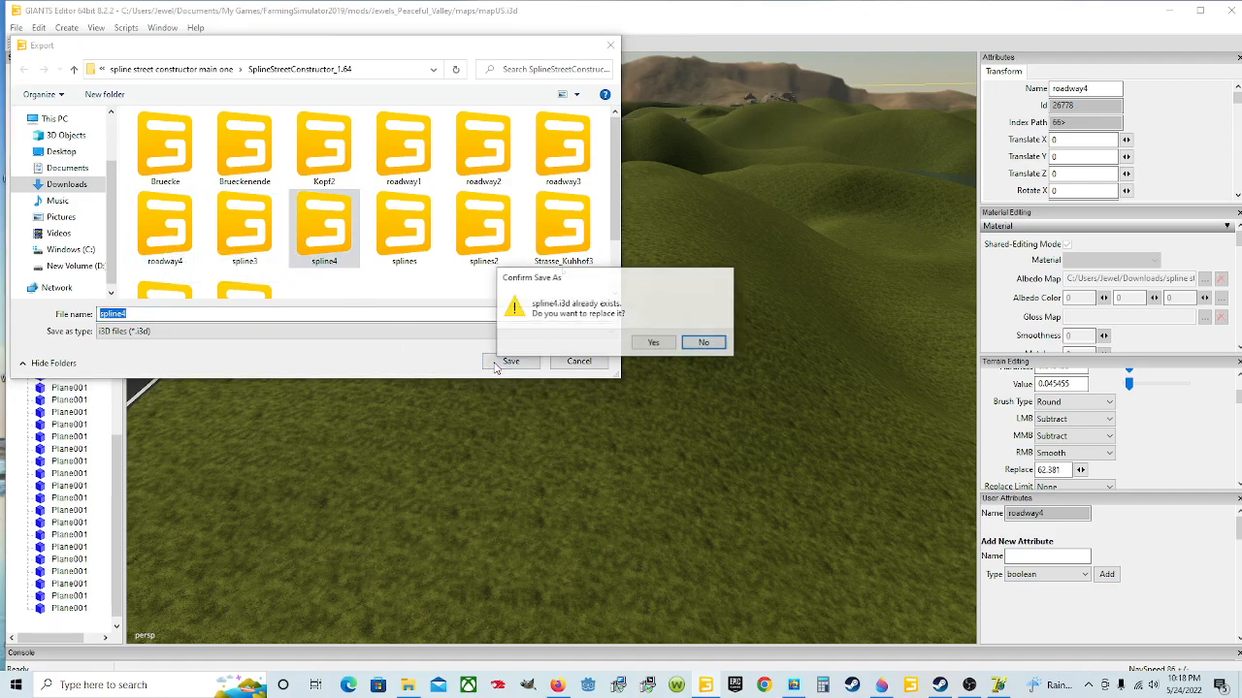
click(651, 341)
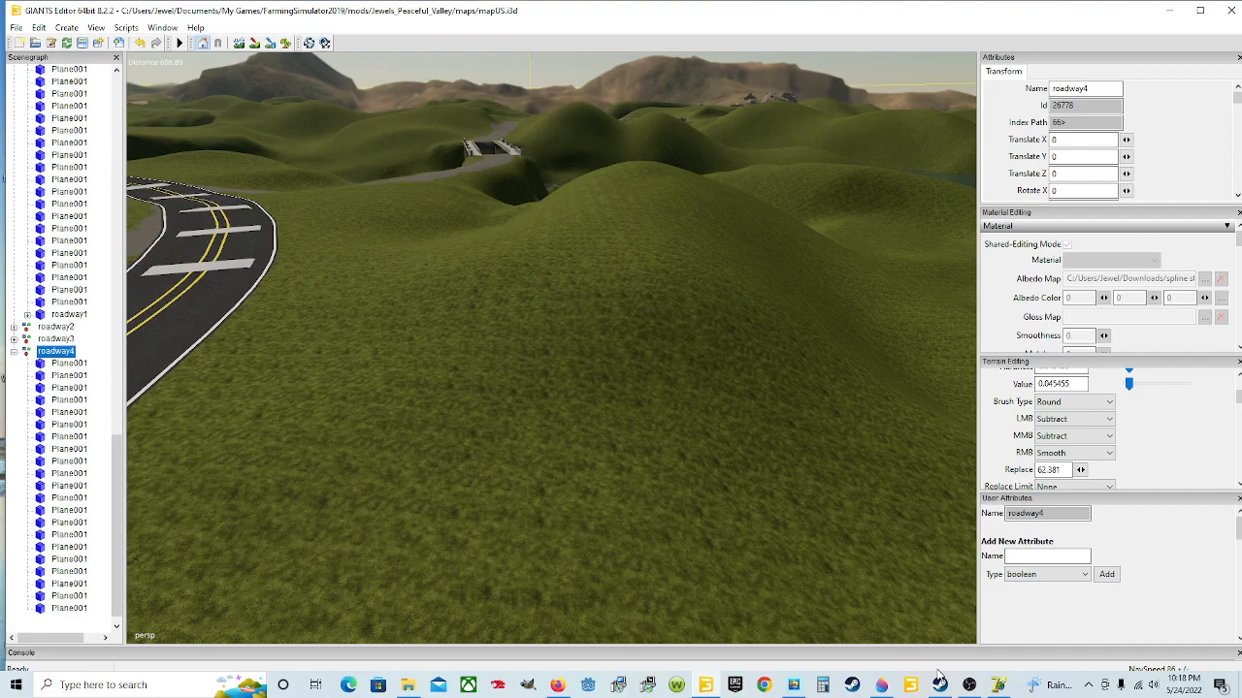
- Switch to SplineStreetConstructor, load spline4 as the spline points file, and return to GIANTS Editor
mouse_move(1006, 691)
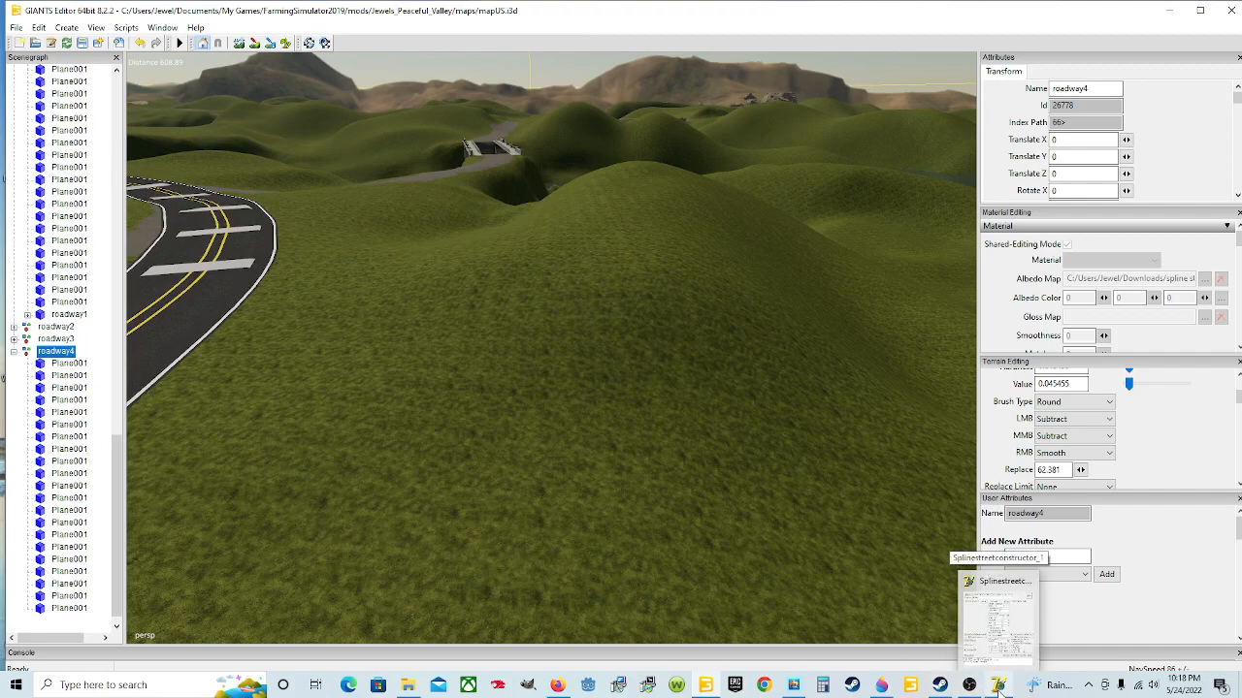
click(1000, 687)
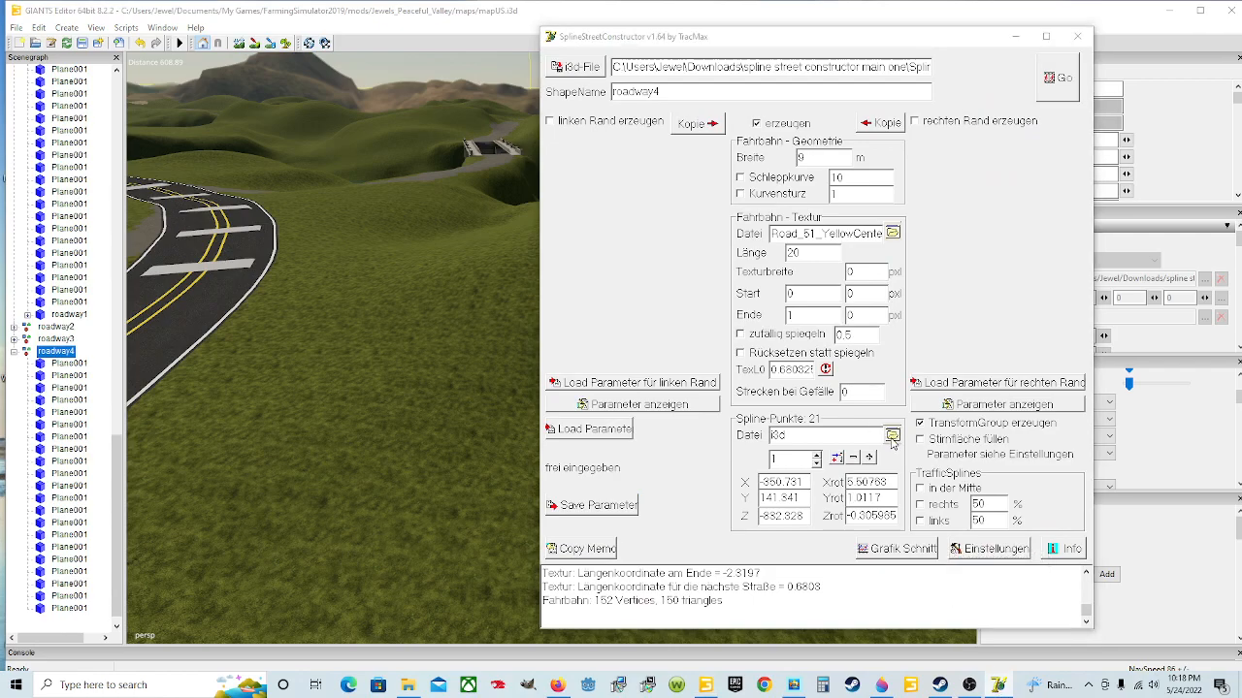
click(892, 437)
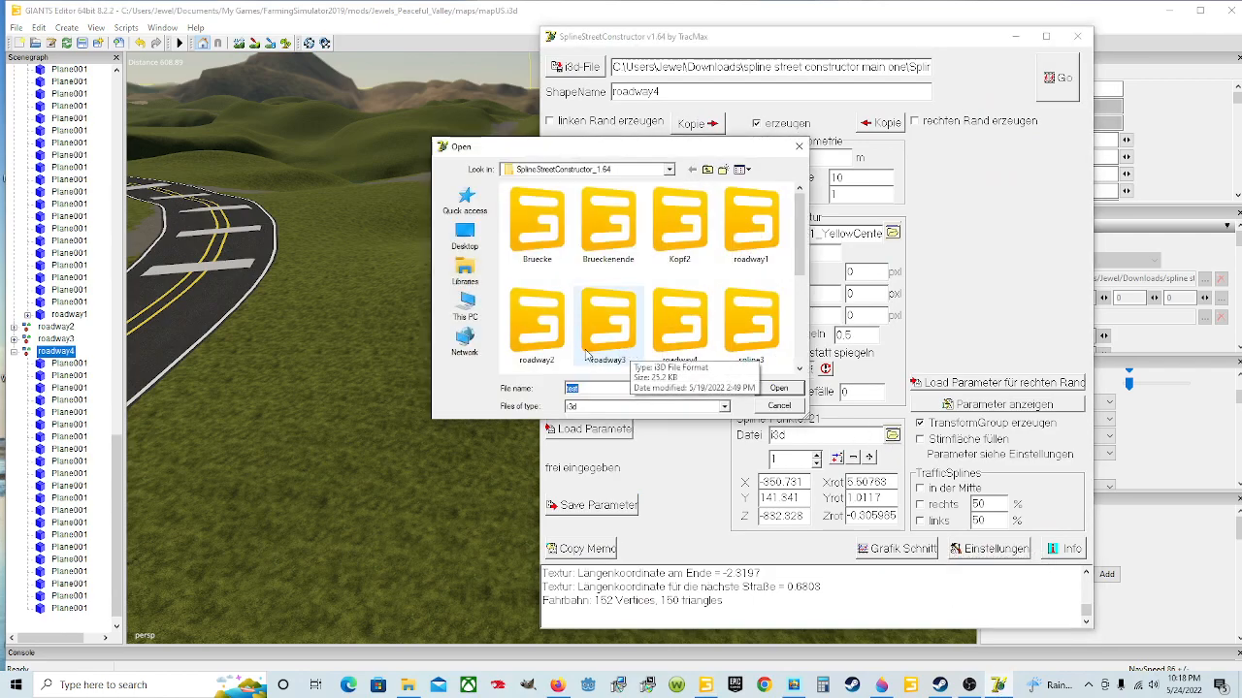
scroll(592, 355, down, 3)
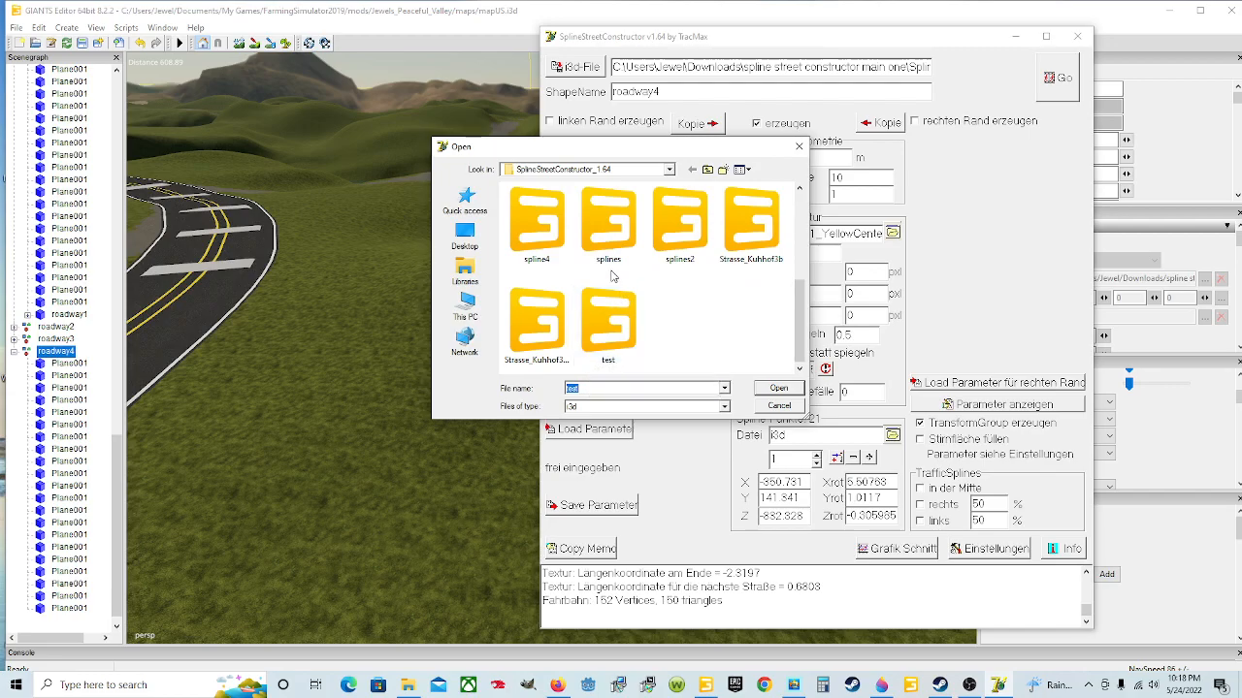
click(537, 221)
click(778, 387)
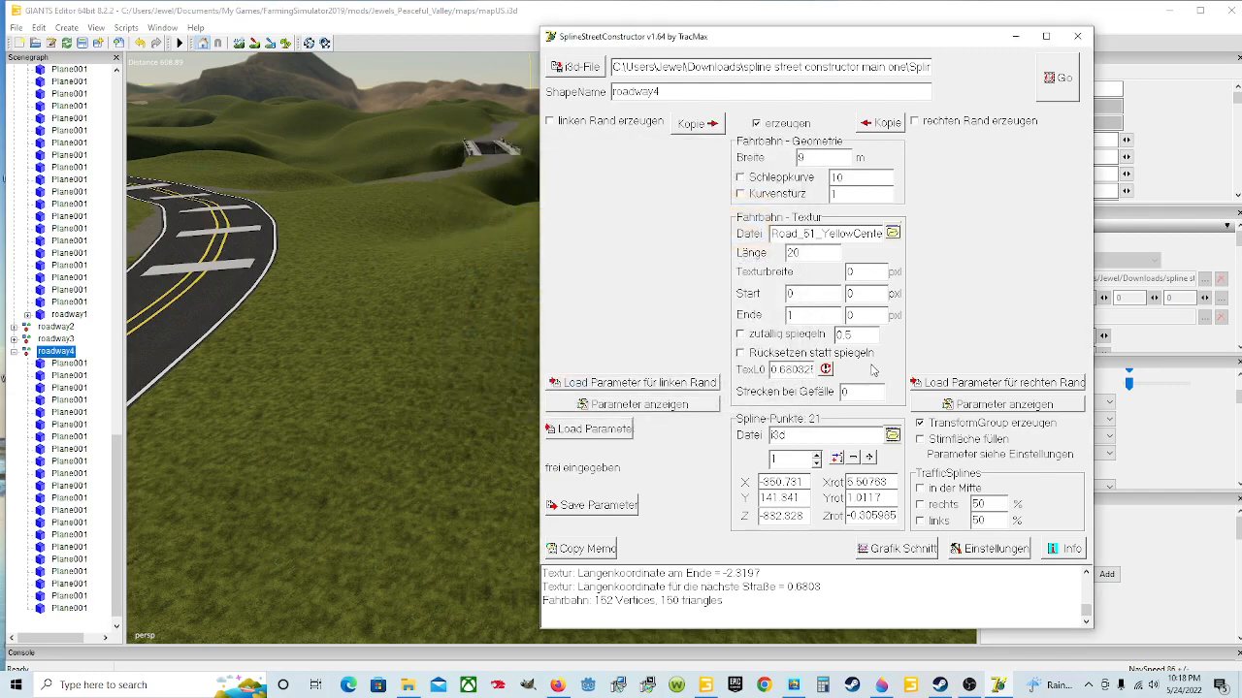
click(1015, 36)
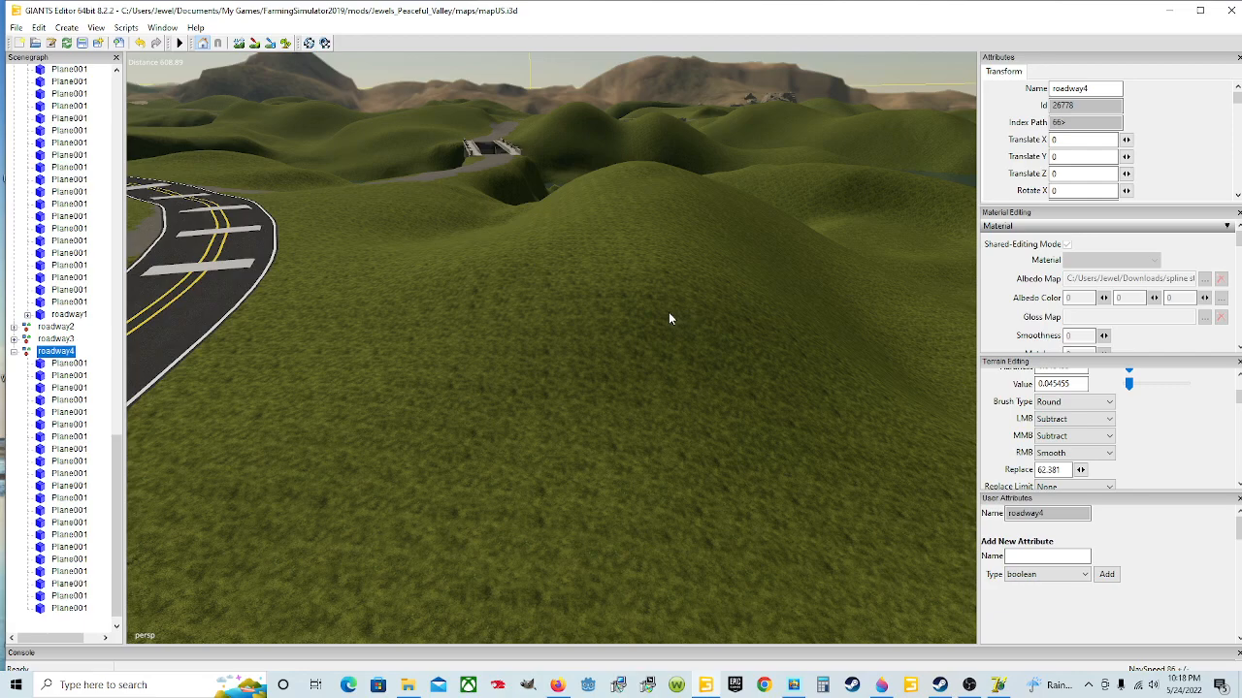
- Import the roadway4 road mesh from the SplineStreetConstructor_1.64 folder into the map
click(16, 28)
click(104, 174)
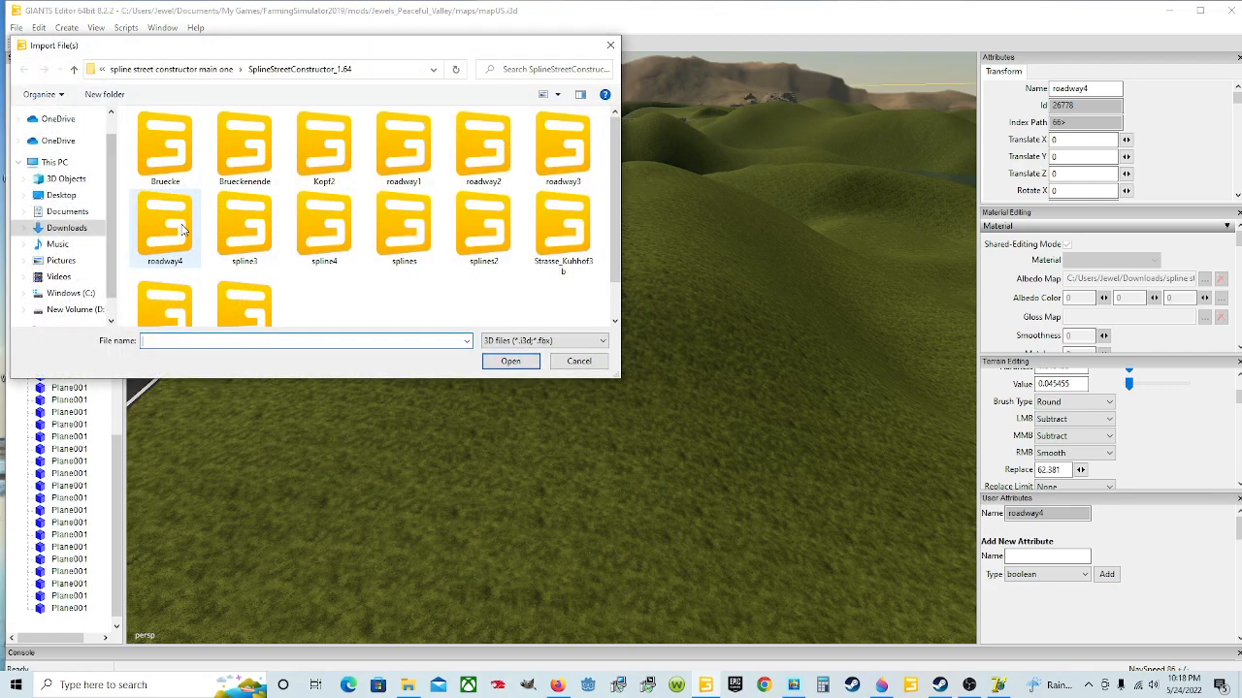
click(165, 247)
click(508, 361)
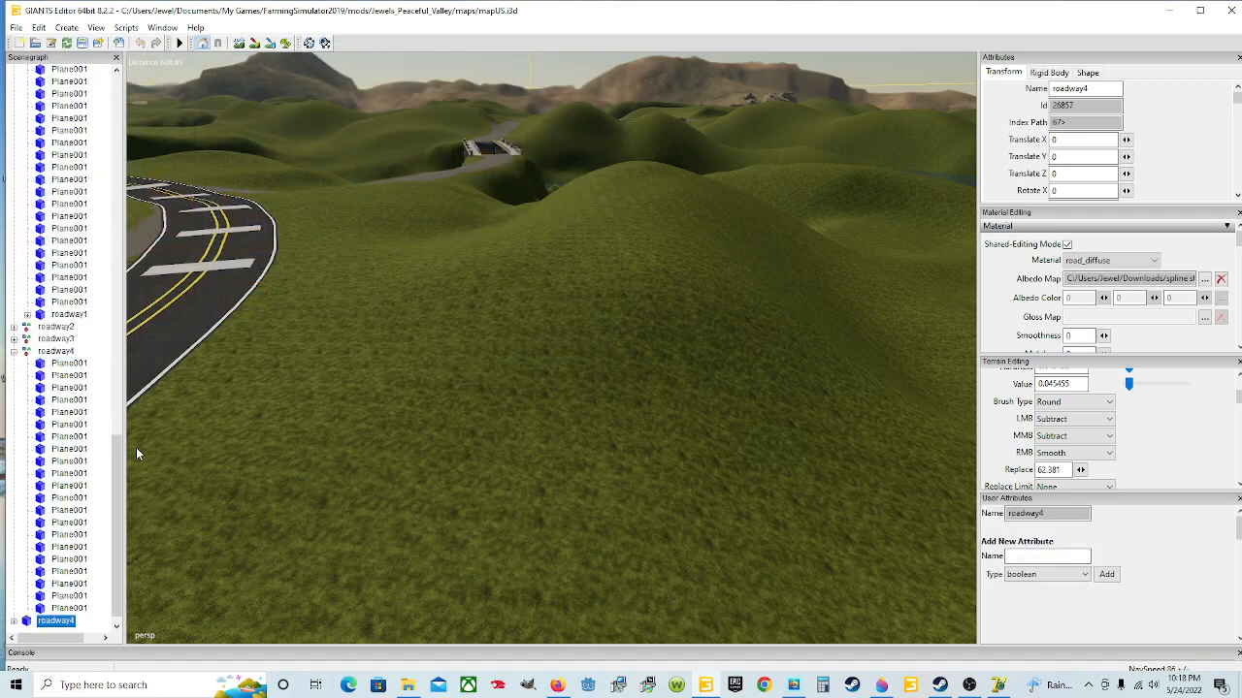
- Move the imported roadway4 mesh into the roadway4 group with its marker planes by cutting and pasting it
click(37, 28)
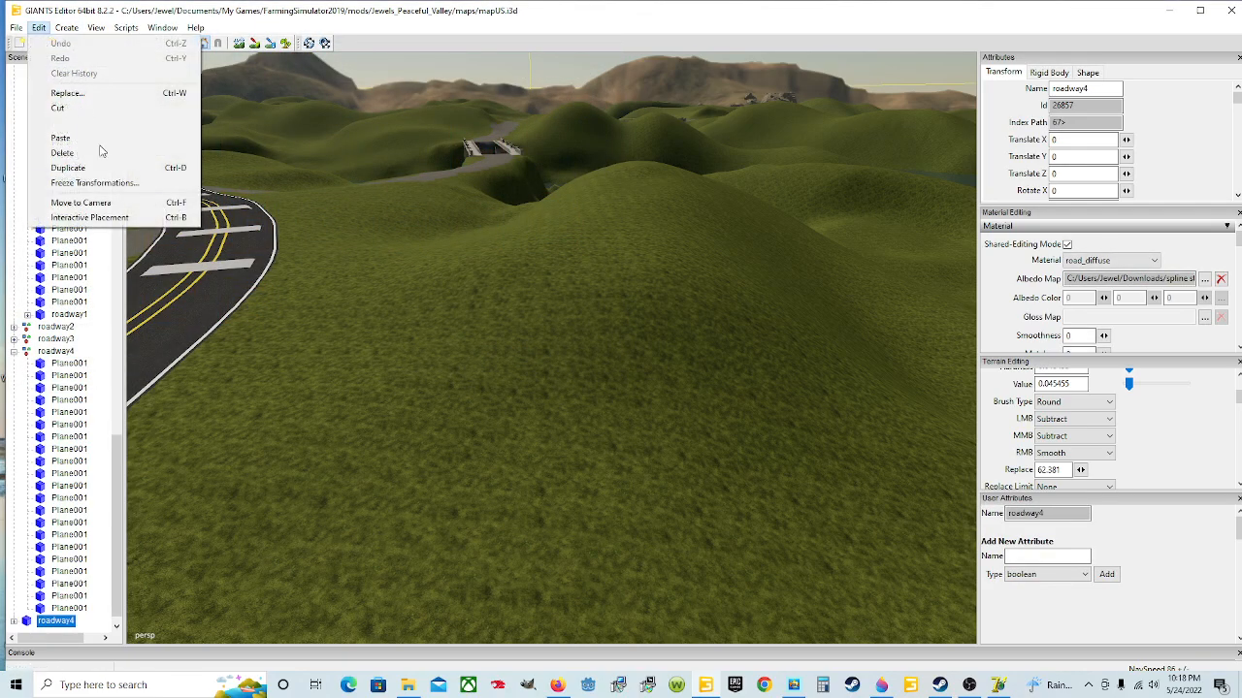
click(68, 104)
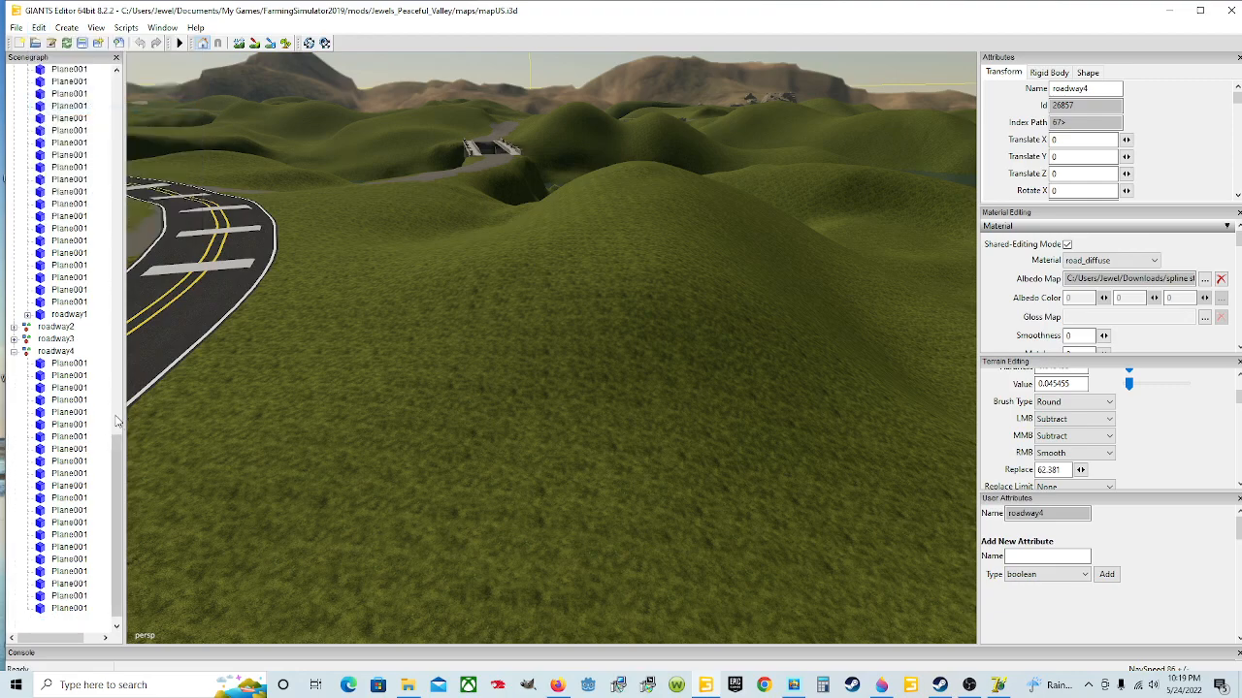
click(67, 353)
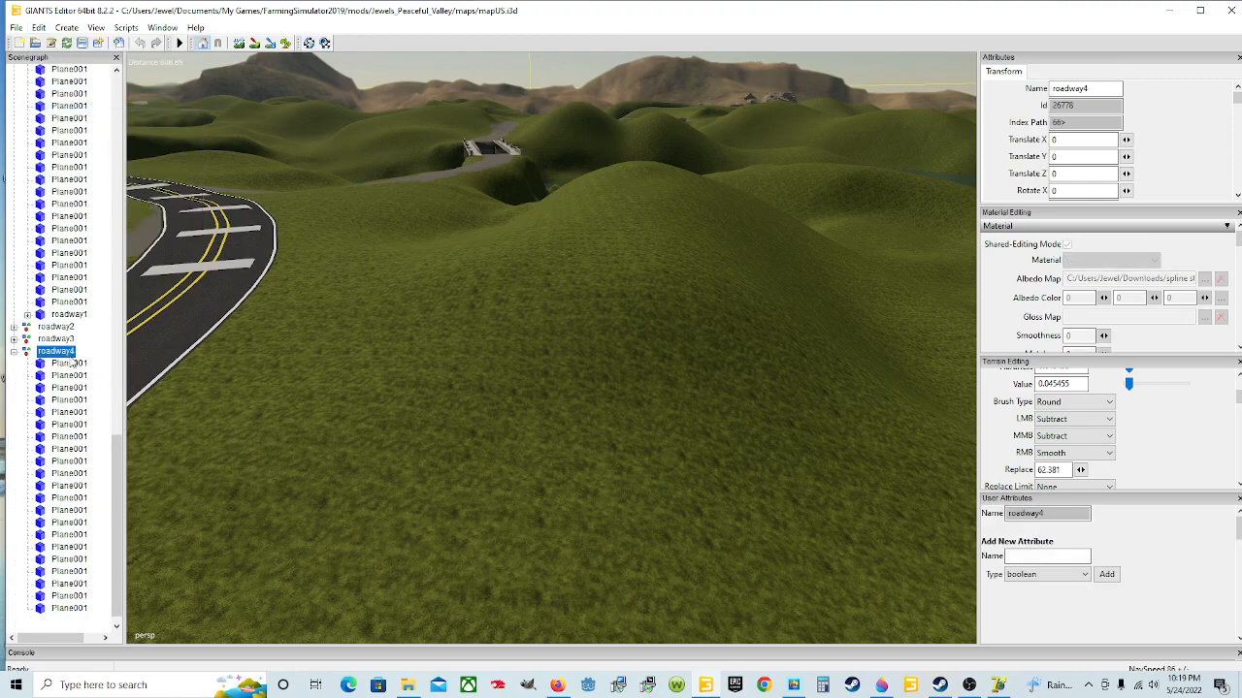
click(37, 27)
click(86, 146)
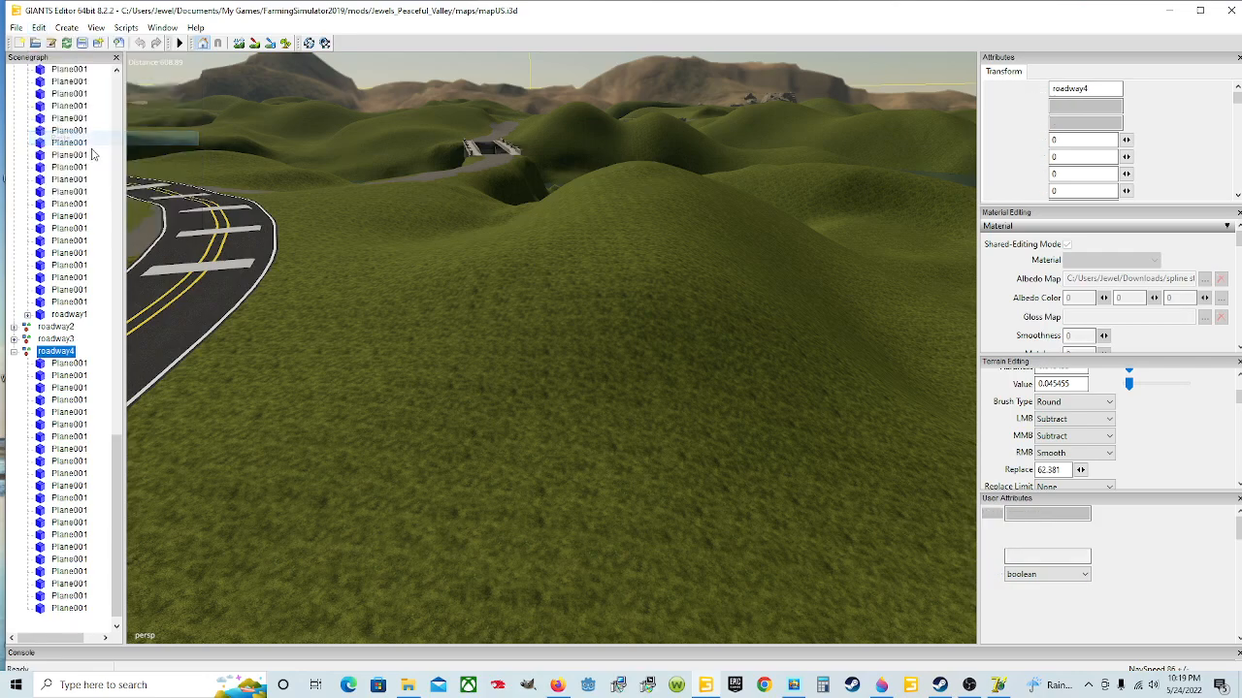
- Raise the roadway4 mesh by setting its Translate Y to 0.47
scroll(518, 403, down, 3)
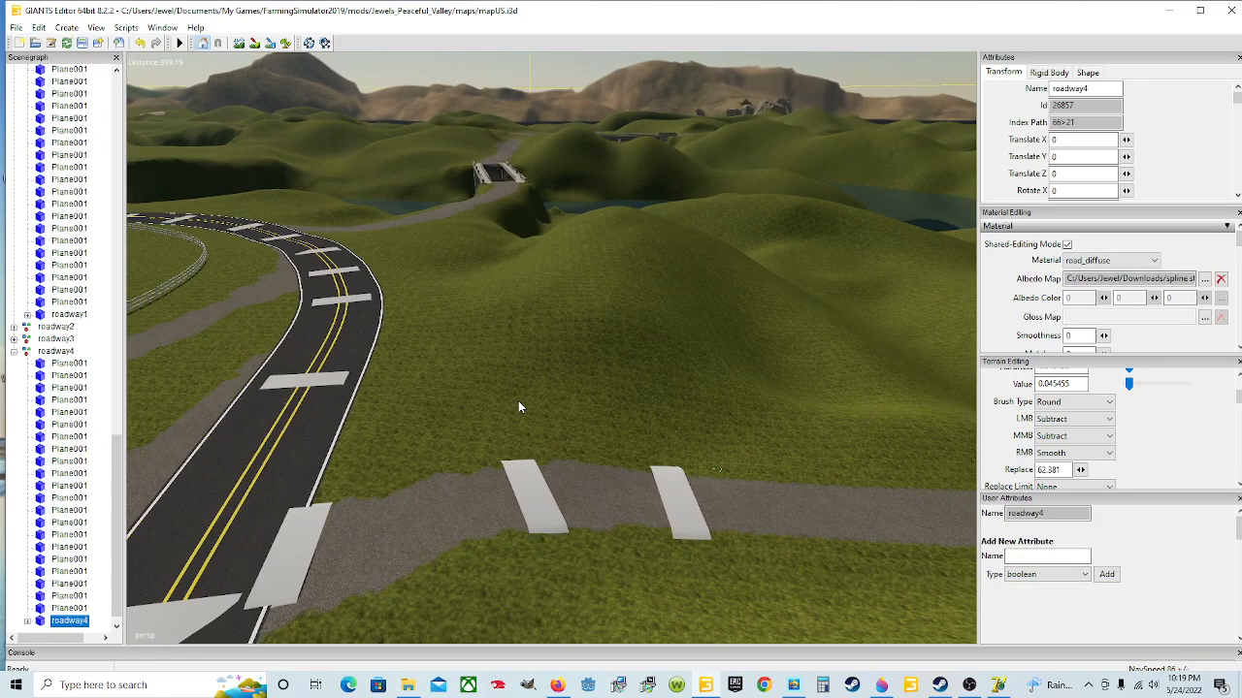
double_click(1080, 156)
text(47)
- Examine from several angles how the end of the roadway4 mesh meets the edge of the double-yellow road at the junction
right_drag(766, 334, 625, 399)
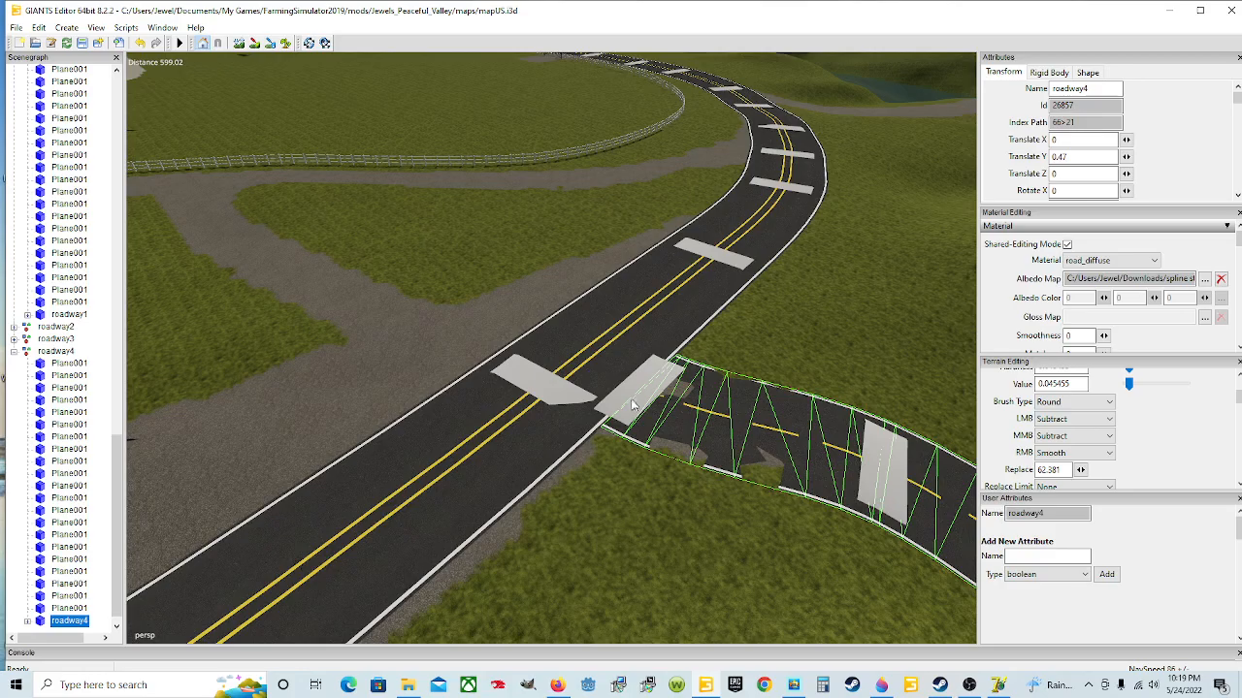
scroll(631, 406, up, 3)
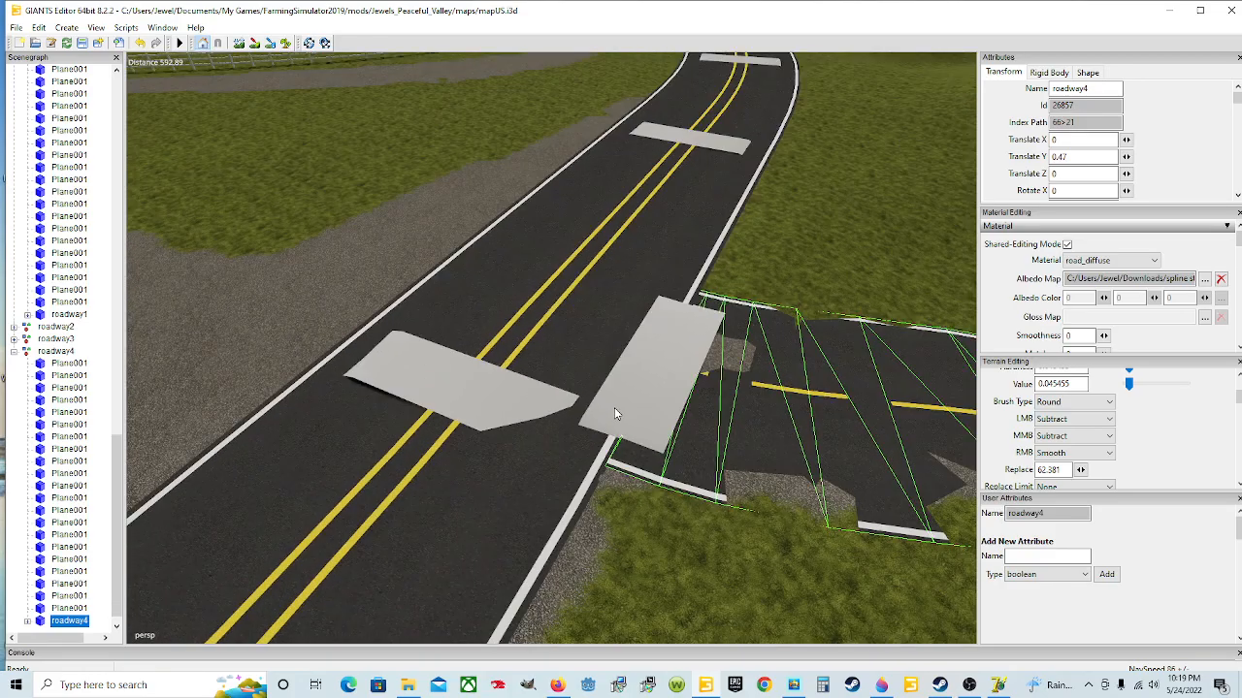
scroll(611, 407, up, 4)
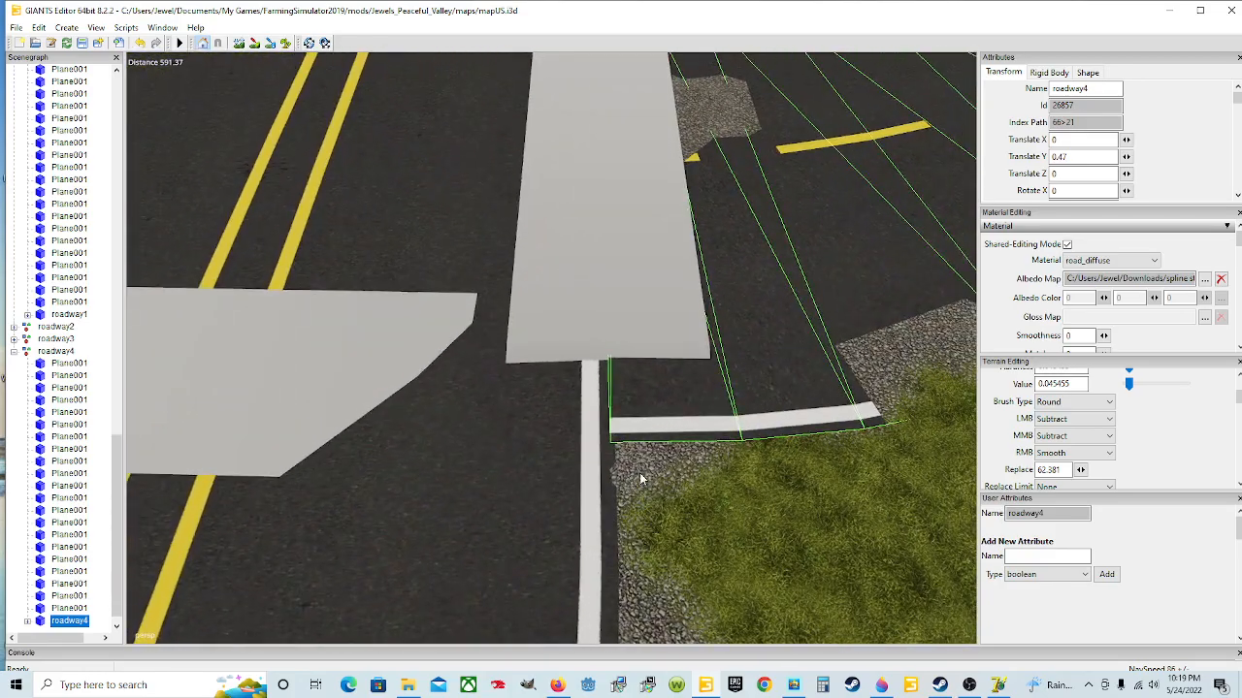
scroll(630, 466, up, 3)
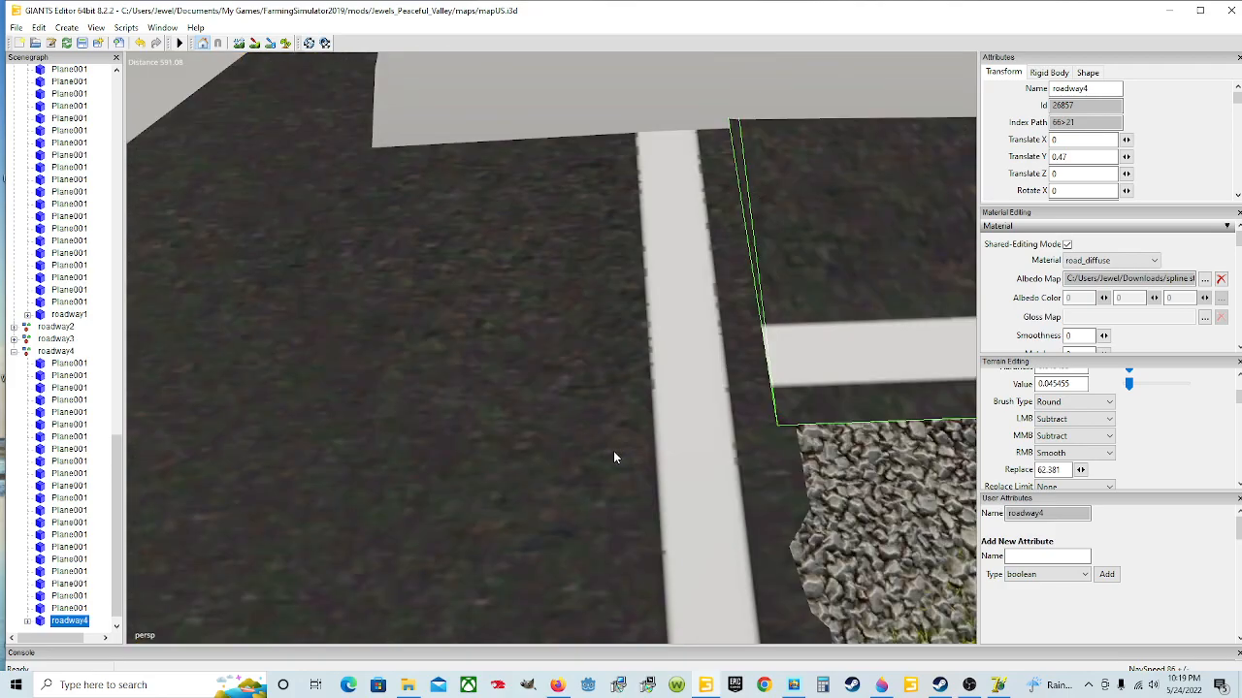
middle_drag(613, 457, 811, 473)
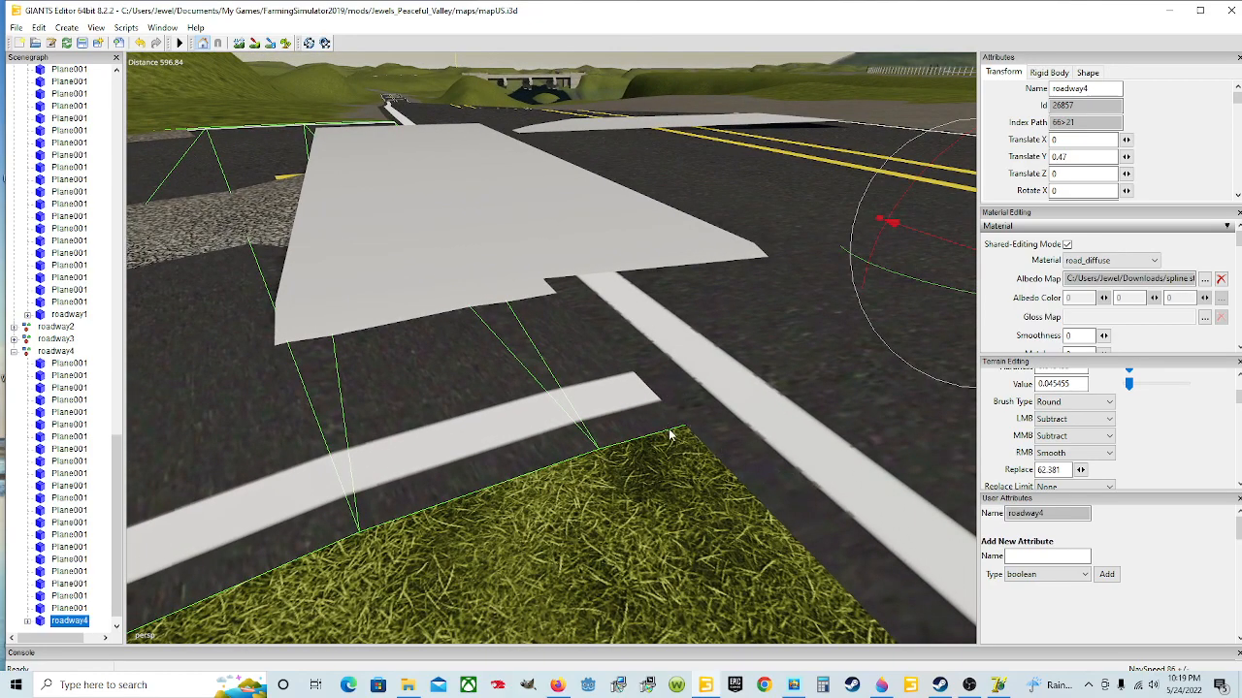
middle_drag(754, 466, 866, 471)
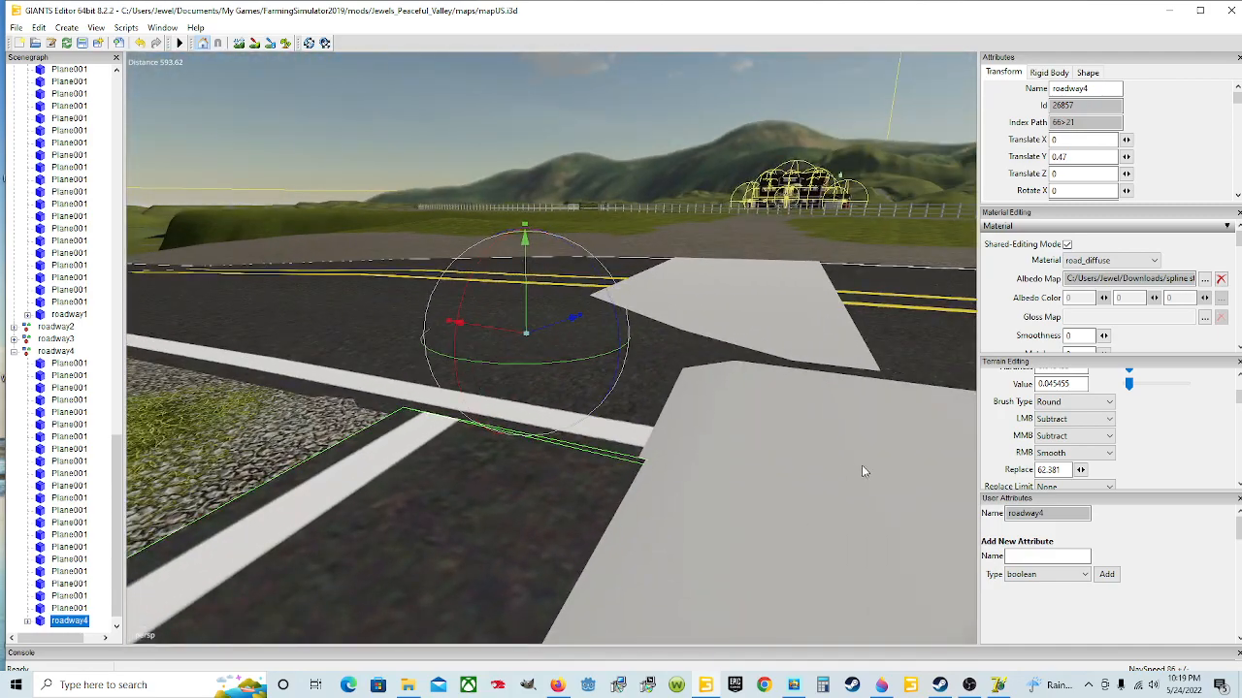
middle_drag(734, 472, 579, 462)
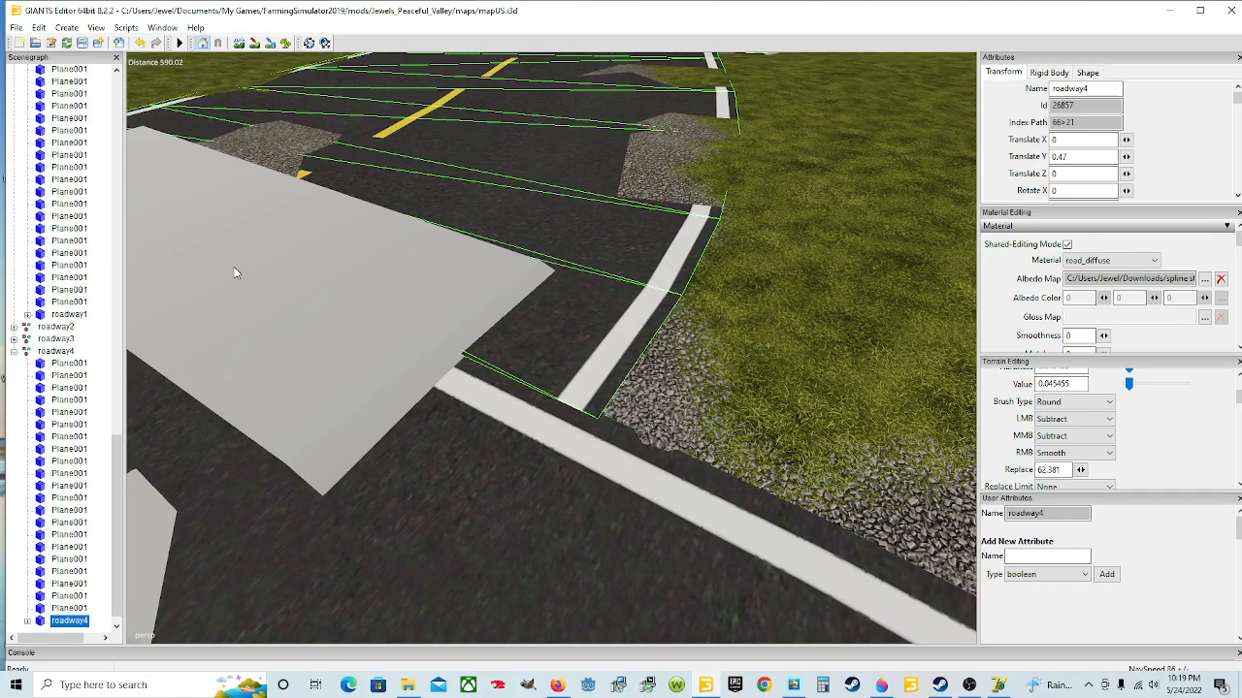
middle_drag(575, 450, 535, 424)
- Undo the last rotation of the junction marker plane and tilt it to a Rotate X of 0.327
click(467, 386)
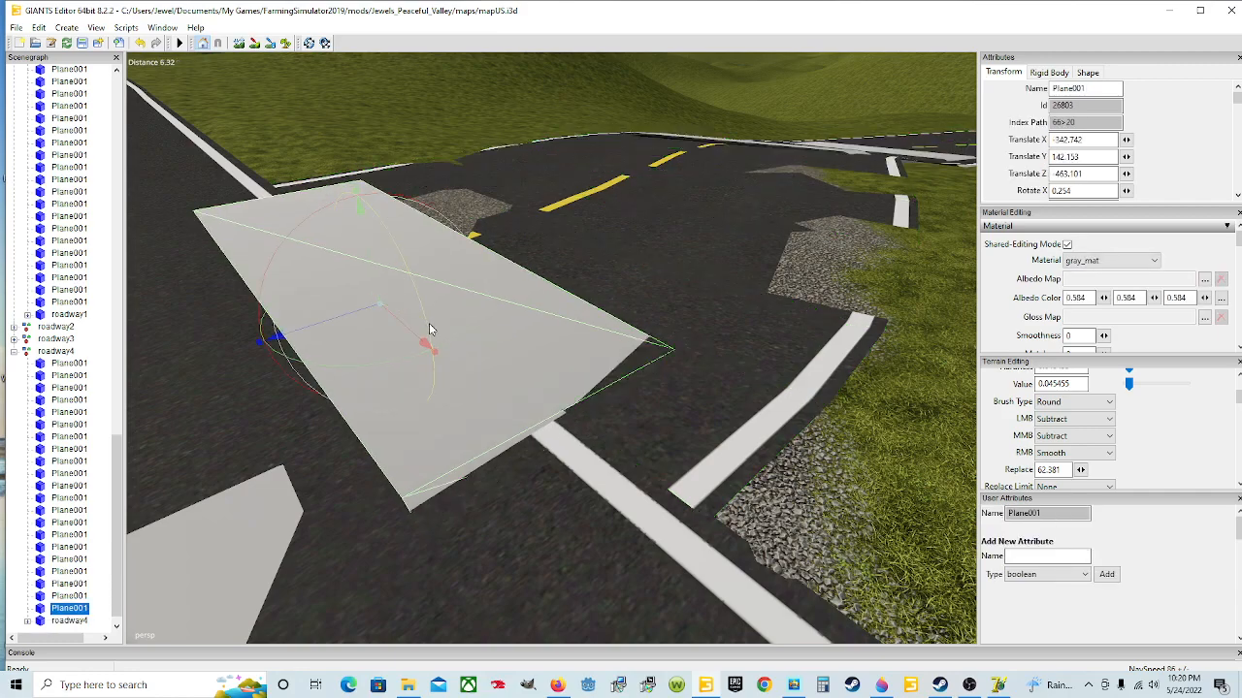
click(142, 45)
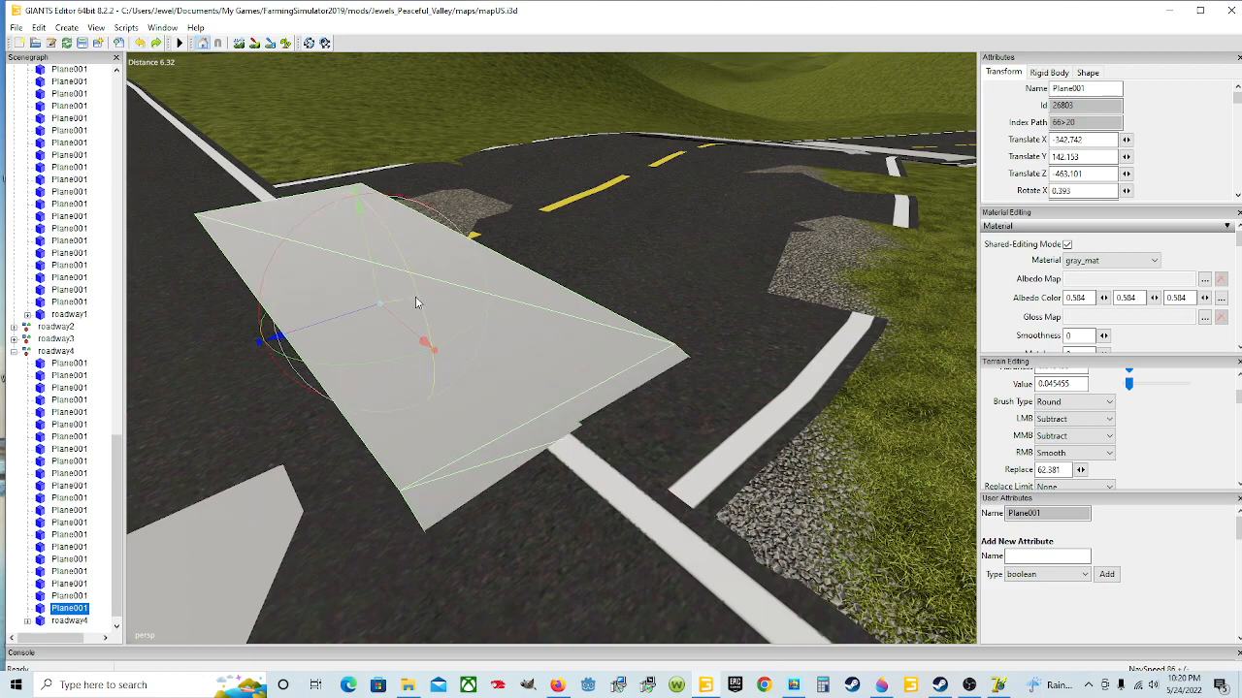
drag(415, 302, 419, 305)
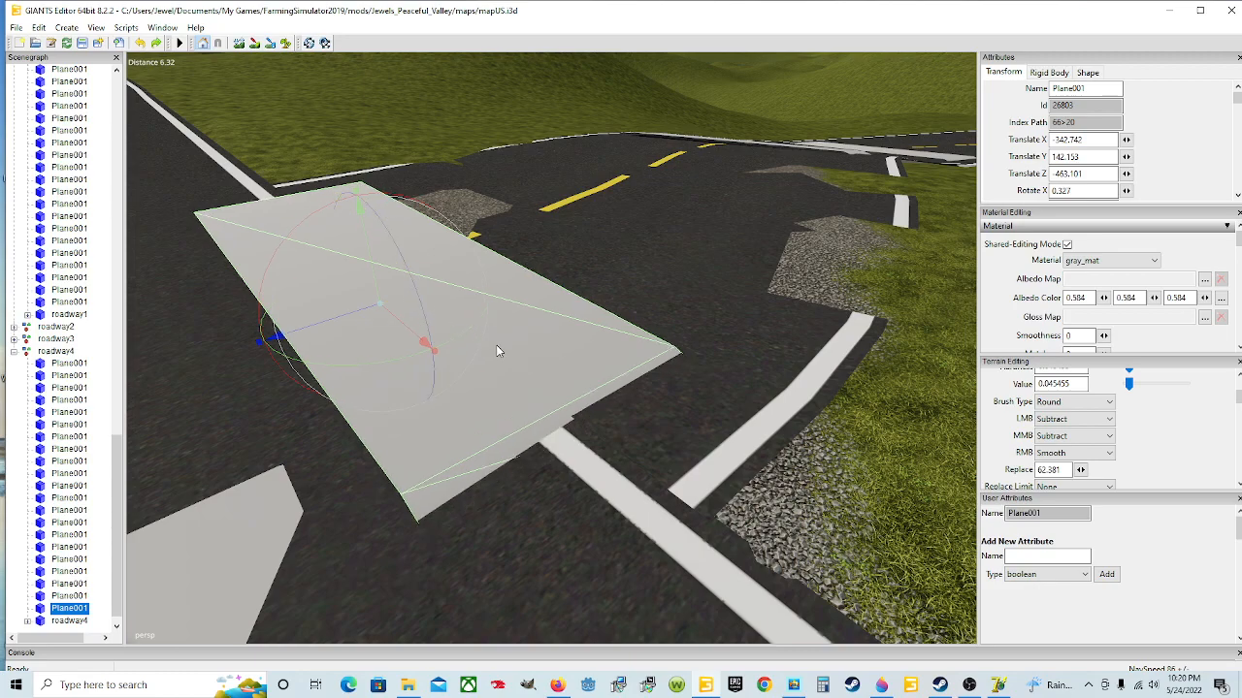
- Delete the roadway4 road mesh, keeping the marker planes in its group
right_drag(609, 358, 696, 373)
key(f)
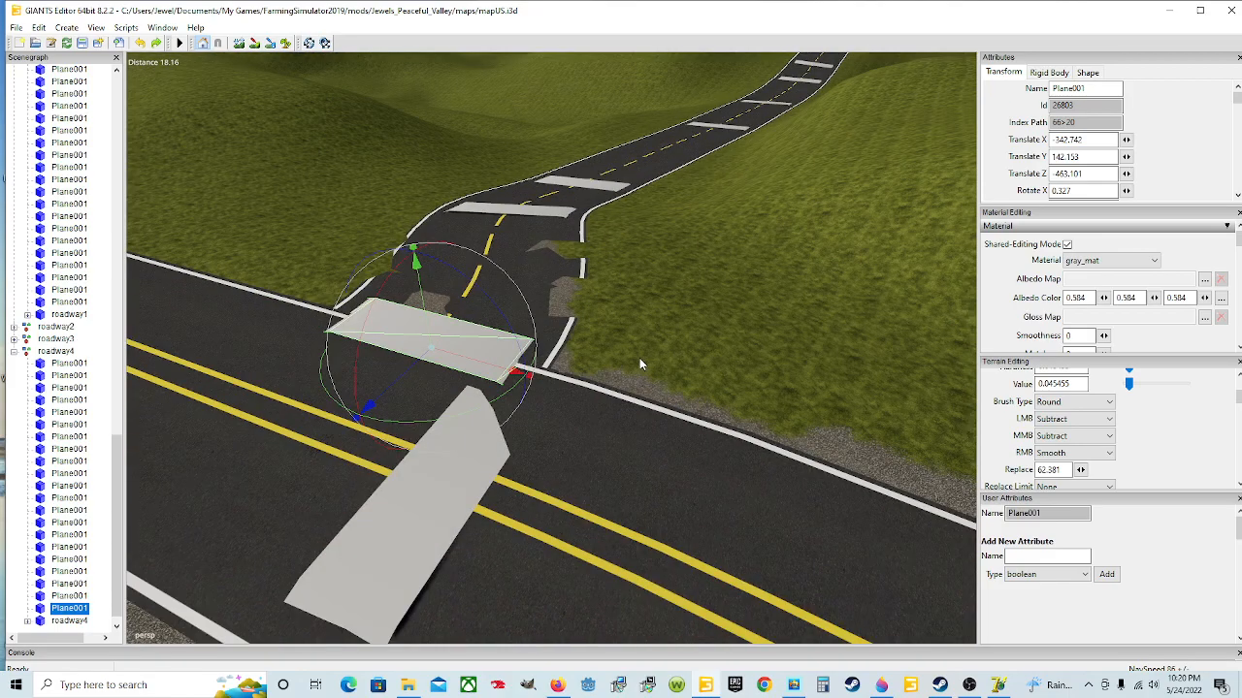
click(545, 286)
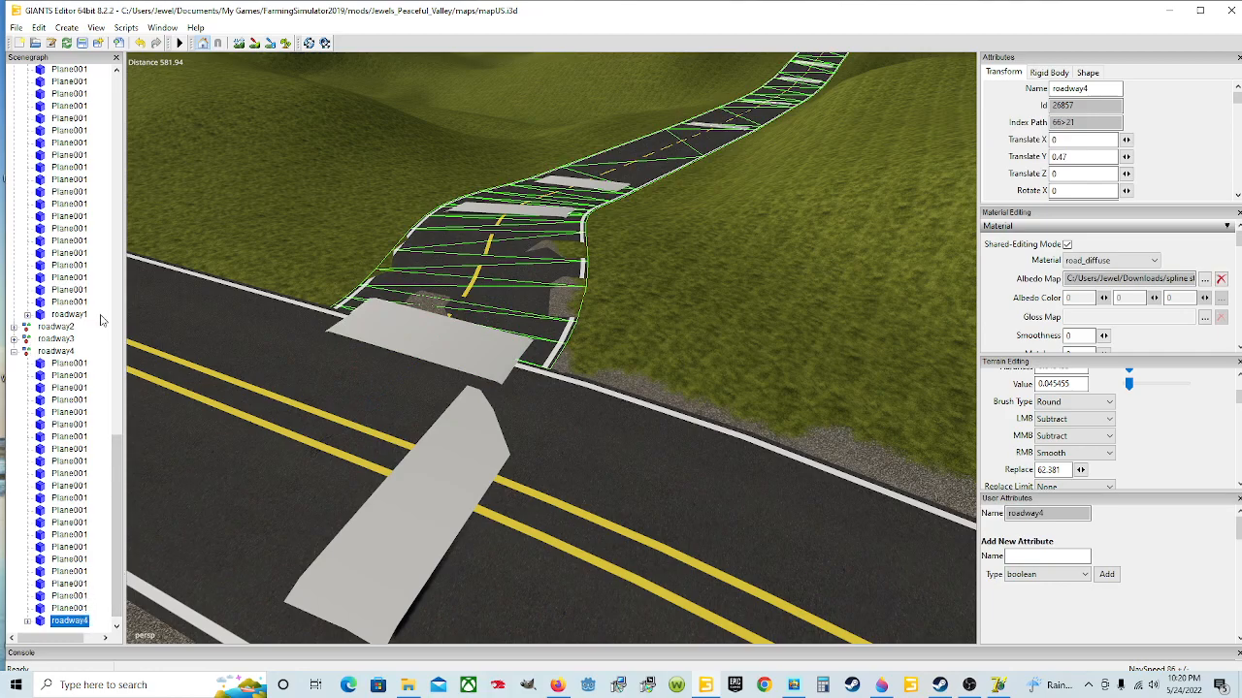
key(Delete)
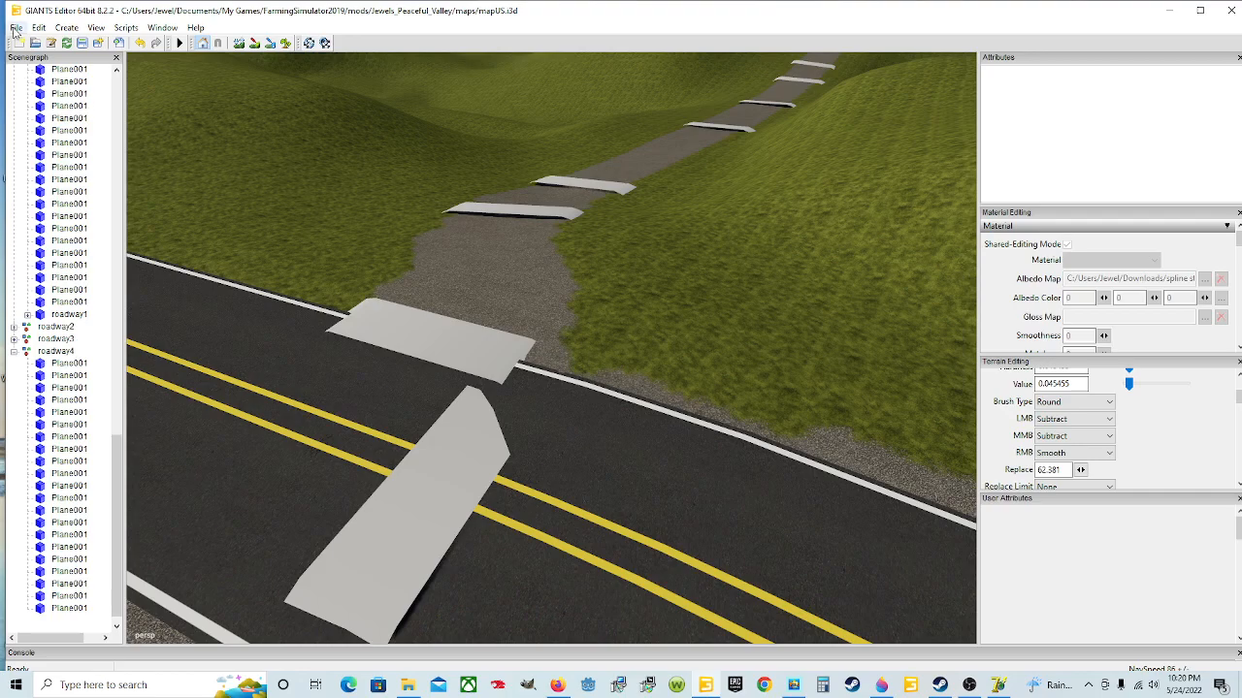
- Export the roadway4 group of marker planes to the SplineStreetConstructor_1.64 folder, replacing the spline4 file
click(72, 352)
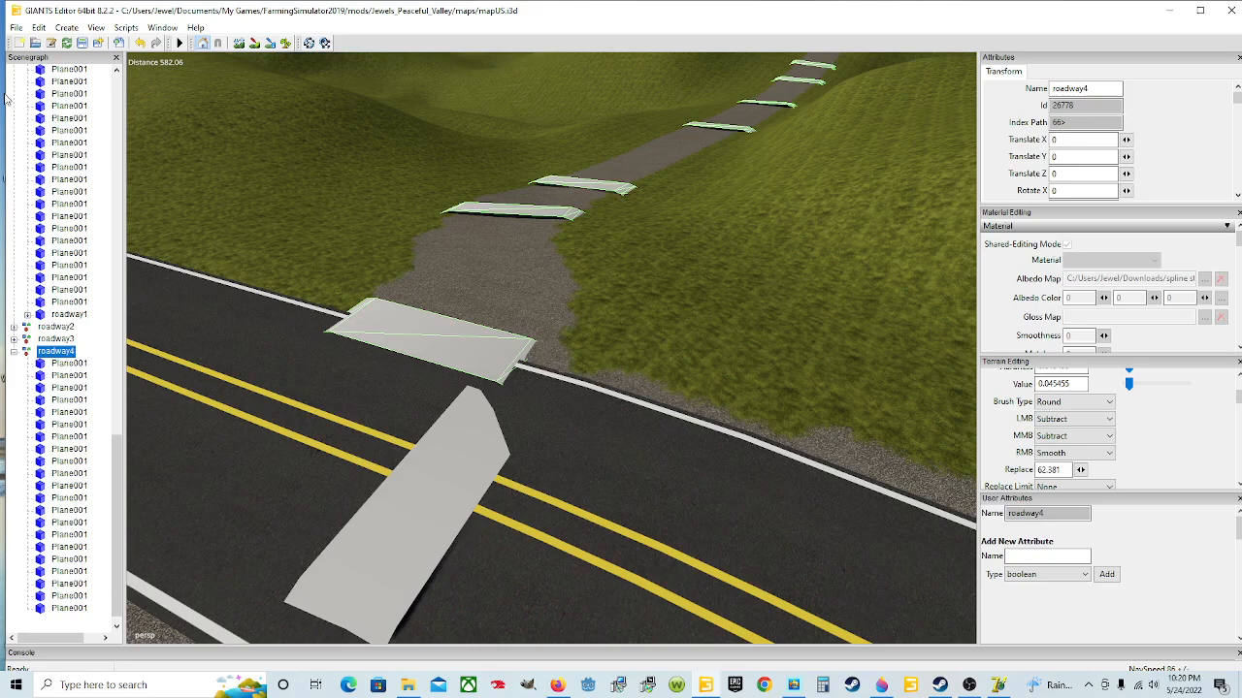
click(16, 27)
click(70, 204)
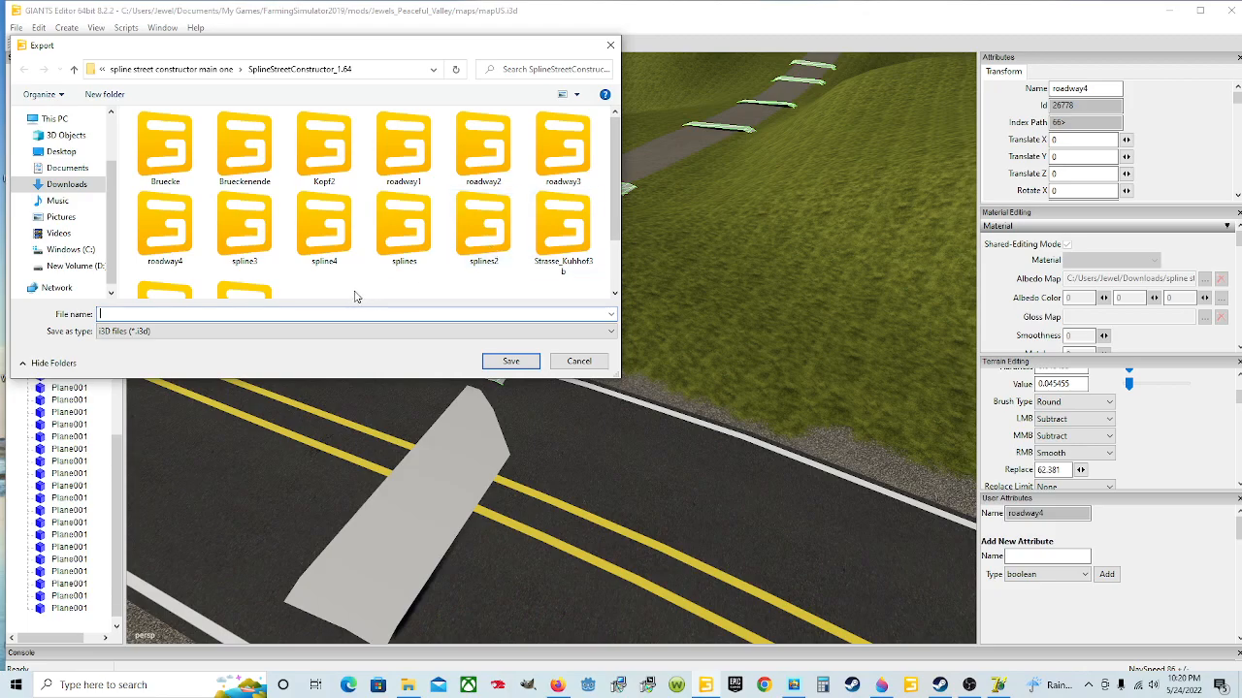
click(305, 244)
click(509, 361)
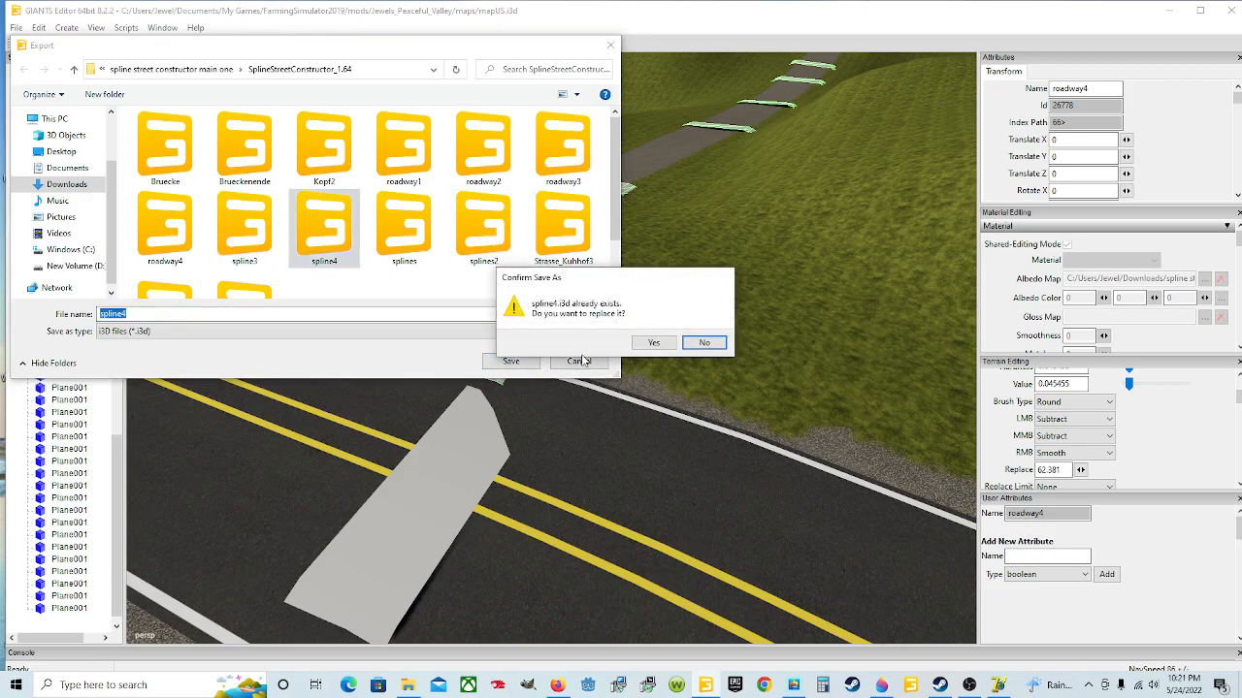
click(656, 345)
- In SplineStreetConstructor, load spline4 as the spline points file, generate the roadway4 street, and return to GIANTS Editor
click(998, 684)
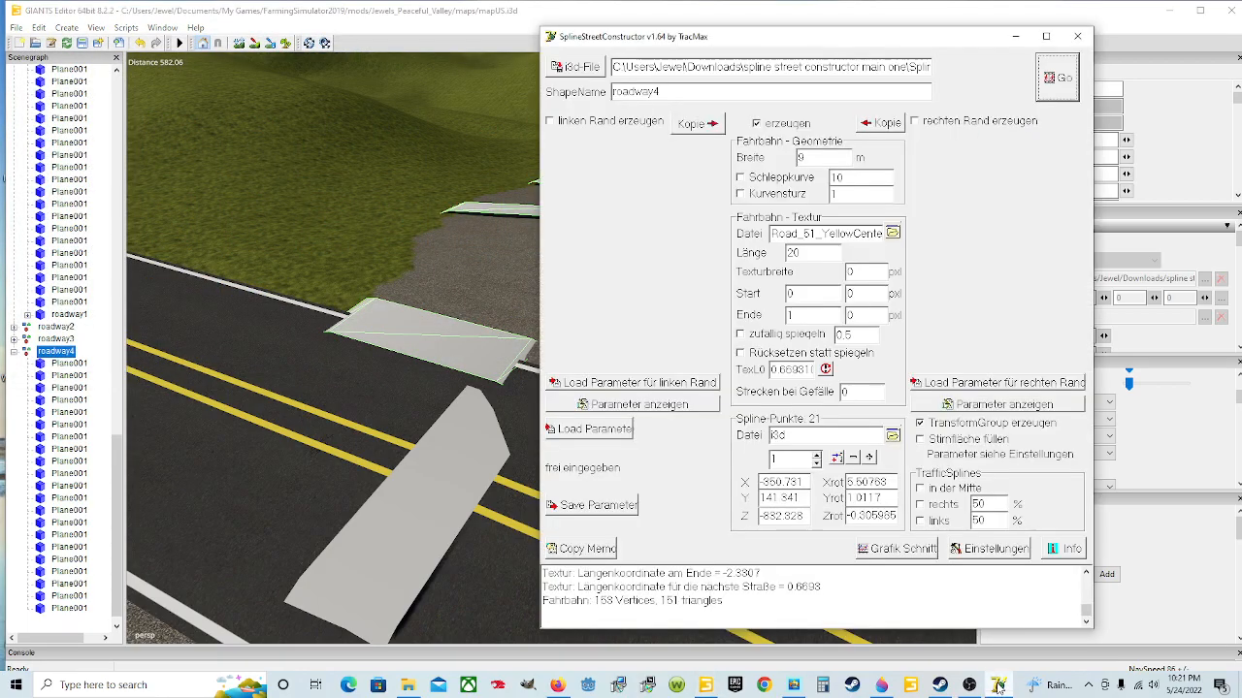
click(892, 436)
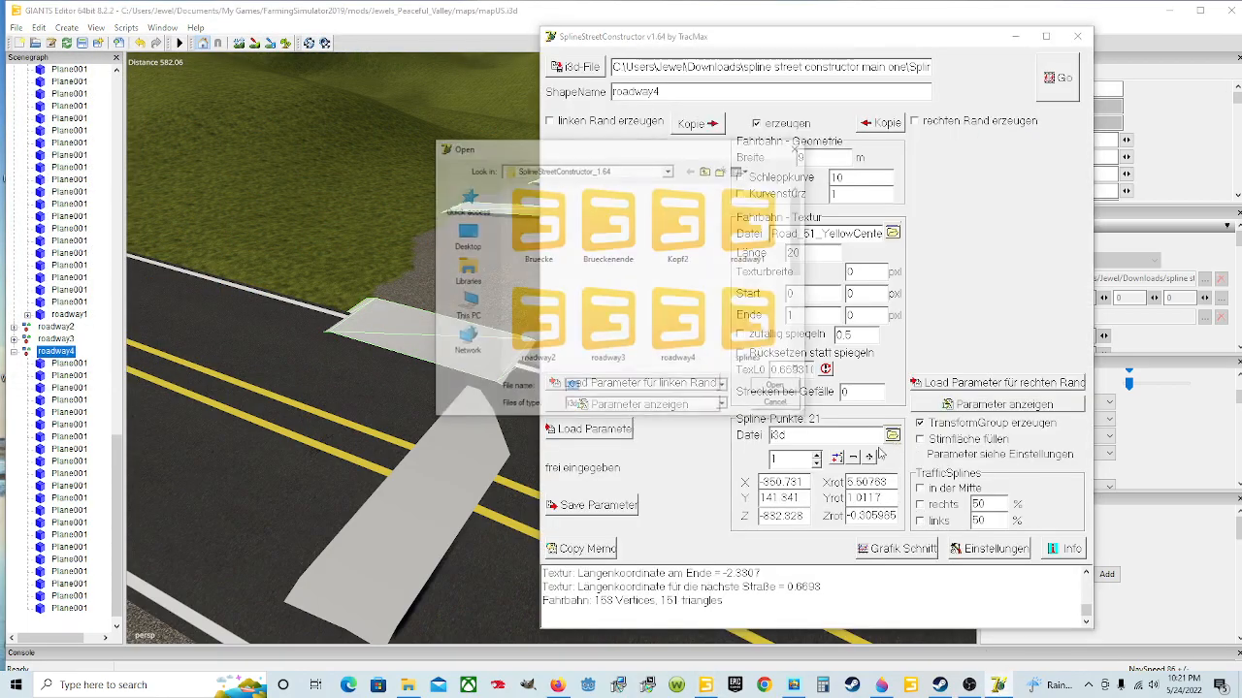
scroll(642, 355, down, 2)
click(536, 222)
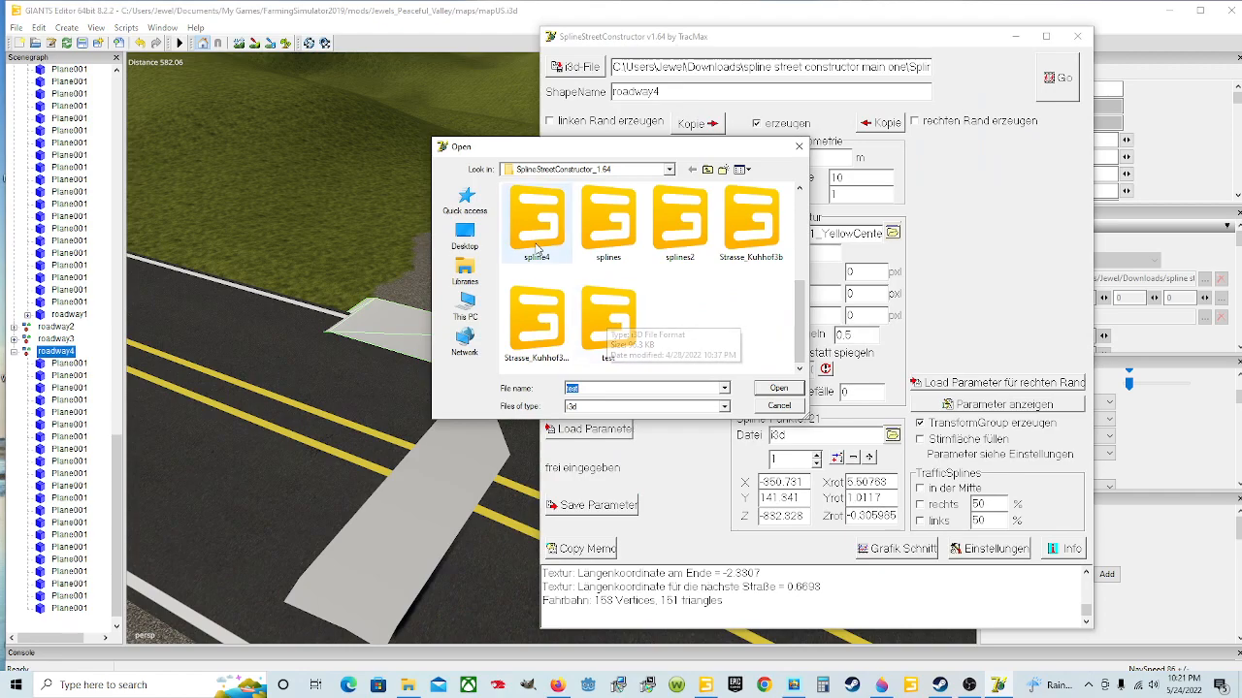
click(781, 406)
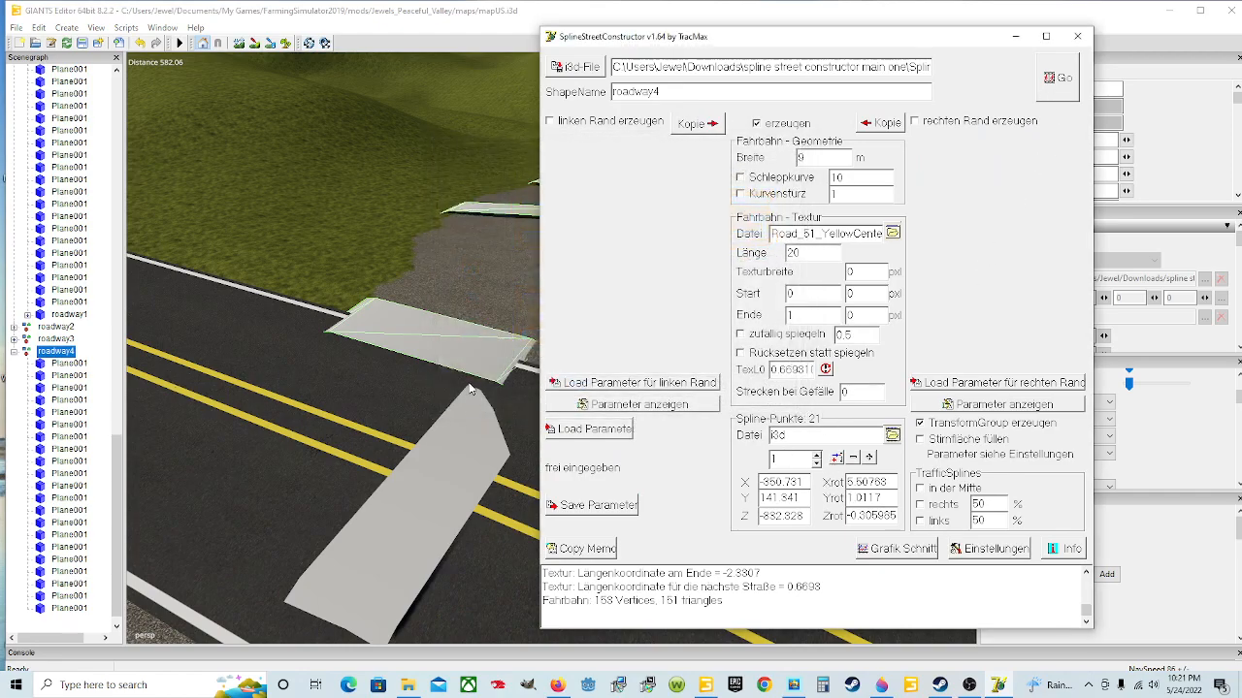
click(1057, 86)
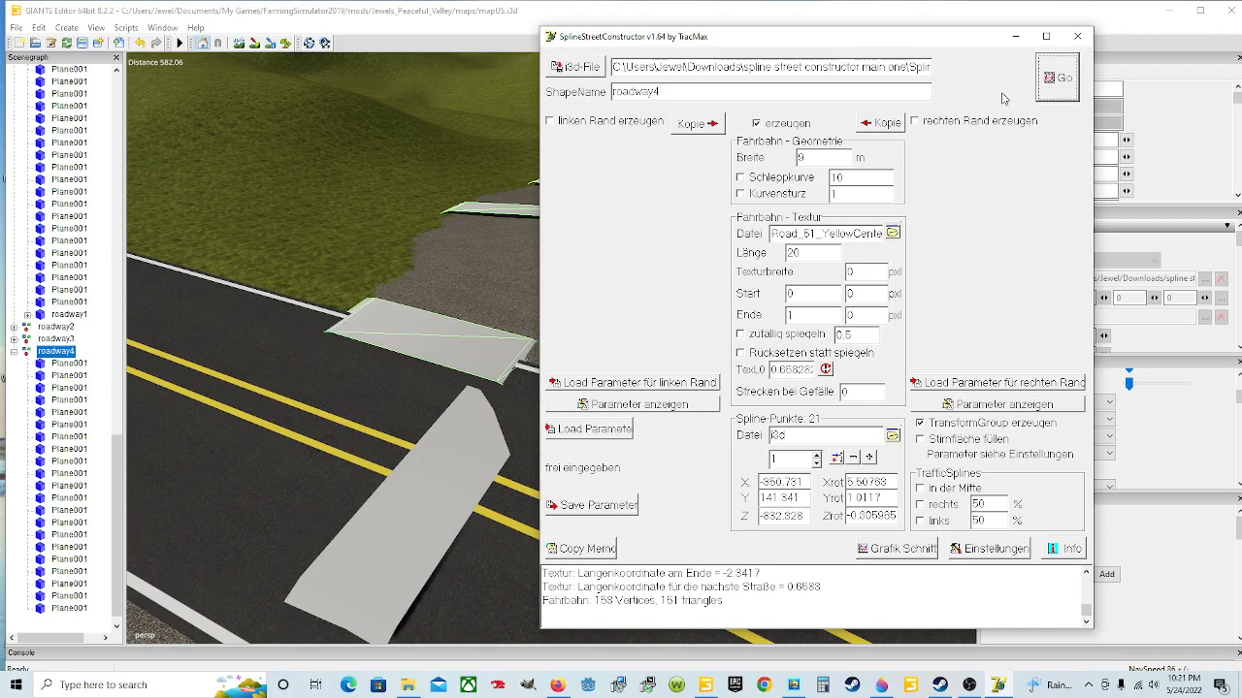
click(1014, 37)
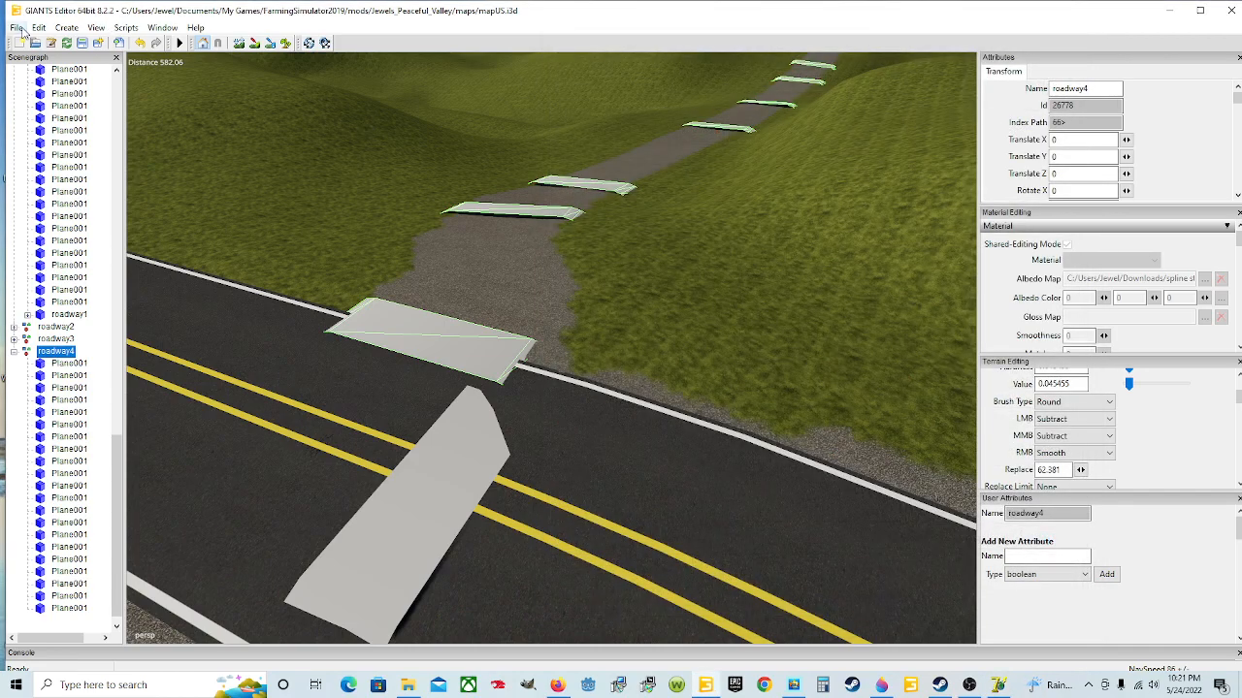
- Import the regenerated roadway4 road mesh from the SplineStreetConstructor_1.64 folder
click(38, 28)
mouse_move(16, 27)
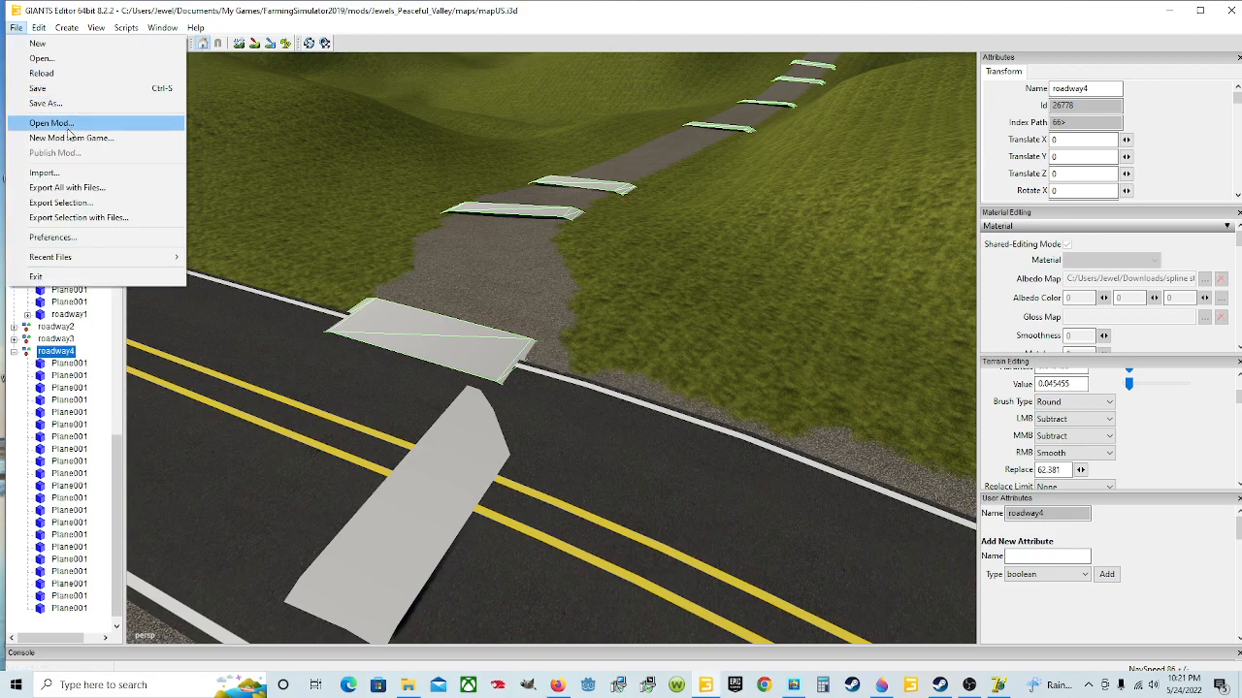
click(70, 174)
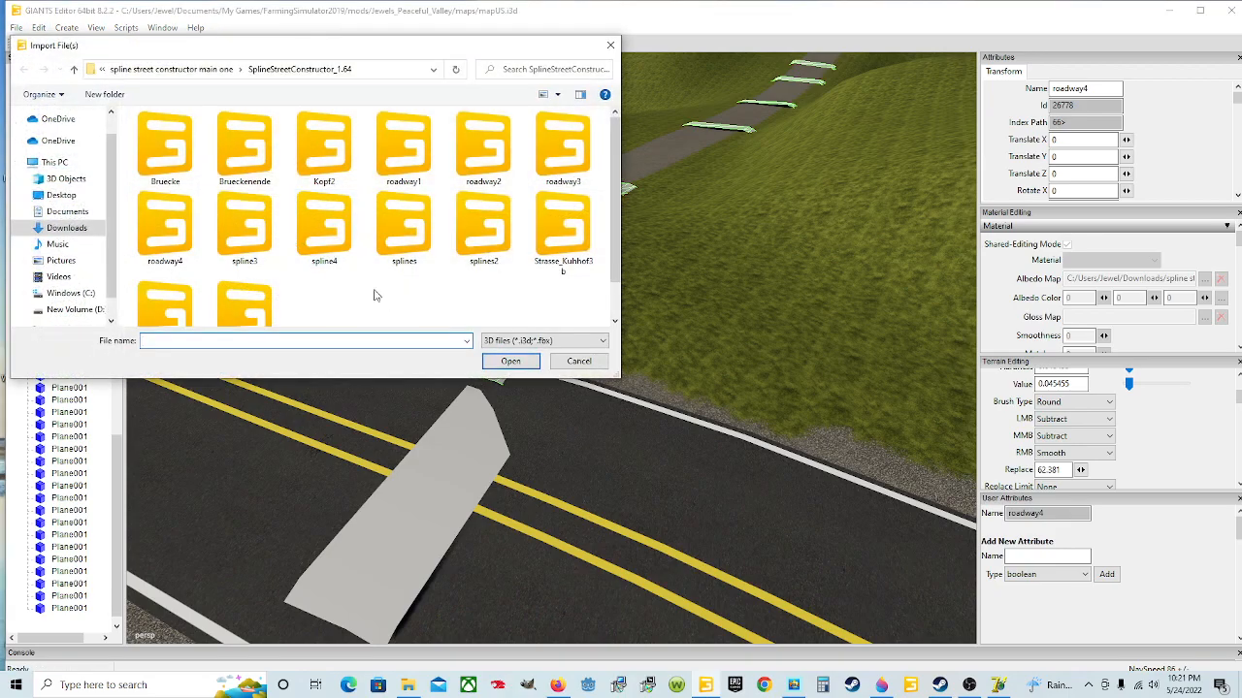
click(176, 252)
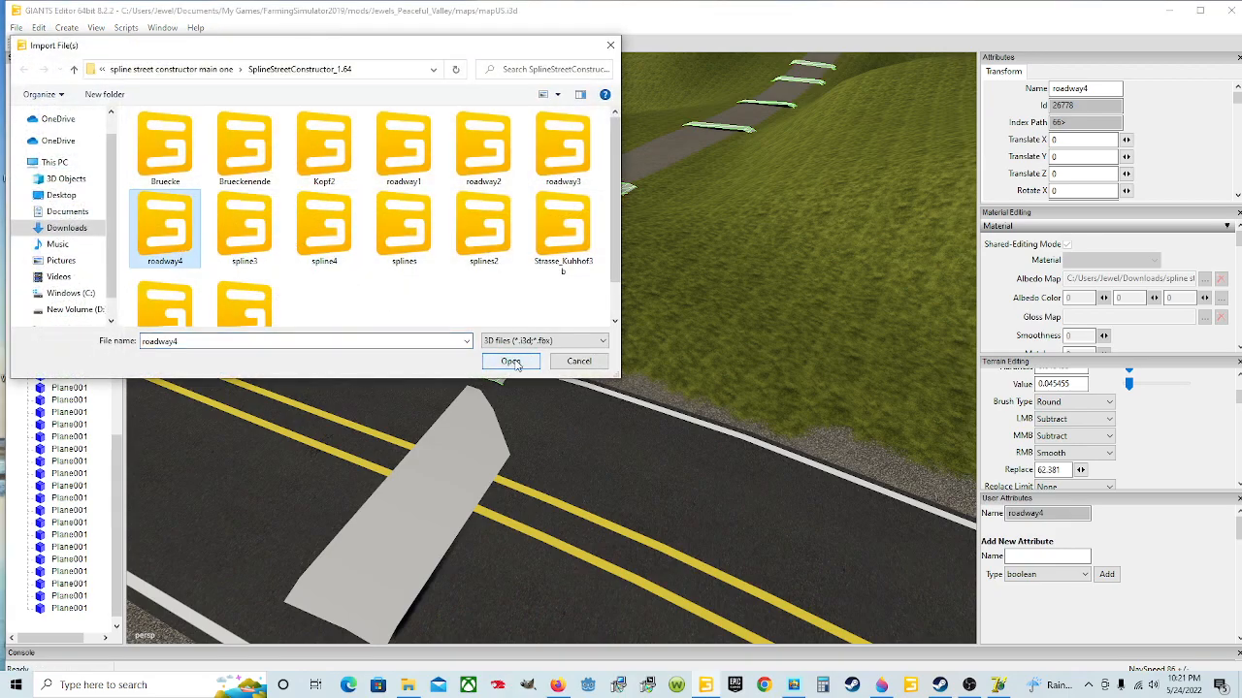
click(512, 361)
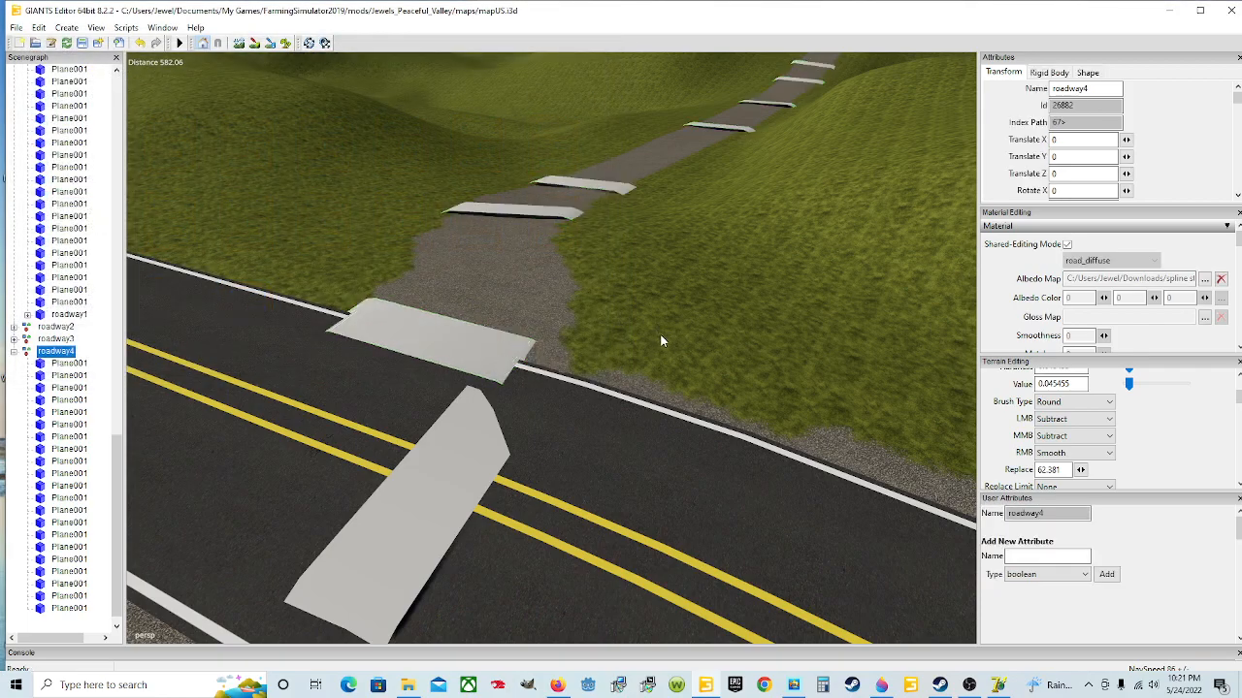
- Move the imported roadway4 road mesh into the roadway4 group of marker planes by cutting and pasting it
click(39, 27)
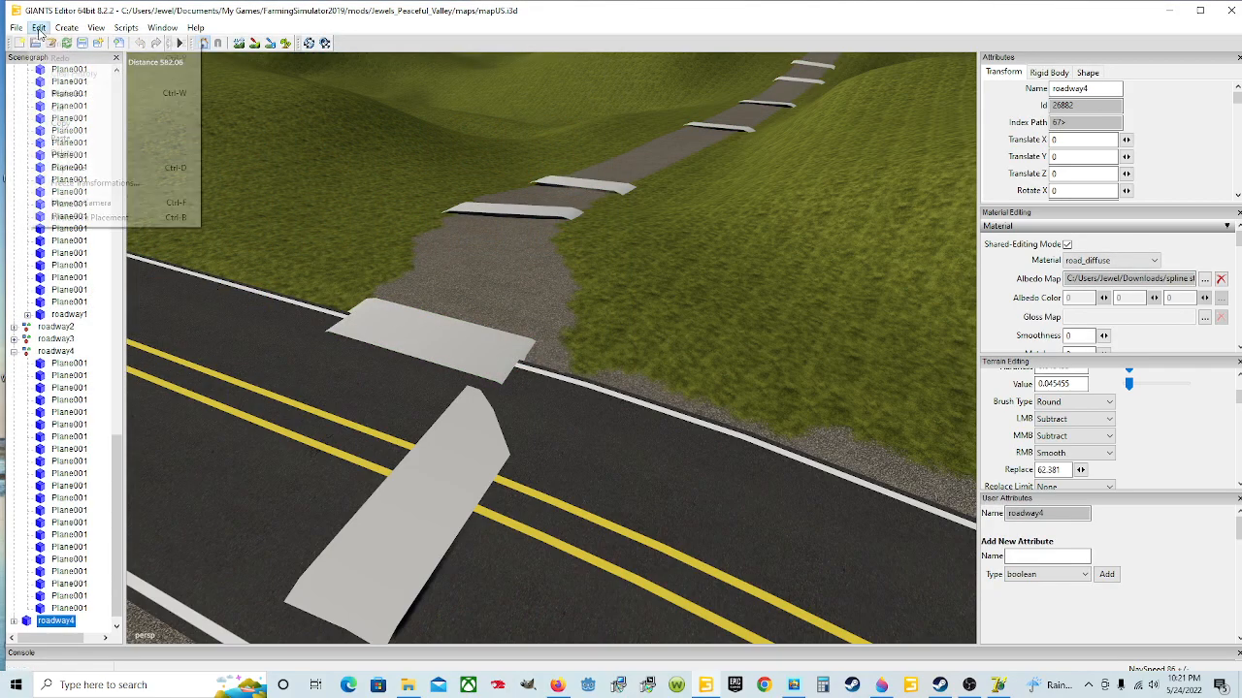
click(60, 109)
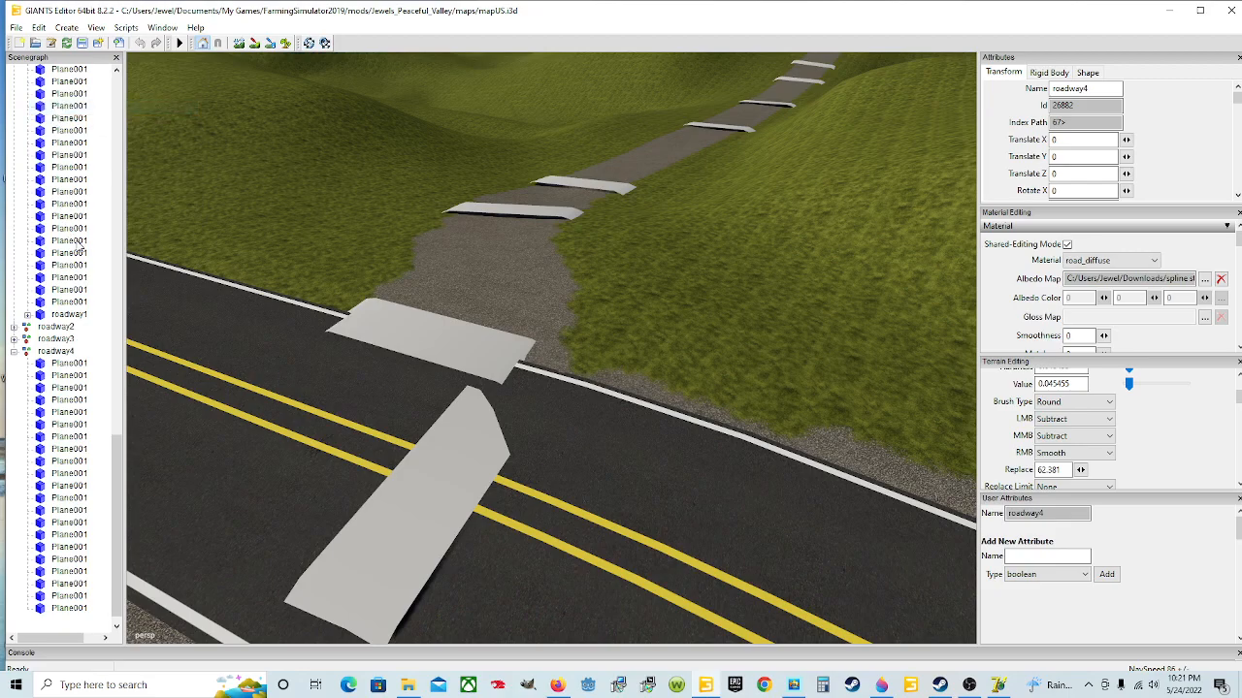
click(58, 350)
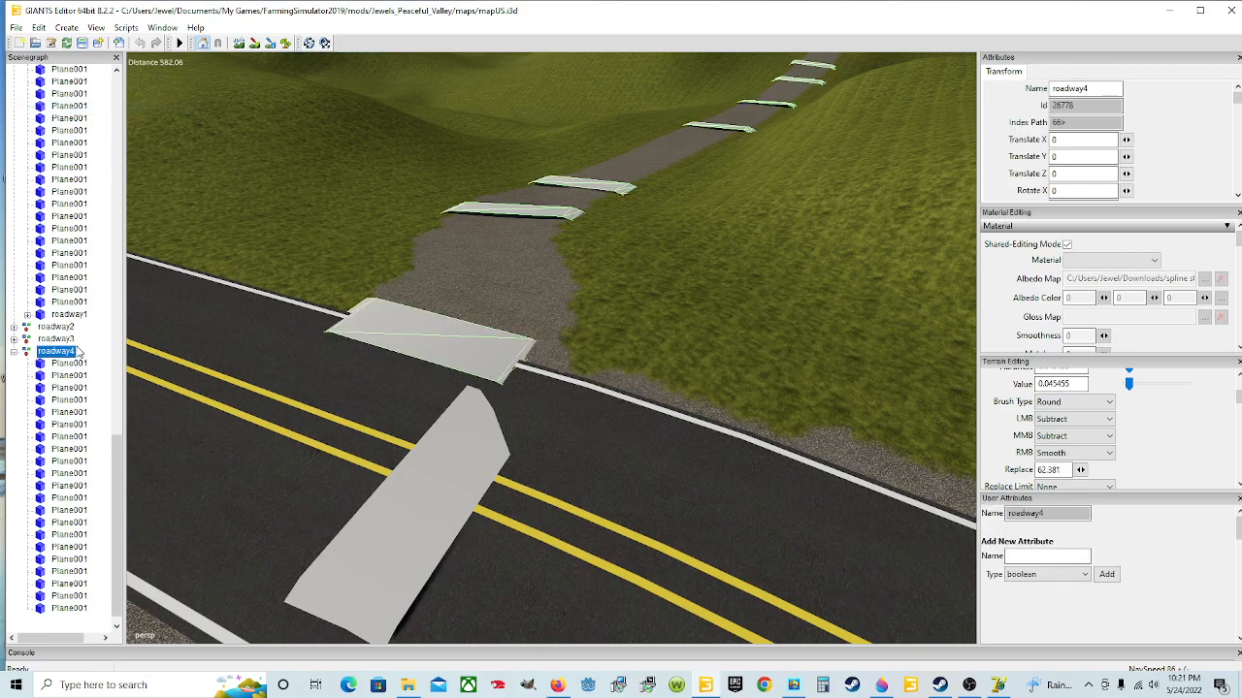
click(39, 27)
click(60, 137)
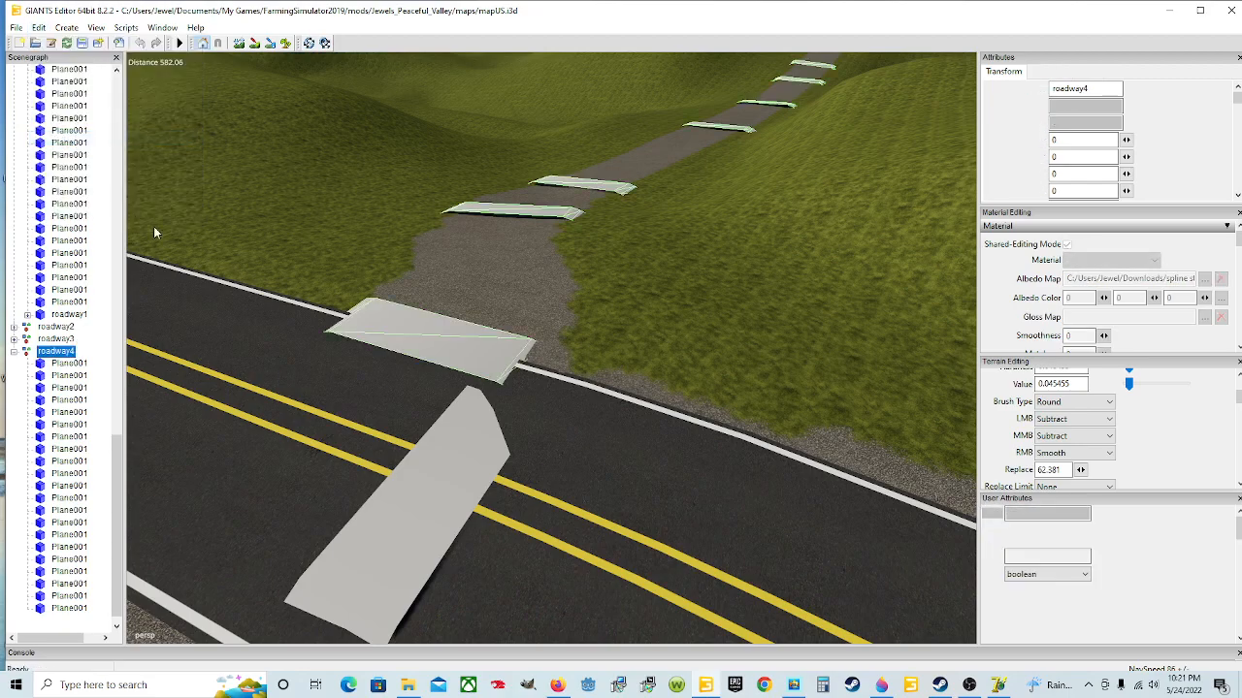
- Set the roadway4 road mesh's Translate Y to 0.47
double_click(1074, 155)
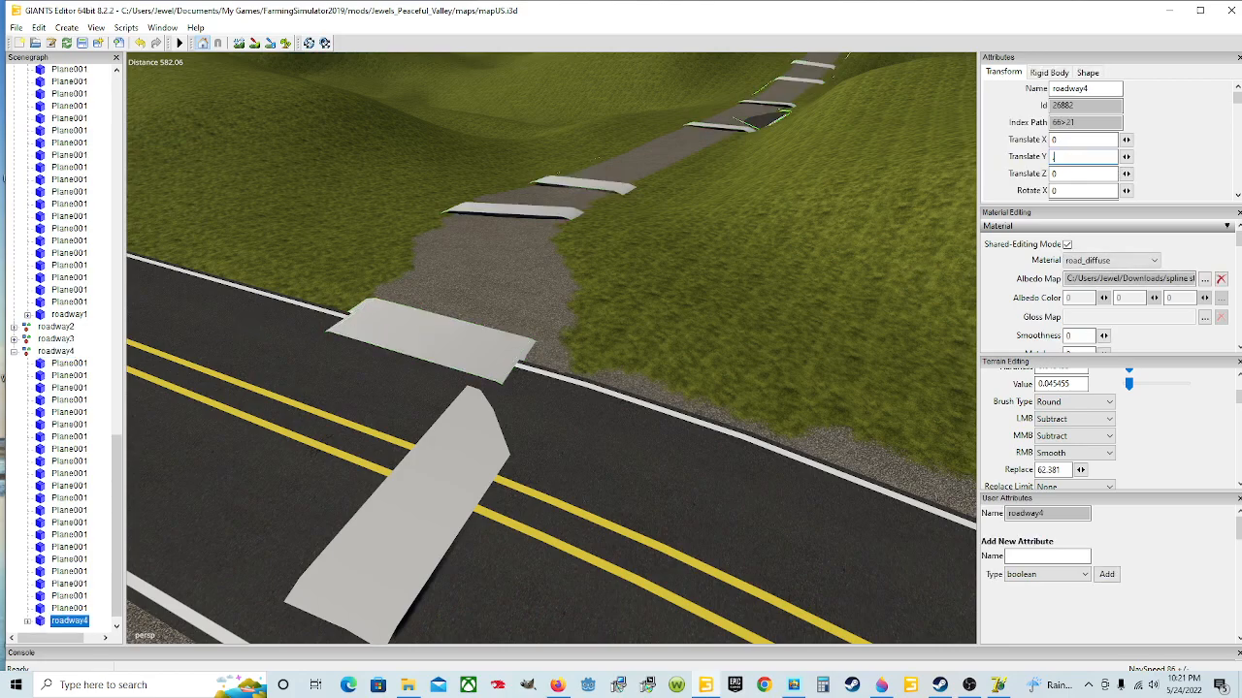
text(47)
alt+drag(790, 245, 744, 247)
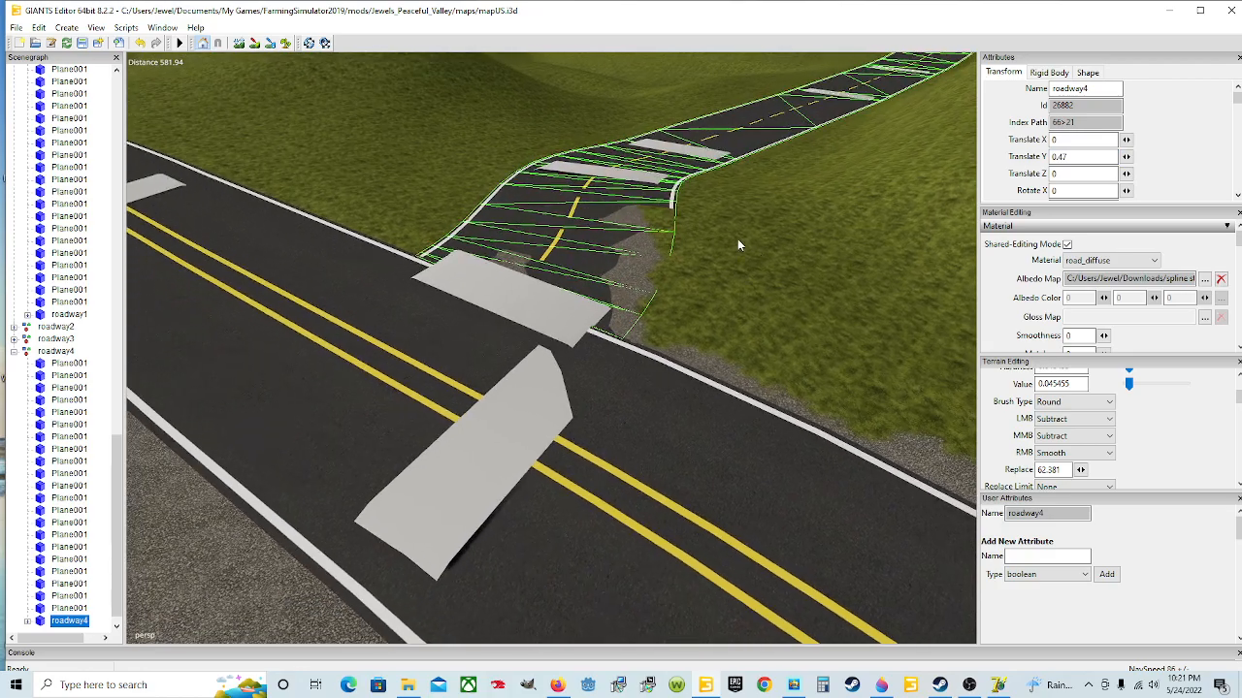
- Check the seam with roadway1 from close up and set the roadway4 mesh's Translate Y to 0.48
alt+drag(665, 260, 561, 342)
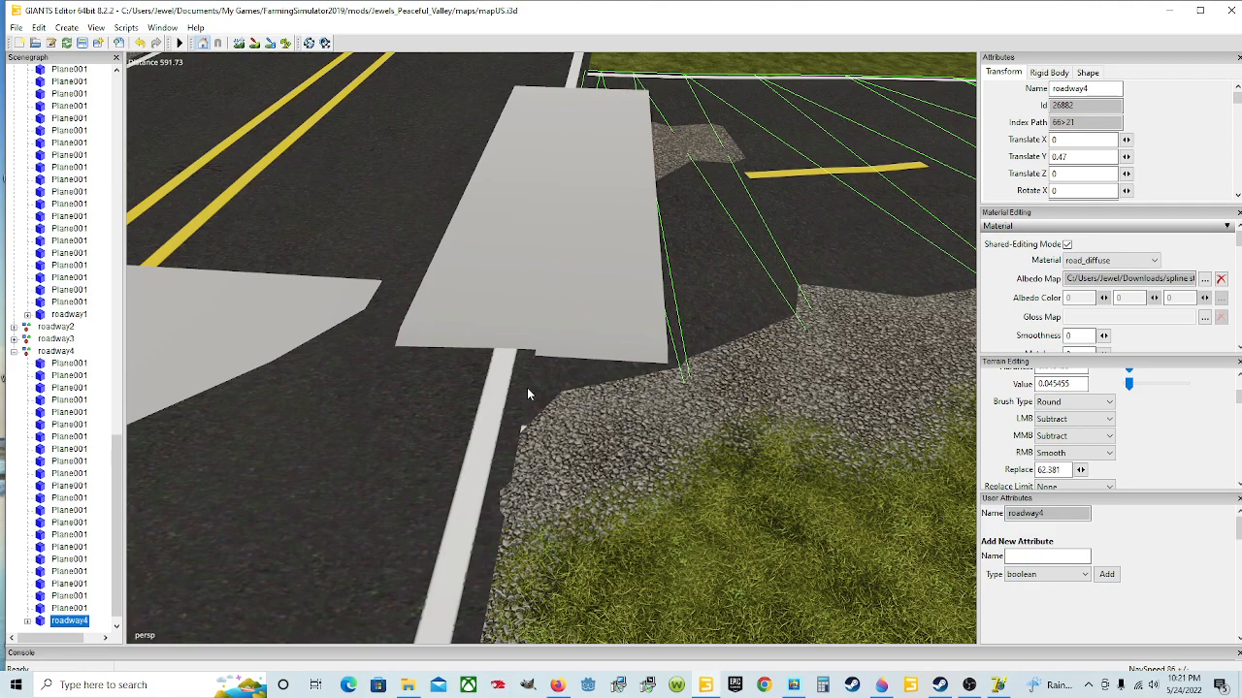
alt+drag(582, 408, 573, 321)
scroll(572, 321, up, 3)
alt+drag(676, 353, 667, 415)
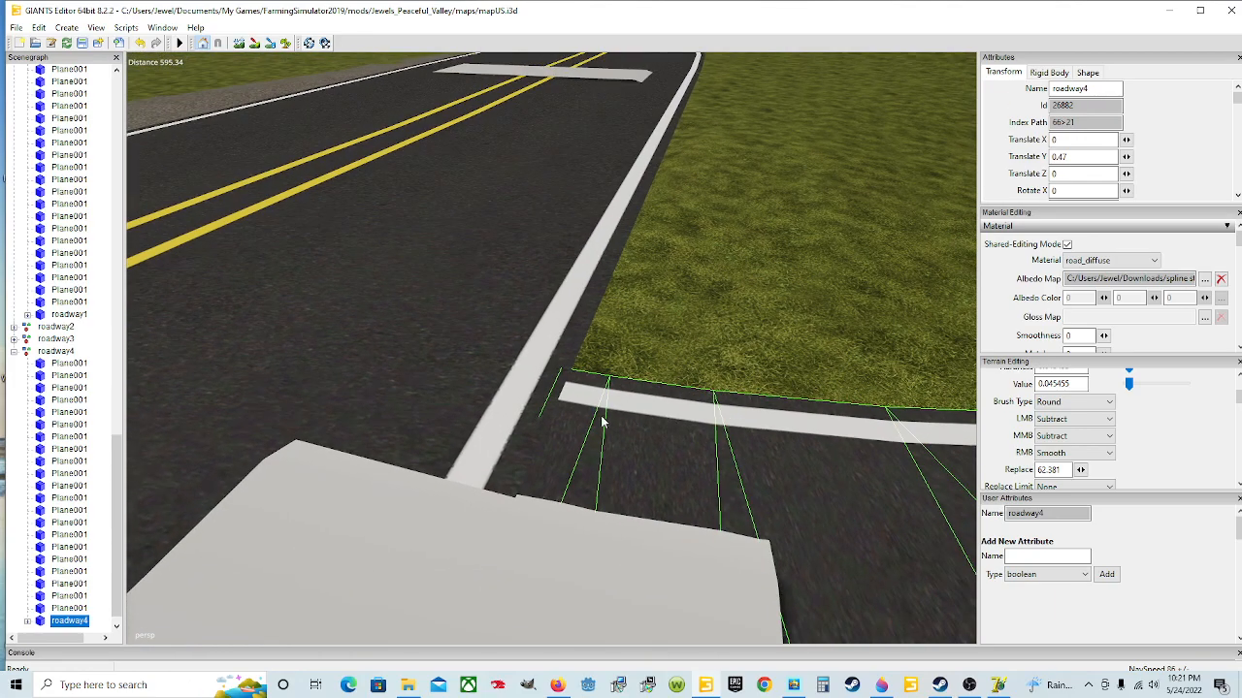
alt+drag(566, 419, 620, 424)
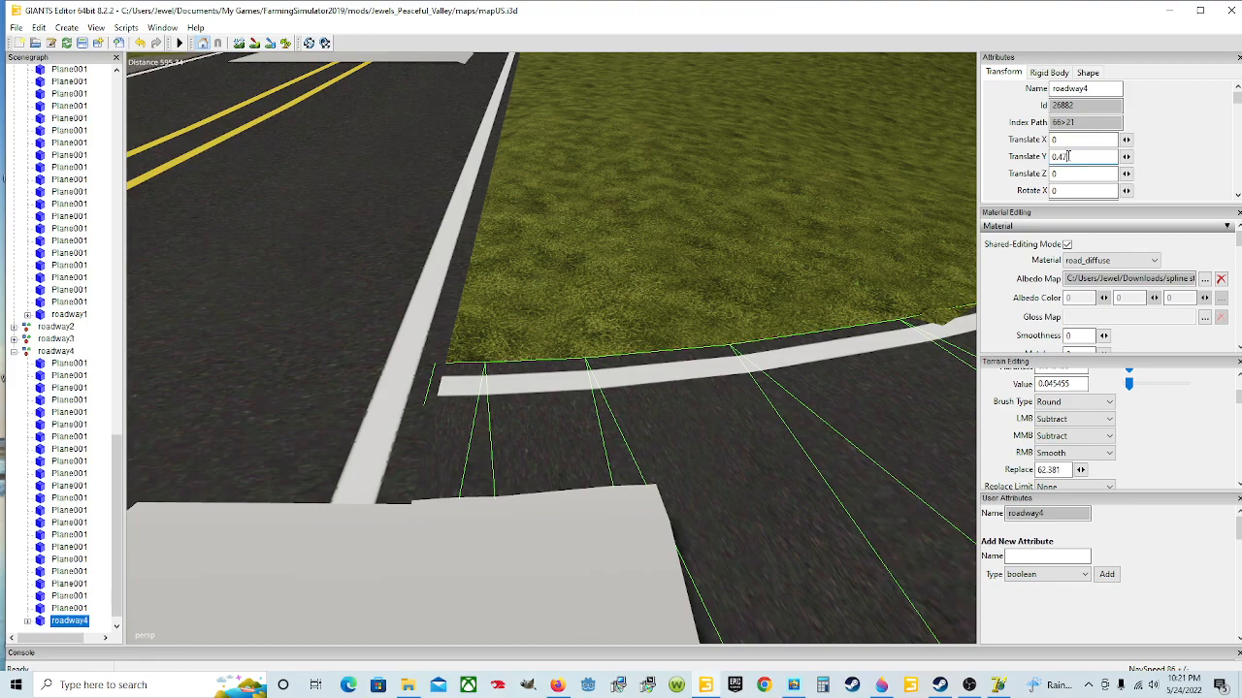
text(8)
key(Return)
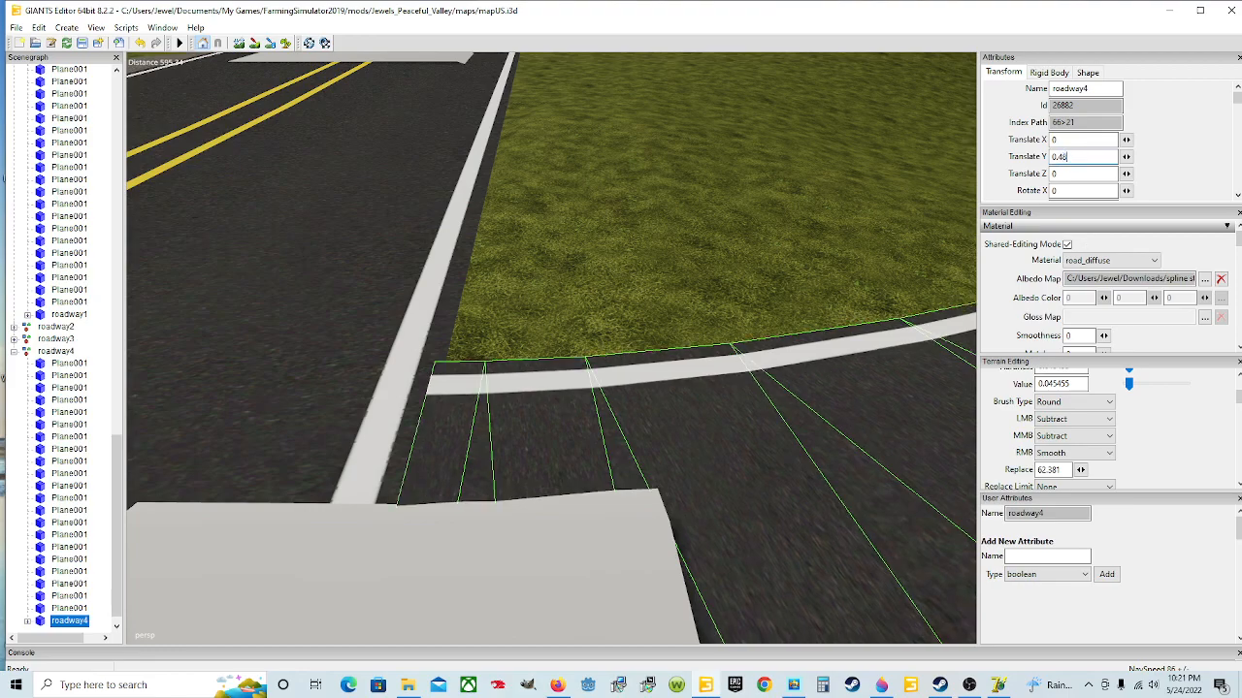
- Inspect the roadway4 junction and sculpt down the grass and gravel terrain poking through the road surface beside it
scroll(566, 424, down, 4)
alt+drag(491, 428, 615, 482)
scroll(607, 474, up, 8)
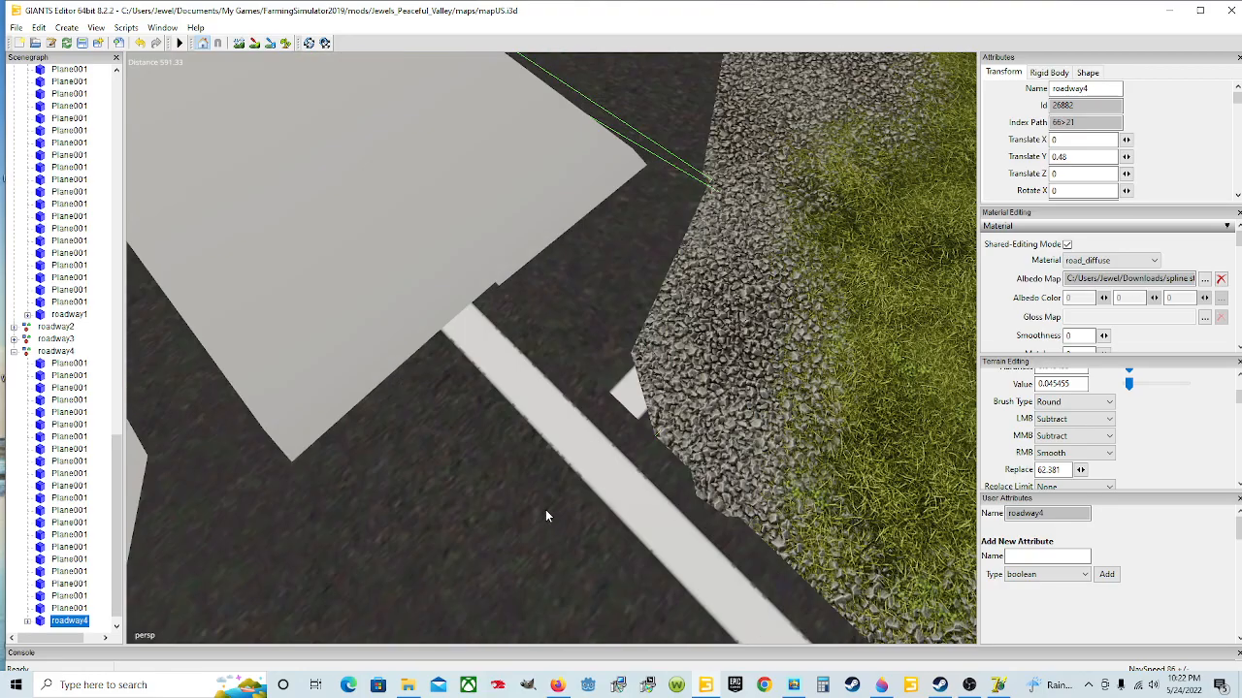
alt+drag(546, 516, 655, 398)
alt+drag(619, 499, 452, 476)
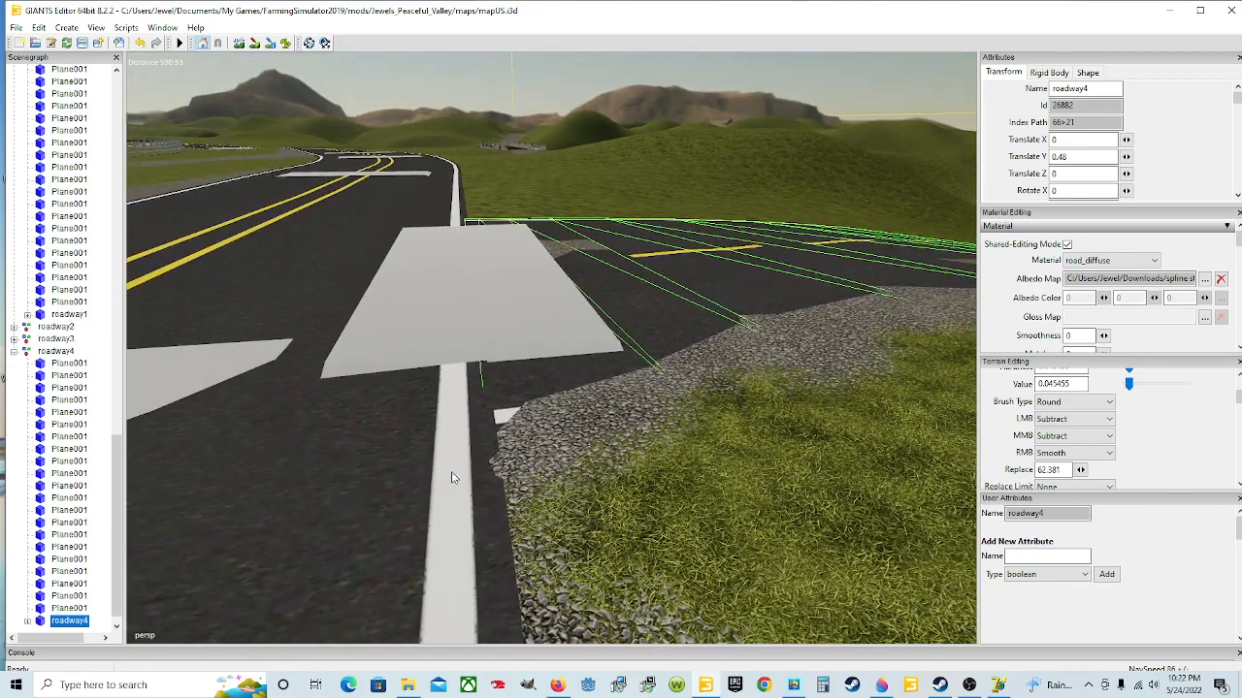
alt+drag(518, 427, 613, 454)
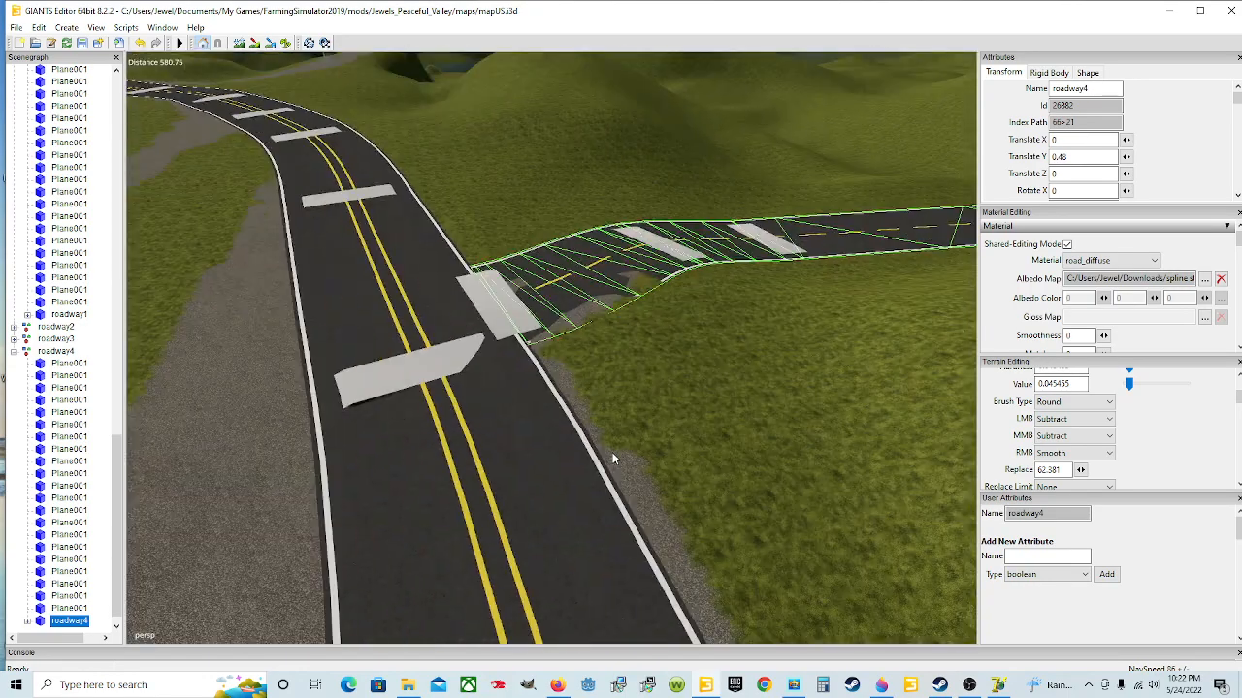
alt+drag(551, 279, 570, 319)
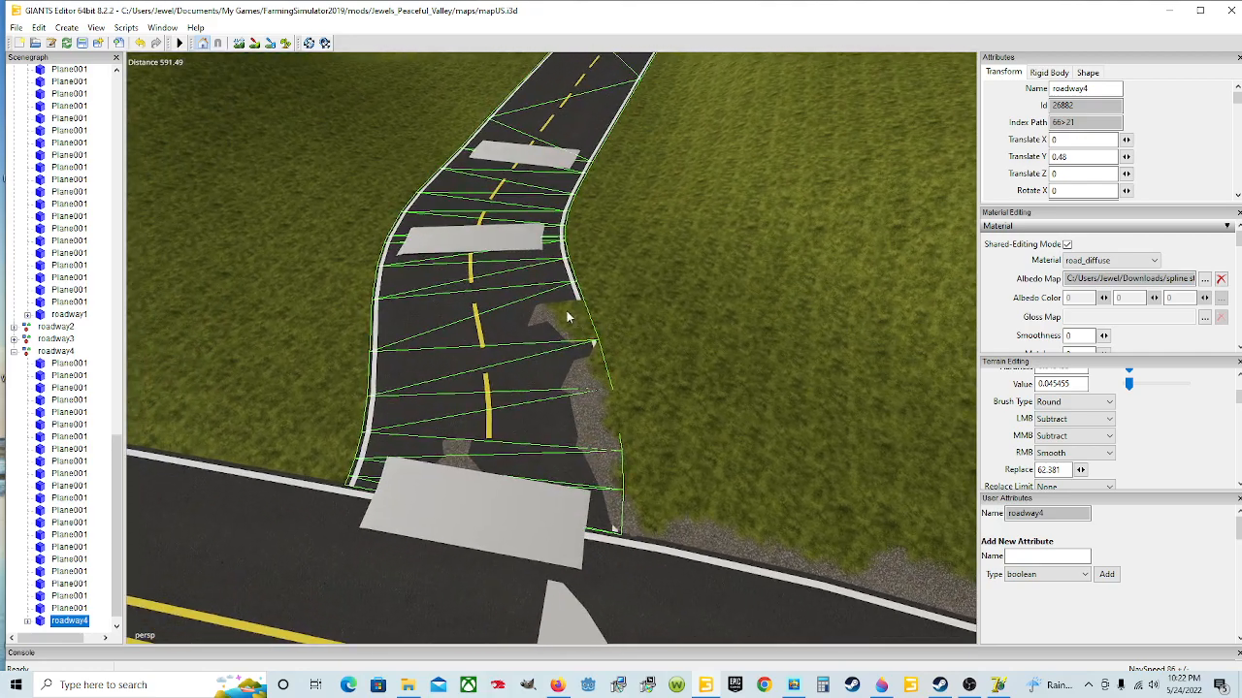
click(238, 43)
mouse_move(571, 342)
mouse_down()
mouse_move(609, 415)
mouse_move(613, 481)
mouse_move(476, 448)
mouse_move(468, 470)
mouse_move(505, 490)
mouse_move(405, 487)
mouse_up()
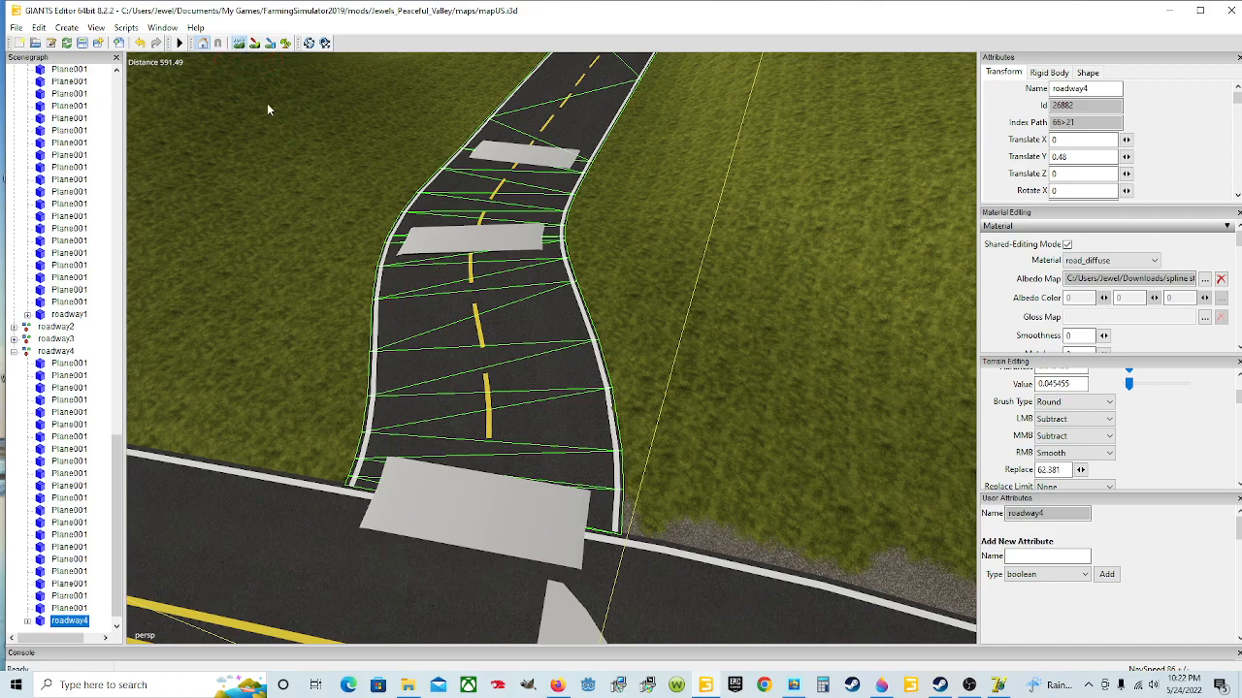
click(239, 43)
right_drag(536, 417, 277, 449)
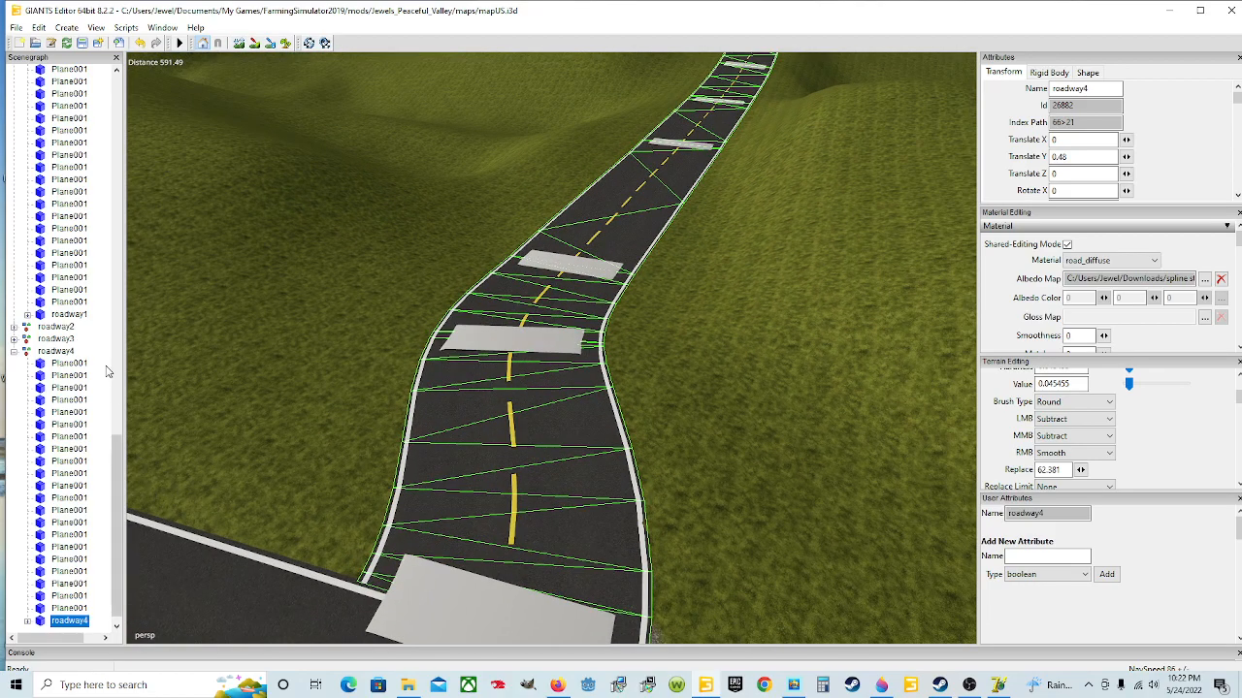
- Select all the Plane001 marker planes in the roadway4 group, leaving the road mesh unselected
click(69, 364)
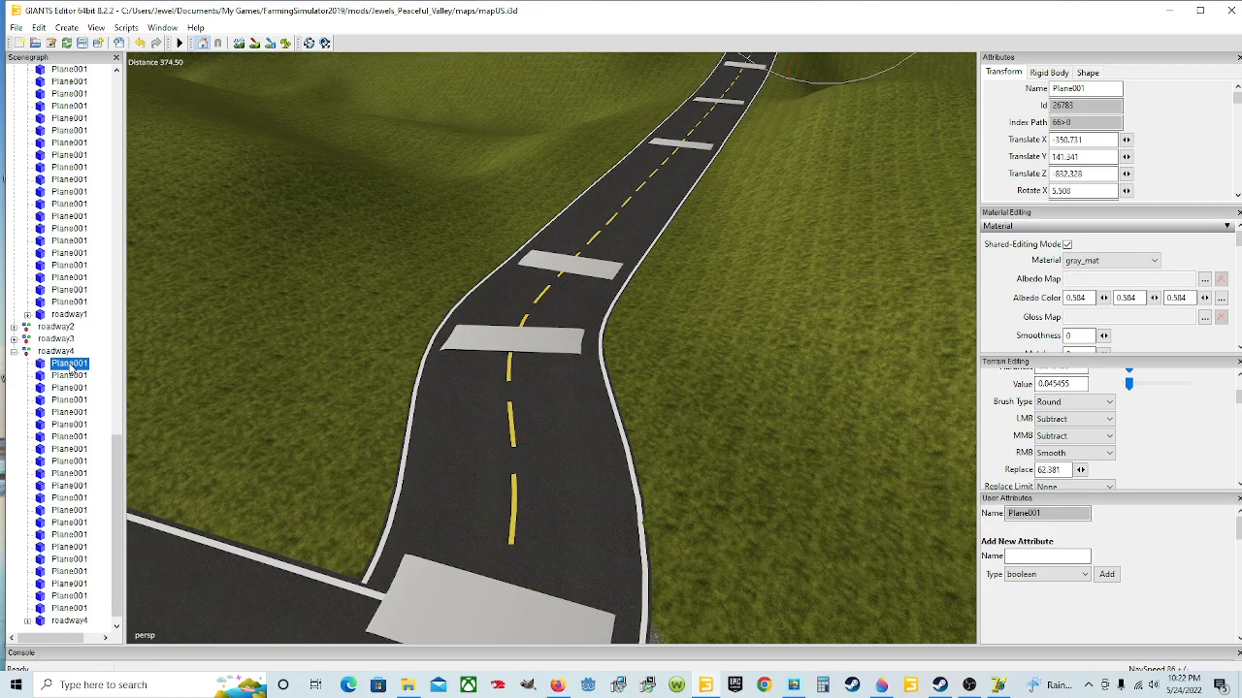
ctrl+click(68, 375)
ctrl+click(68, 388)
ctrl+click(69, 400)
ctrl+click(69, 412)
ctrl+click(69, 424)
ctrl+click(69, 436)
ctrl+click(69, 448)
ctrl+click(69, 461)
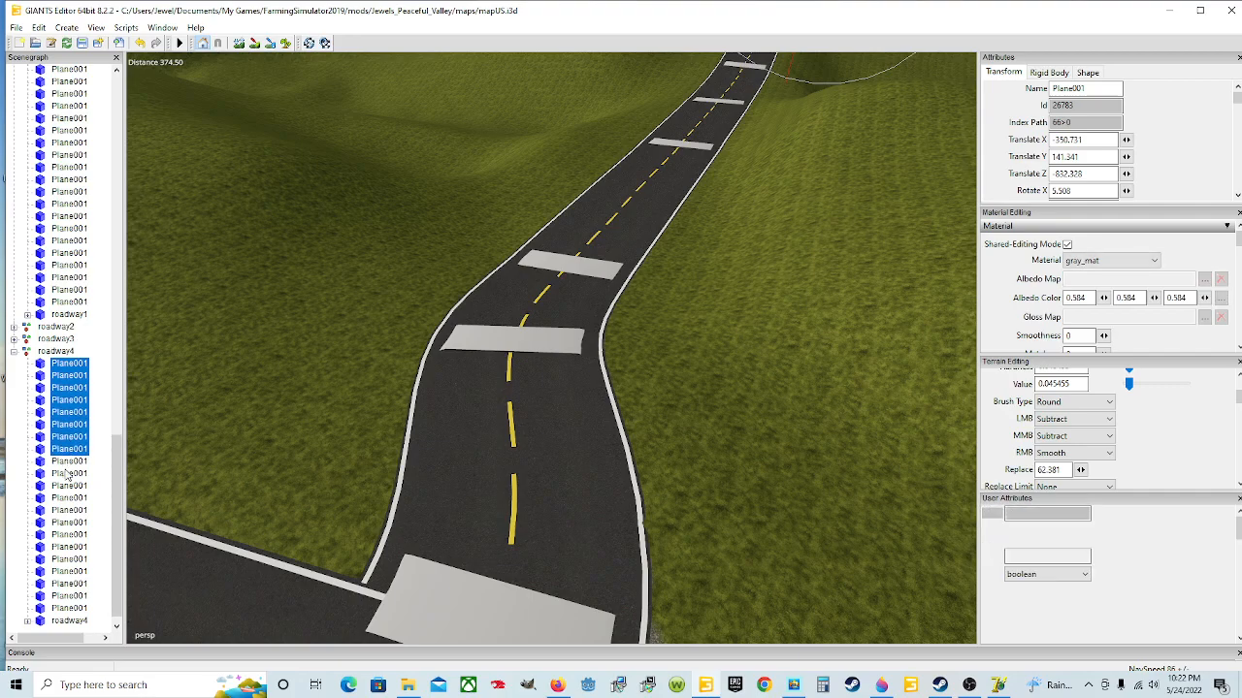
ctrl+click(69, 473)
ctrl+click(69, 485)
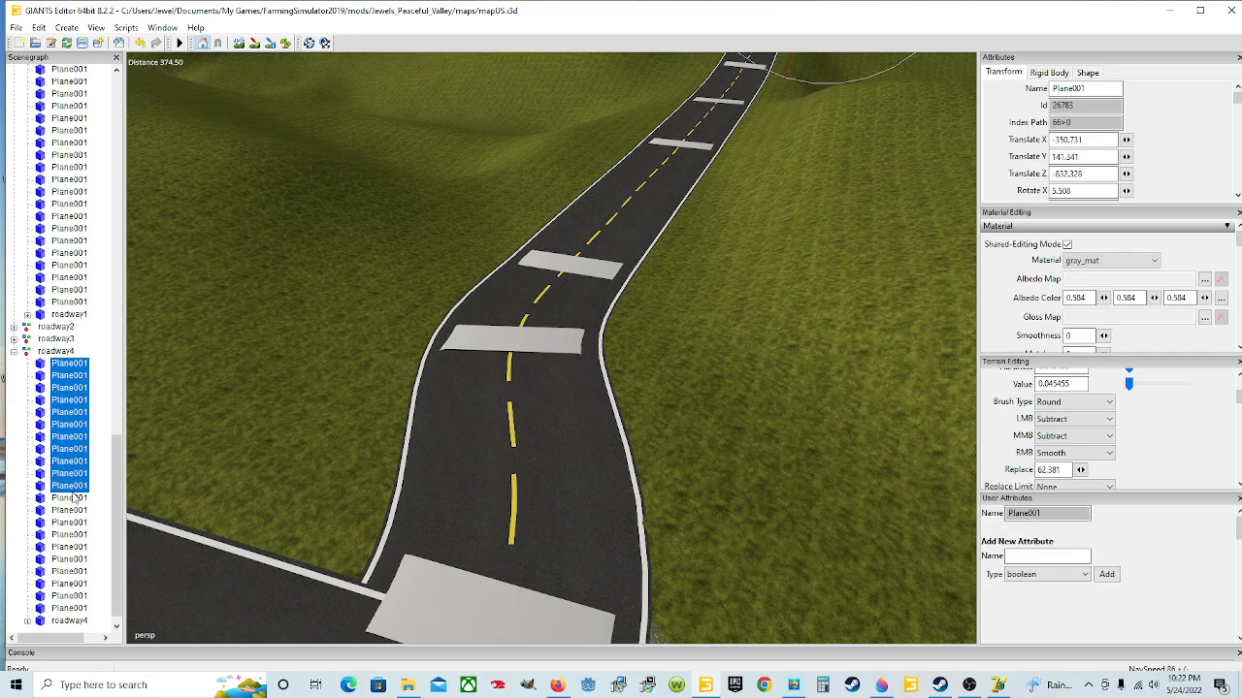
ctrl+click(69, 498)
ctrl+click(69, 511)
ctrl+click(70, 523)
ctrl+click(70, 535)
ctrl+click(70, 547)
ctrl+click(70, 558)
ctrl+click(70, 571)
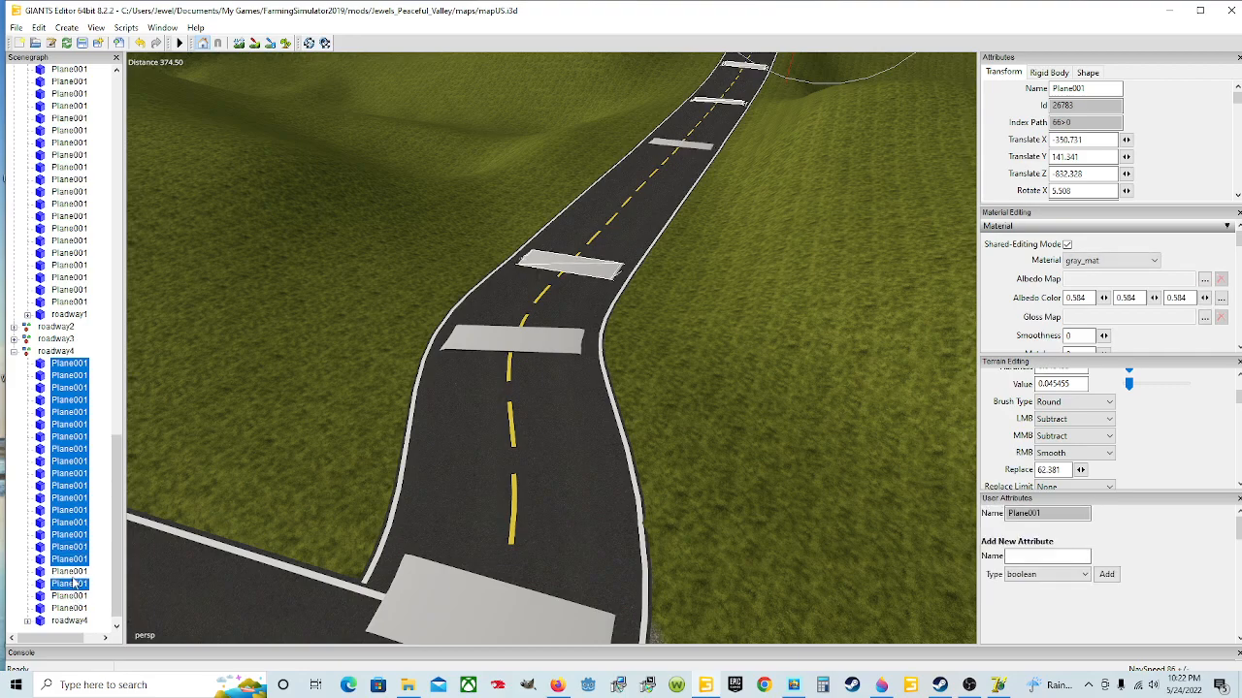
ctrl+click(71, 584)
ctrl+click(75, 595)
ctrl+click(81, 608)
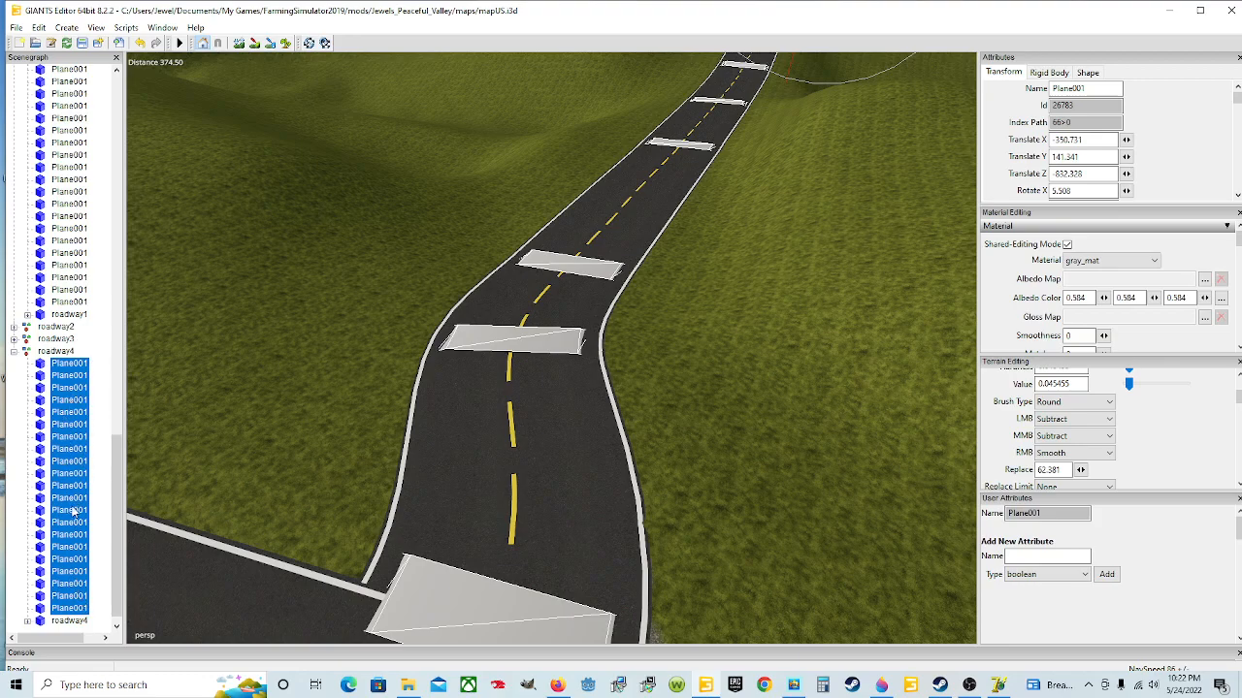
- Select only a few marker planes at the start of the roadway4 group, and clear the selection
click(72, 365)
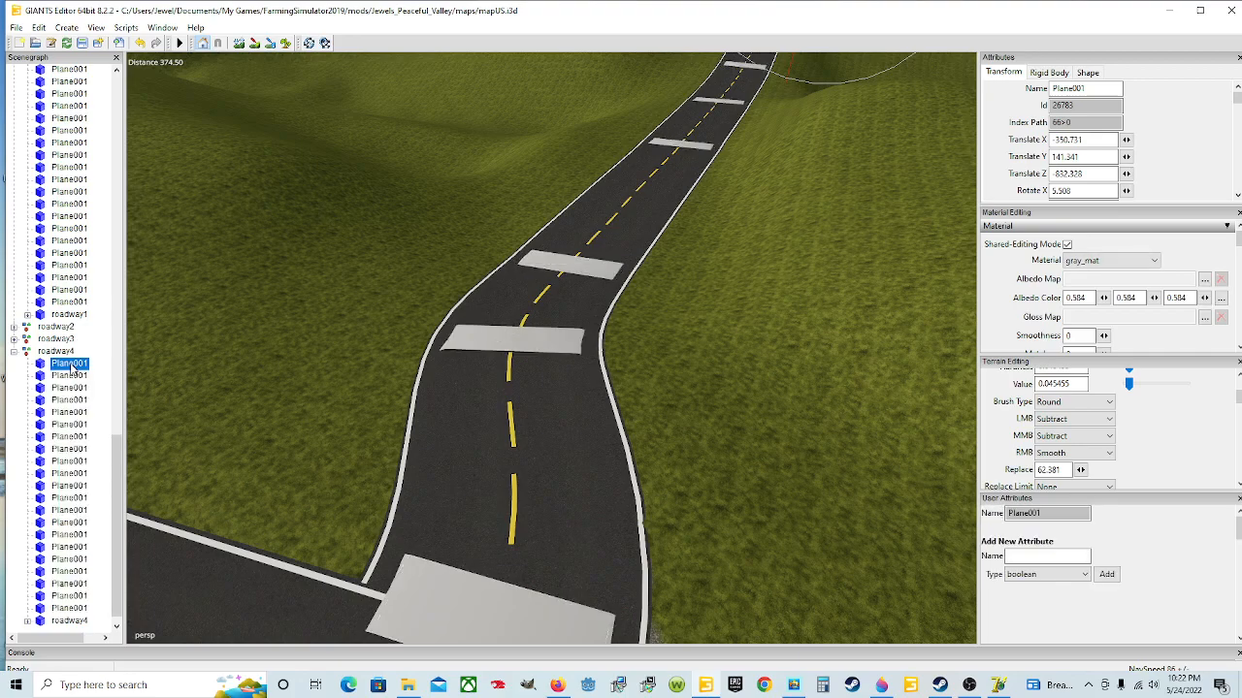
shift+click(68, 388)
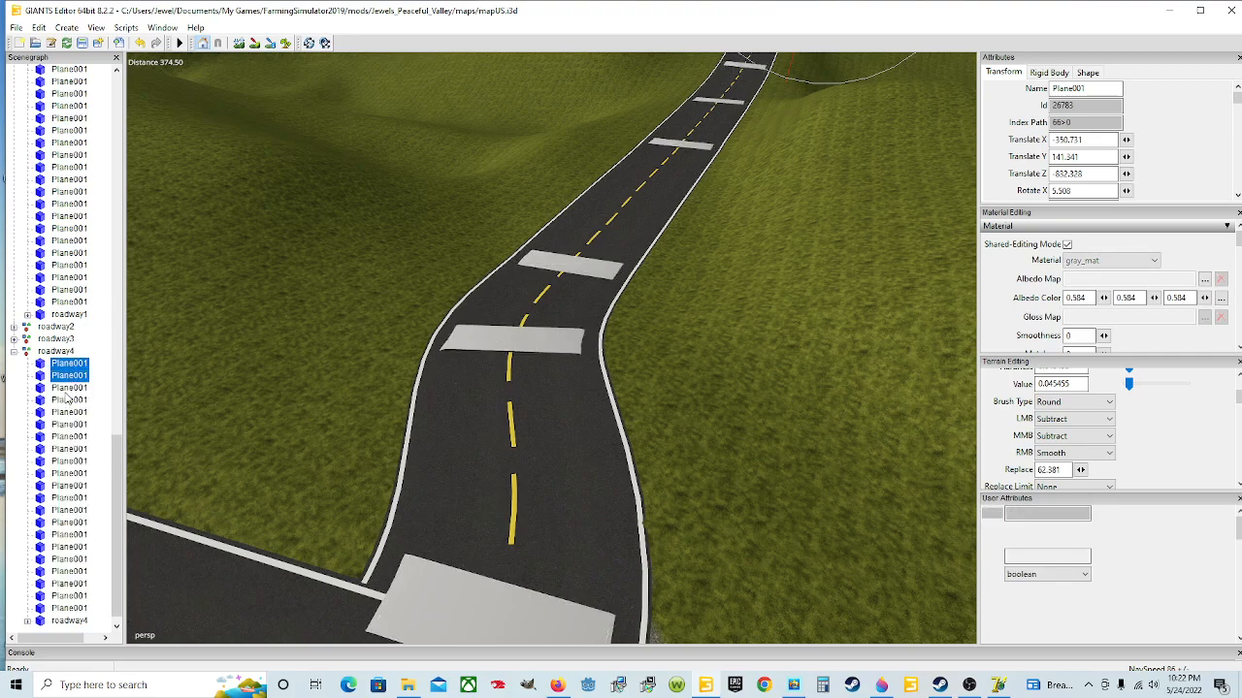
ctrl+click(70, 413)
ctrl+click(70, 449)
ctrl+click(69, 400)
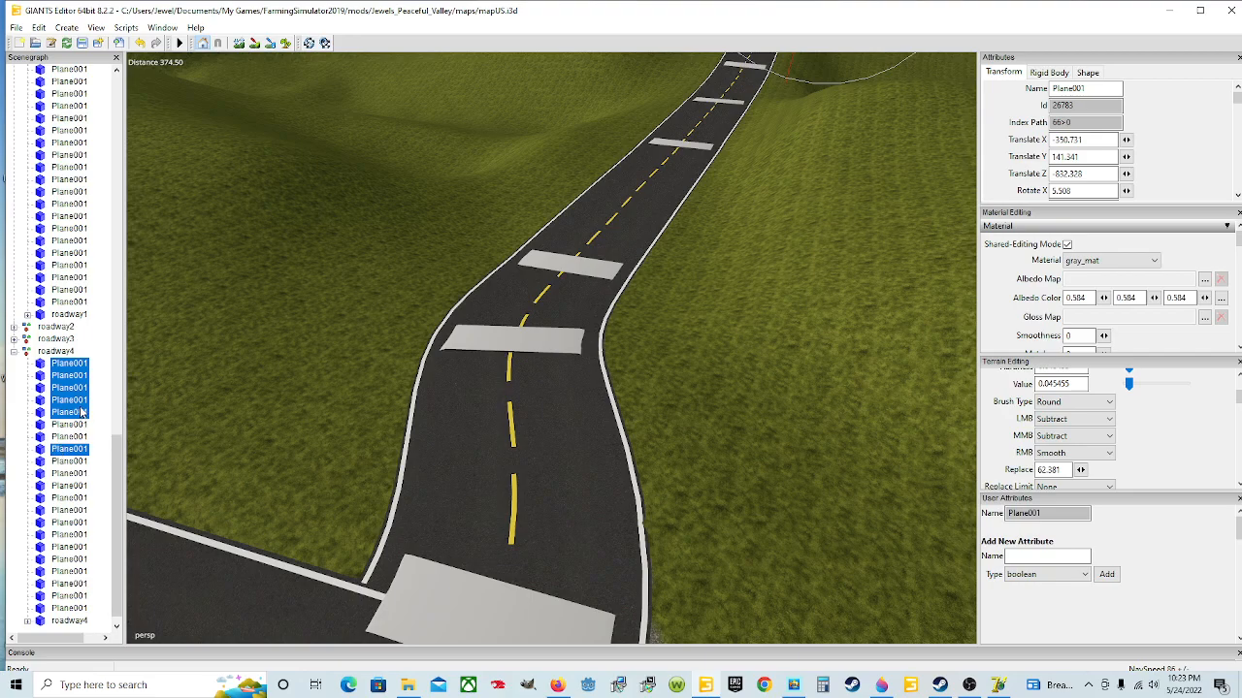
click(96, 351)
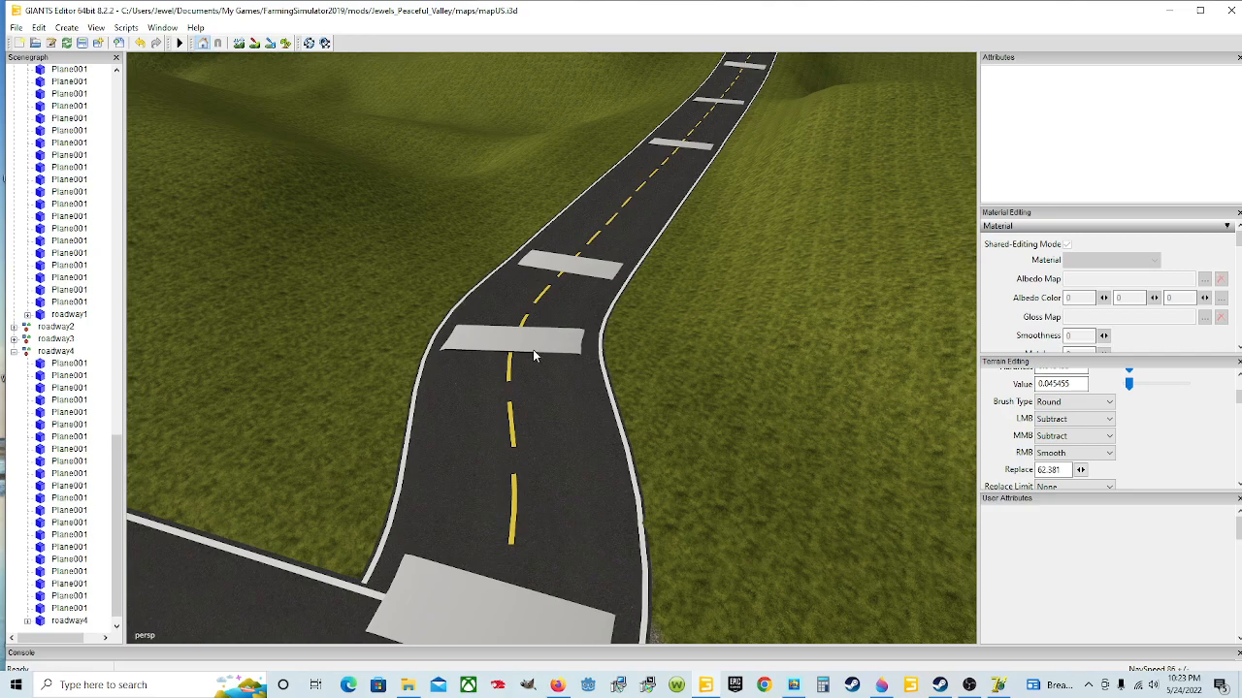
- Select the whole roadway4 group and start exporting the selection with its files
scroll(532, 349, up, 5)
scroll(548, 444, down, 5)
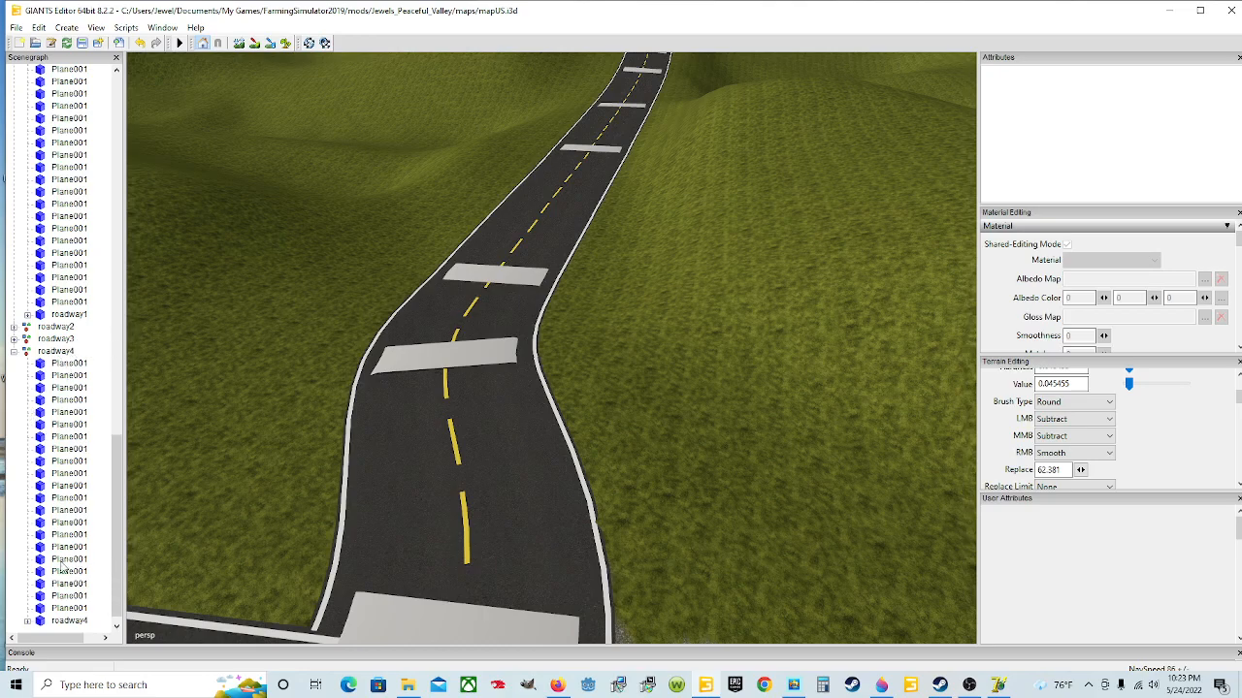
click(69, 358)
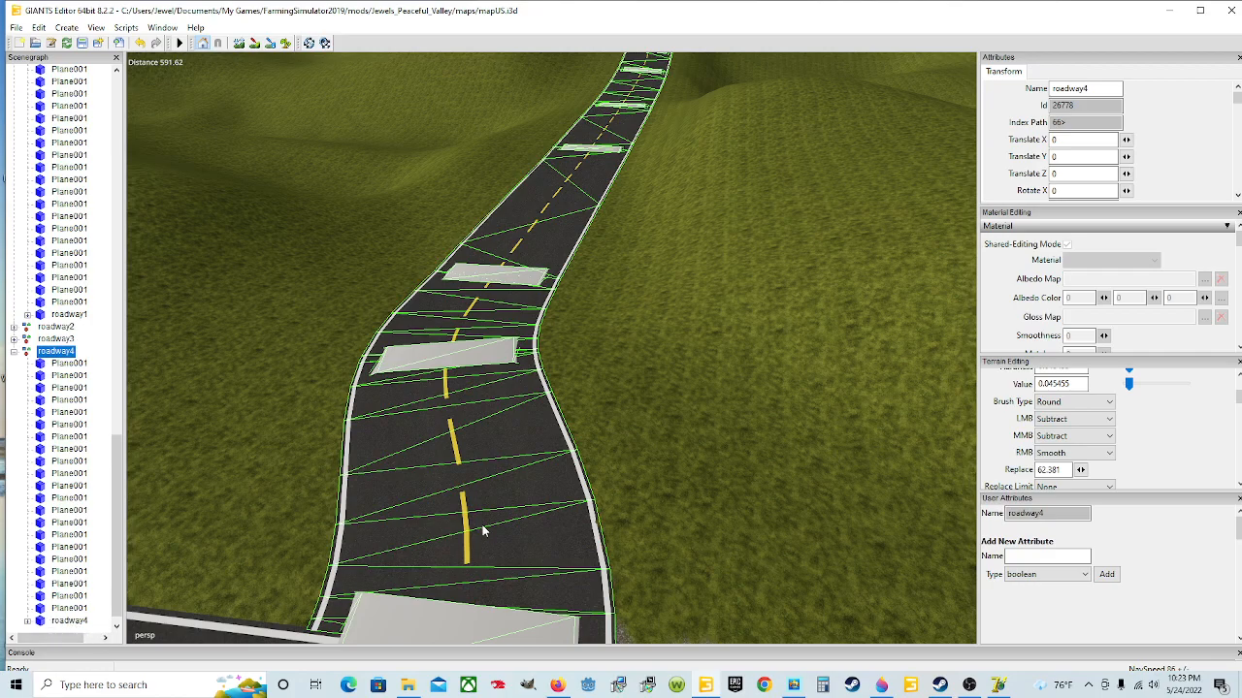
click(17, 28)
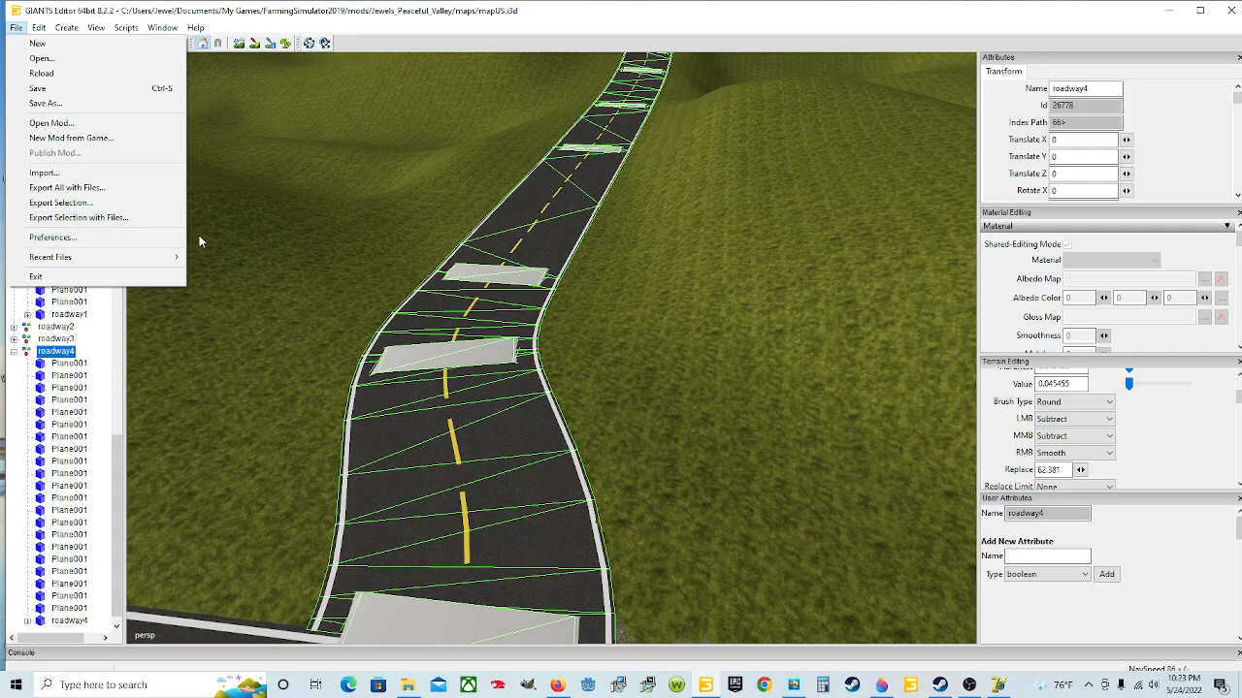
click(125, 222)
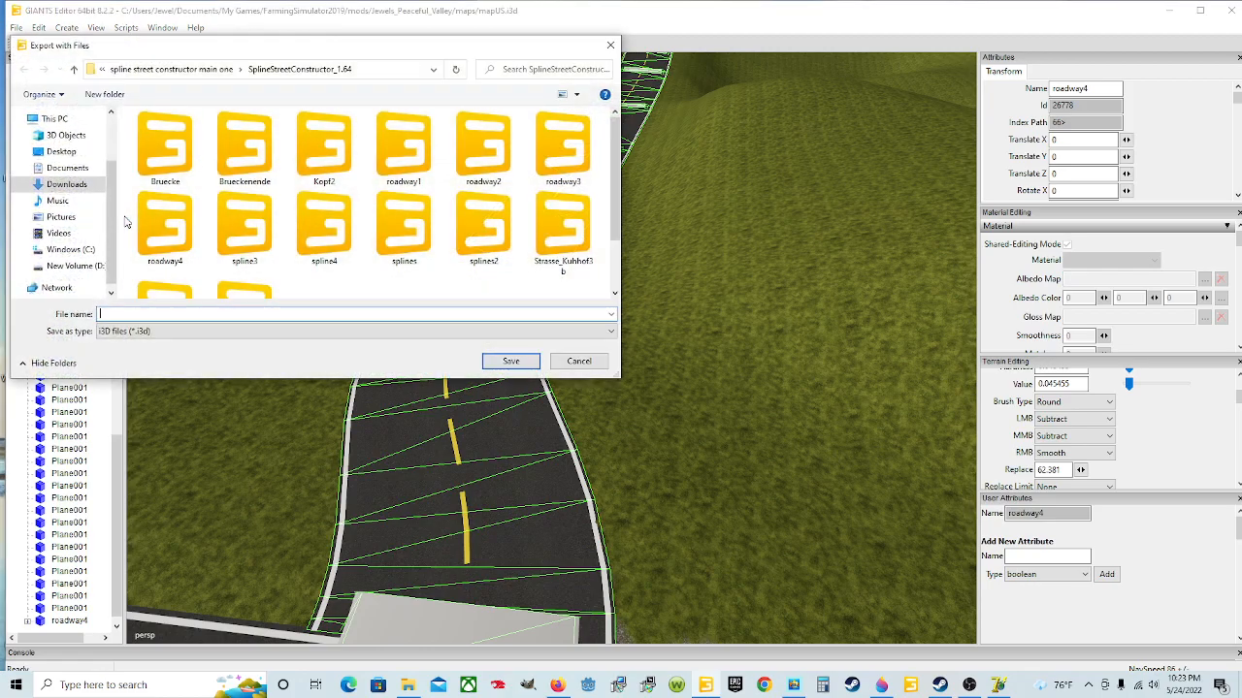
- Set the export destination to the Documents folder My Games/FarmingSimulator2019/mods/Jewels_Peaceful_Valley/maps/Objects
click(68, 169)
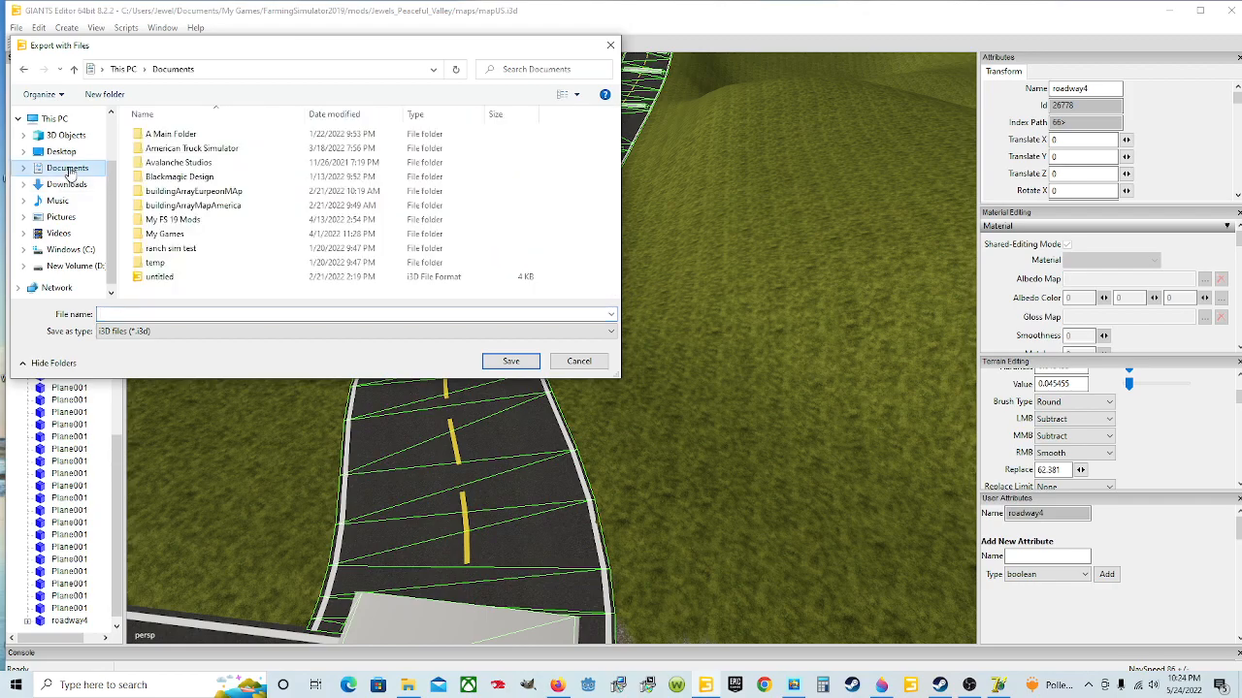
double_click(192, 239)
double_click(241, 133)
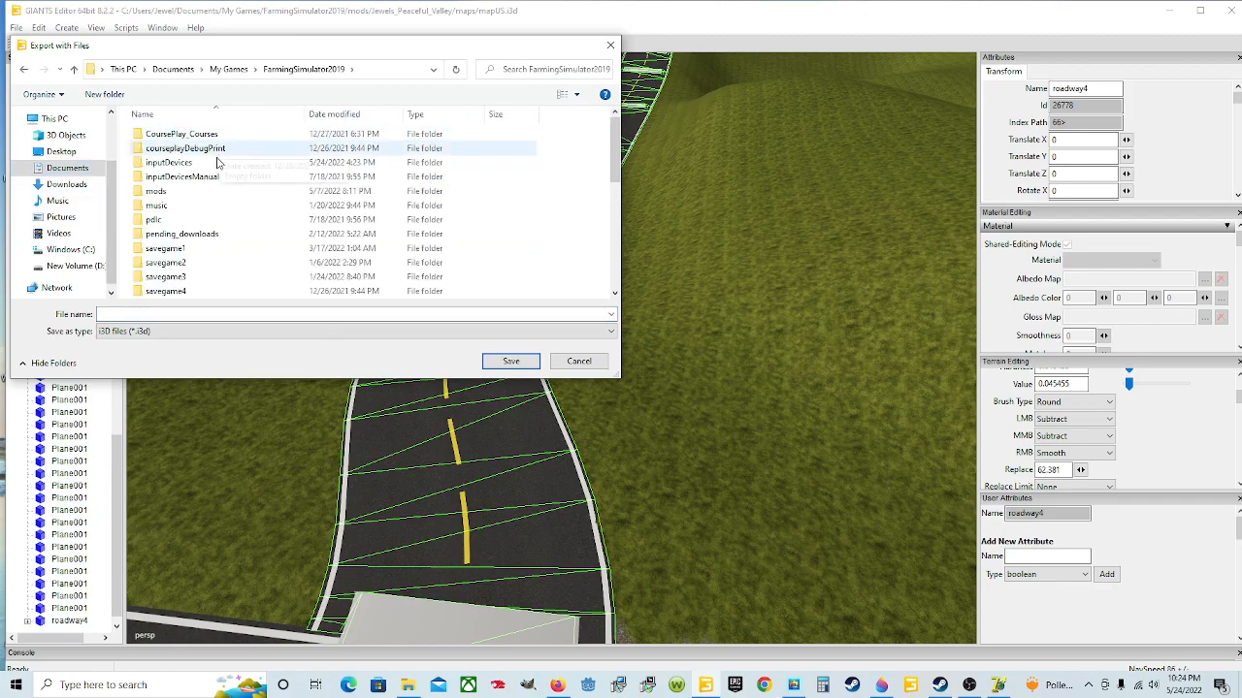
double_click(182, 191)
click(210, 139)
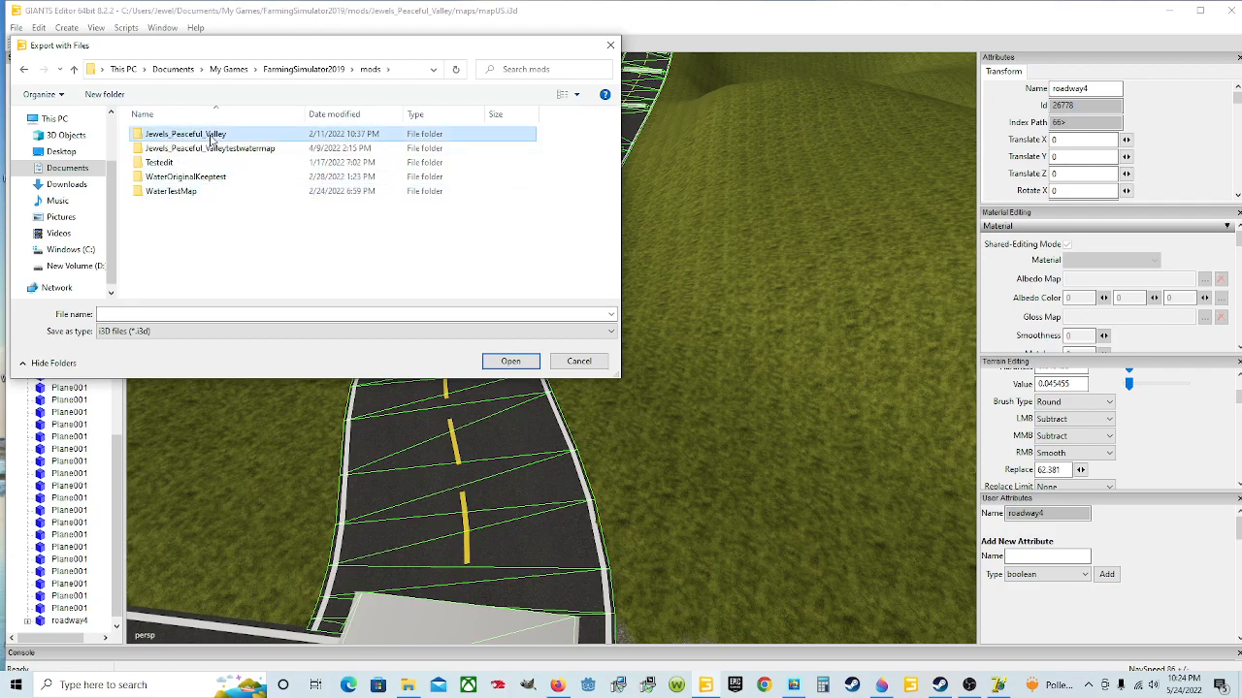
double_click(211, 139)
double_click(246, 160)
scroll(242, 222, down, 4)
scroll(242, 221, up, 4)
double_click(194, 162)
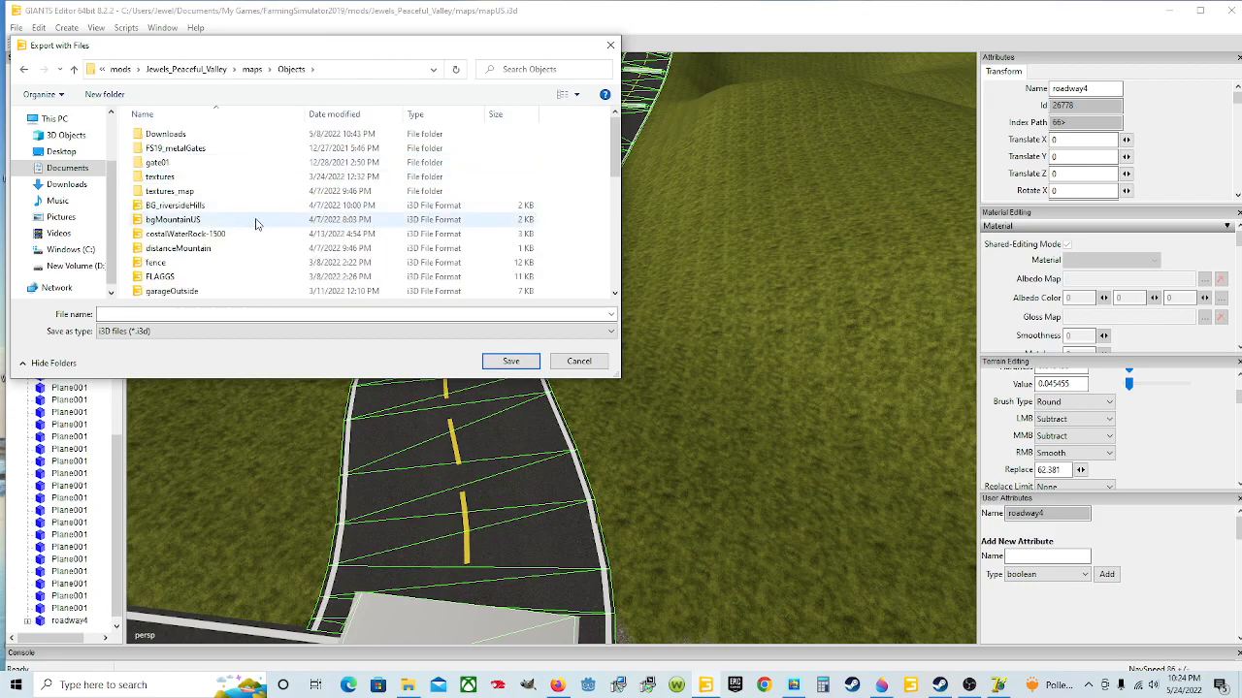
- Review the existing i3D files in the map's Objects folder and cancel the roadway4 export
scroll(256, 224, down, 10)
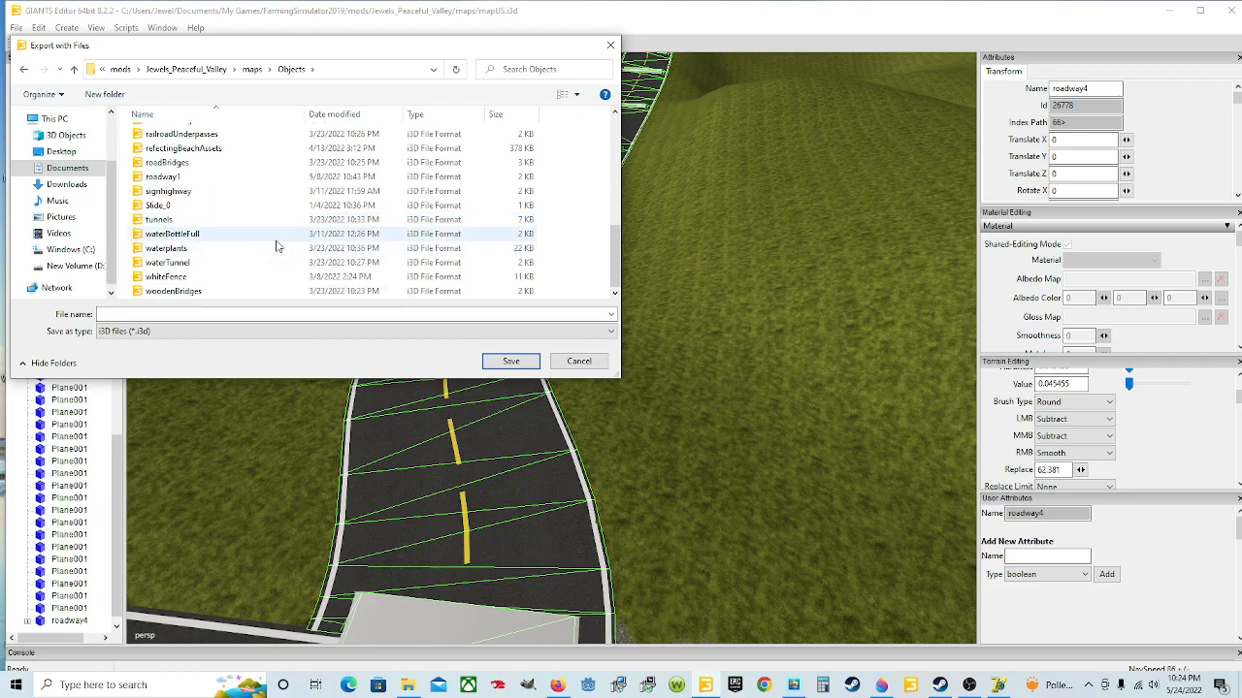
scroll(277, 274, up, 10)
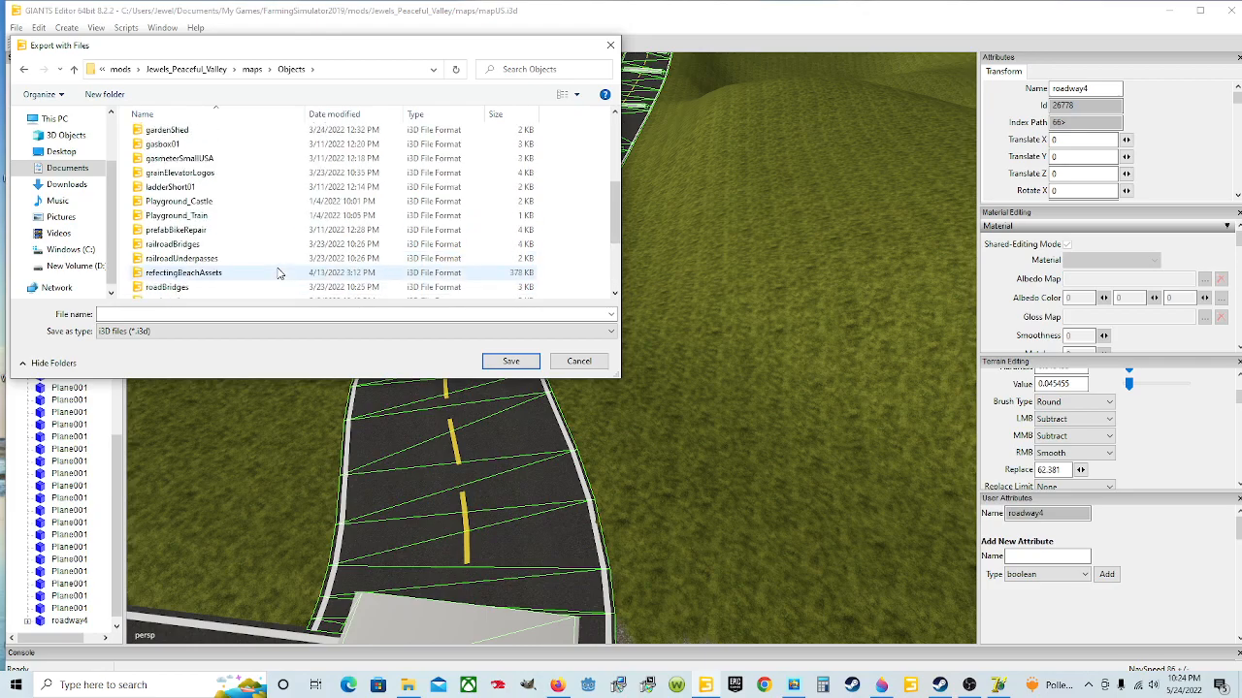
click(282, 313)
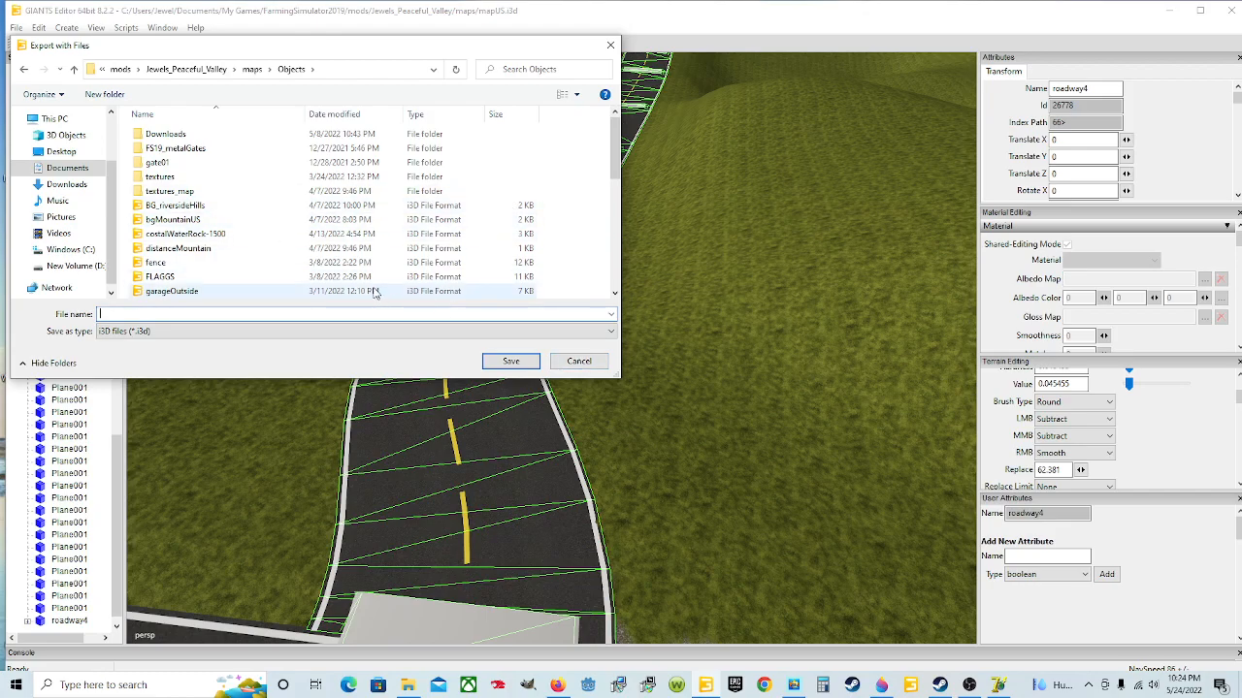
click(582, 366)
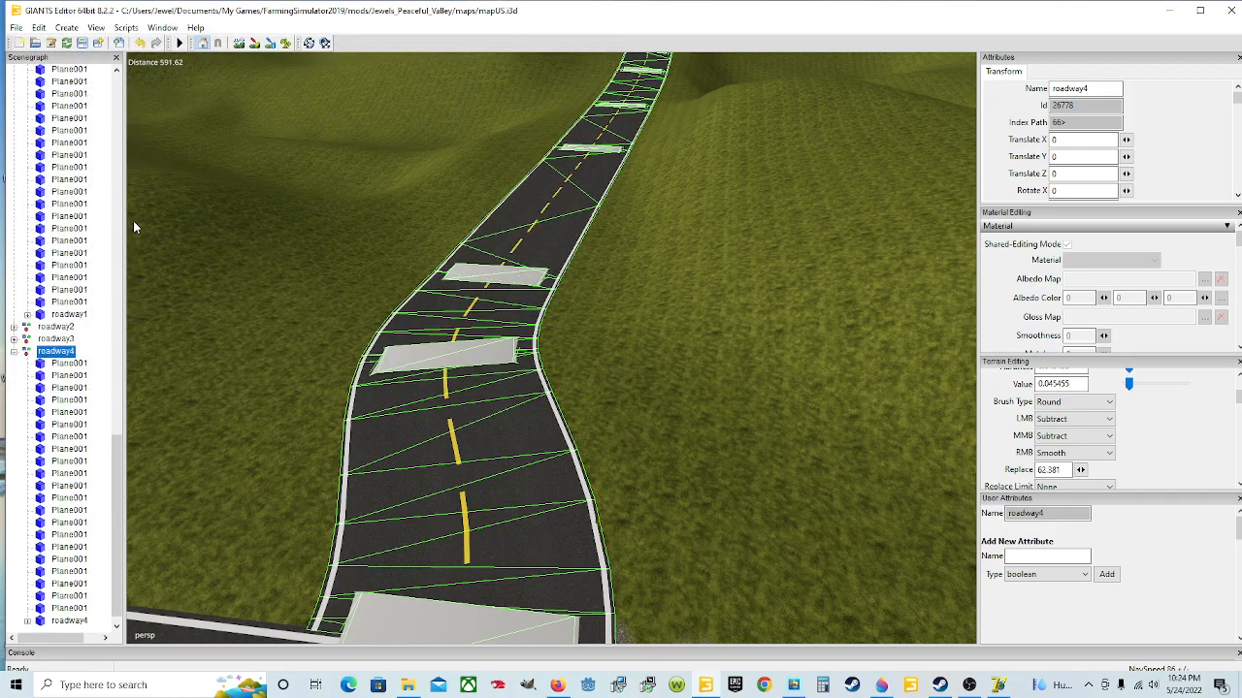
- Start importing a file and browse to My Games/FarmingSimulator2019/mods/Jewels_Peaceful_Valley/maps/Objects in Documents
click(17, 28)
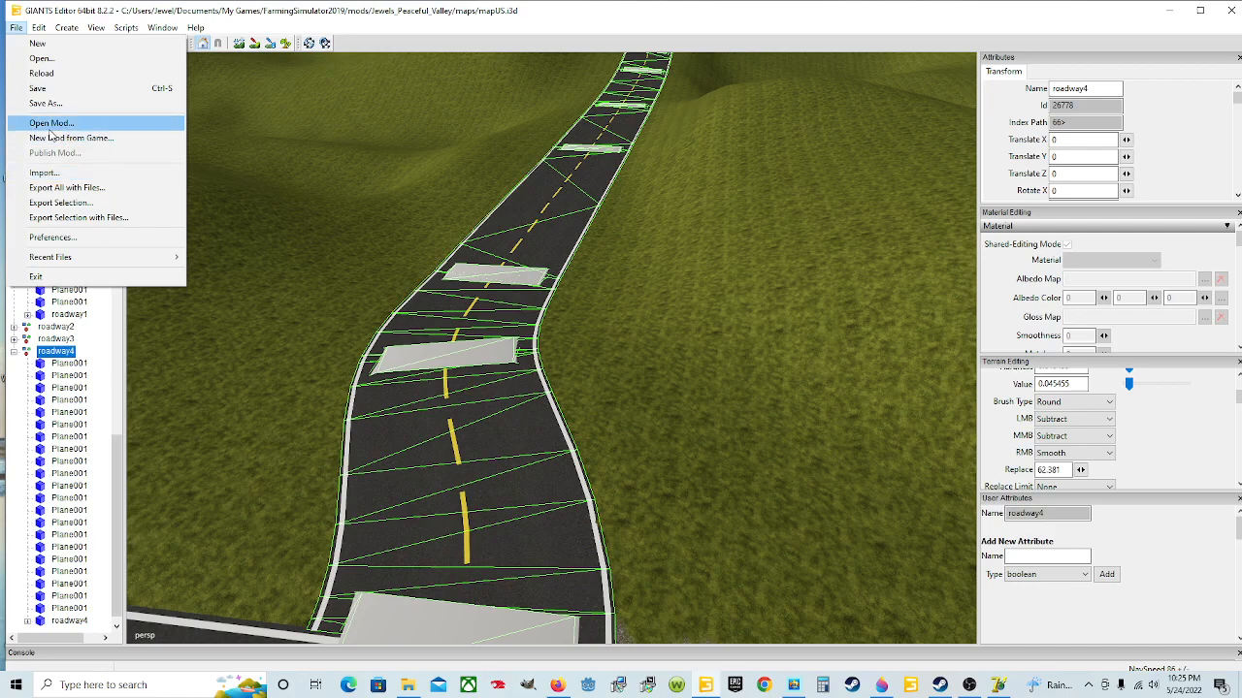
click(173, 175)
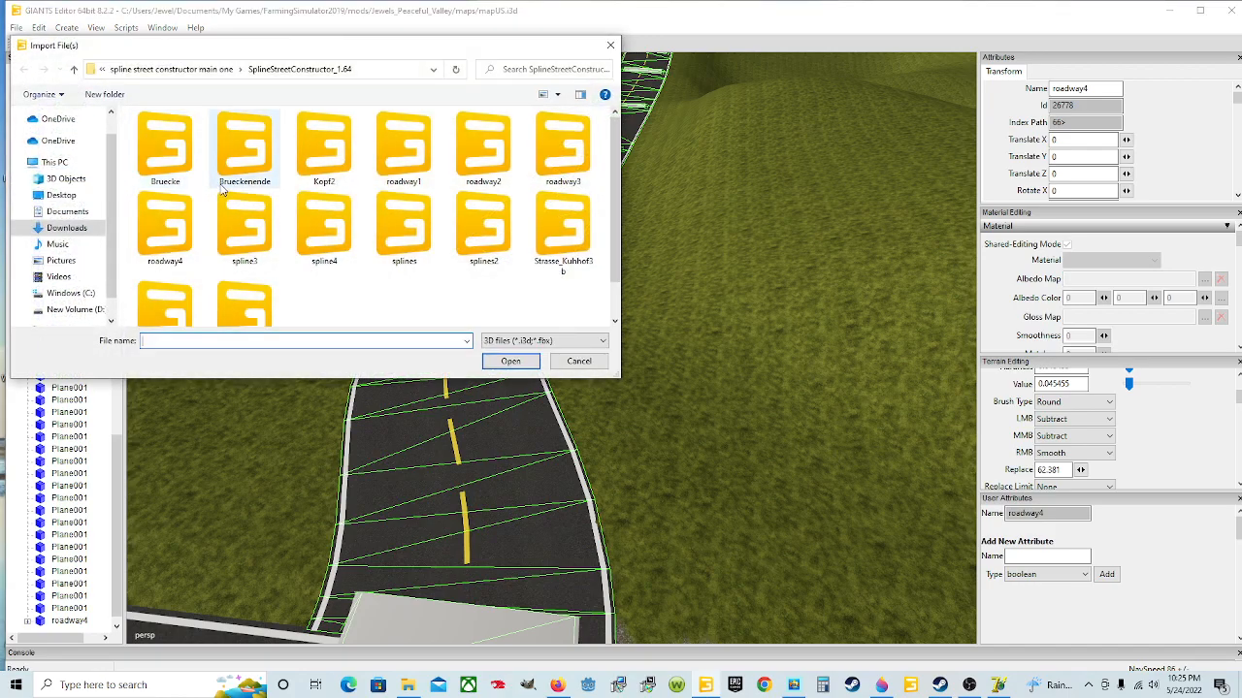
click(68, 213)
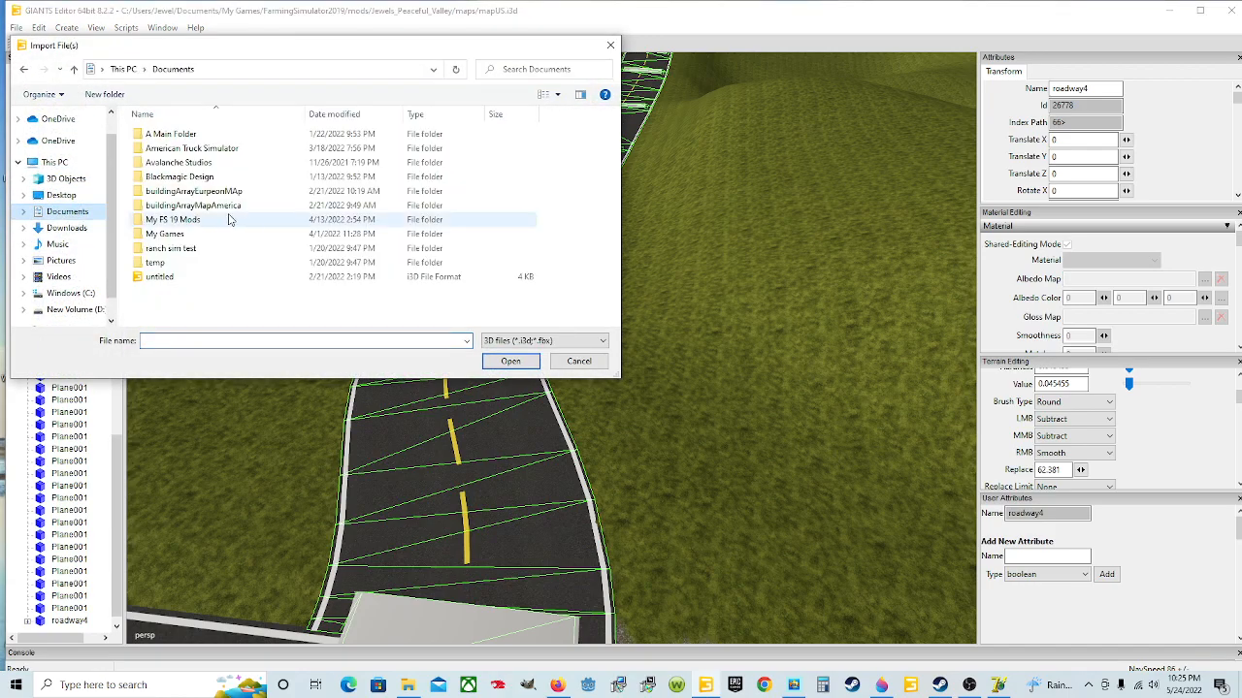
double_click(179, 233)
click(228, 136)
double_click(228, 136)
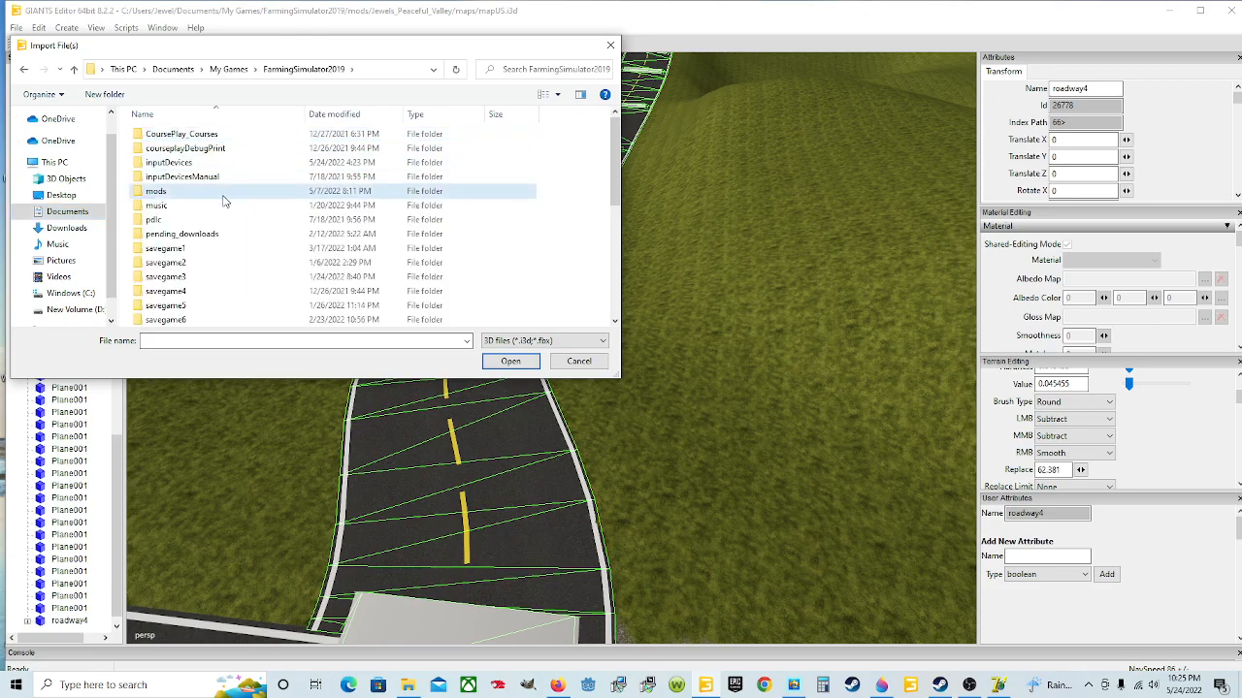
double_click(233, 191)
double_click(194, 135)
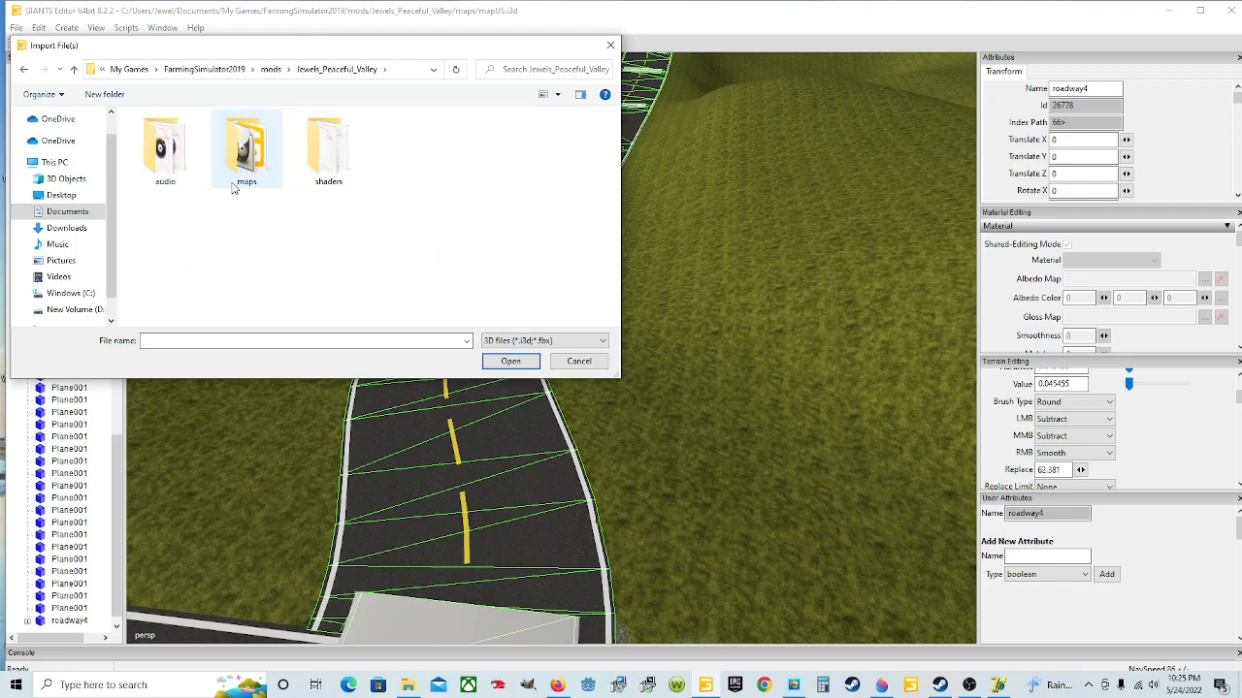
double_click(243, 173)
double_click(202, 191)
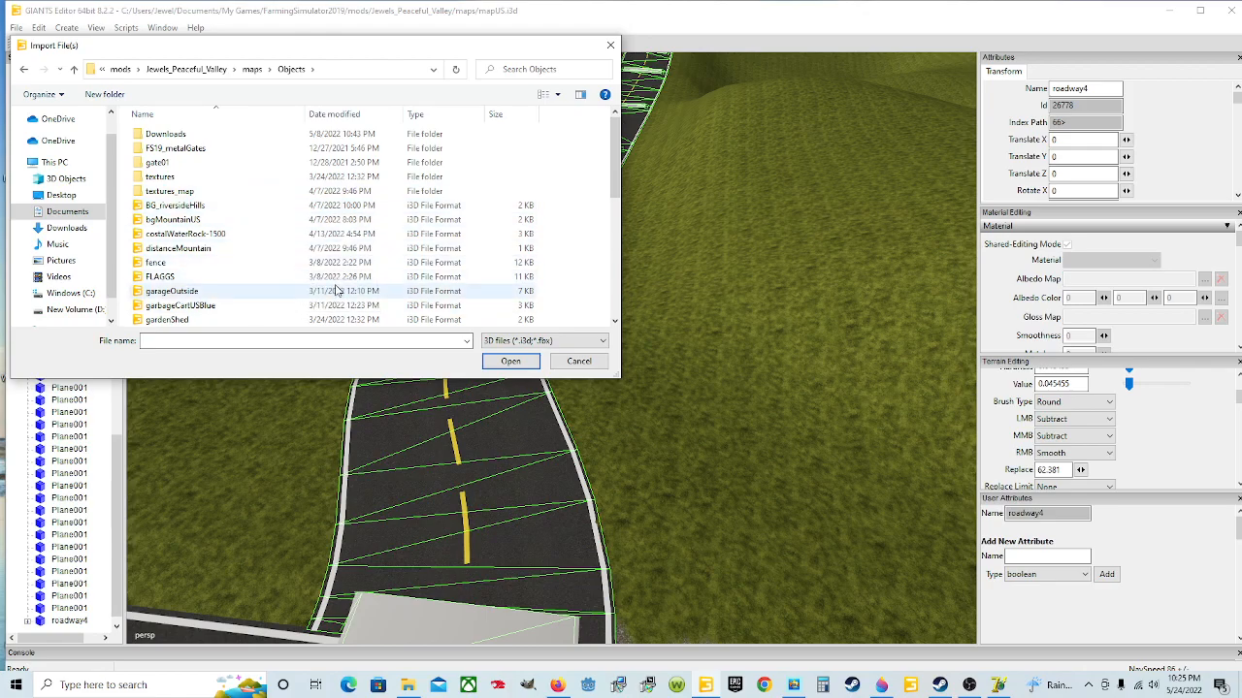
- Pick the distanceMountain file in the Objects folder and cancel the import without loading it
click(204, 180)
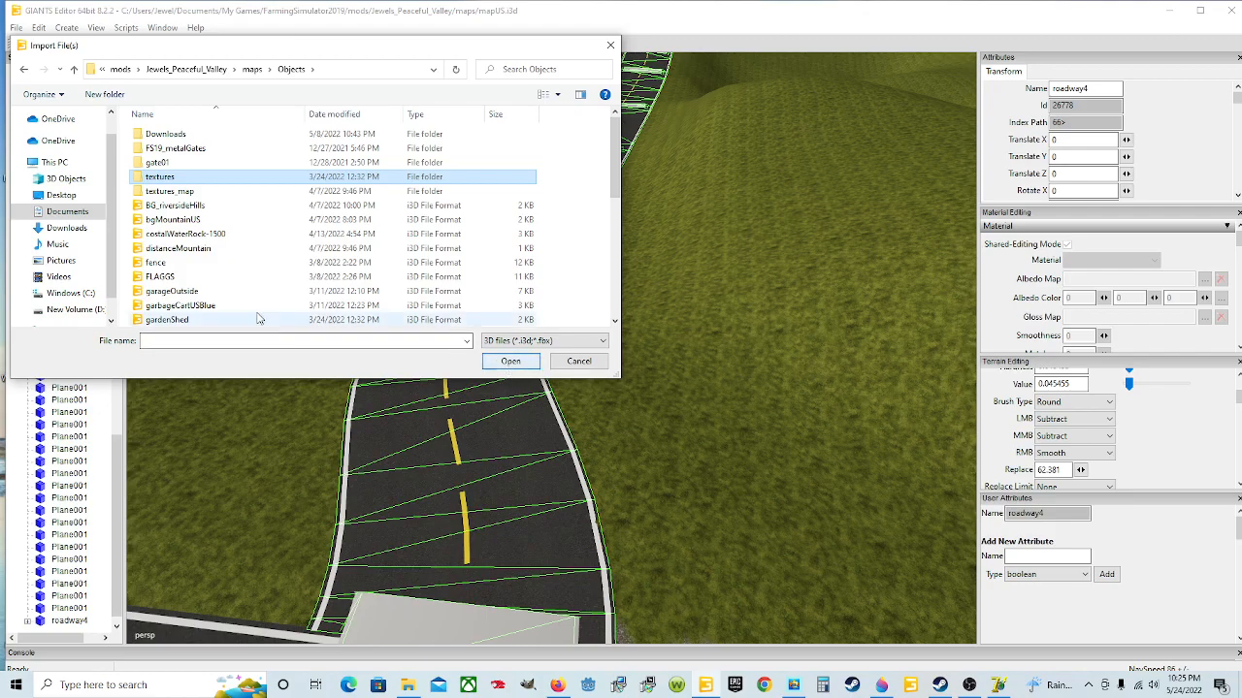
click(303, 248)
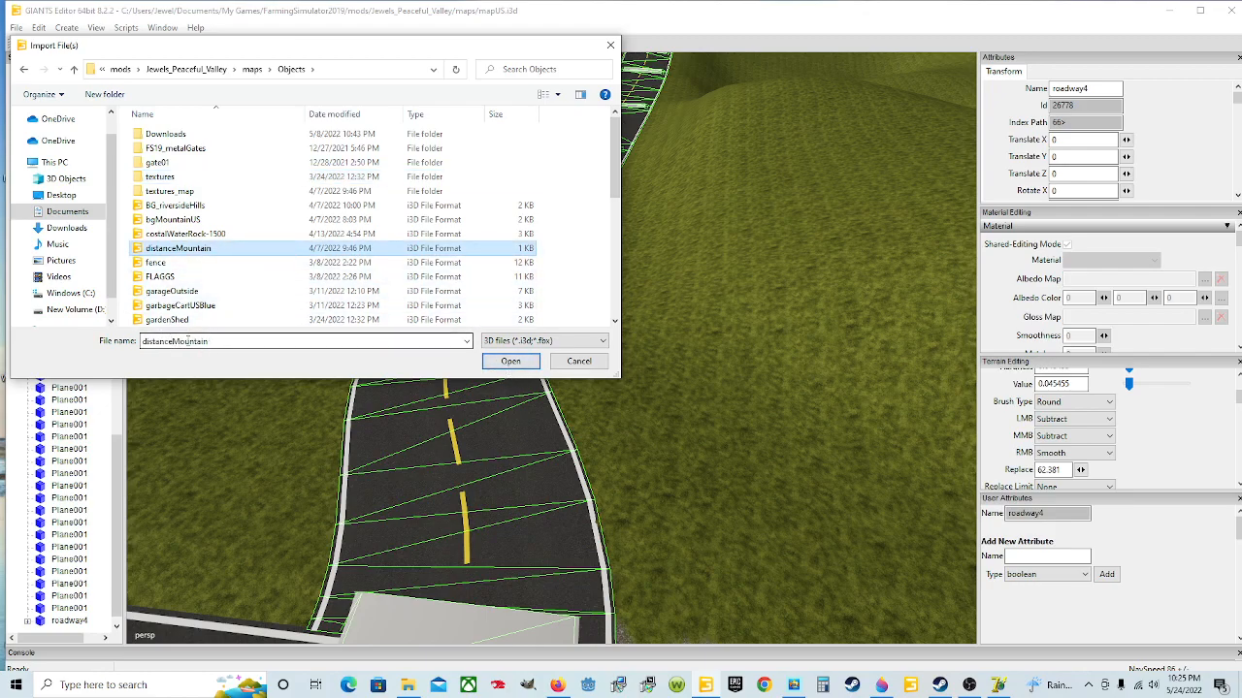
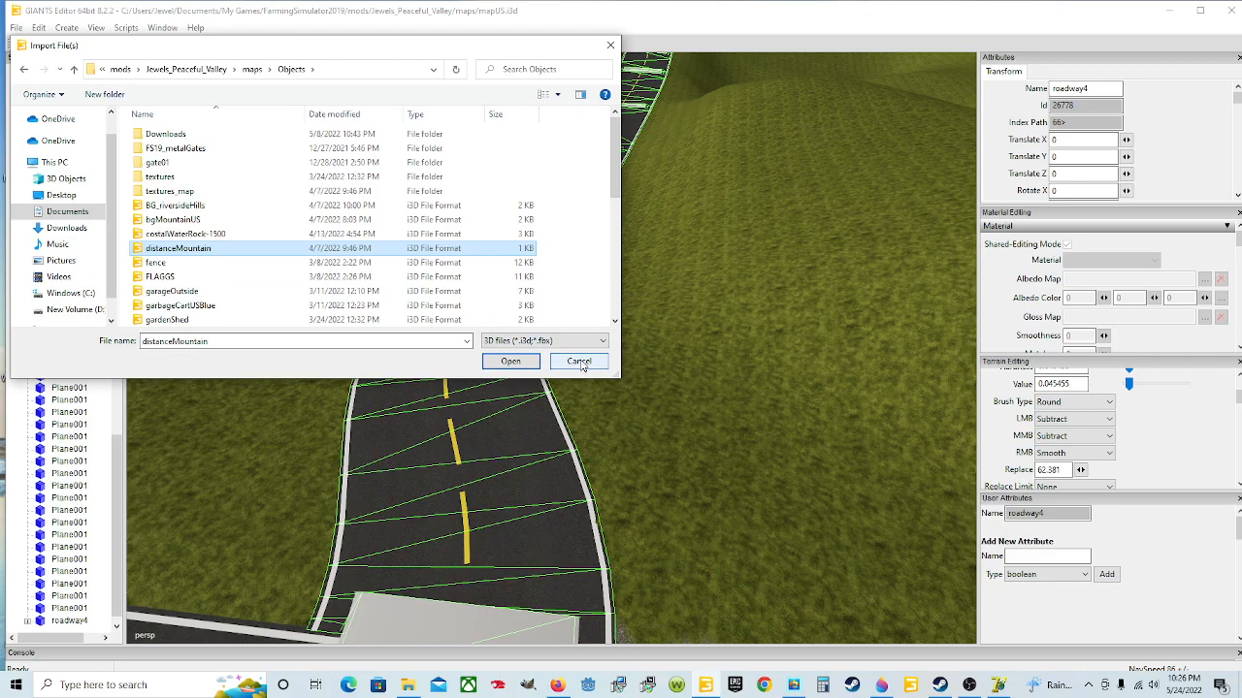
click(579, 362)
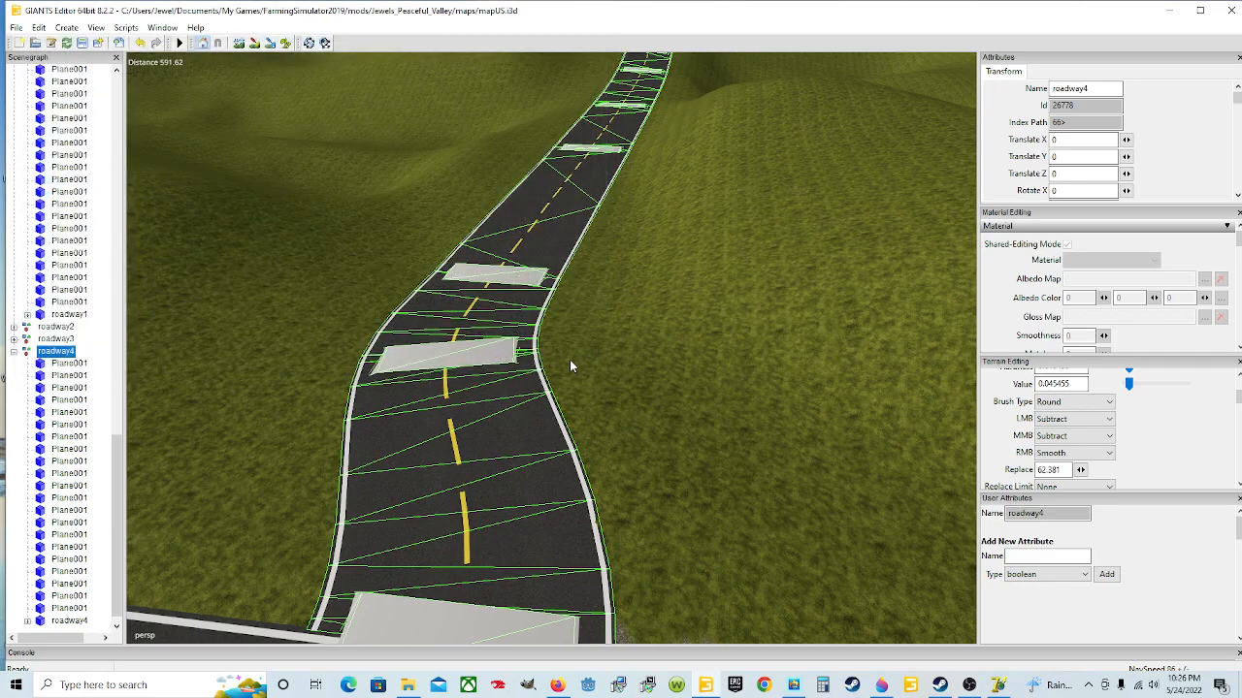
- Examine the roadway4 and roadway1 junction, the course of both roads, and the surrounding dirt paths and bridges
scroll(569, 361, down, 5)
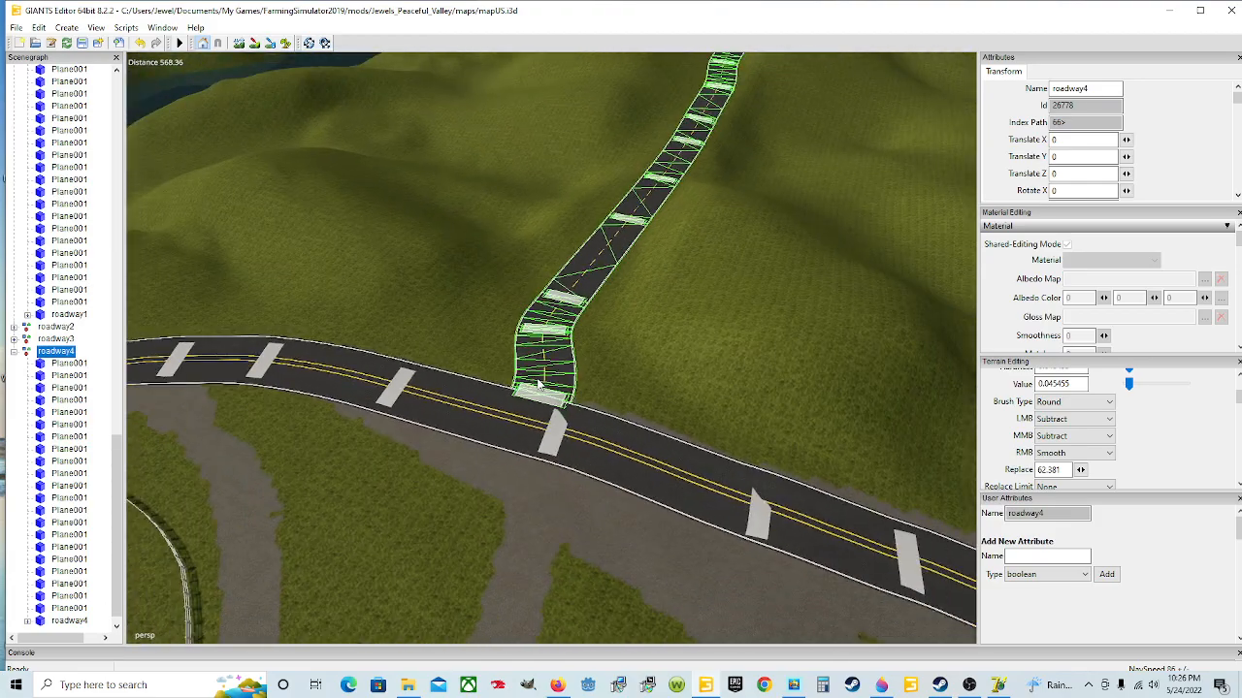
middle_drag(499, 444, 391, 381)
scroll(637, 416, up, 5)
scroll(391, 382, down, 5)
middle_drag(578, 342, 647, 478)
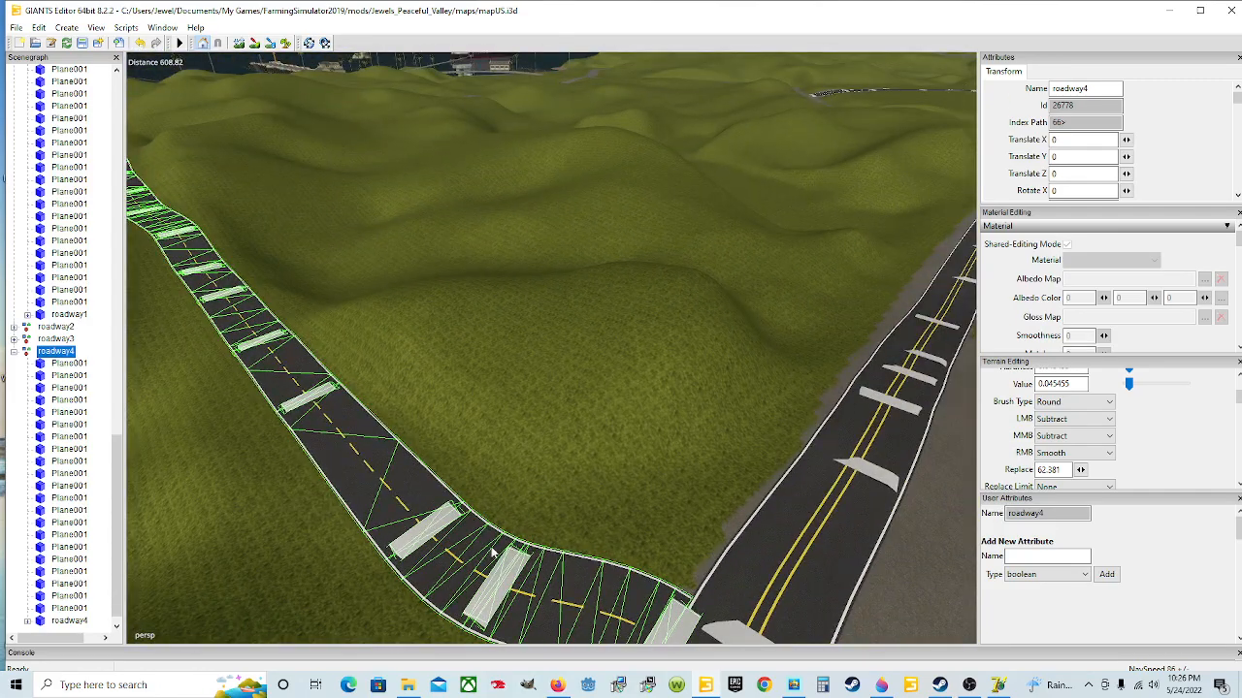
middle_drag(526, 501, 785, 456)
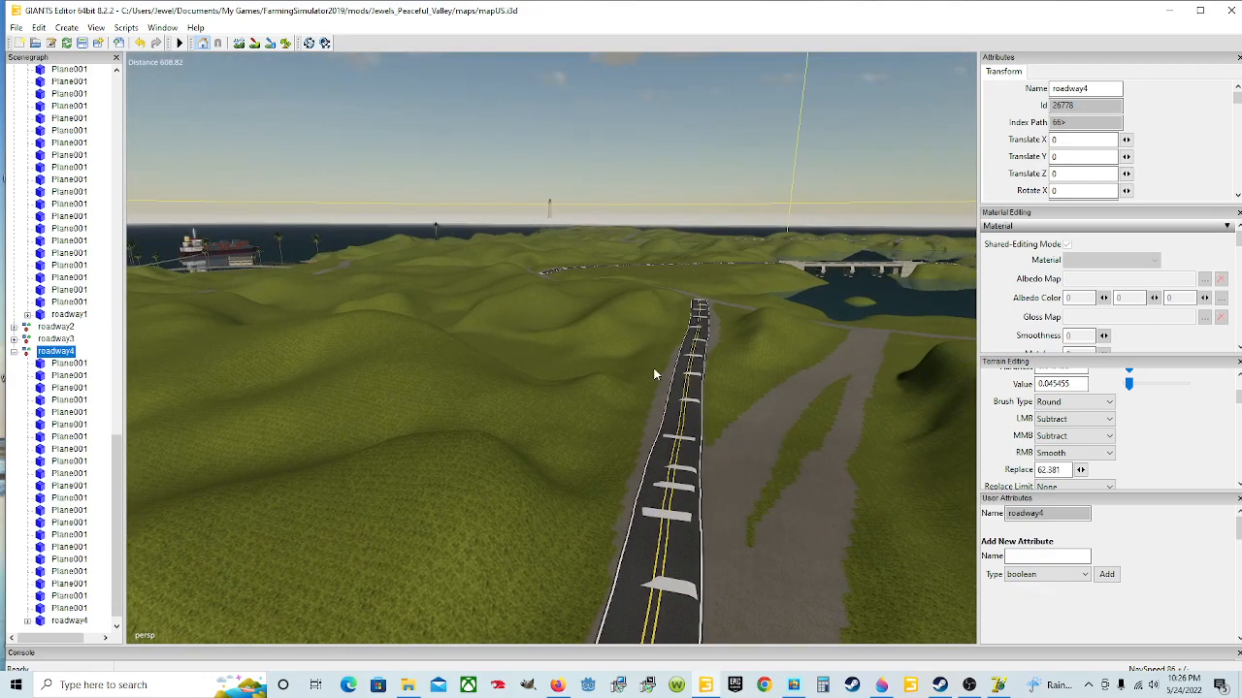
middle_drag(514, 313, 442, 423)
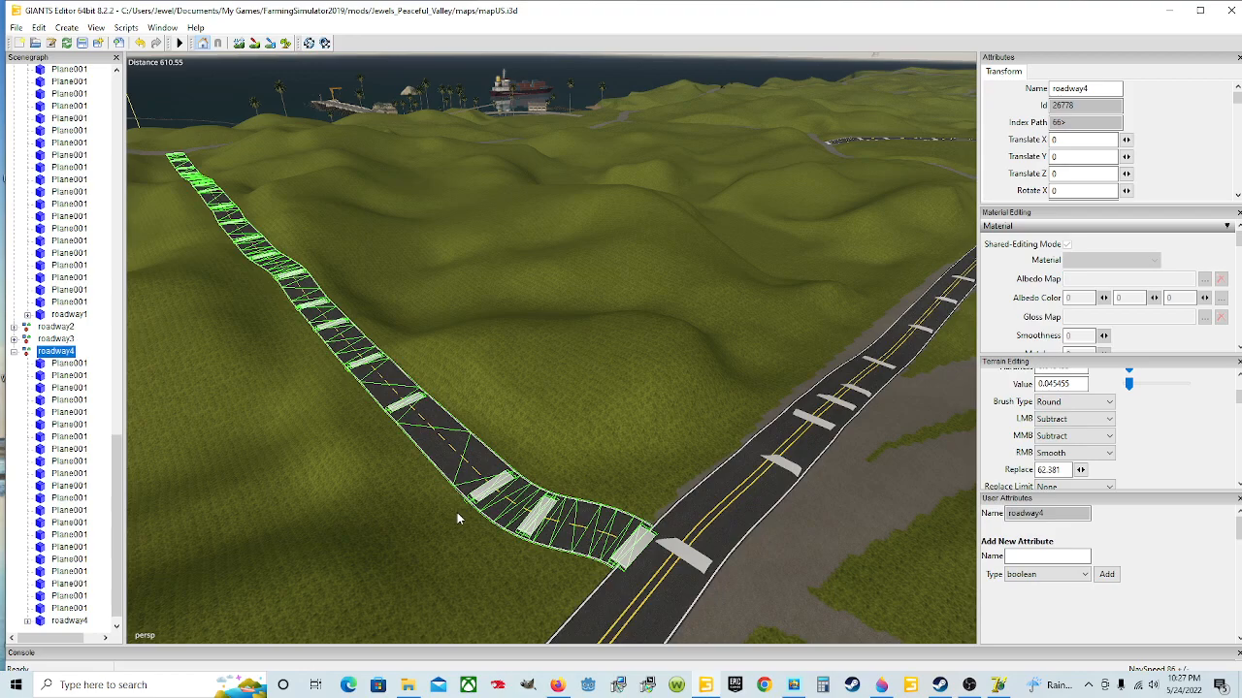
right_drag(454, 510, 755, 372)
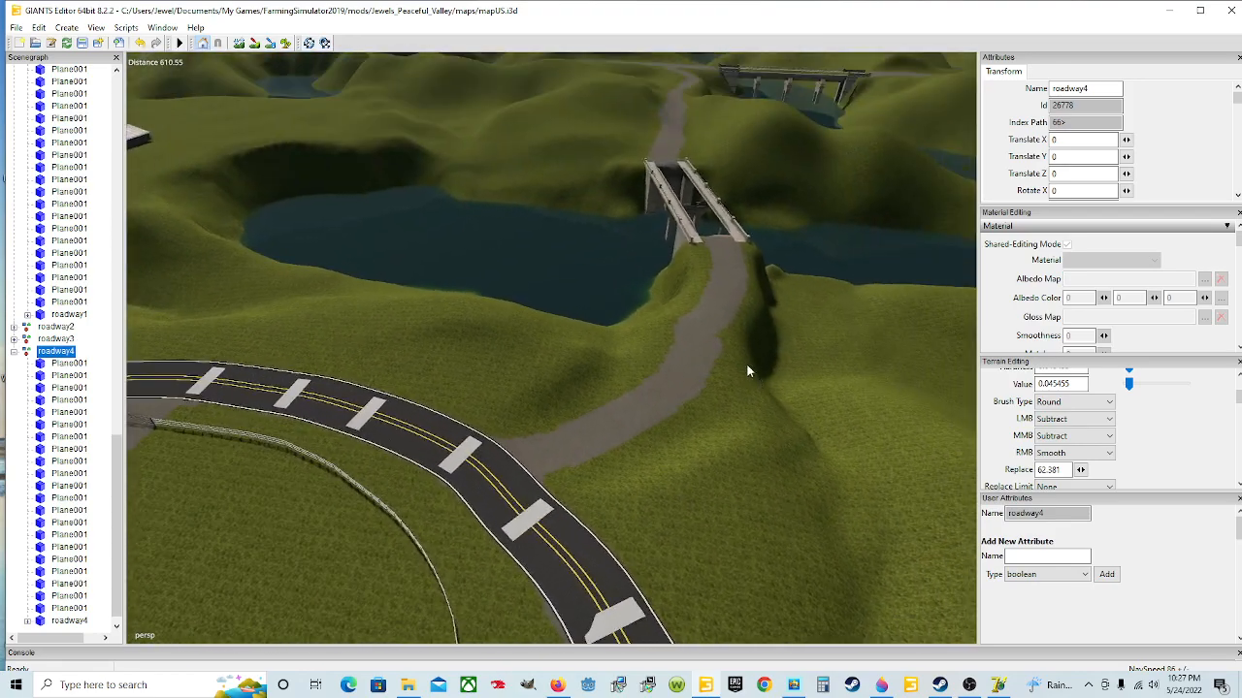
right_drag(675, 378, 223, 305)
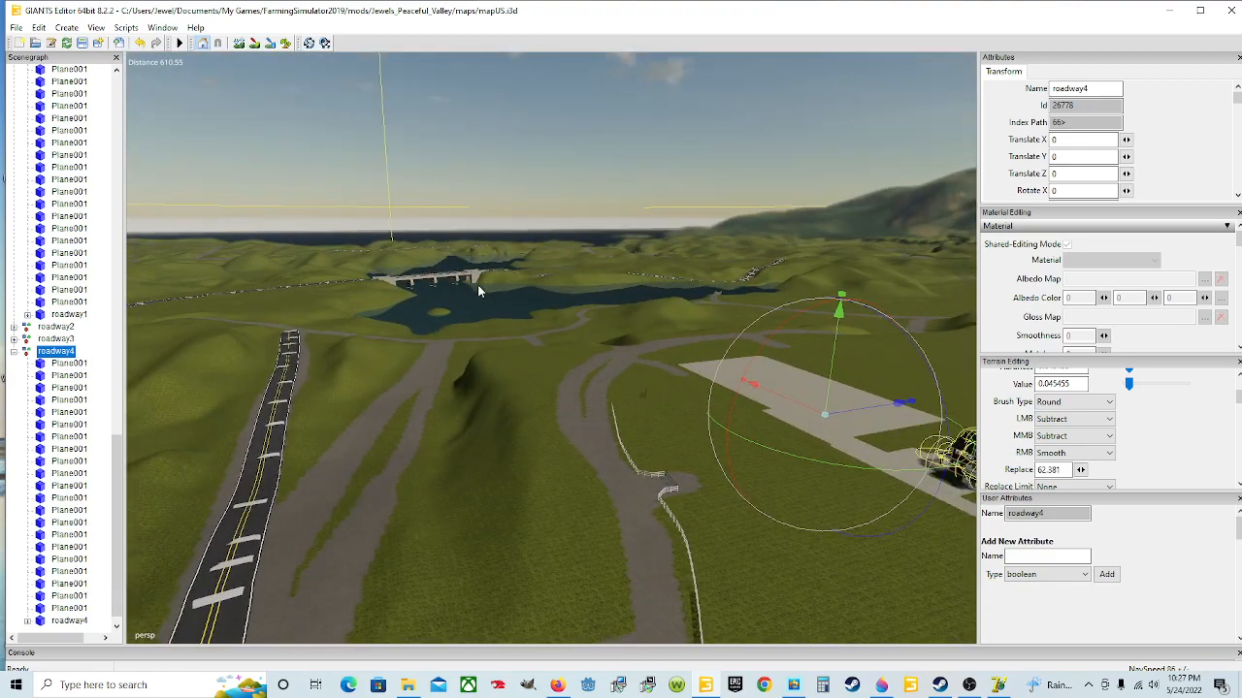
right_drag(514, 354, 621, 381)
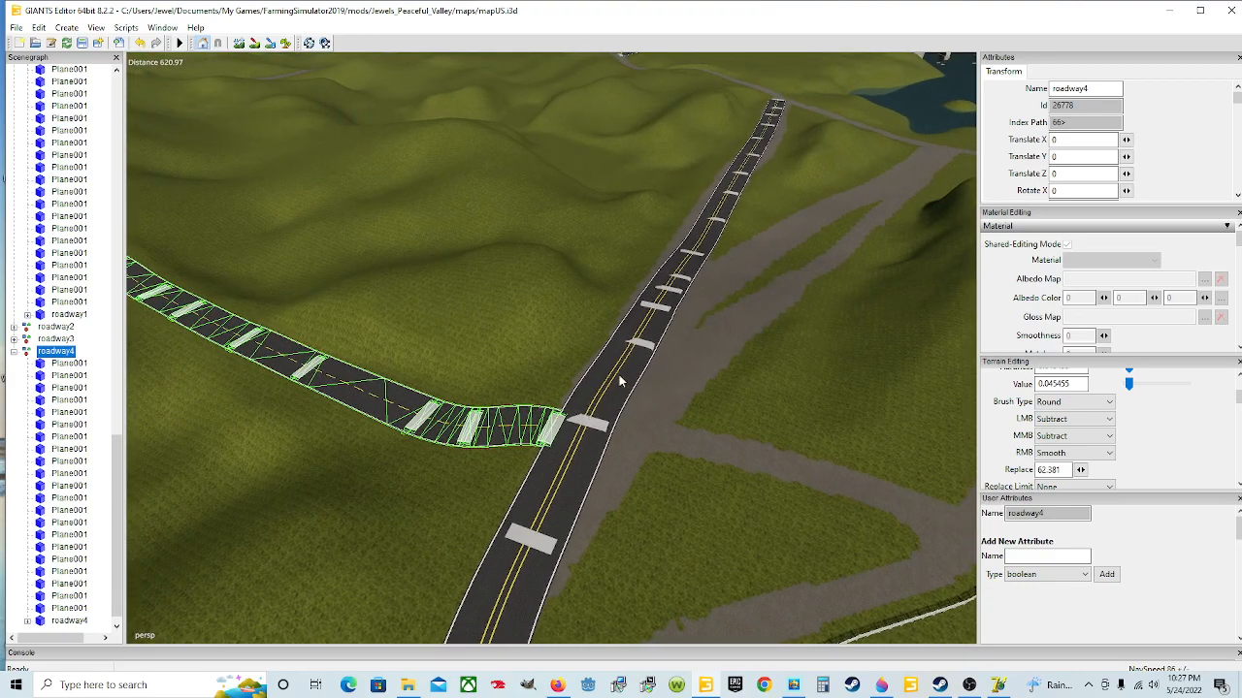